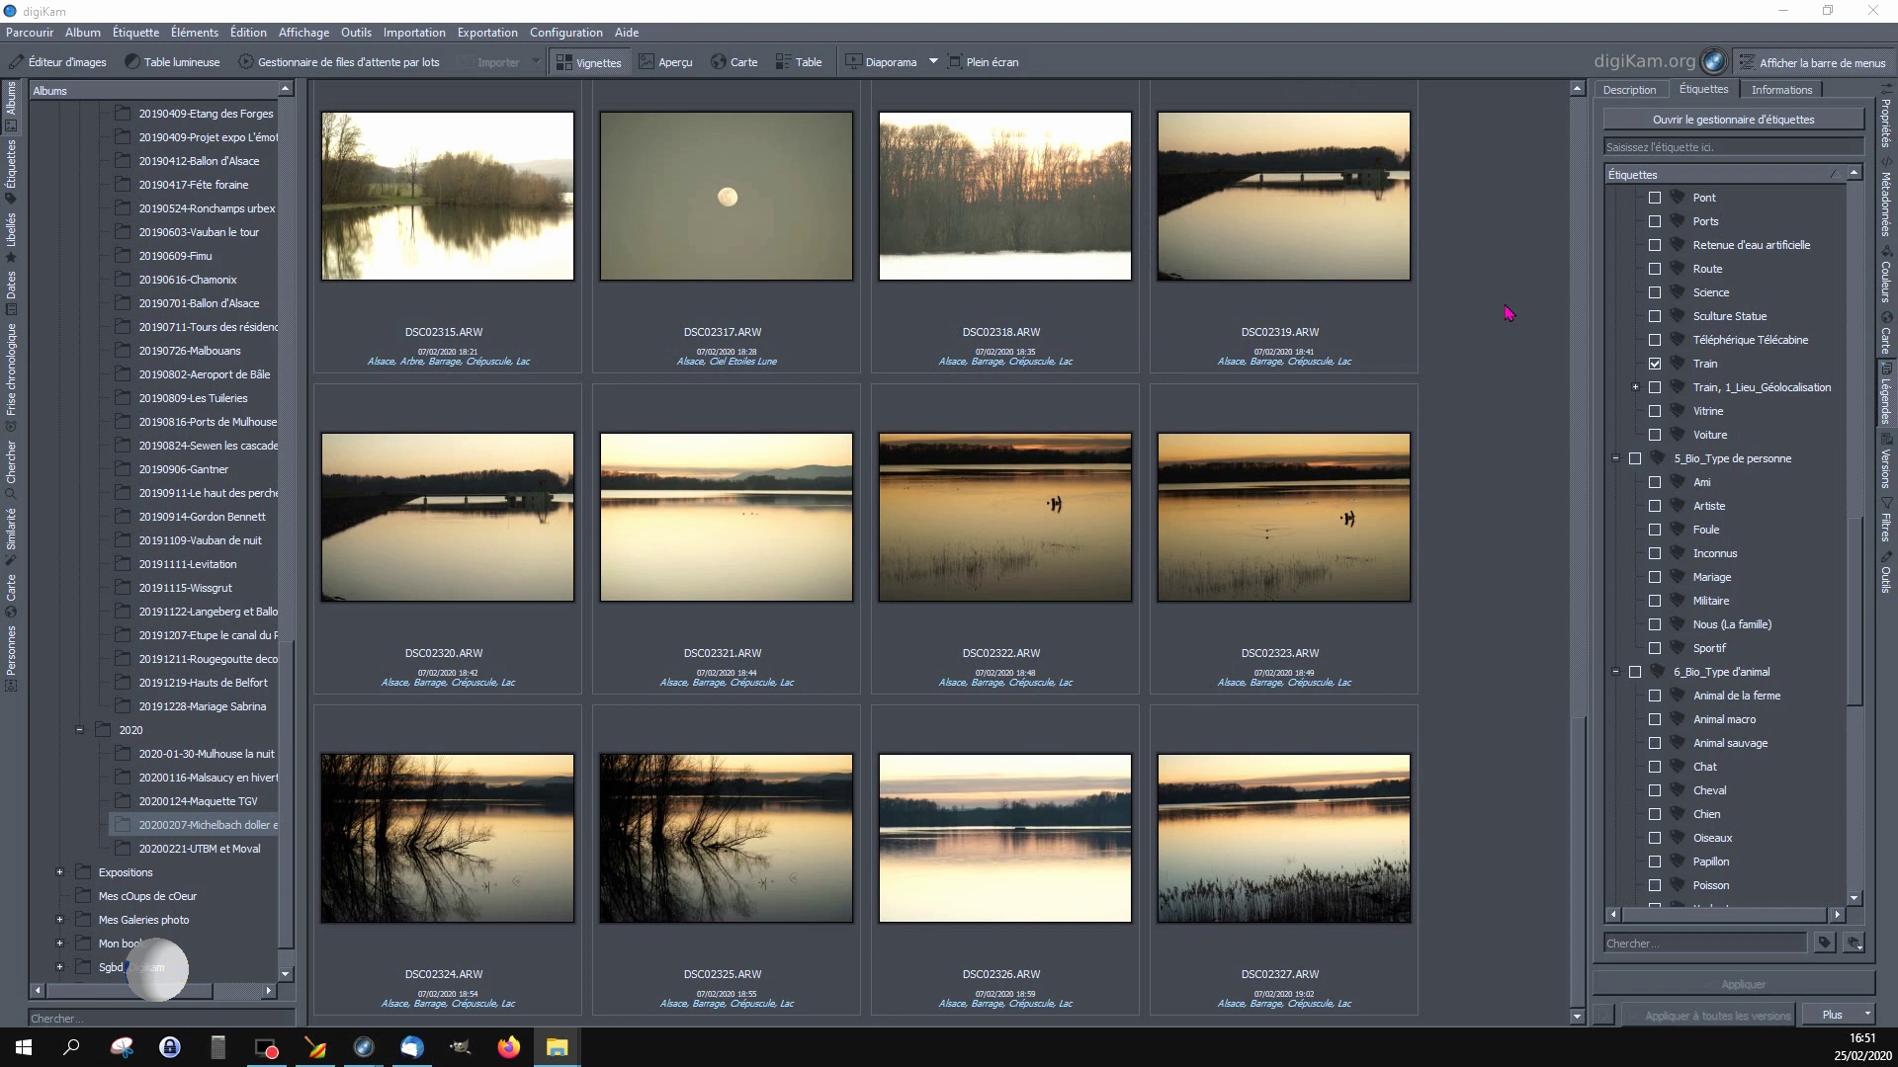
# Review the metadata writing and reading options in the configuration, and accept the dialog
pyautogui.click(560, 30)
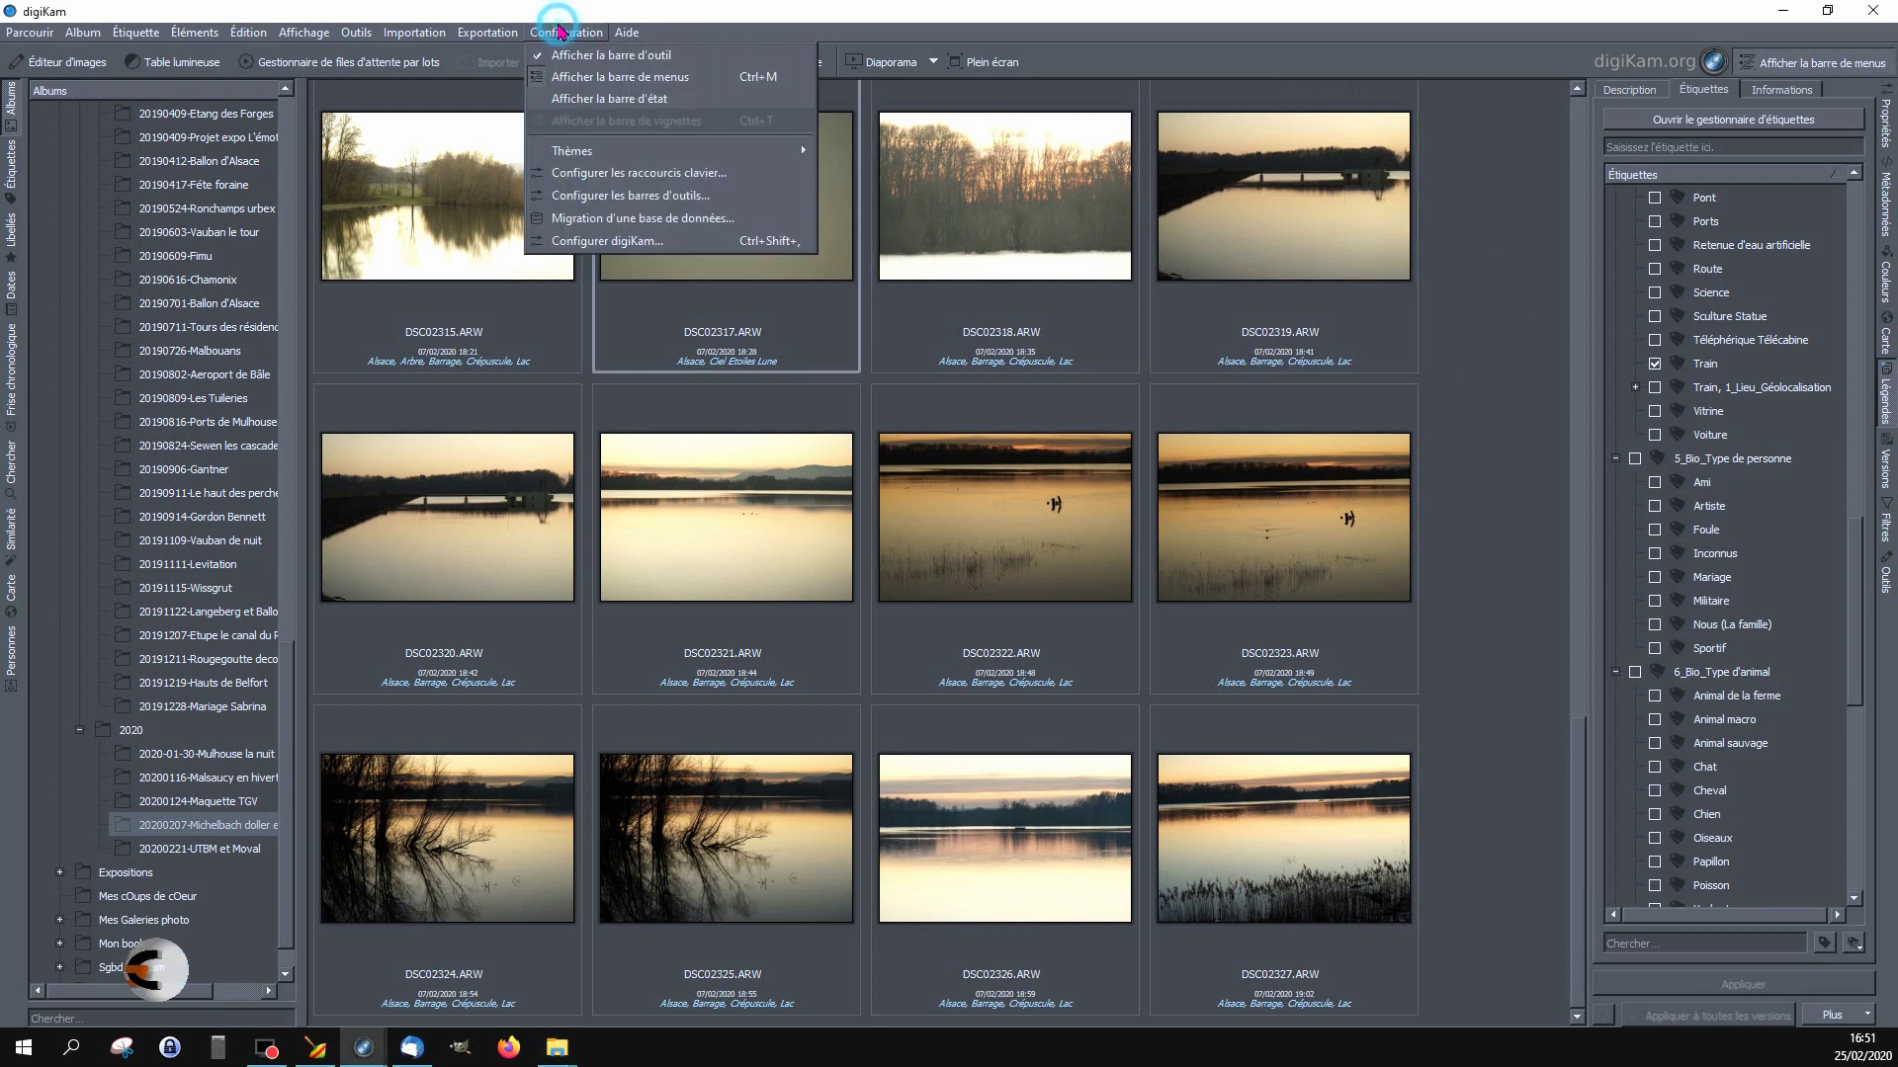
pyautogui.click(609, 241)
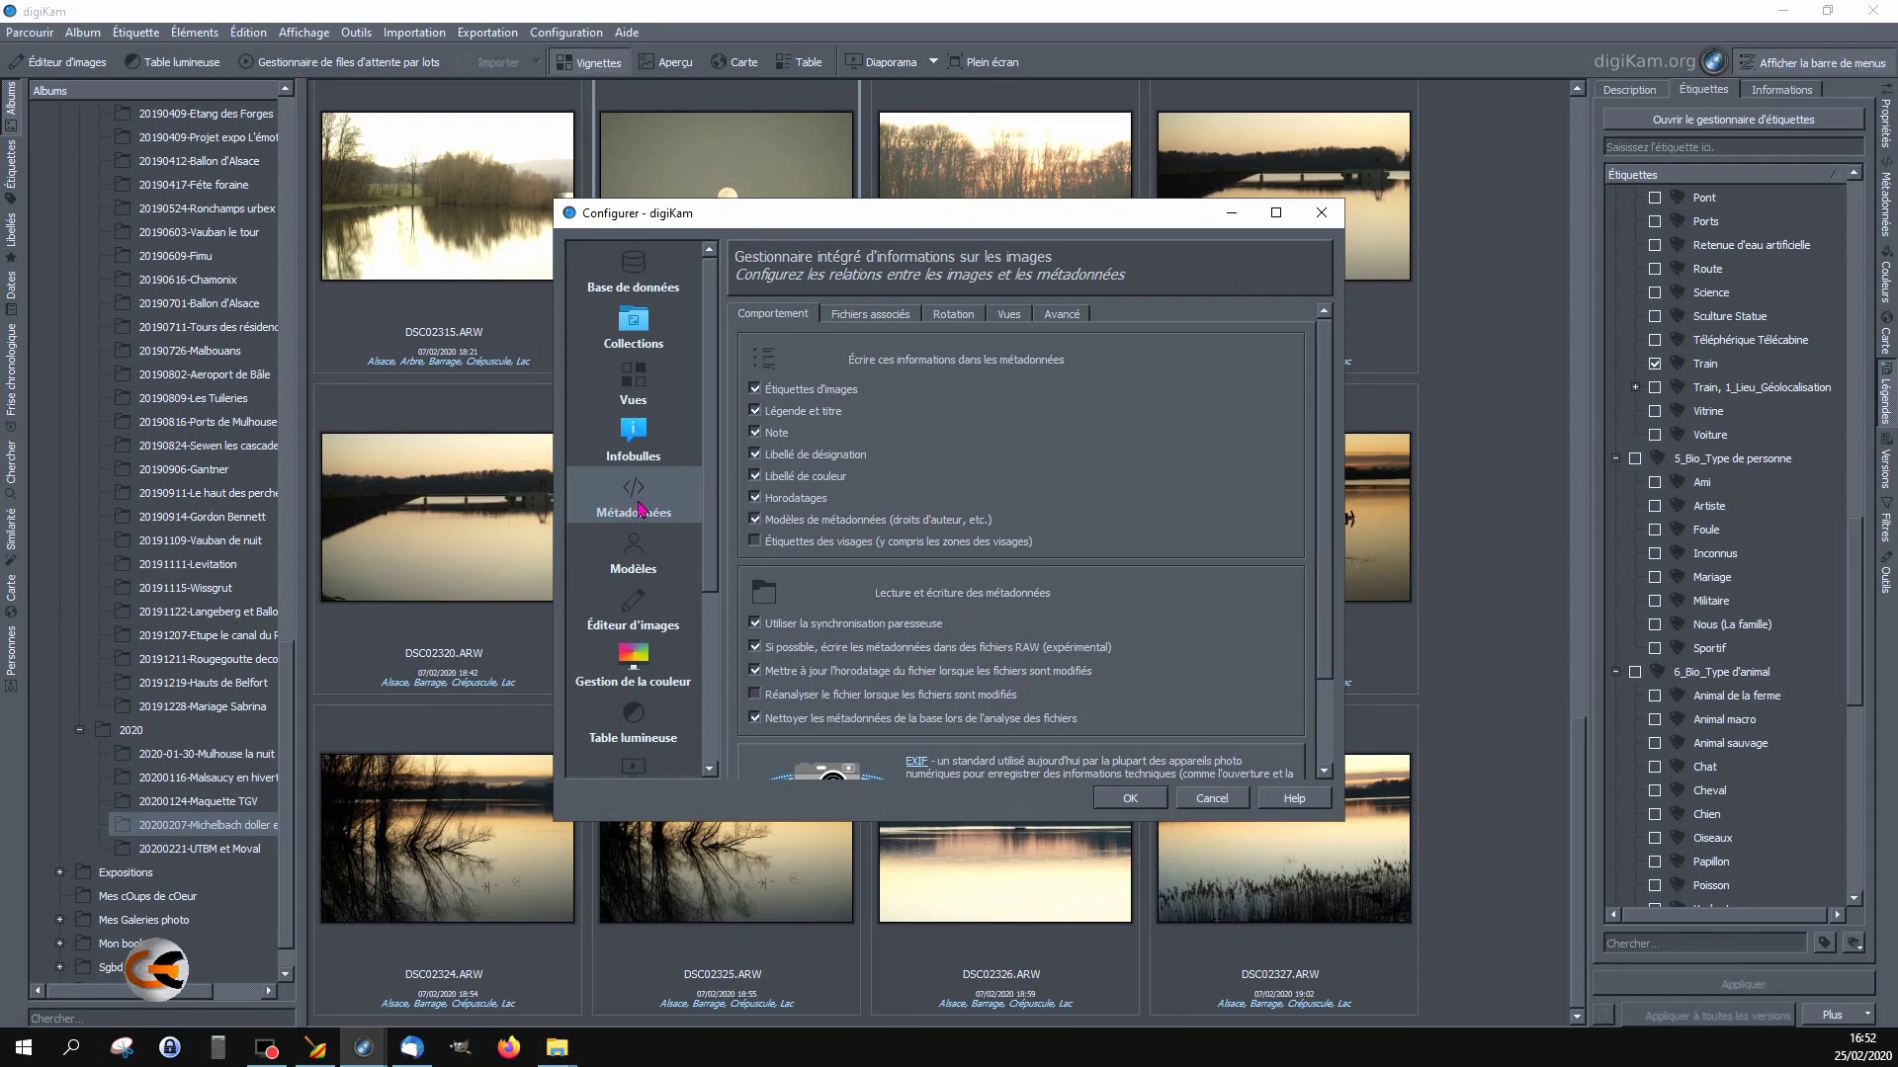
pyautogui.click(634, 433)
pyautogui.click(637, 512)
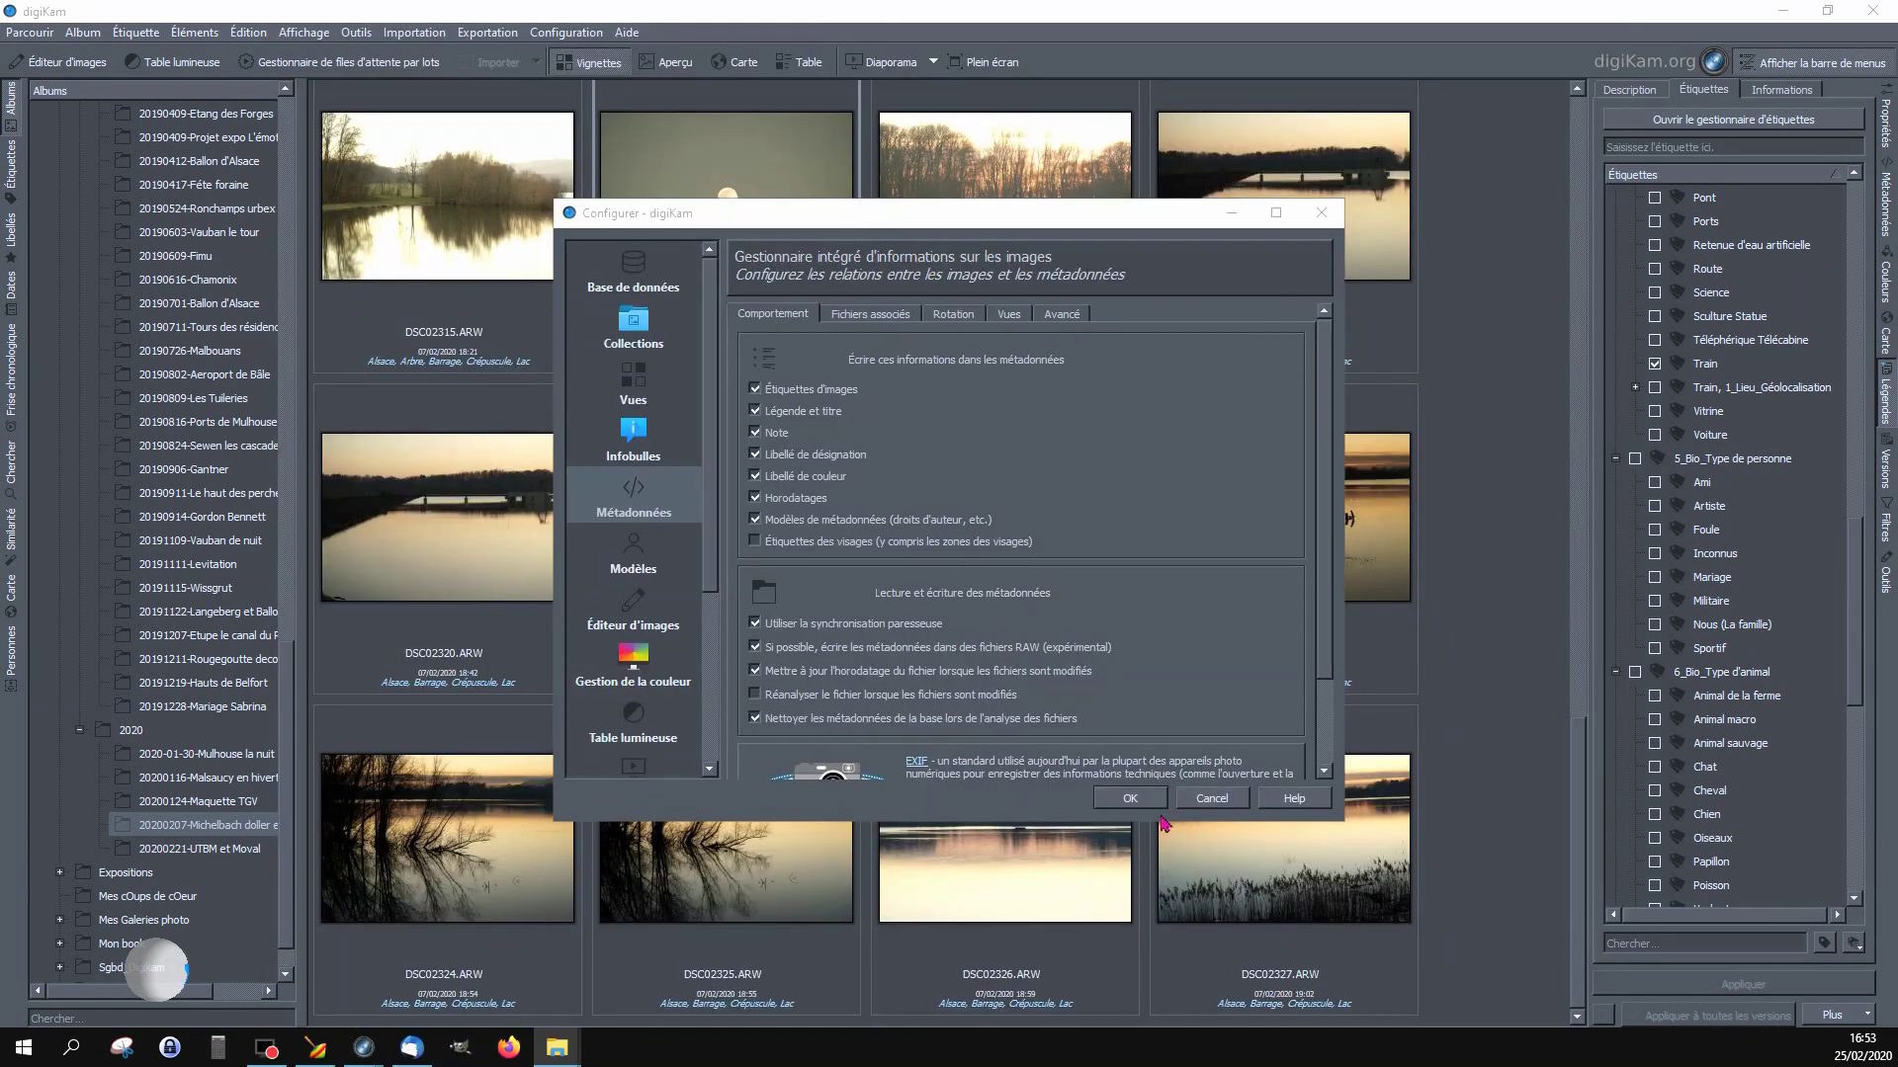
pyautogui.click(1131, 796)
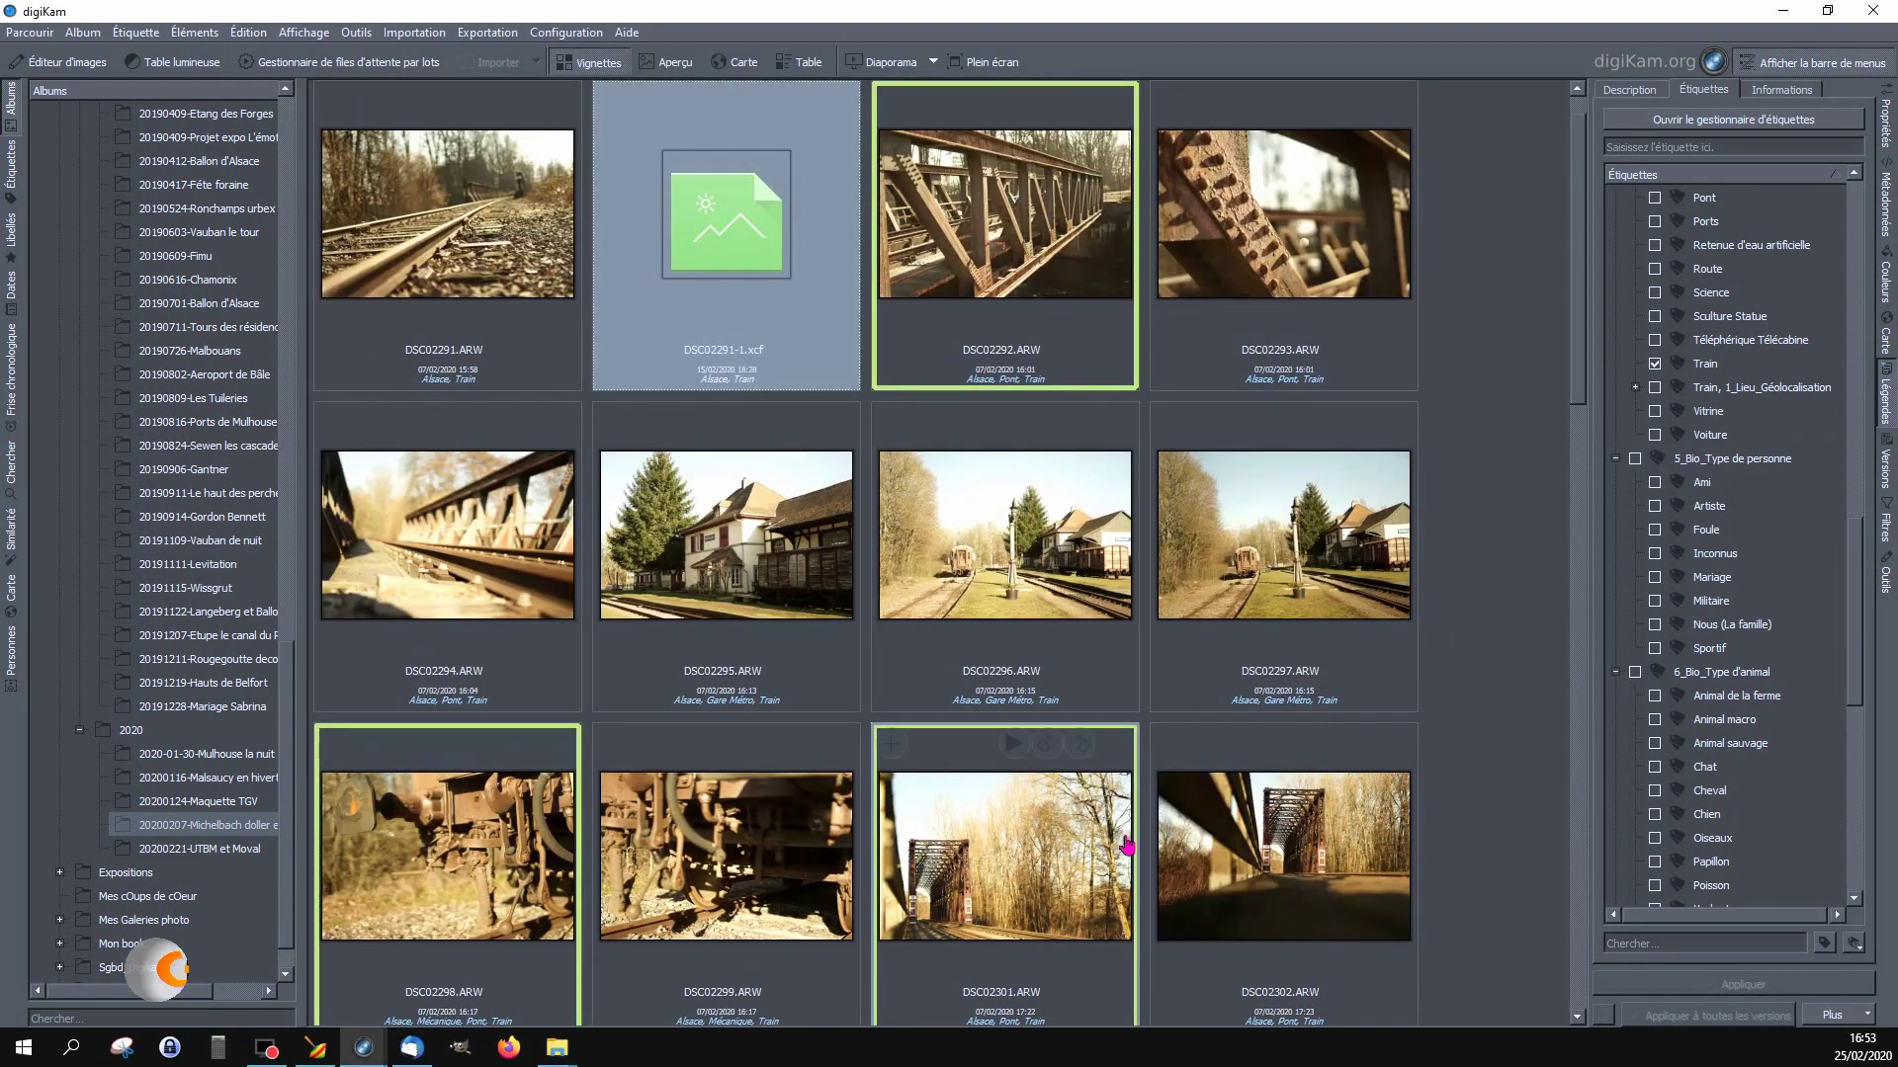
# Preview the sunset photo DSC02323.ARW near the end of the album and return to the thumbnails
pyautogui.moveTo(1575, 370); pyautogui.dragTo(1575, 974)
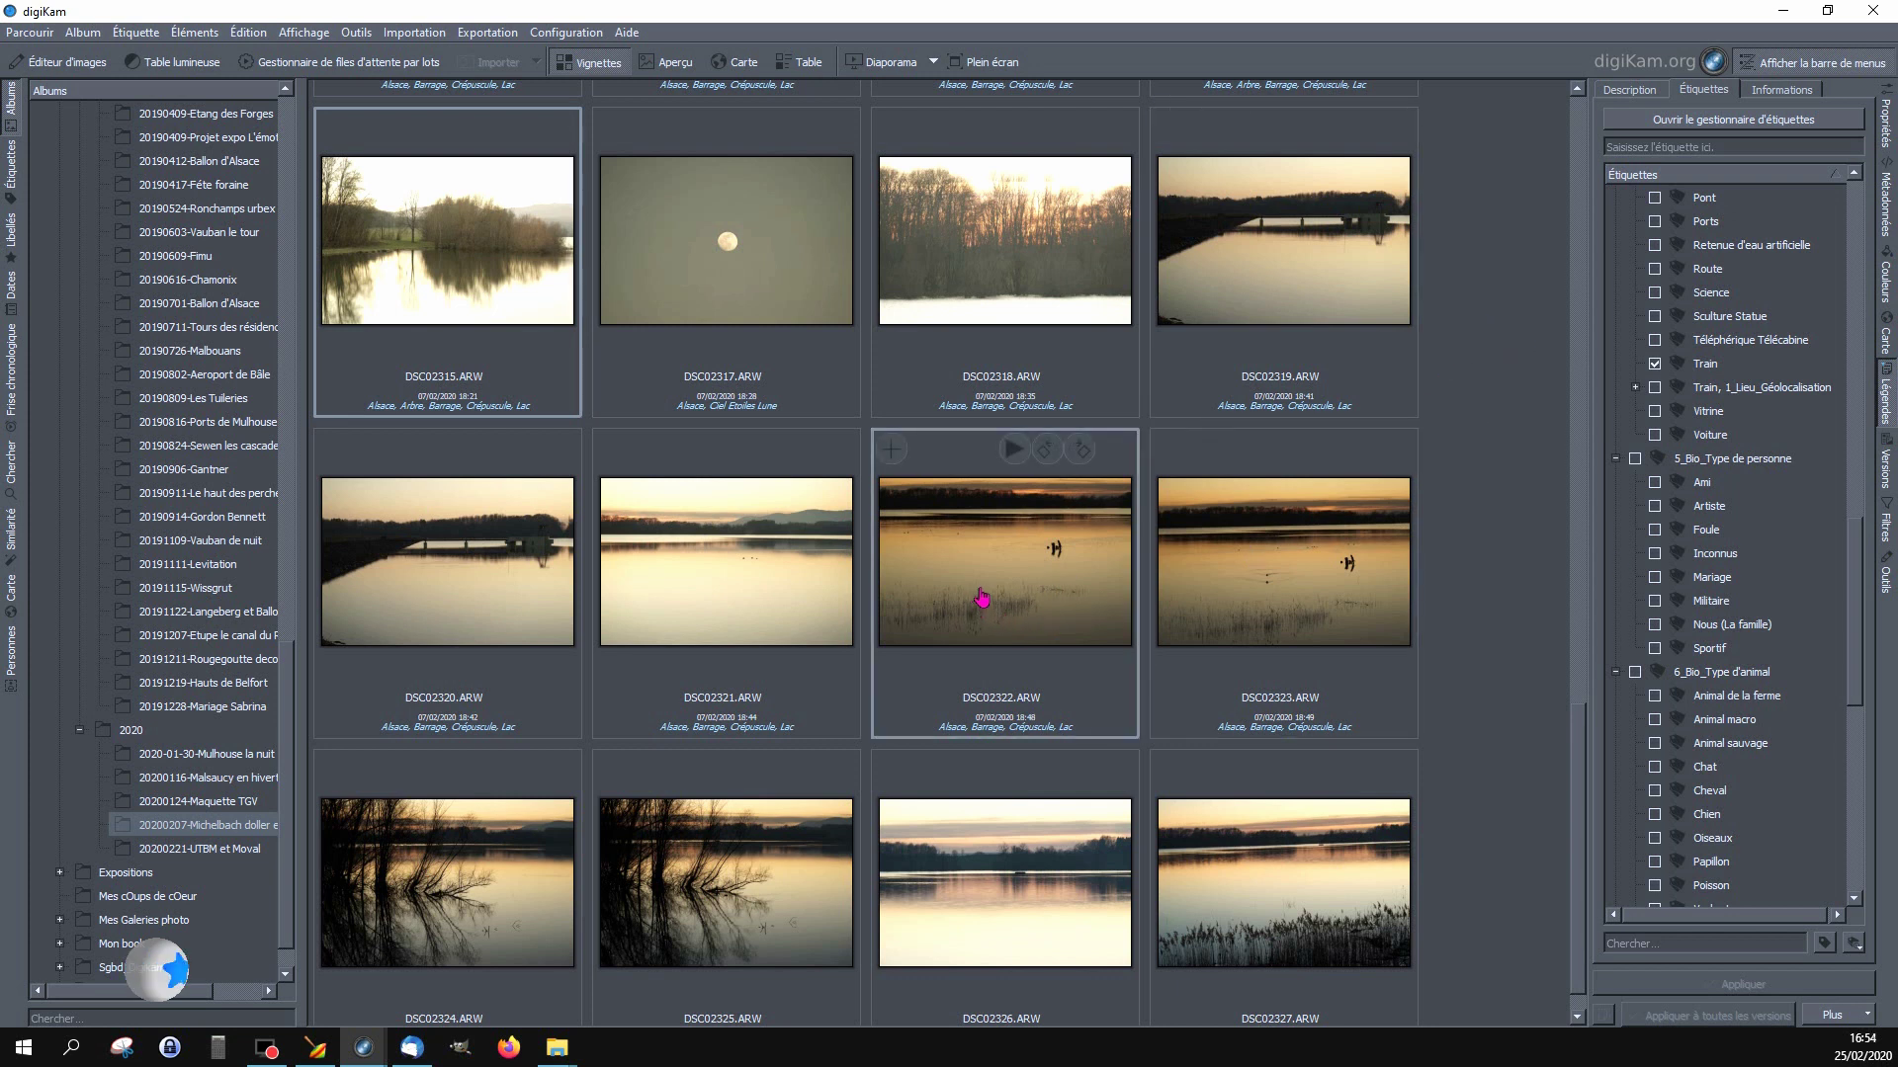
pyautogui.doubleClick(1282, 588)
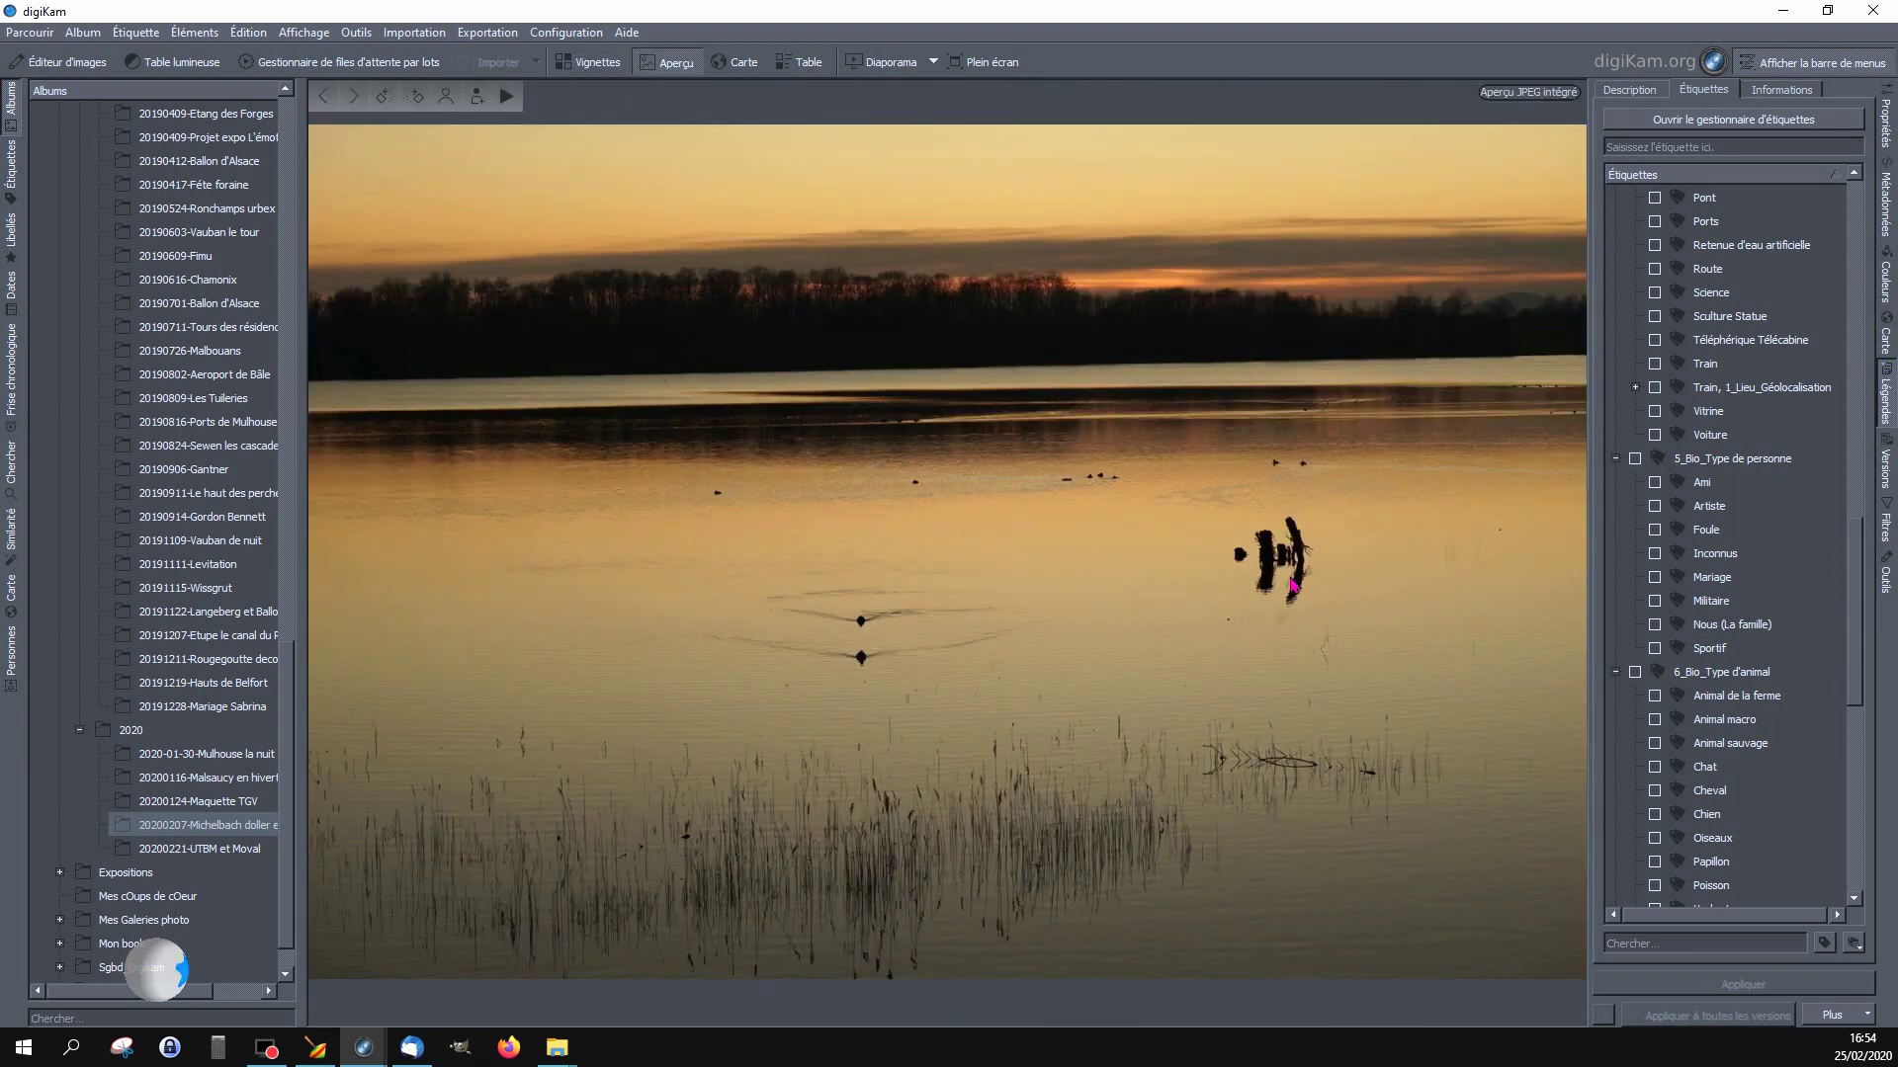
pyautogui.click(583, 62)
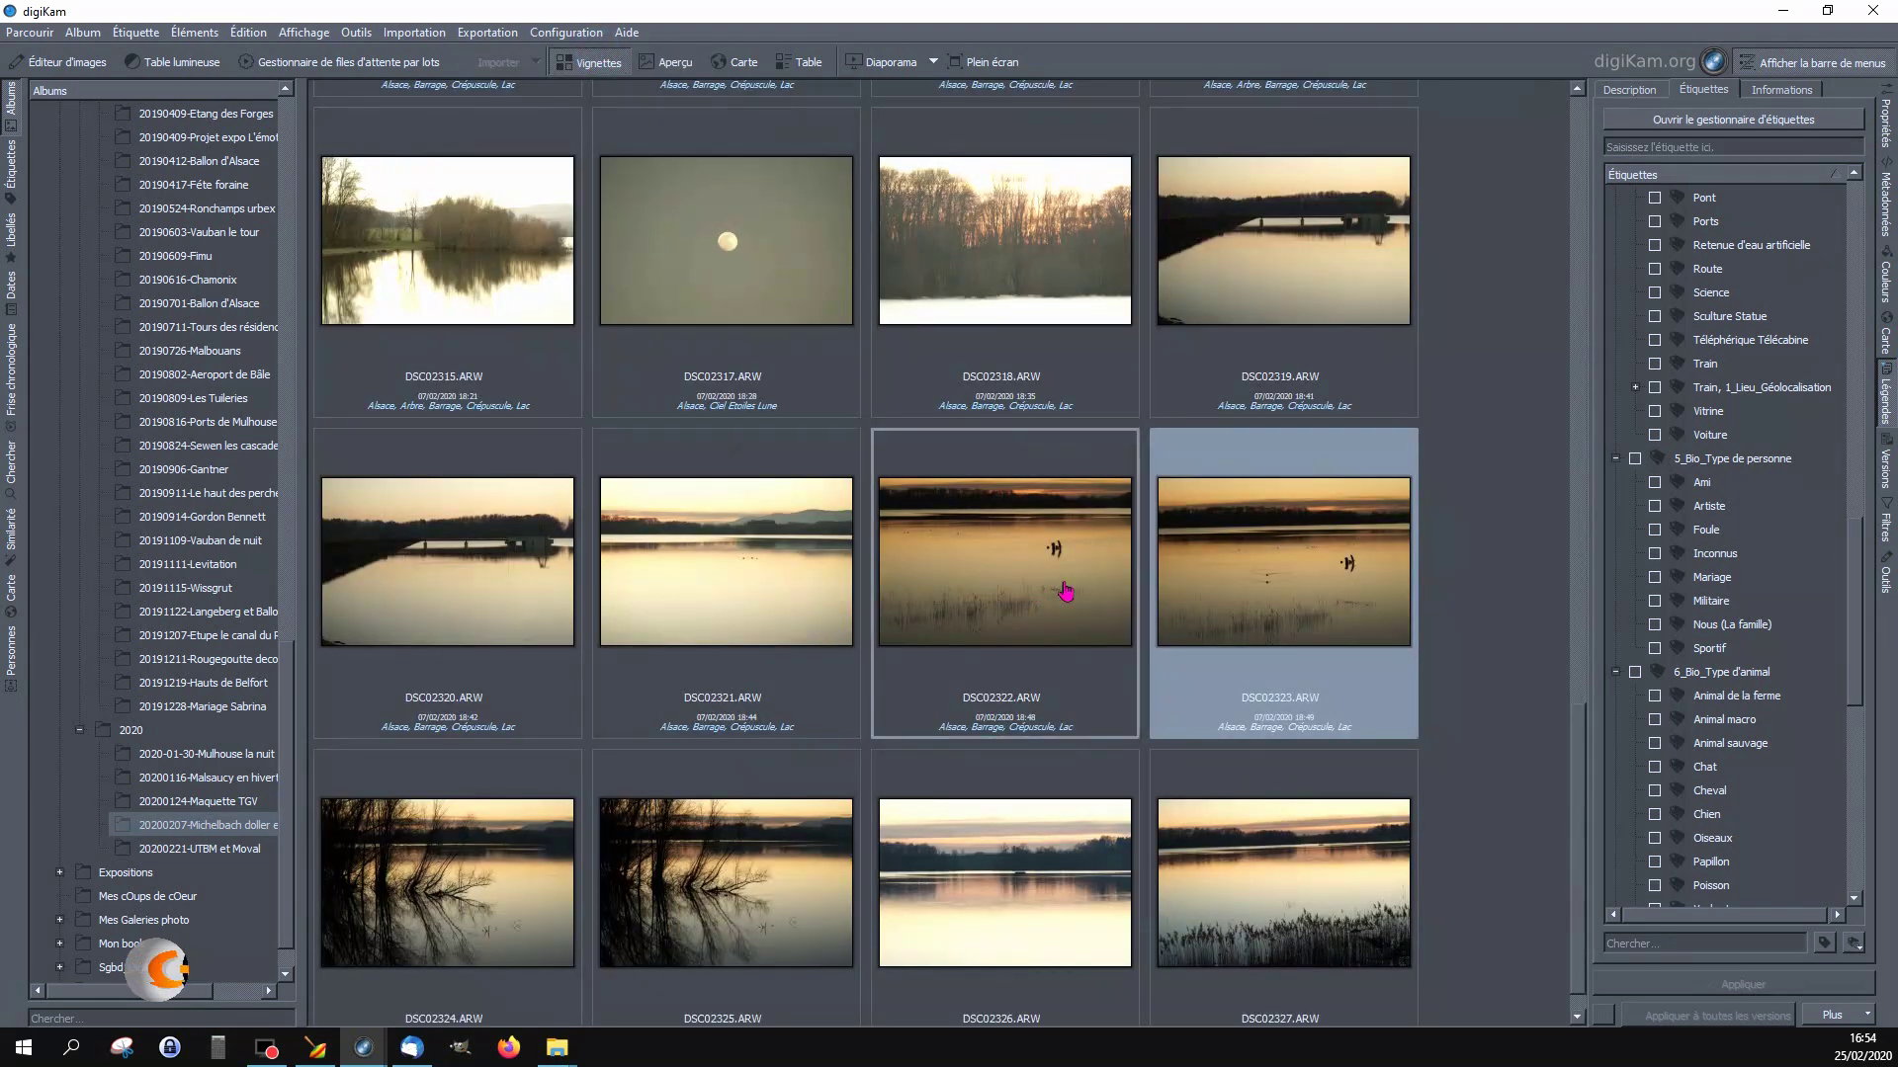
# Assign the green colour label to DSC02323.ARW
pyautogui.click(1280, 566)
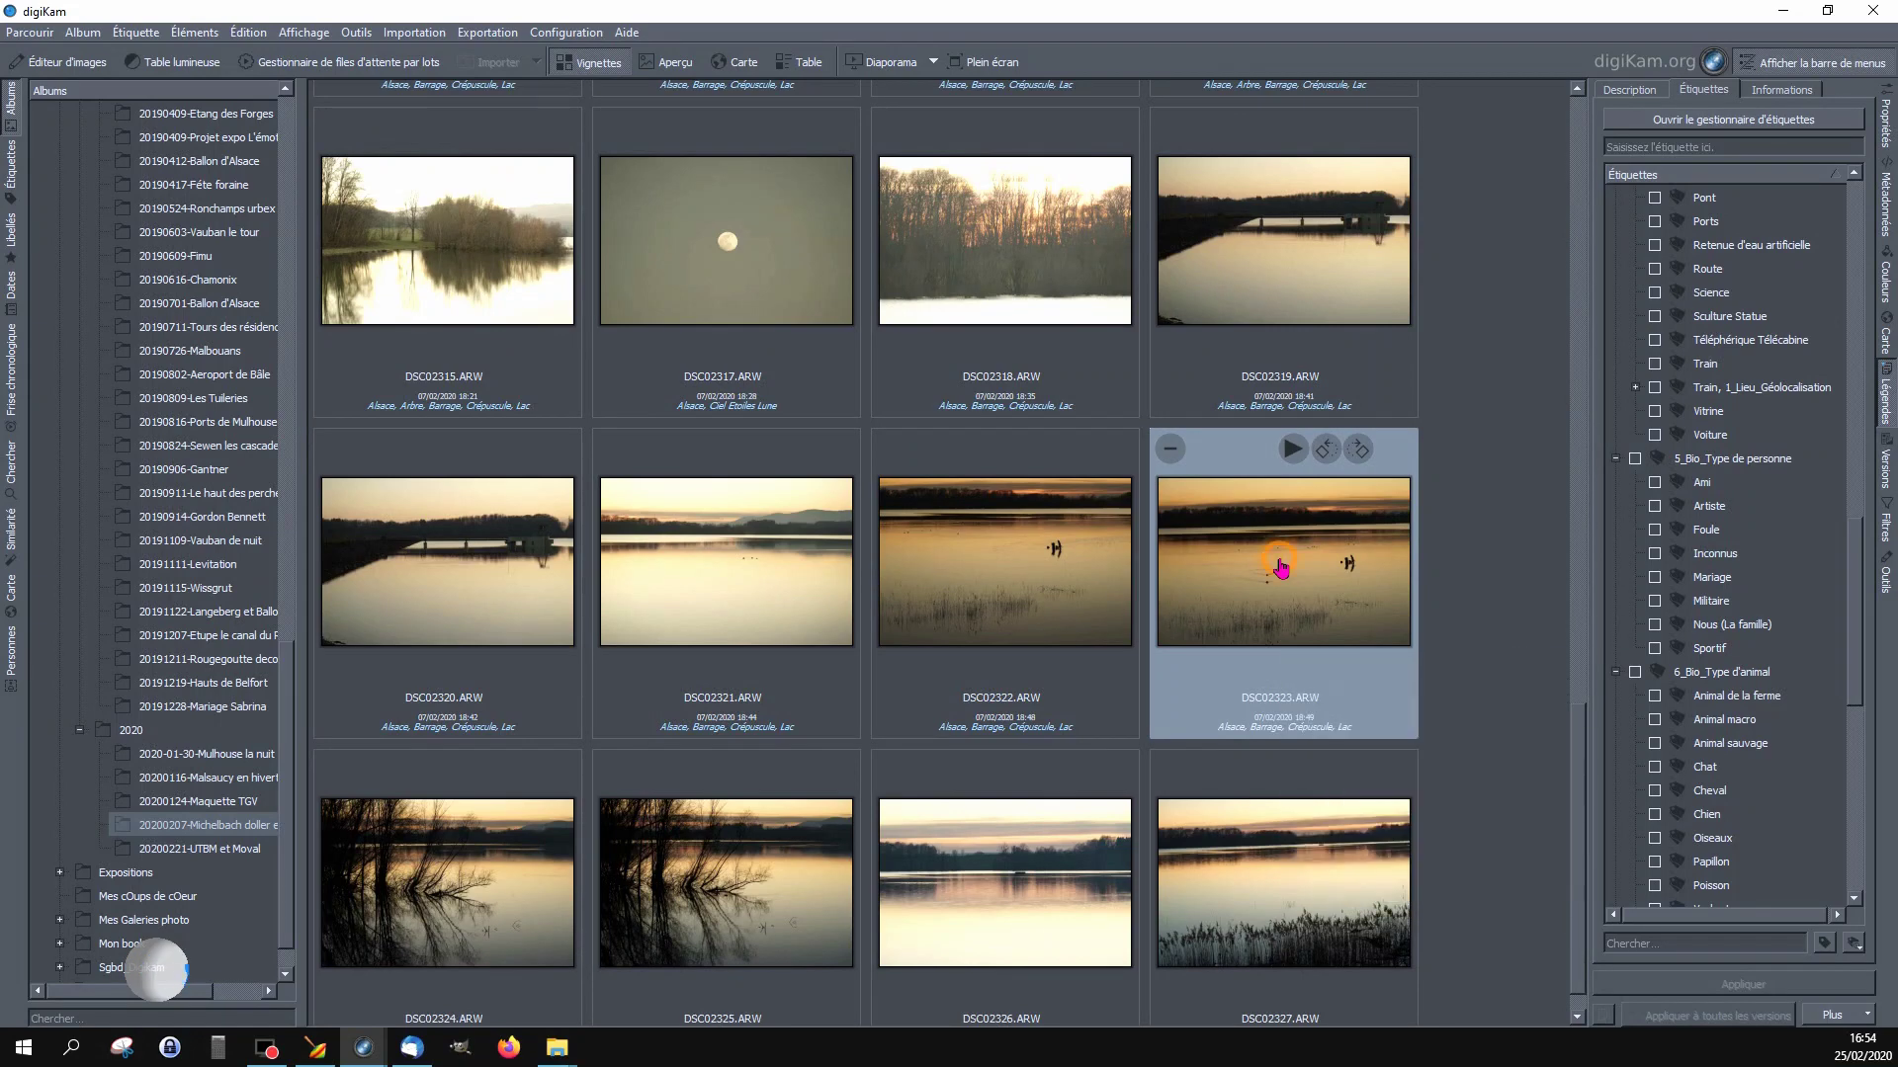
pyautogui.rightClick(1281, 566)
pyautogui.moveTo(1346, 556)
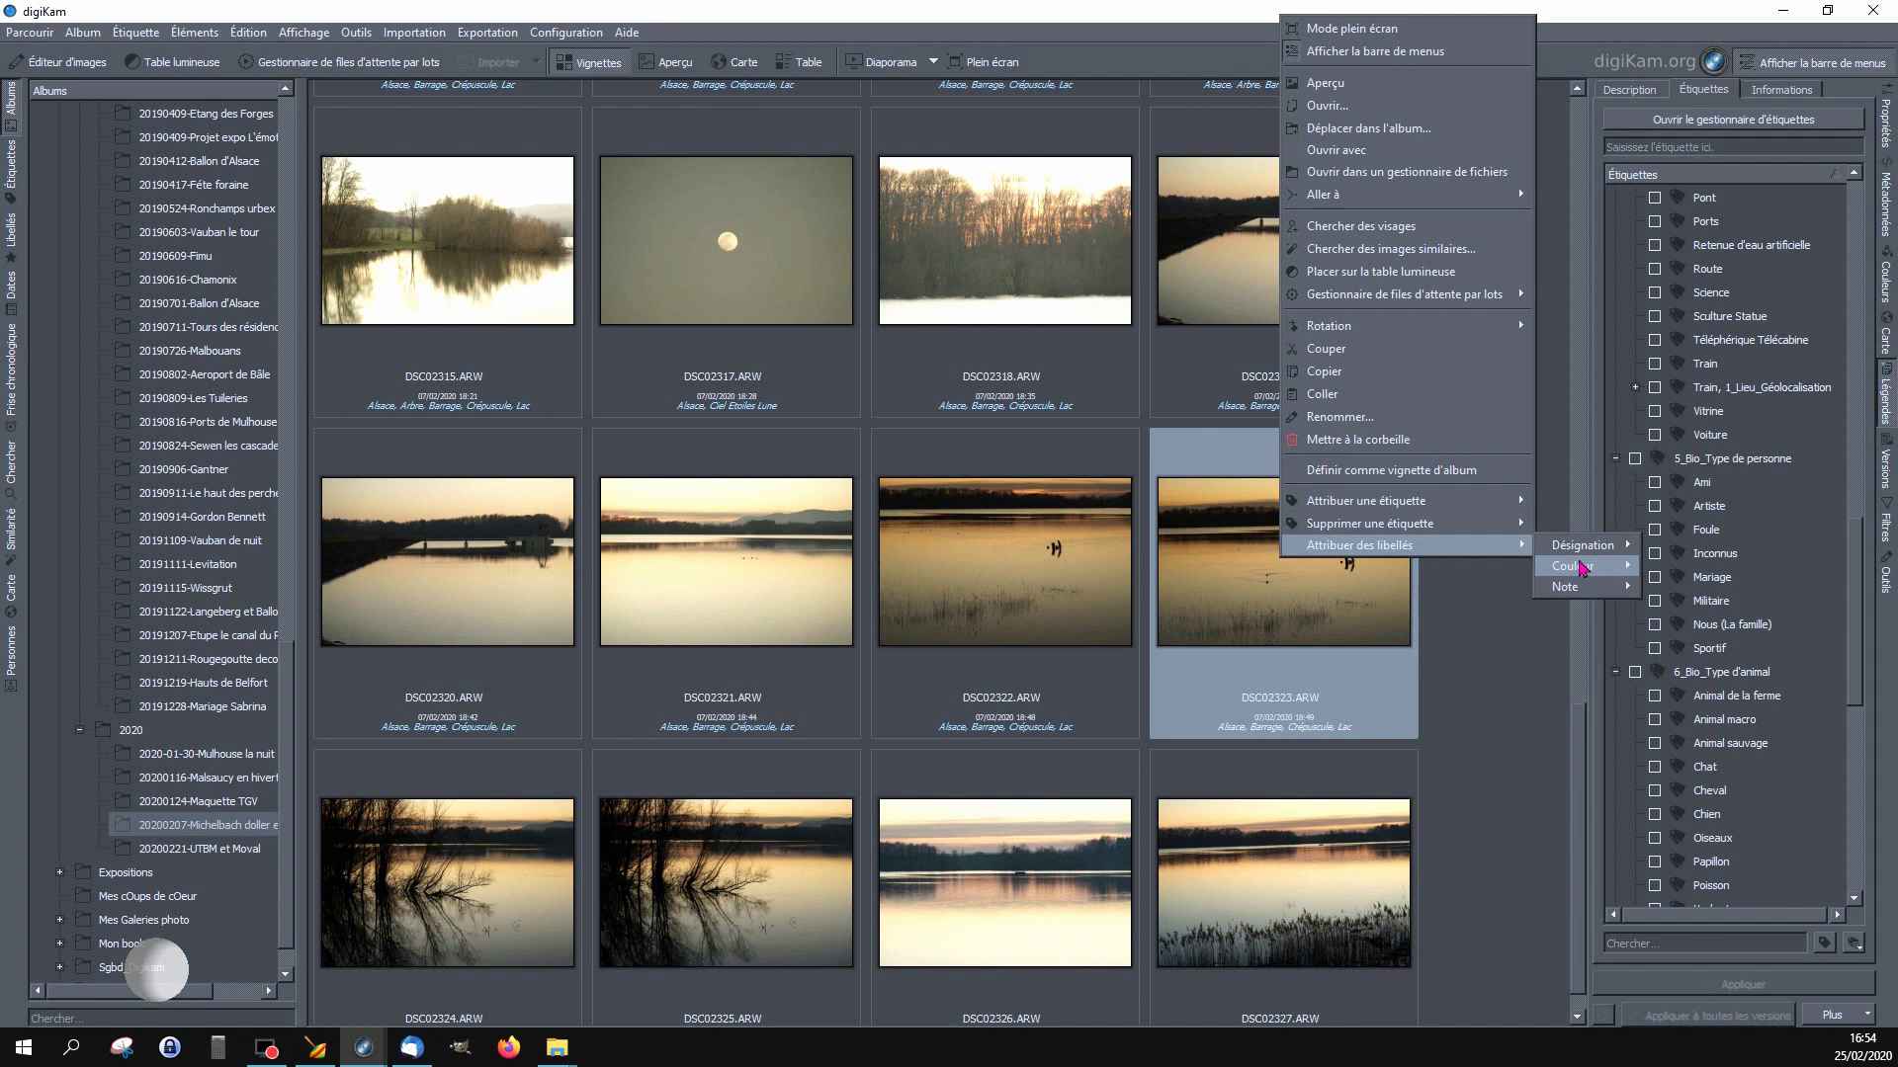
pyautogui.moveTo(1579, 566)
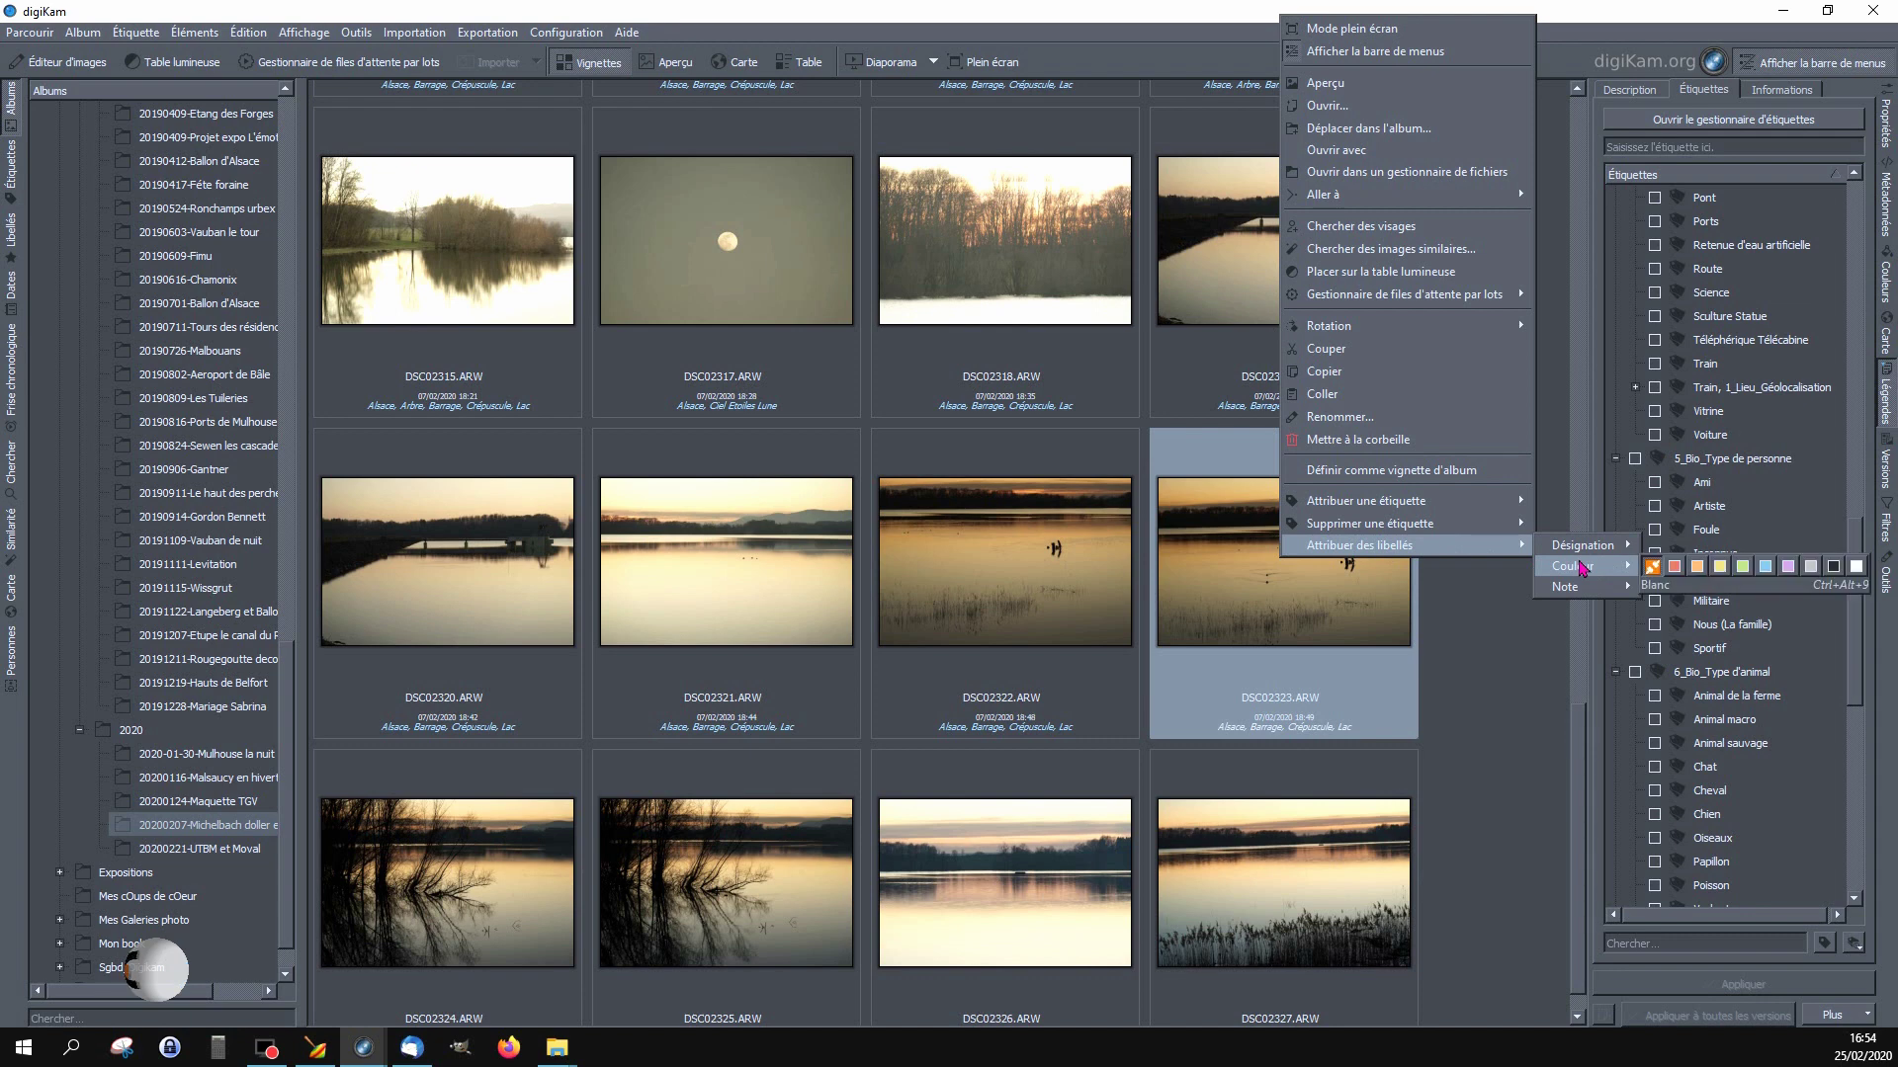
pyautogui.click(1743, 569)
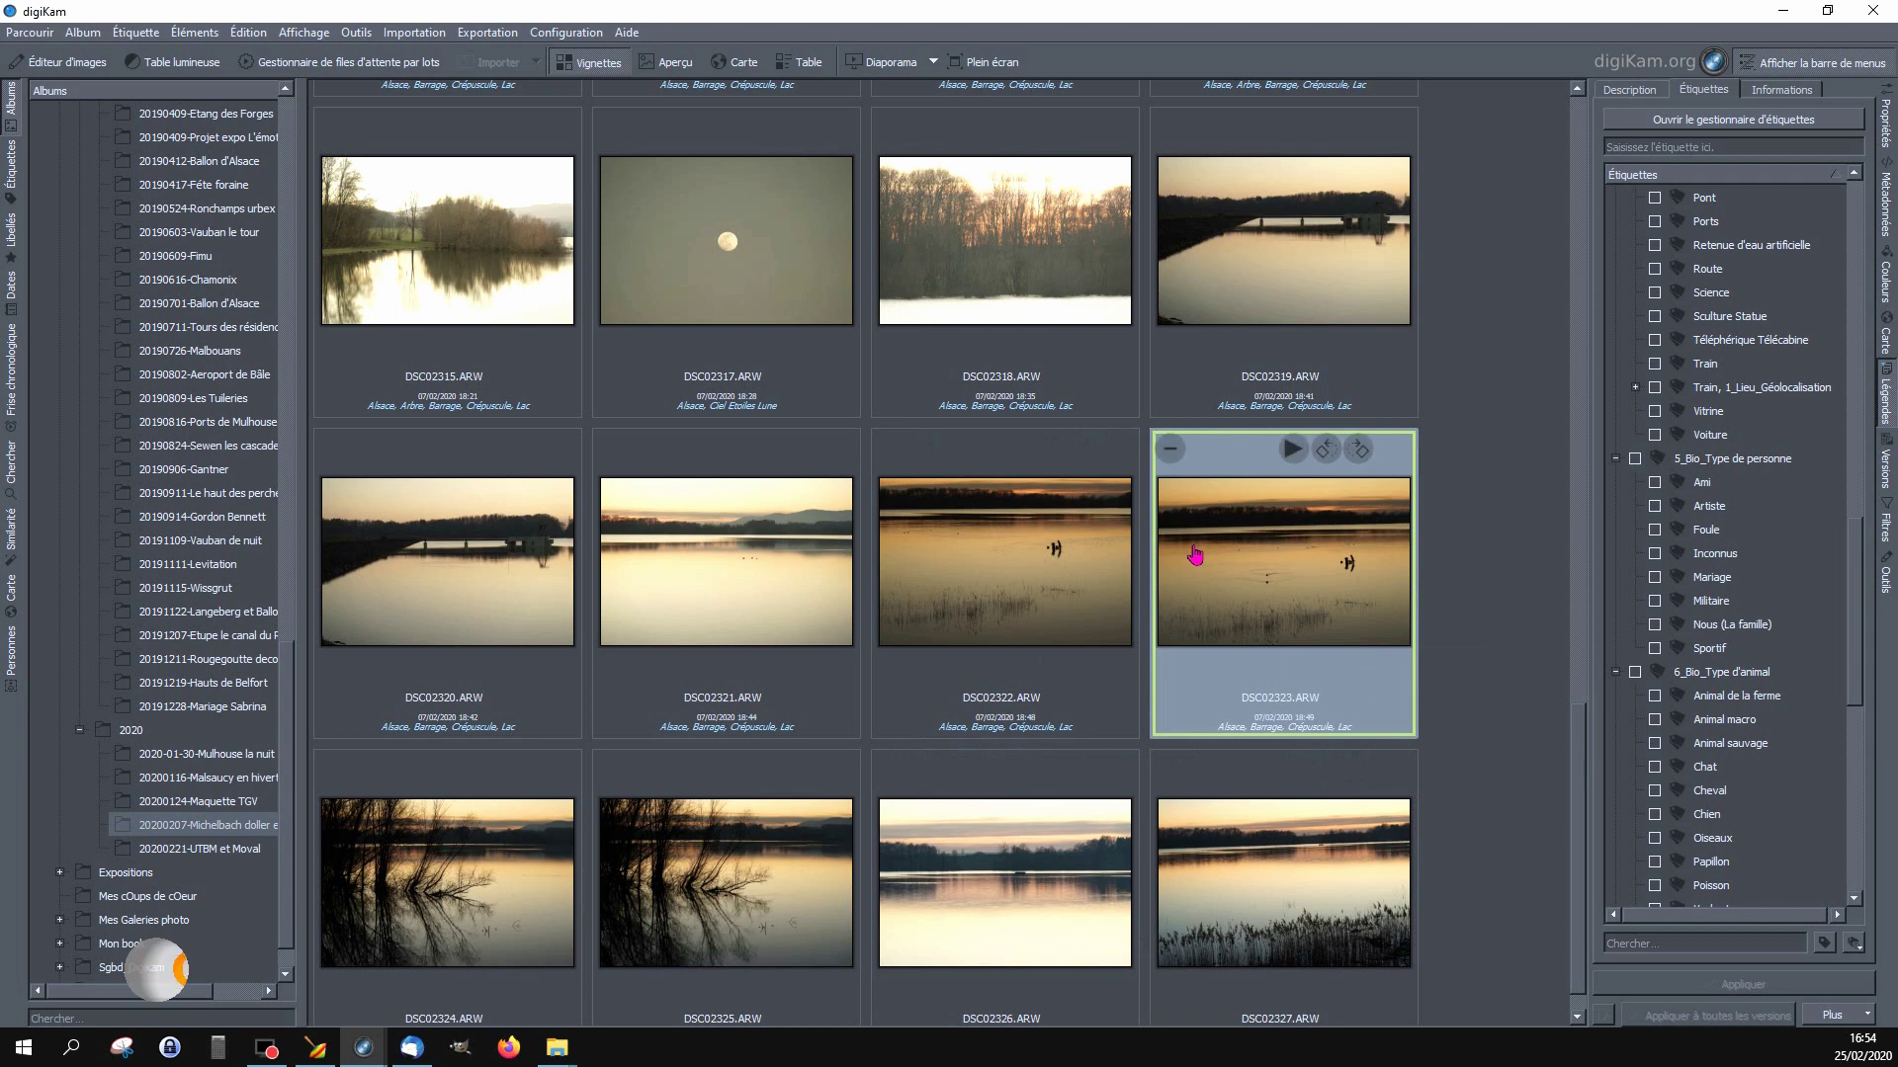
# Examine the designation, colour and rating labels that can be assigned to DSC02323.ARW
pyautogui.moveTo(1195, 556)
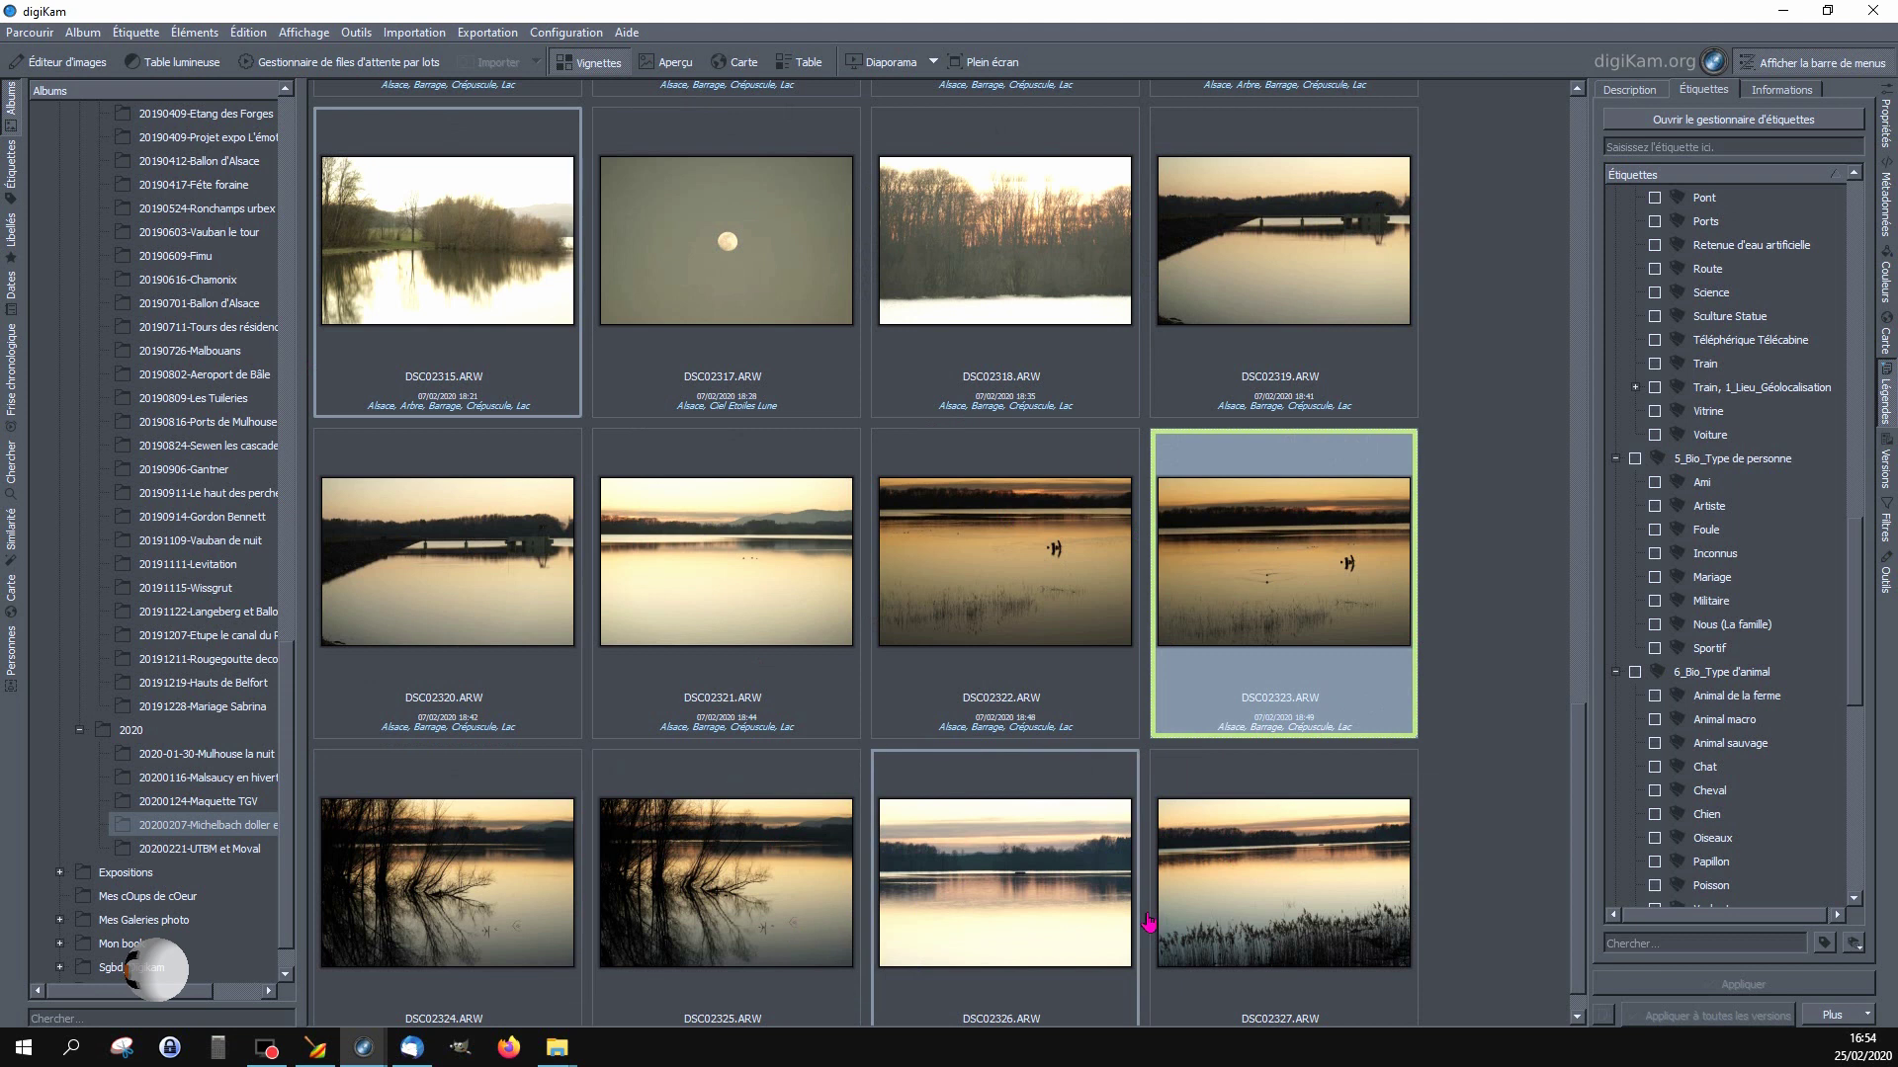
pyautogui.moveTo(1189, 734)
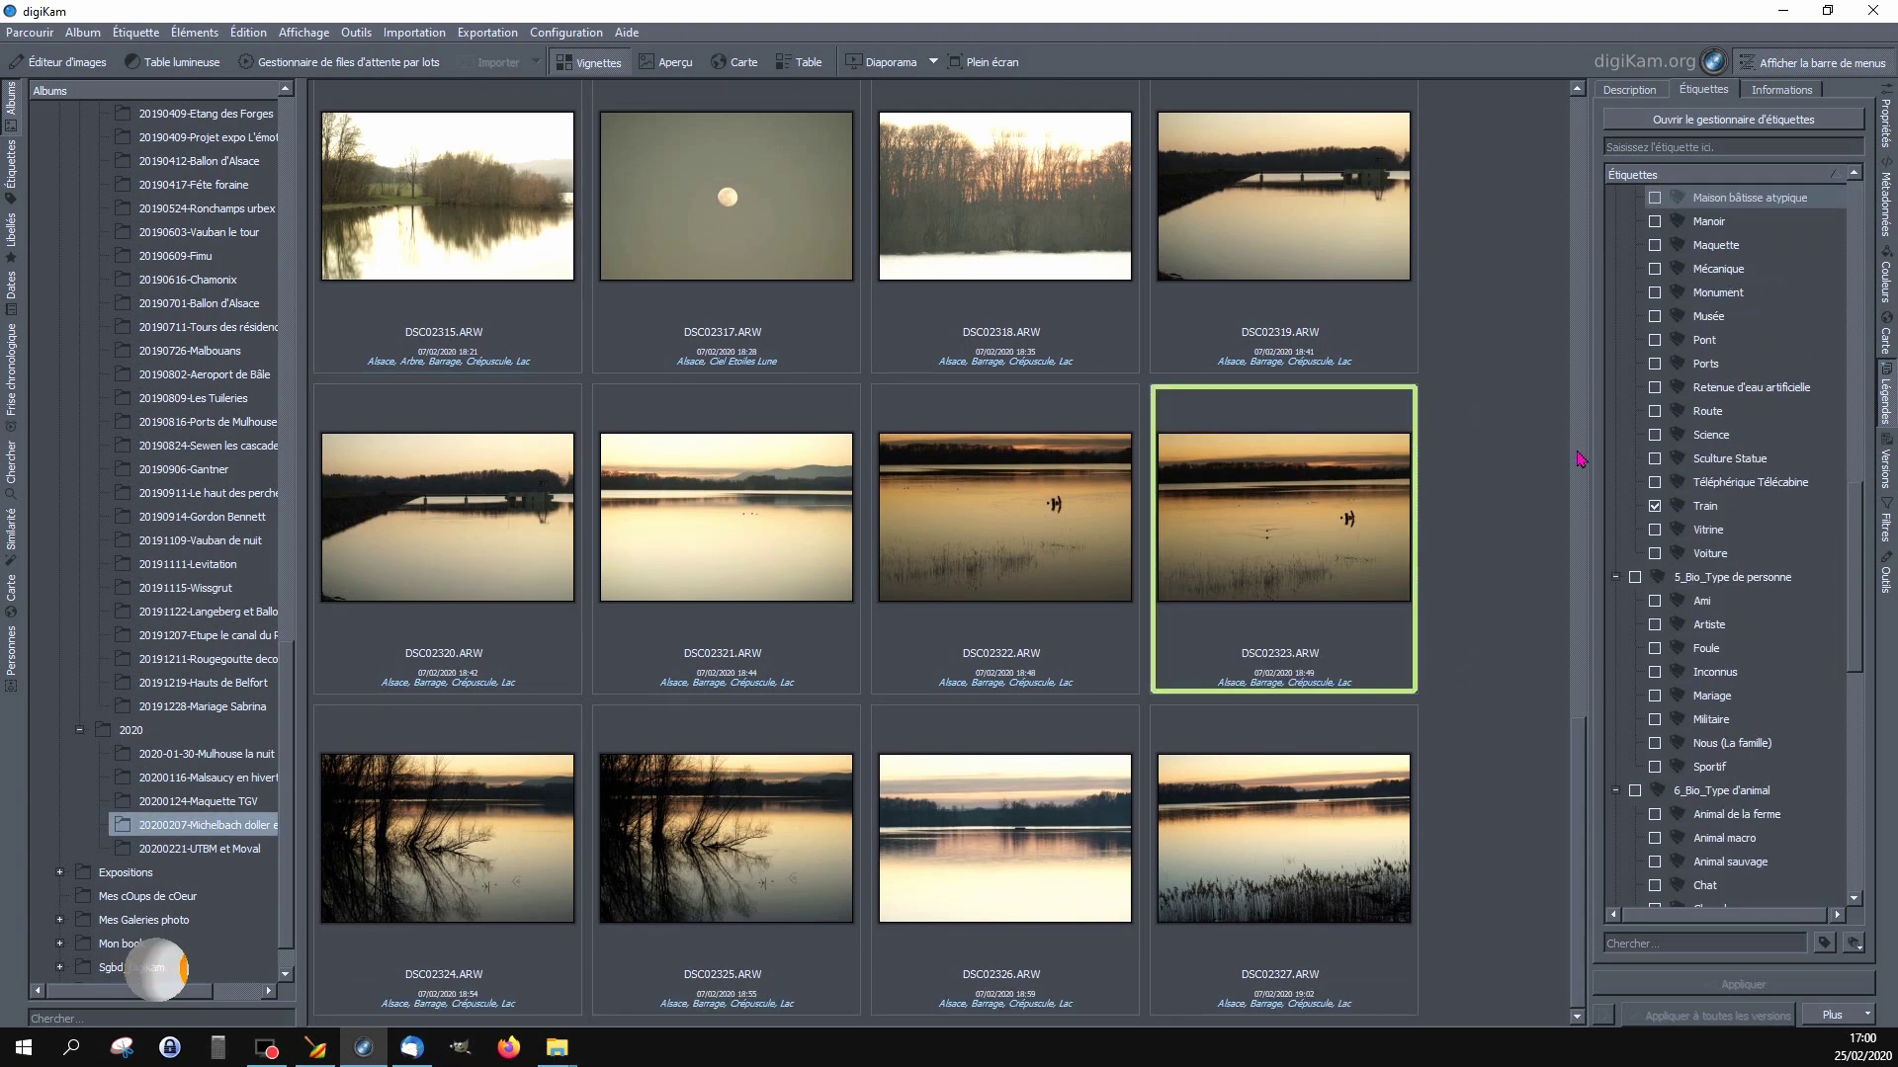
pyautogui.rightClick(1282, 556)
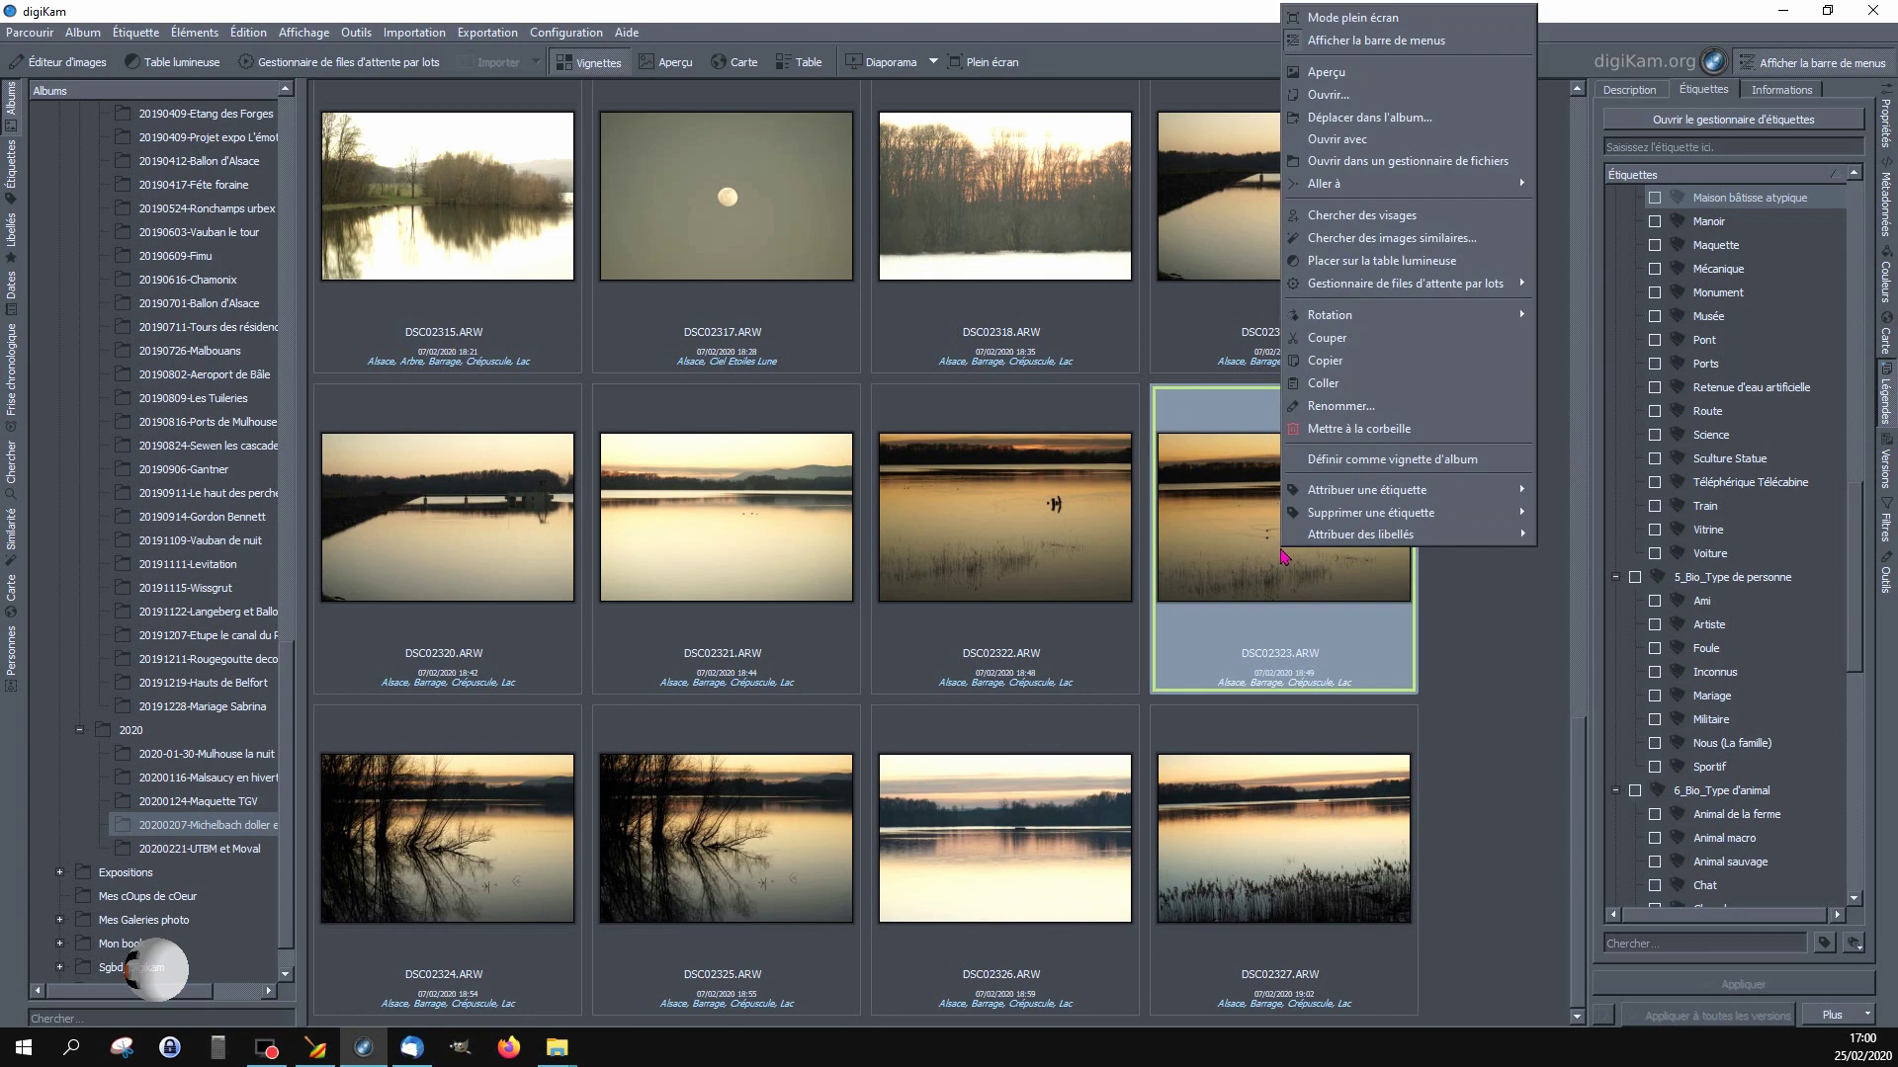
pyautogui.moveTo(1368, 541)
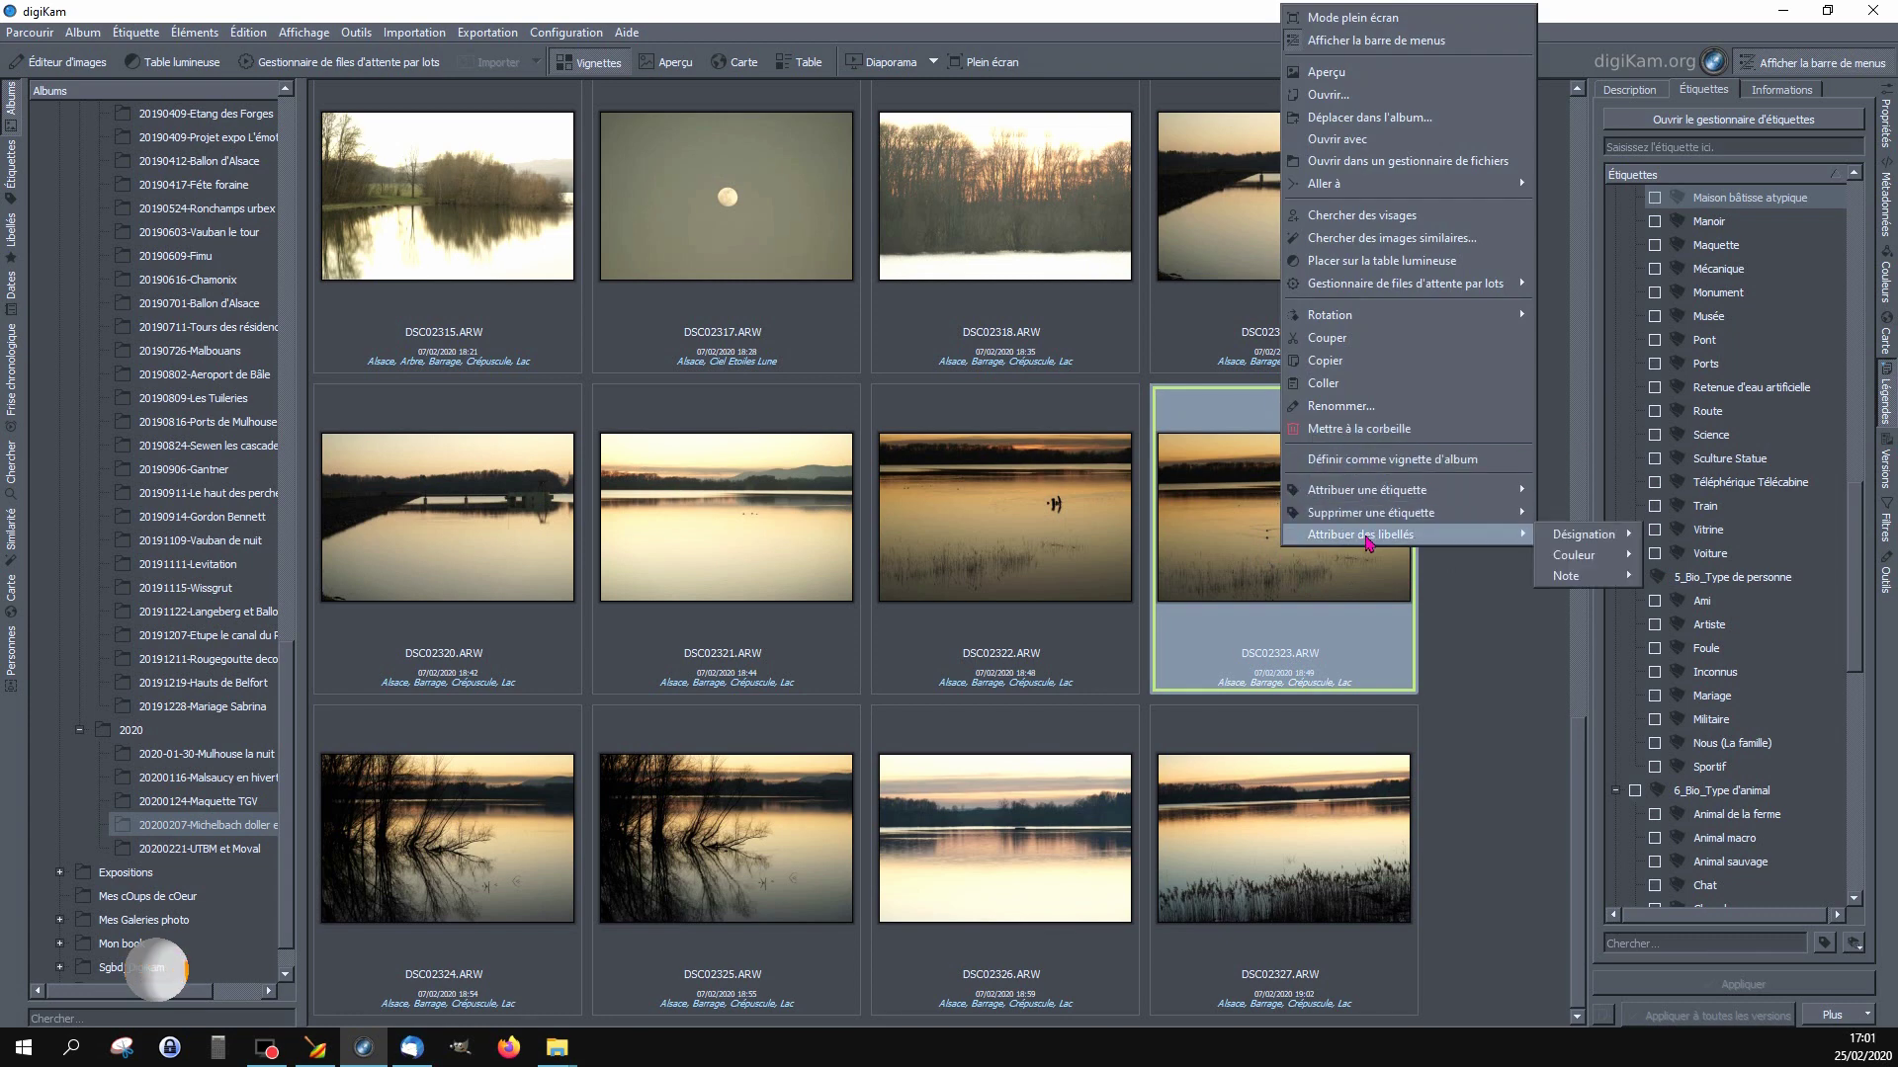
pyautogui.moveTo(1625, 581)
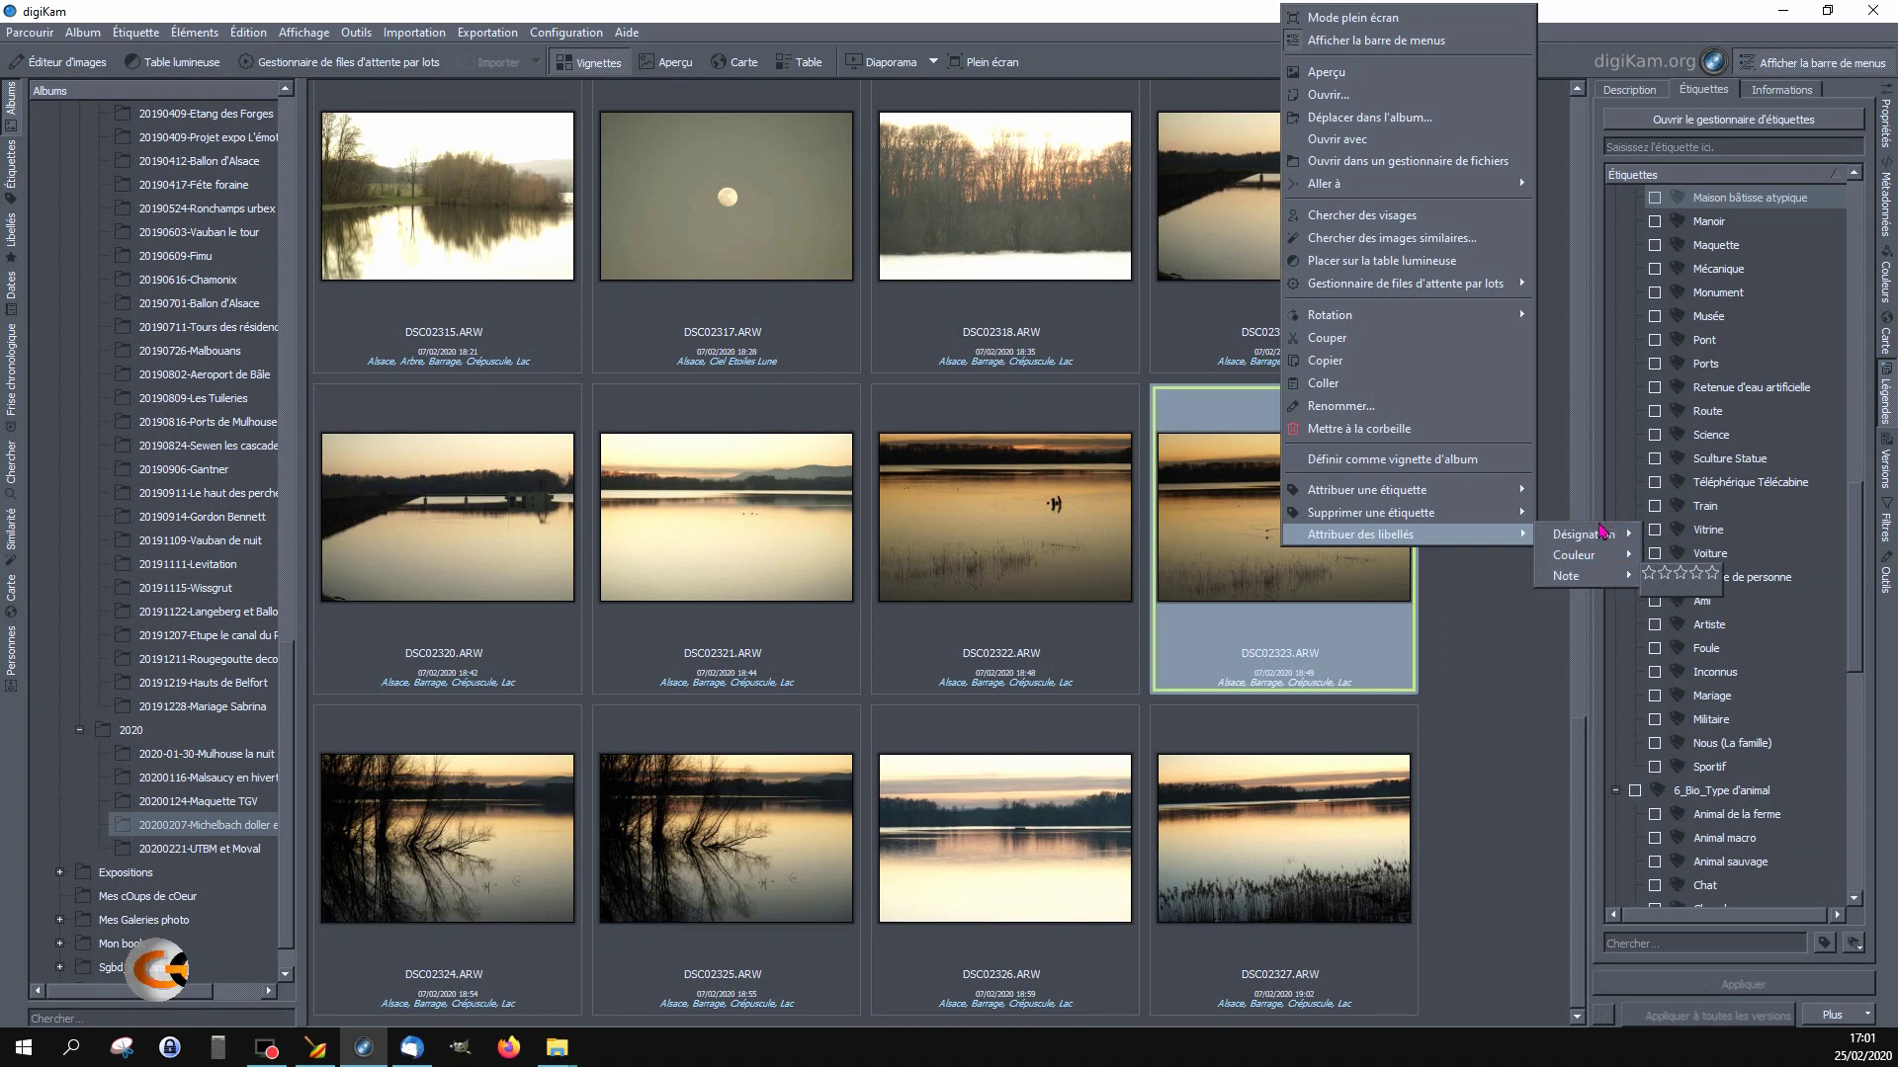
pyautogui.moveTo(1591, 534)
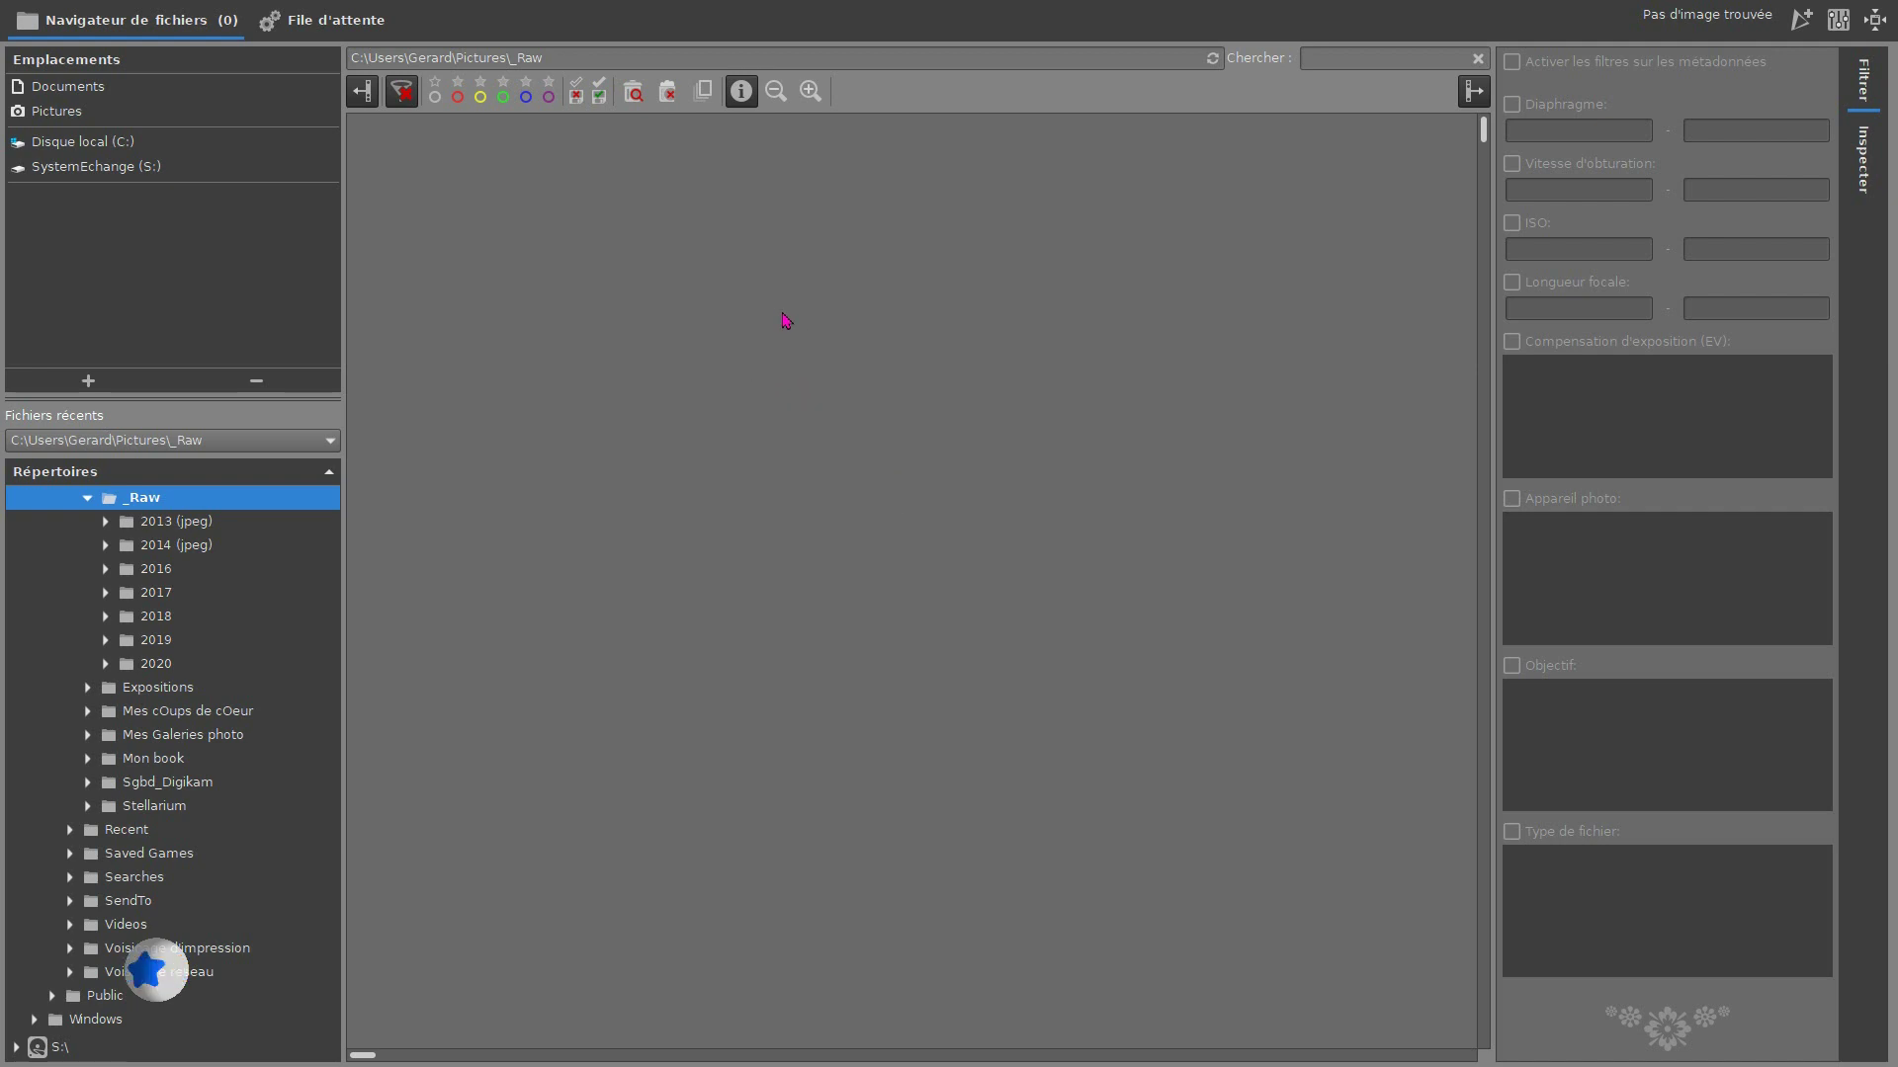
# Switch to ART, review the XMP metadata synchronisation and sidecar style in the image processing preferences, and accept them
pyautogui.click(1838, 21)
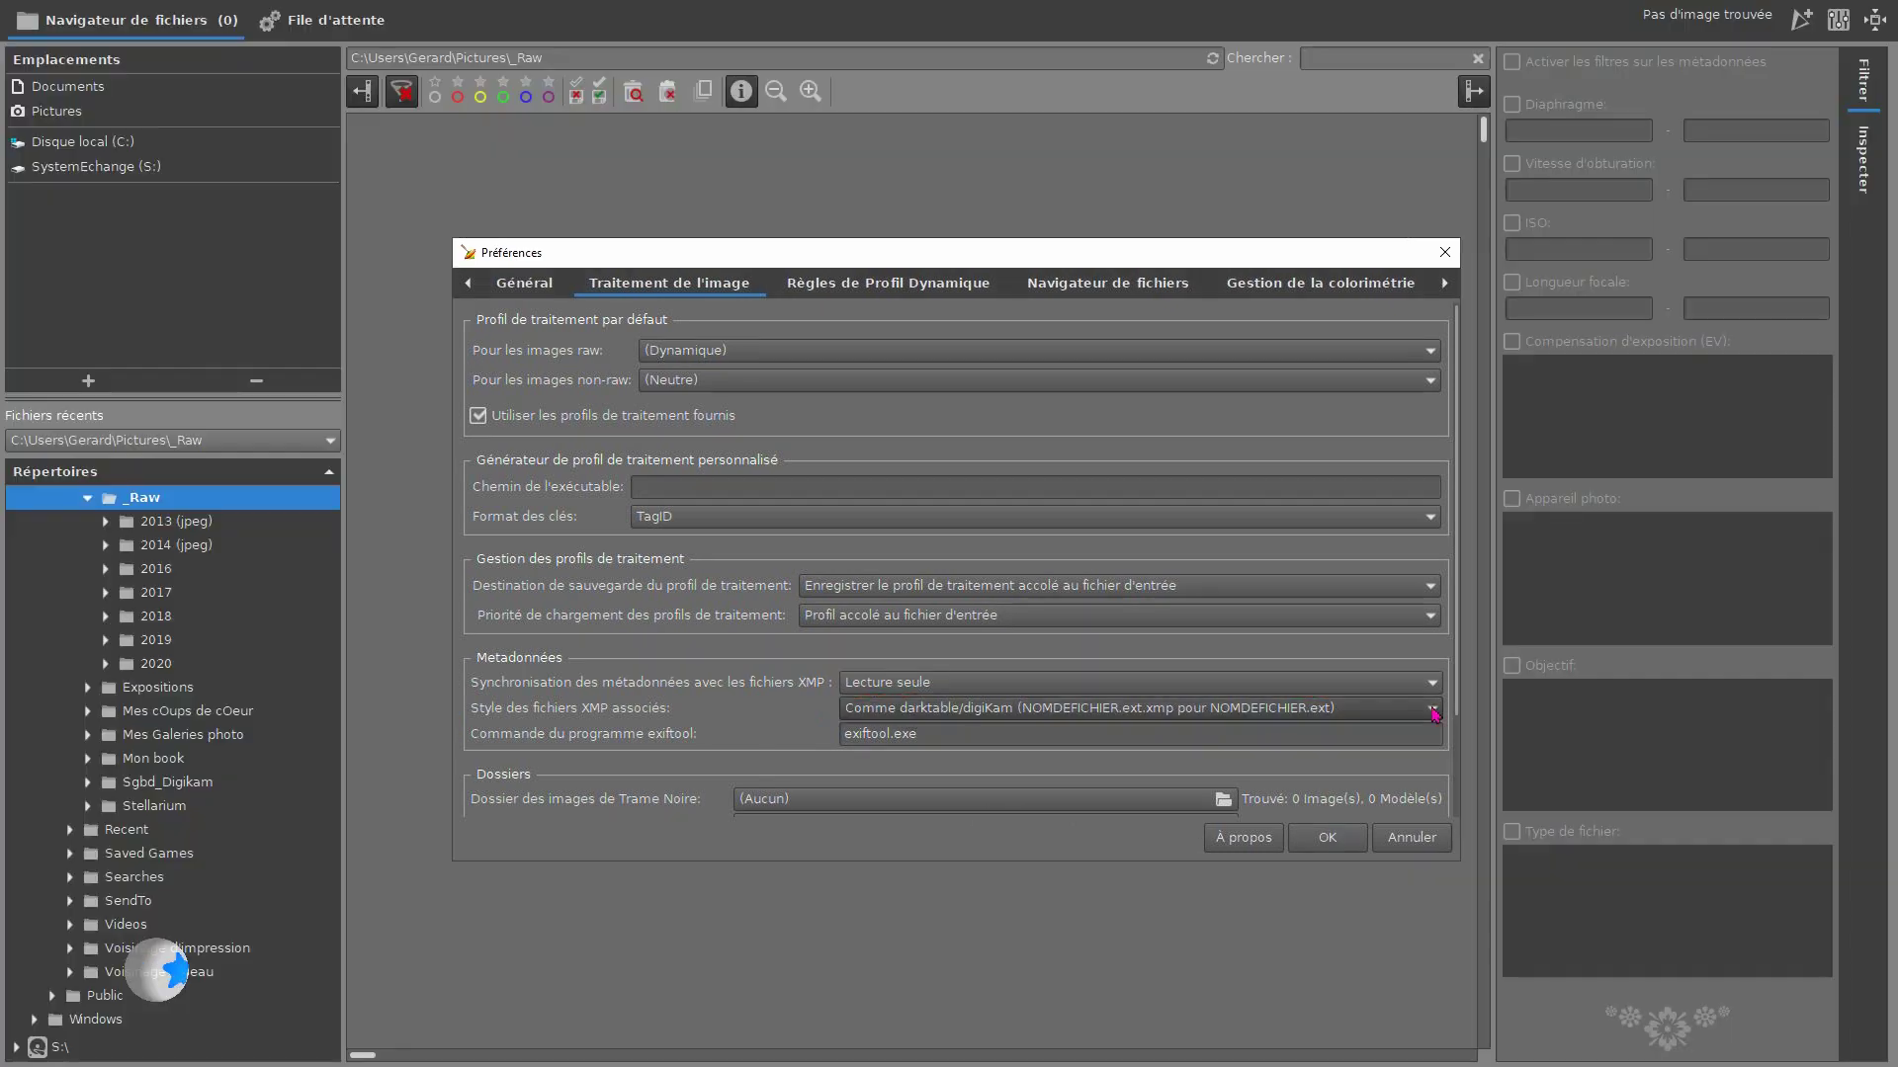
pyautogui.click(1304, 838)
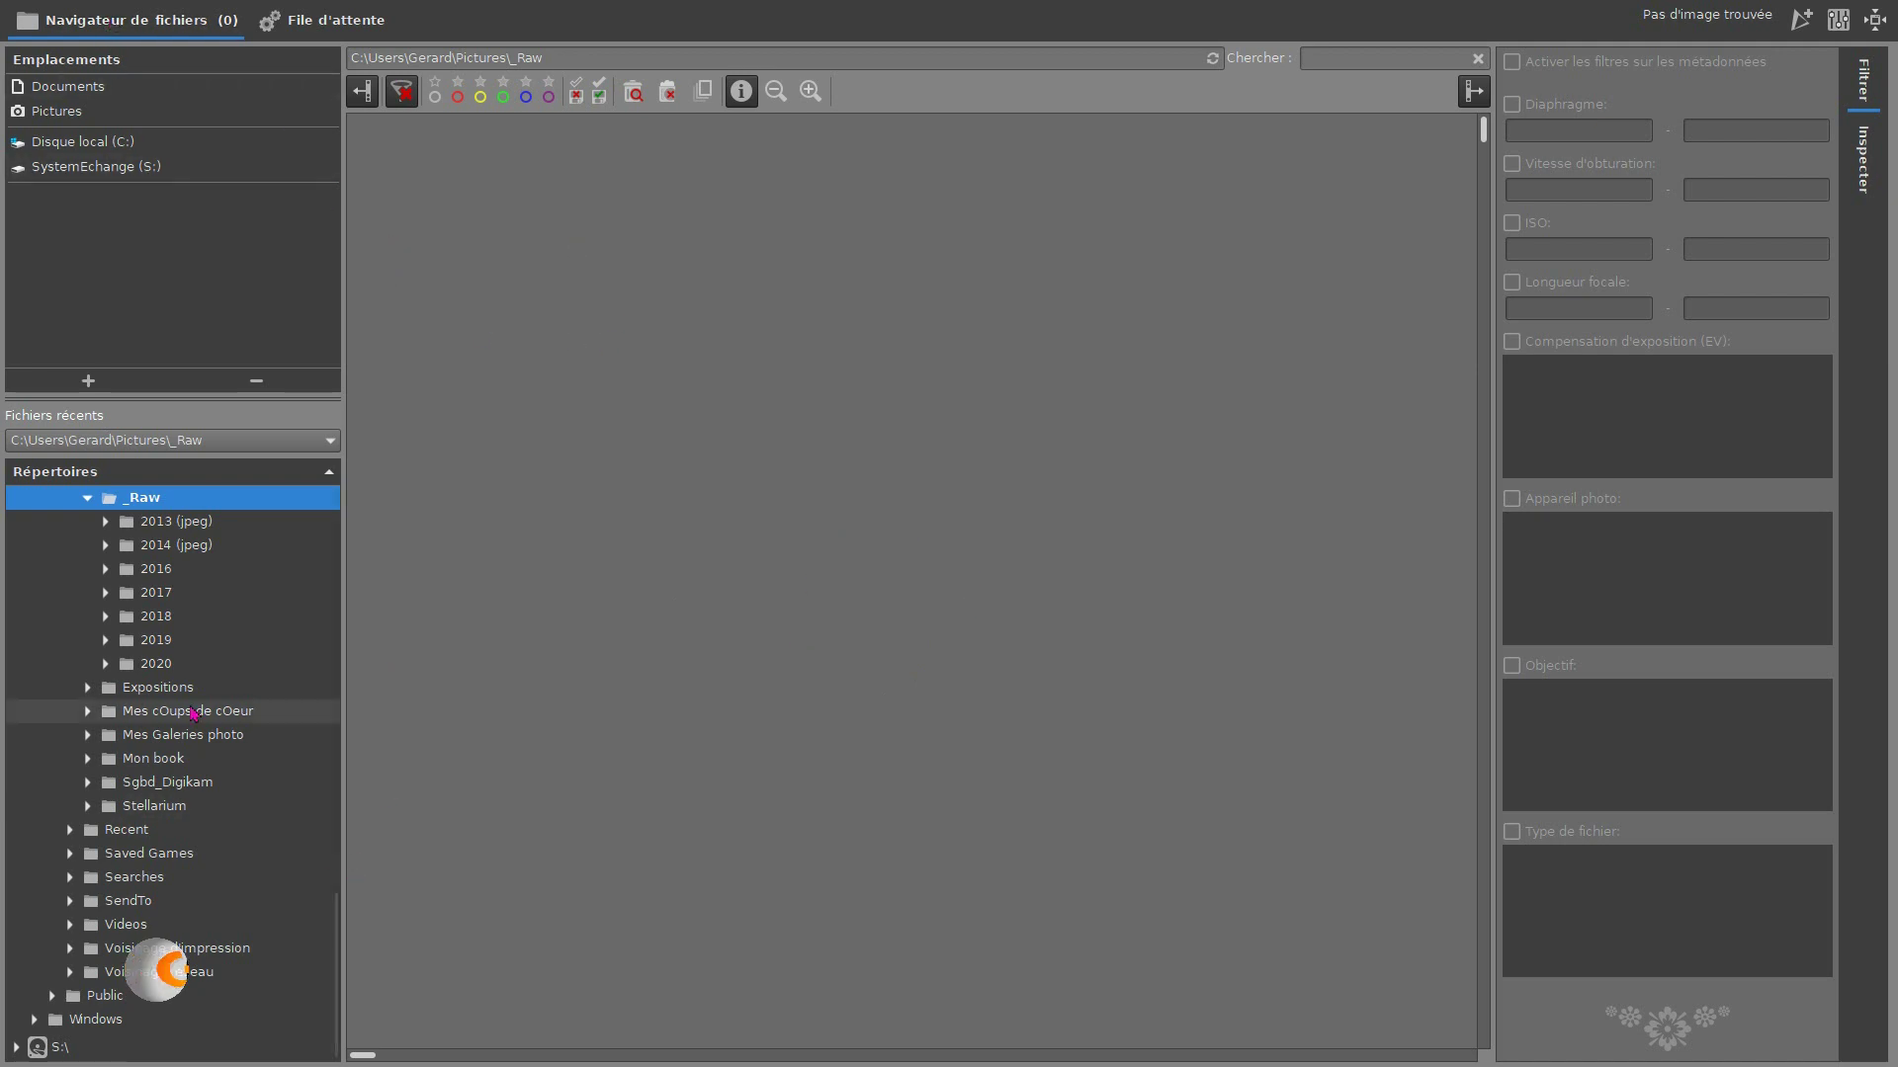
# Open the 20200207-Michelbach doller et barrage folder inside the 2020 directory
pyautogui.click(106, 664)
pyautogui.click(106, 664)
pyautogui.click(106, 664)
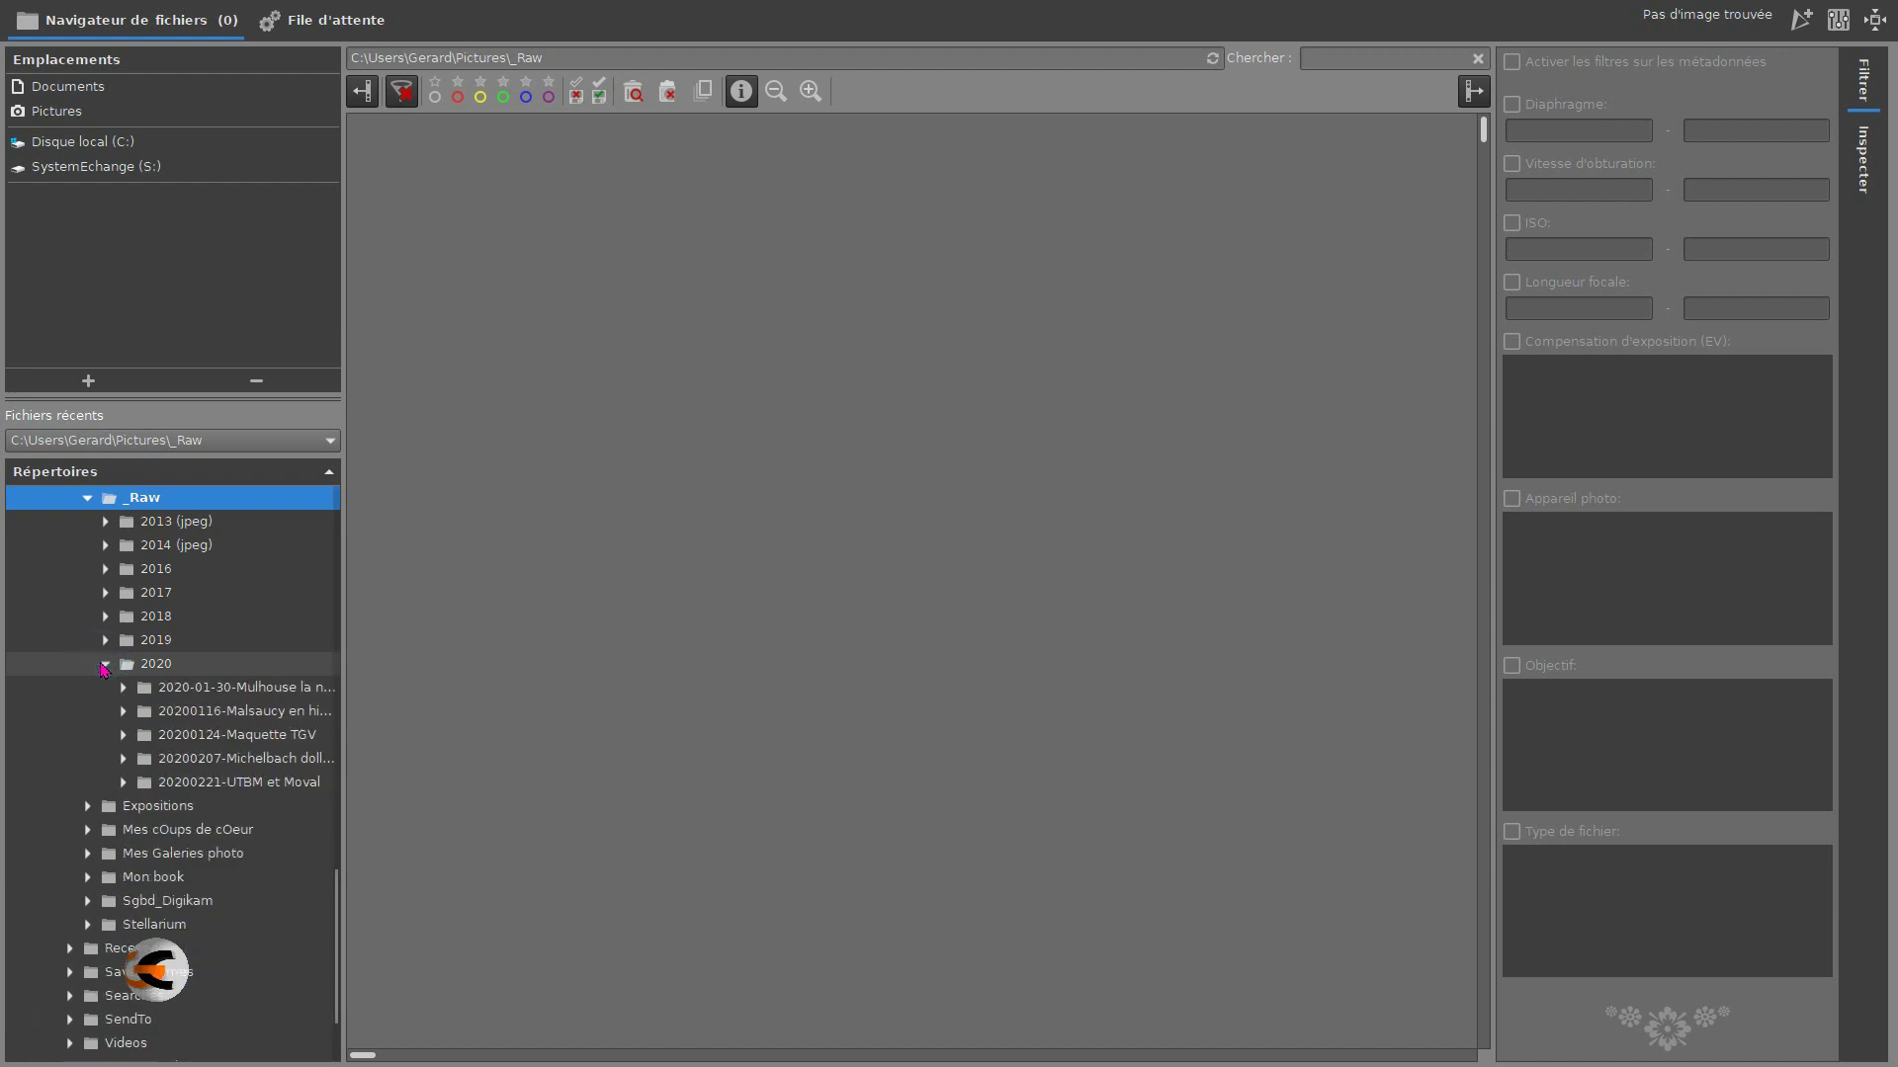
pyautogui.click(237, 760)
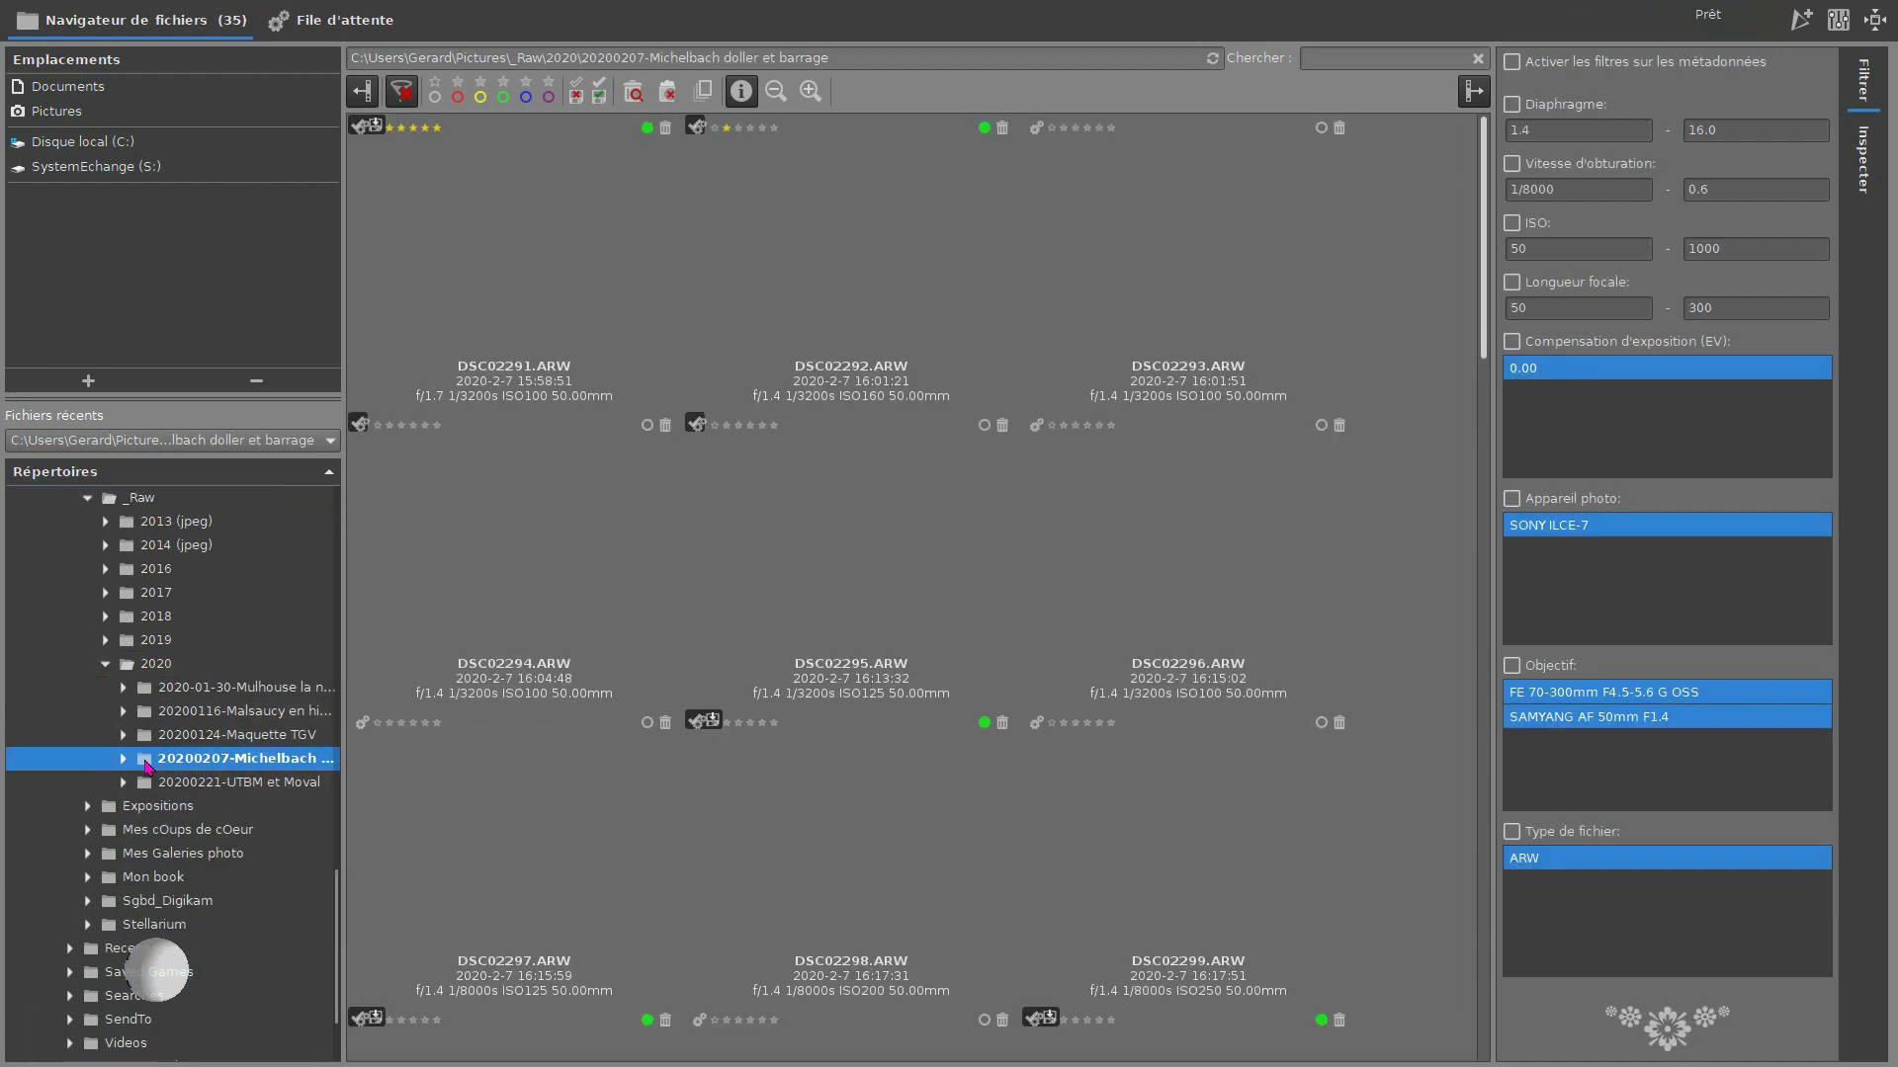
# Find the green-labelled photo DSC02323.ARW in the folder and open it for editing
pyautogui.scroll(-10, 1021, 676)
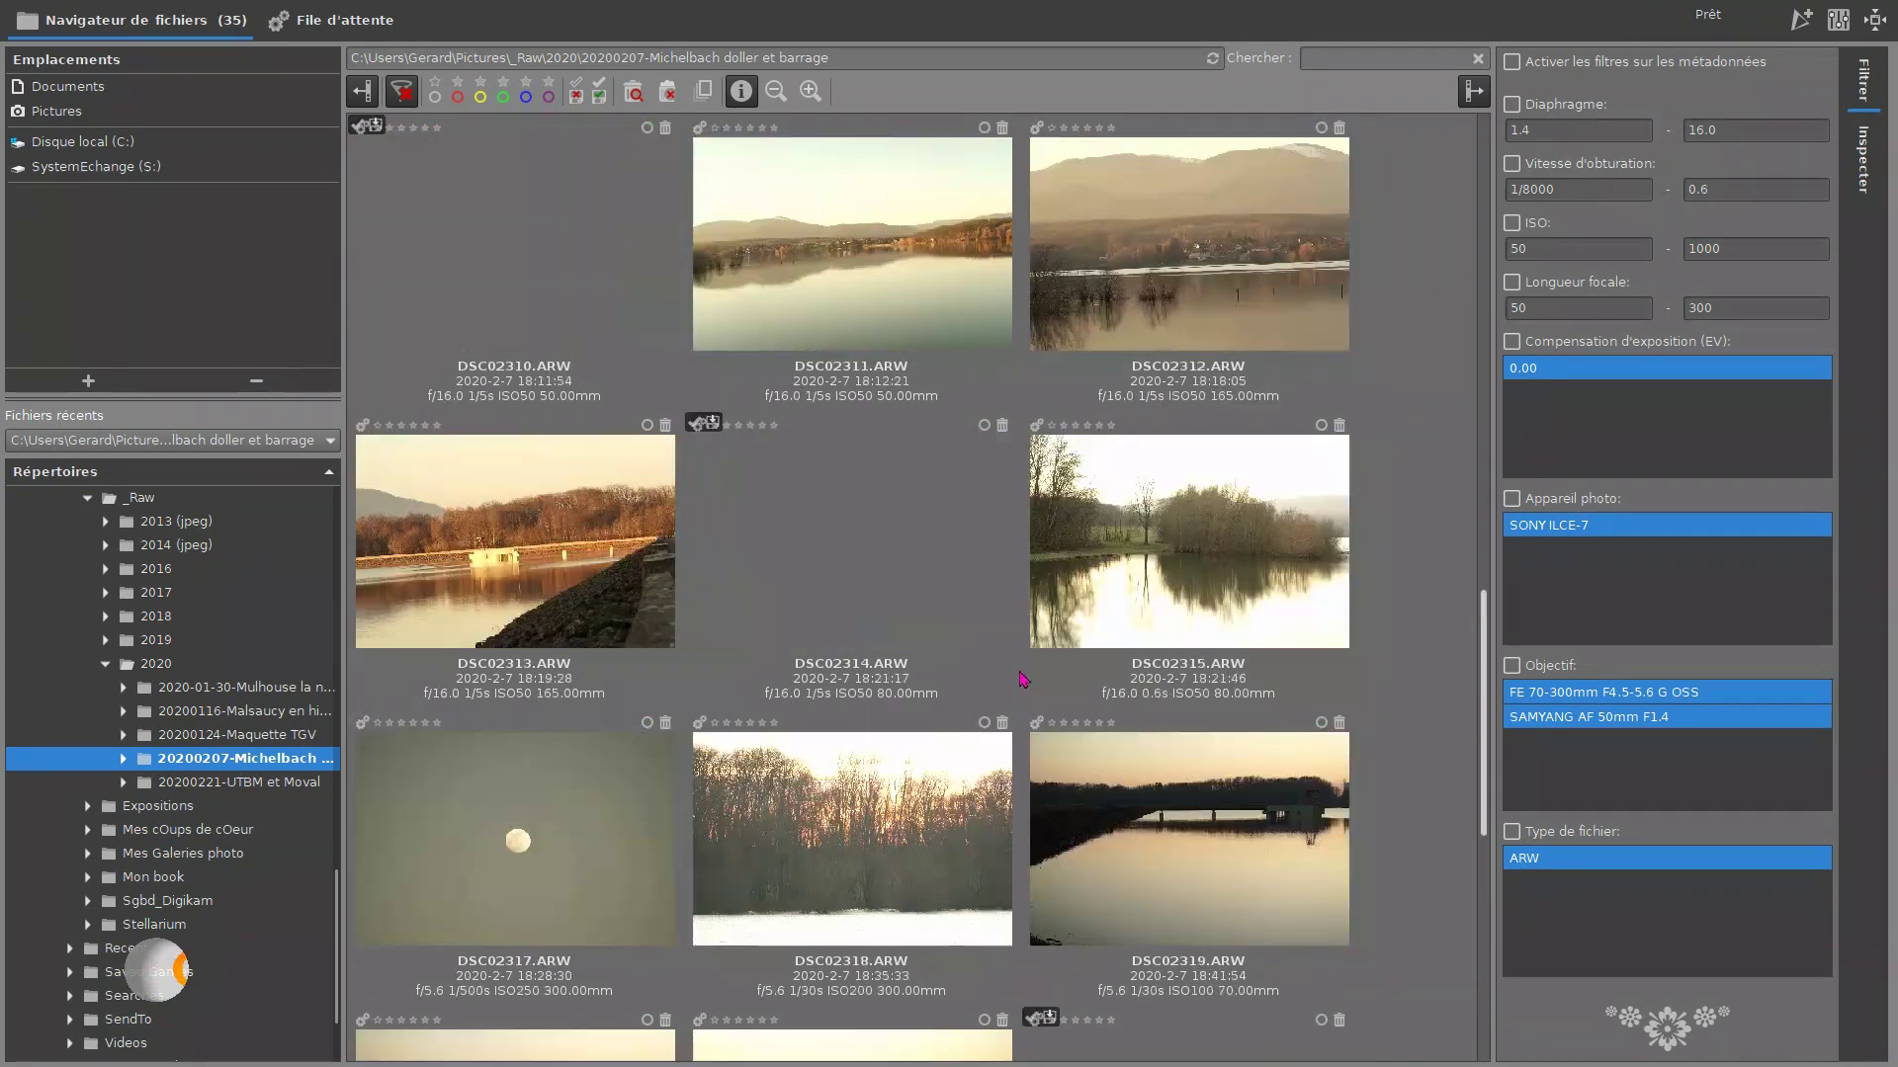
pyautogui.scroll(3, 1021, 680)
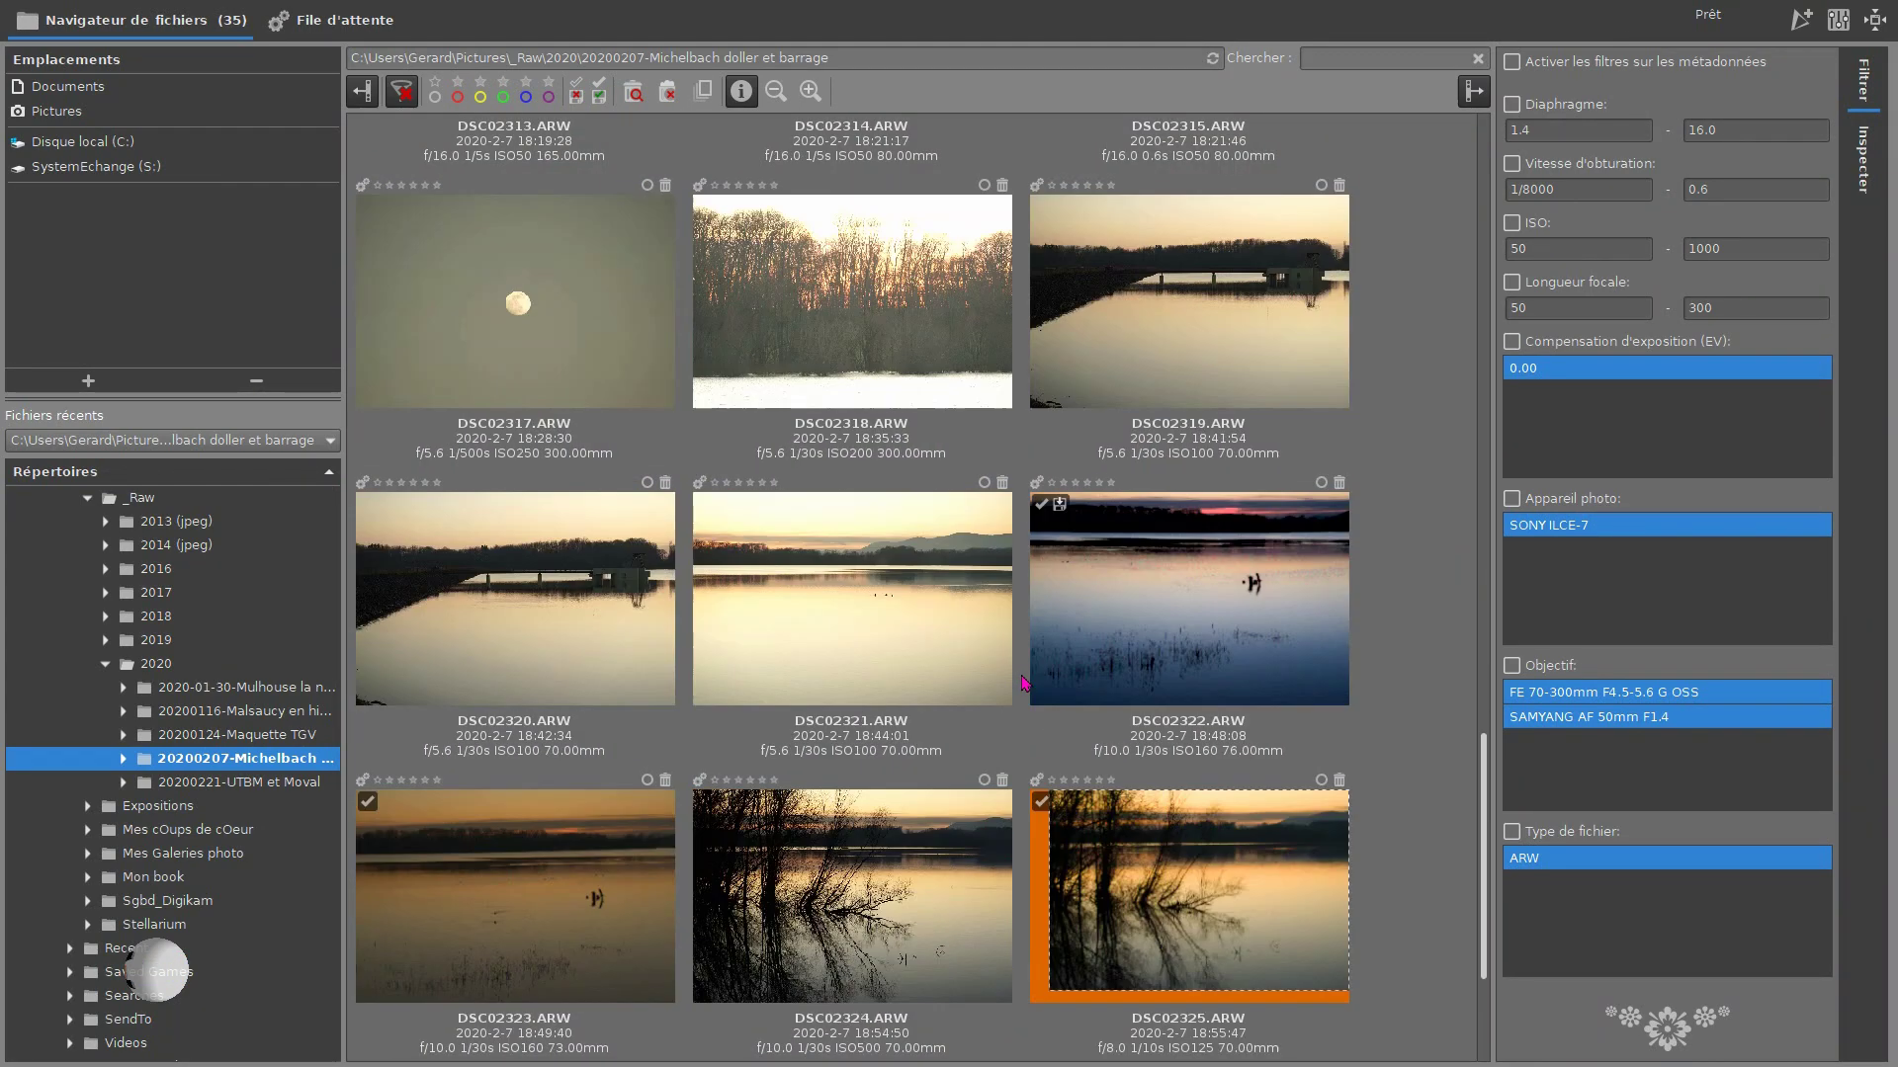
pyautogui.scroll(-3, 1025, 680)
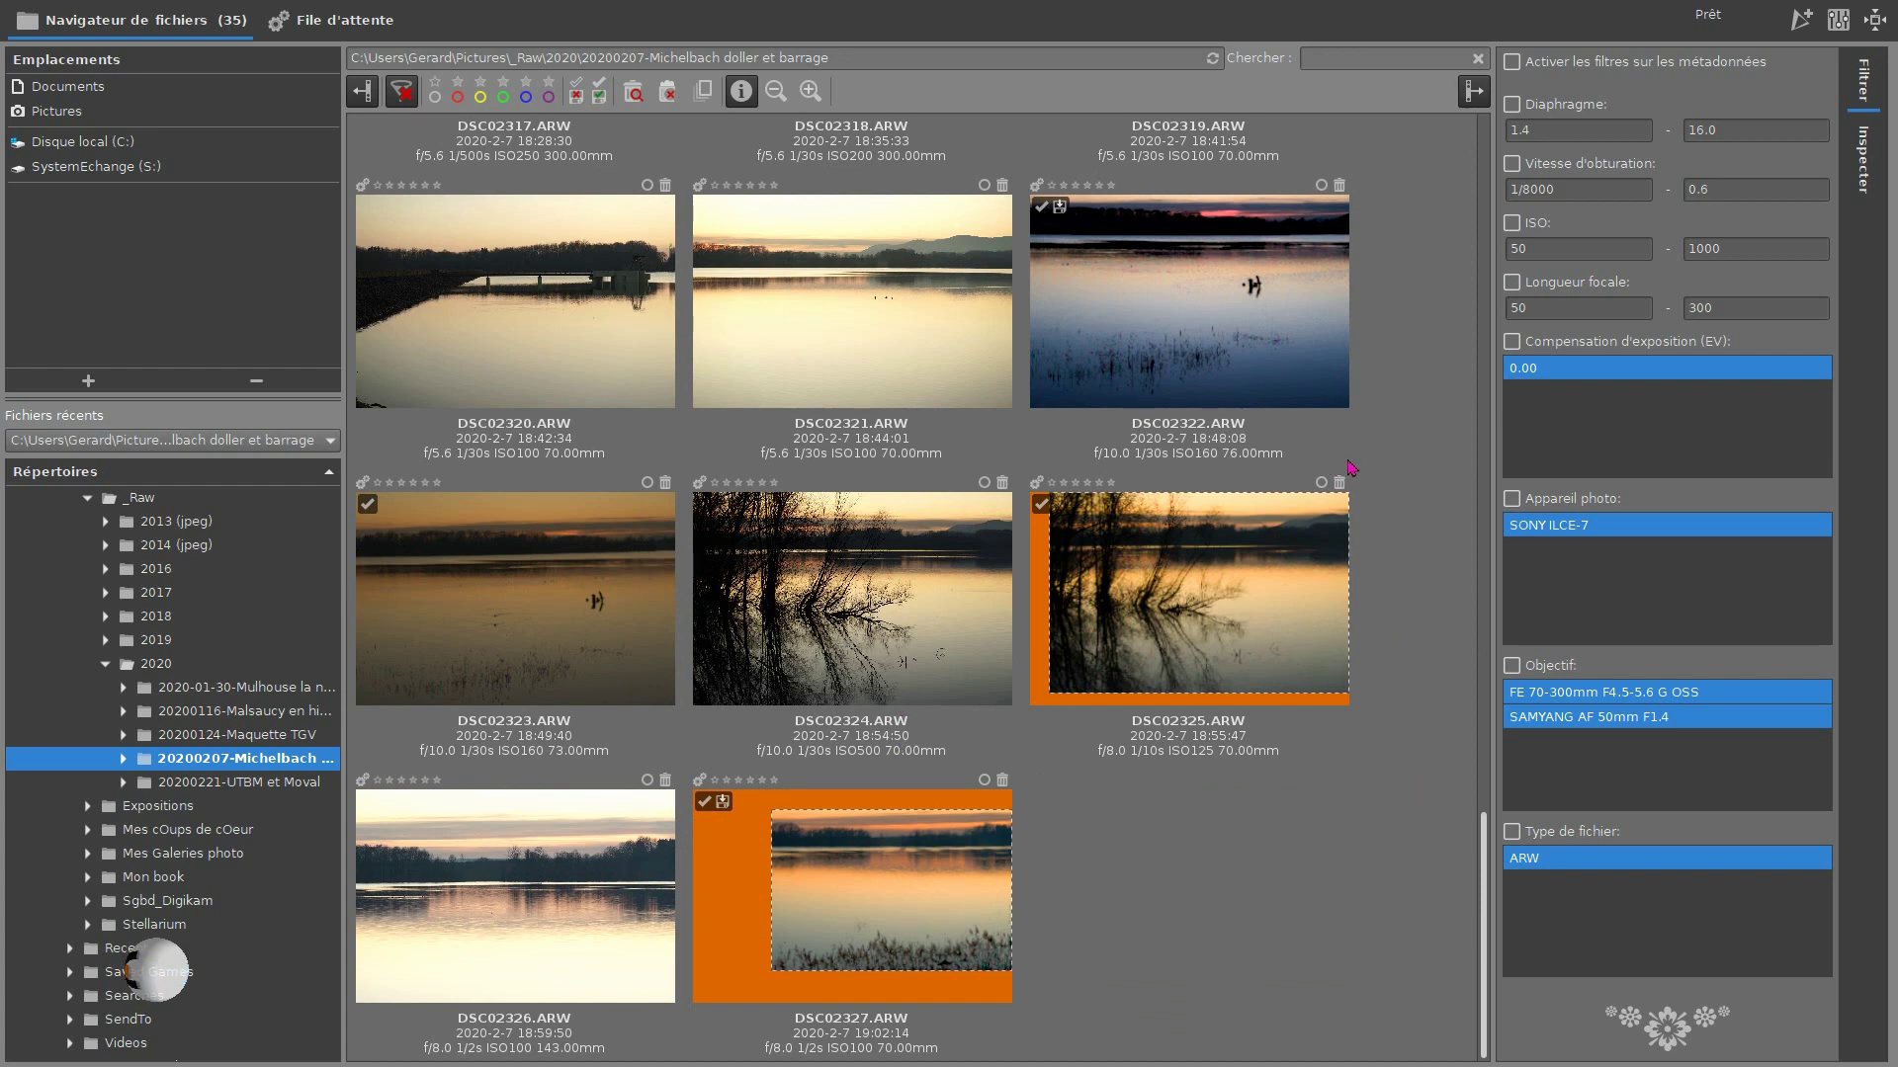
pyautogui.scroll(3, 1347, 469)
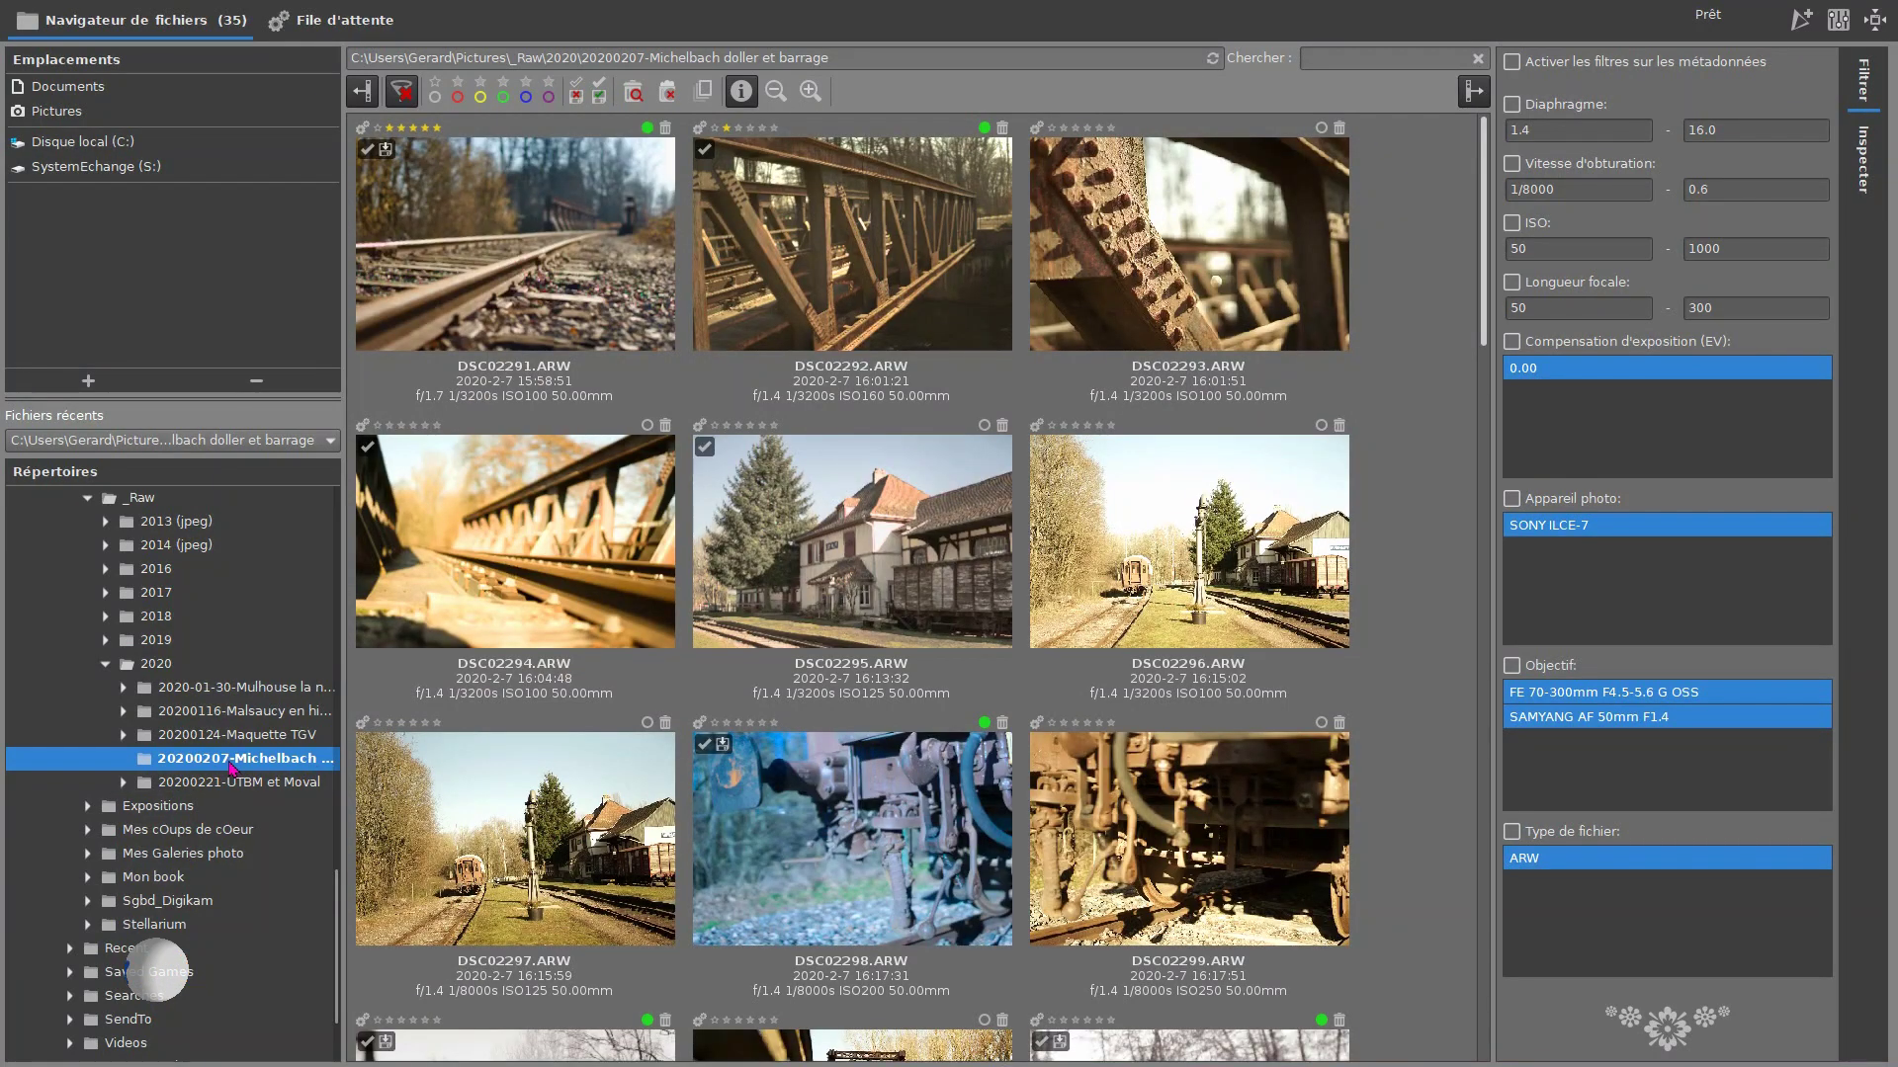
pyautogui.moveTo(1483, 286); pyautogui.dragTo(1558, 998)
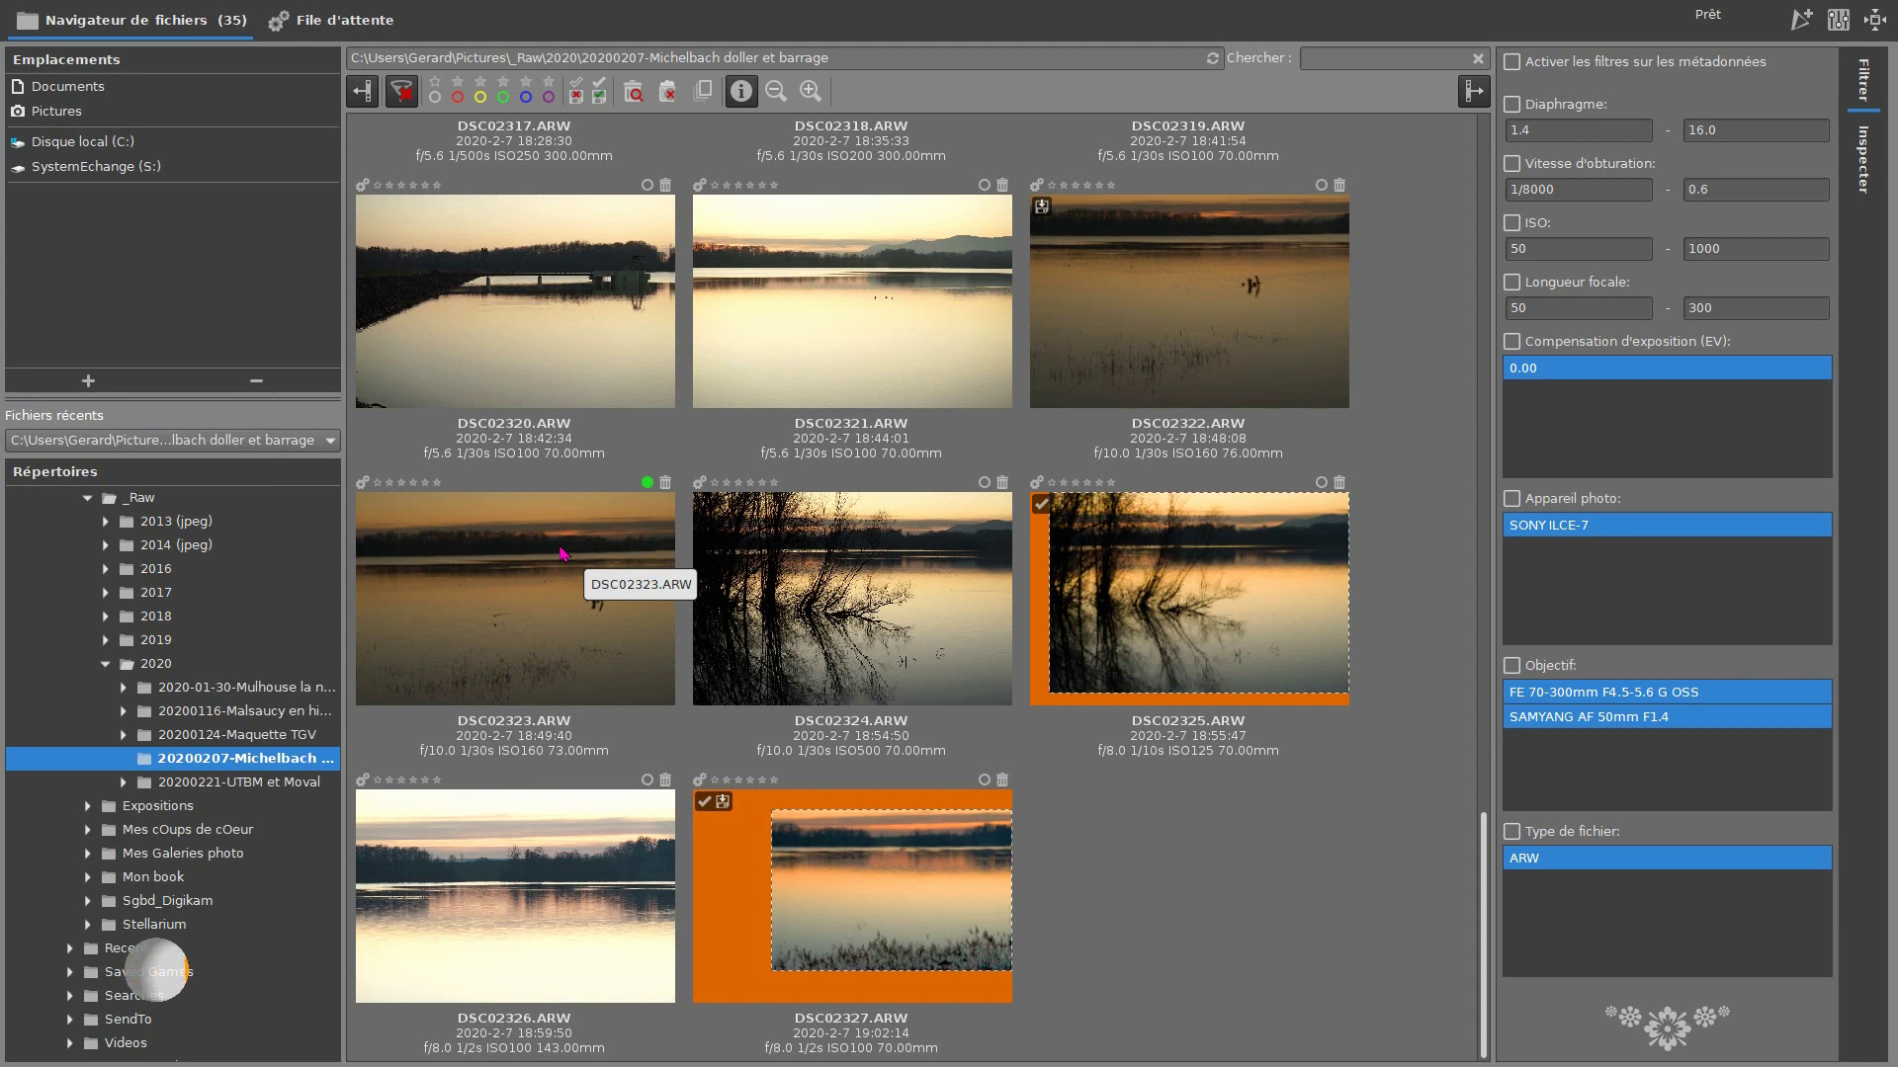
pyautogui.click(561, 554)
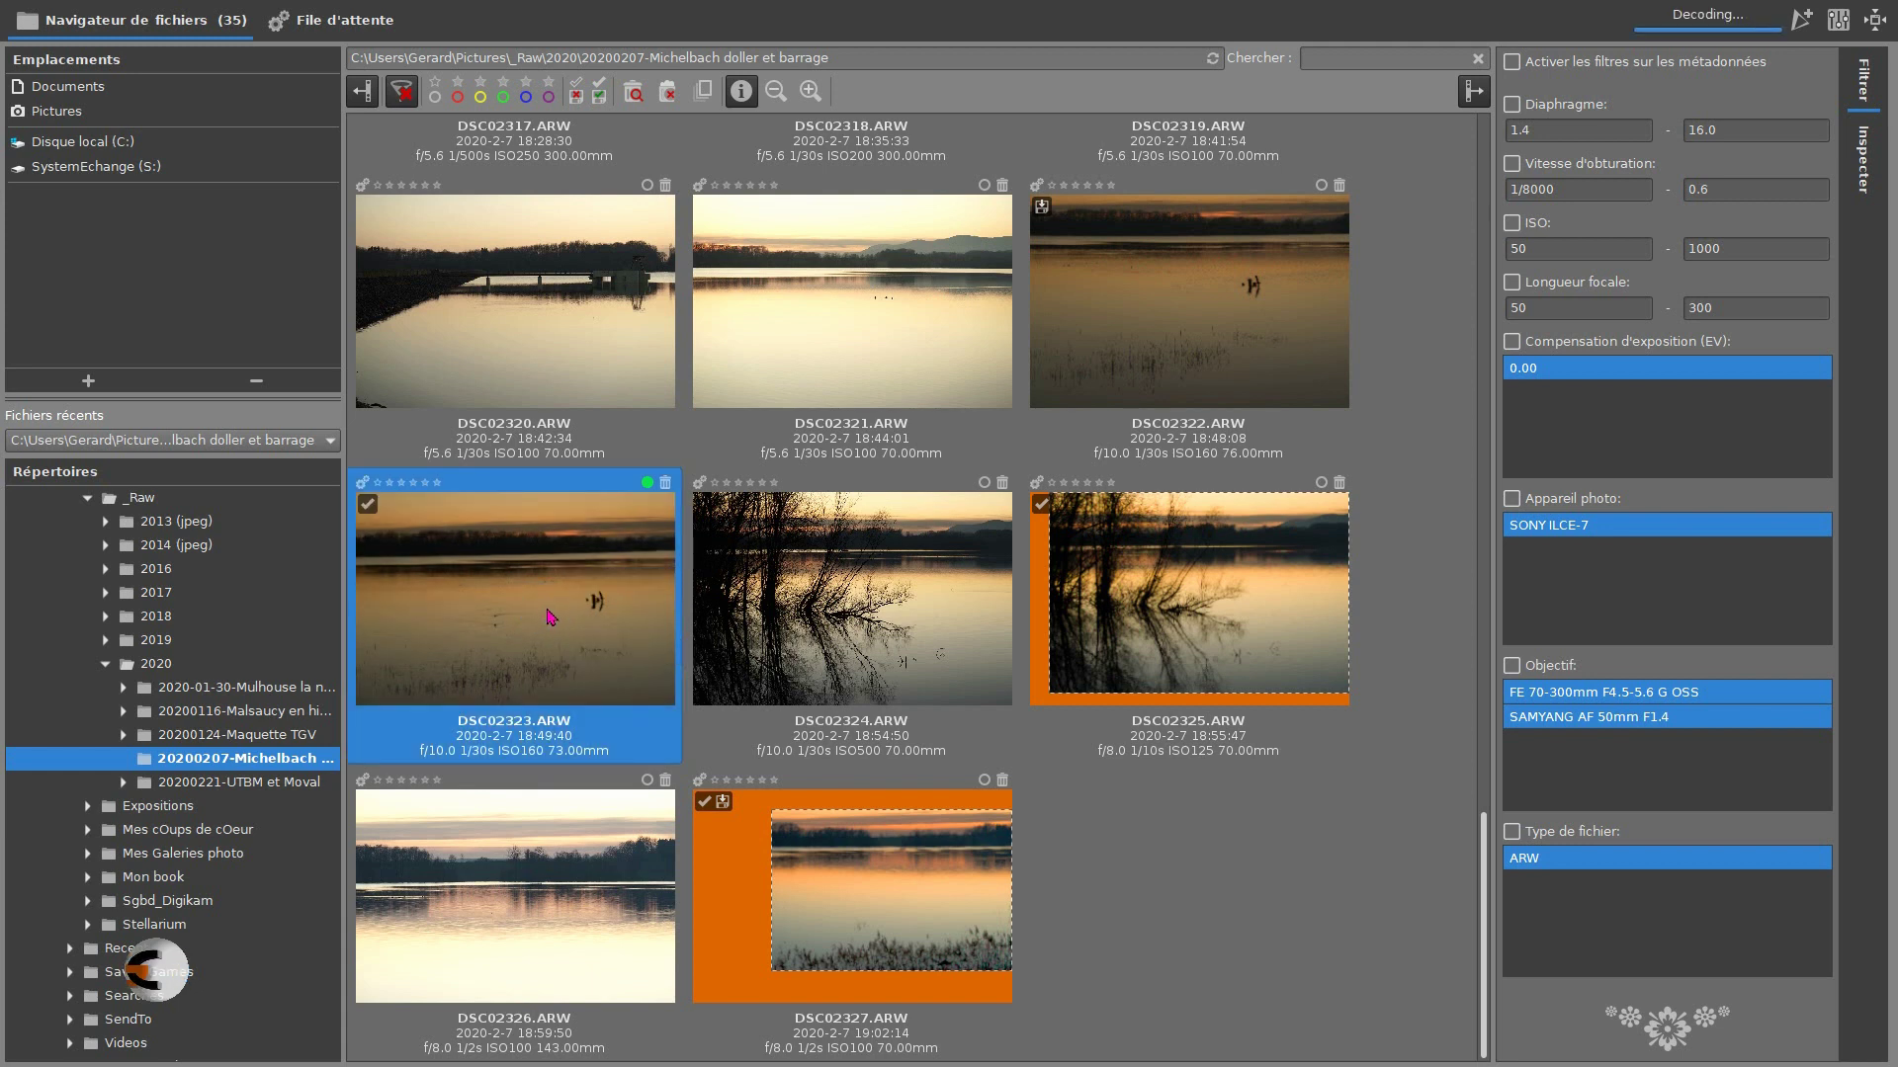
pyautogui.doubleClick(500, 633)
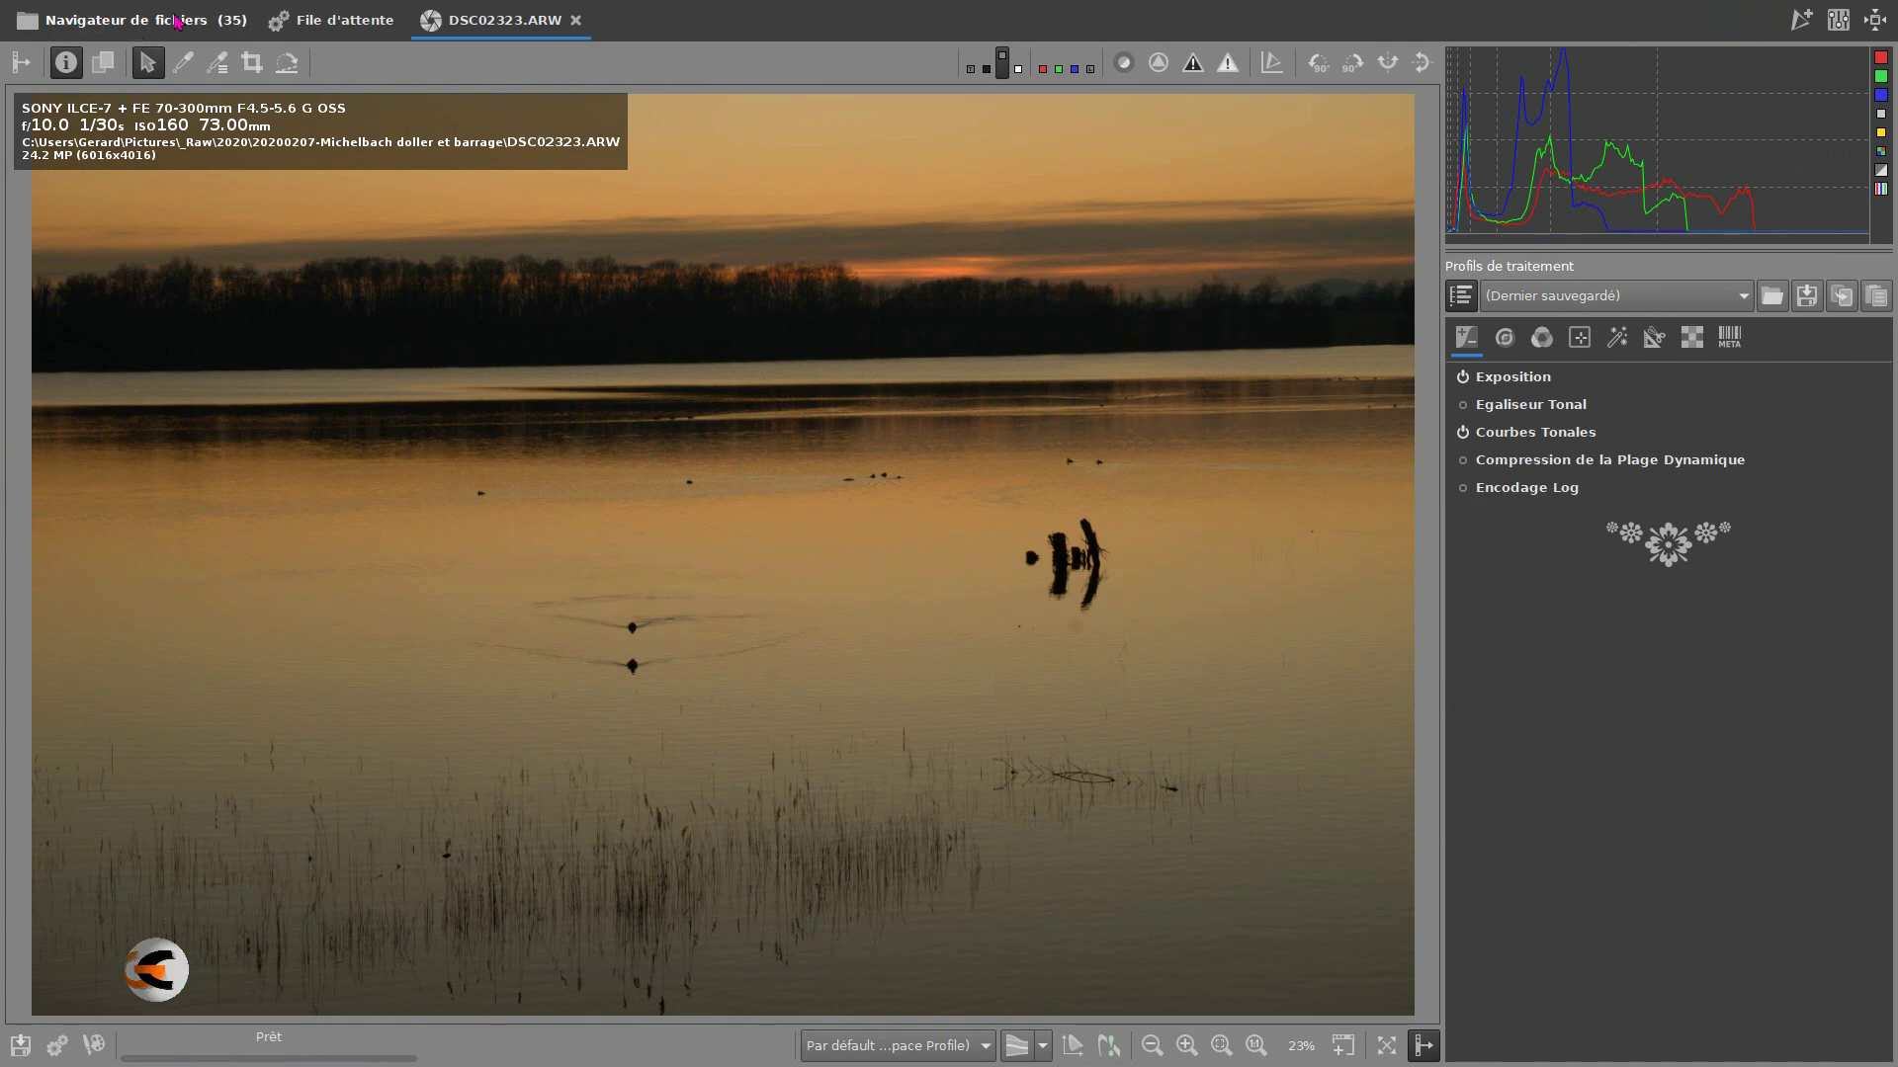
# Look over the processing queue's output location and file format settings, and return to the DSC02323.ARW editor
pyautogui.click(106, 22)
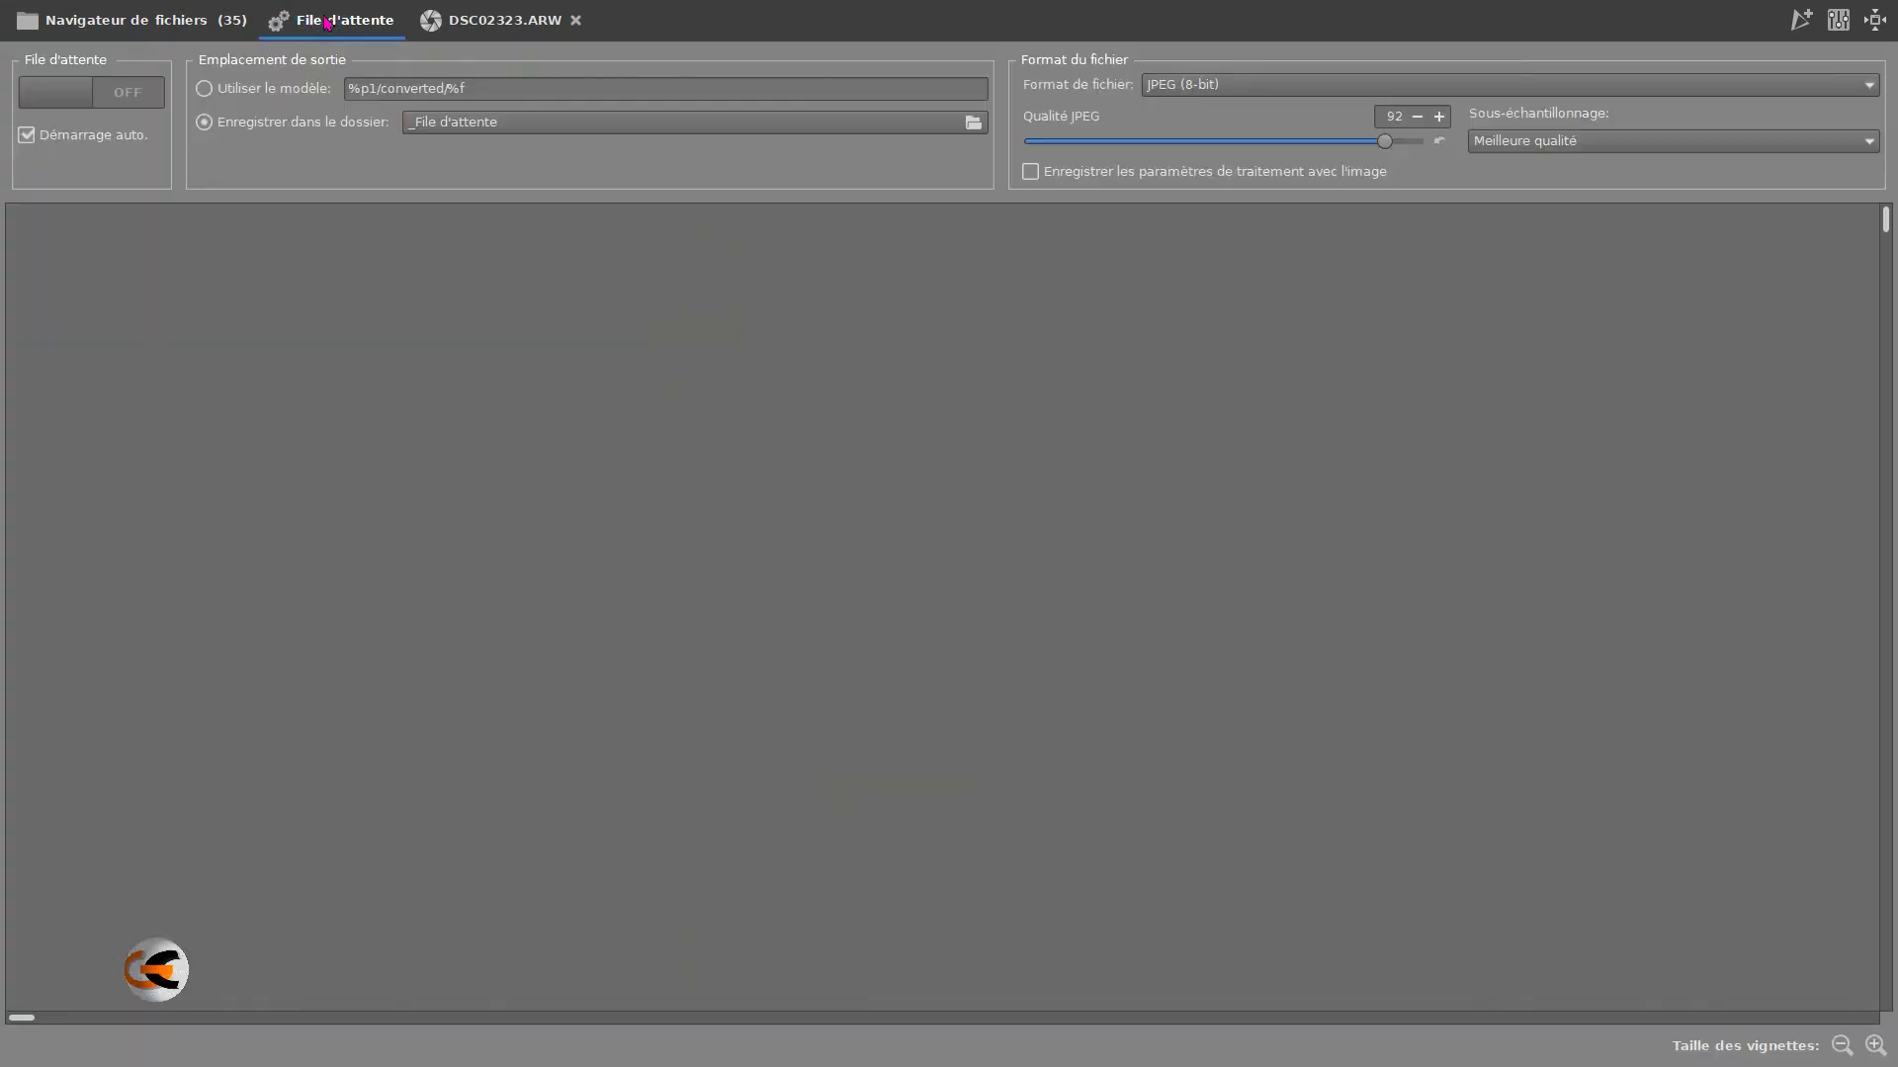
pyautogui.click(322, 22)
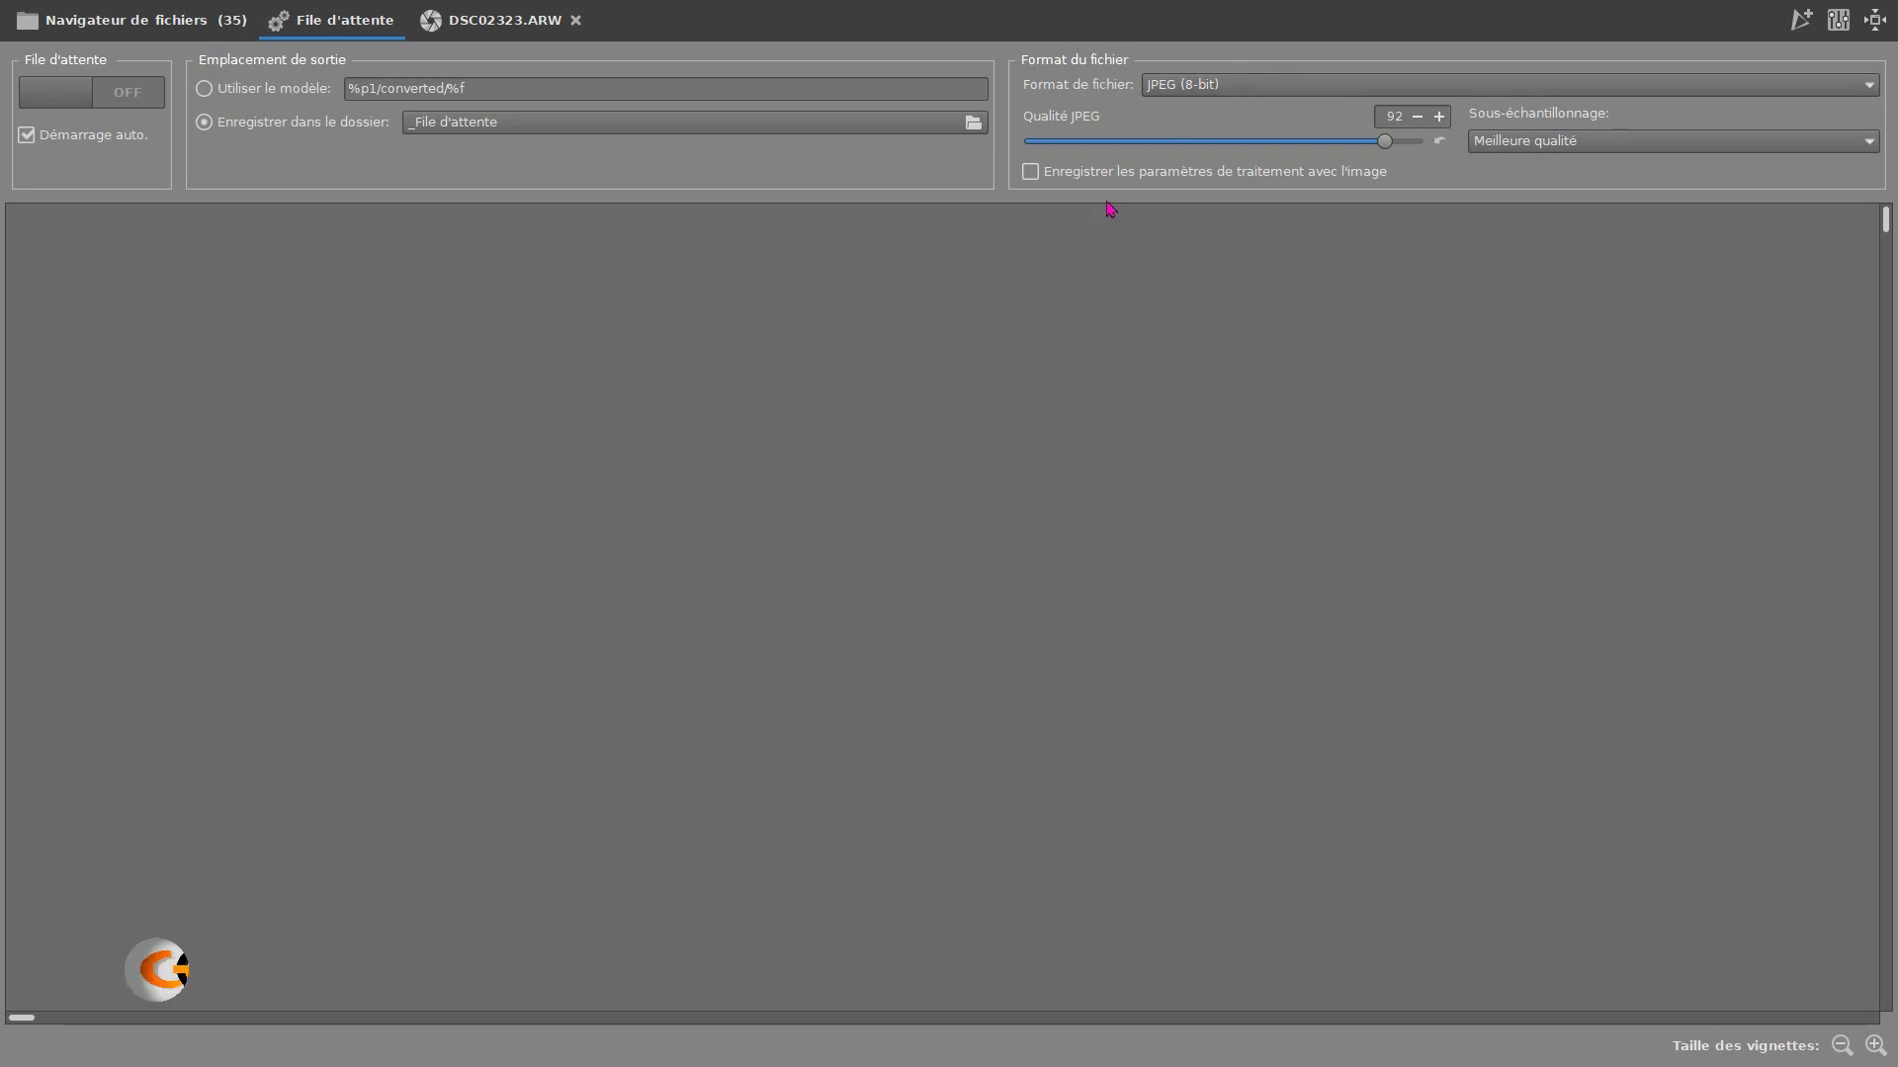
pyautogui.click(509, 24)
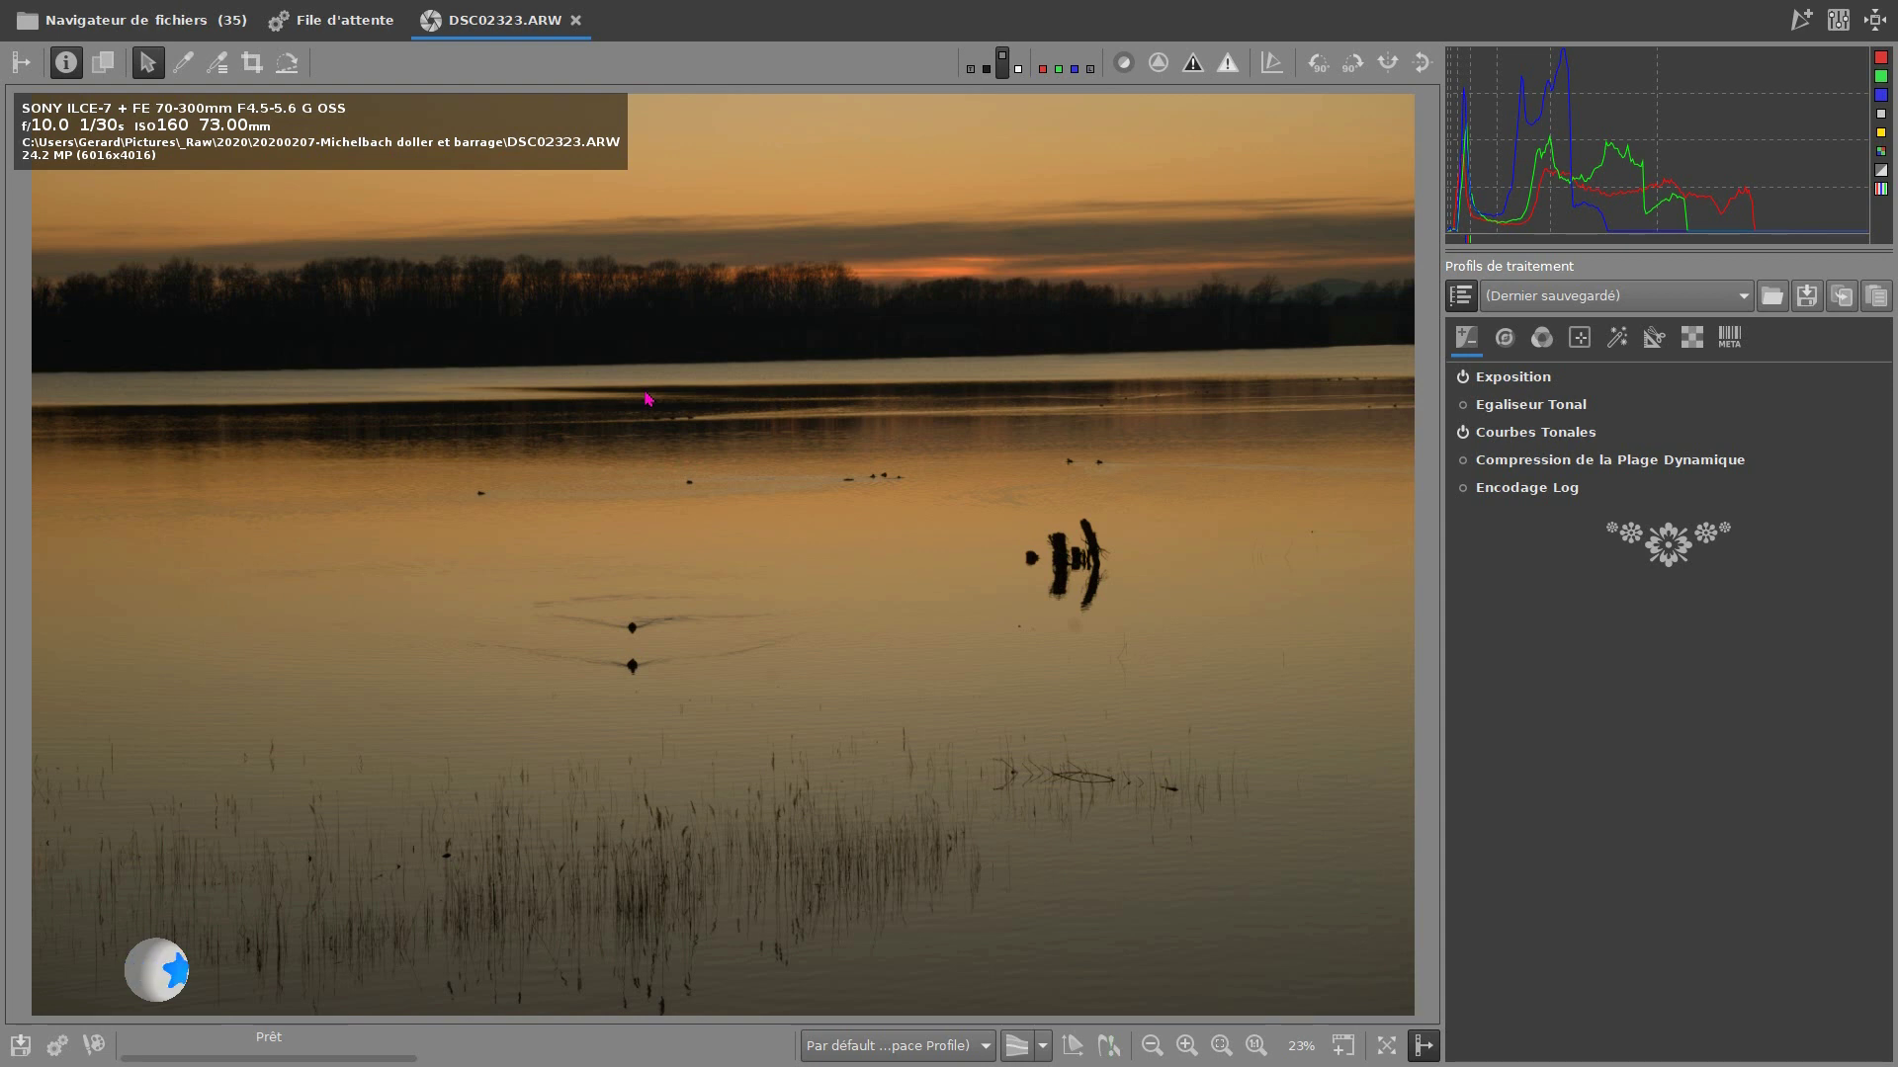
# Straighten the photo along the far shoreline and apply a crop covering the full 6016 × 4016 frame
pyautogui.click(287, 65)
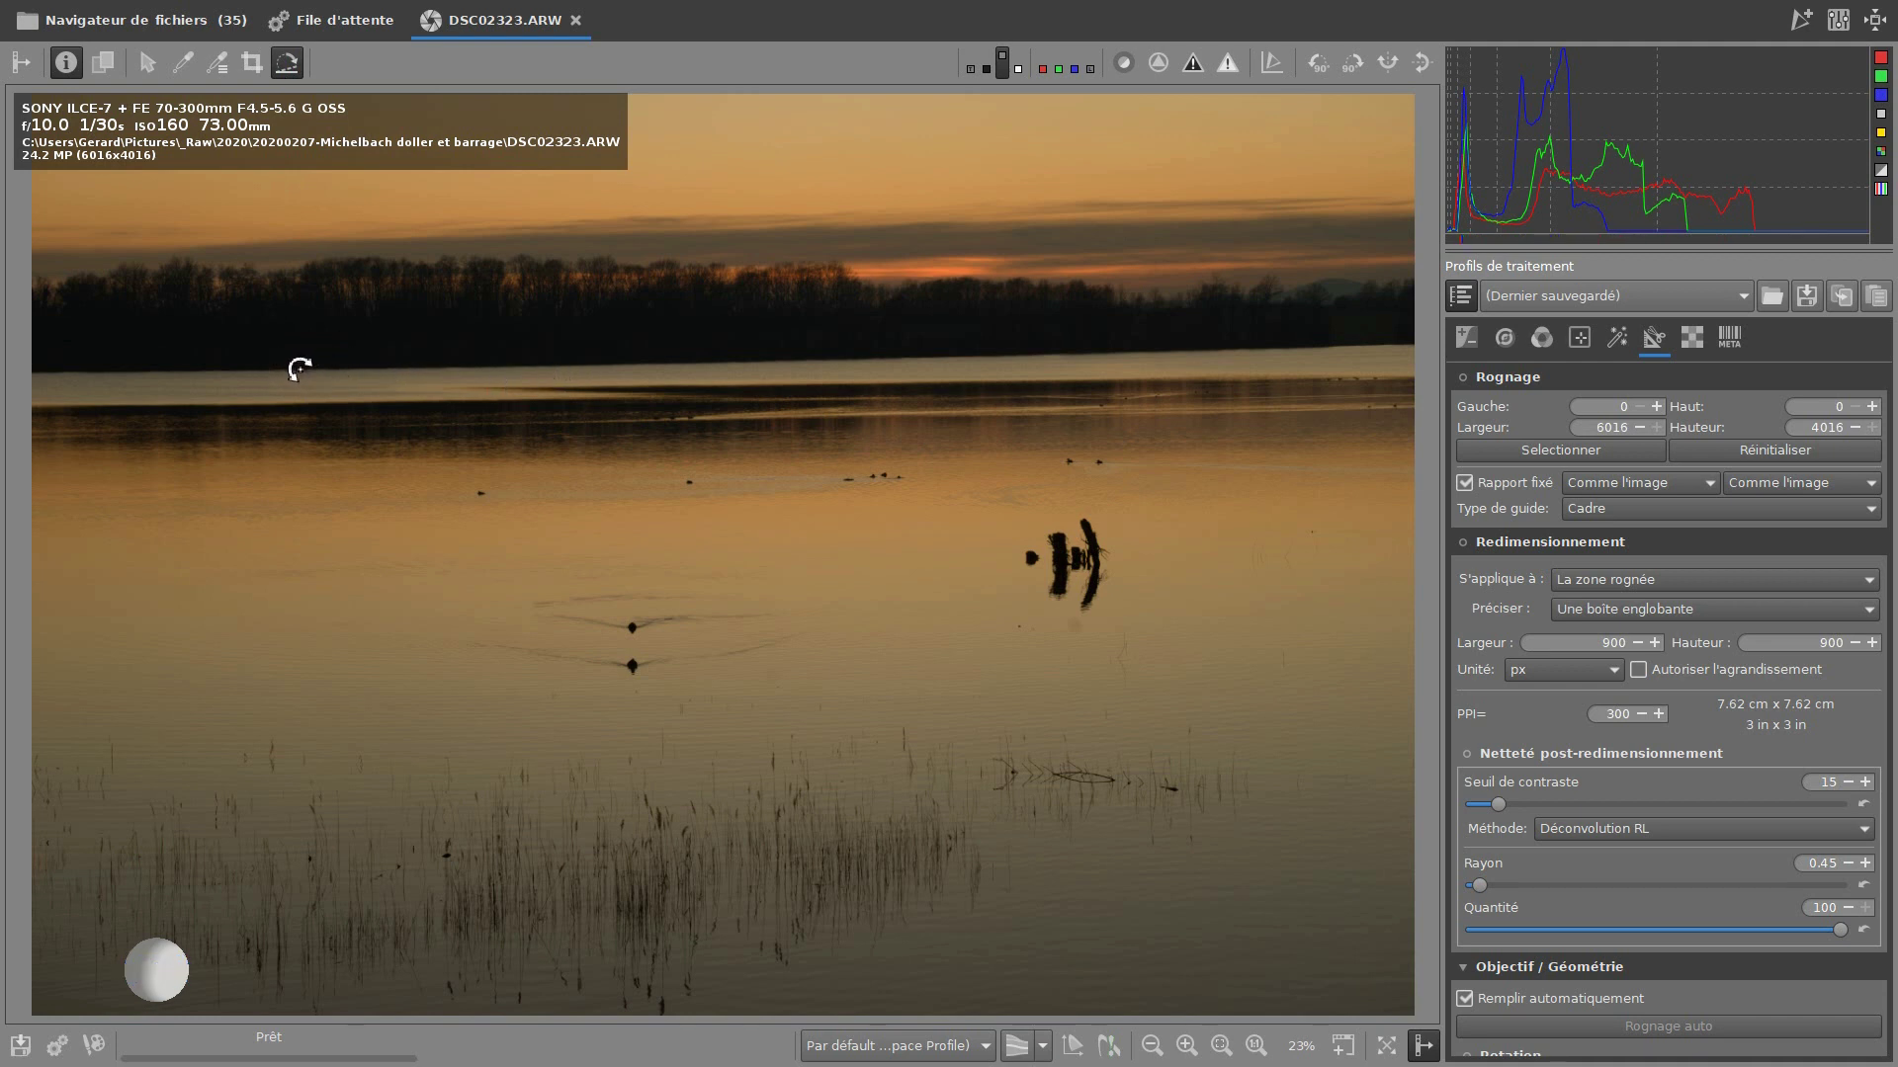
pyautogui.moveTo(294, 368); pyautogui.dragTo(1196, 353)
pyautogui.click(252, 63)
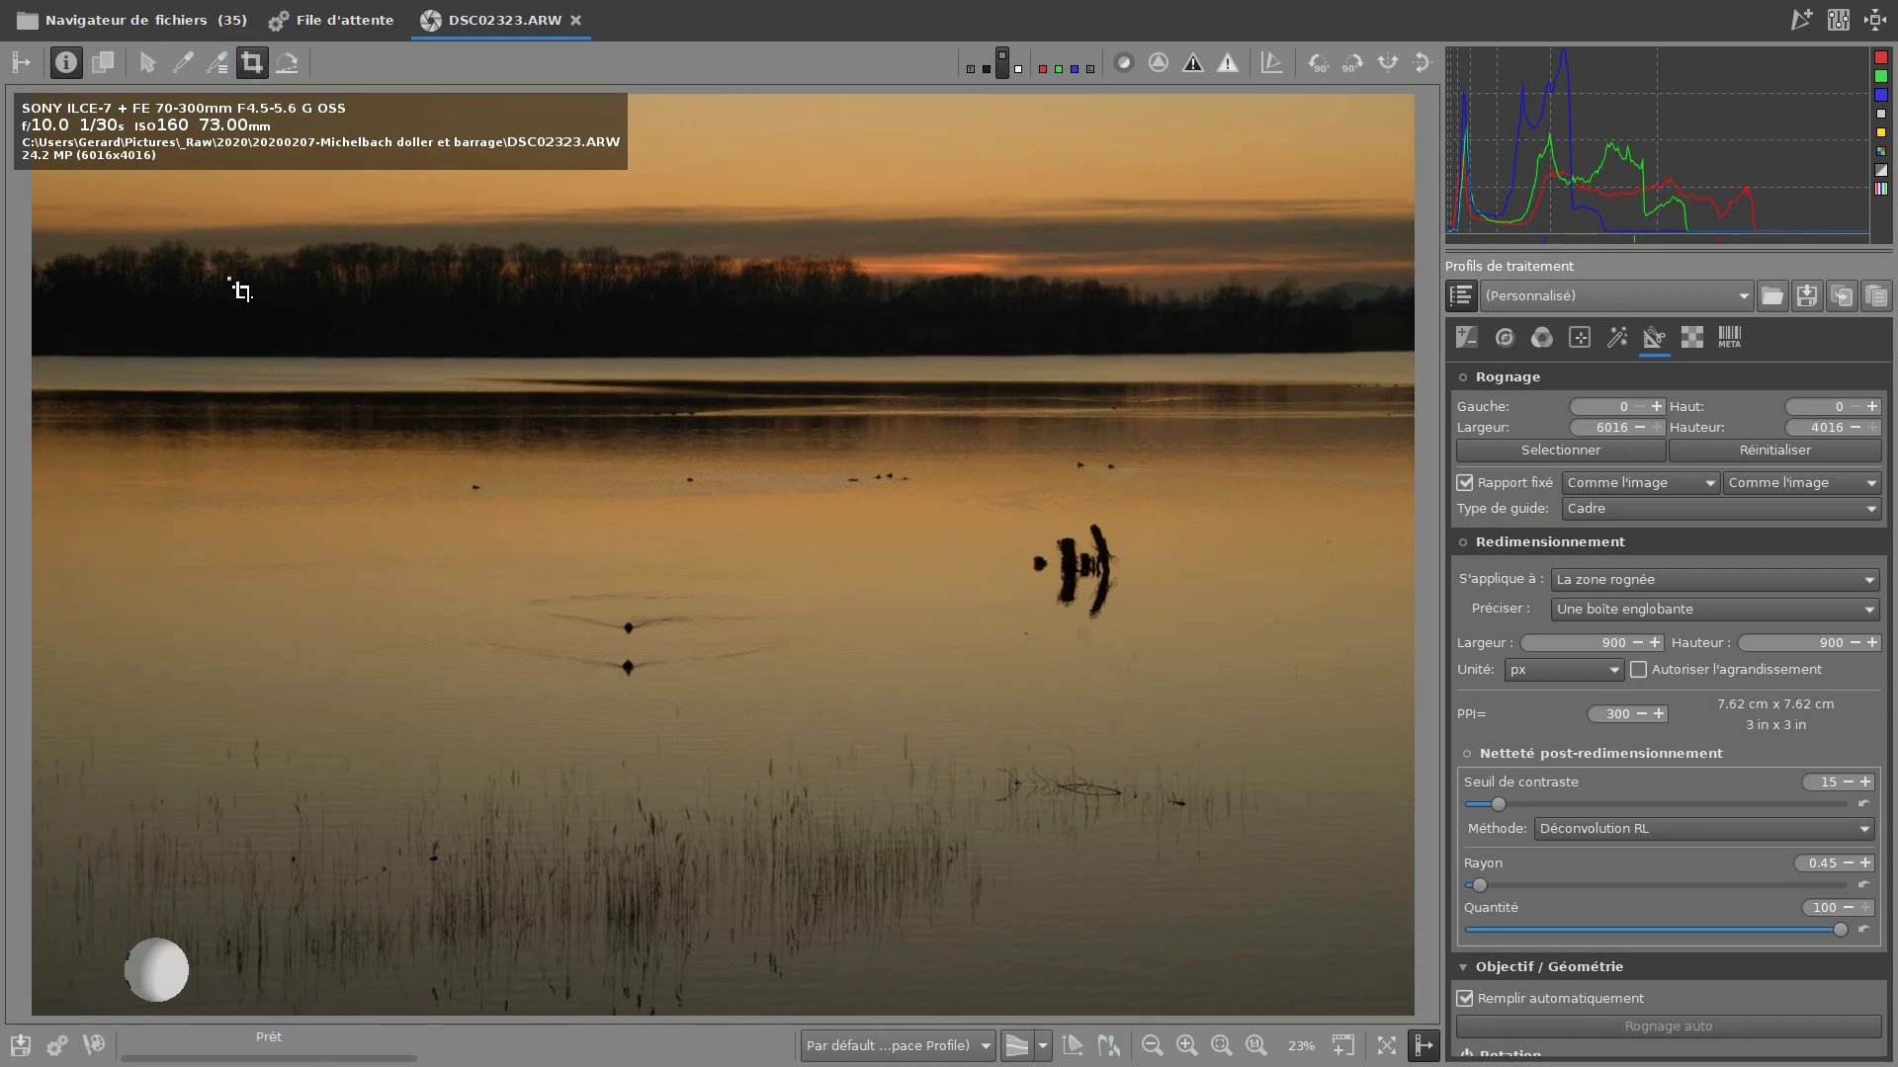
pyautogui.moveTo(37, 999); pyautogui.dragTo(1418, 89)
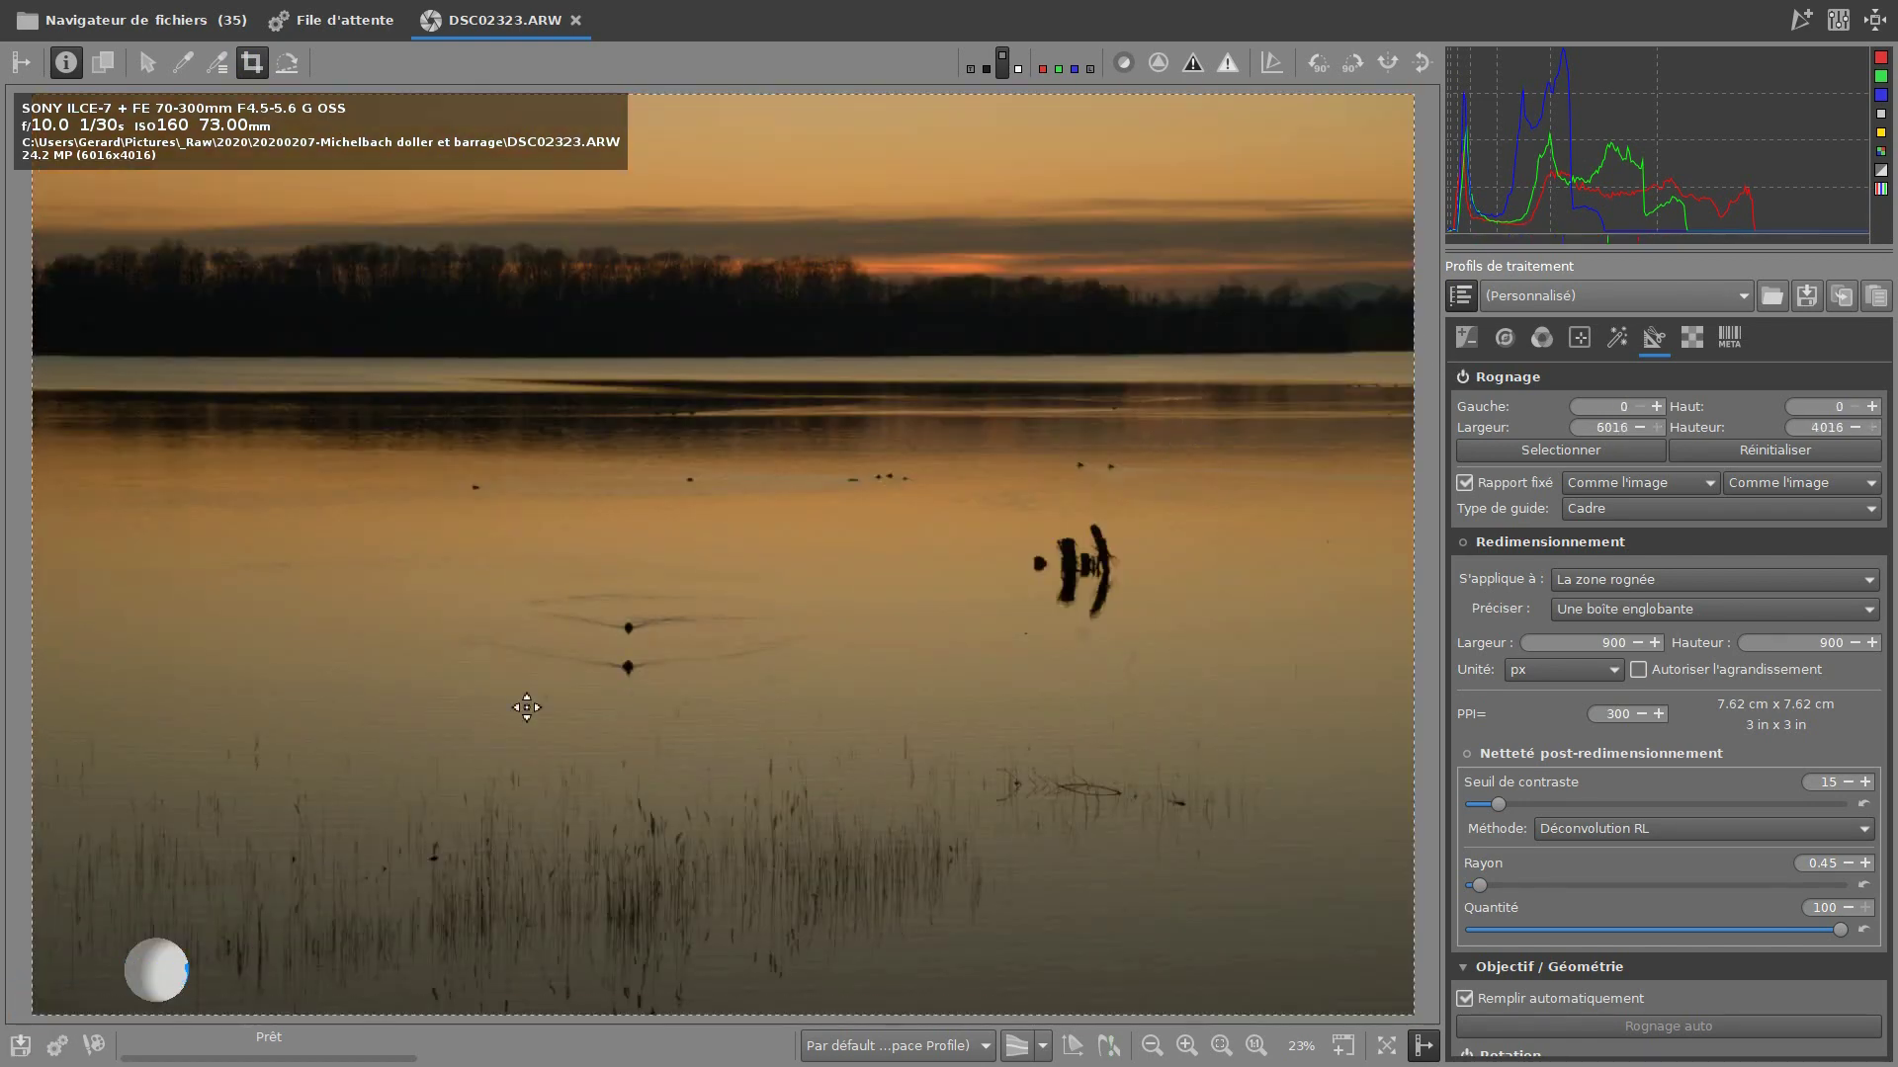
# Set the white balance method to Lumière du jour (ensoleillé)
pyautogui.click(181, 65)
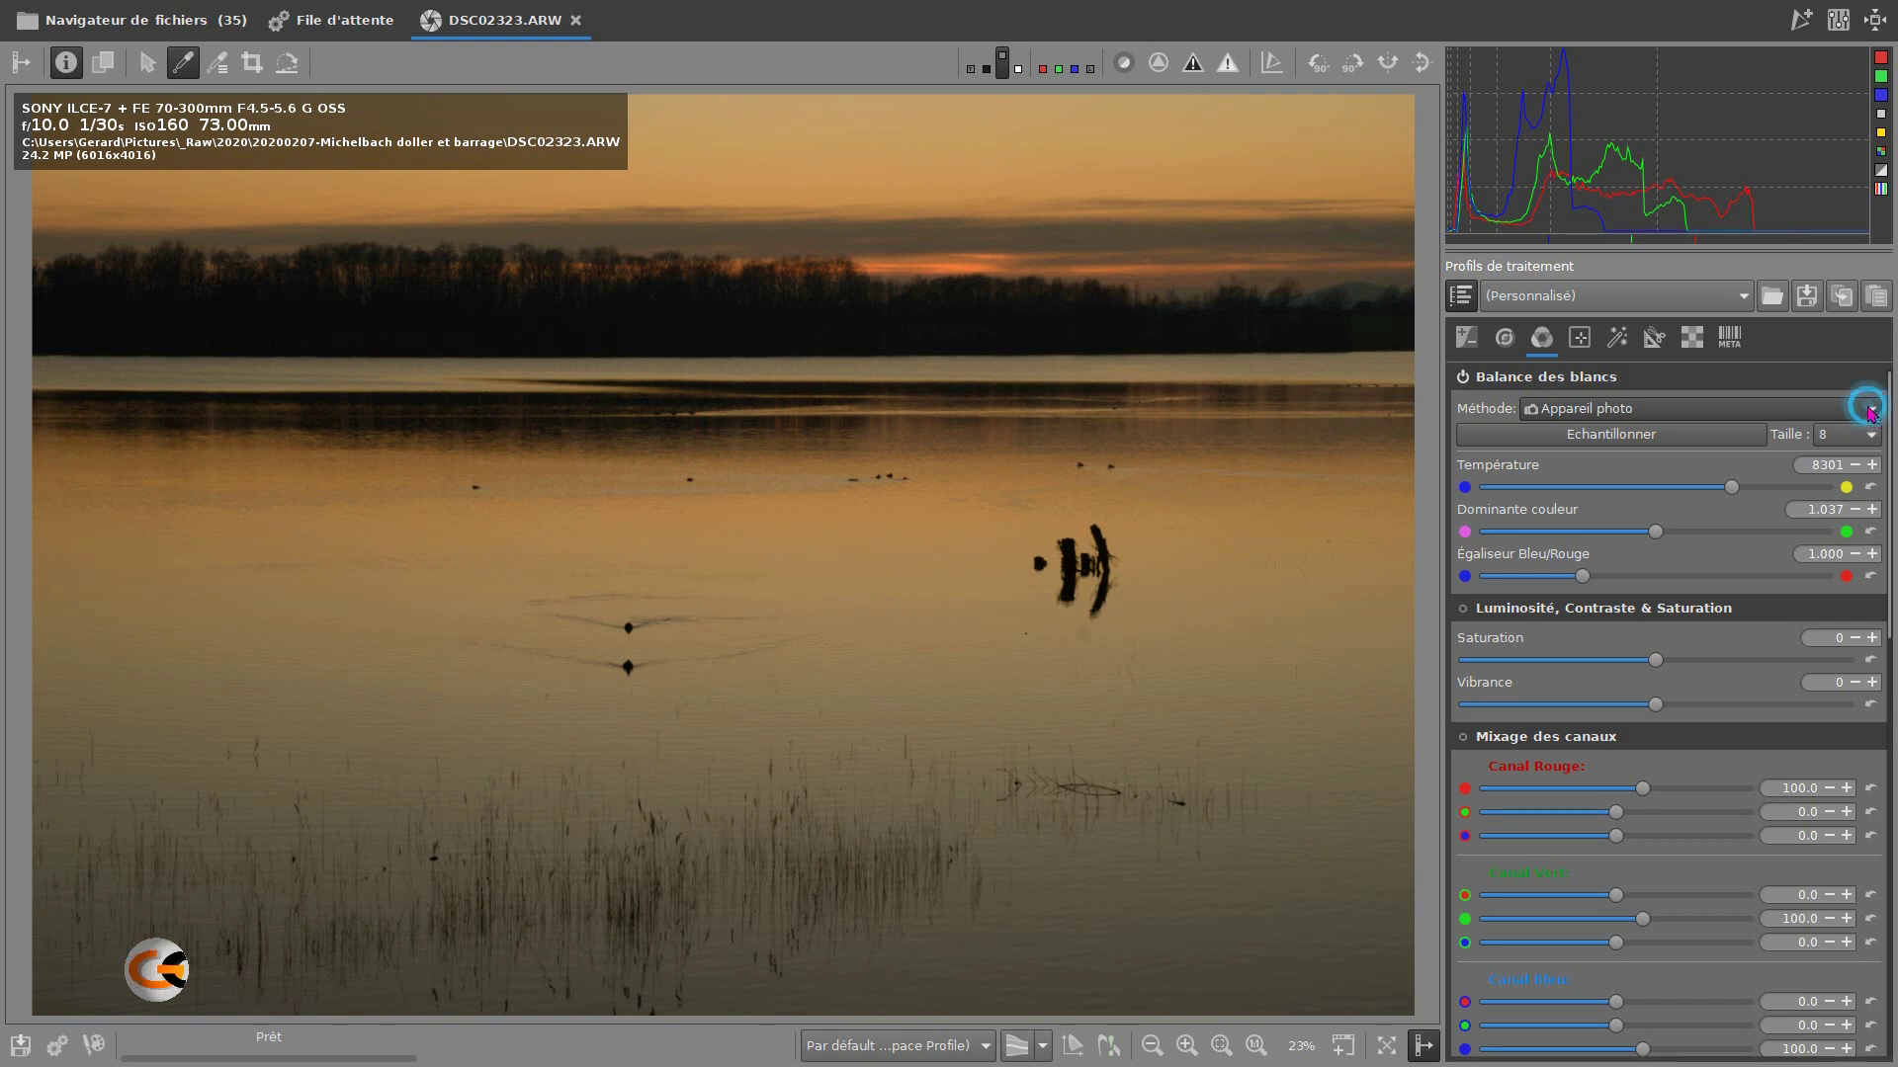
pyautogui.click(1871, 414)
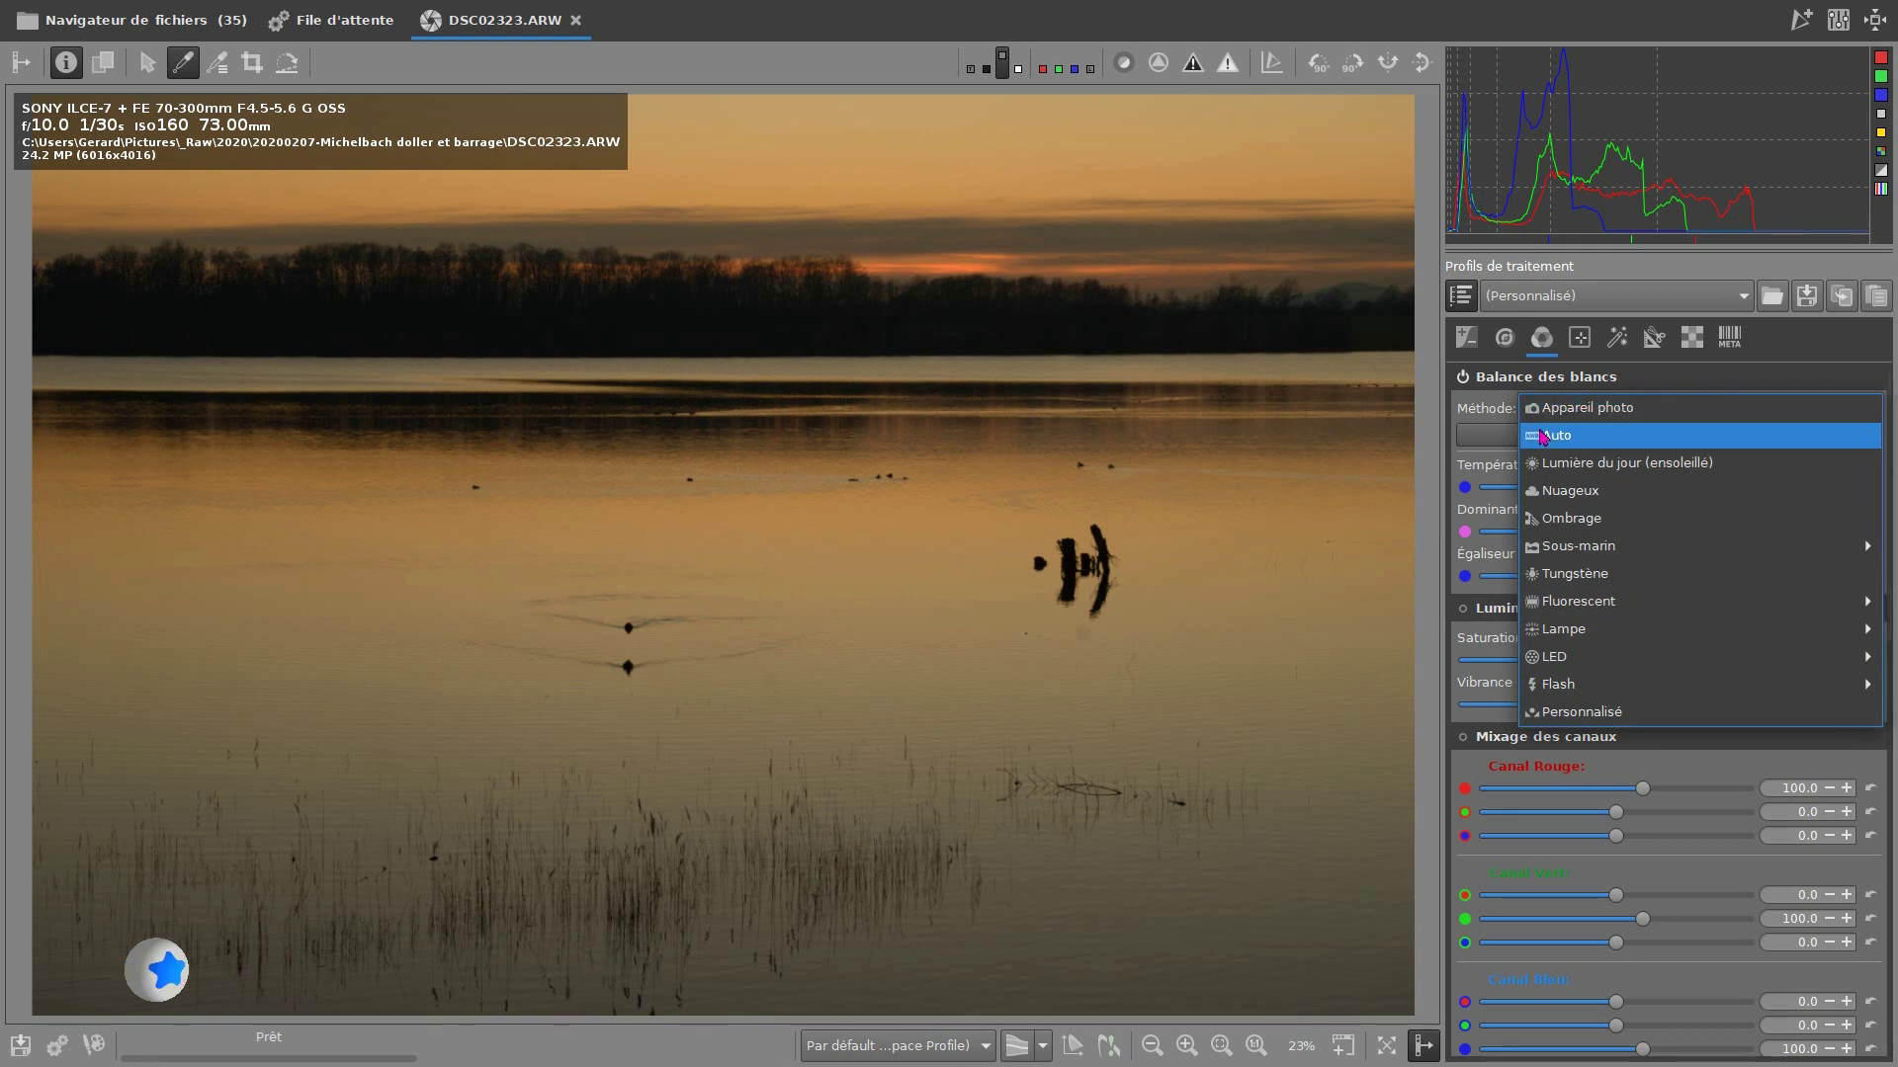
pyautogui.click(1554, 463)
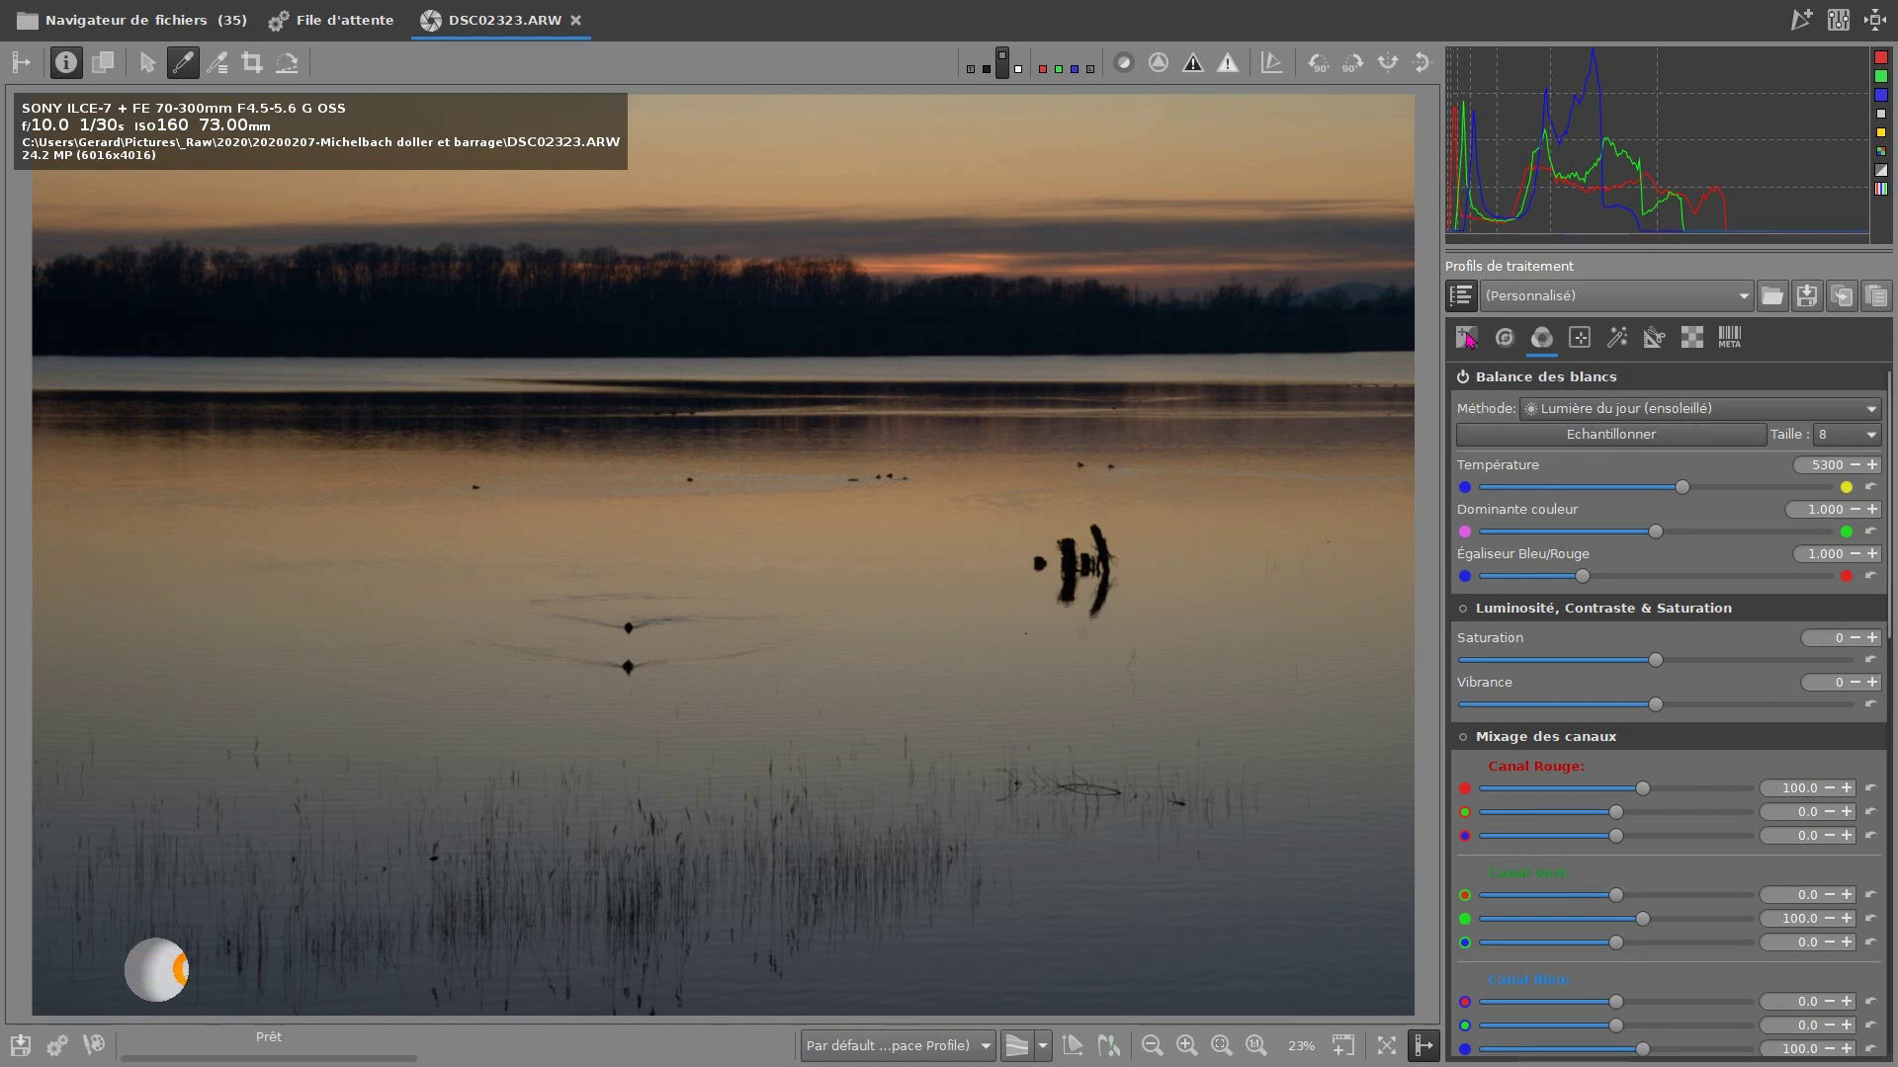
# Set the exposure module's highlight reconstruction method to colour propagation (Propagation de la couleur)
pyautogui.click(1467, 339)
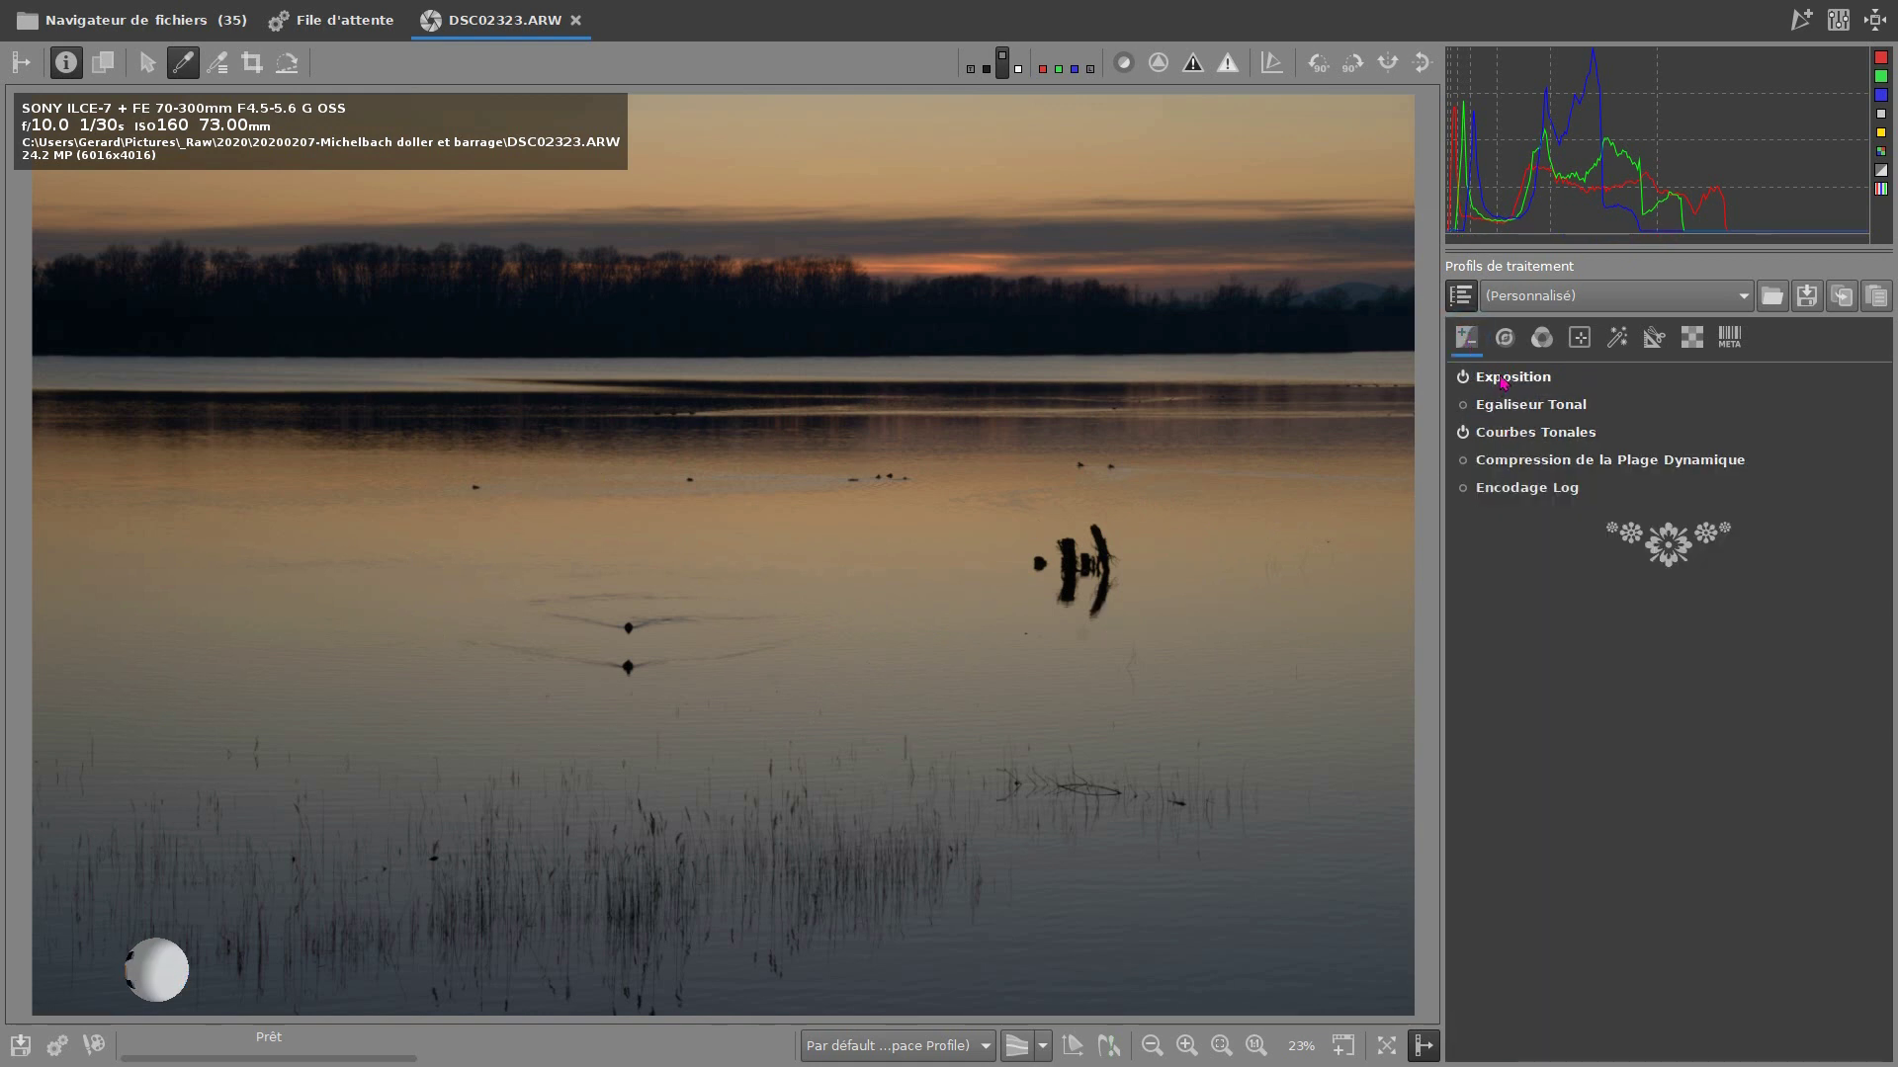
pyautogui.click(1503, 379)
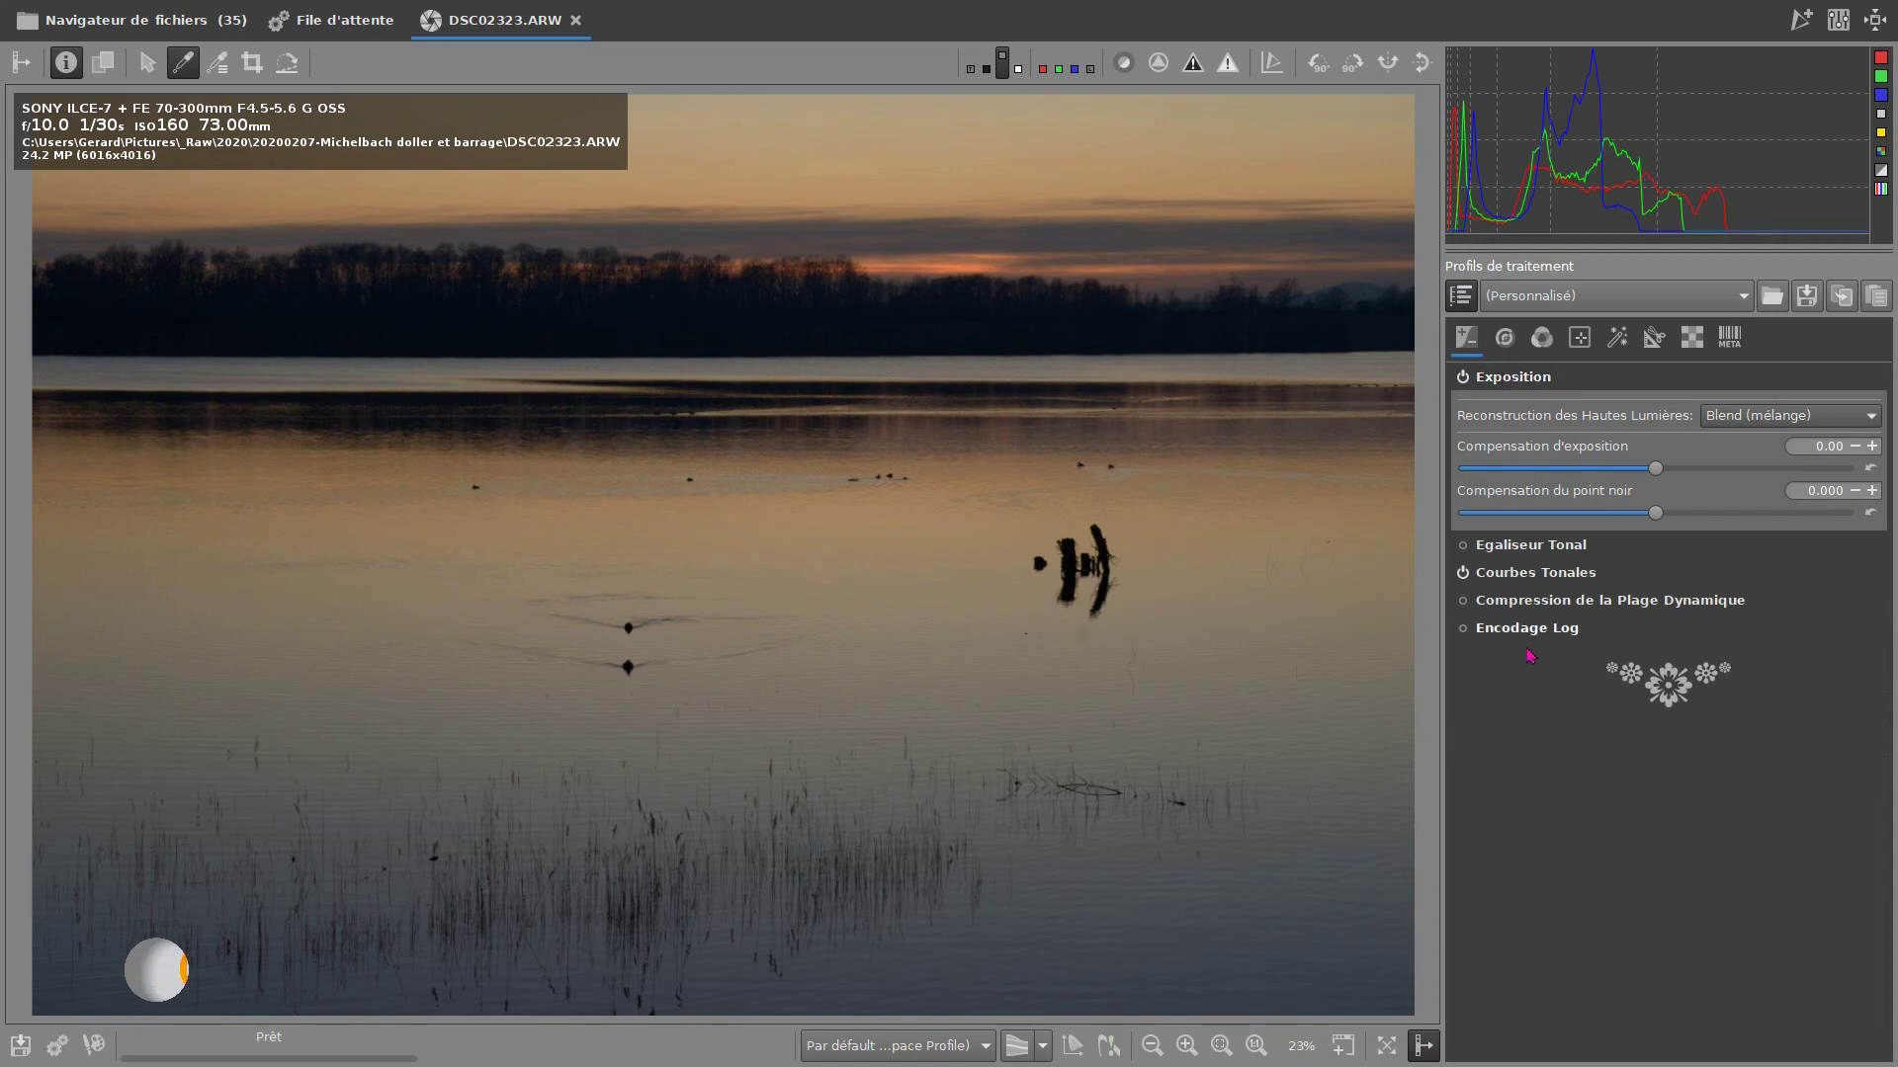
pyautogui.click(1865, 414)
pyautogui.click(1782, 446)
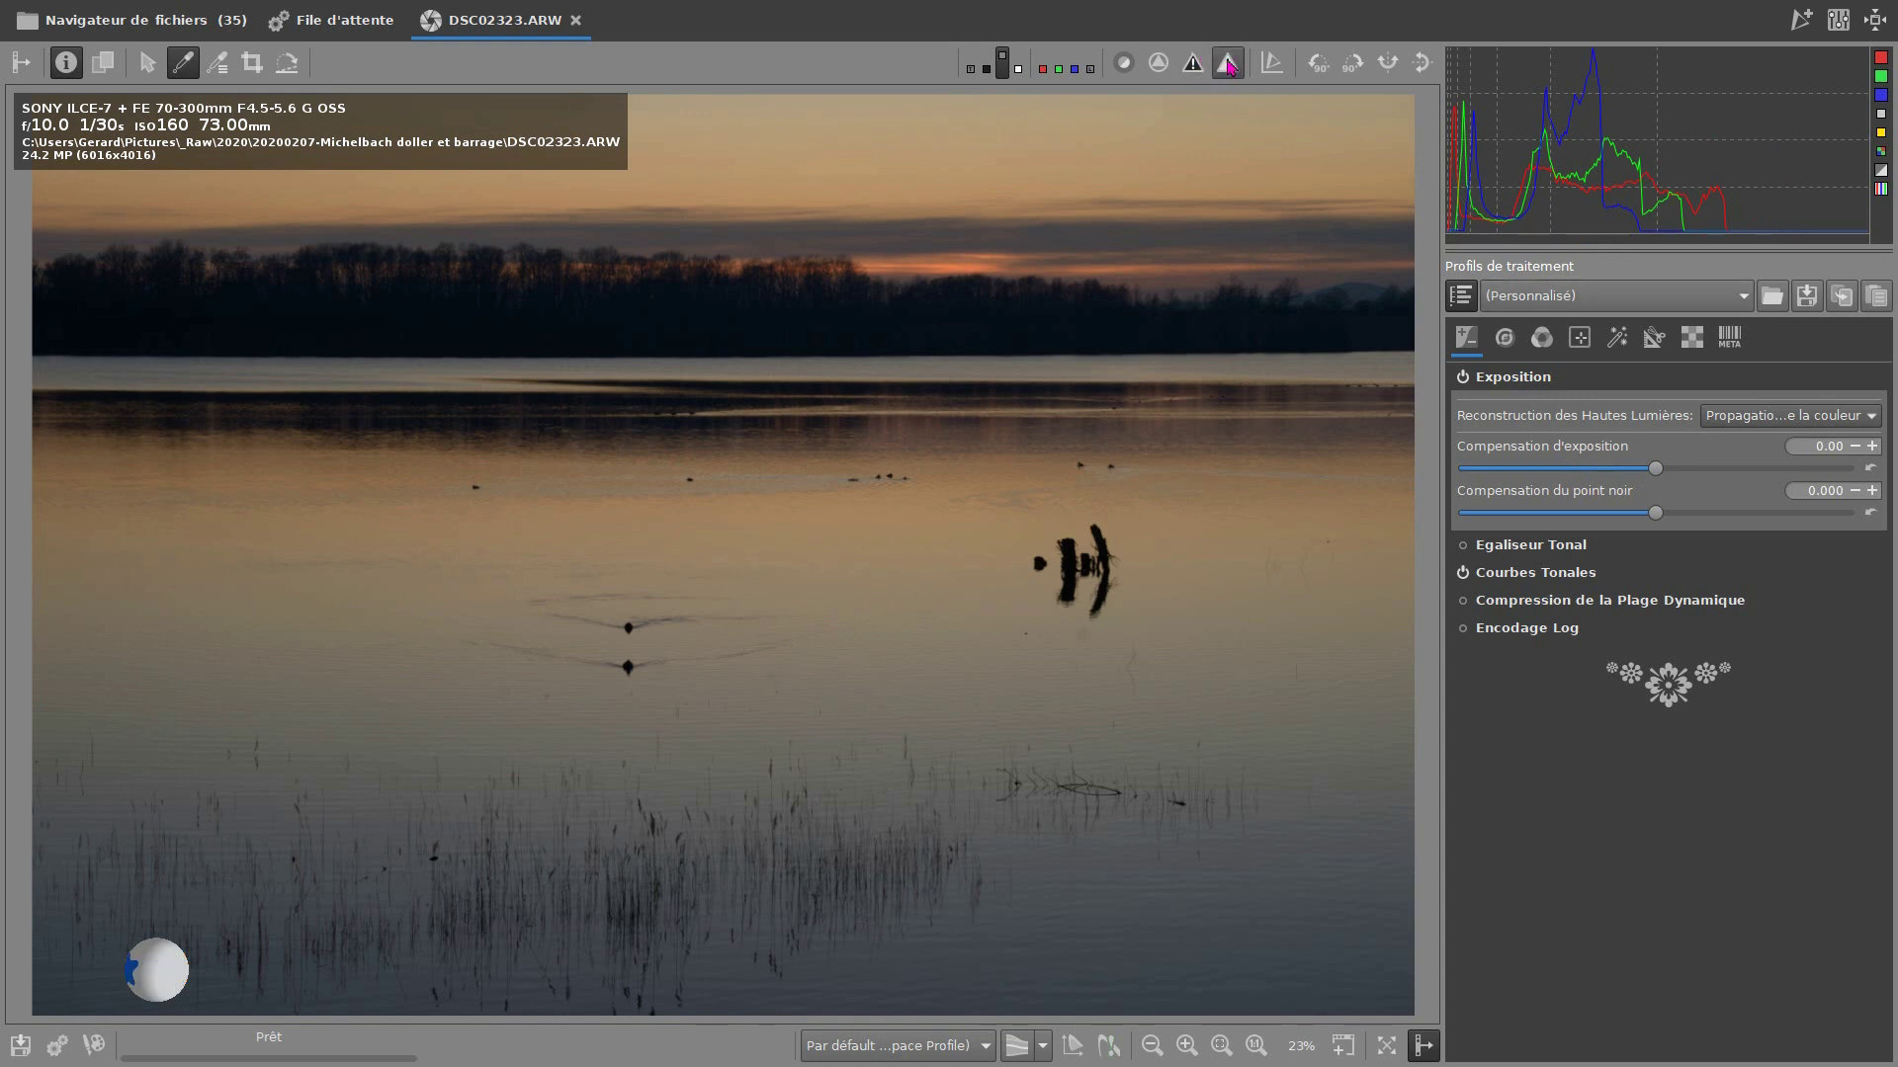
# Check the photo for clipped shadows and try a slight exposure compensation, returning it to 0.00
pyautogui.click(1192, 65)
pyautogui.click(1192, 65)
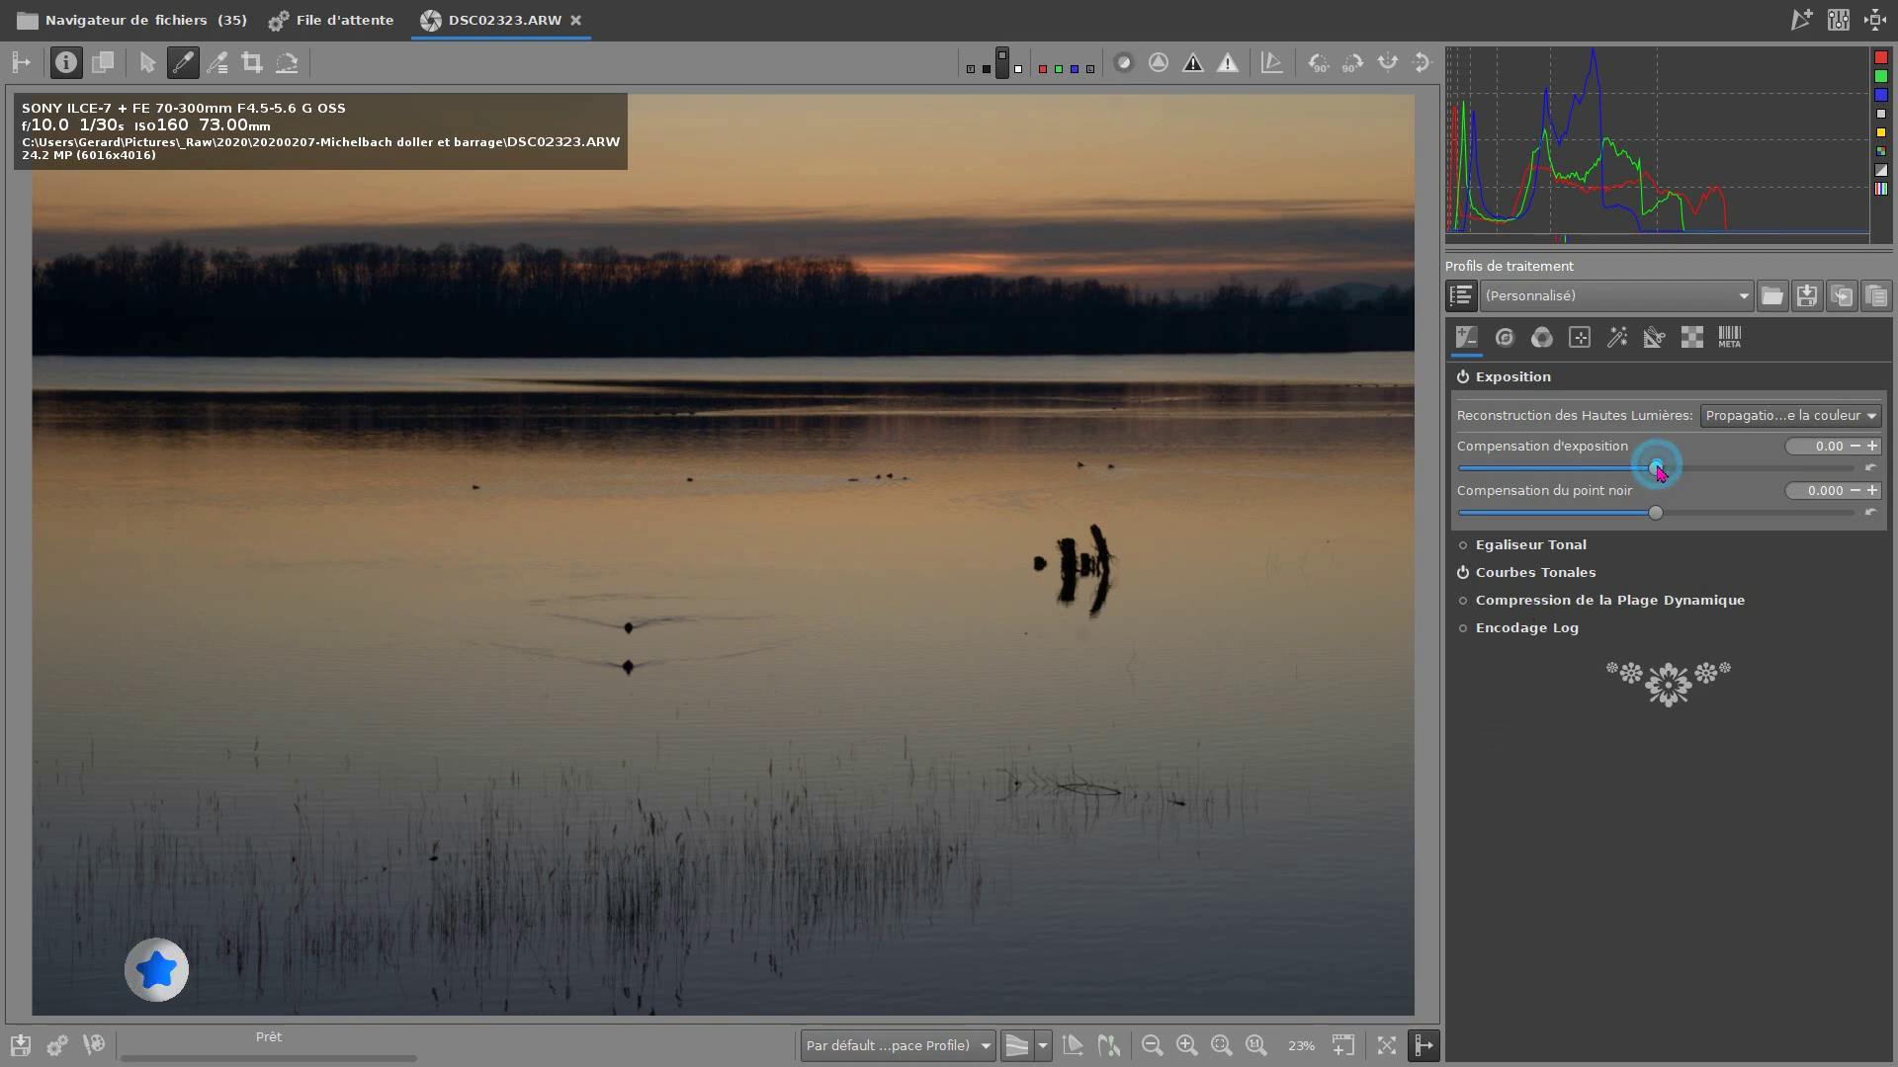
pyautogui.scroll(-1, 1680, 471)
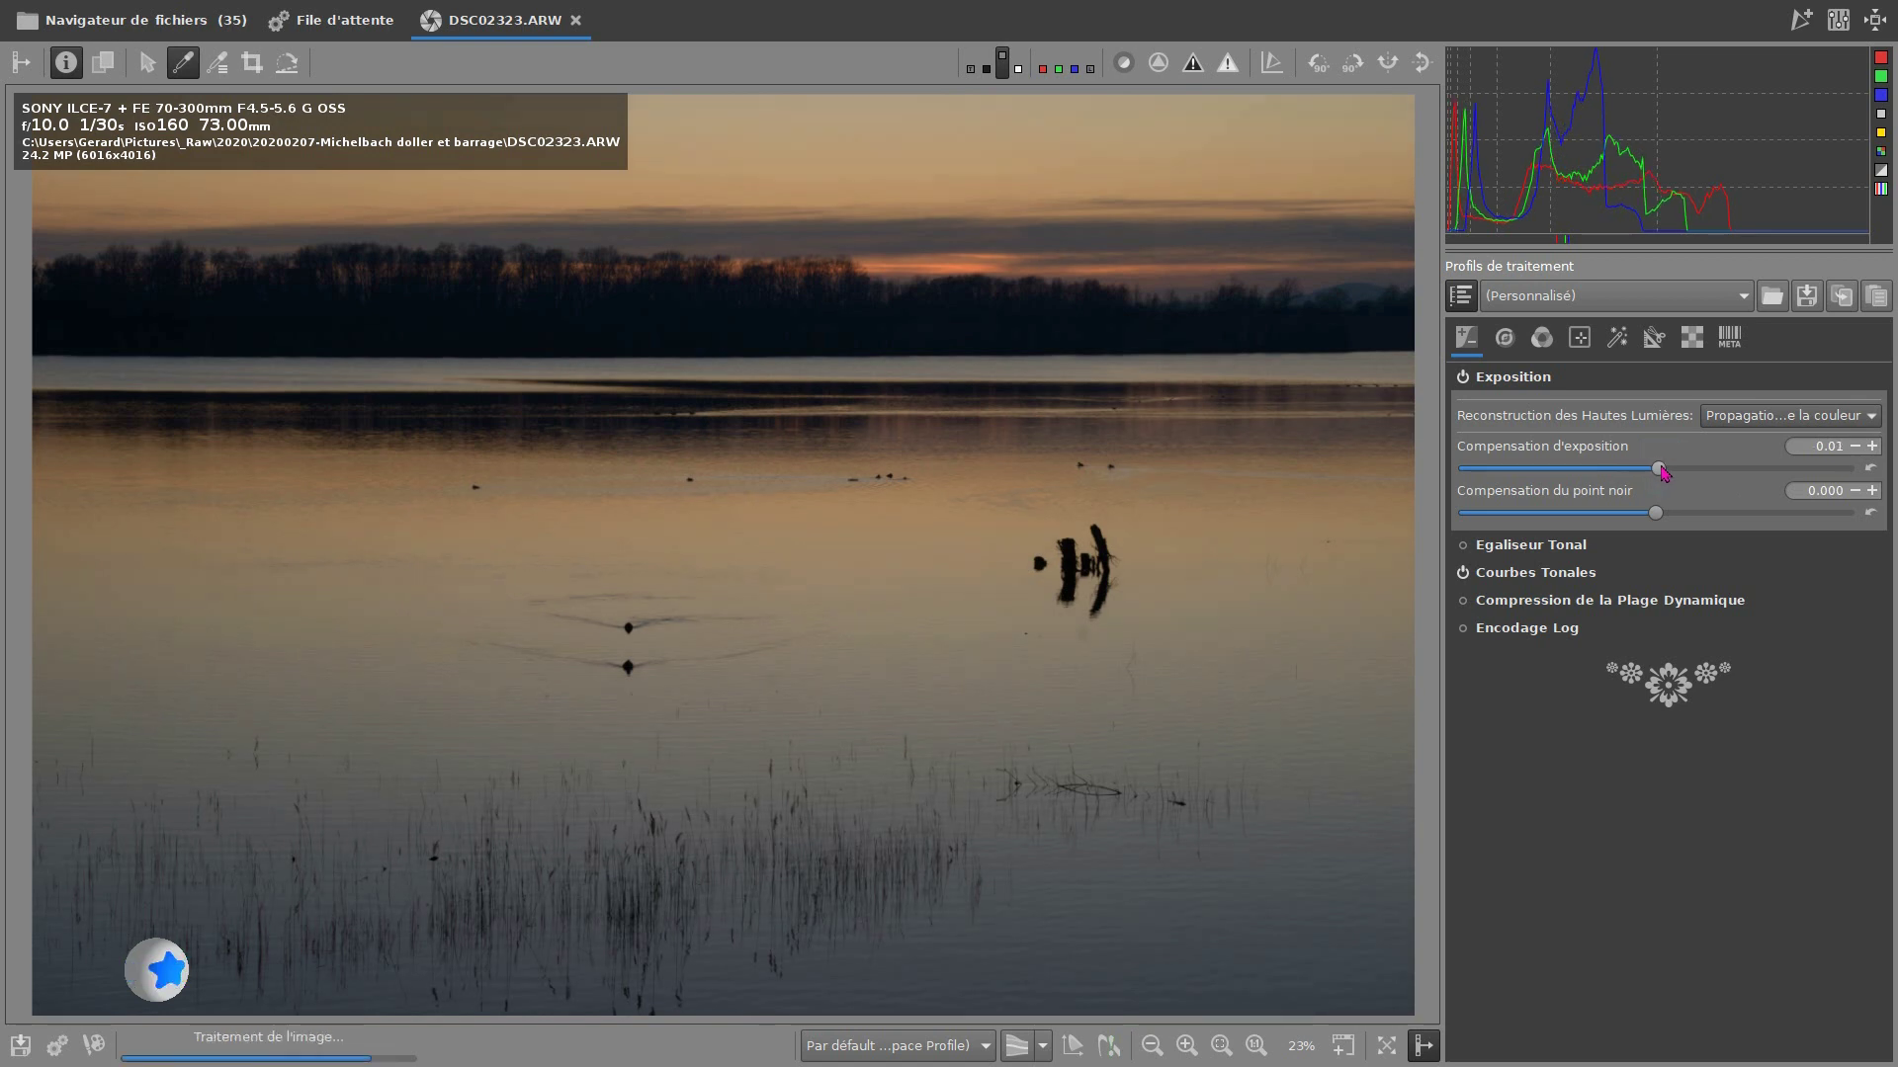
pyautogui.moveTo(1653, 471)
pyautogui.mouseDown()
pyautogui.moveTo(1673, 473)
pyautogui.moveTo(1655, 471)
pyautogui.mouseUp()
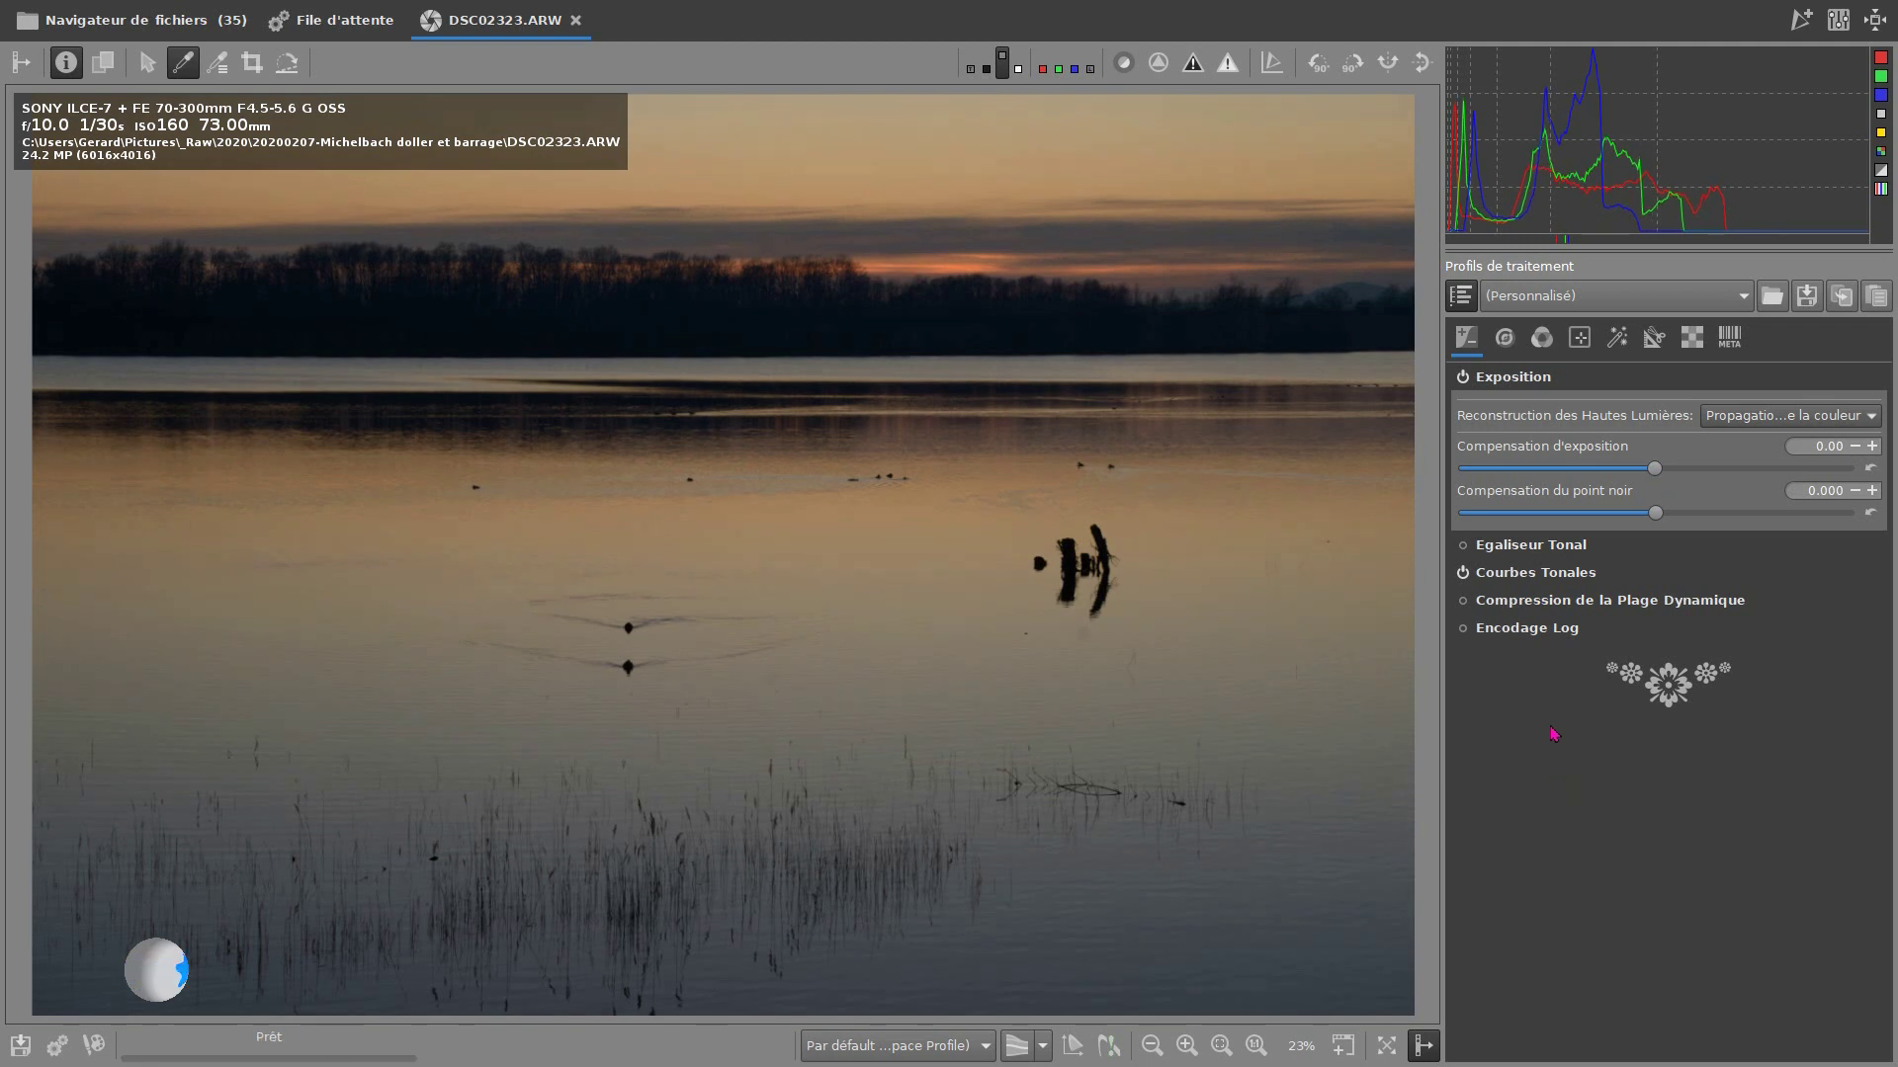
# Expand the tone curves settings (Courbes Tonales) and raise the contrast to 30
pyautogui.click(1535, 572)
pyautogui.scroll(-3, 1644, 699)
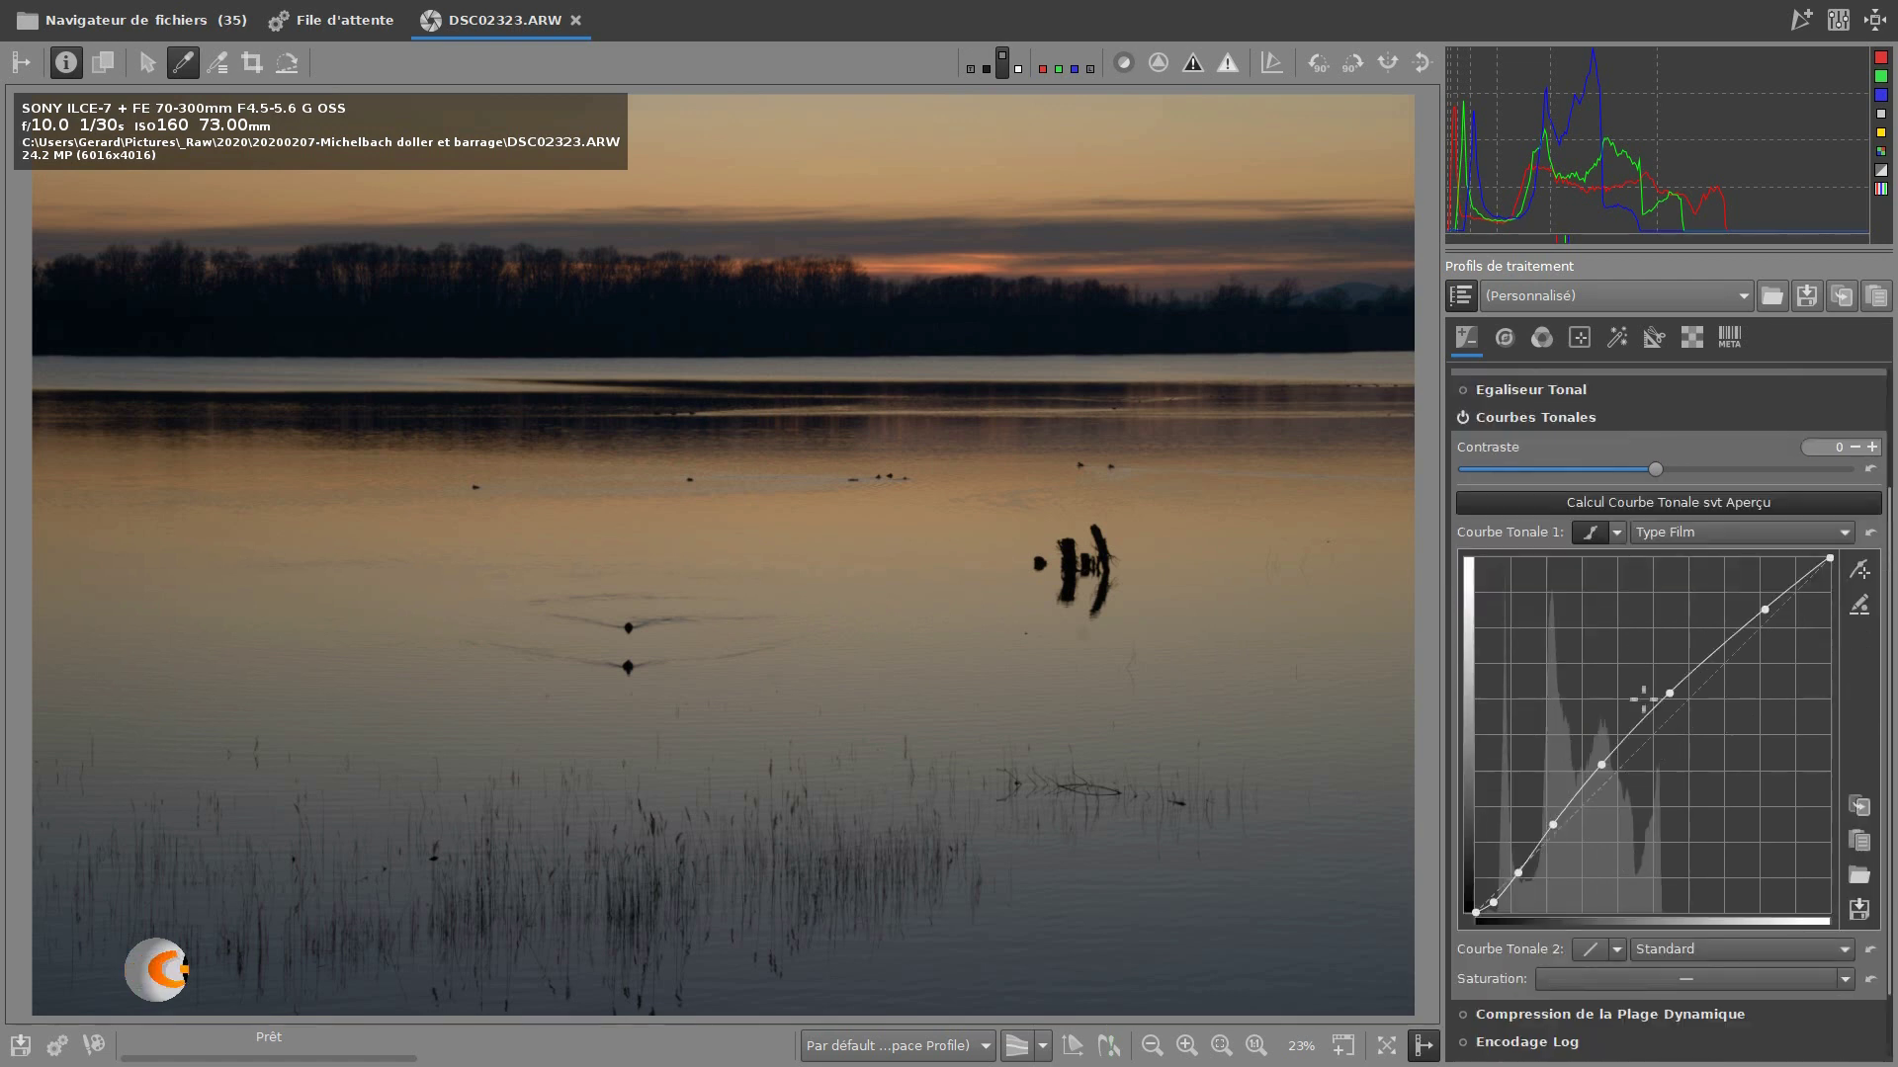
pyautogui.scroll(-1, 1644, 698)
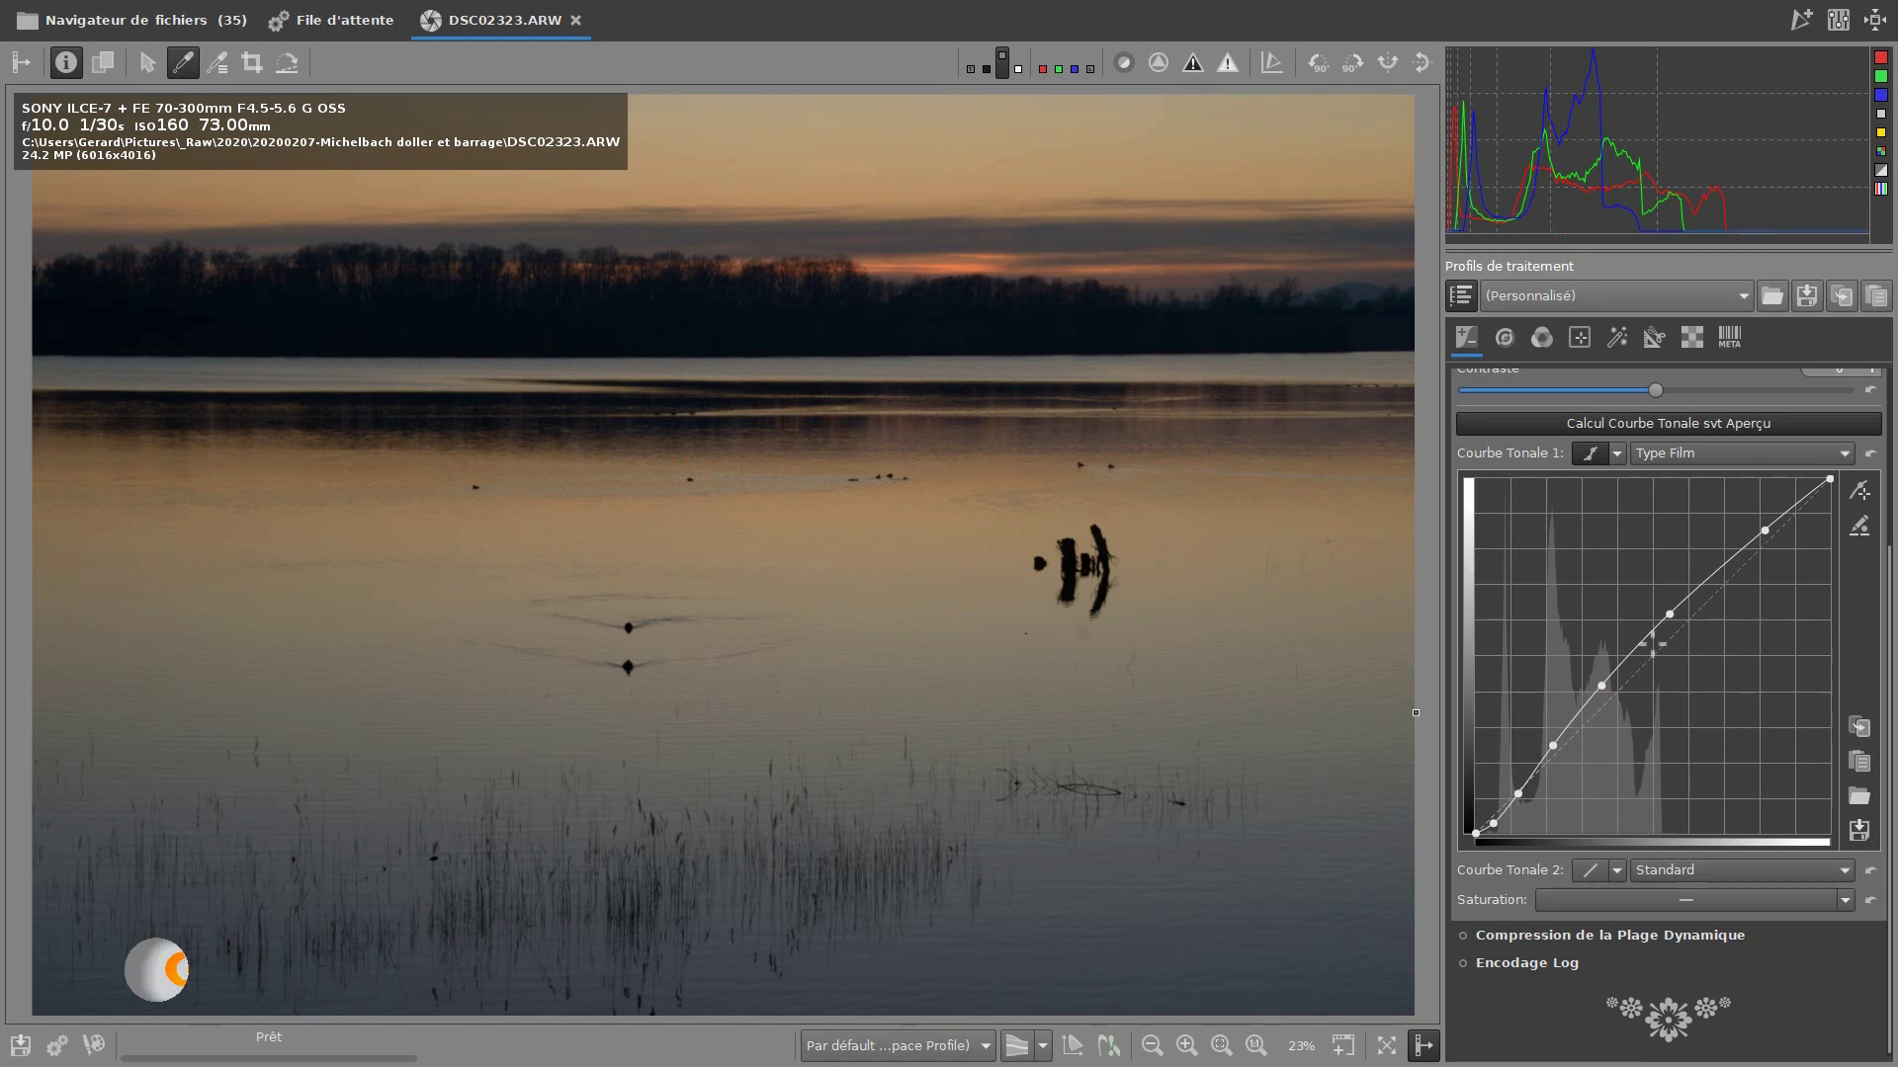
pyautogui.scroll(3, 1660, 647)
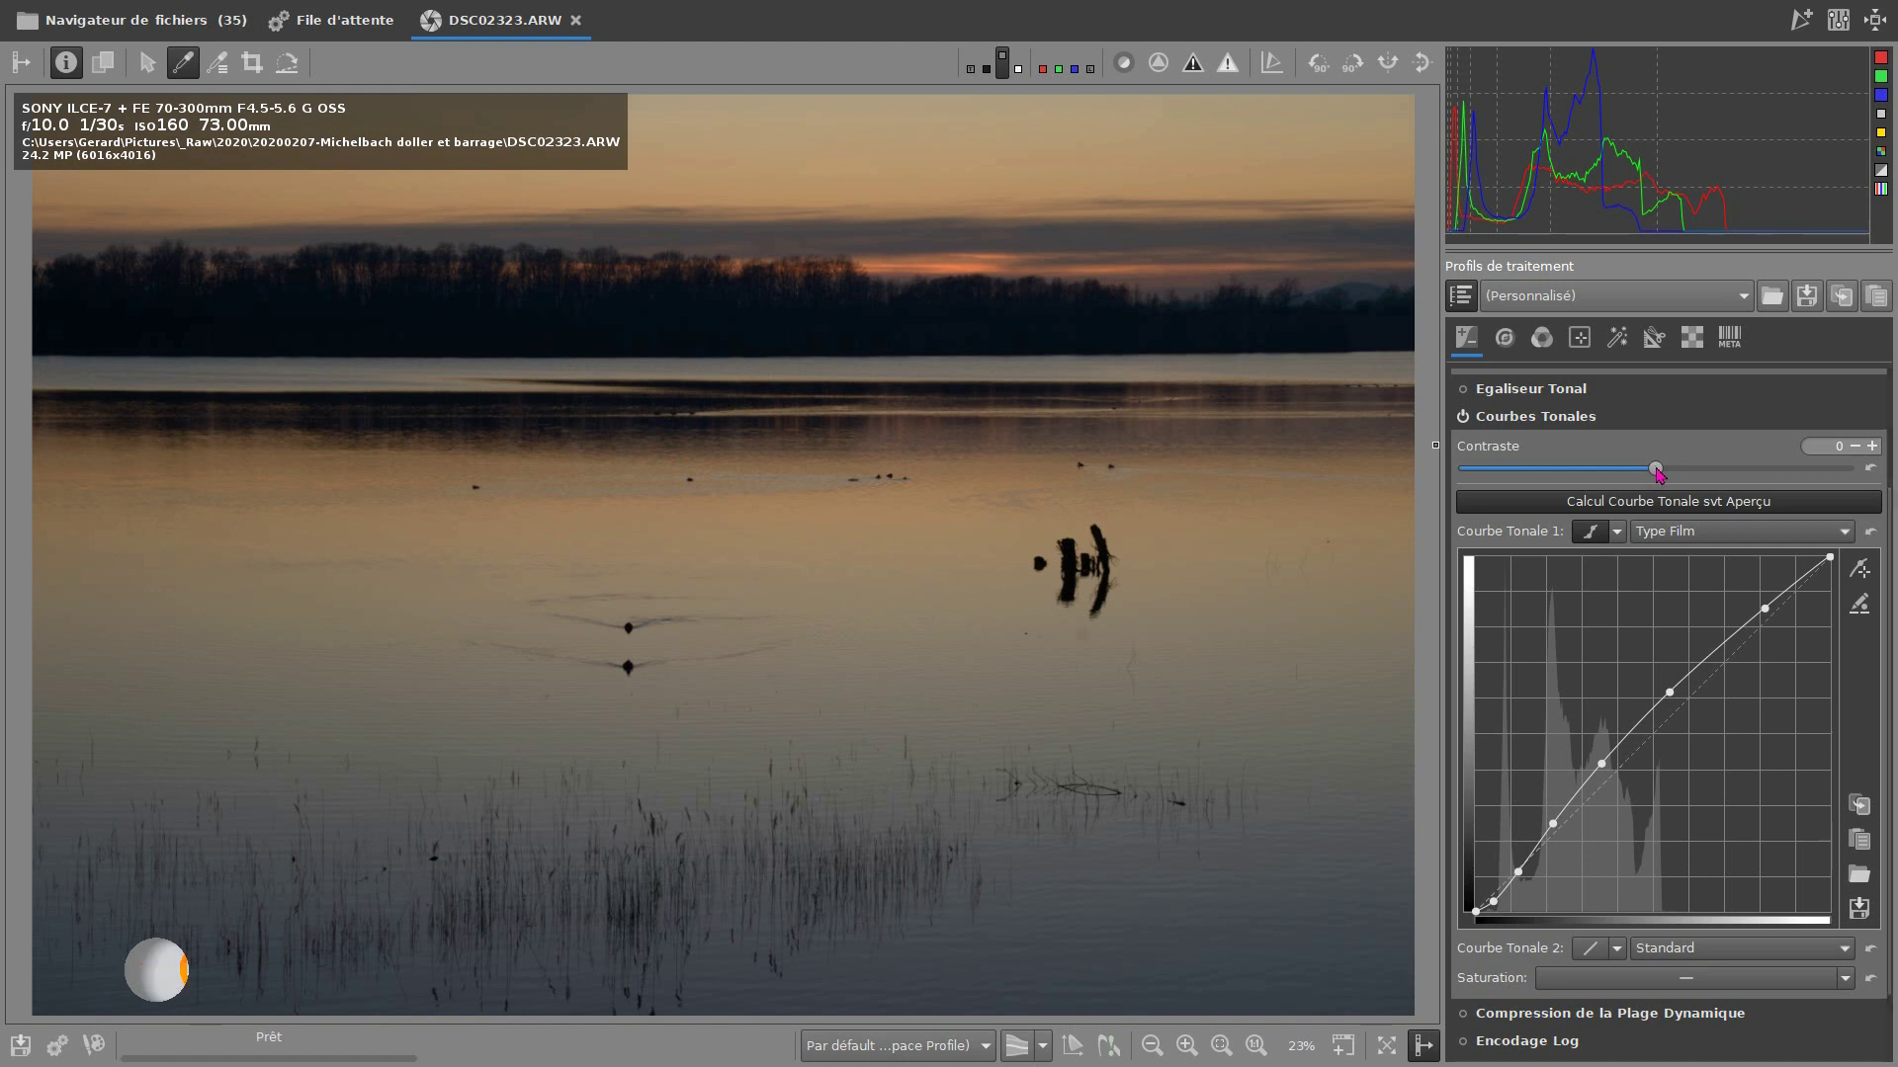
pyautogui.moveTo(1657, 472); pyautogui.dragTo(1716, 472)
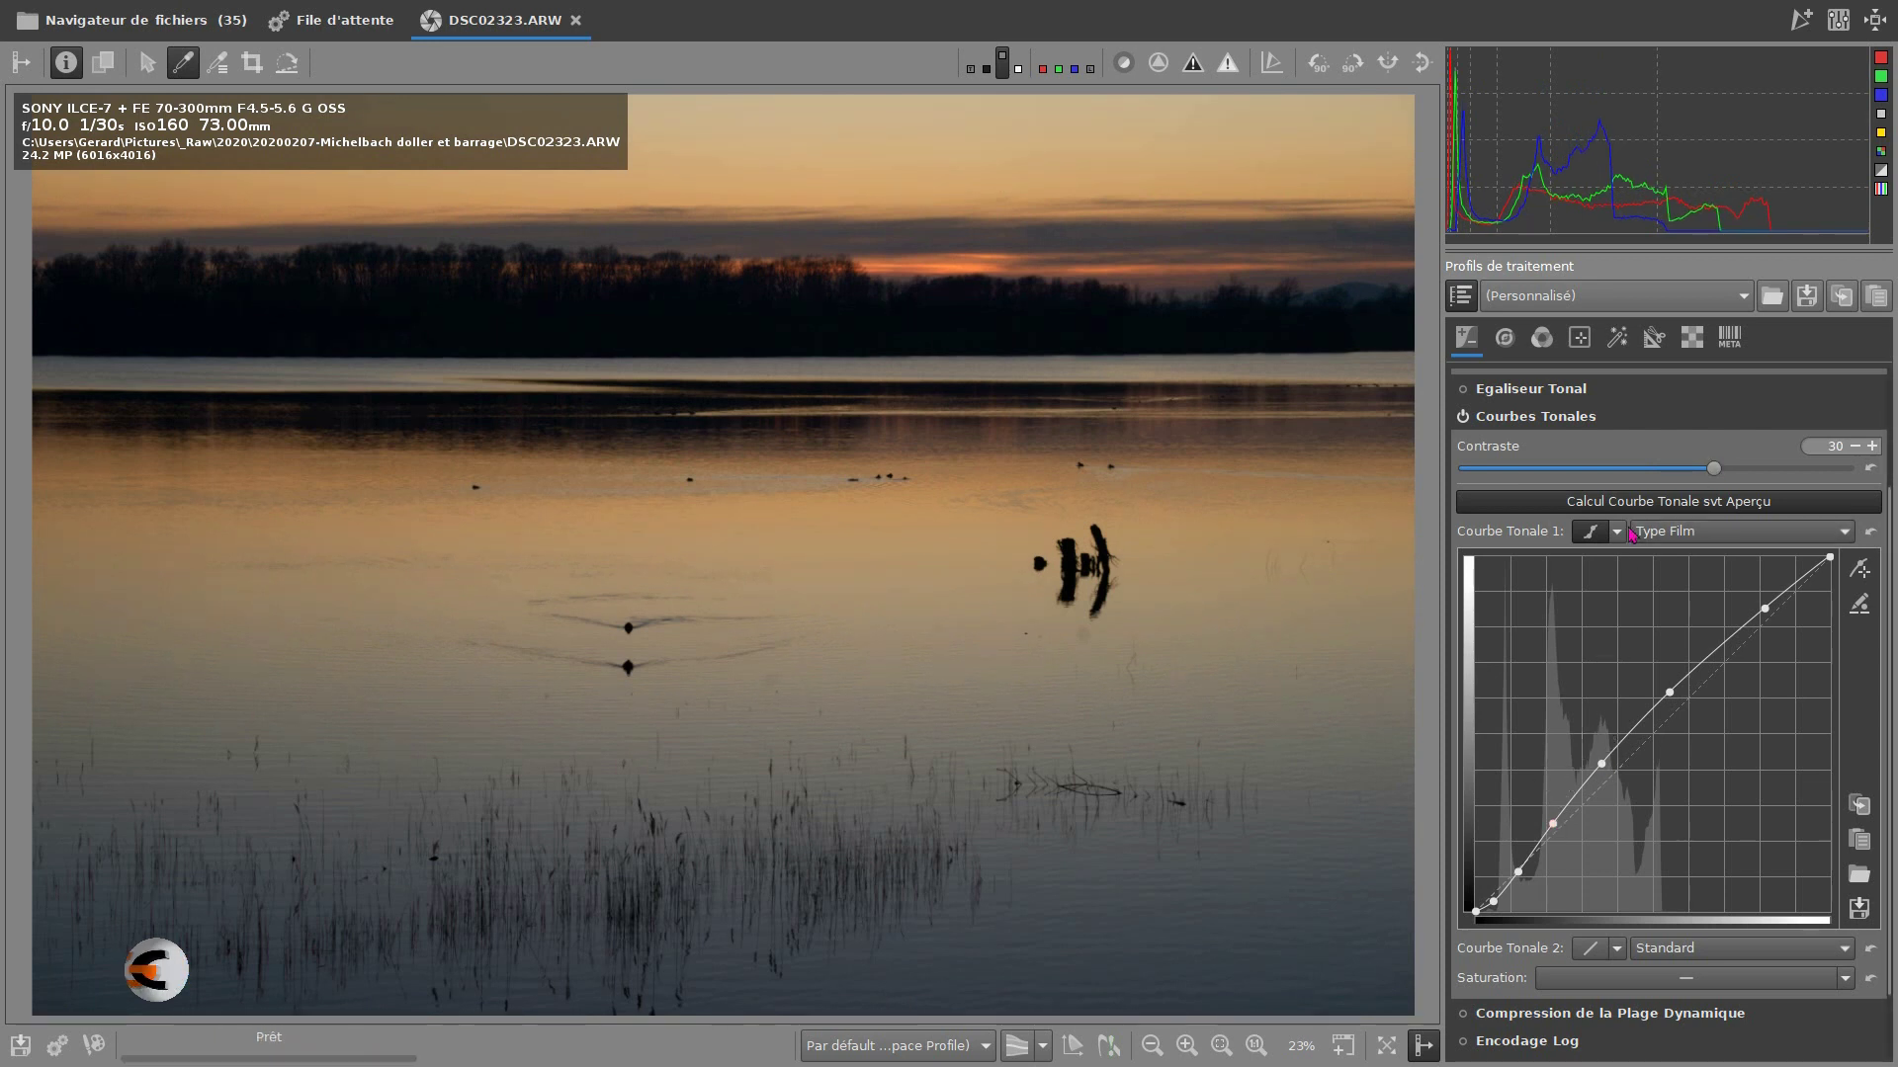
# Enable Log Encoding (Encodage Log) and compare the photo with the module off and on, leaving it on
pyautogui.scroll(-2, 1569, 603)
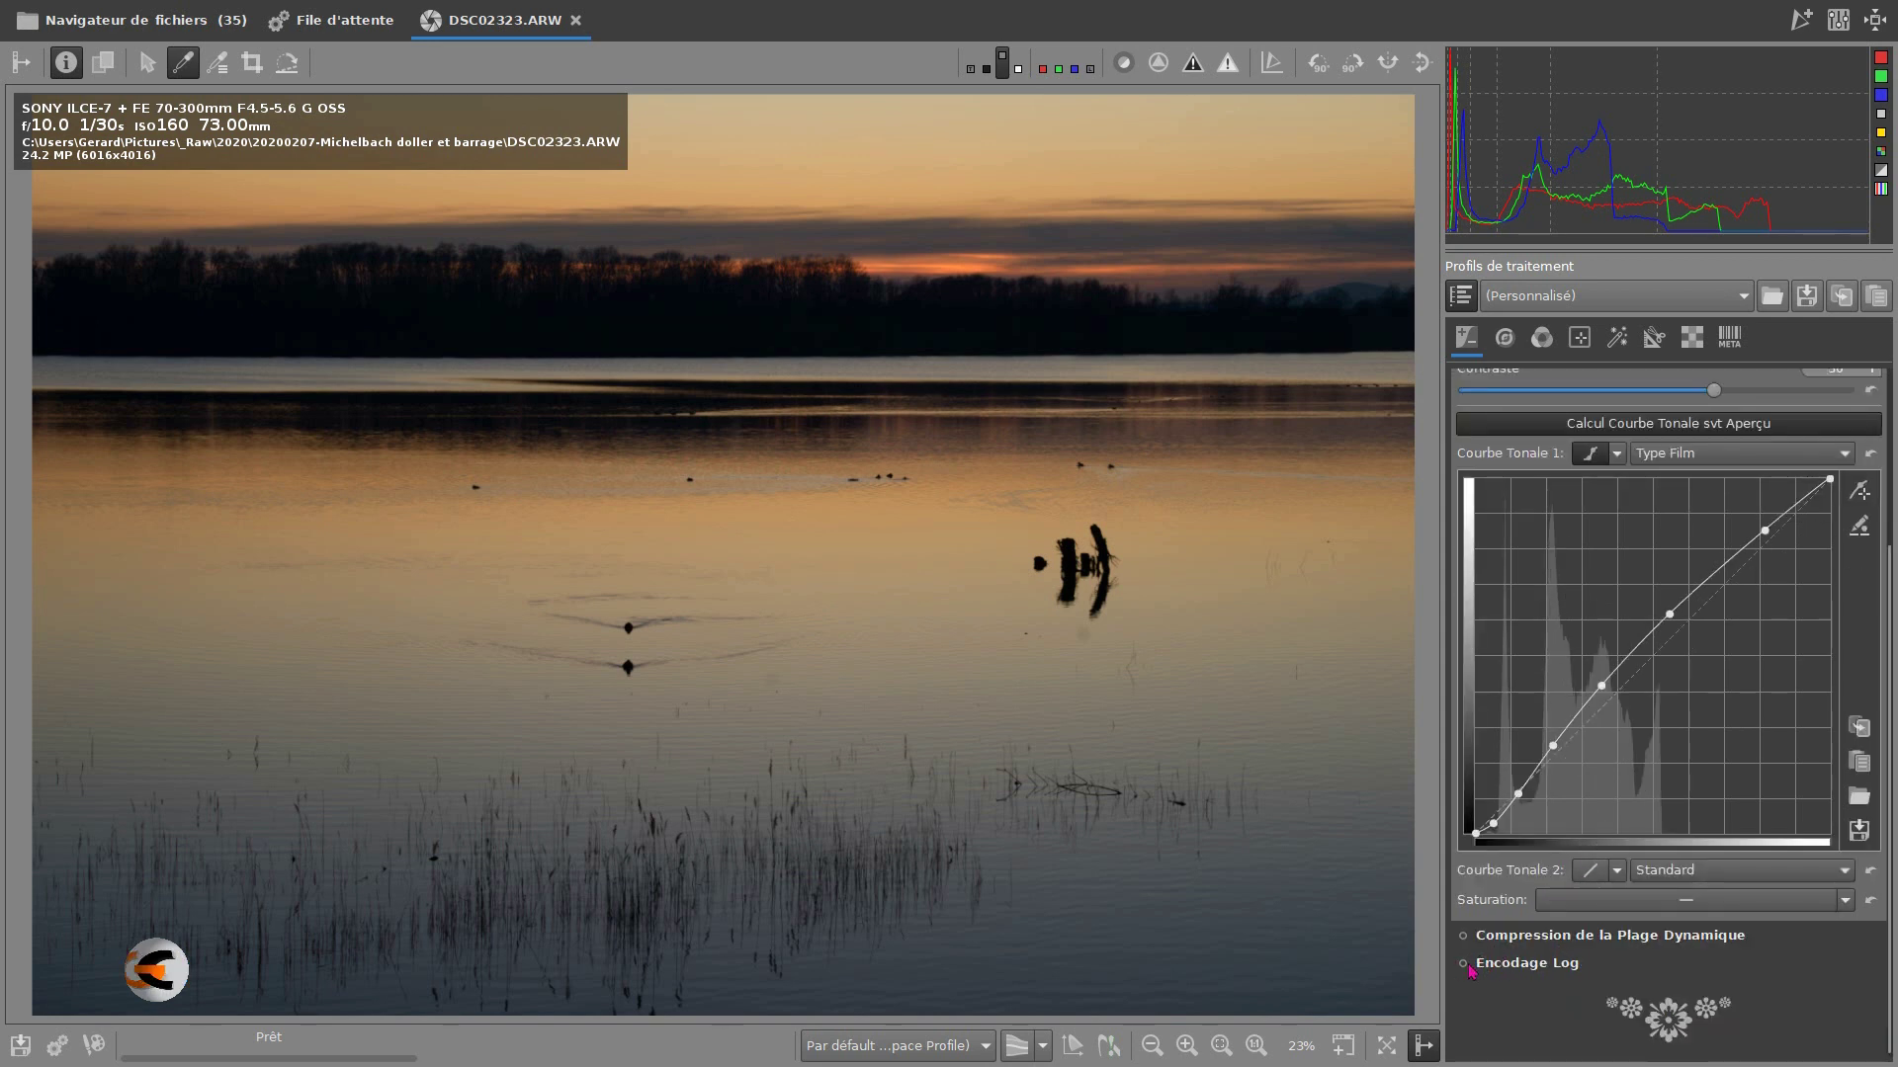
pyautogui.click(1531, 964)
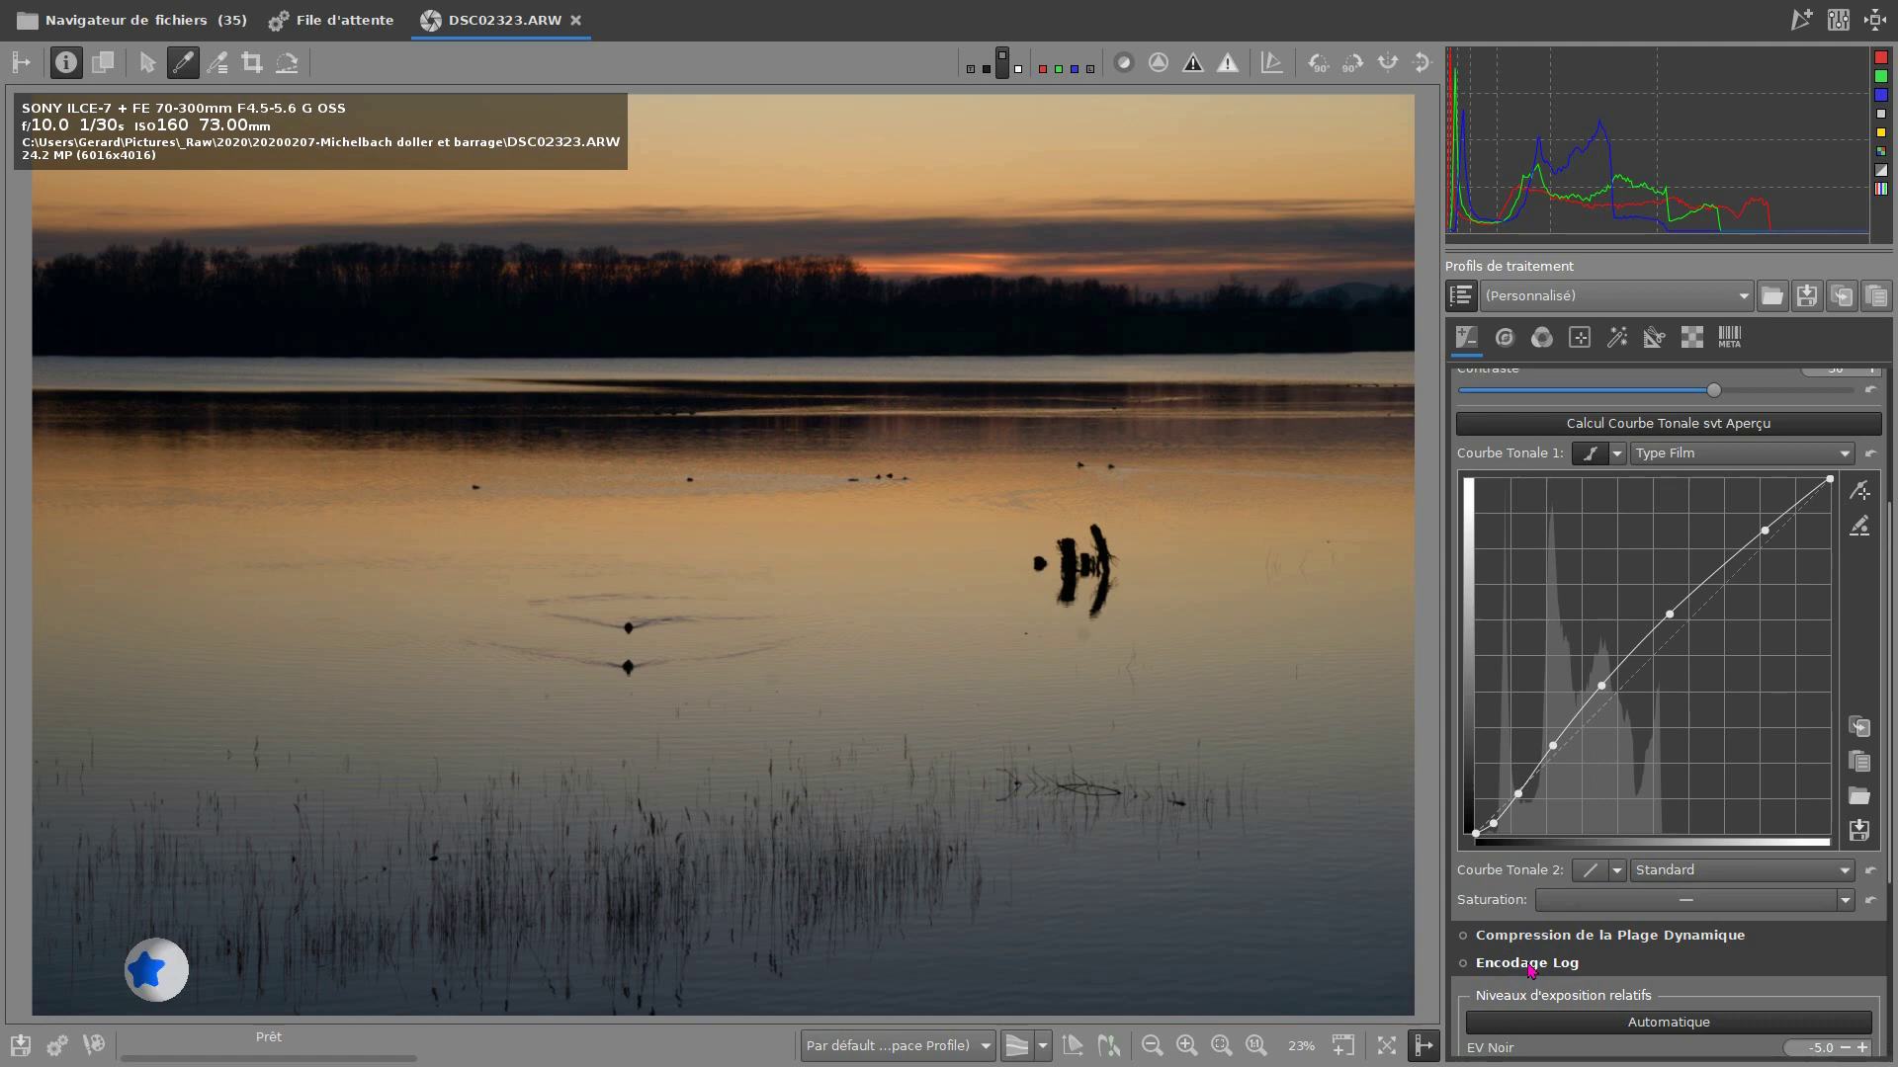
pyautogui.scroll(-5, 1533, 964)
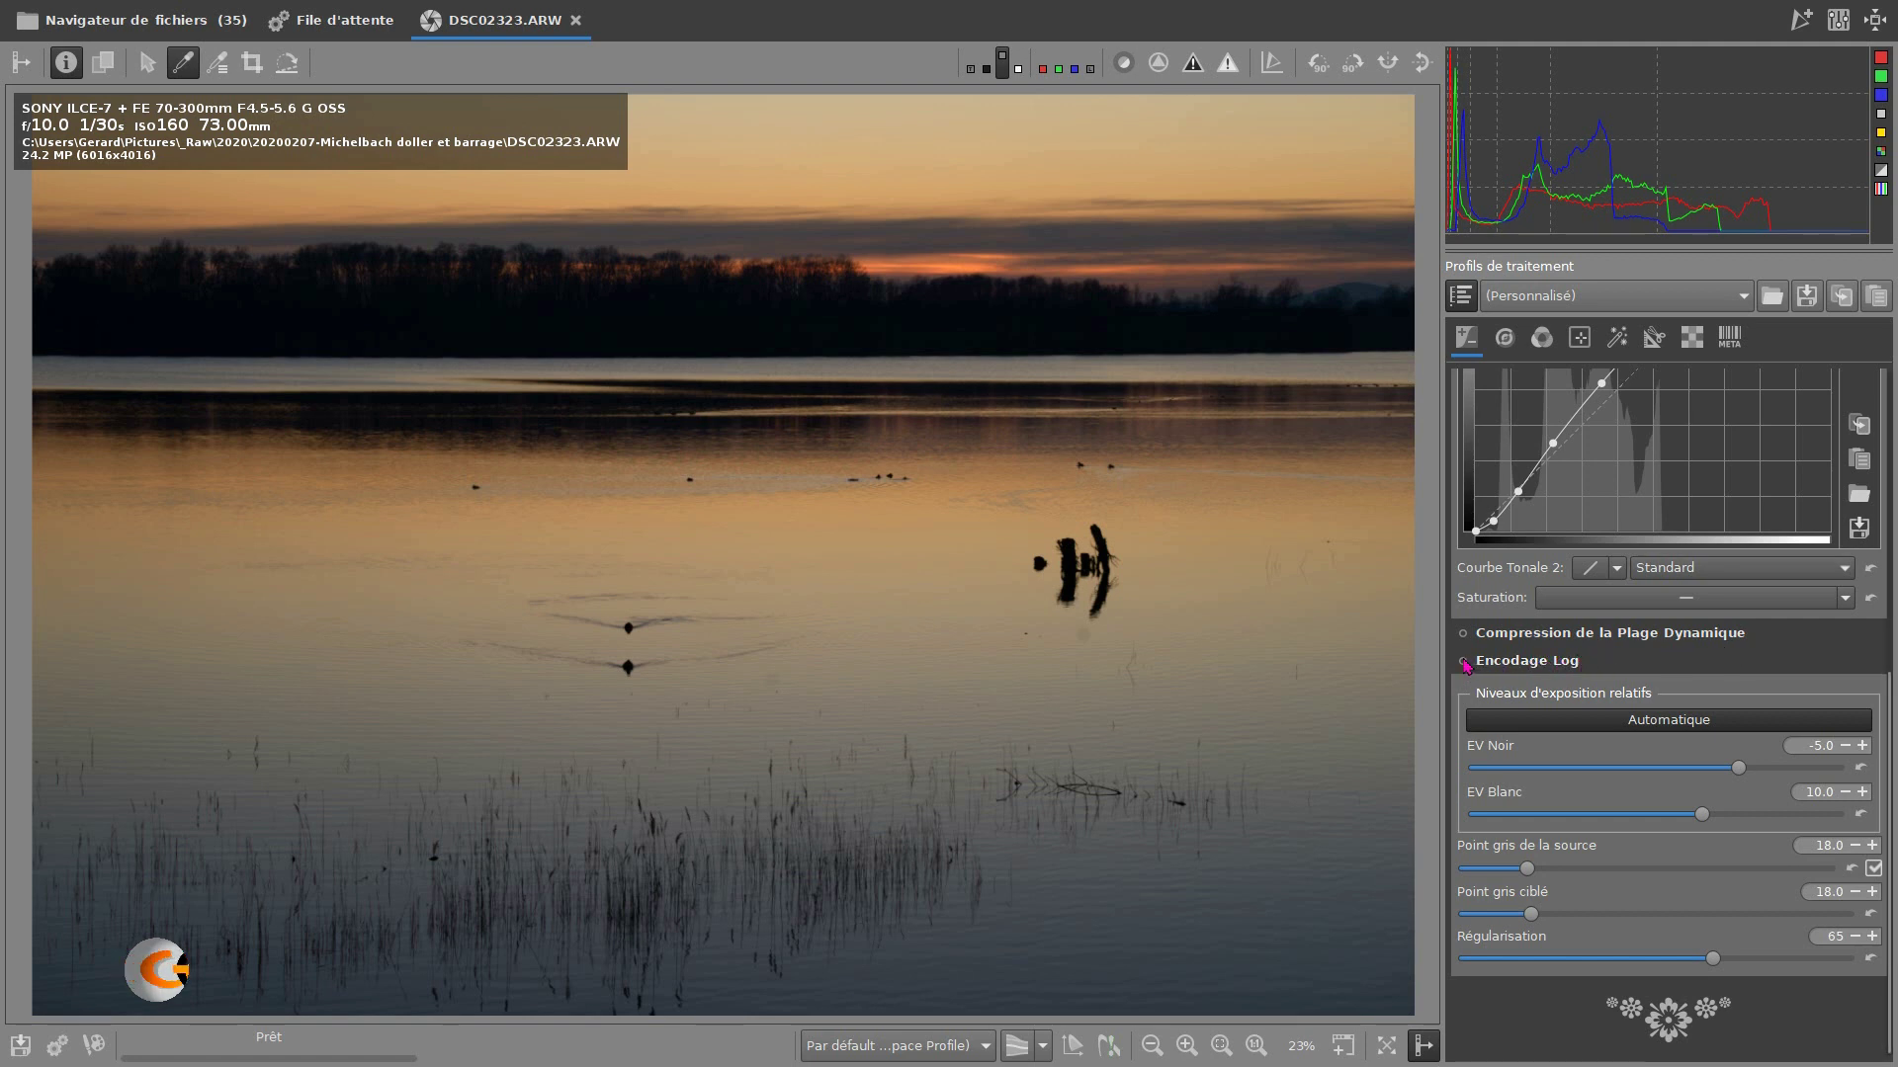
pyautogui.click(1464, 662)
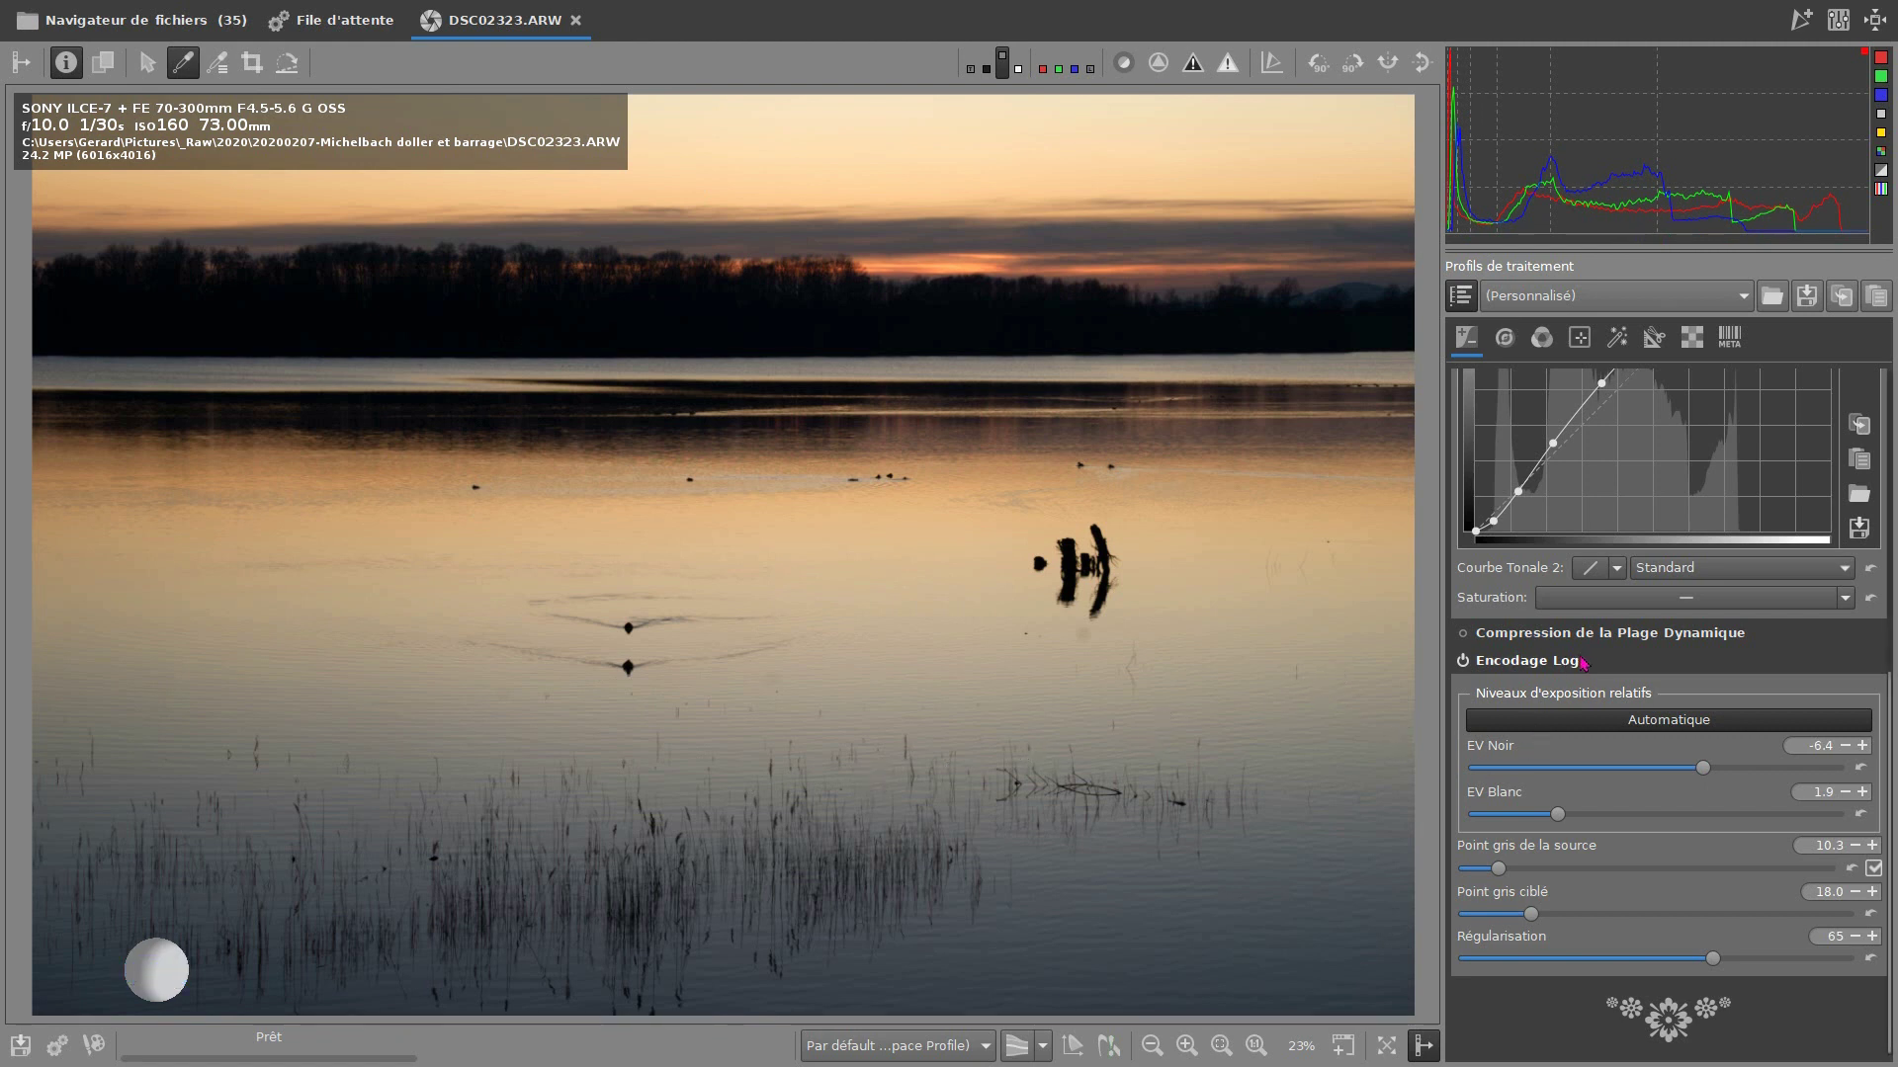
pyautogui.click(1463, 662)
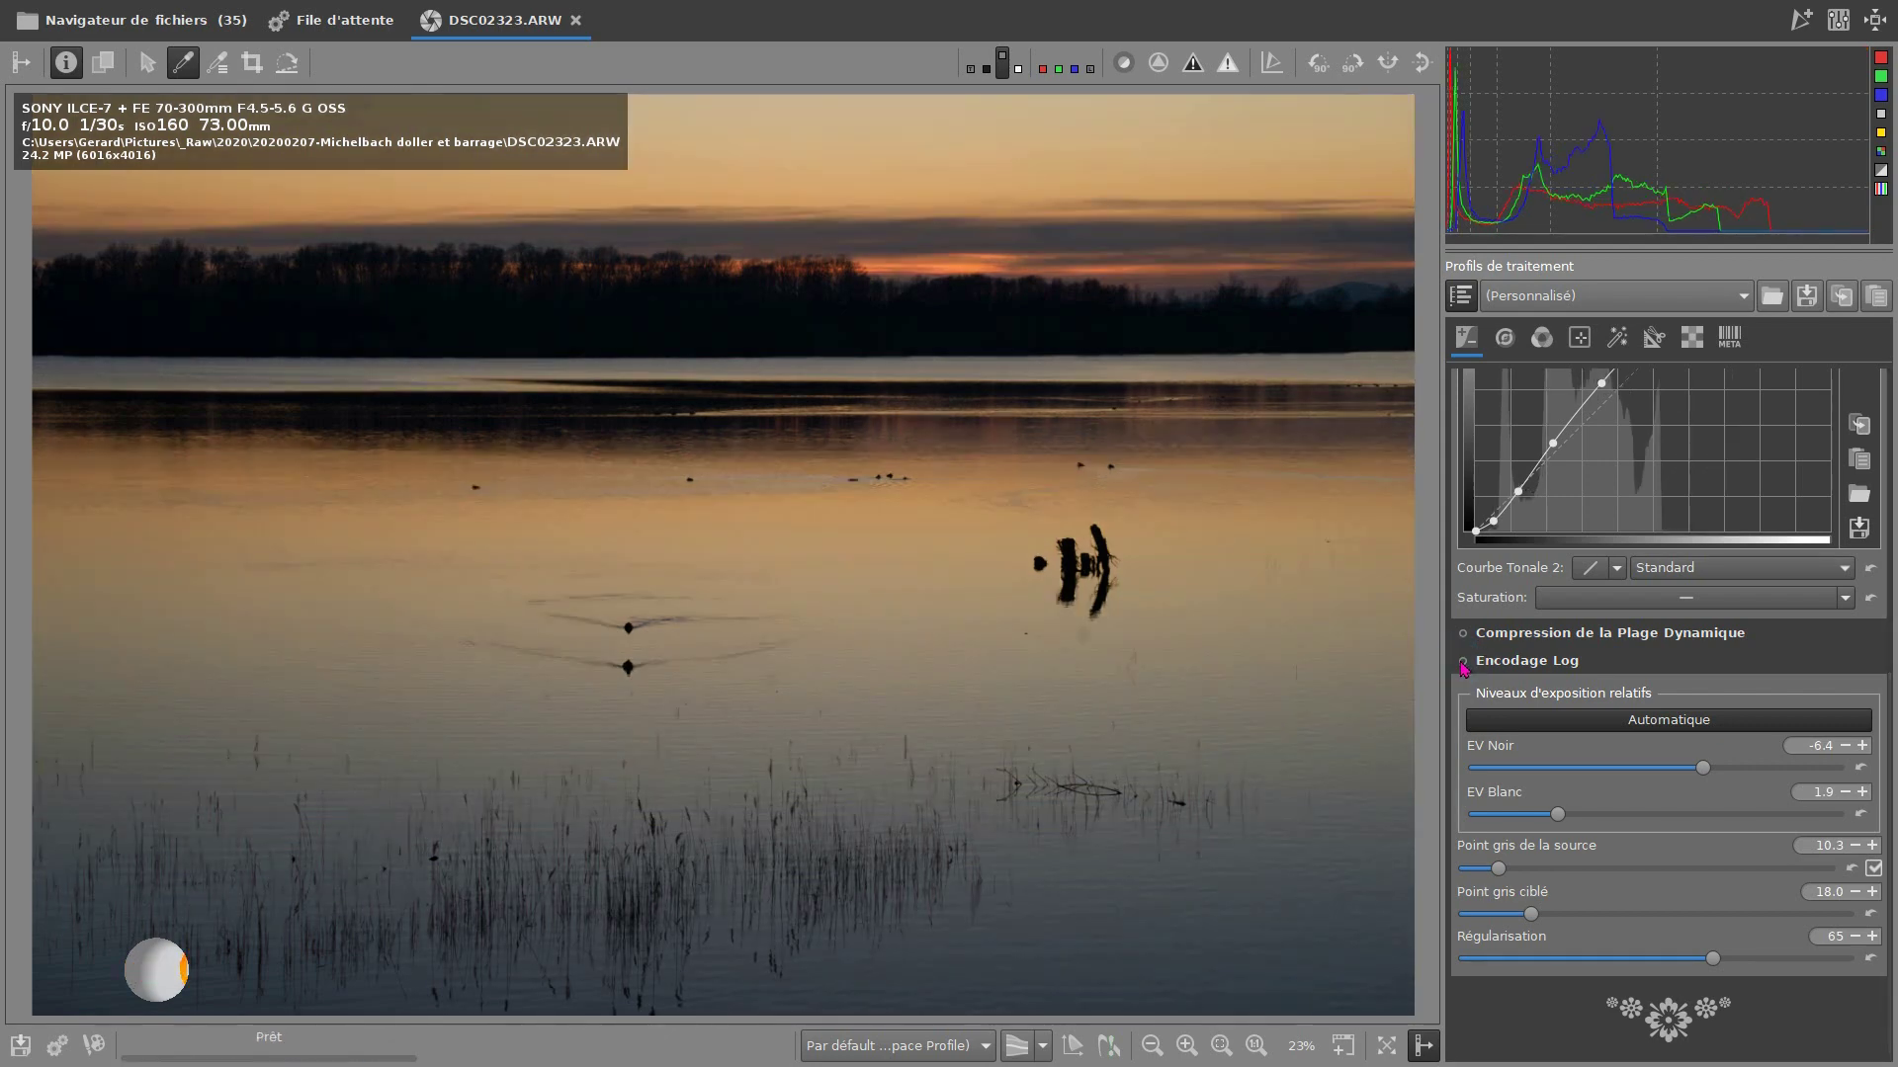
pyautogui.click(1464, 662)
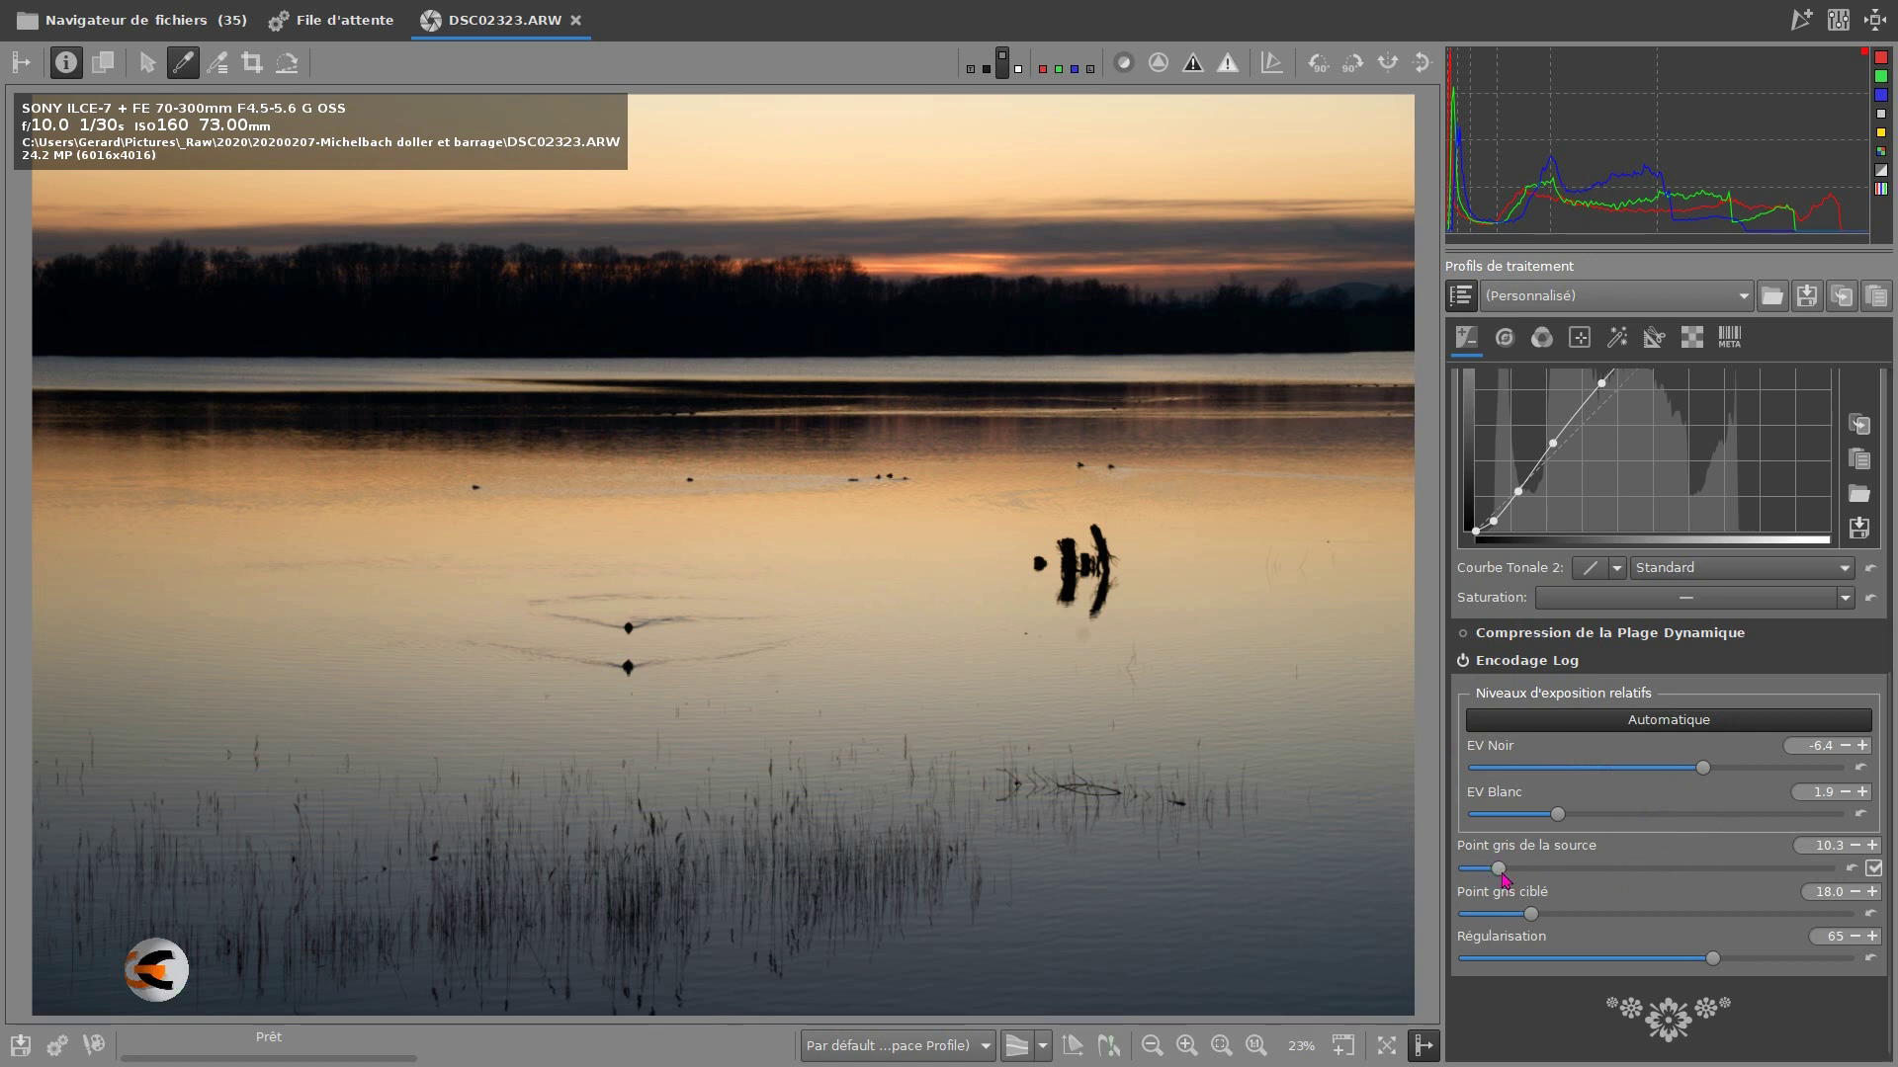
# Try brighter and darker source grey points in Log Encoding, up to 17.7, and settle on 8.6
pyautogui.moveTo(1501, 870)
pyautogui.mouseDown()
pyautogui.moveTo(1559, 876)
pyautogui.moveTo(1509, 875)
pyautogui.mouseUp()
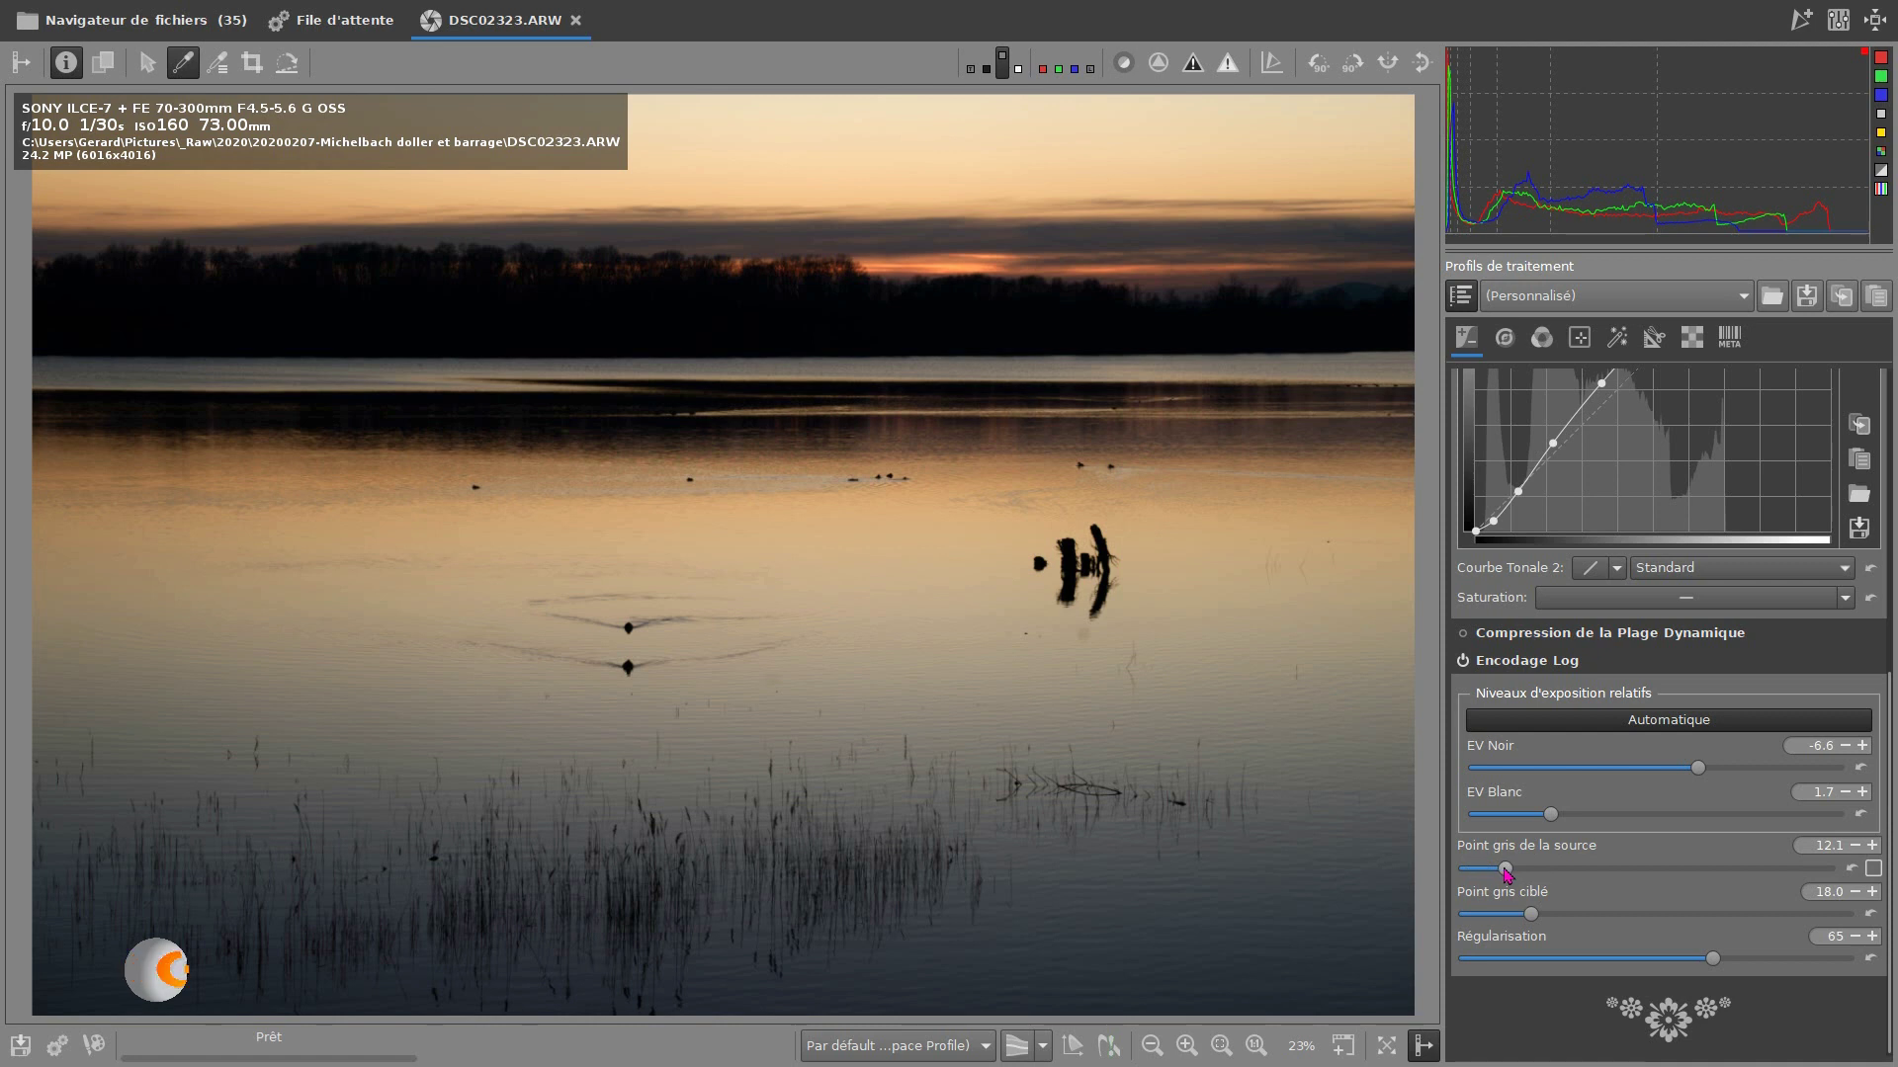
pyautogui.click(1505, 869)
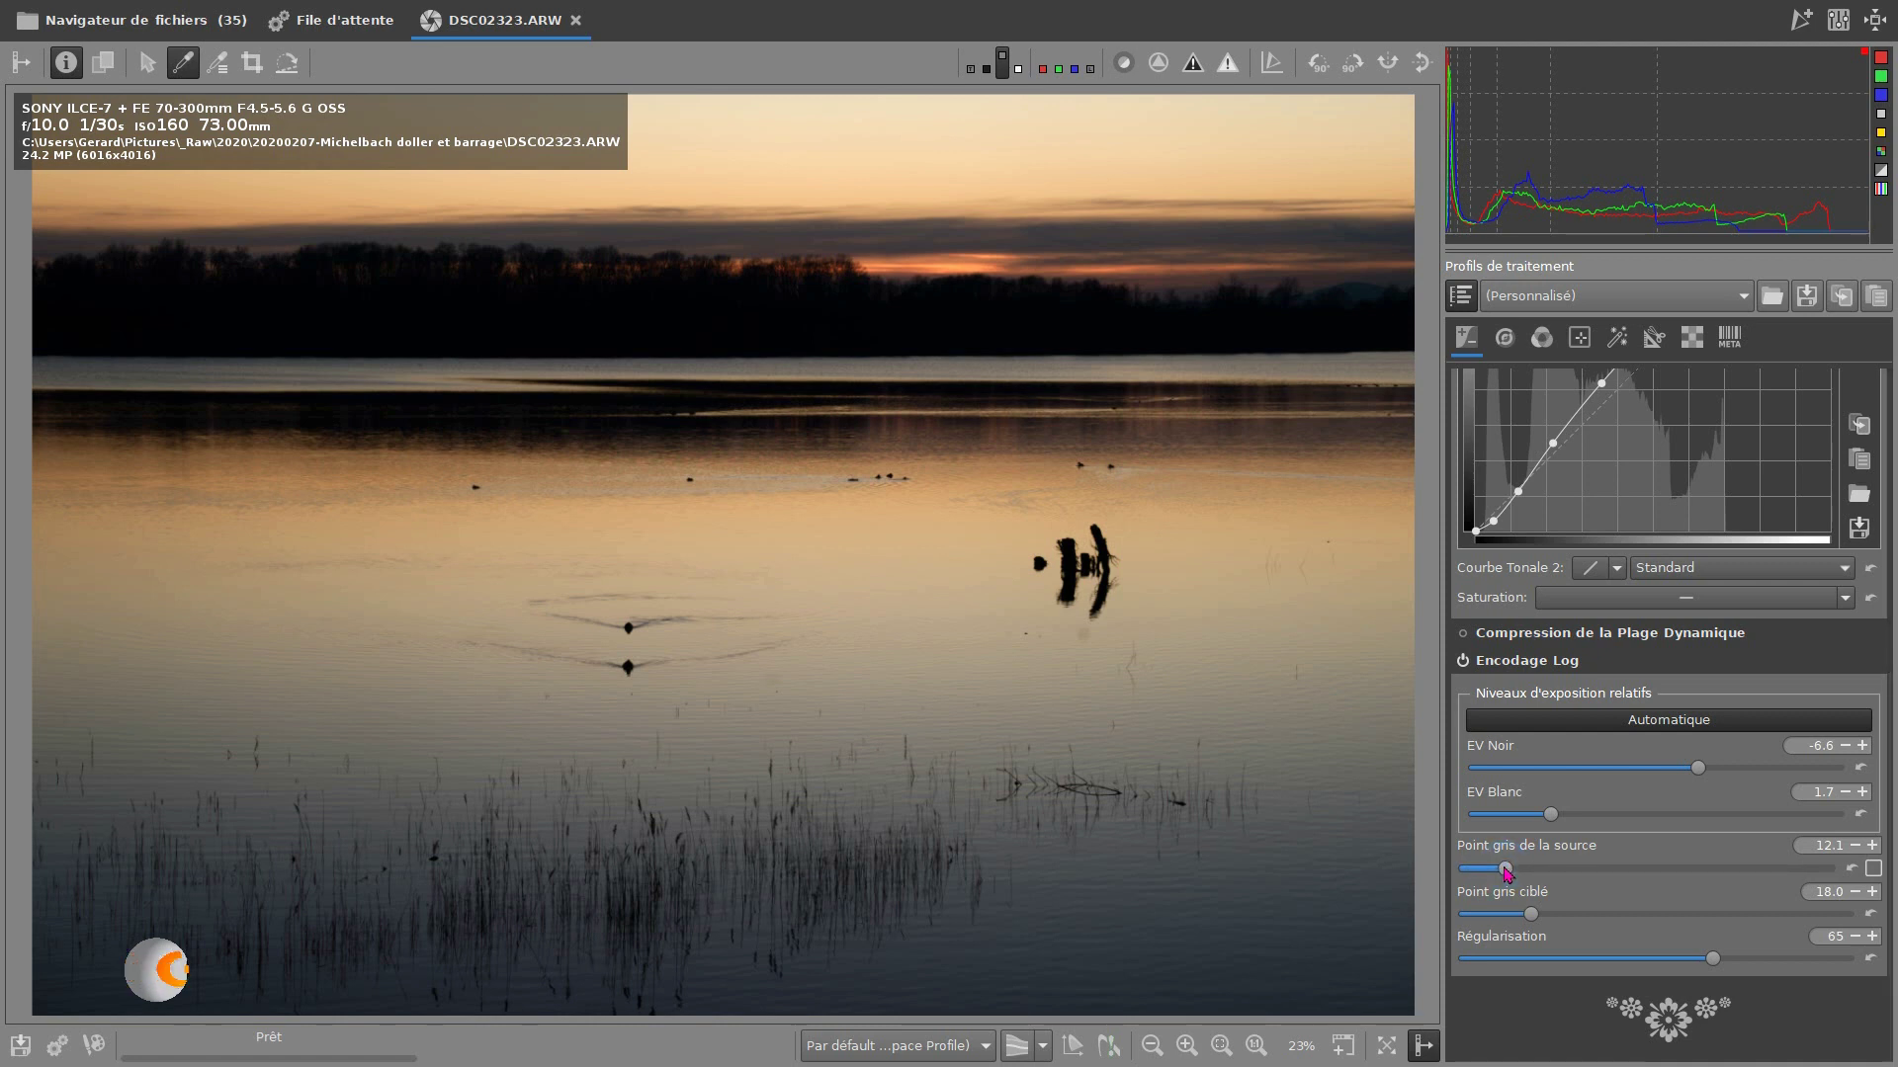
pyautogui.click(1502, 869)
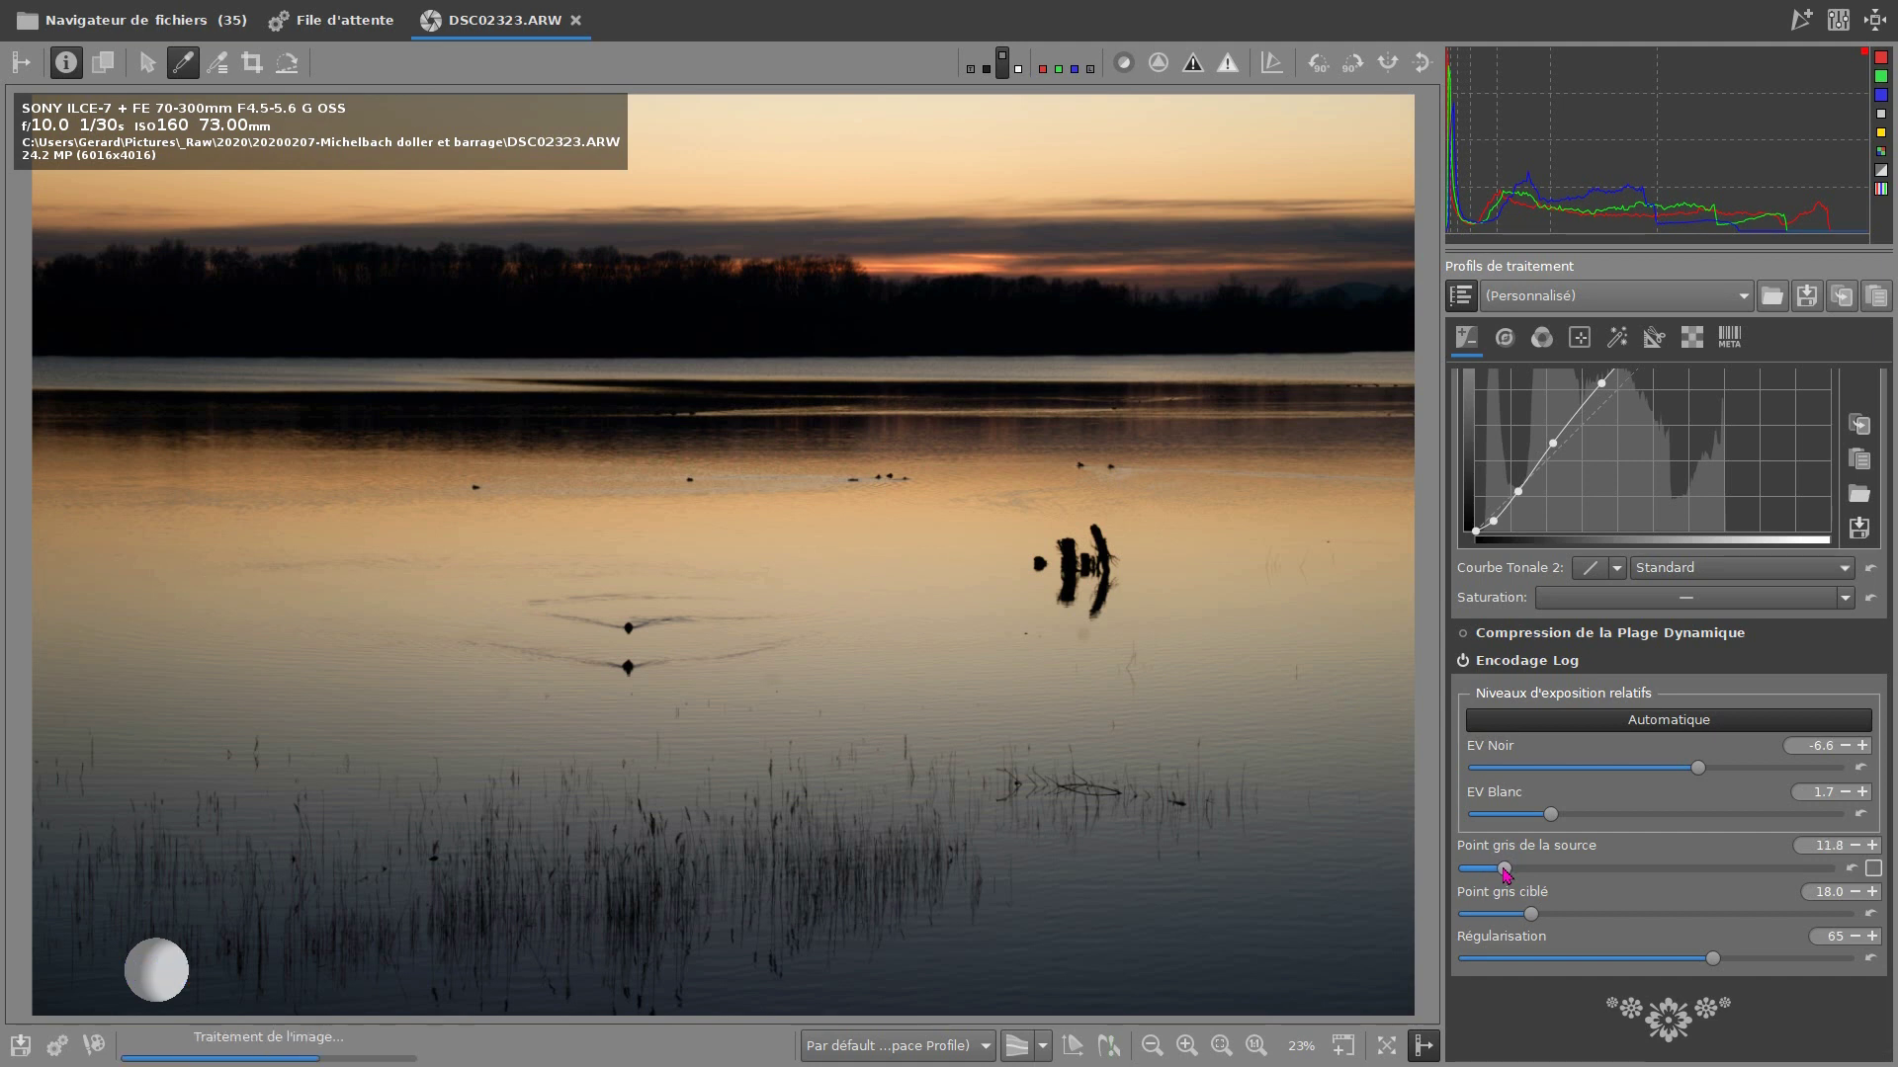
pyautogui.scroll(3, 1525, 870)
pyautogui.scroll(5, 1535, 872)
pyautogui.scroll(7, 1586, 872)
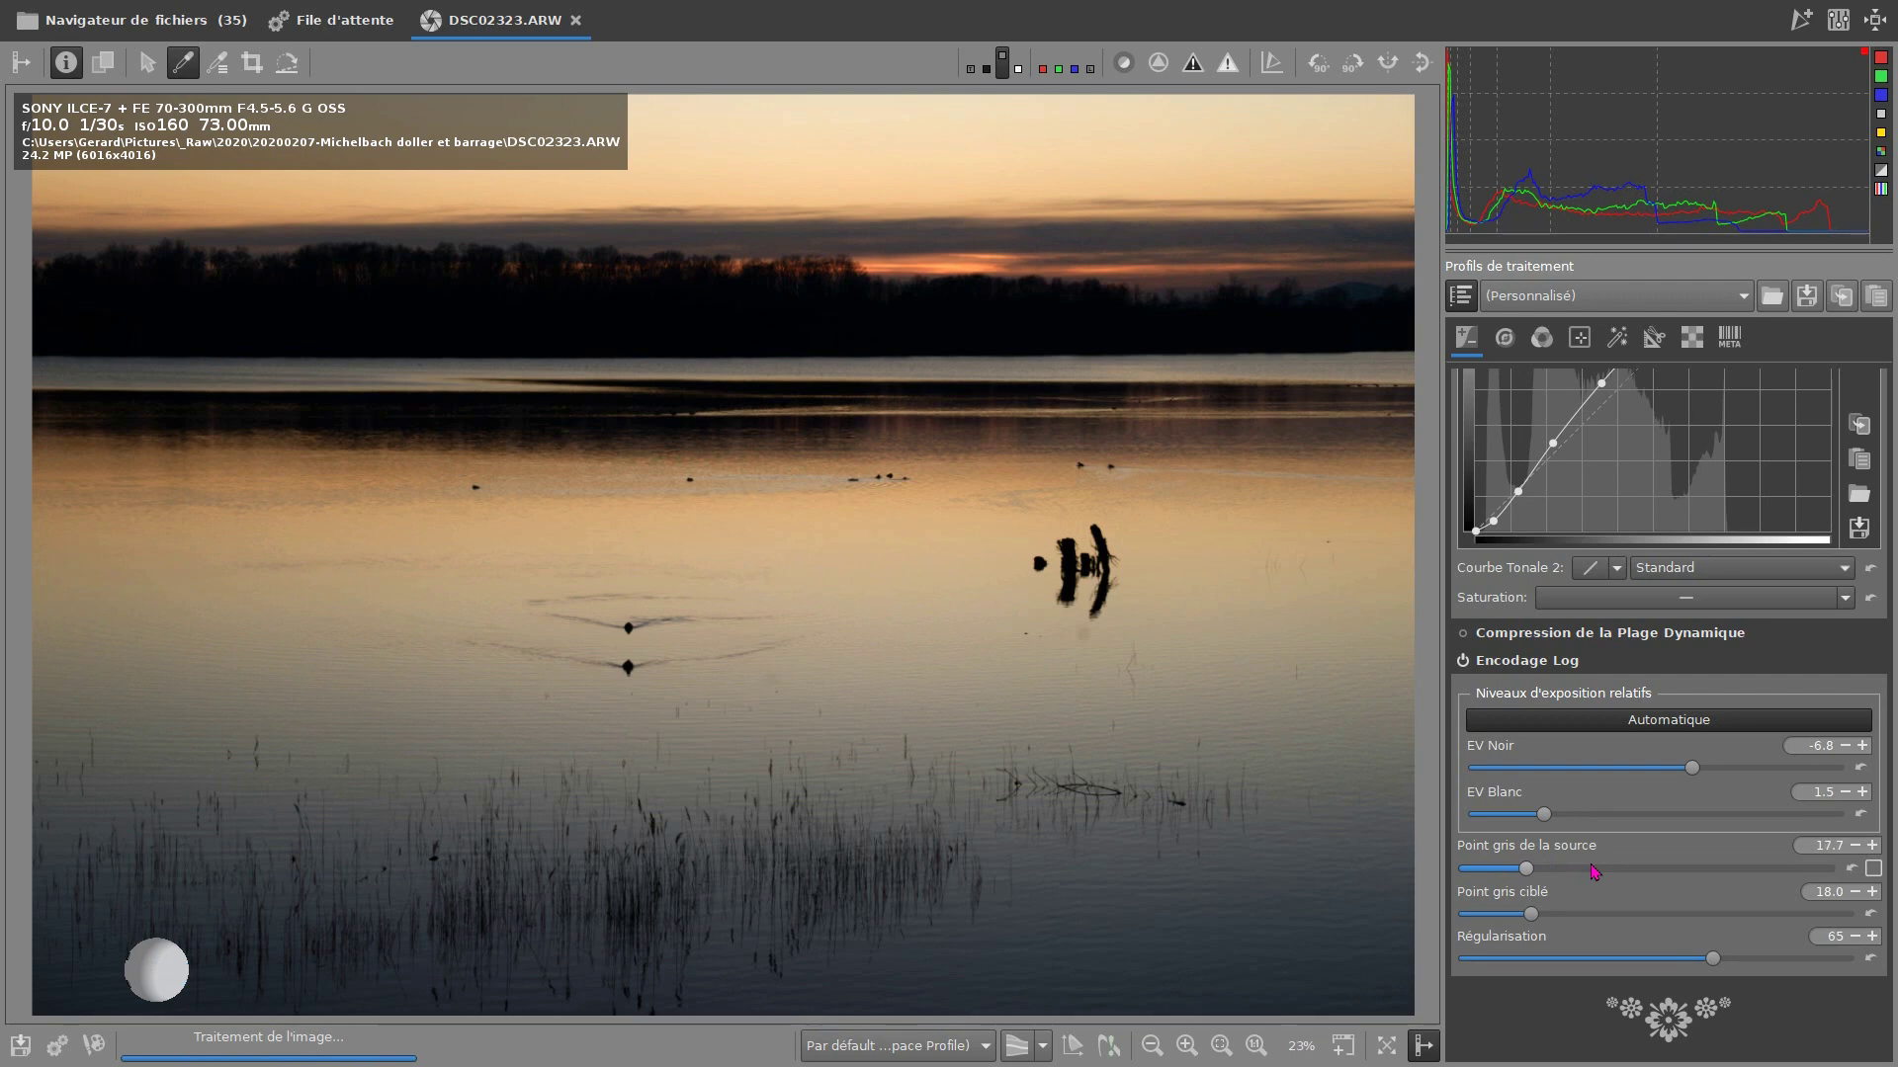
pyautogui.scroll(-1, 1603, 872)
pyautogui.scroll(-6, 1578, 867)
pyautogui.scroll(-2, 1528, 865)
pyautogui.scroll(-5, 1512, 868)
pyautogui.scroll(-3, 1496, 870)
pyautogui.scroll(-1, 1482, 871)
pyautogui.scroll(-4, 1478, 872)
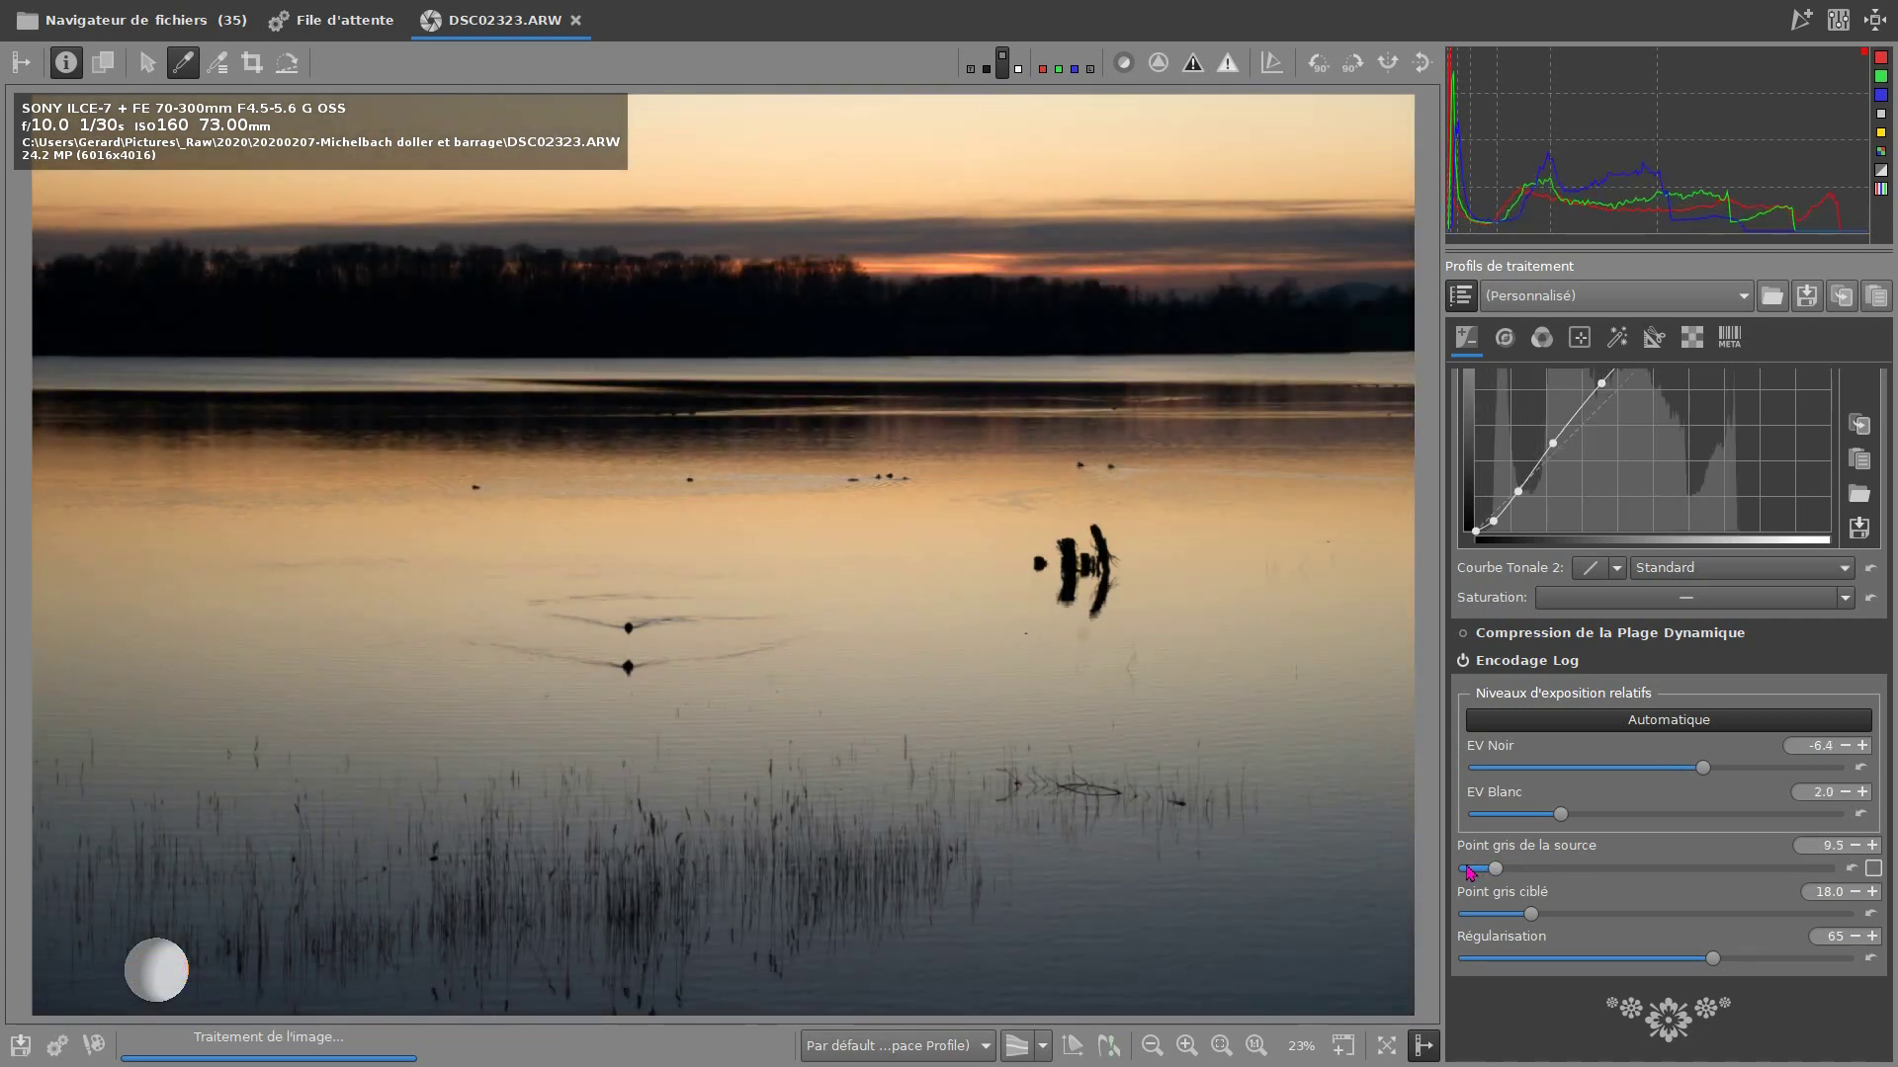
pyautogui.scroll(-5, 1476, 874)
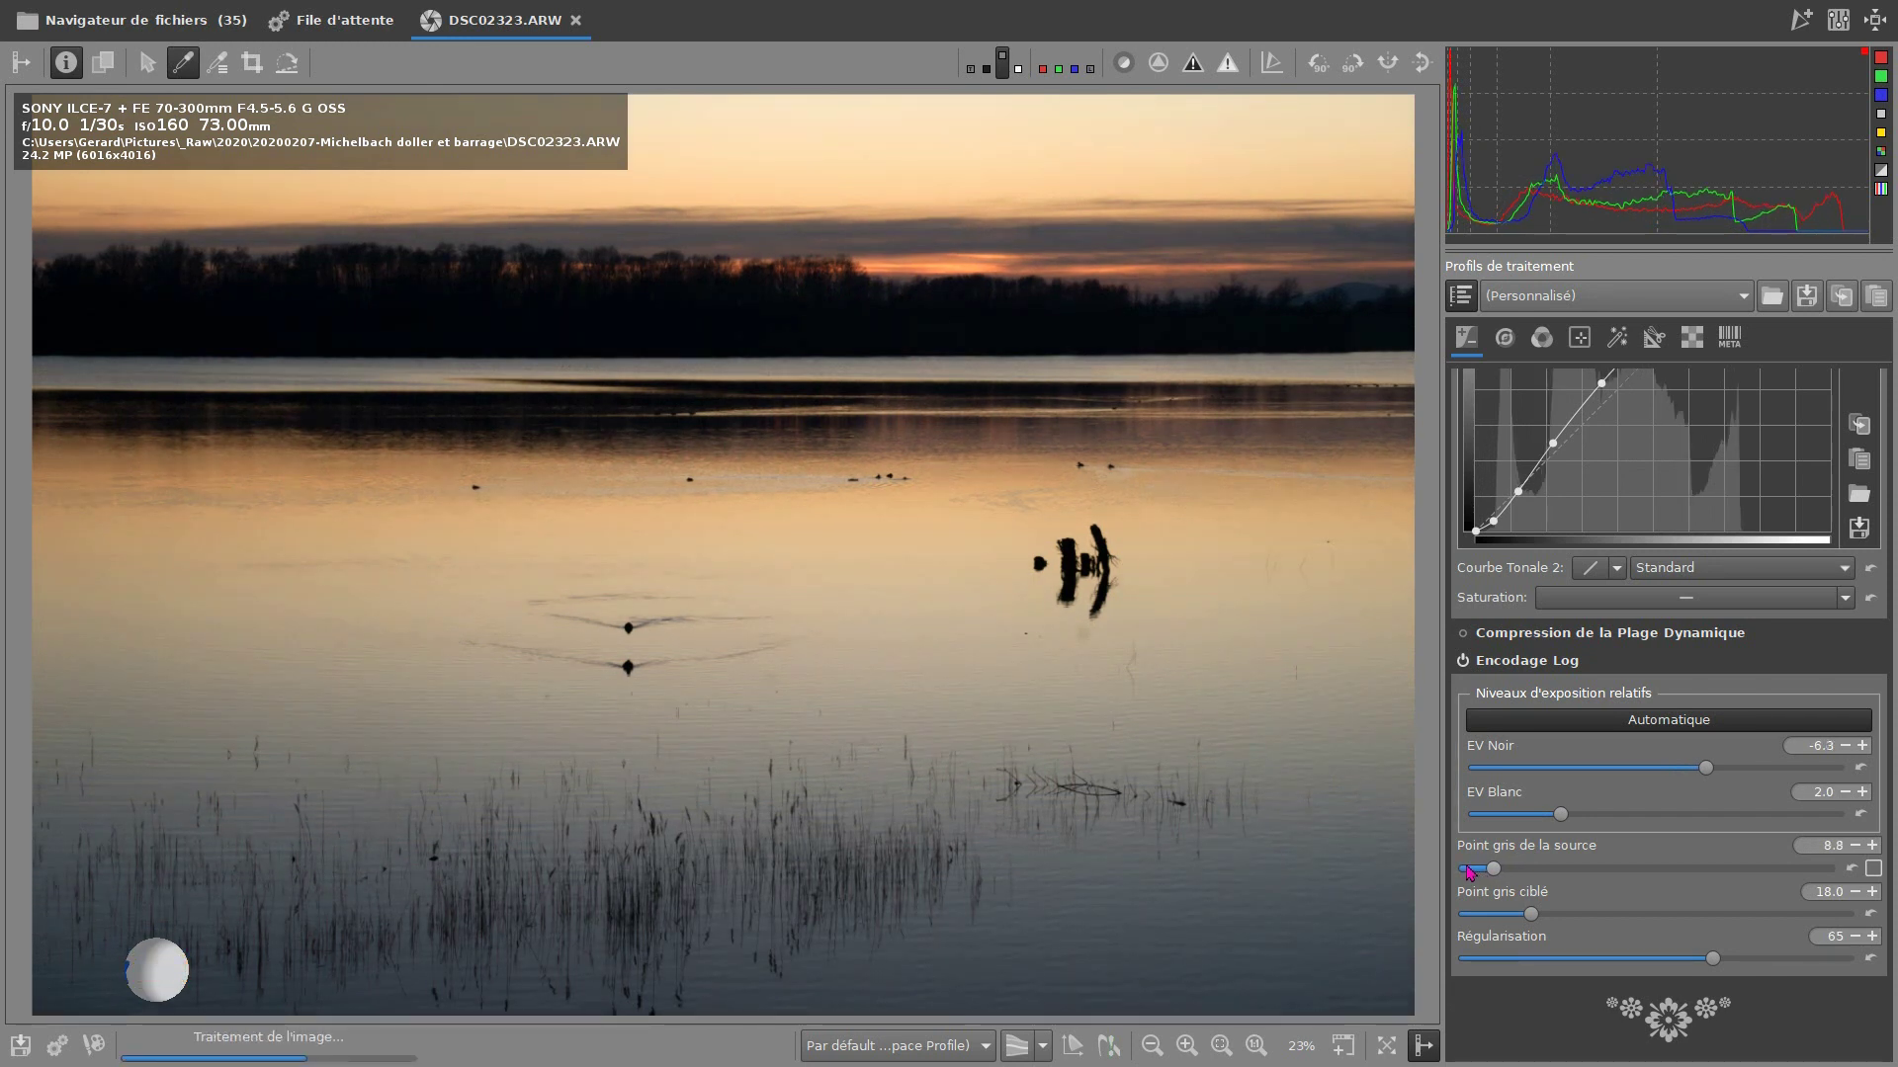
pyautogui.scroll(-1, 1473, 871)
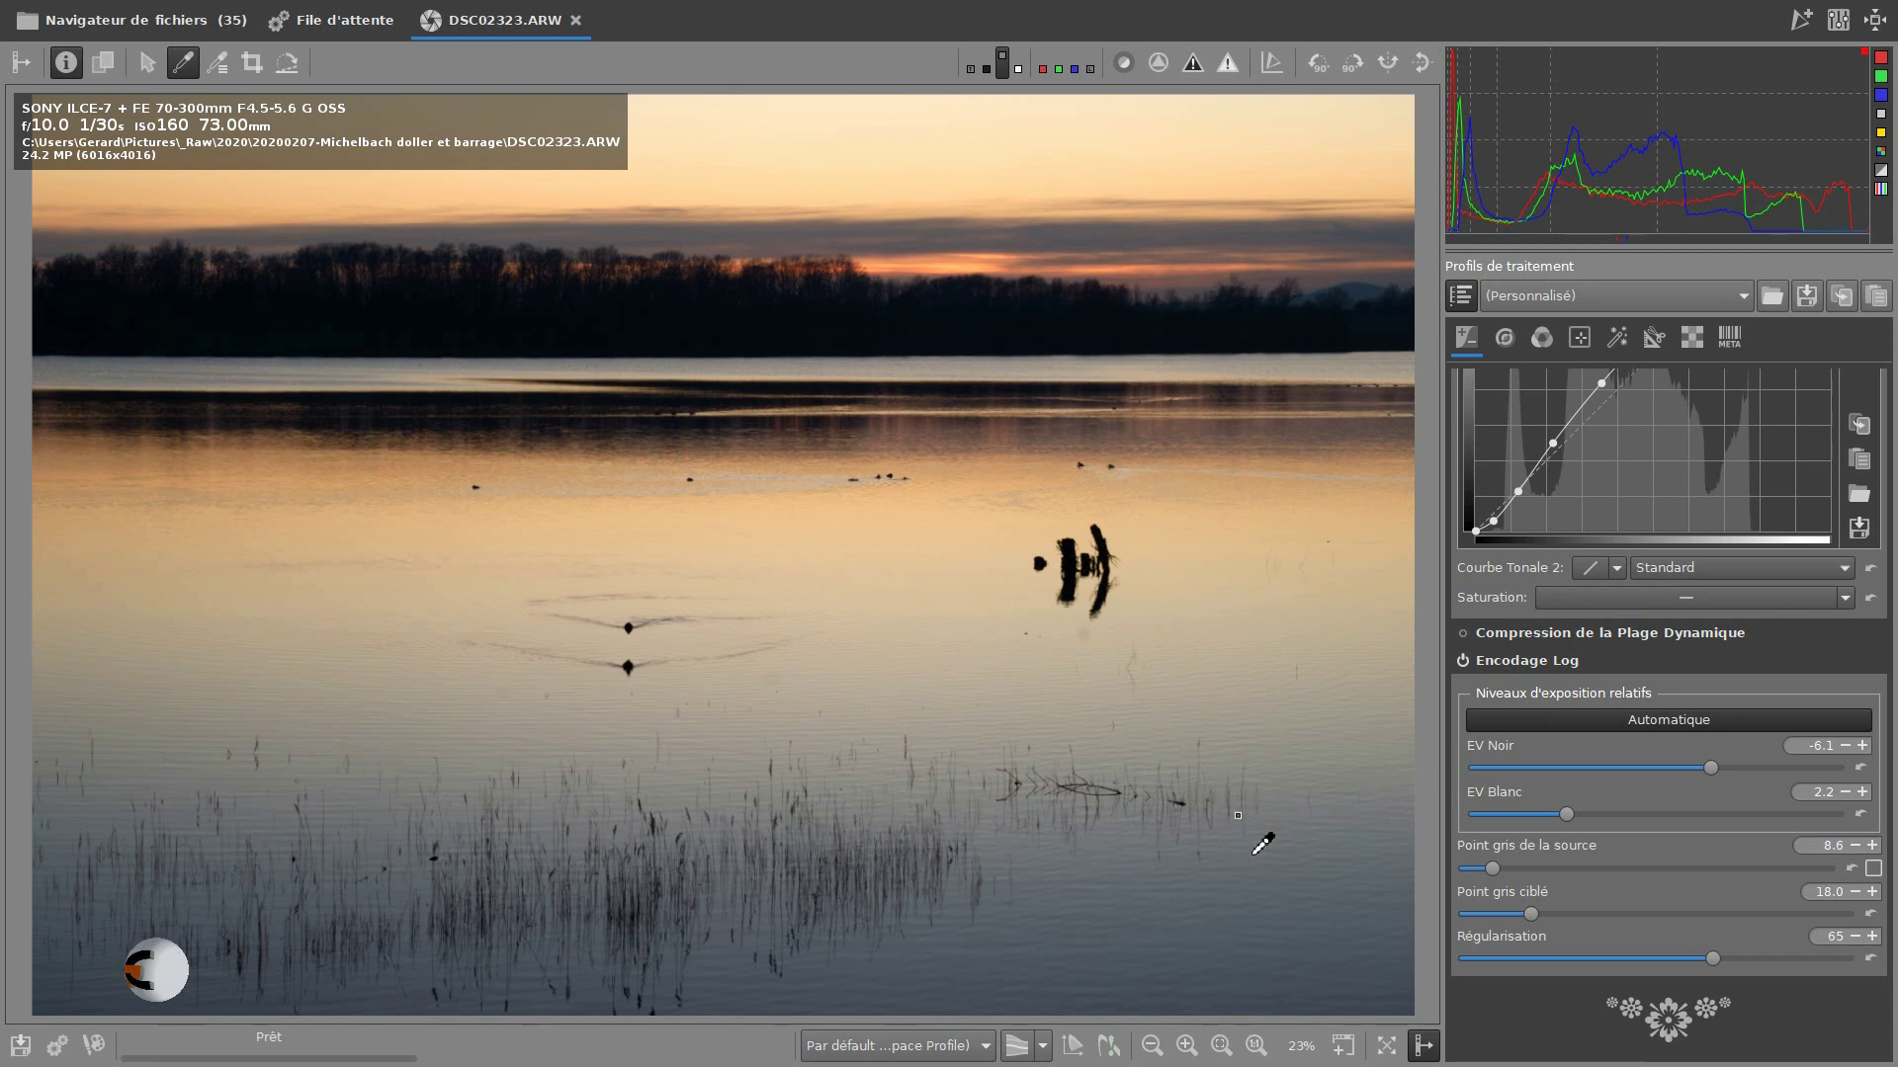
# Enable the tone equalizer (Egaliseur Tonal), try strongly lifted shadows, and set Ombres to 25
pyautogui.scroll(10, 1626, 815)
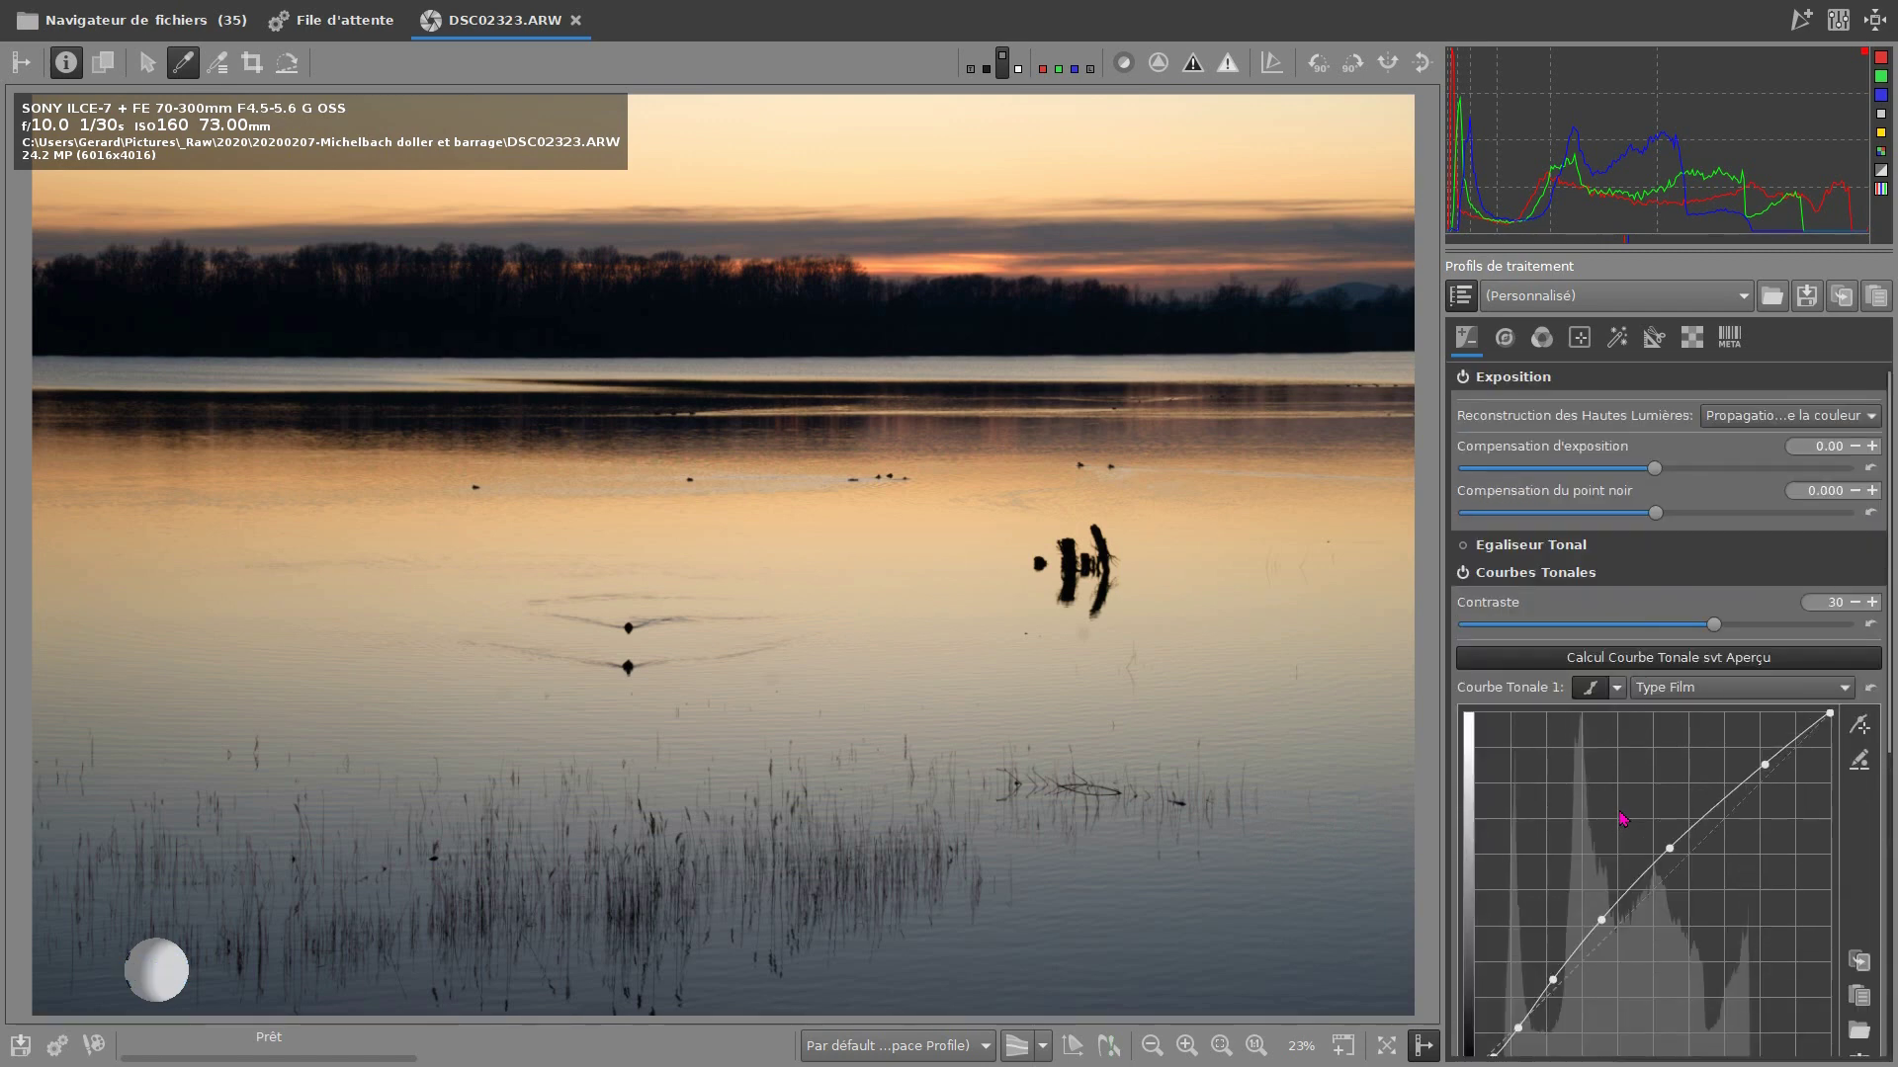
pyautogui.click(1463, 545)
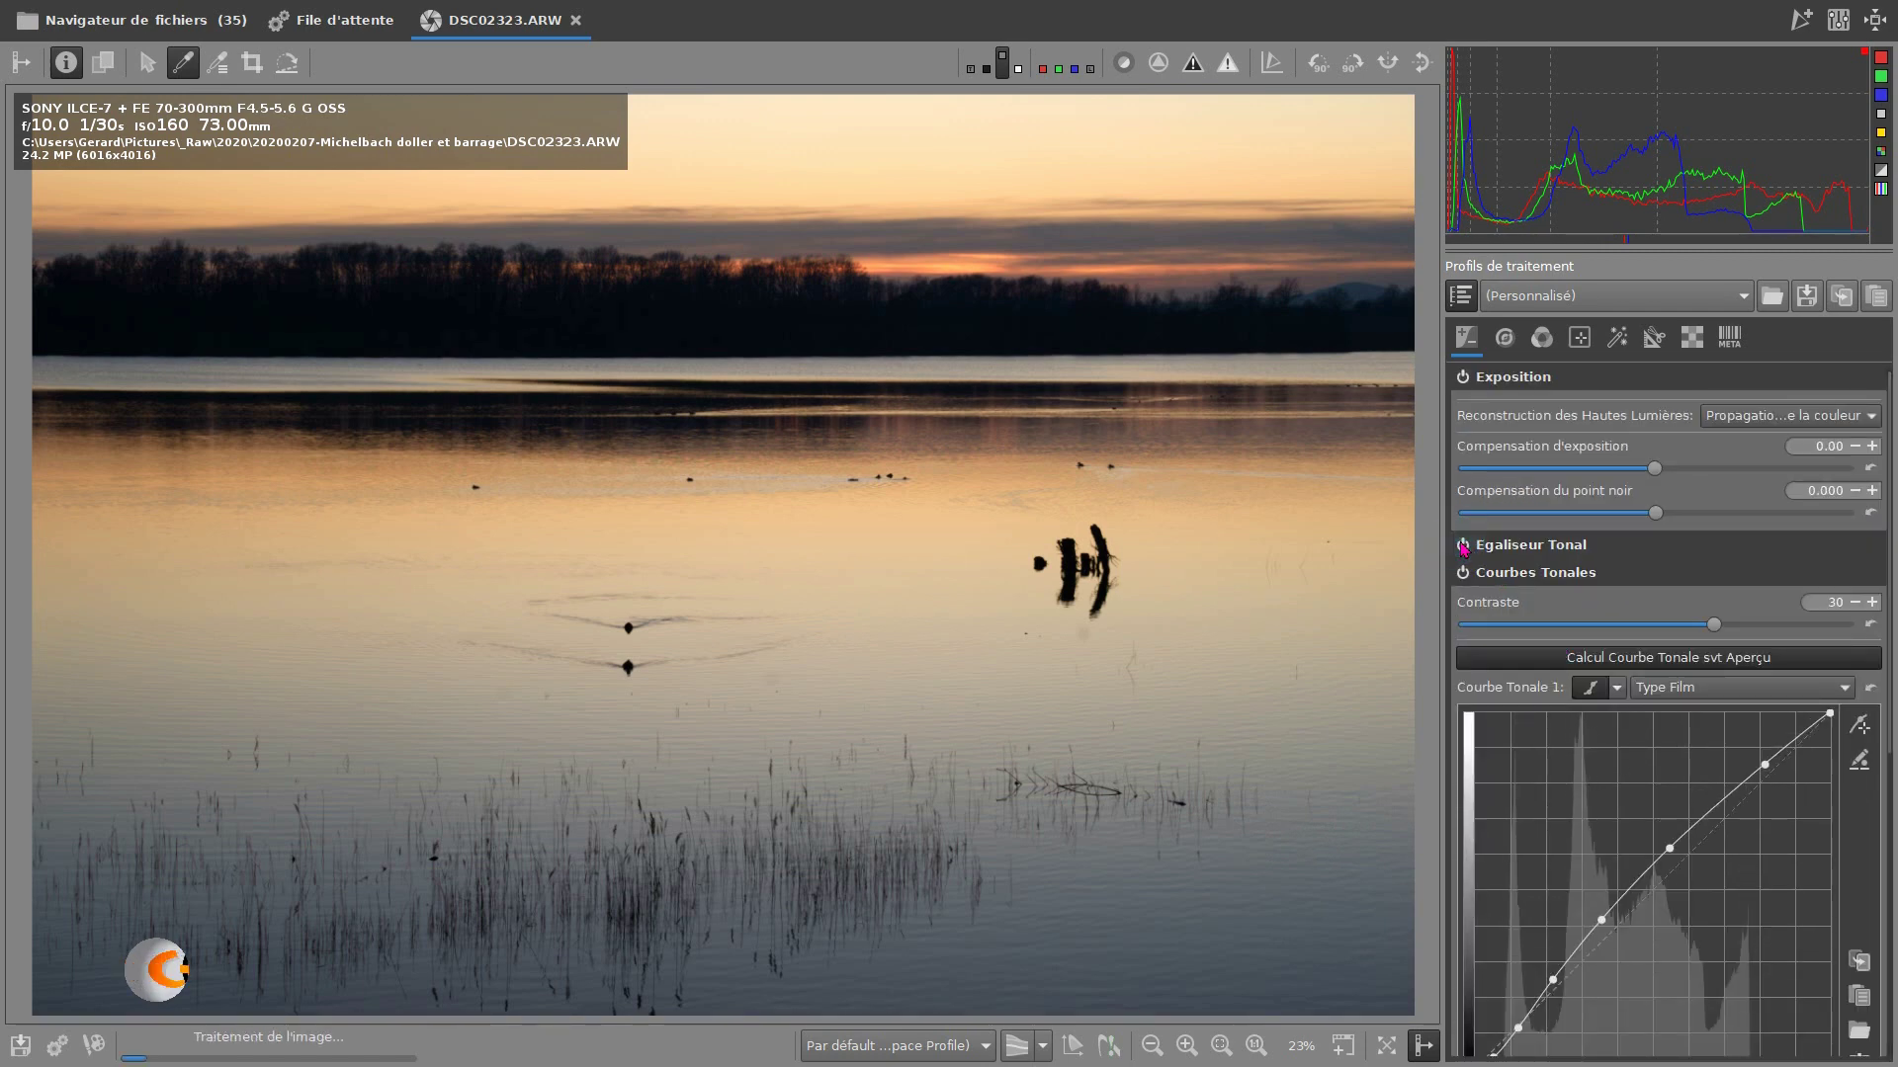
pyautogui.click(1536, 550)
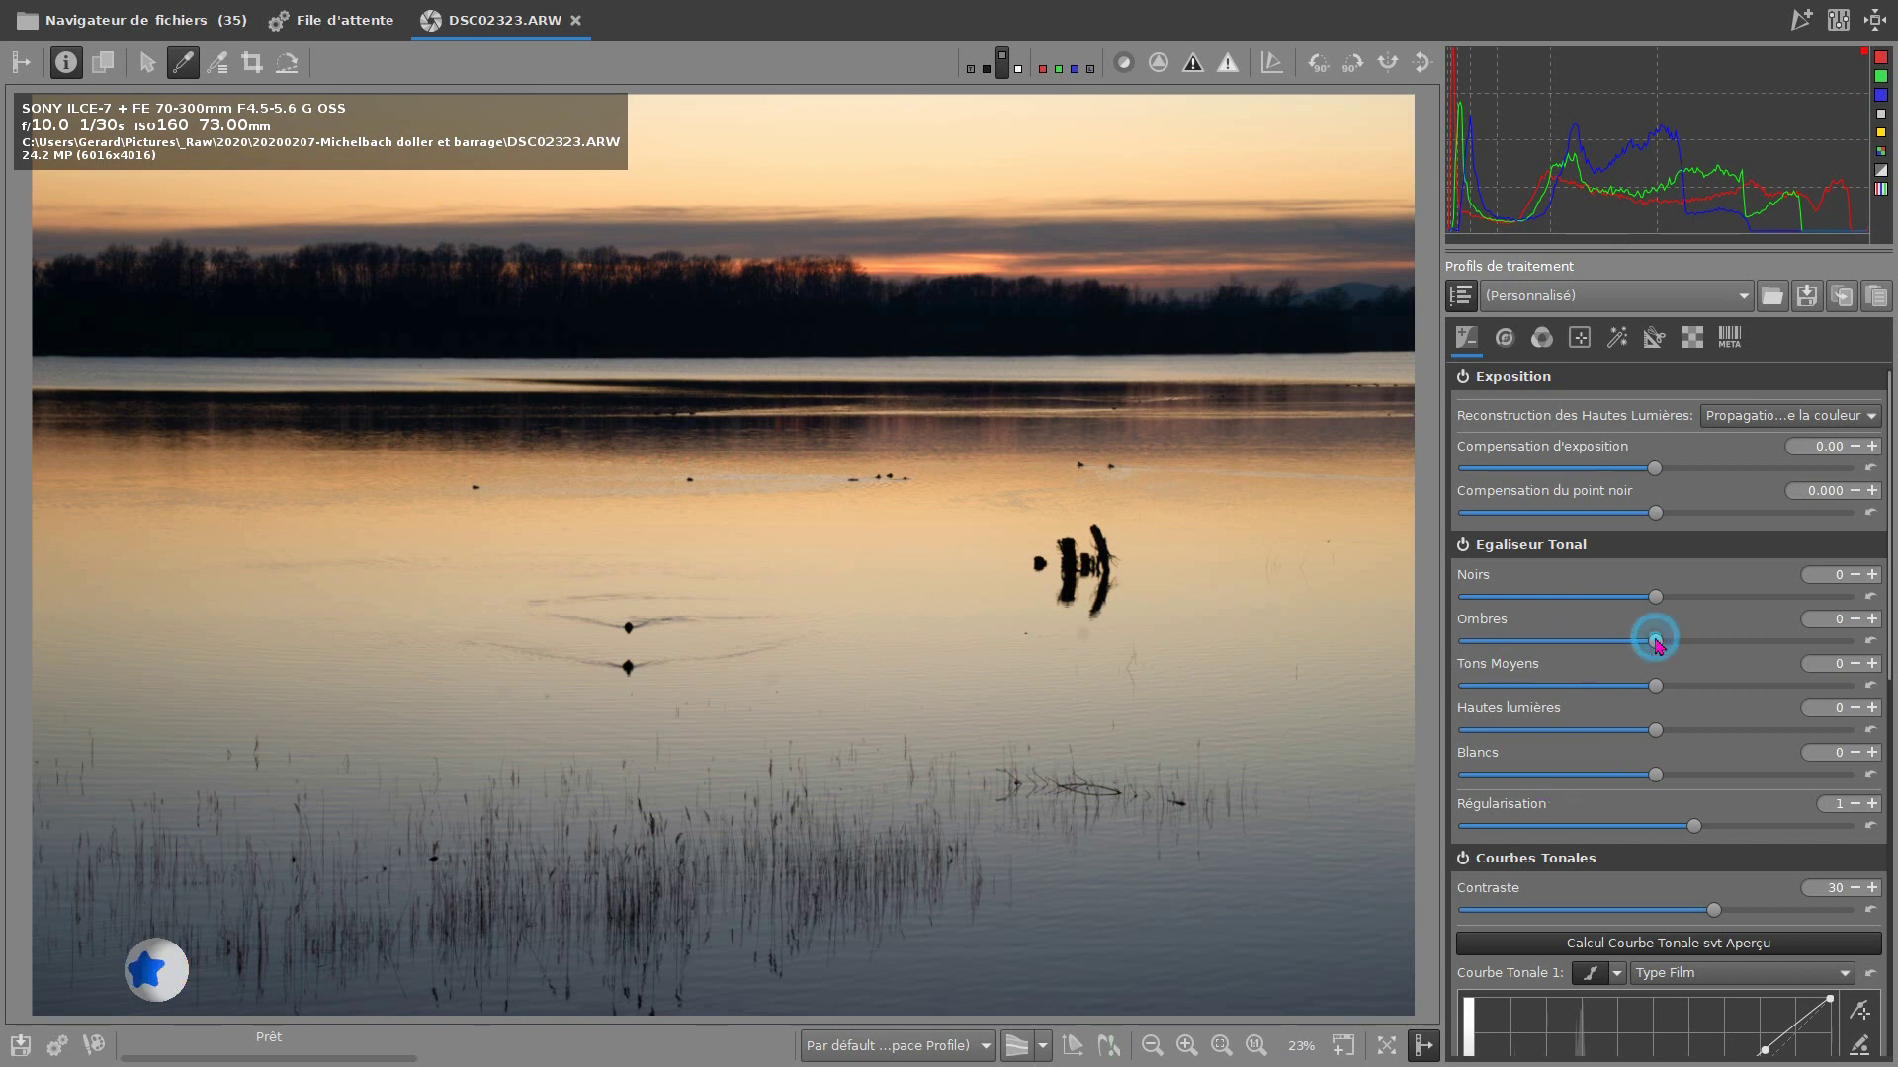
pyautogui.moveTo(1658, 644); pyautogui.dragTo(1788, 650)
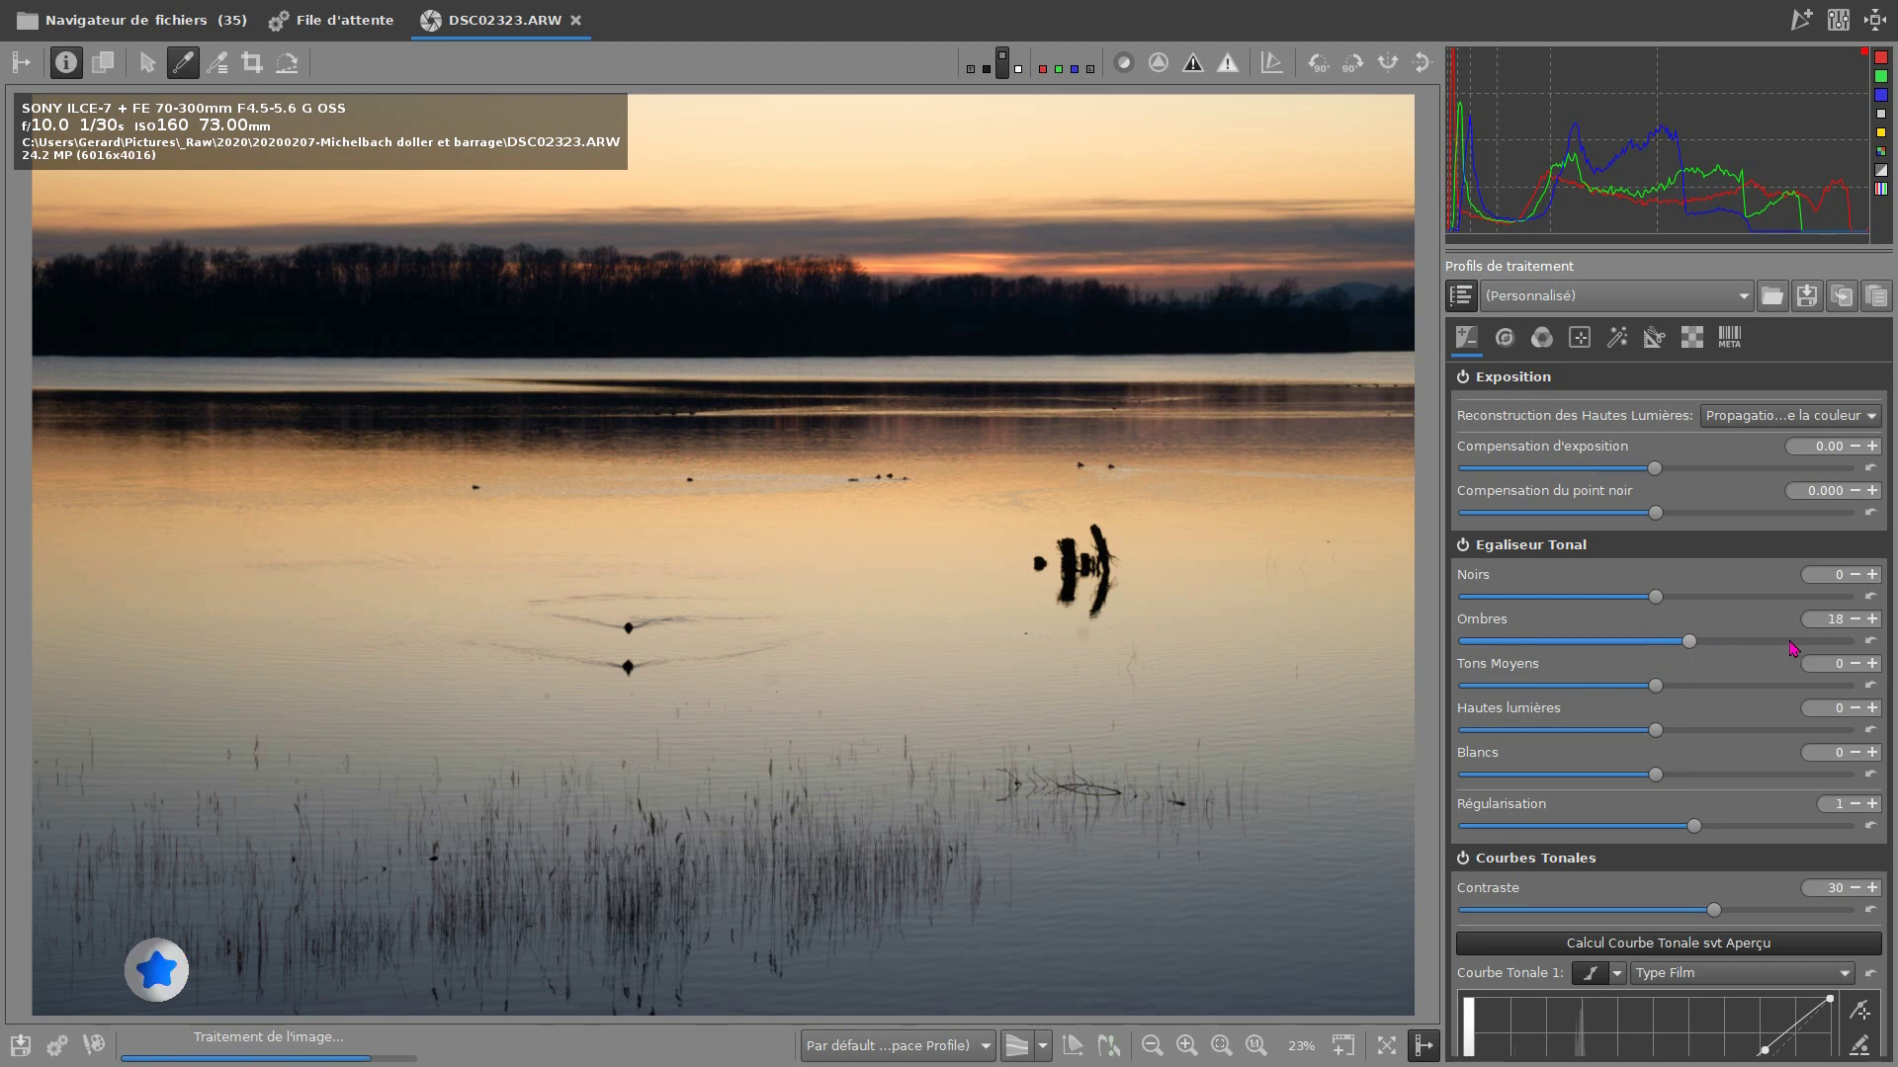
pyautogui.click(1688, 644)
pyautogui.moveTo(1688, 643); pyautogui.dragTo(1779, 642)
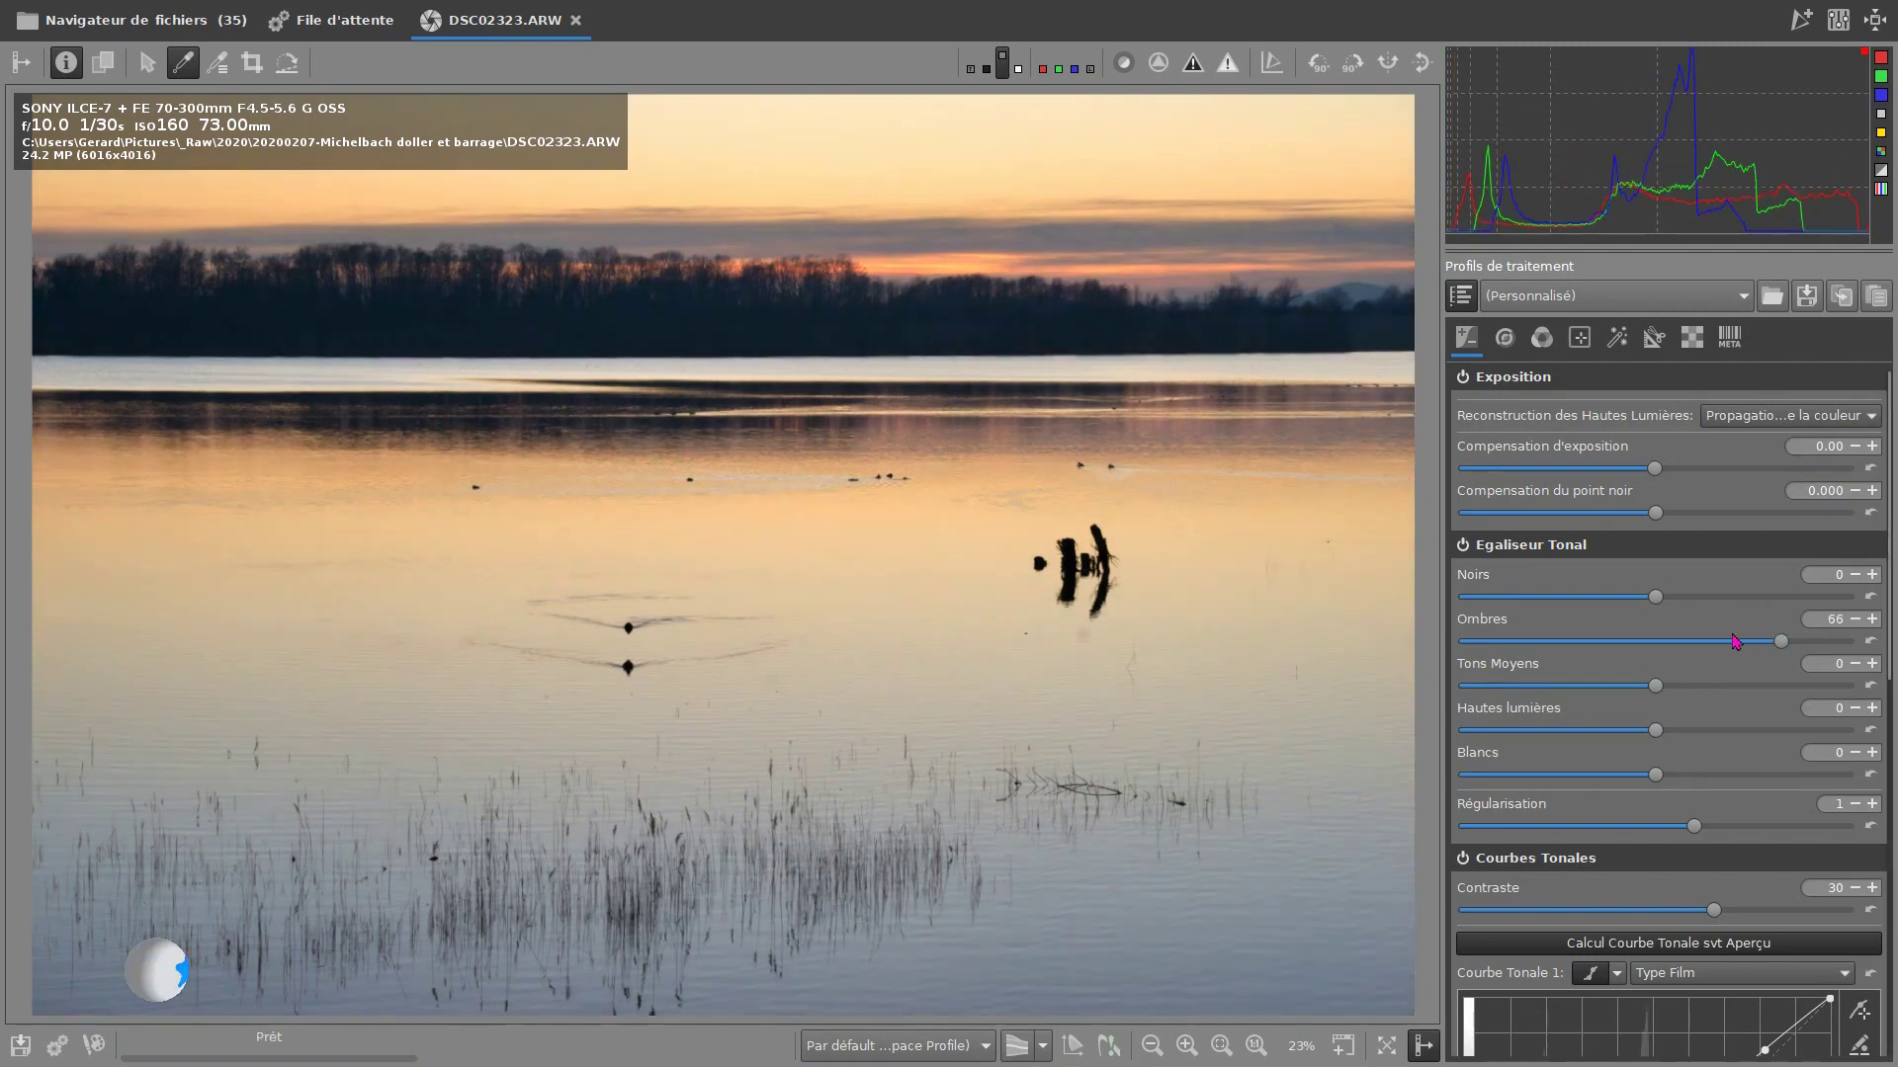
pyautogui.moveTo(1781, 642); pyautogui.dragTo(1702, 643)
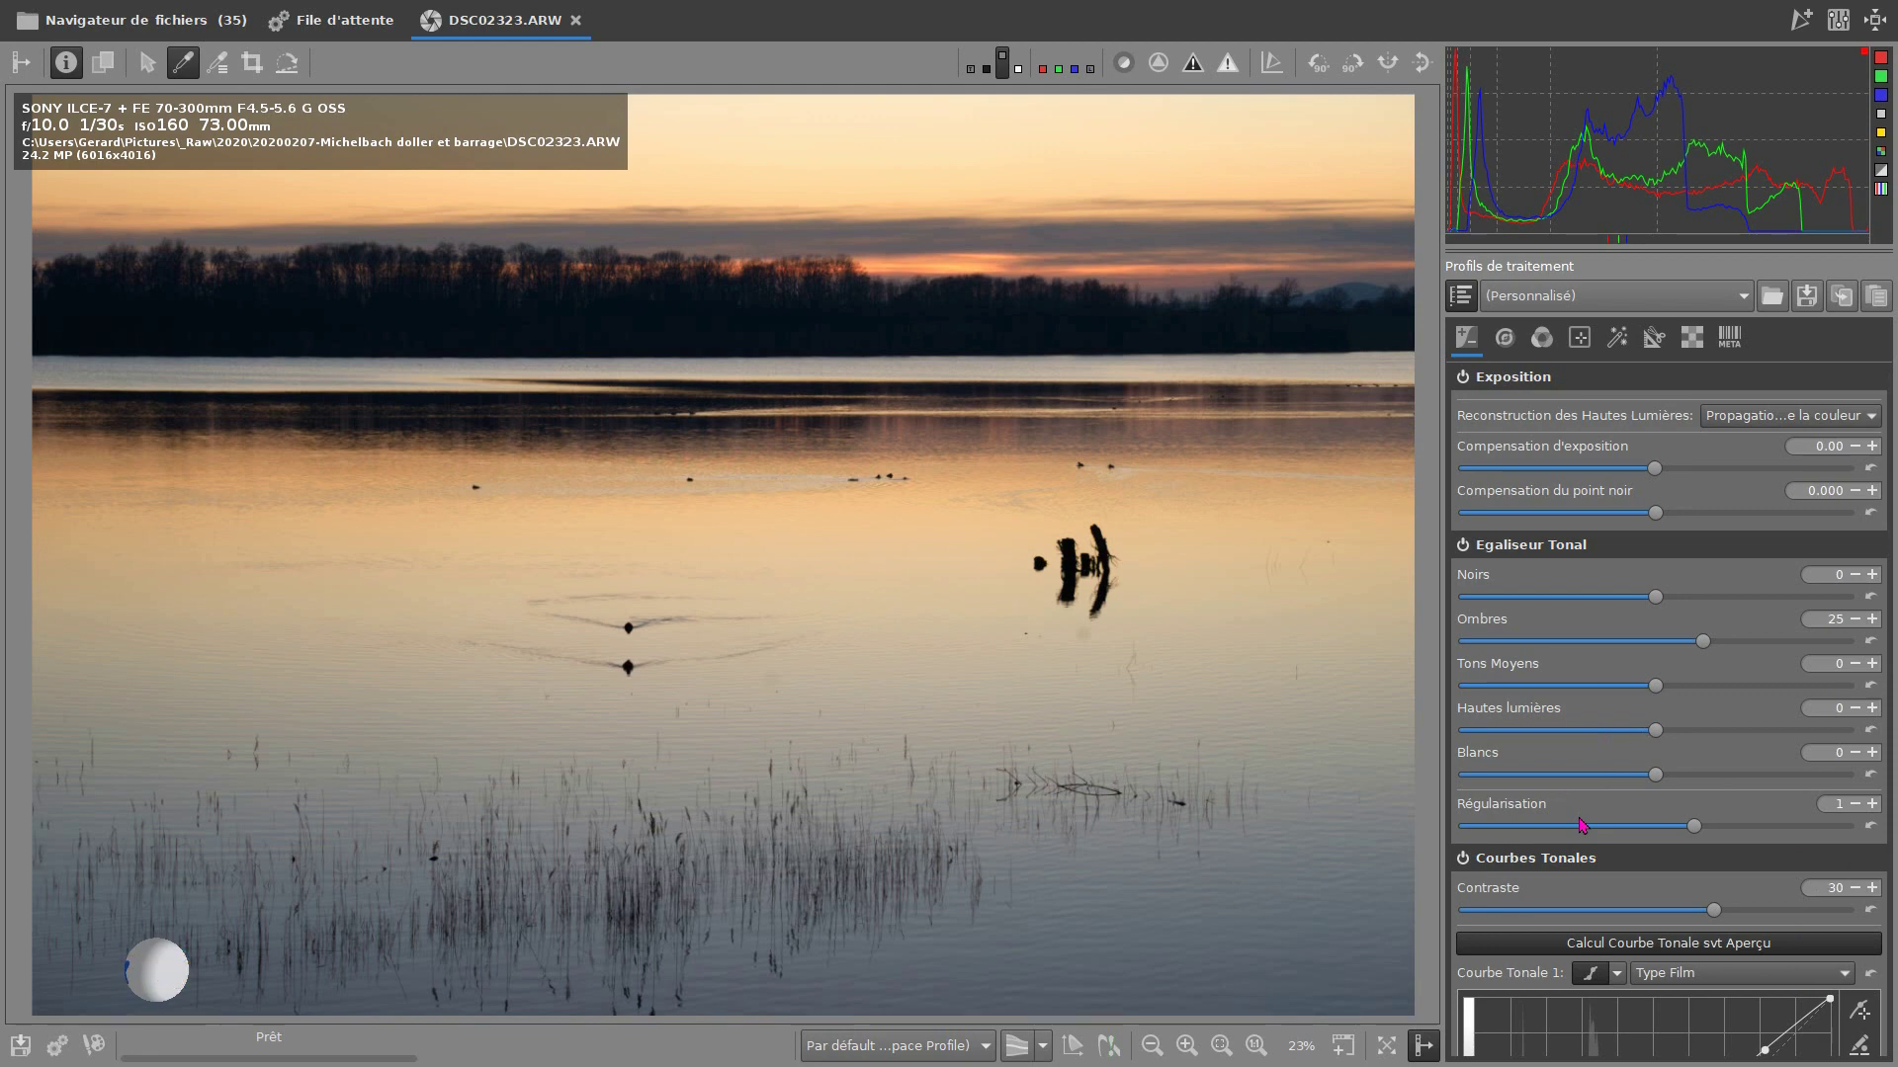
# Switch Courbe Tonale 2 to the Type Film mode and give it a Standard curve
pyautogui.scroll(-5, 1651, 729)
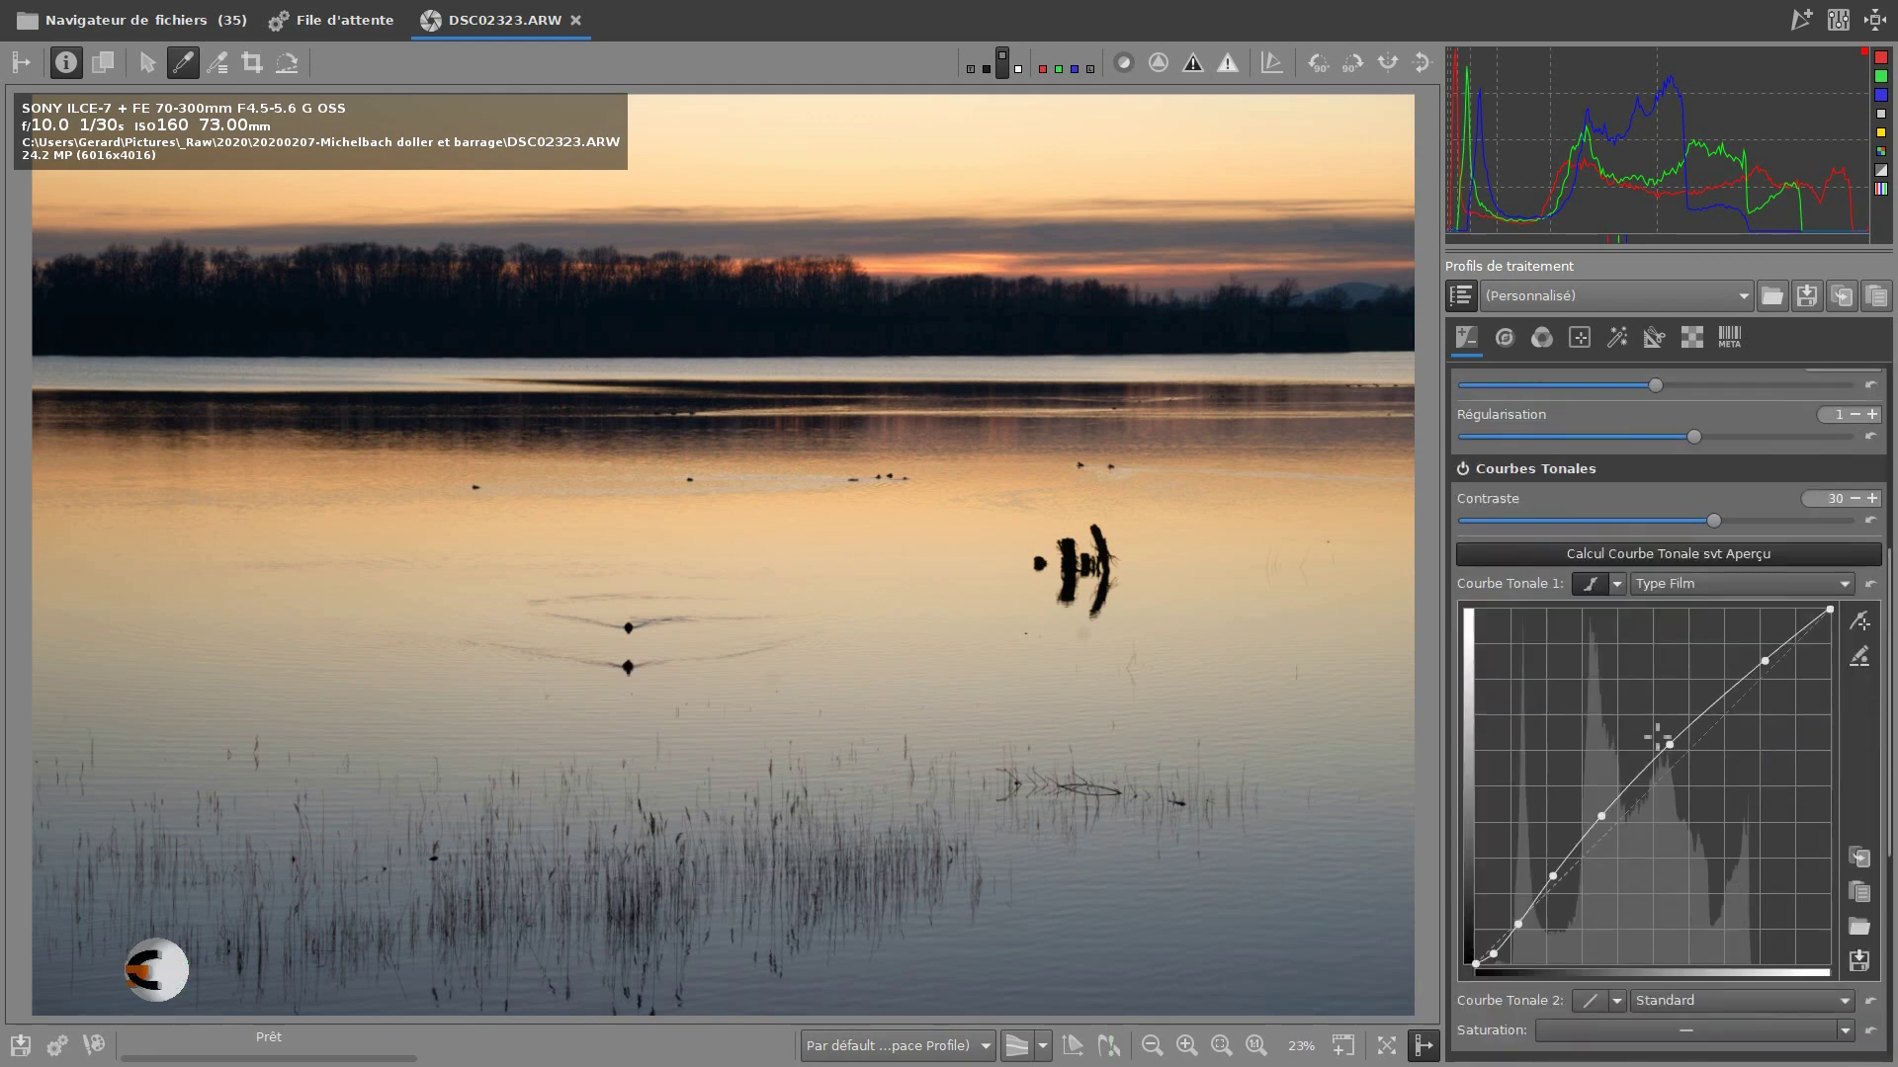
pyautogui.scroll(-4, 1660, 729)
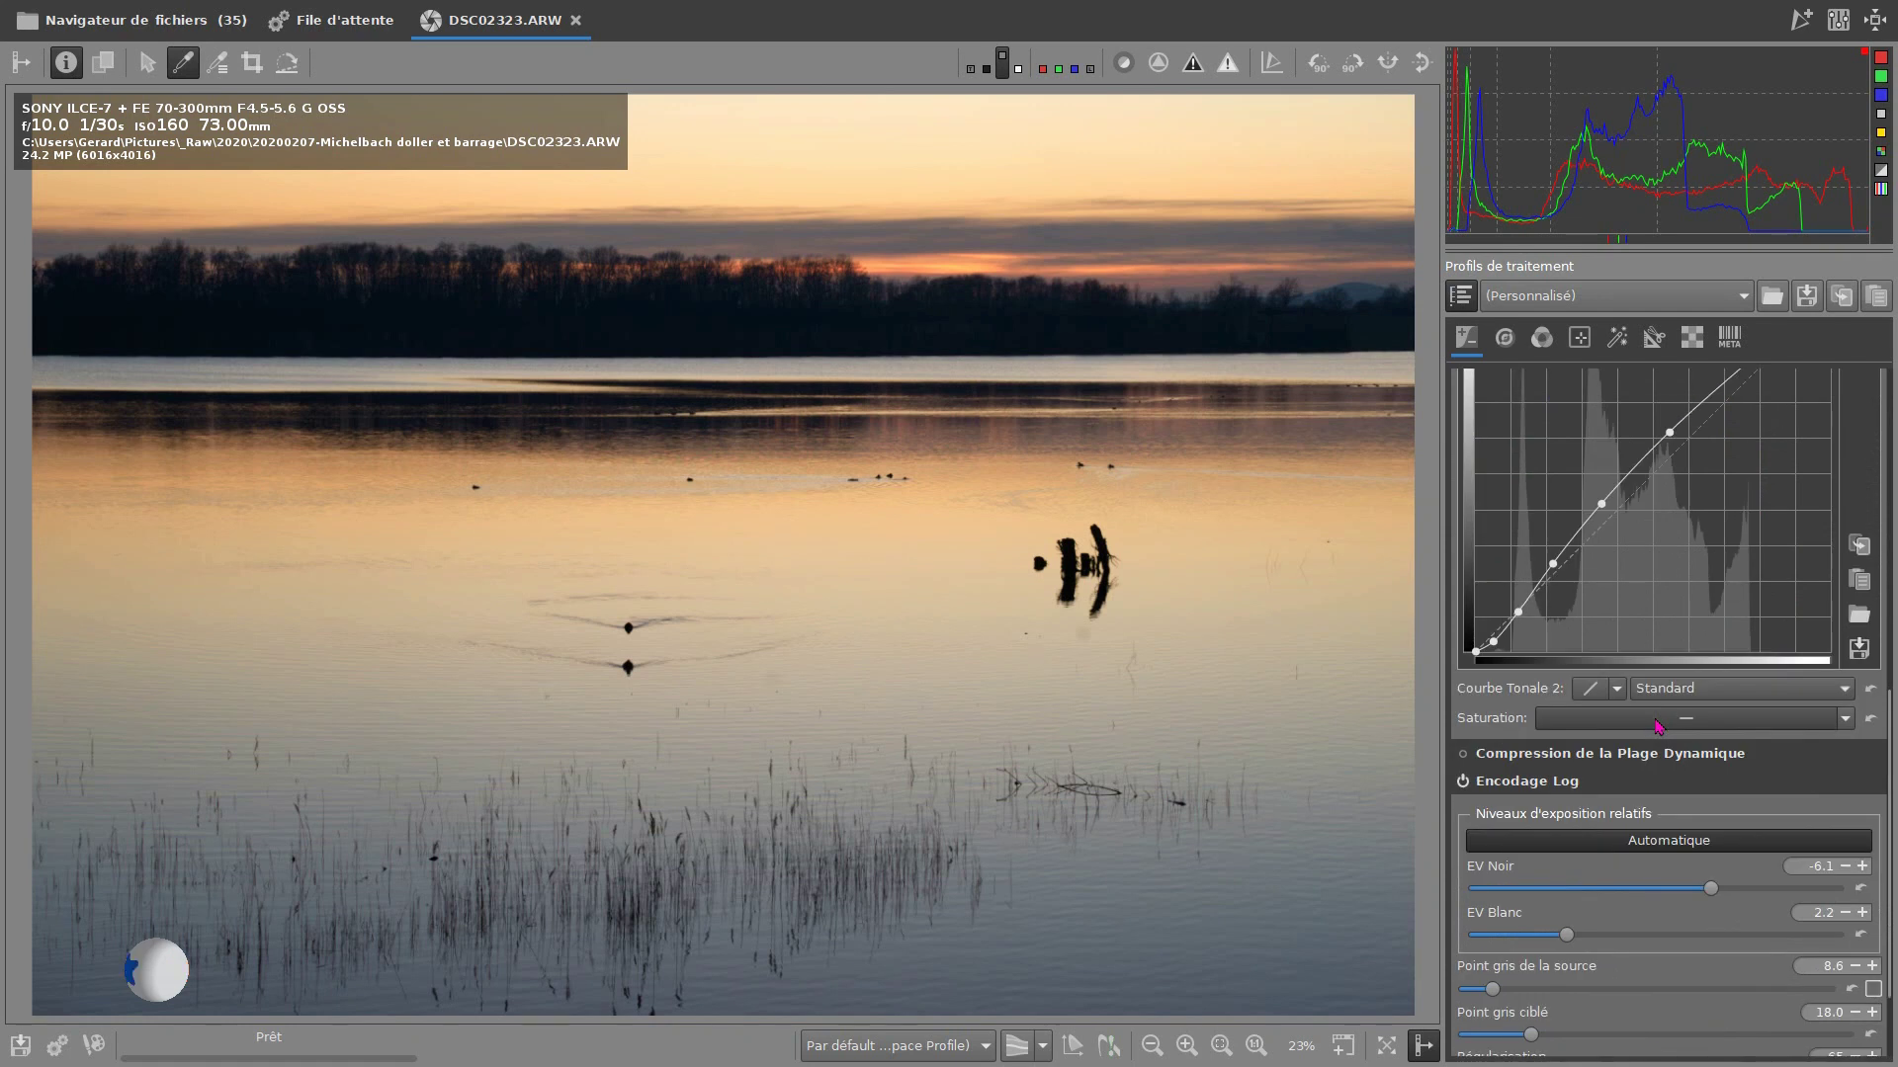
pyautogui.click(1844, 692)
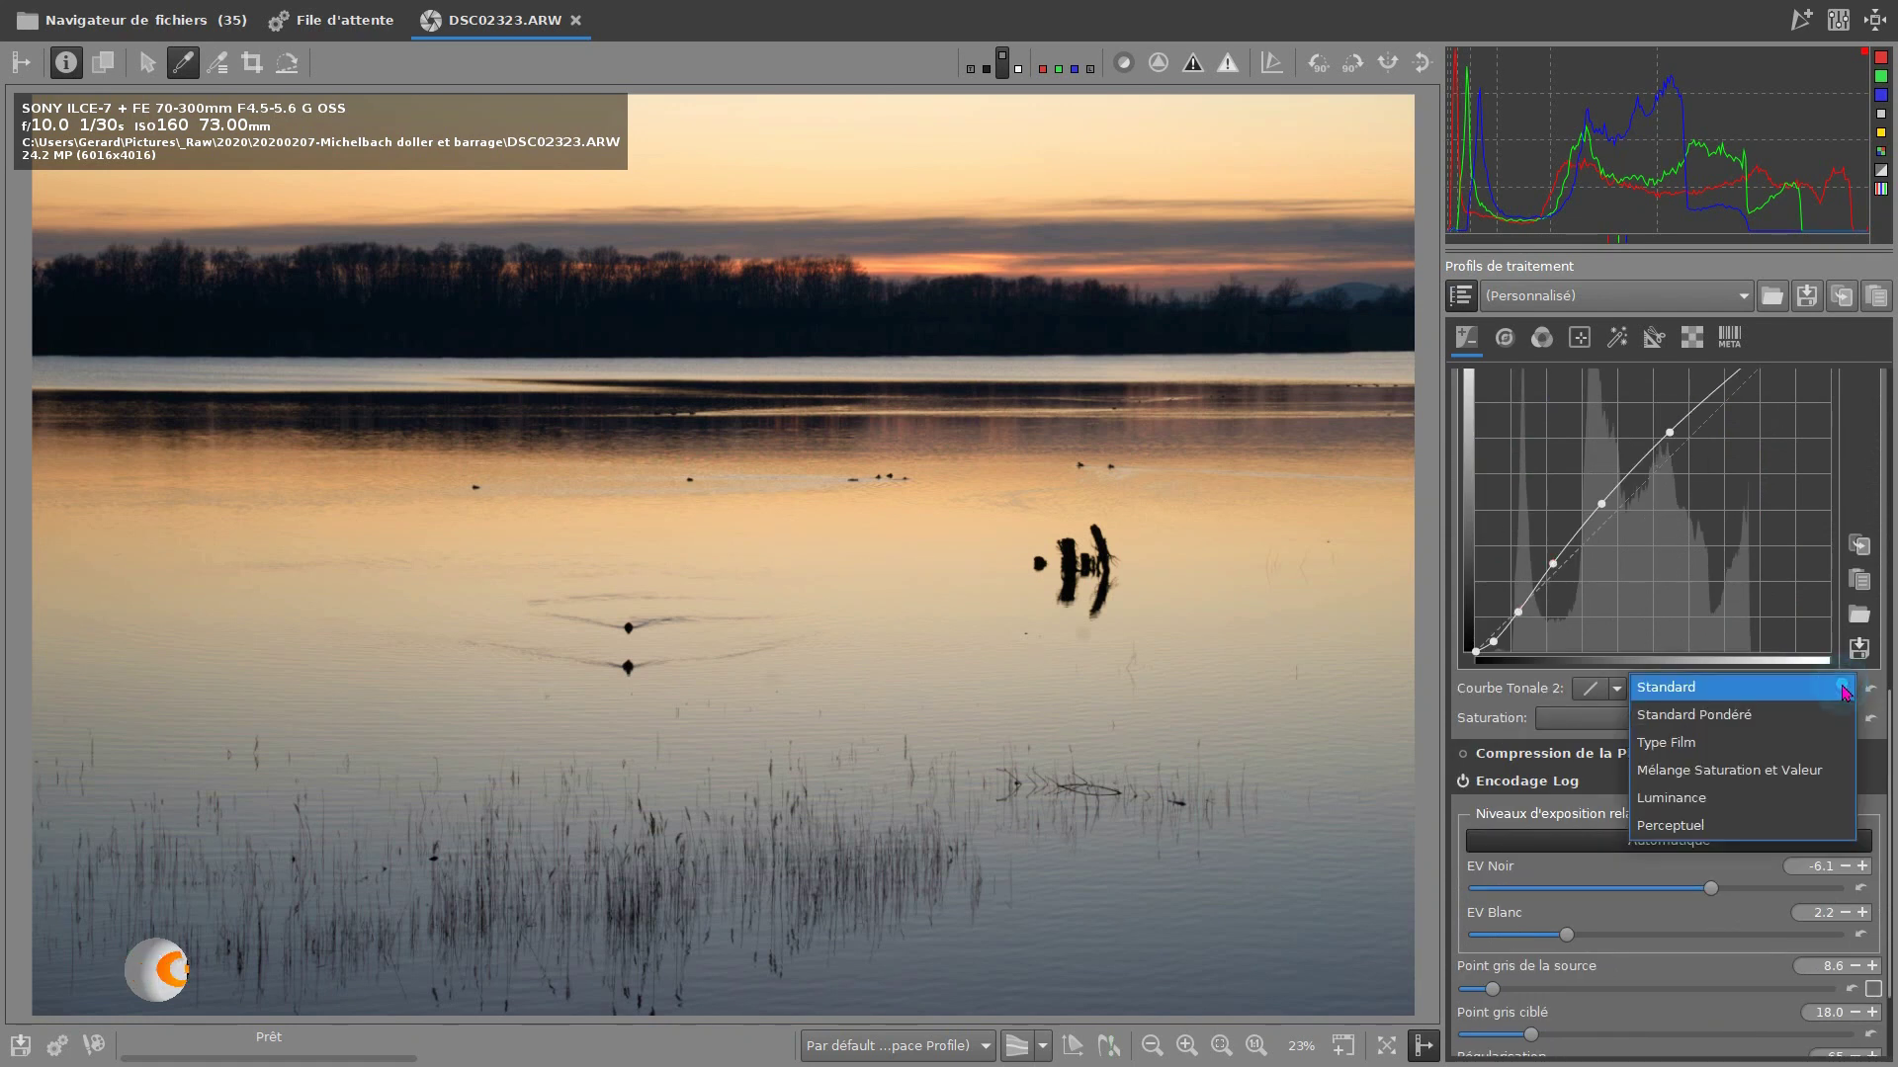
pyautogui.click(1683, 751)
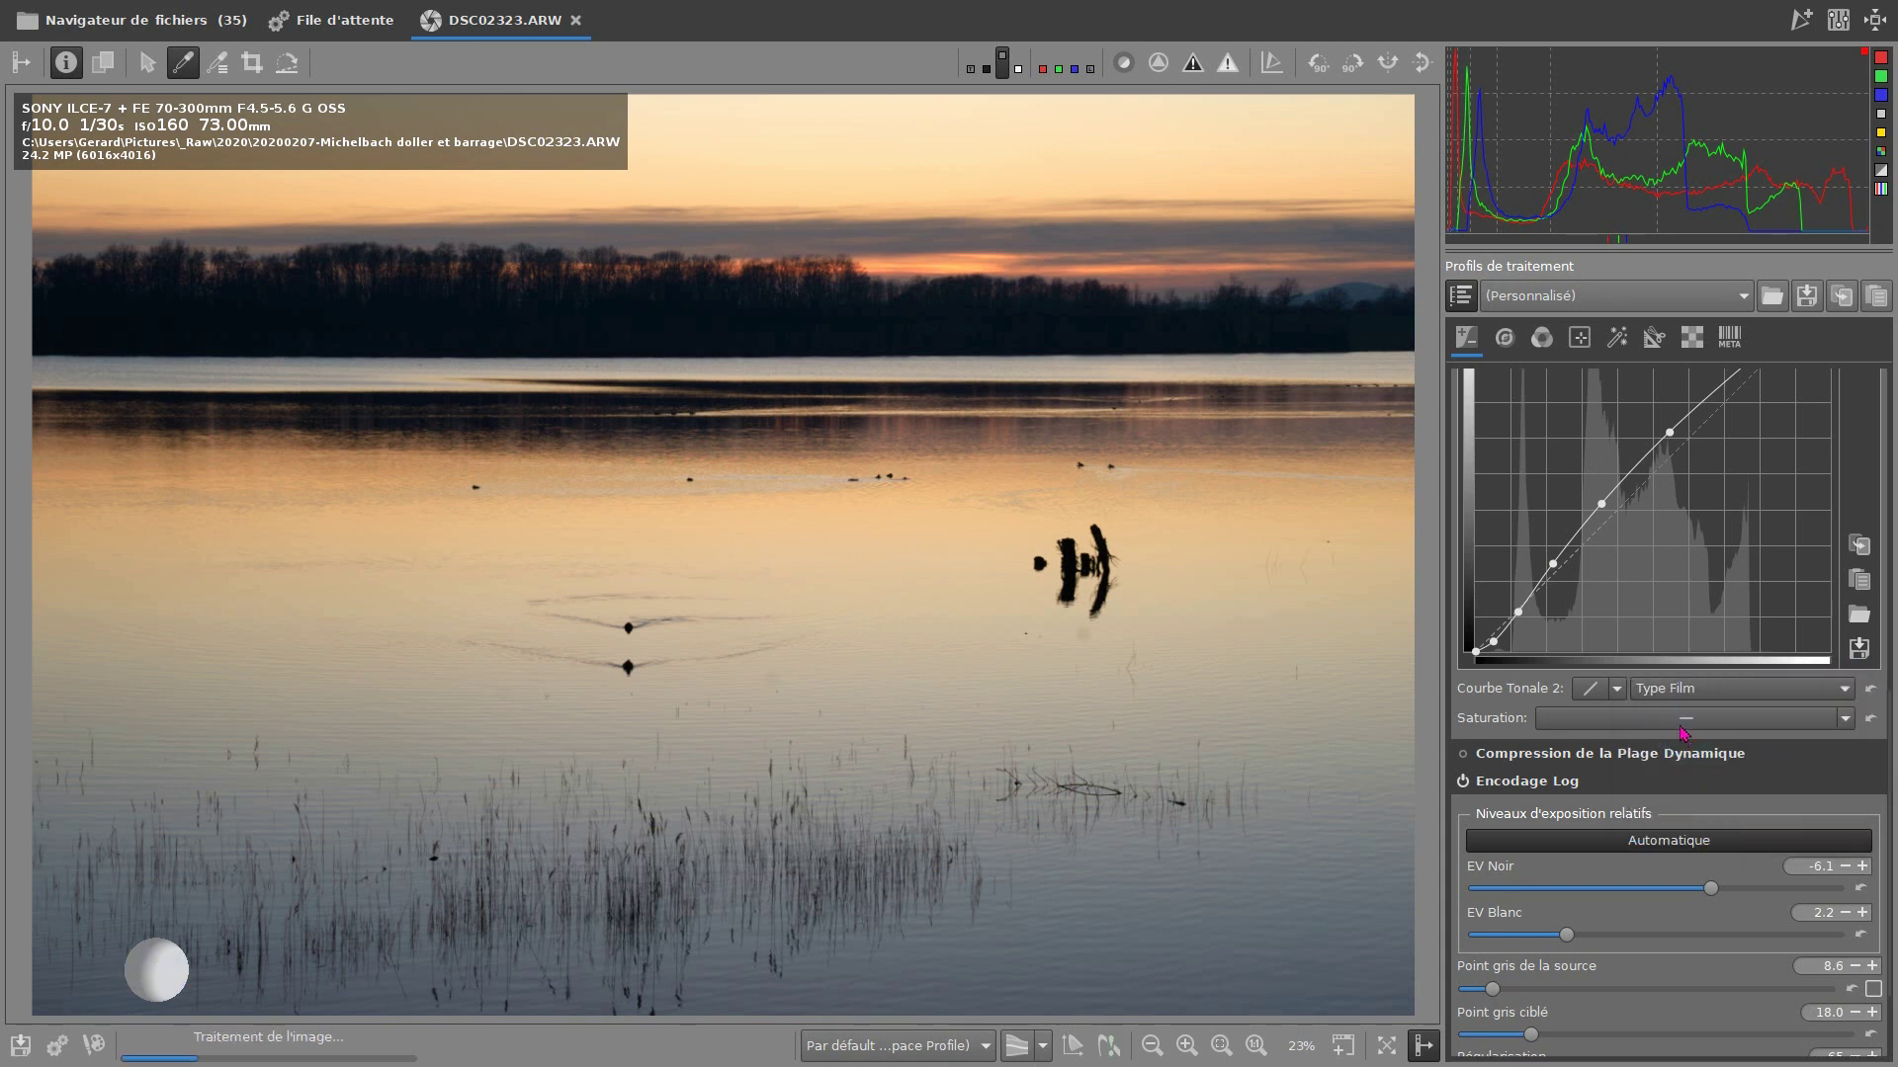
pyautogui.click(1618, 689)
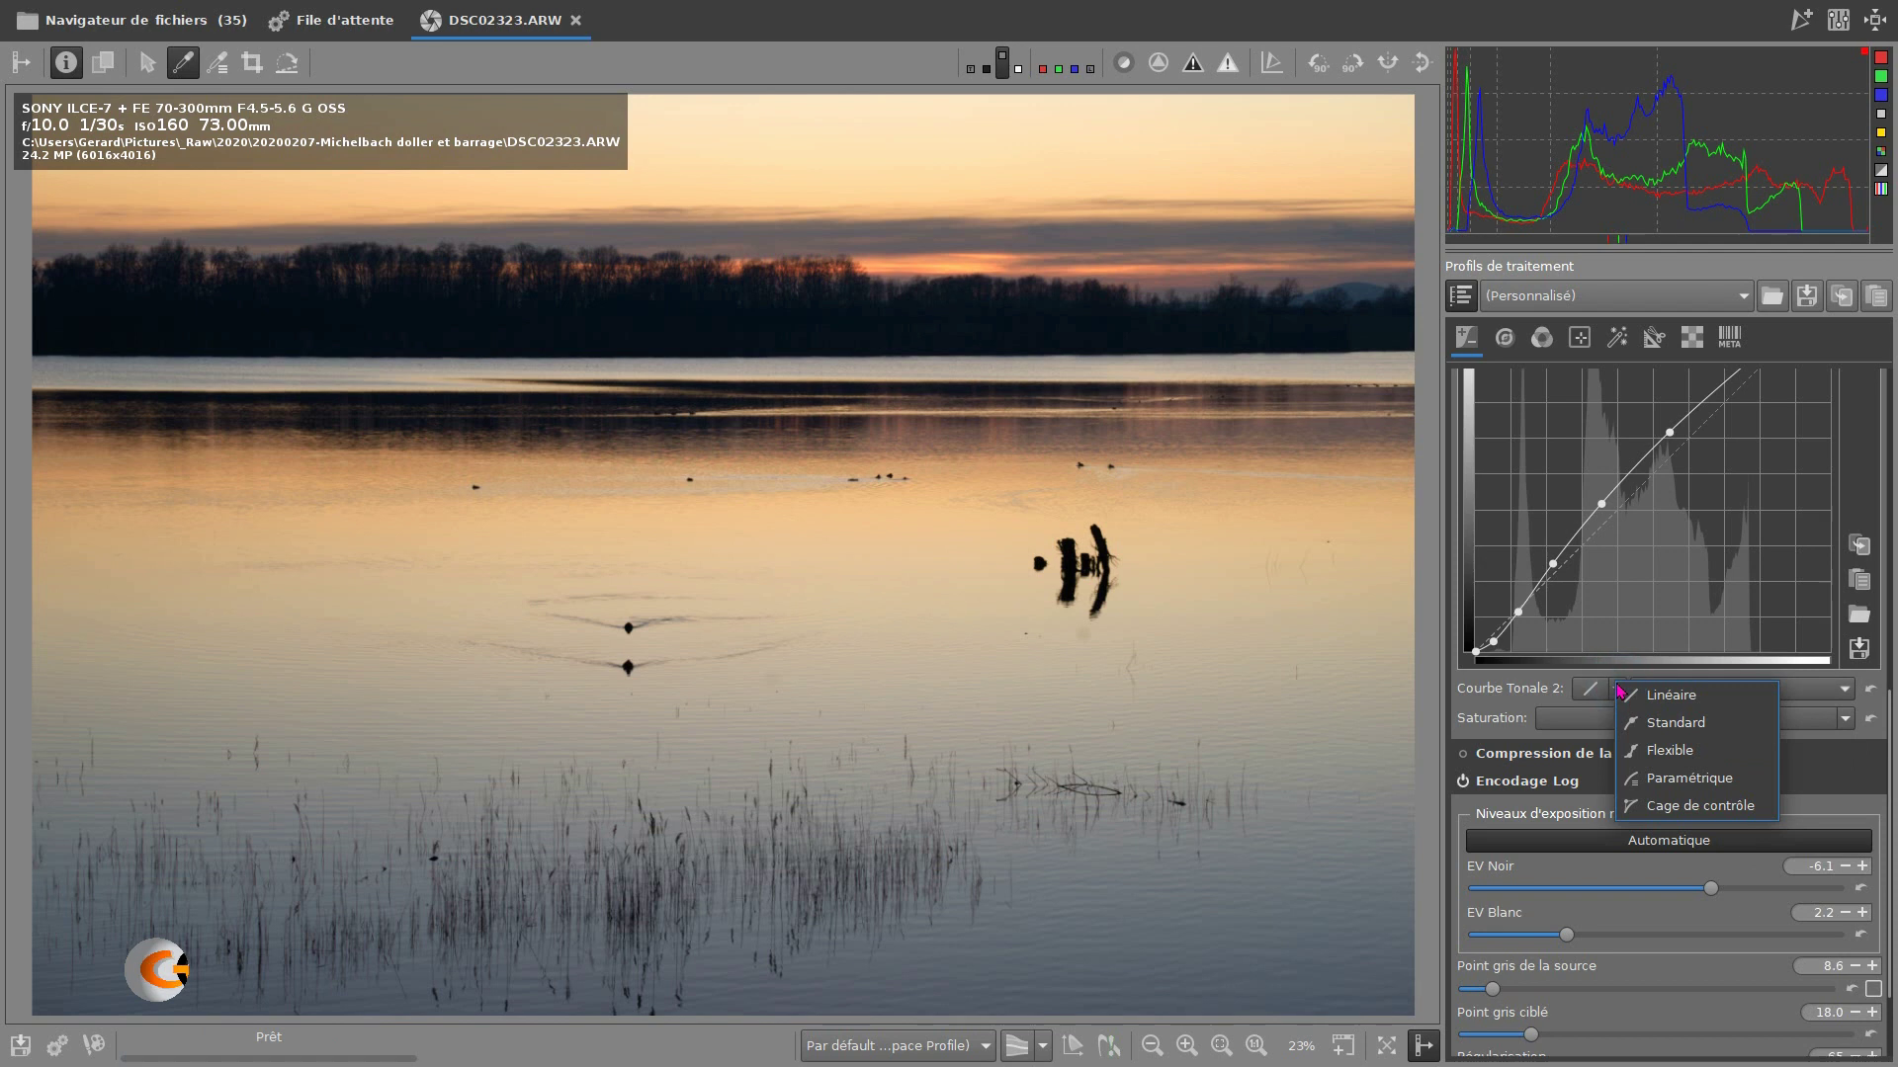
pyautogui.click(1675, 726)
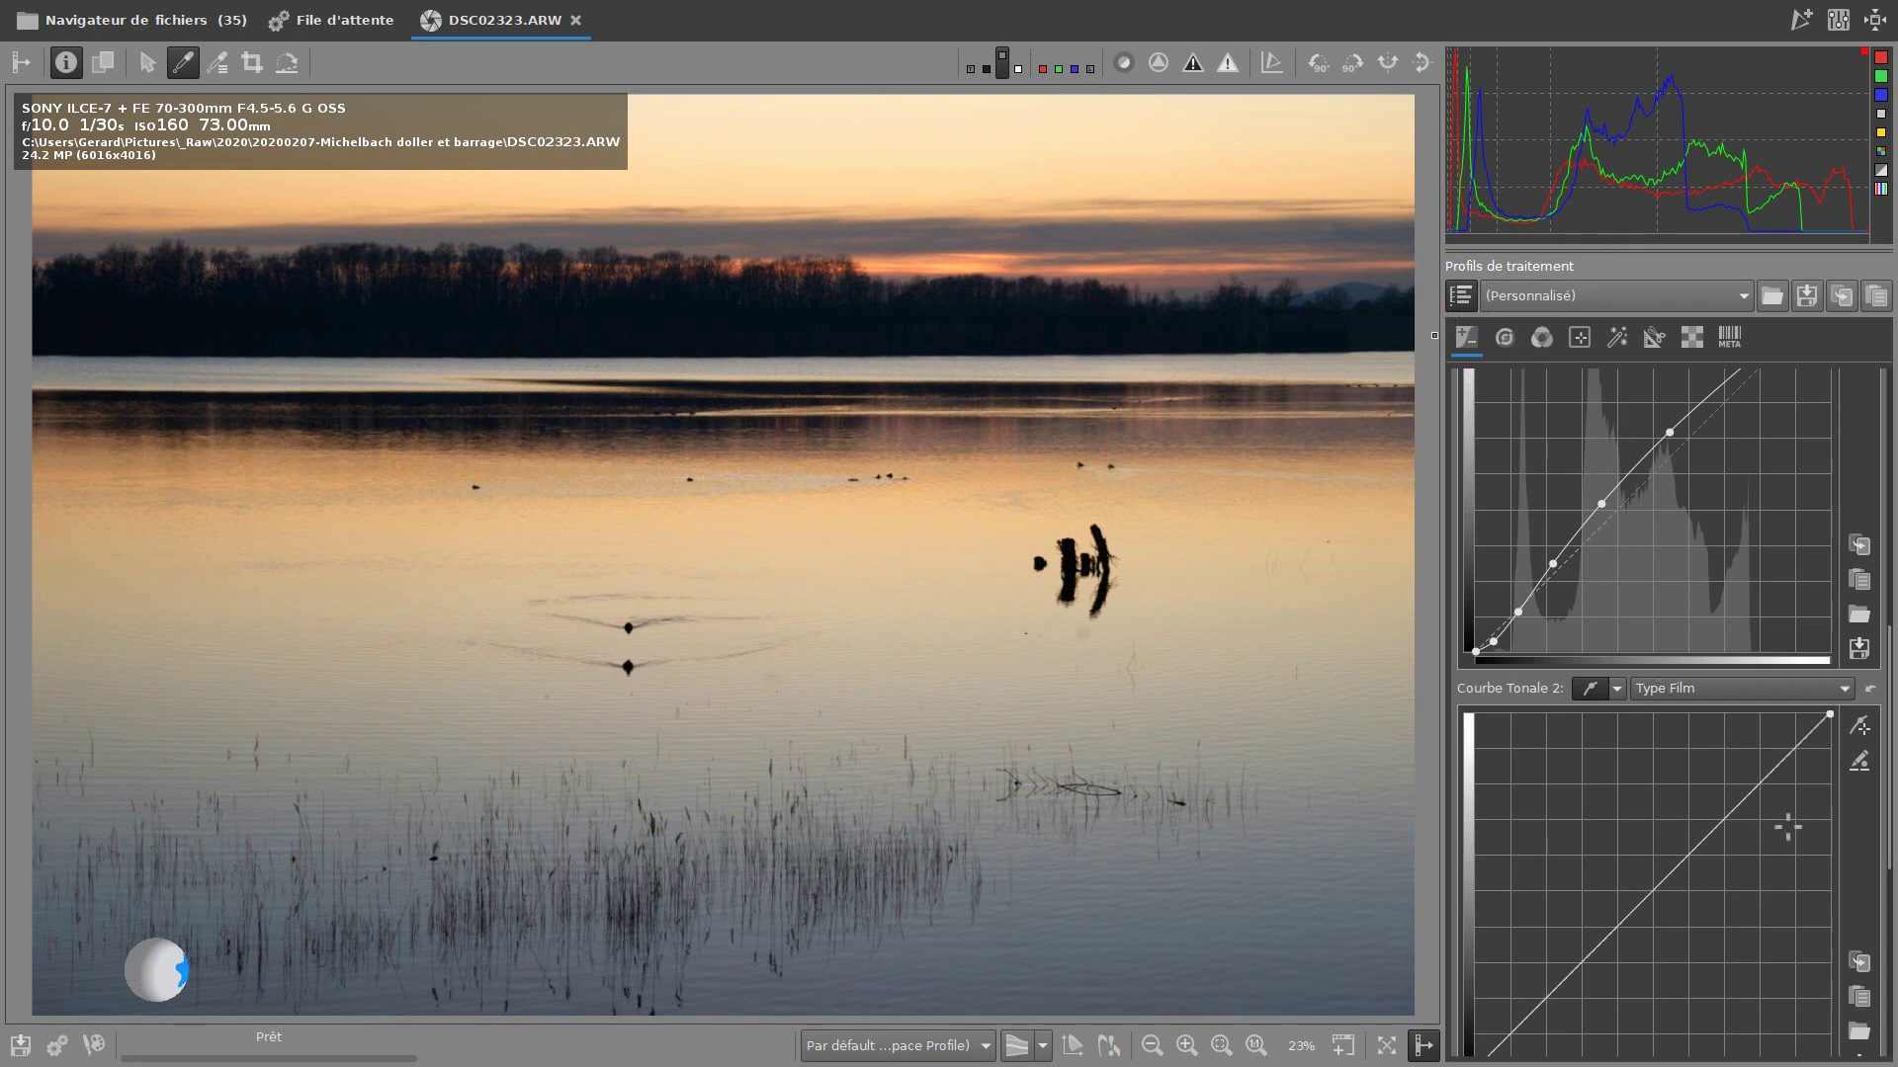
# Pull Courbe Tonale 2 slightly below the diagonal with one point in the highlights and one in the shadows
pyautogui.scroll(-5, 1779, 826)
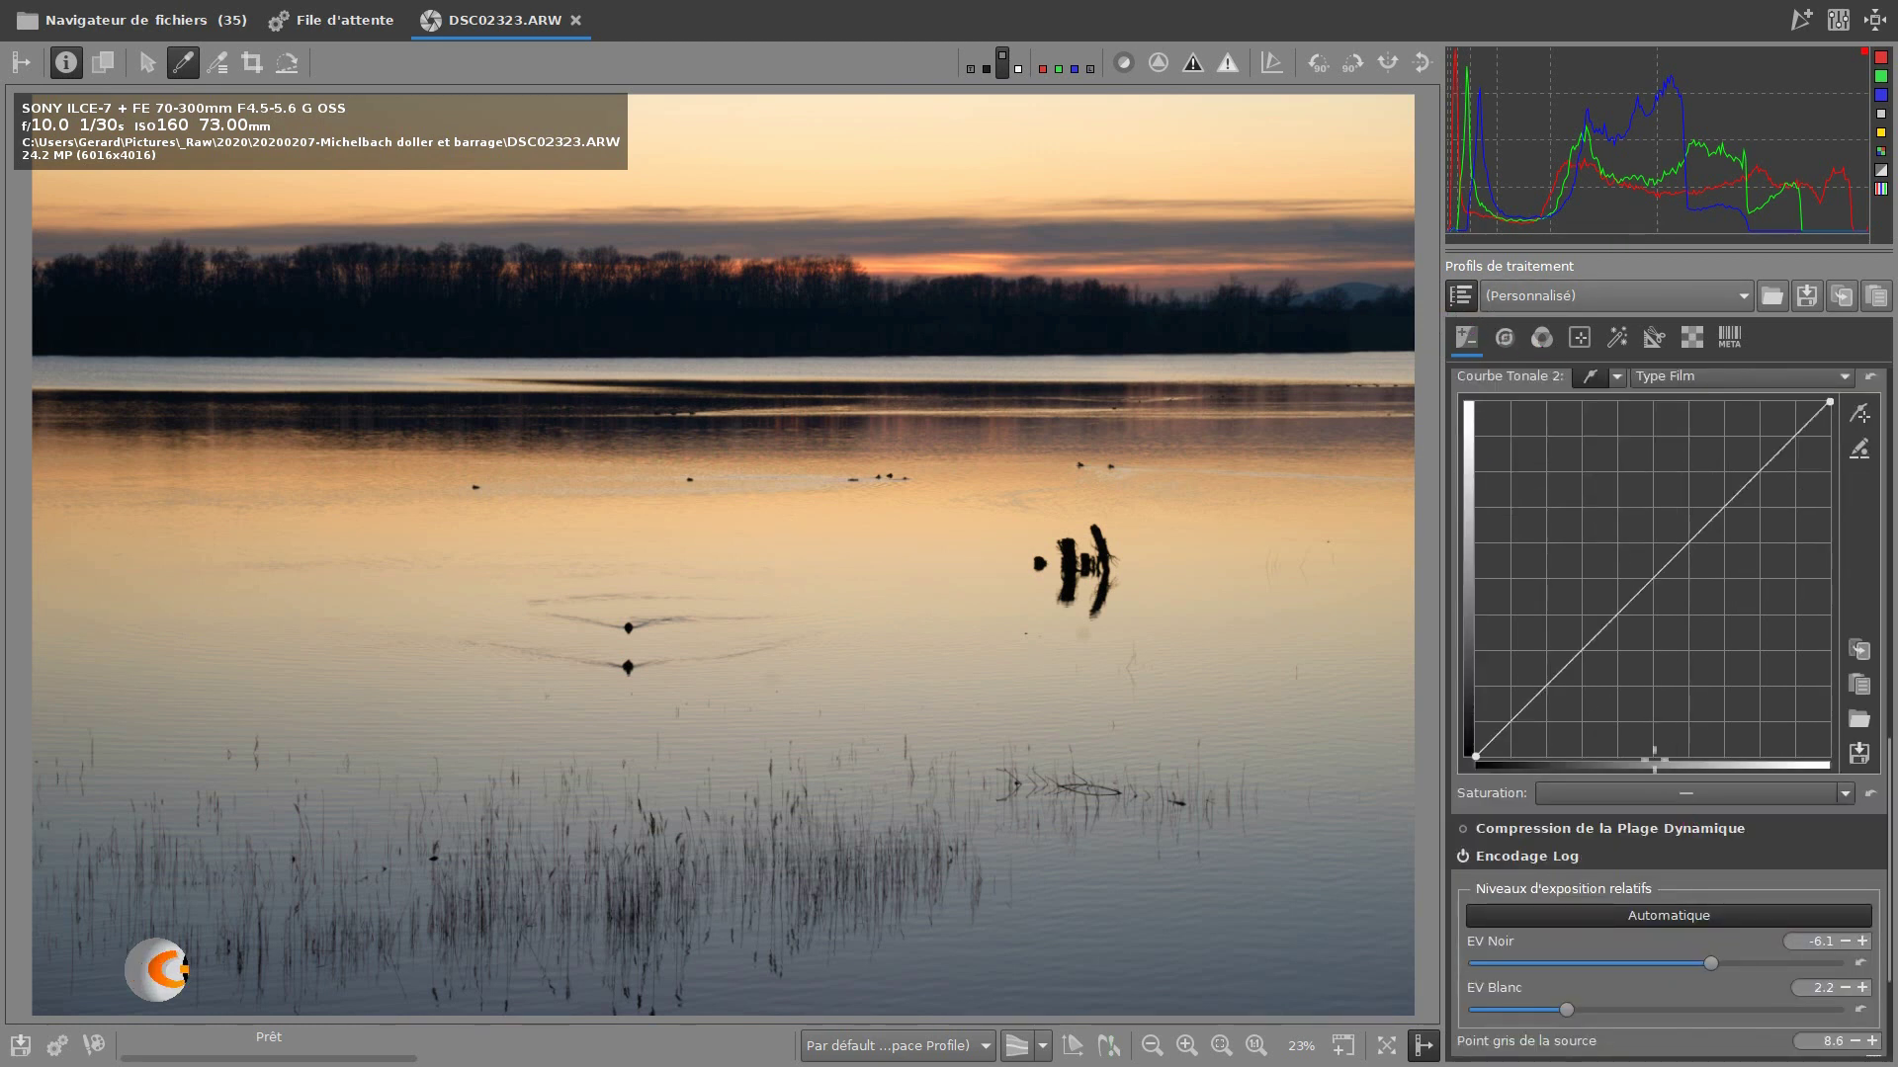
pyautogui.moveTo(1830, 402)
pyautogui.mouseDown()
pyautogui.moveTo(1833, 486)
pyautogui.moveTo(1829, 402)
pyautogui.mouseUp()
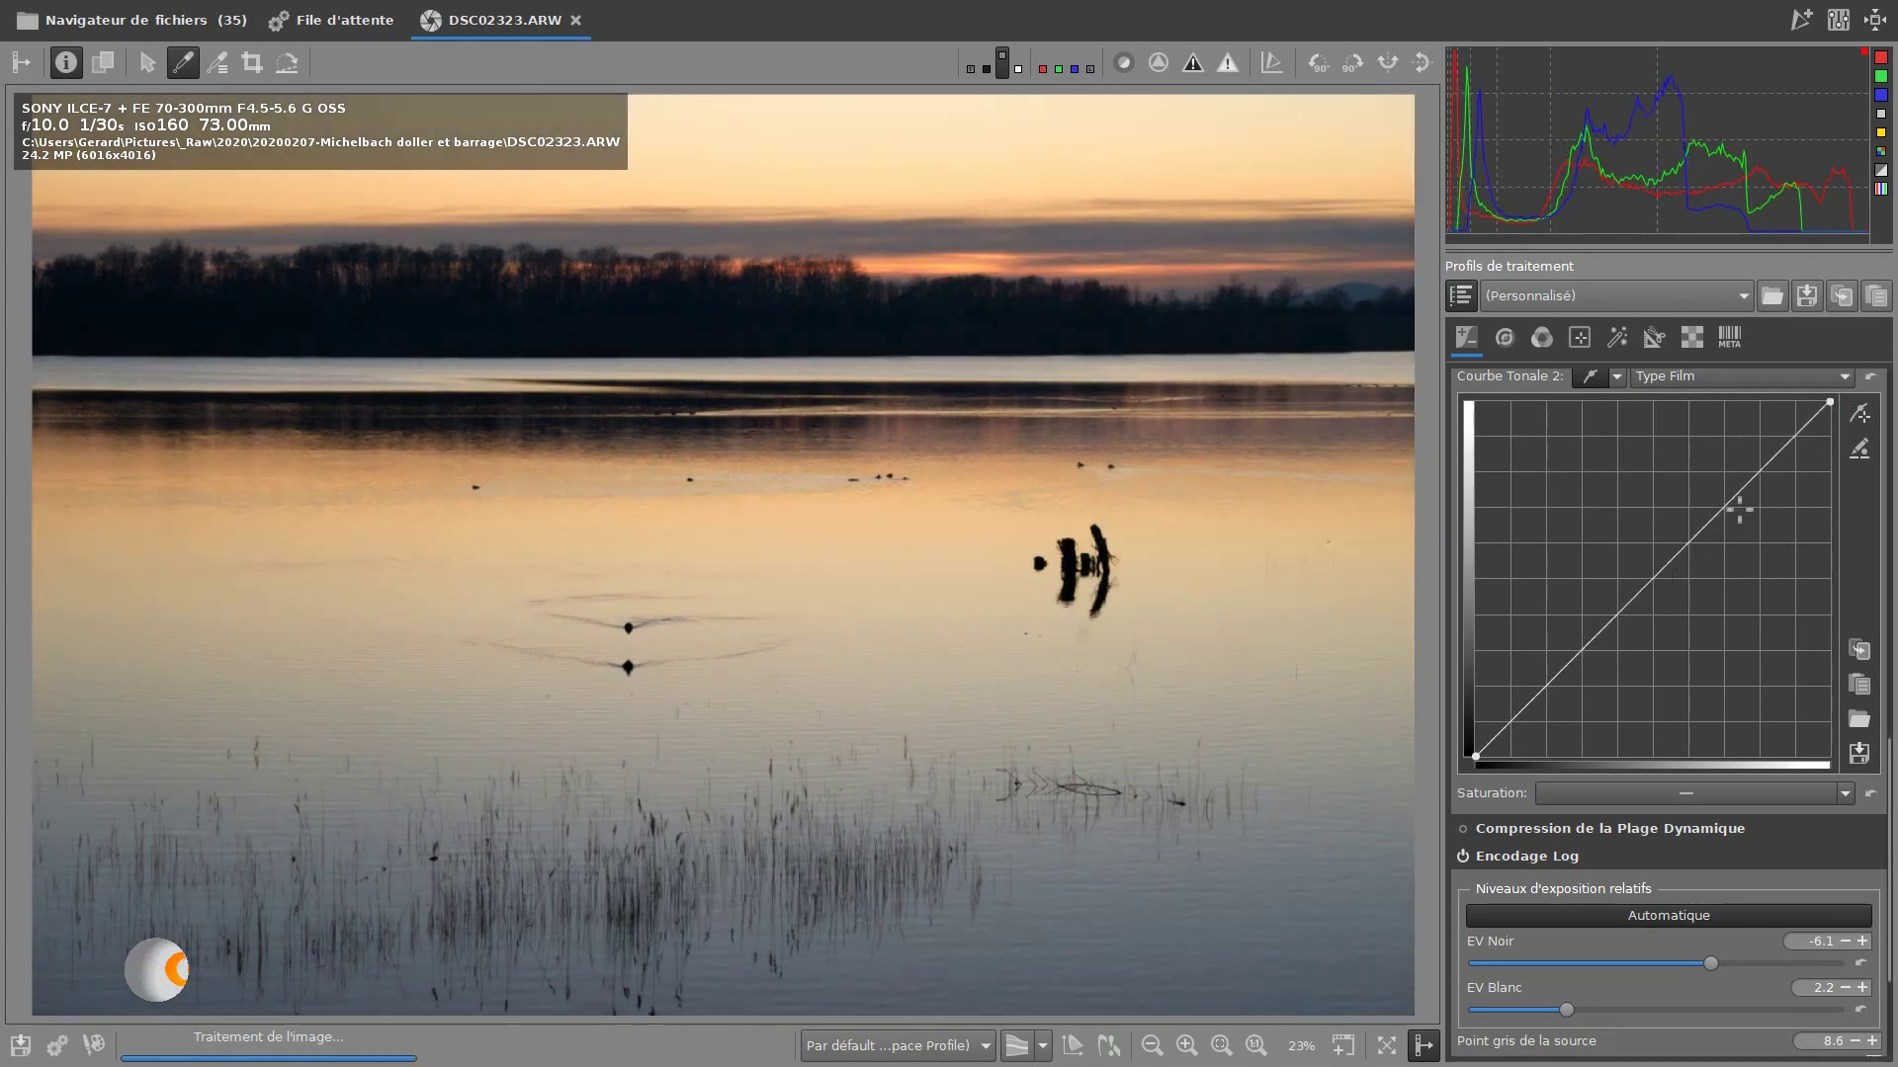
pyautogui.moveTo(1729, 501)
pyautogui.mouseDown()
pyautogui.moveTo(1750, 524)
pyautogui.moveTo(1719, 534)
pyautogui.mouseUp()
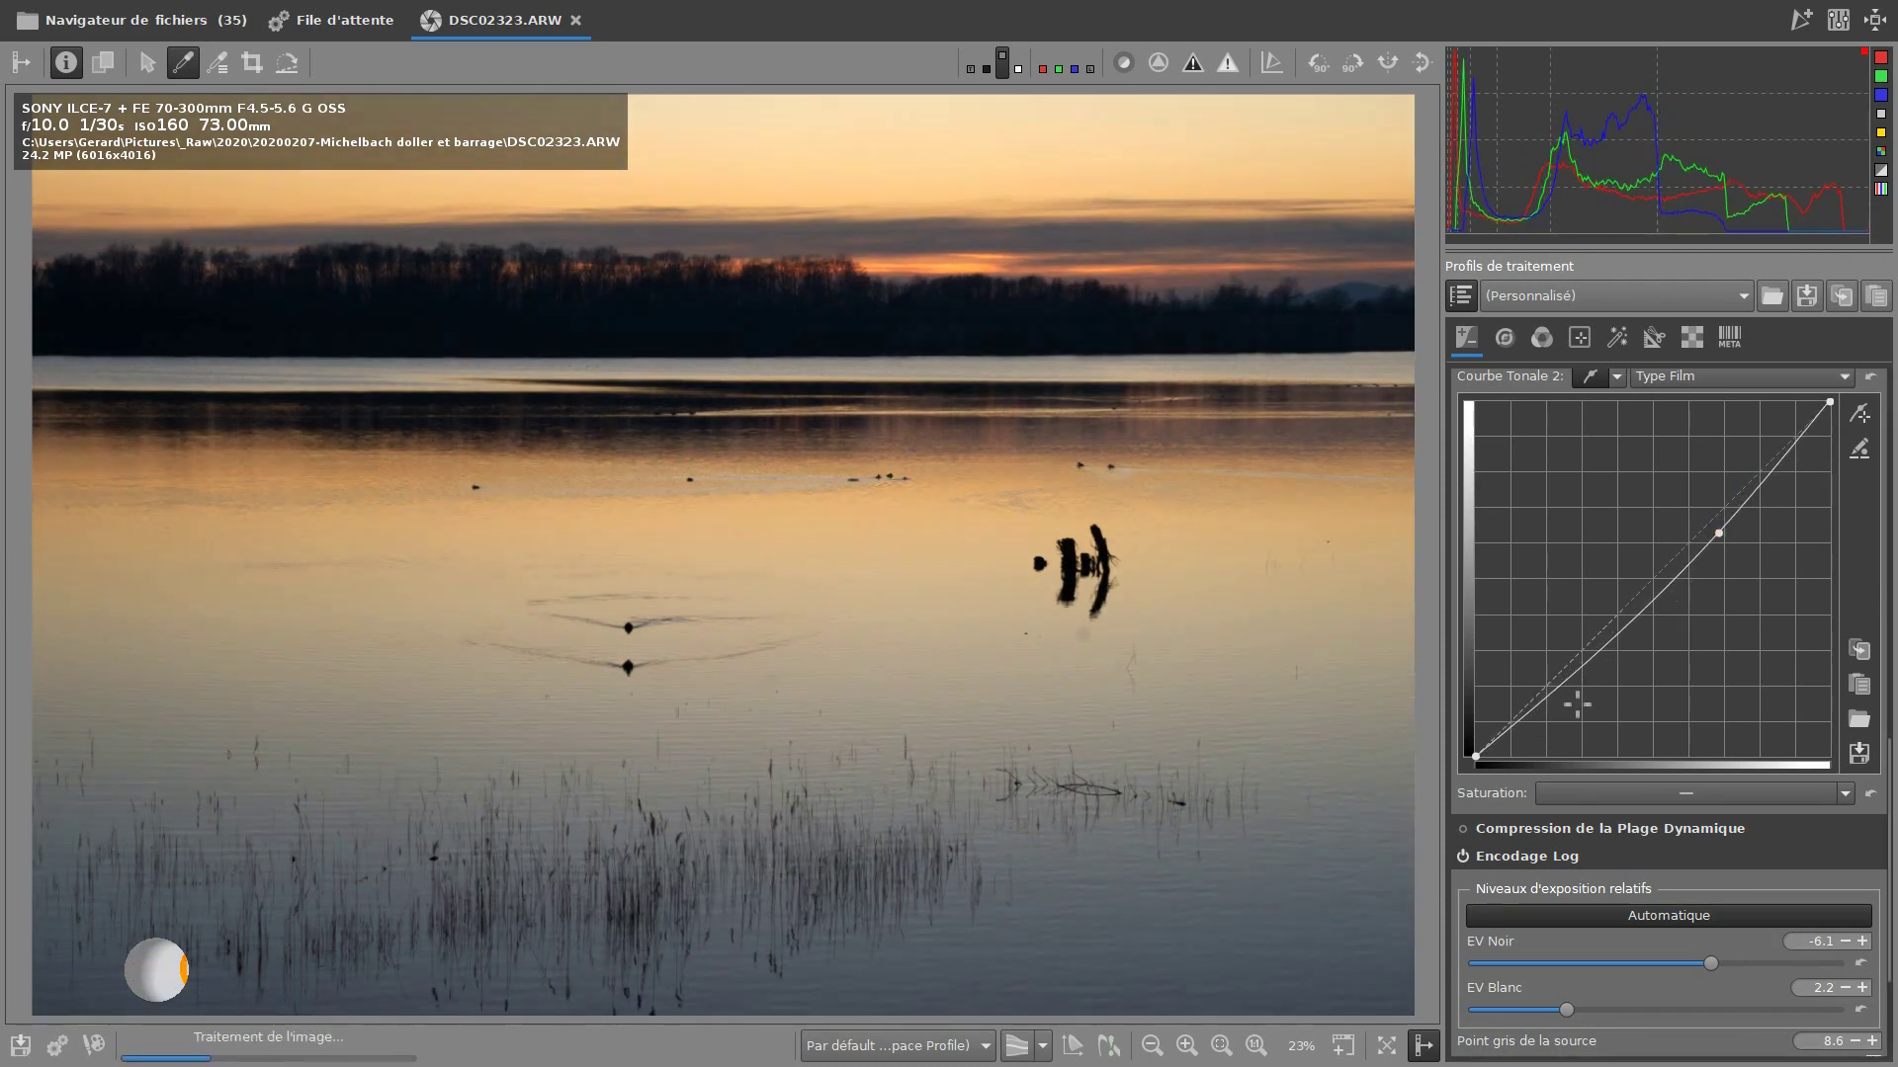
pyautogui.moveTo(1584, 656); pyautogui.dragTo(1586, 670)
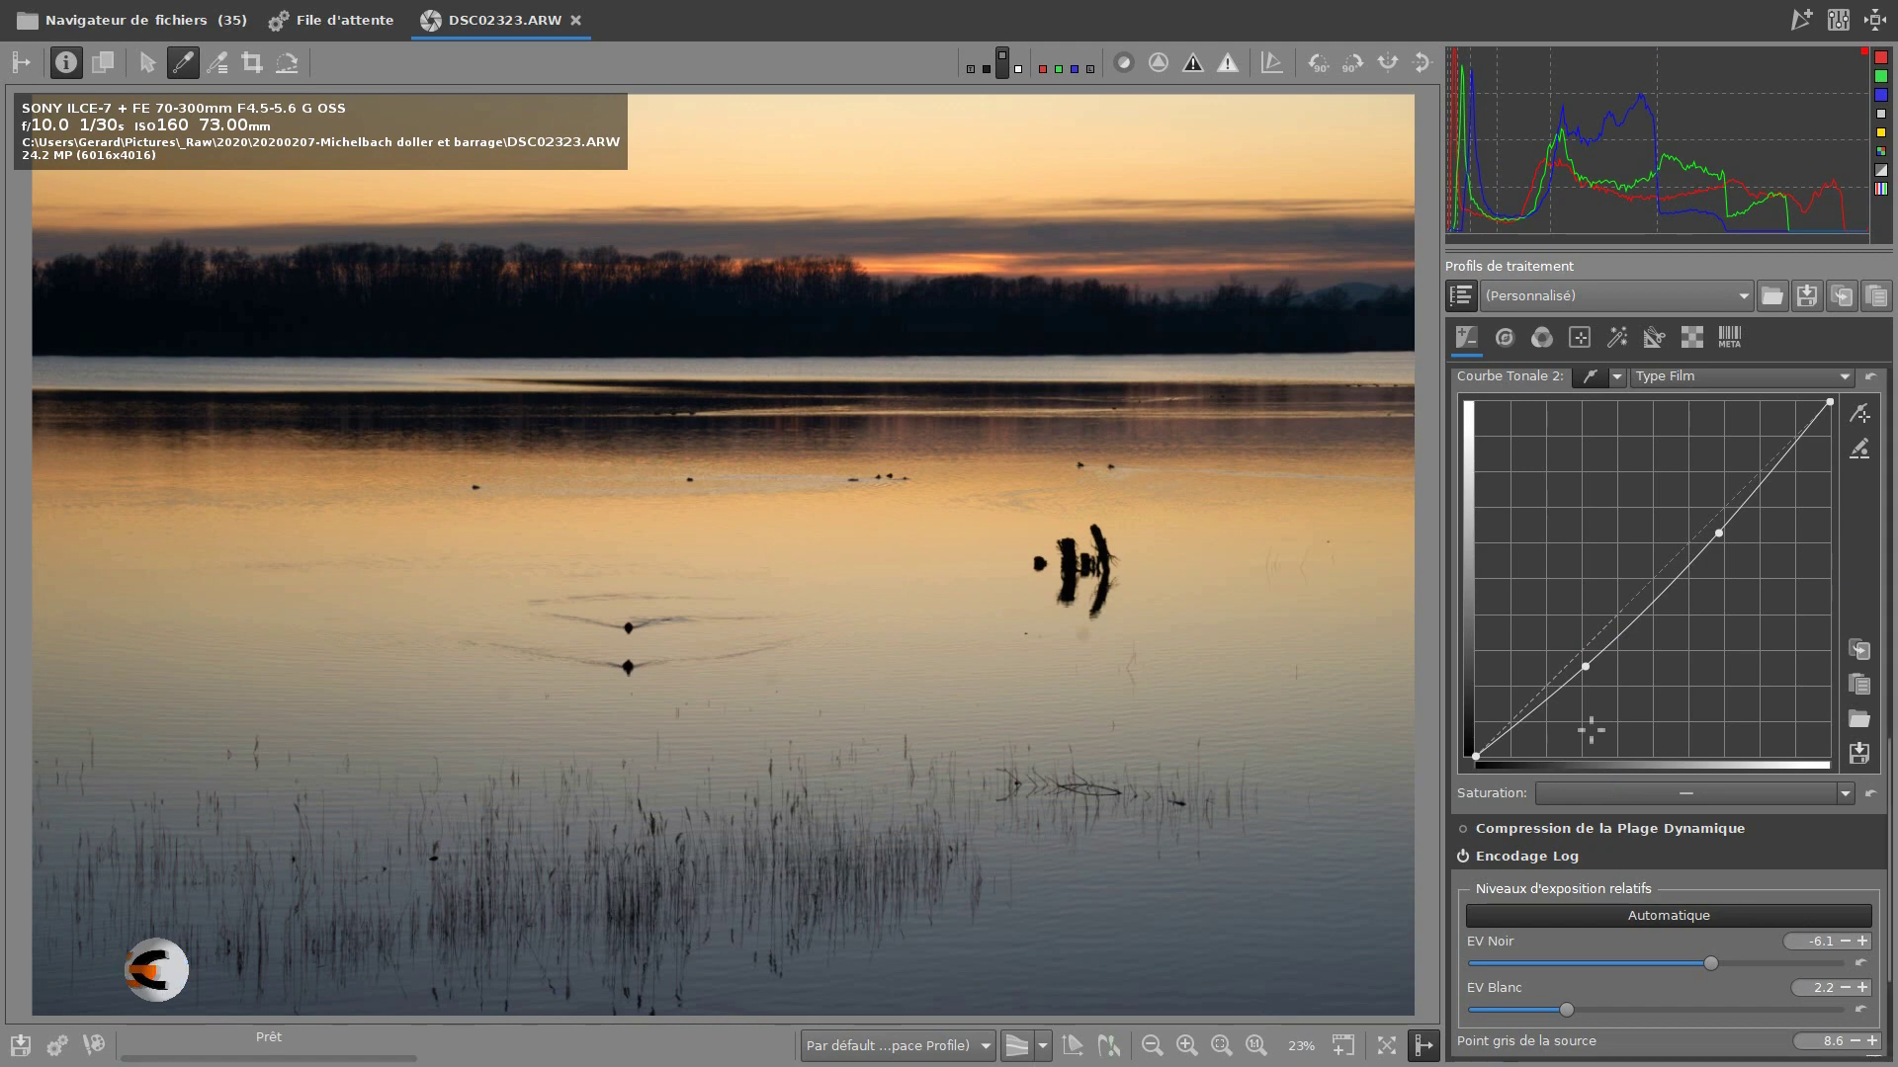
pyautogui.scroll(-2, 1681, 707)
pyautogui.scroll(5, 1684, 704)
pyautogui.scroll(6, 1685, 704)
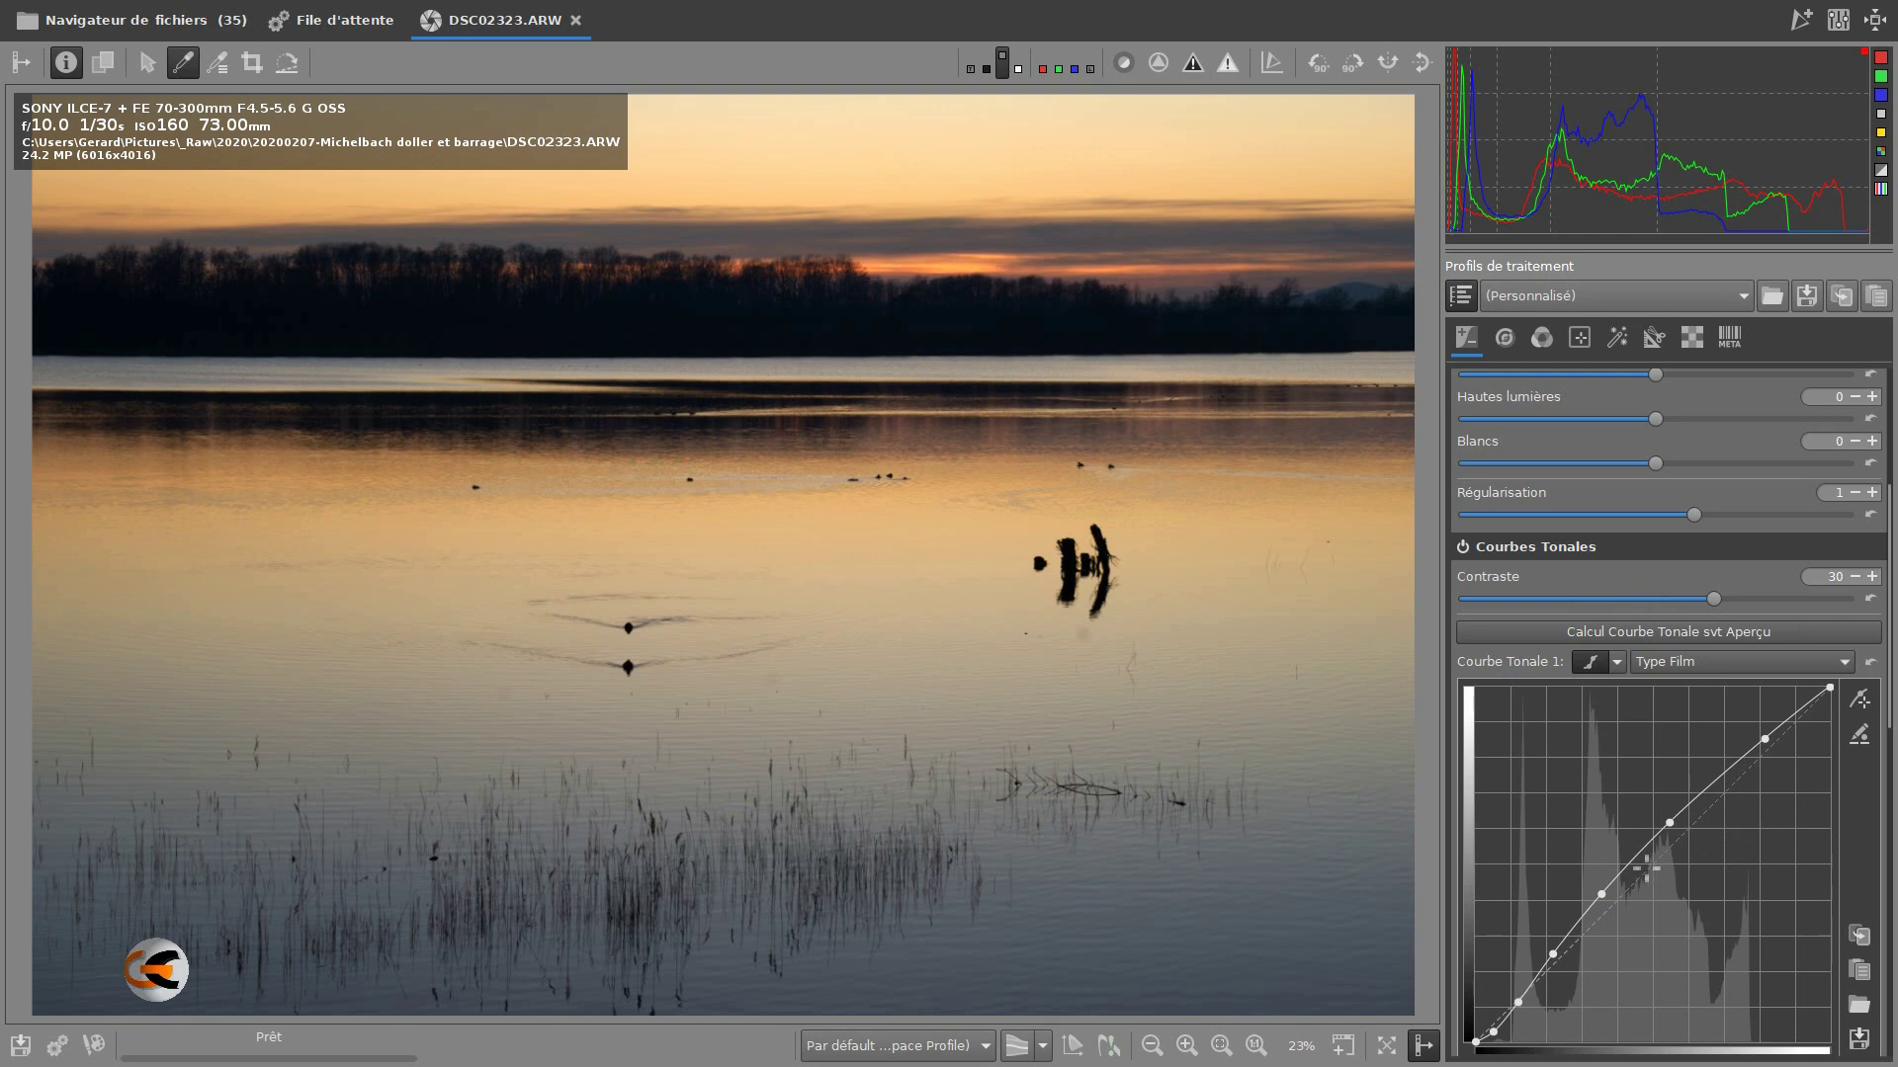
# Set the tone curves' Saturation curve to Points de contrôle minima/maxima
pyautogui.scroll(-10, 1670, 859)
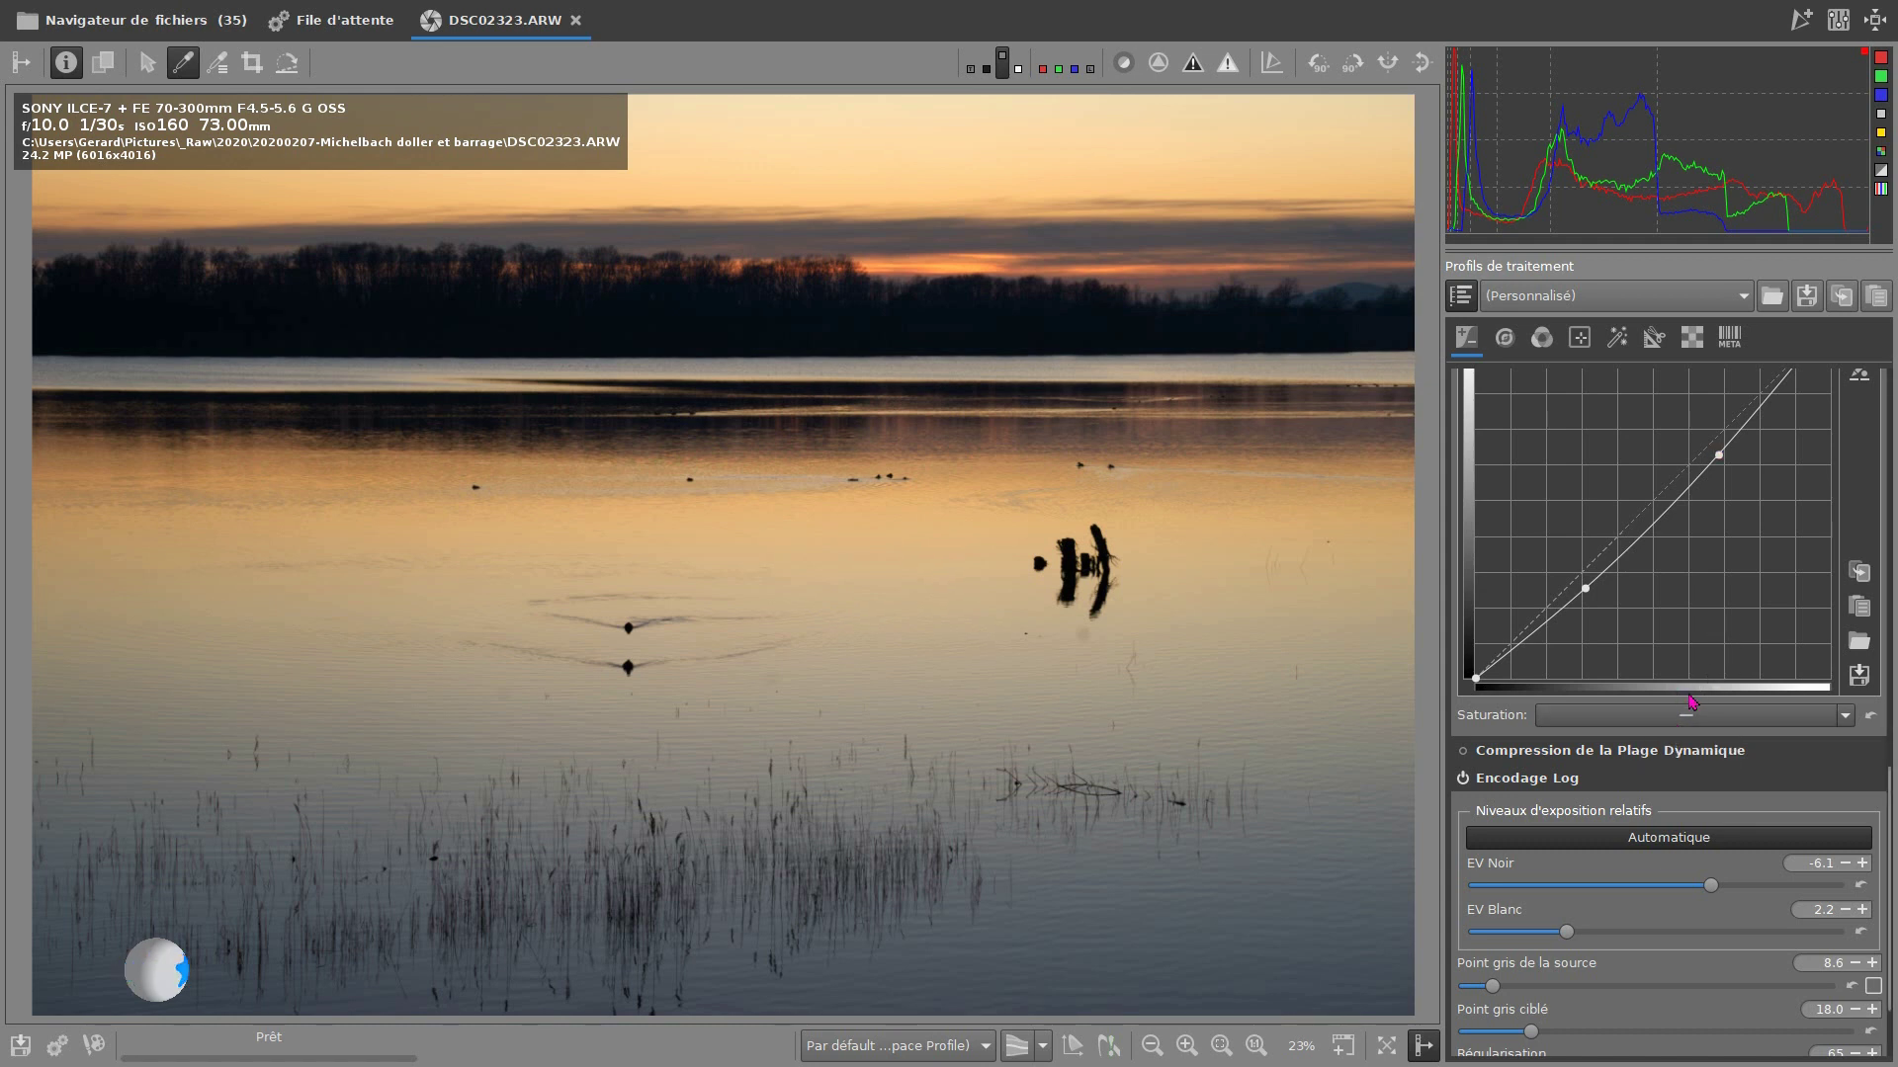
pyautogui.click(1844, 717)
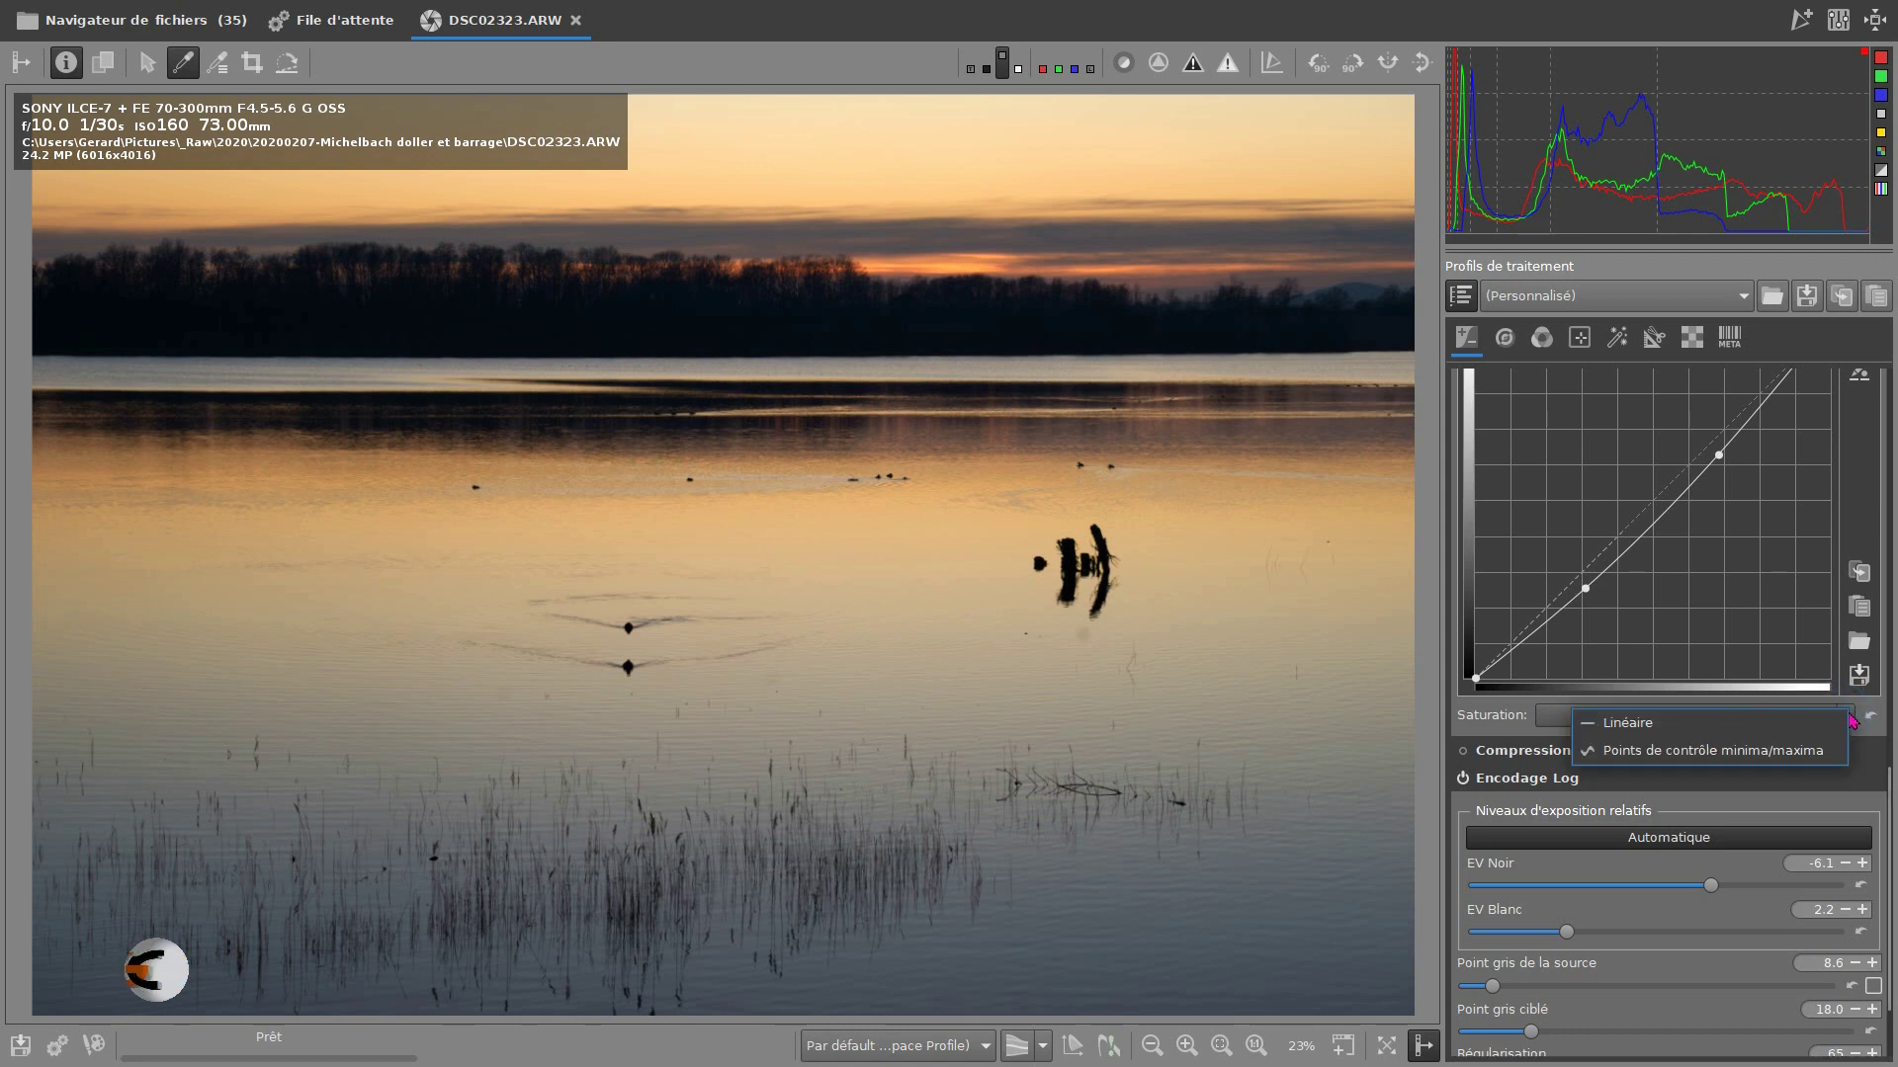
pyautogui.click(1668, 753)
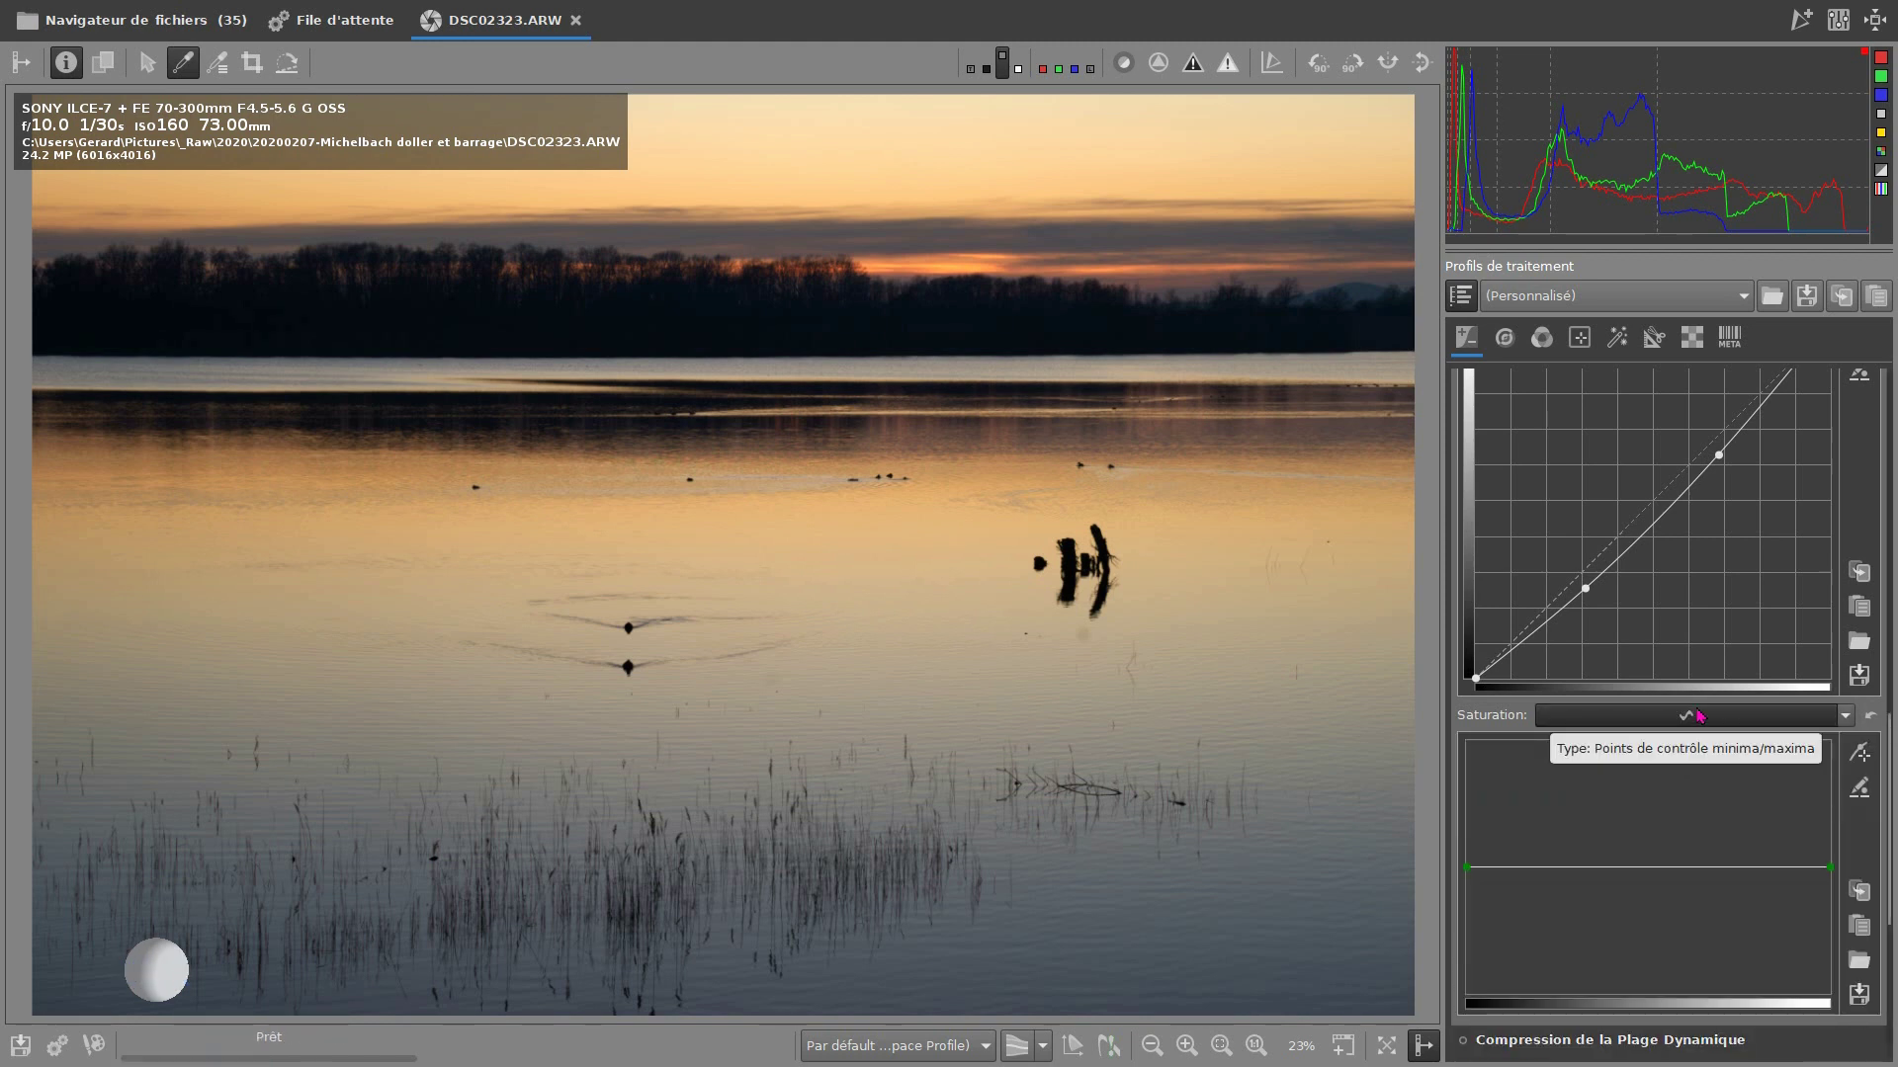
pyautogui.scroll(-3, 1648, 800)
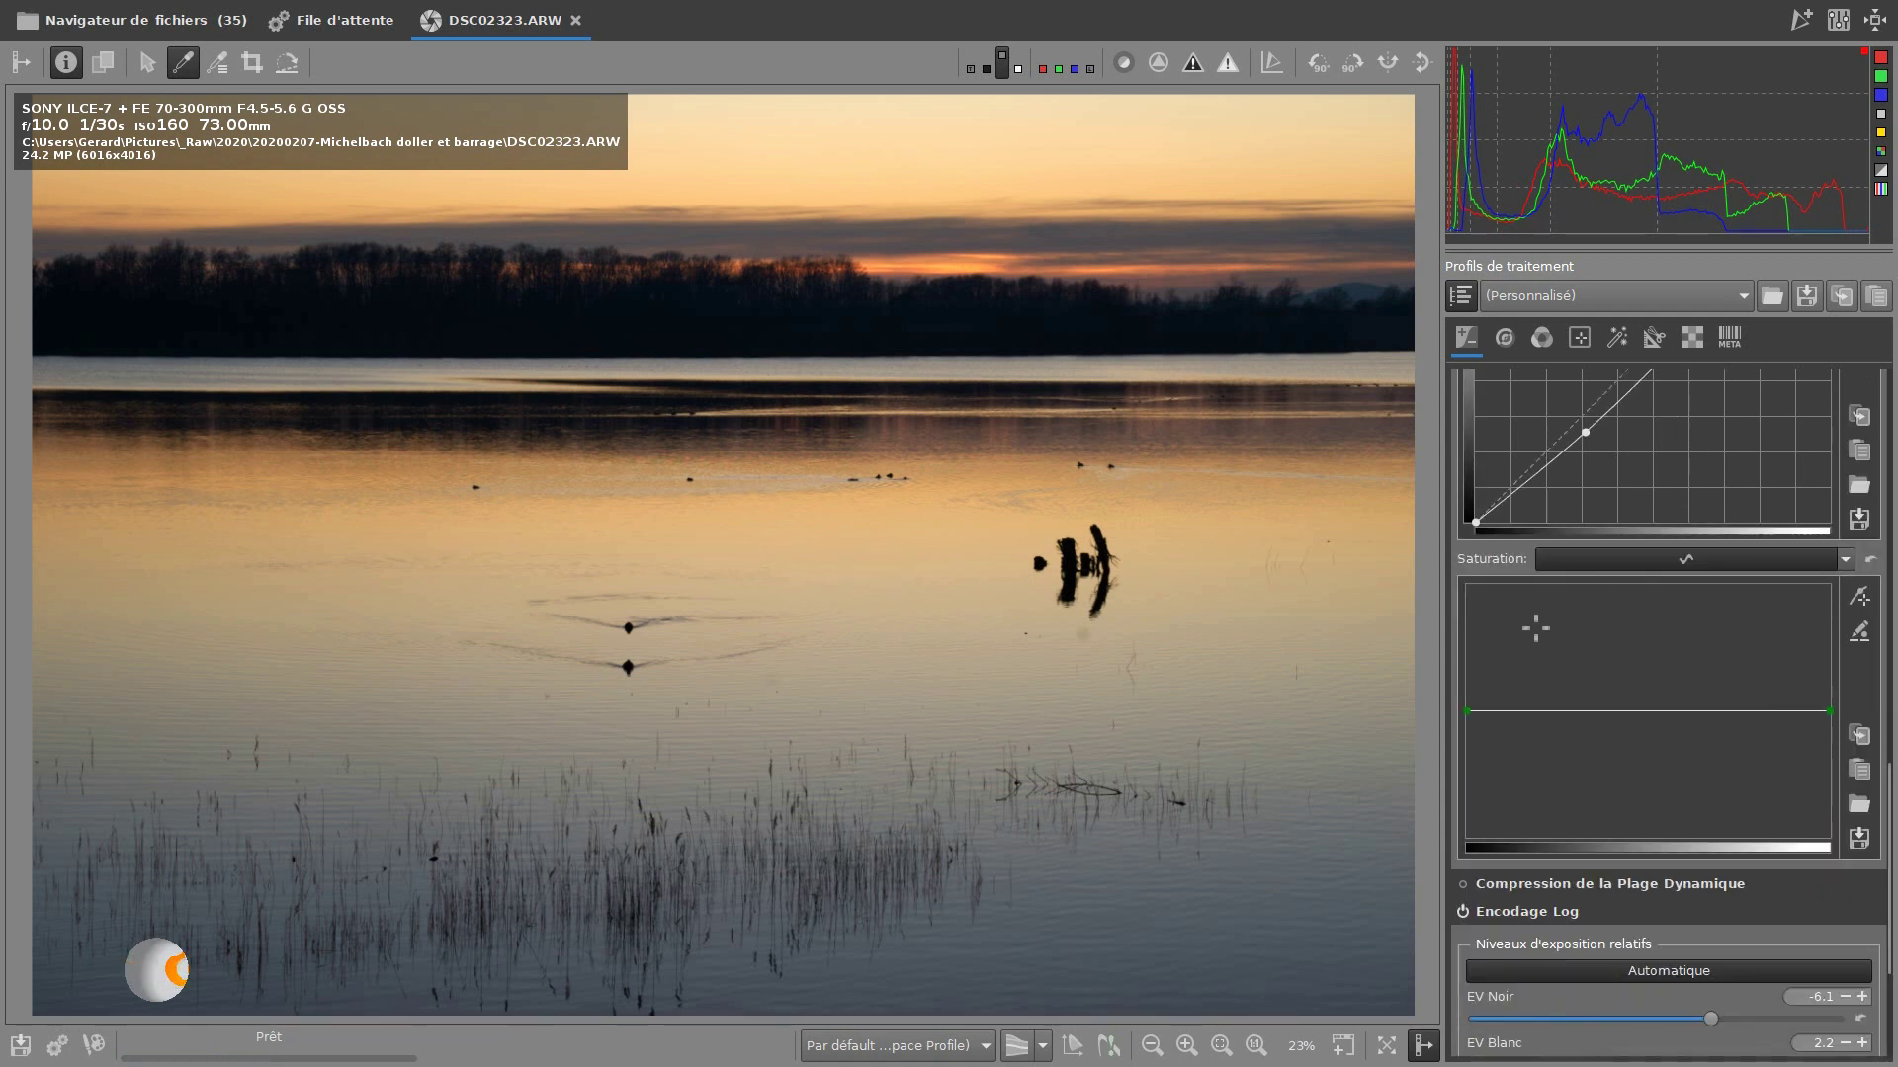
# Try a strong boost on the Saturation curve, and settle on a slight lift starting at the darkest tones
pyautogui.moveTo(1475, 714); pyautogui.dragTo(1579, 632)
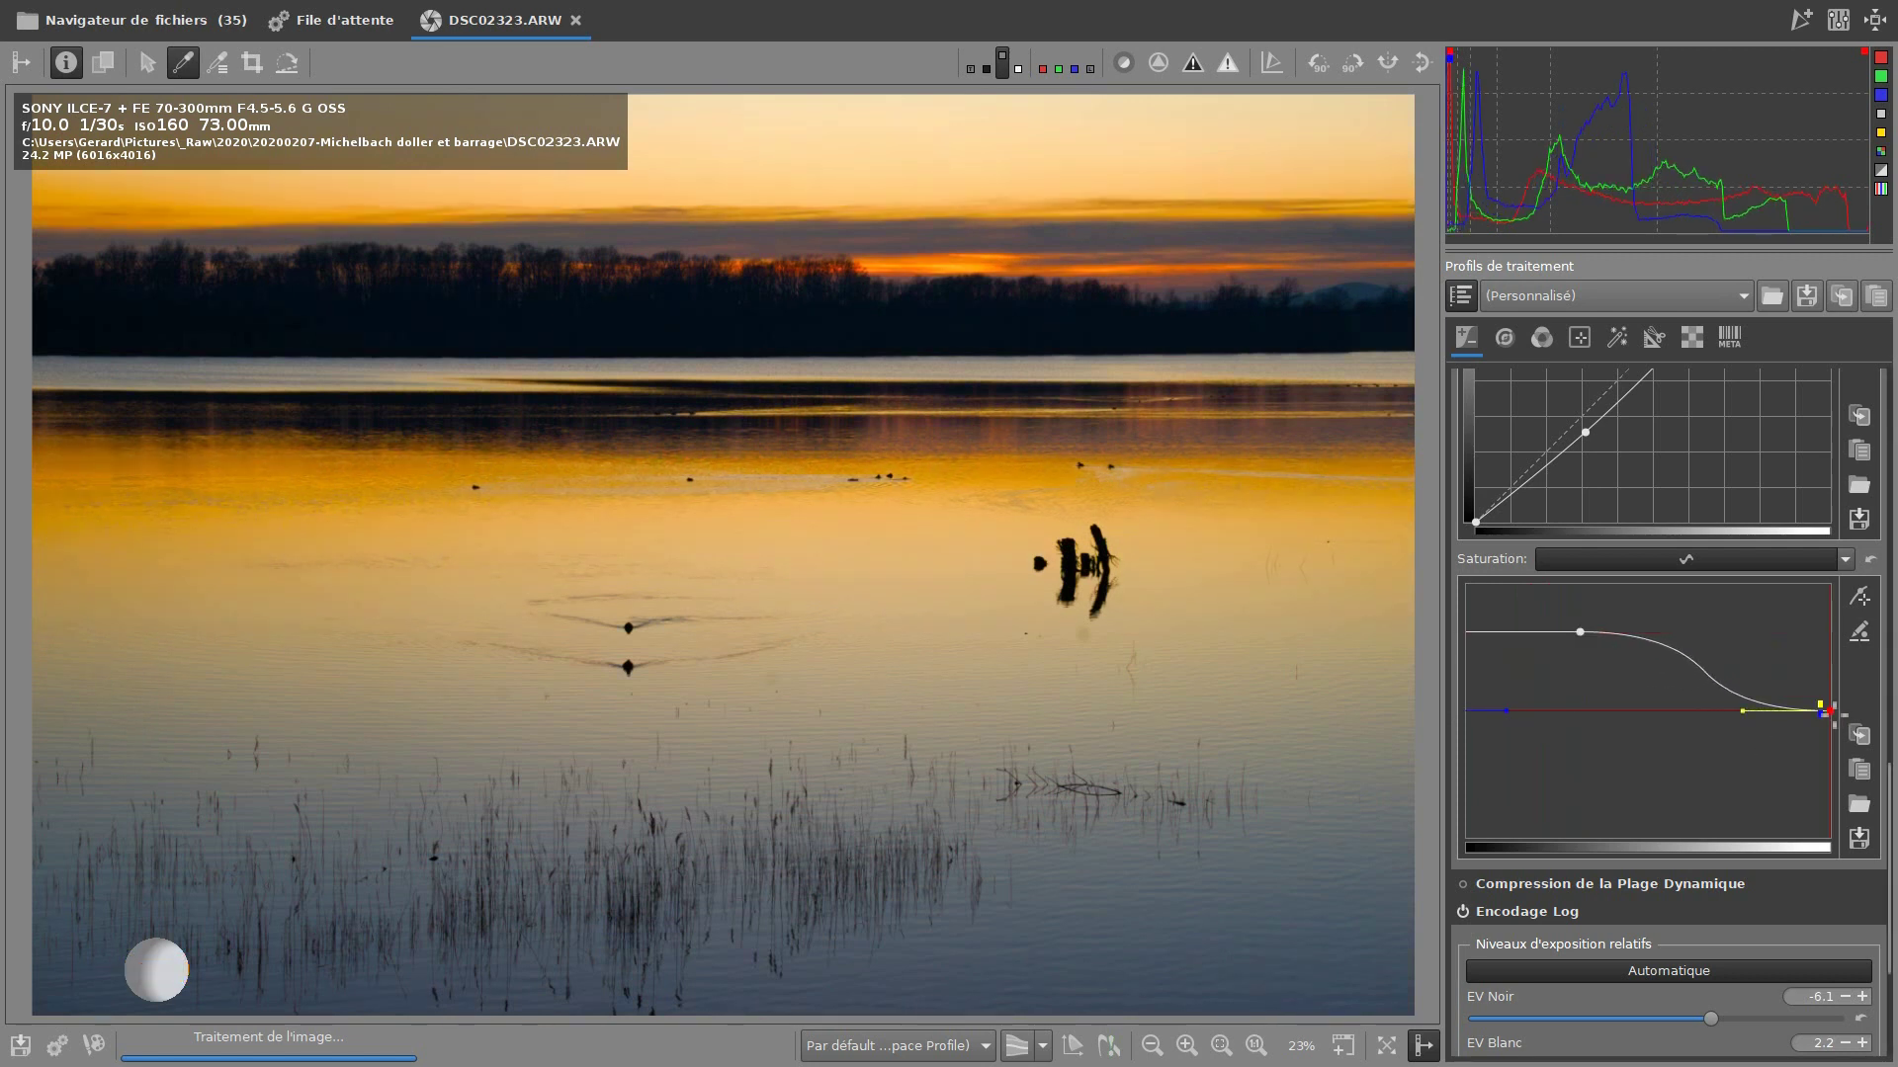
pyautogui.moveTo(1828, 712)
pyautogui.mouseDown()
pyautogui.moveTo(1768, 638)
pyautogui.moveTo(1787, 715)
pyautogui.moveTo(1829, 711)
pyautogui.mouseUp()
pyautogui.click(1579, 633)
pyautogui.moveTo(1587, 641)
pyautogui.mouseDown()
pyautogui.moveTo(1576, 626)
pyautogui.moveTo(1453, 661)
pyautogui.moveTo(1457, 720)
pyautogui.moveTo(1472, 691)
pyautogui.mouseUp()
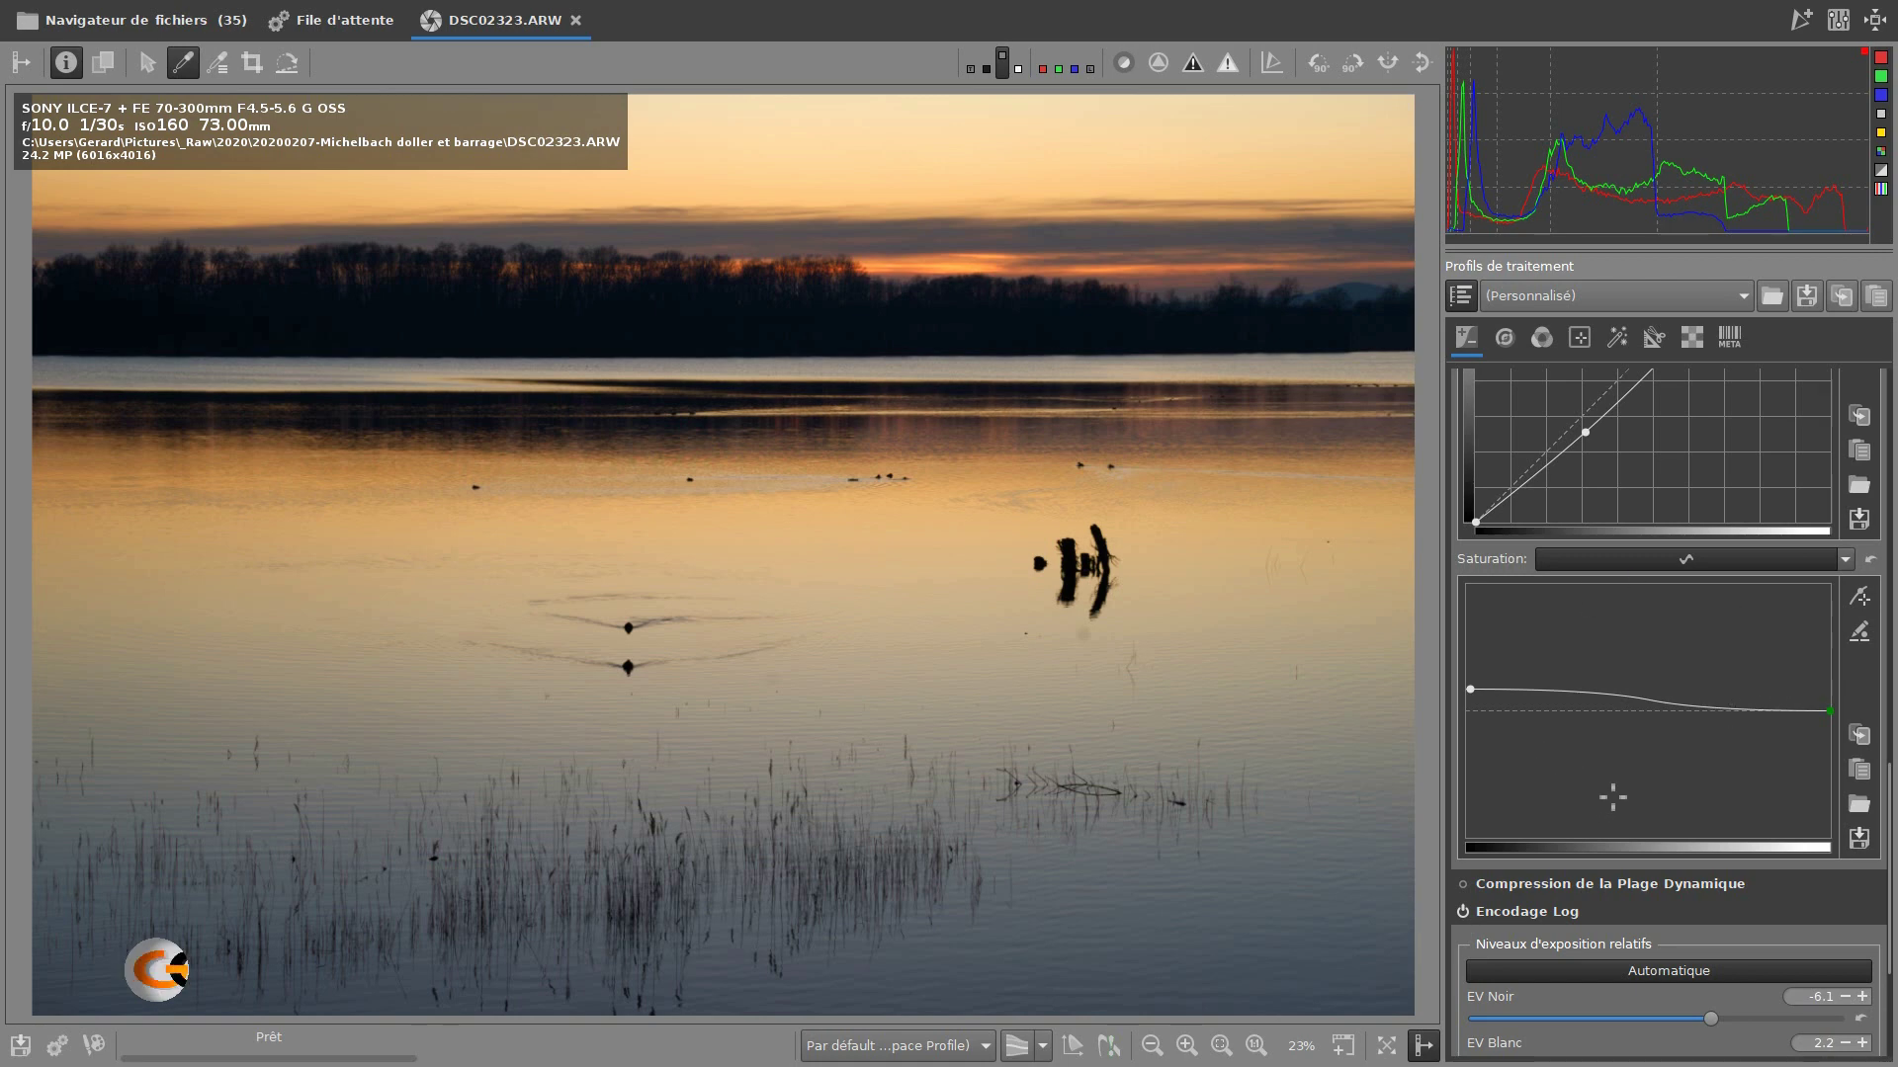
pyautogui.scroll(-3, 1605, 798)
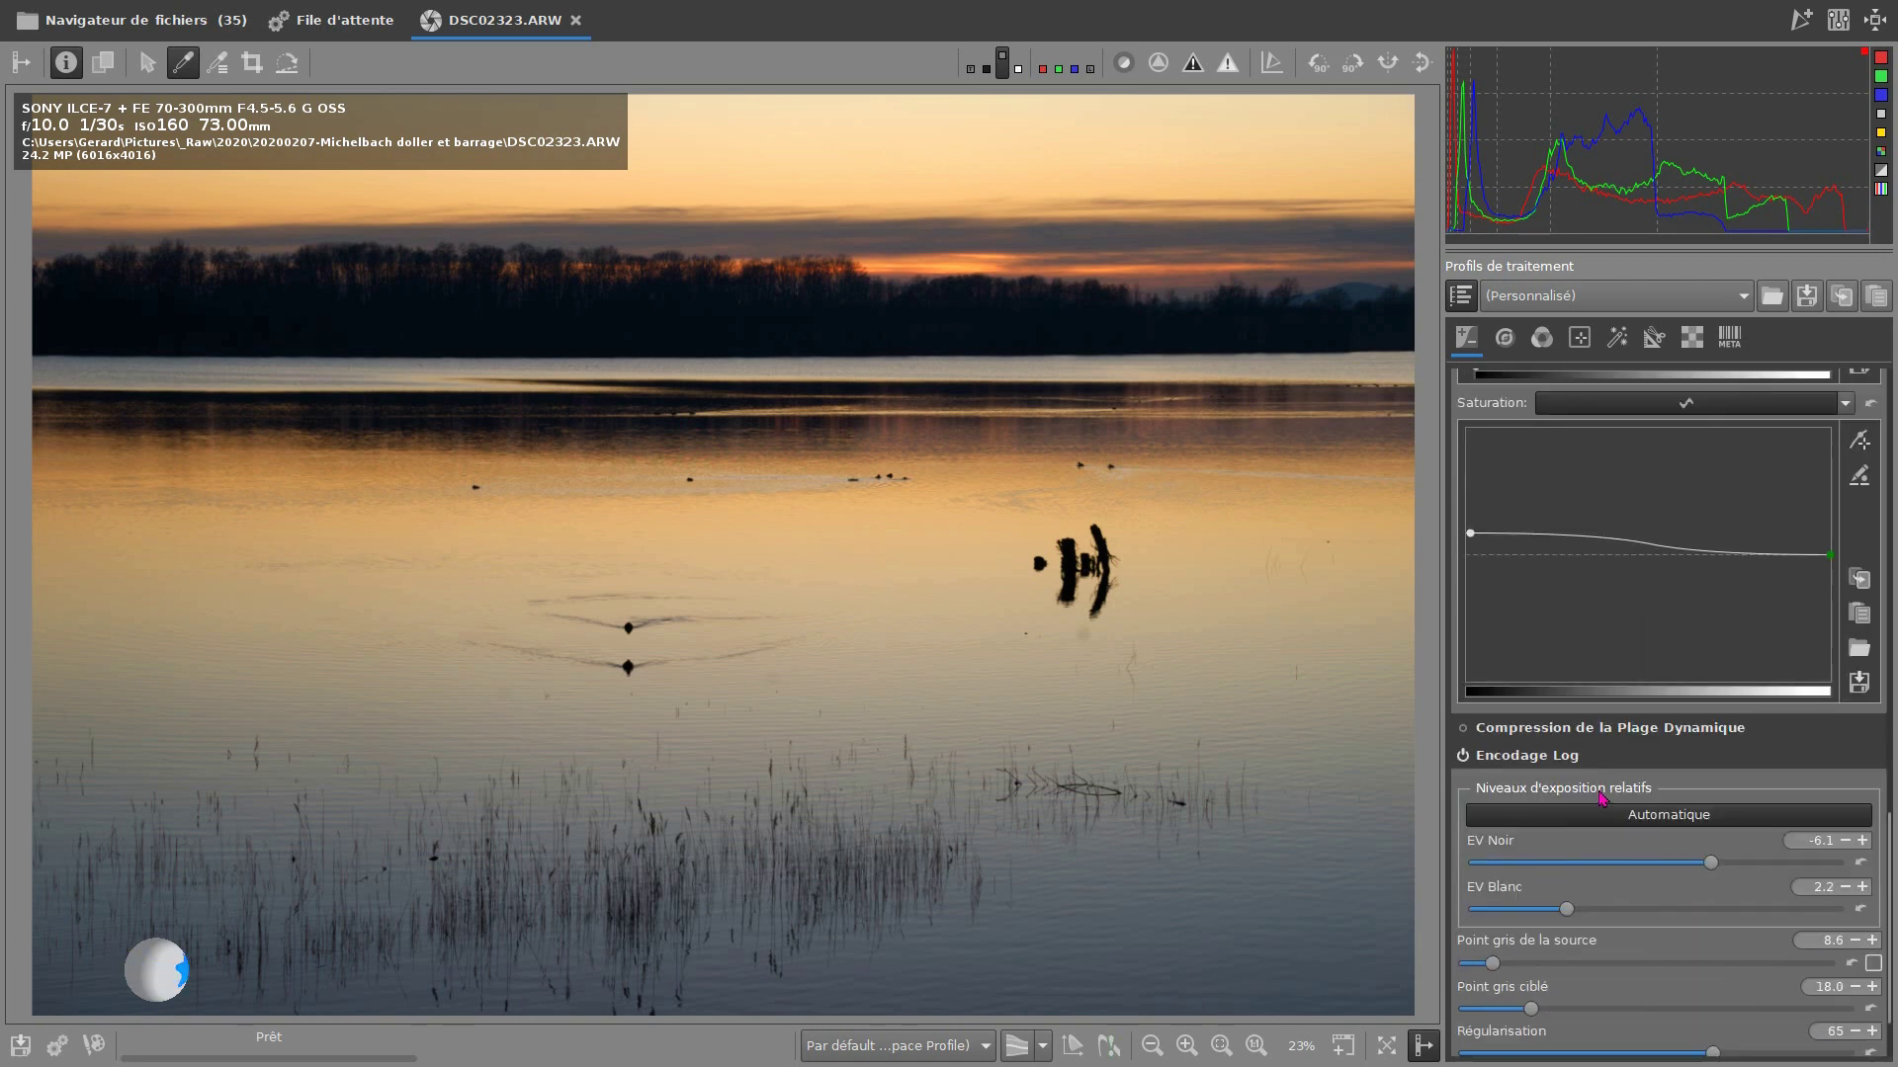
pyautogui.scroll(-2, 1601, 797)
pyautogui.scroll(6, 1601, 796)
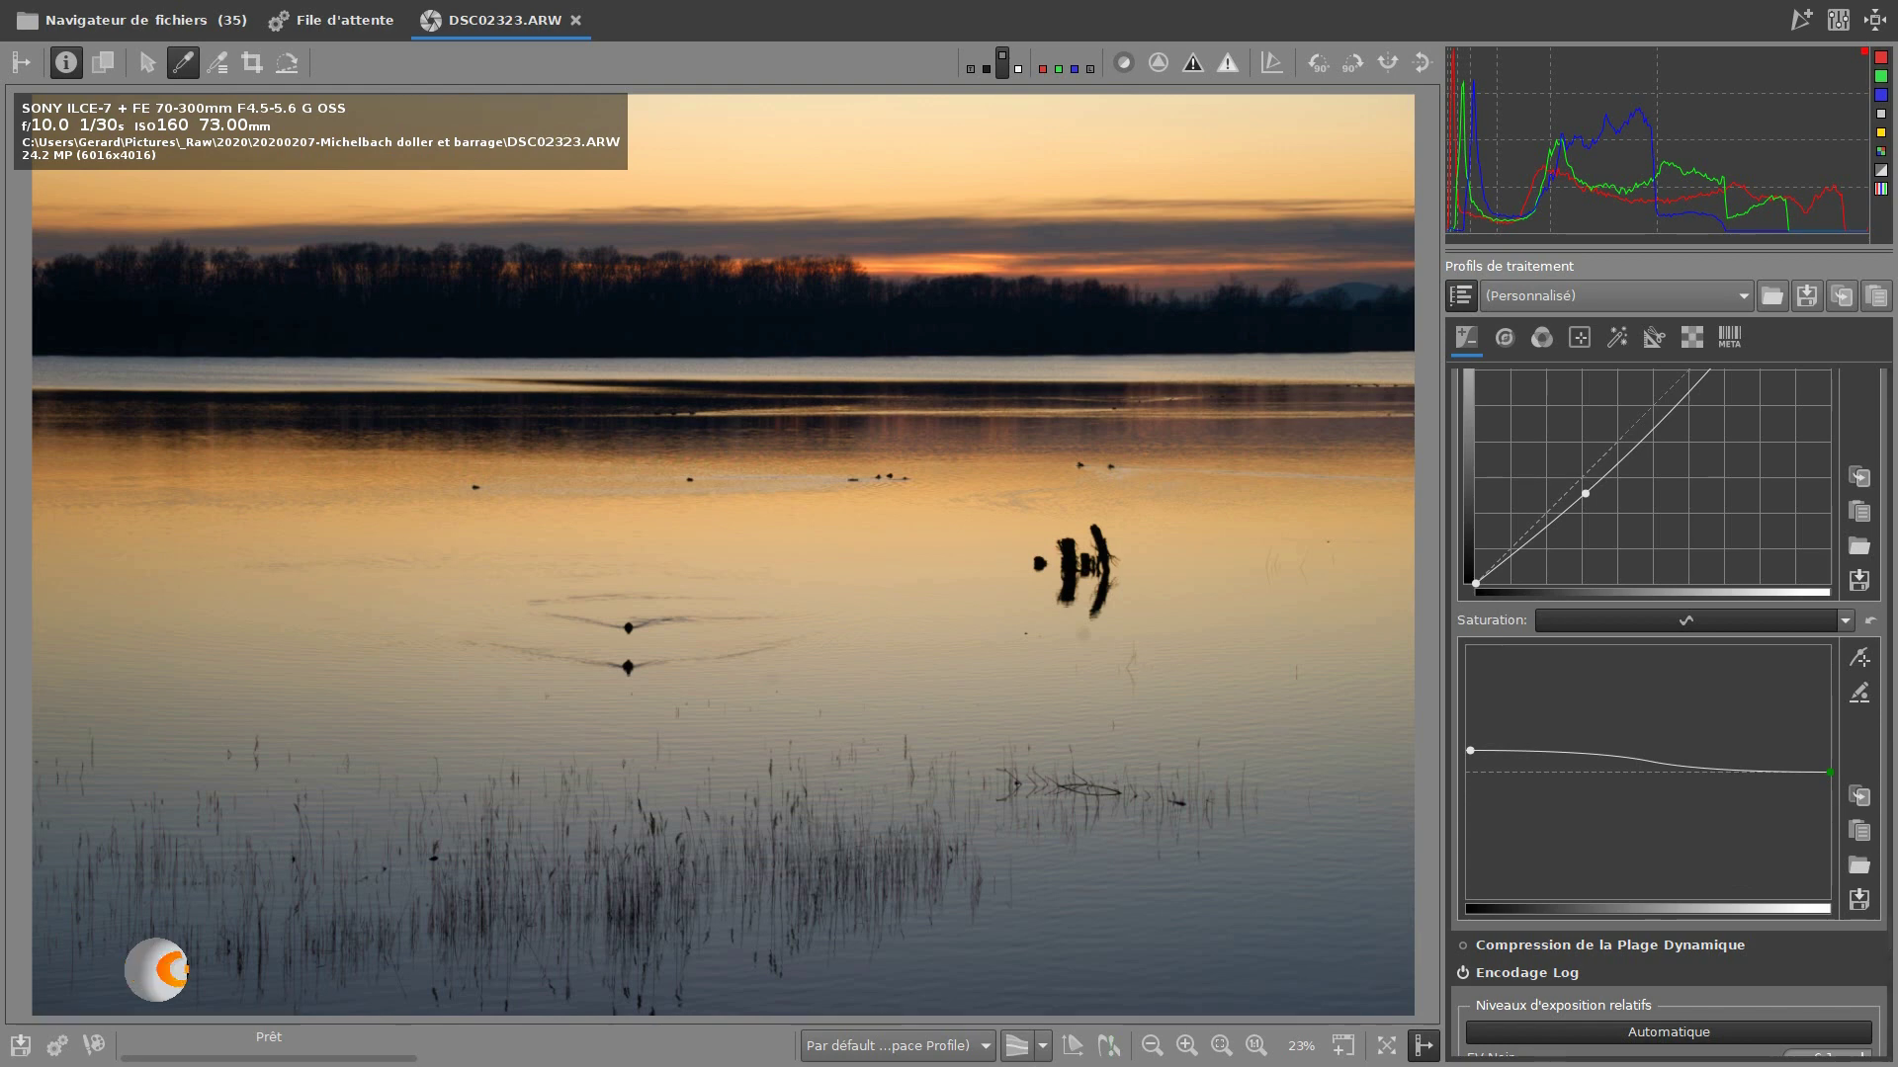
pyautogui.click(870, 445)
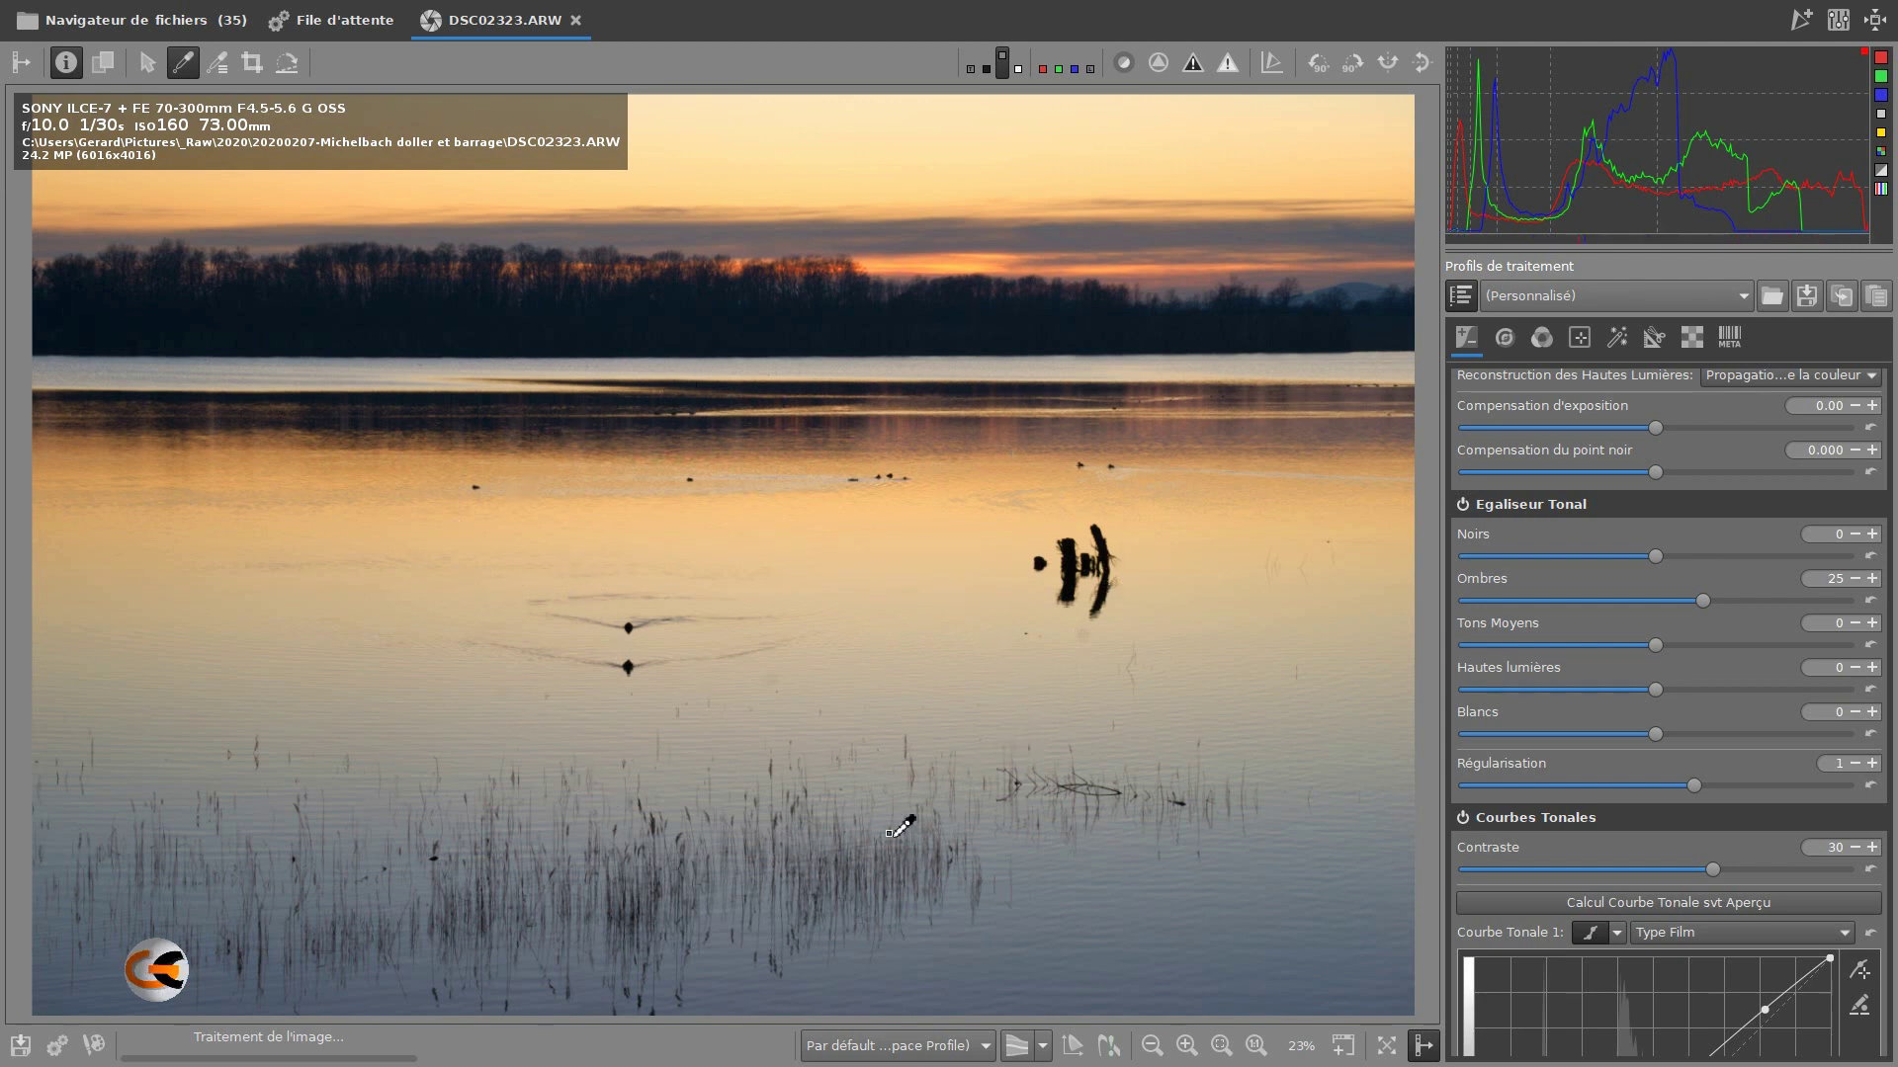
# Enable the local colour correction module (Correction des Couleurs) and expand its settings
pyautogui.click(1578, 338)
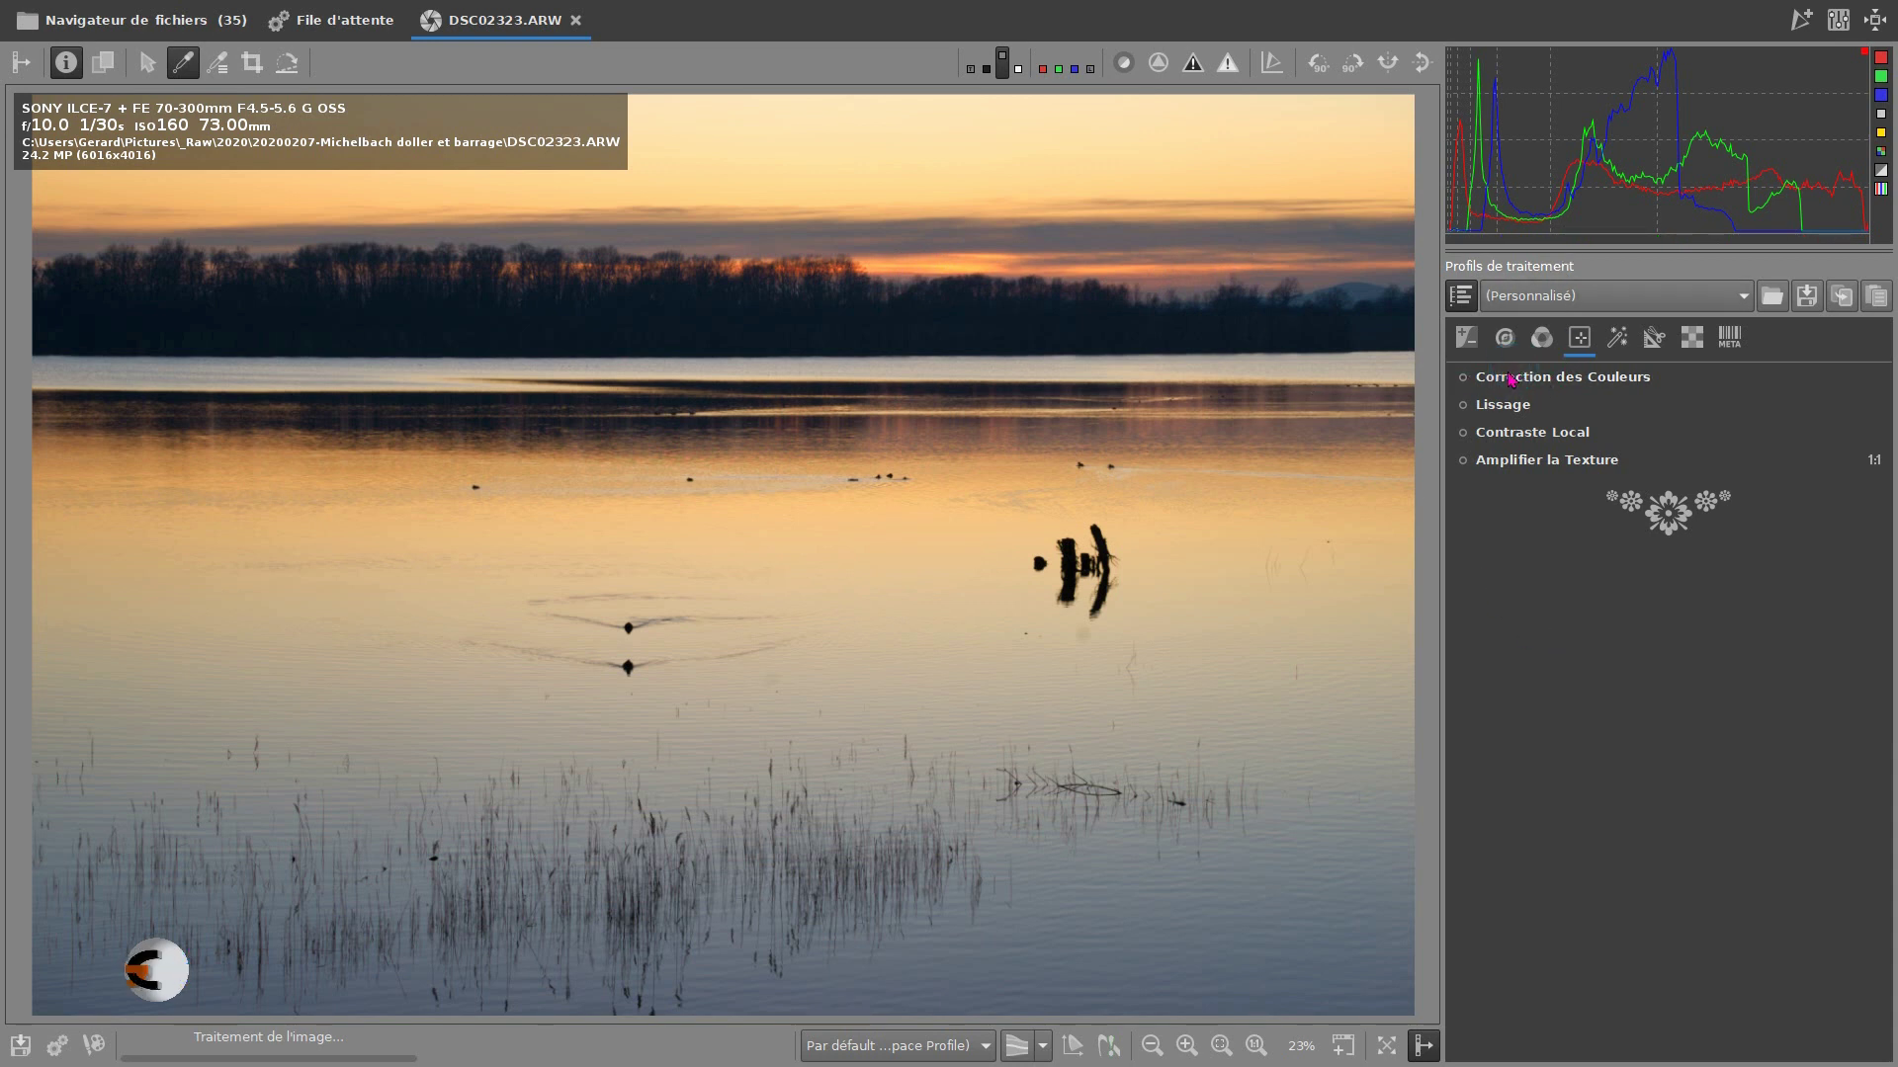
pyautogui.click(1462, 377)
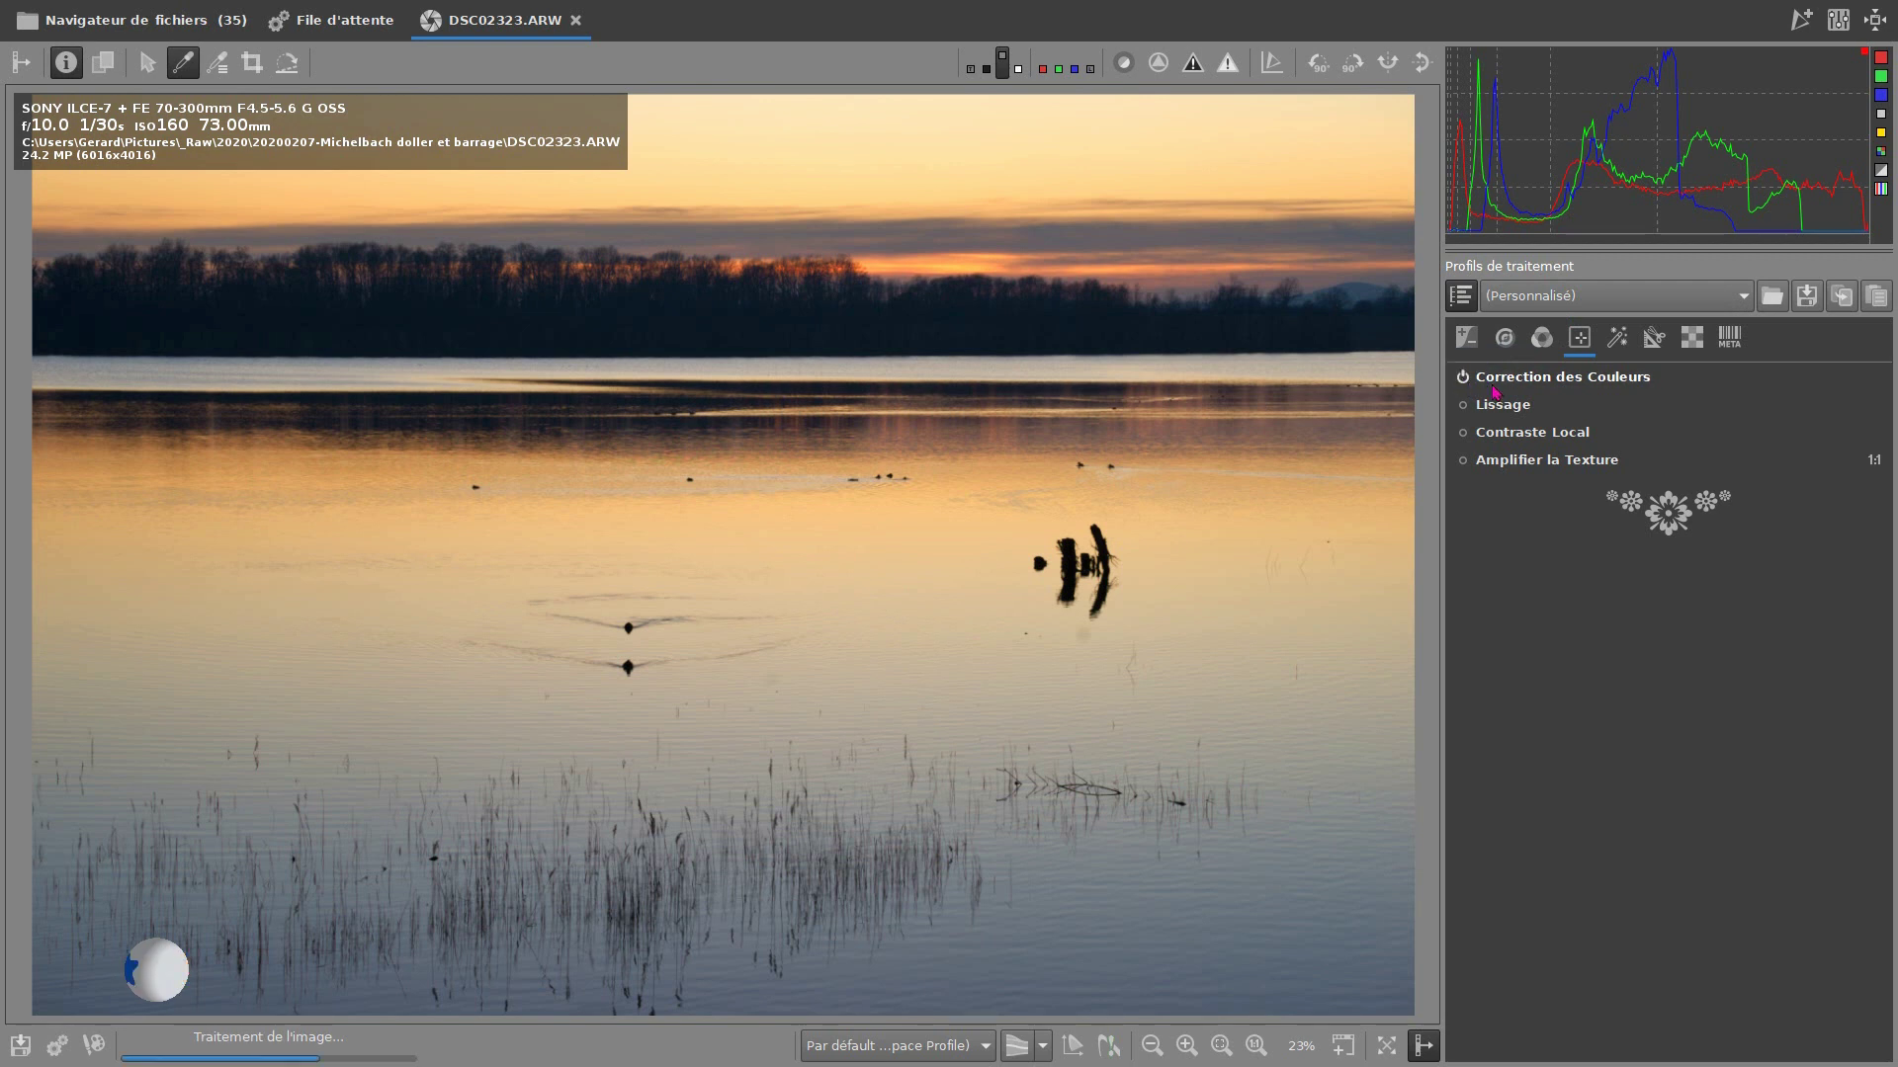
pyautogui.click(1465, 387)
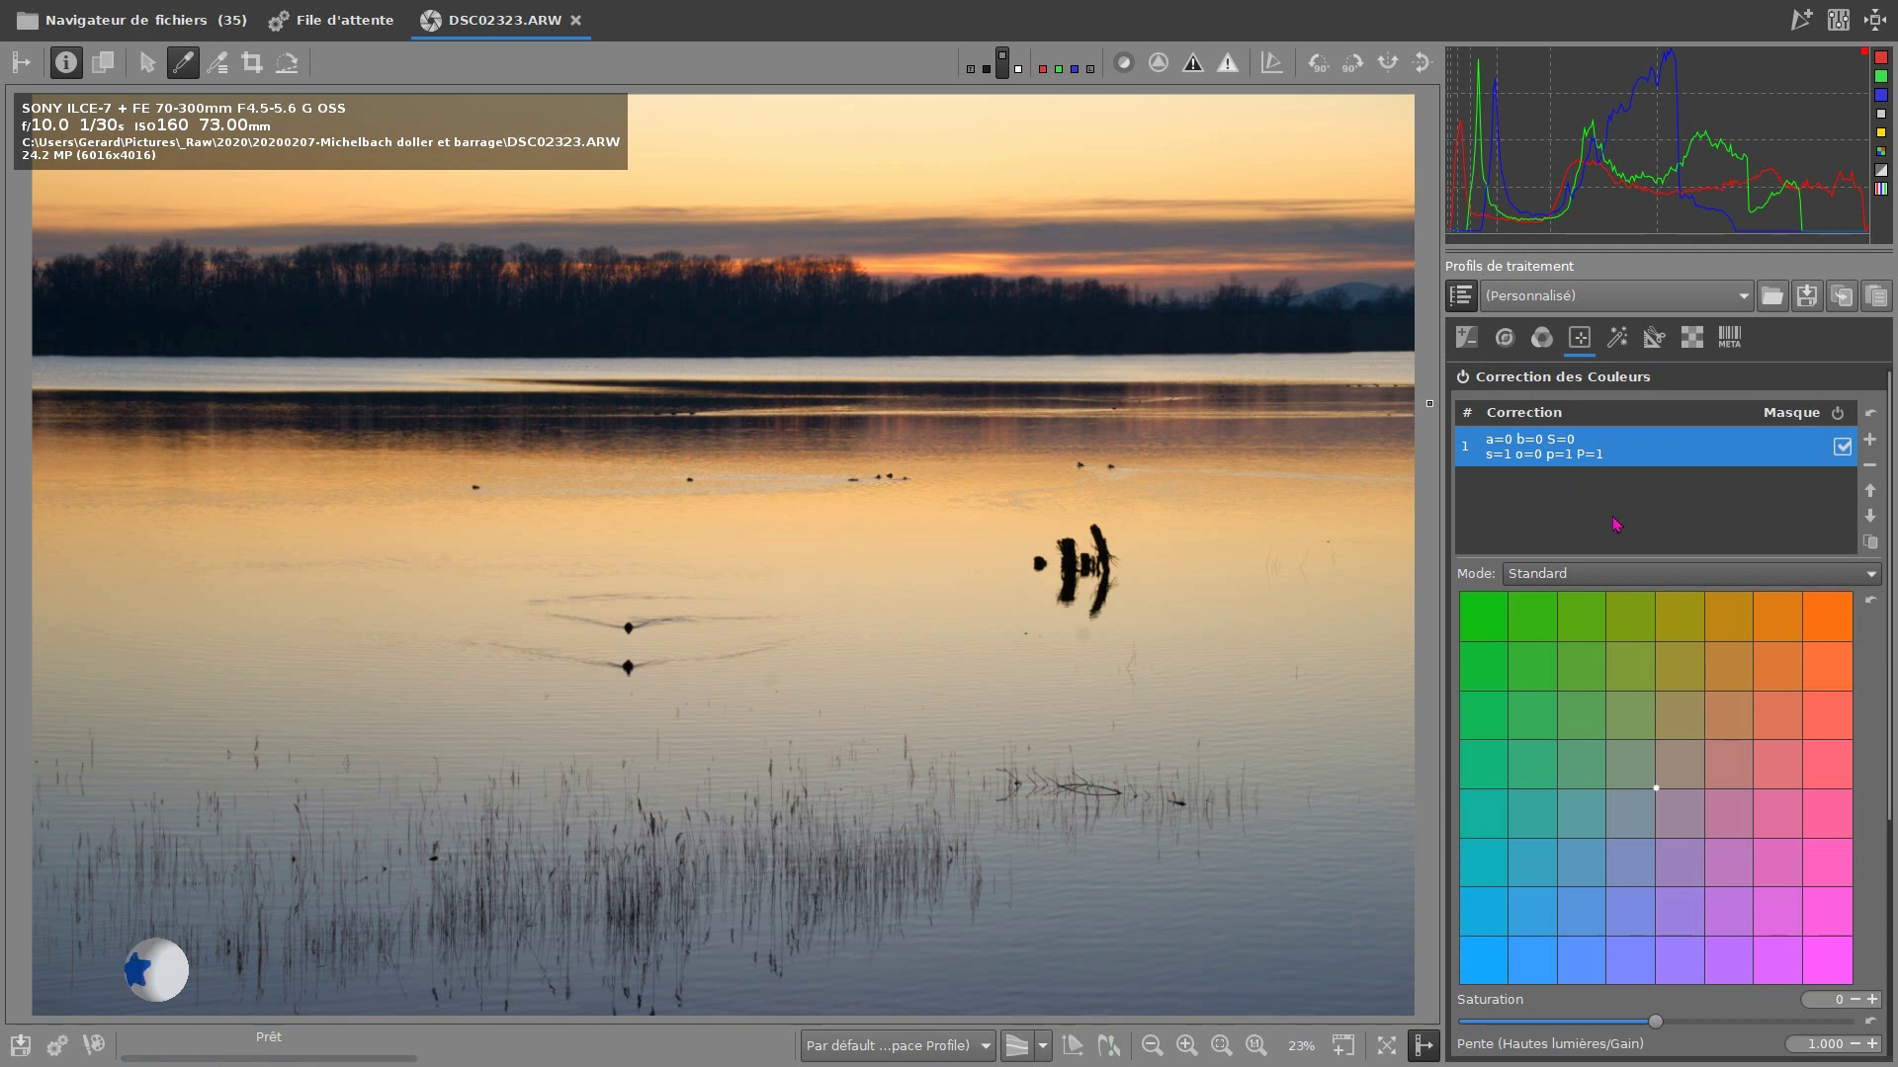
pyautogui.scroll(-3, 1601, 652)
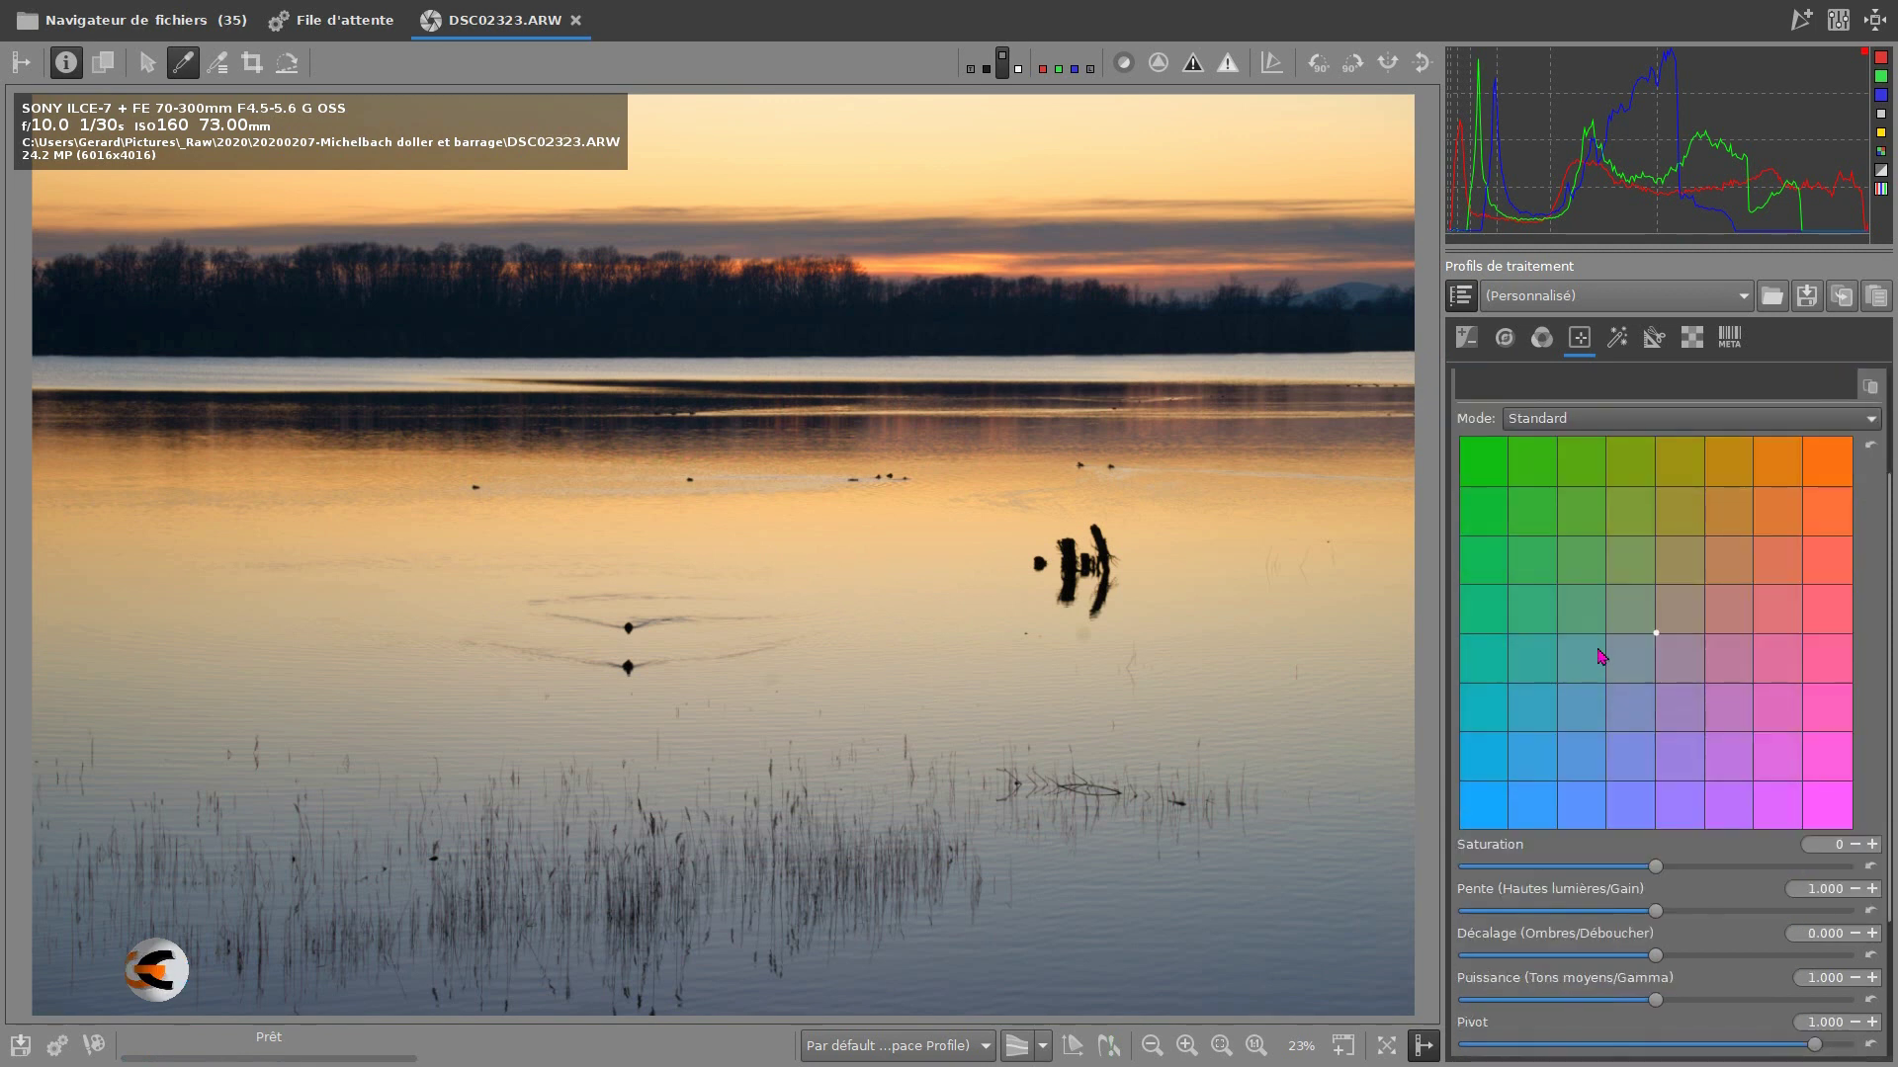
pyautogui.scroll(3, 1601, 655)
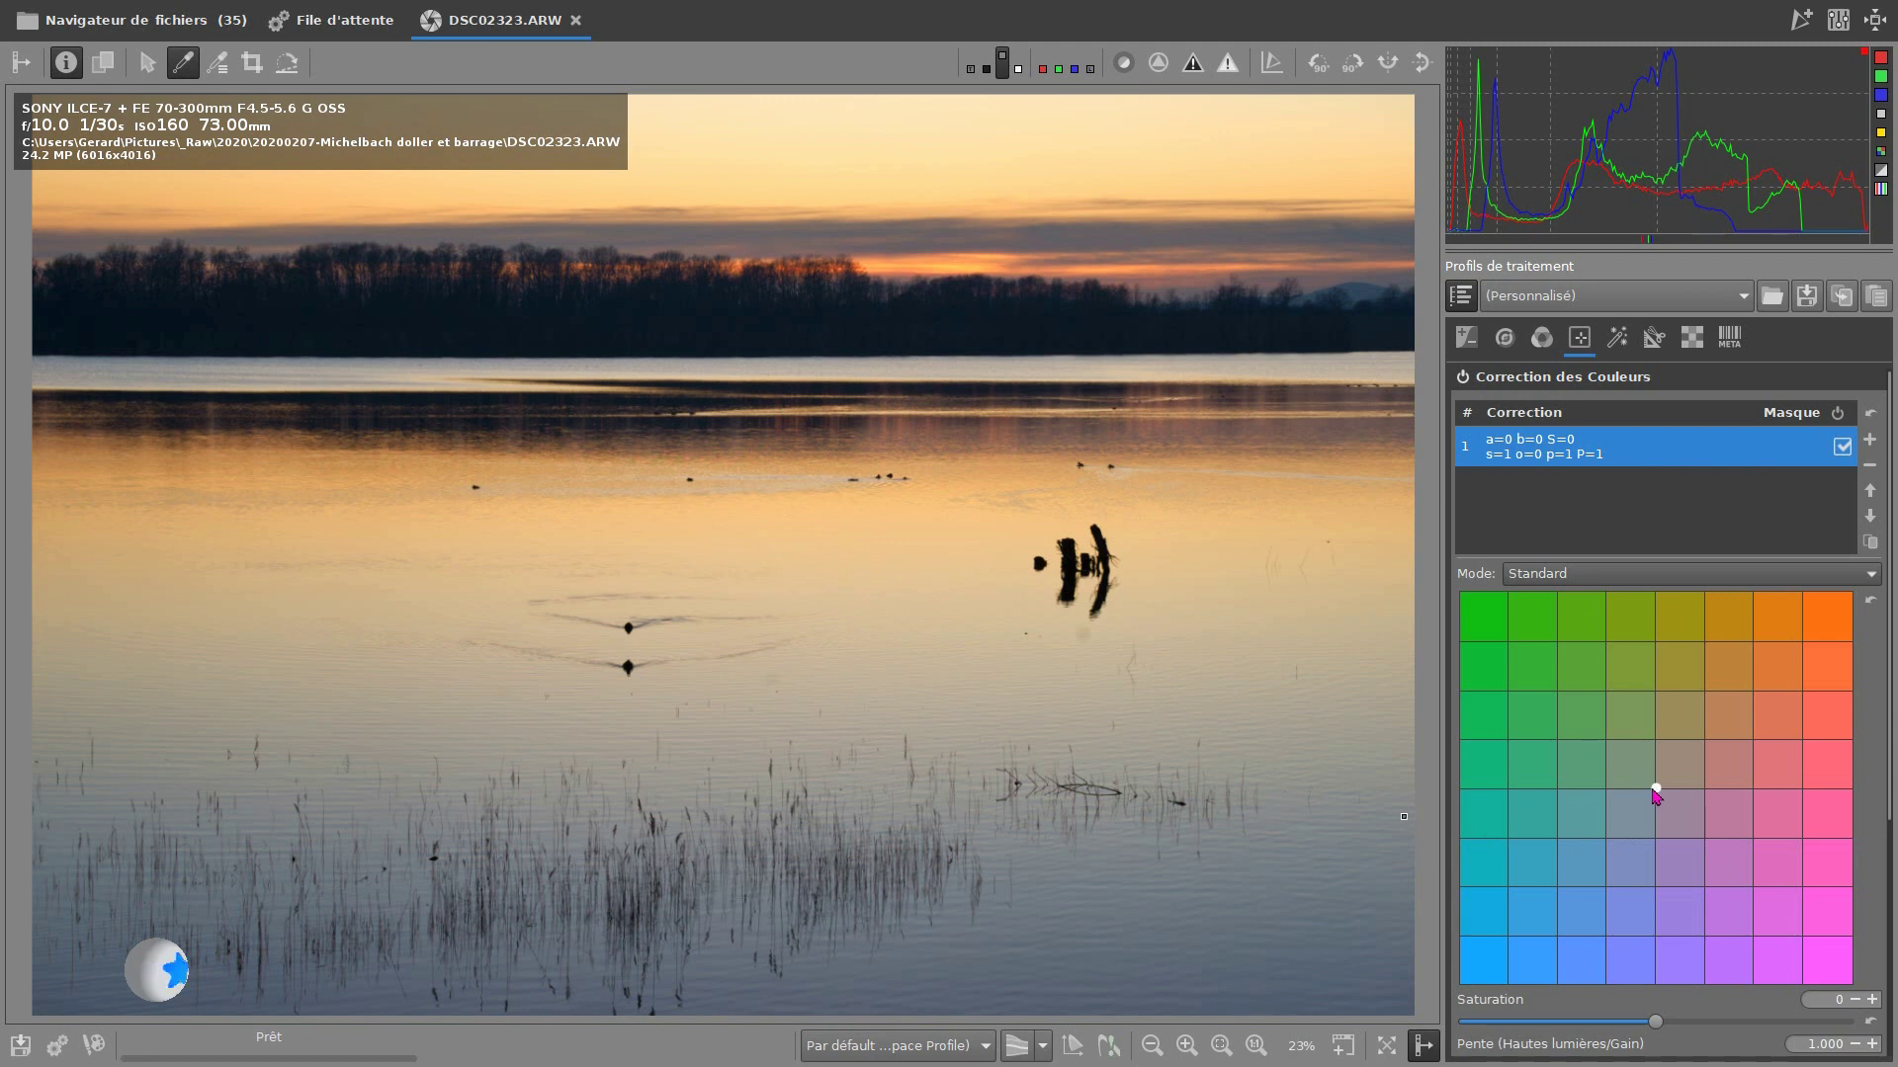
# Try pink and blue tints on the first colour correction, and bring its colour point back to the centre
pyautogui.scroll(-3, 1656, 791)
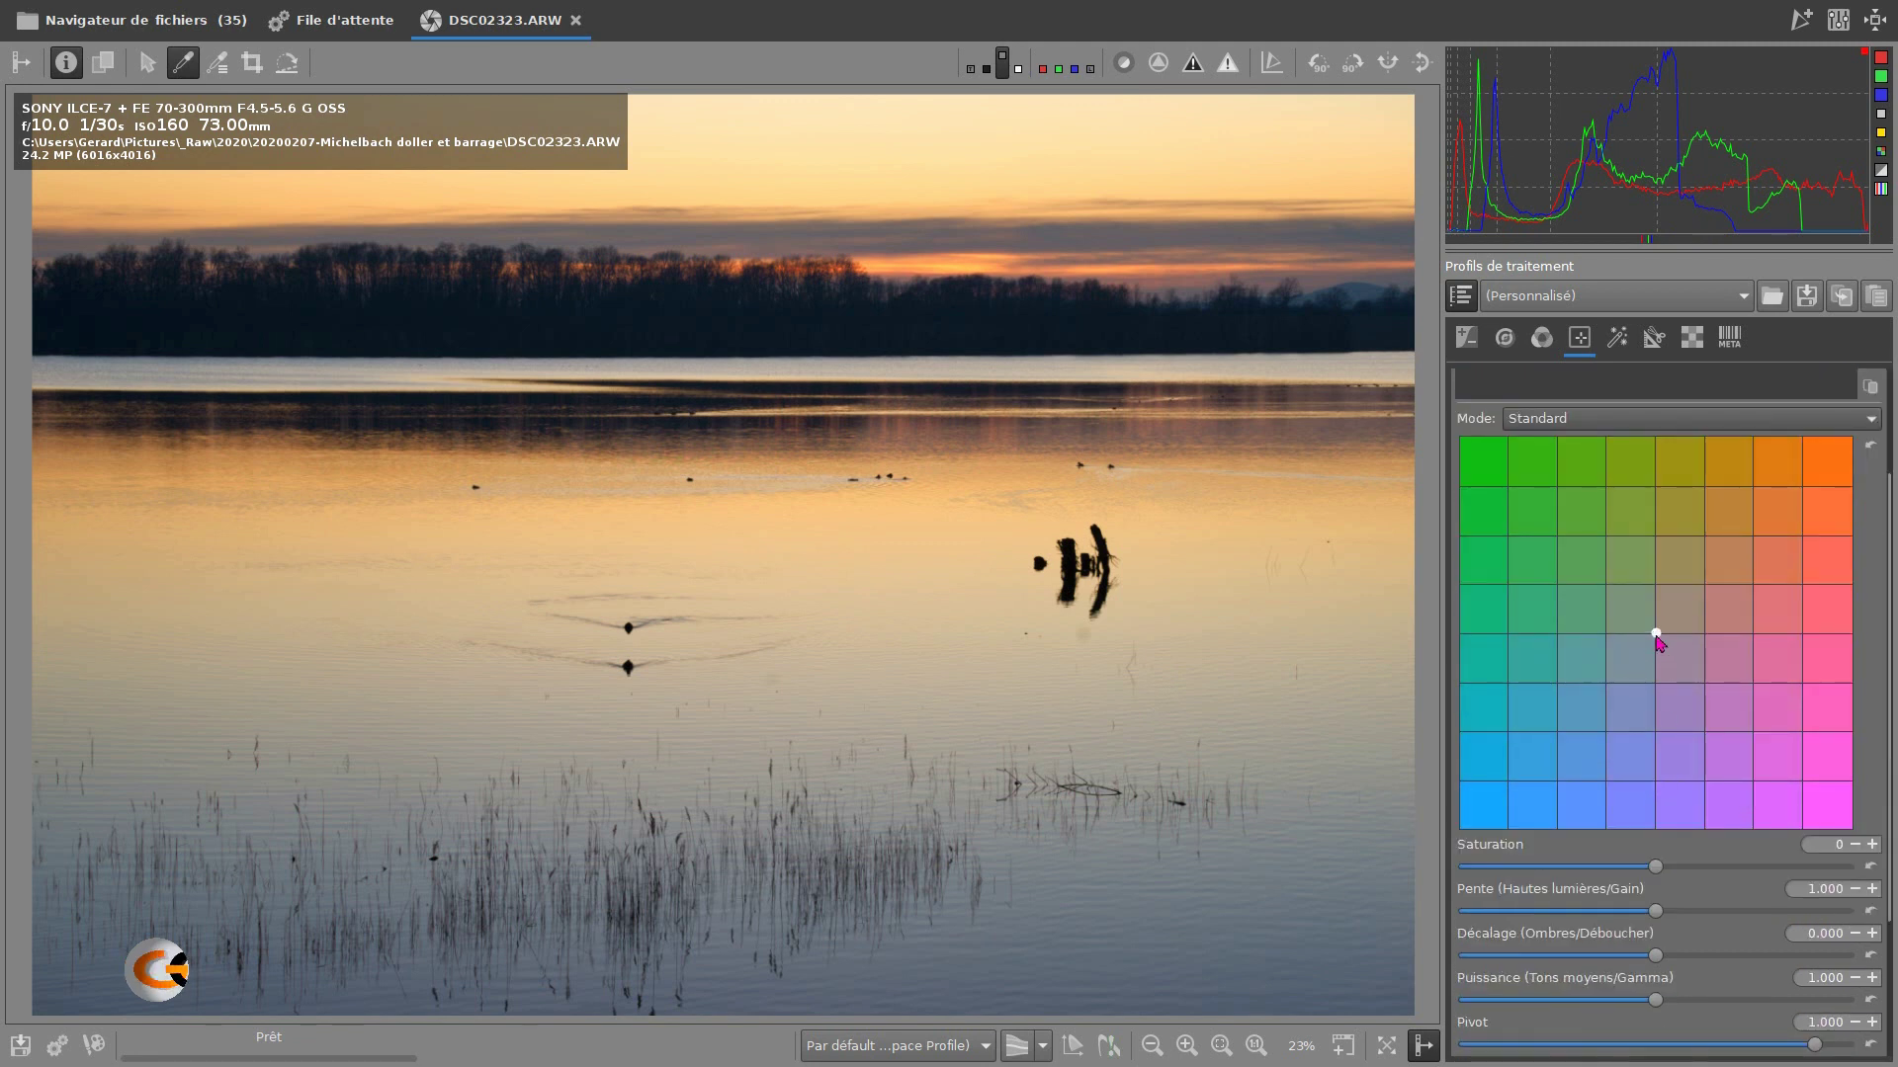
pyautogui.moveTo(1658, 637); pyautogui.dragTo(1664, 642)
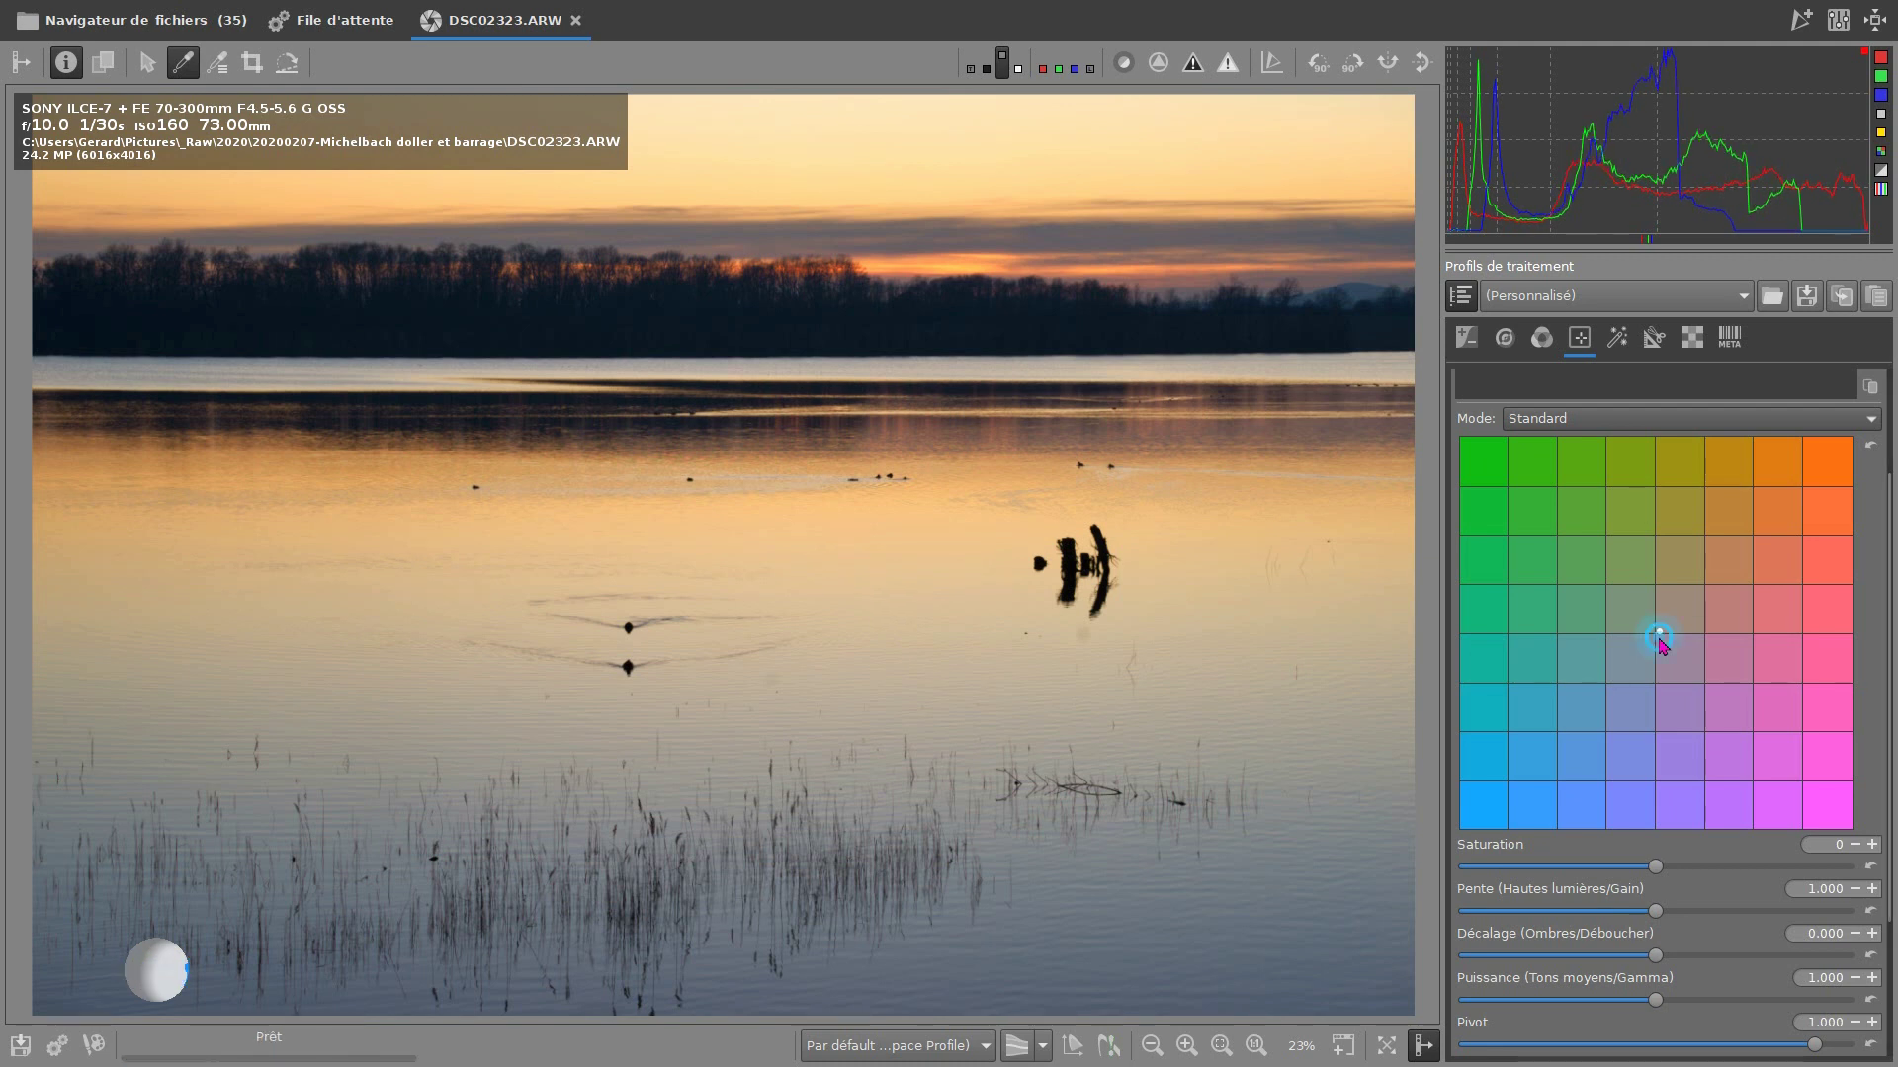
pyautogui.moveTo(1661, 633); pyautogui.dragTo(1805, 724)
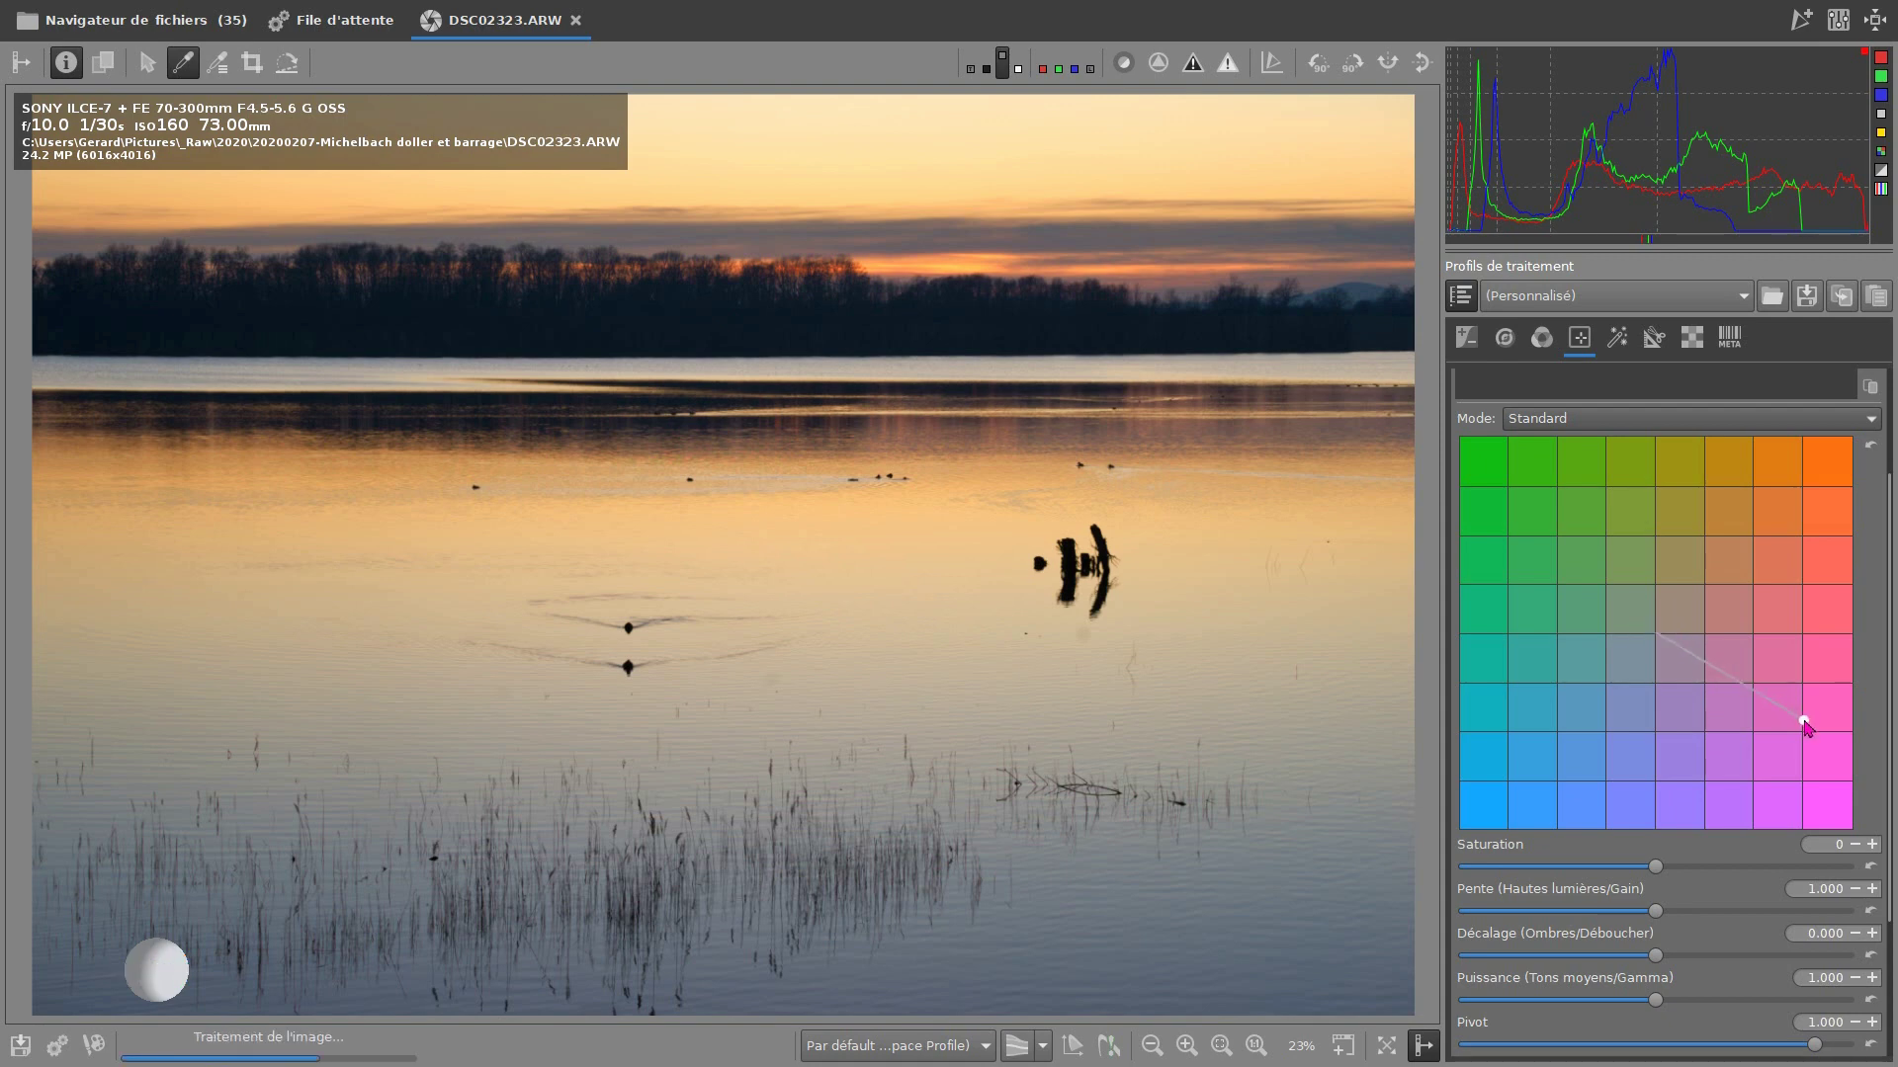
pyautogui.moveTo(1804, 724); pyautogui.dragTo(1582, 729)
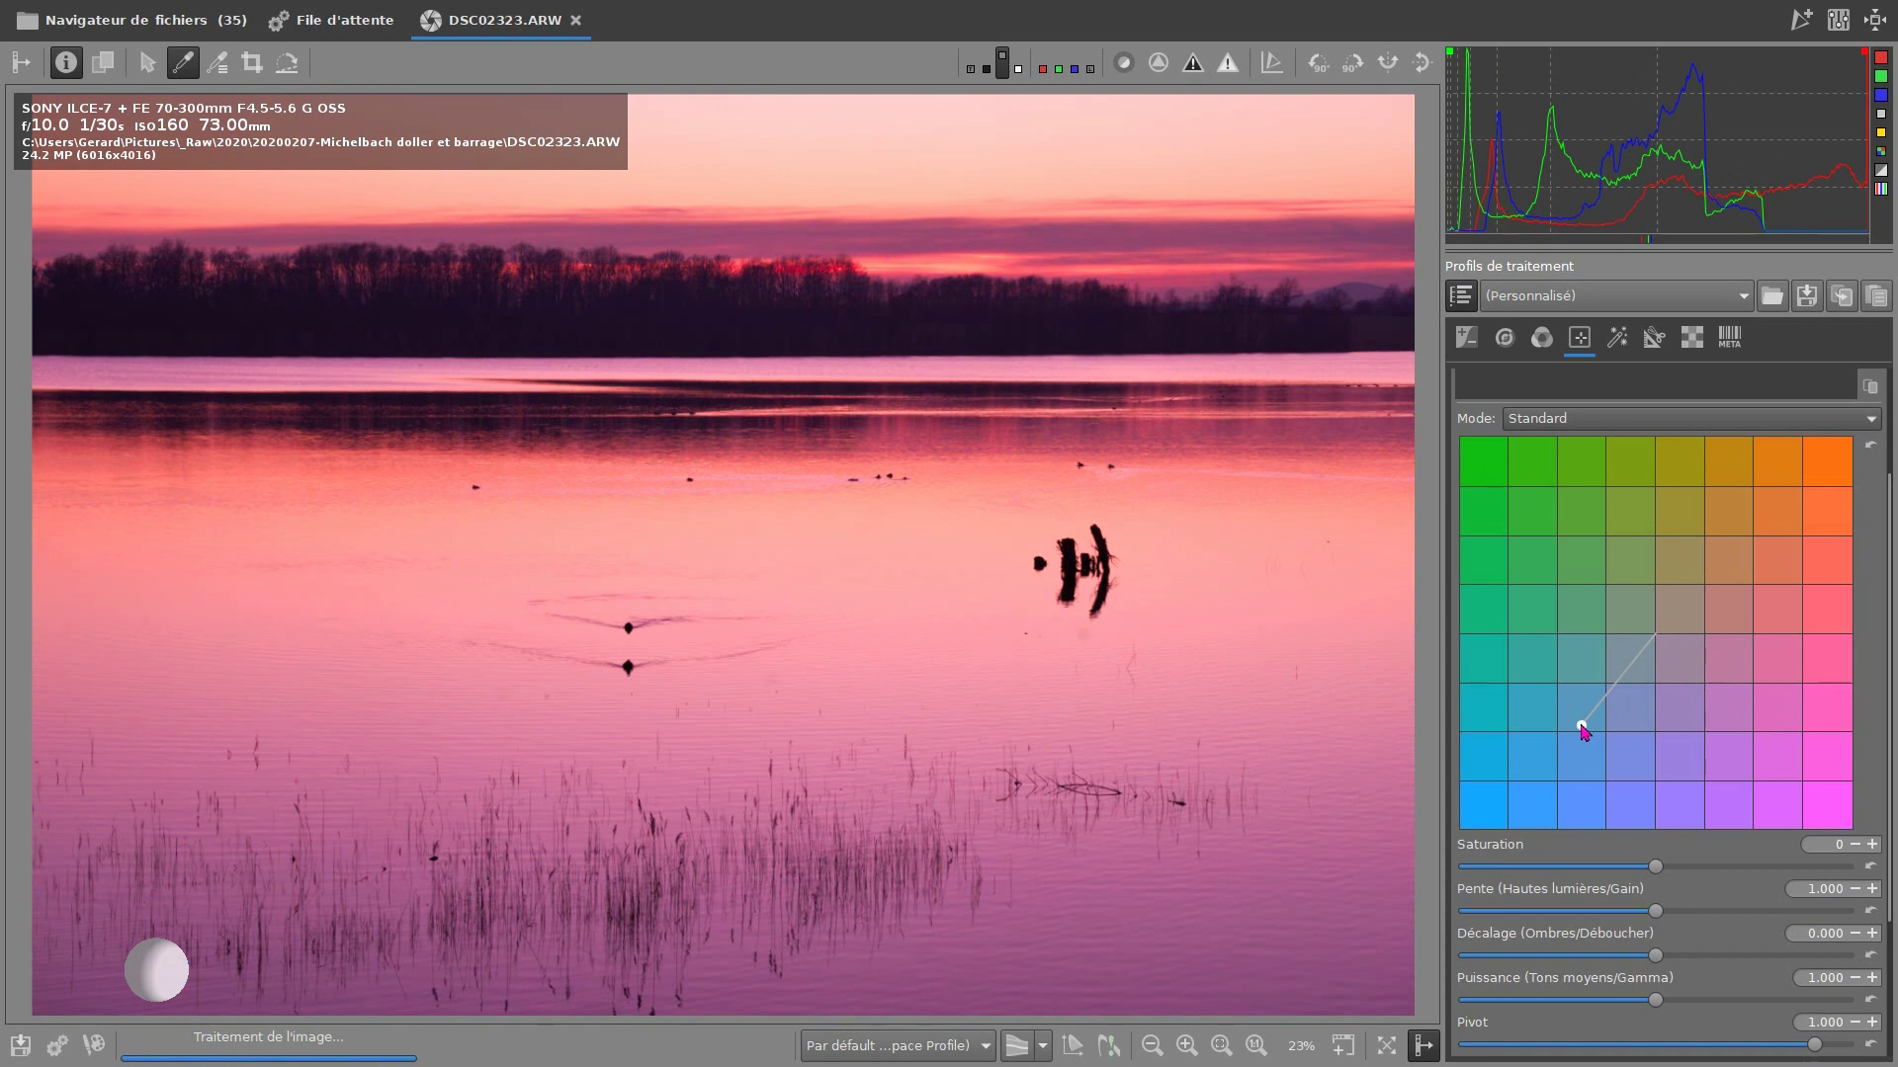
pyautogui.moveTo(1582, 730); pyautogui.dragTo(1657, 629)
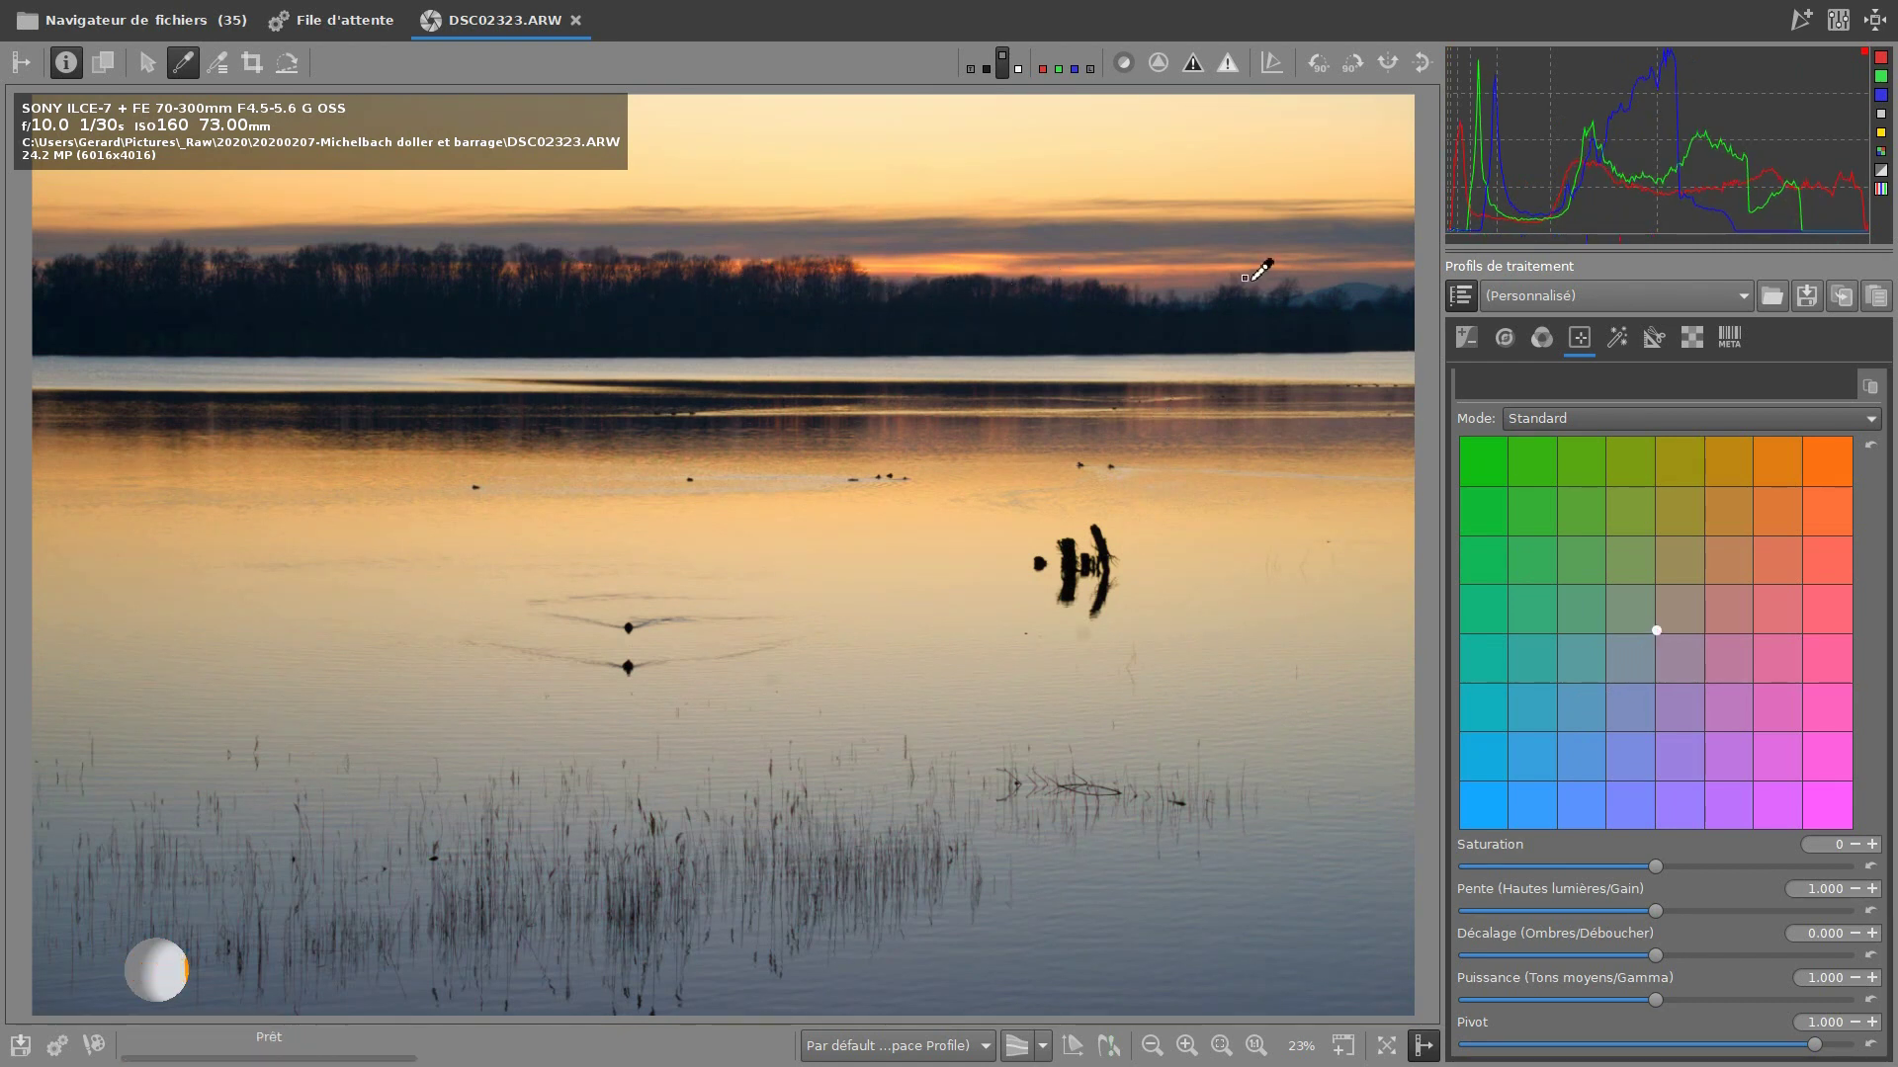
# Add a second colour correction in Standard mode and bring its adjustment and mask settings into view
pyautogui.scroll(3, 1694, 566)
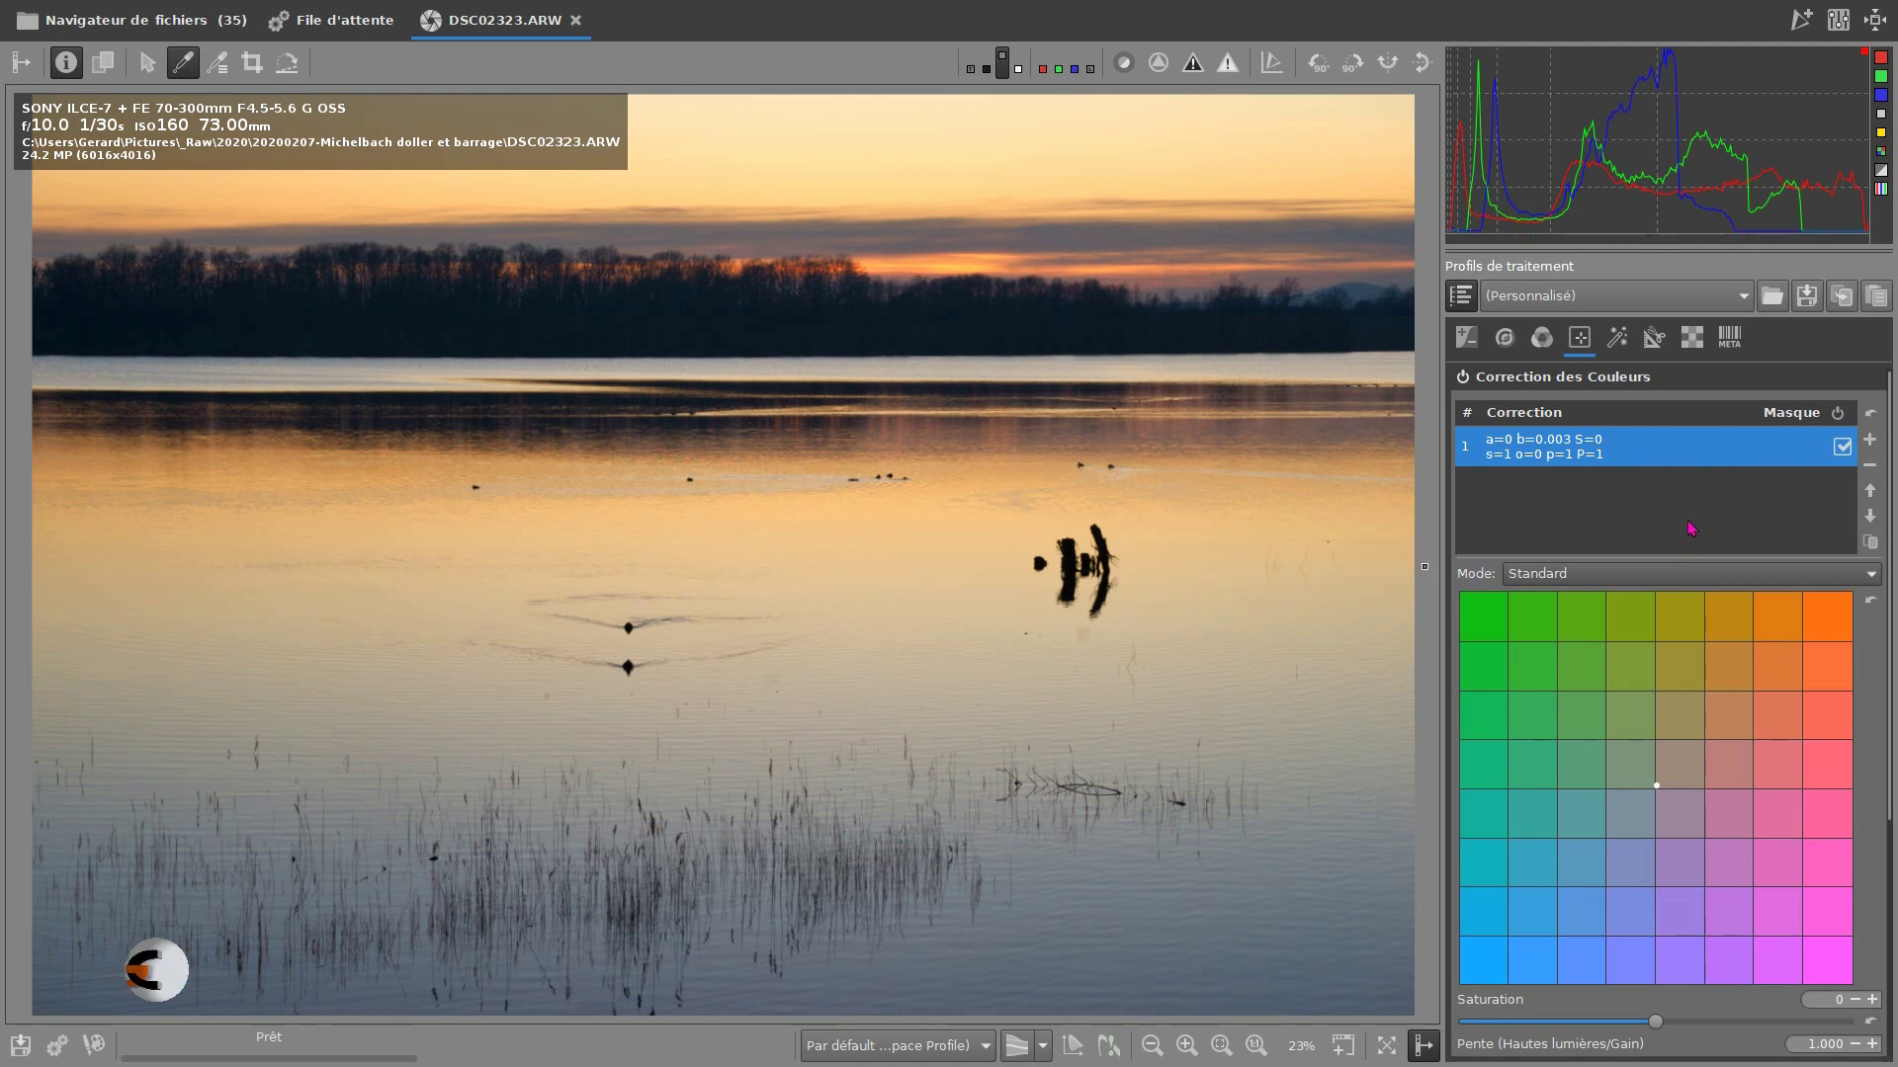
pyautogui.click(1869, 440)
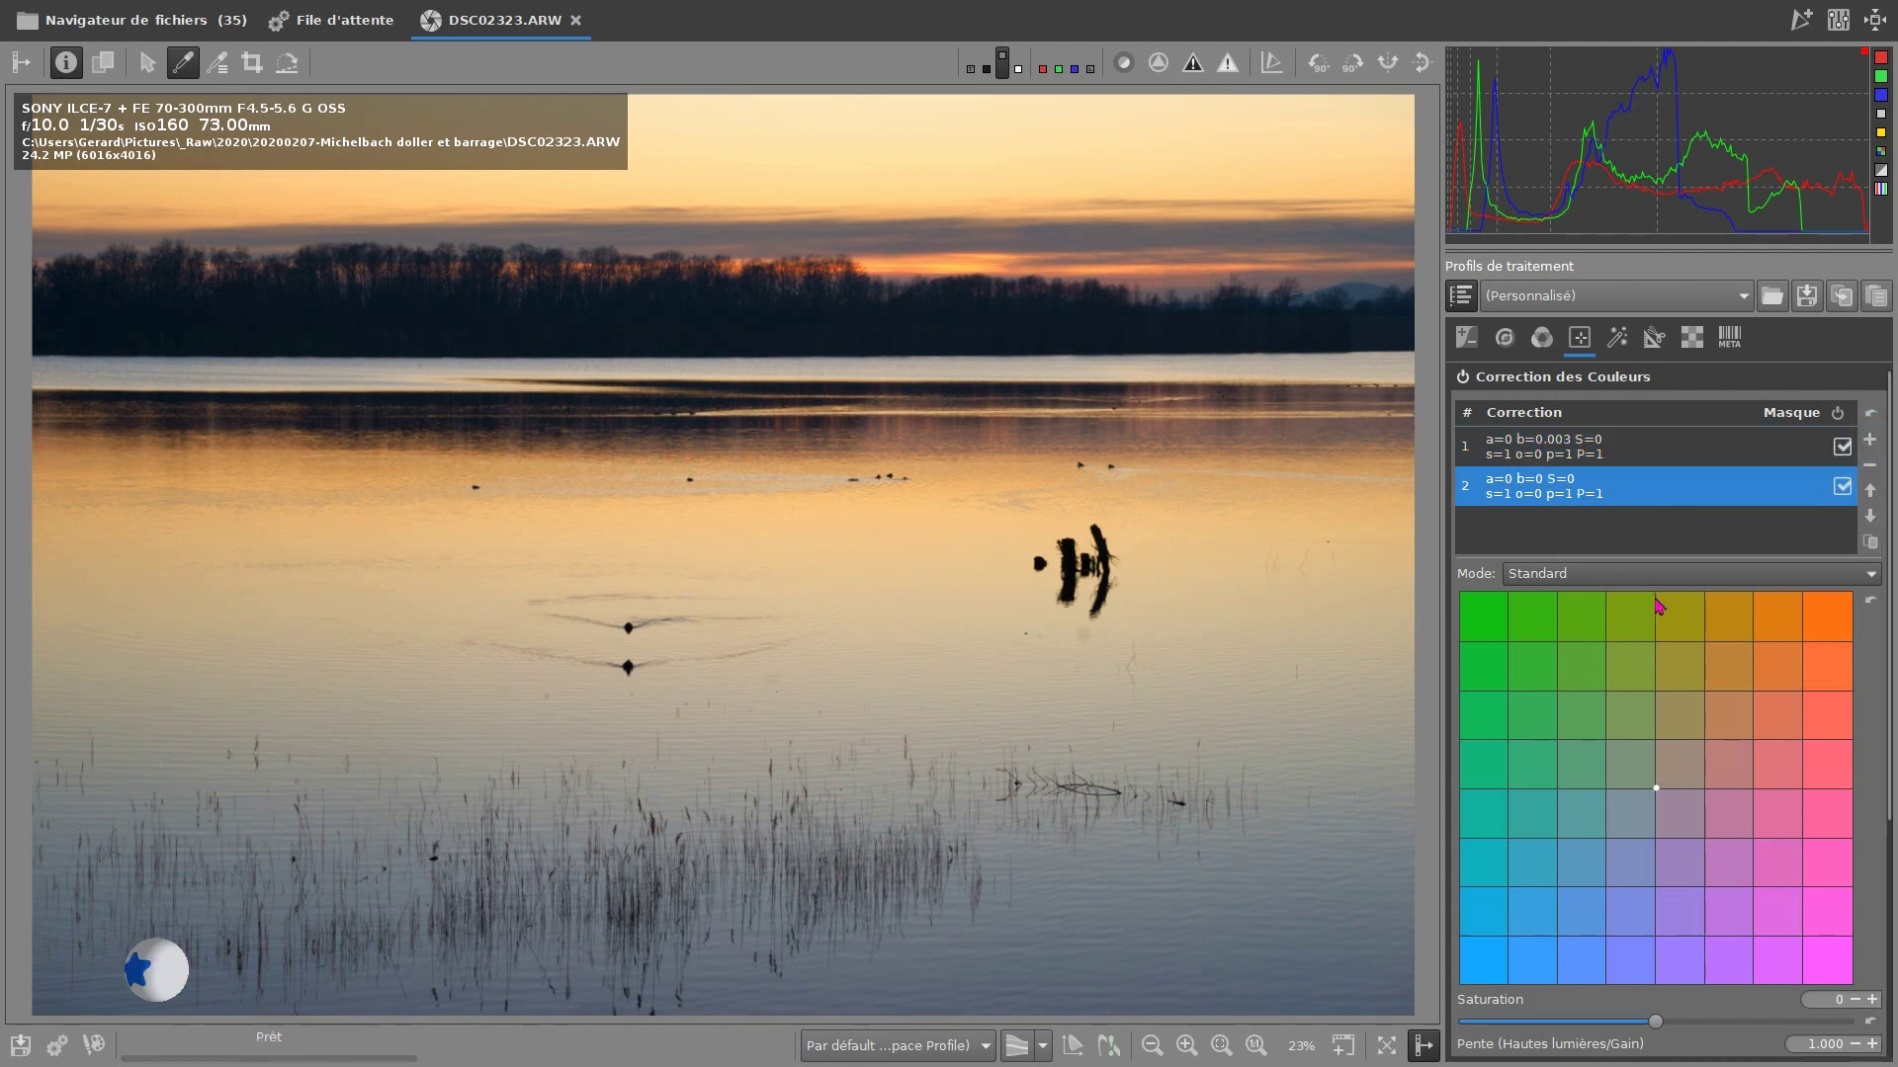
pyautogui.scroll(-3, 1656, 621)
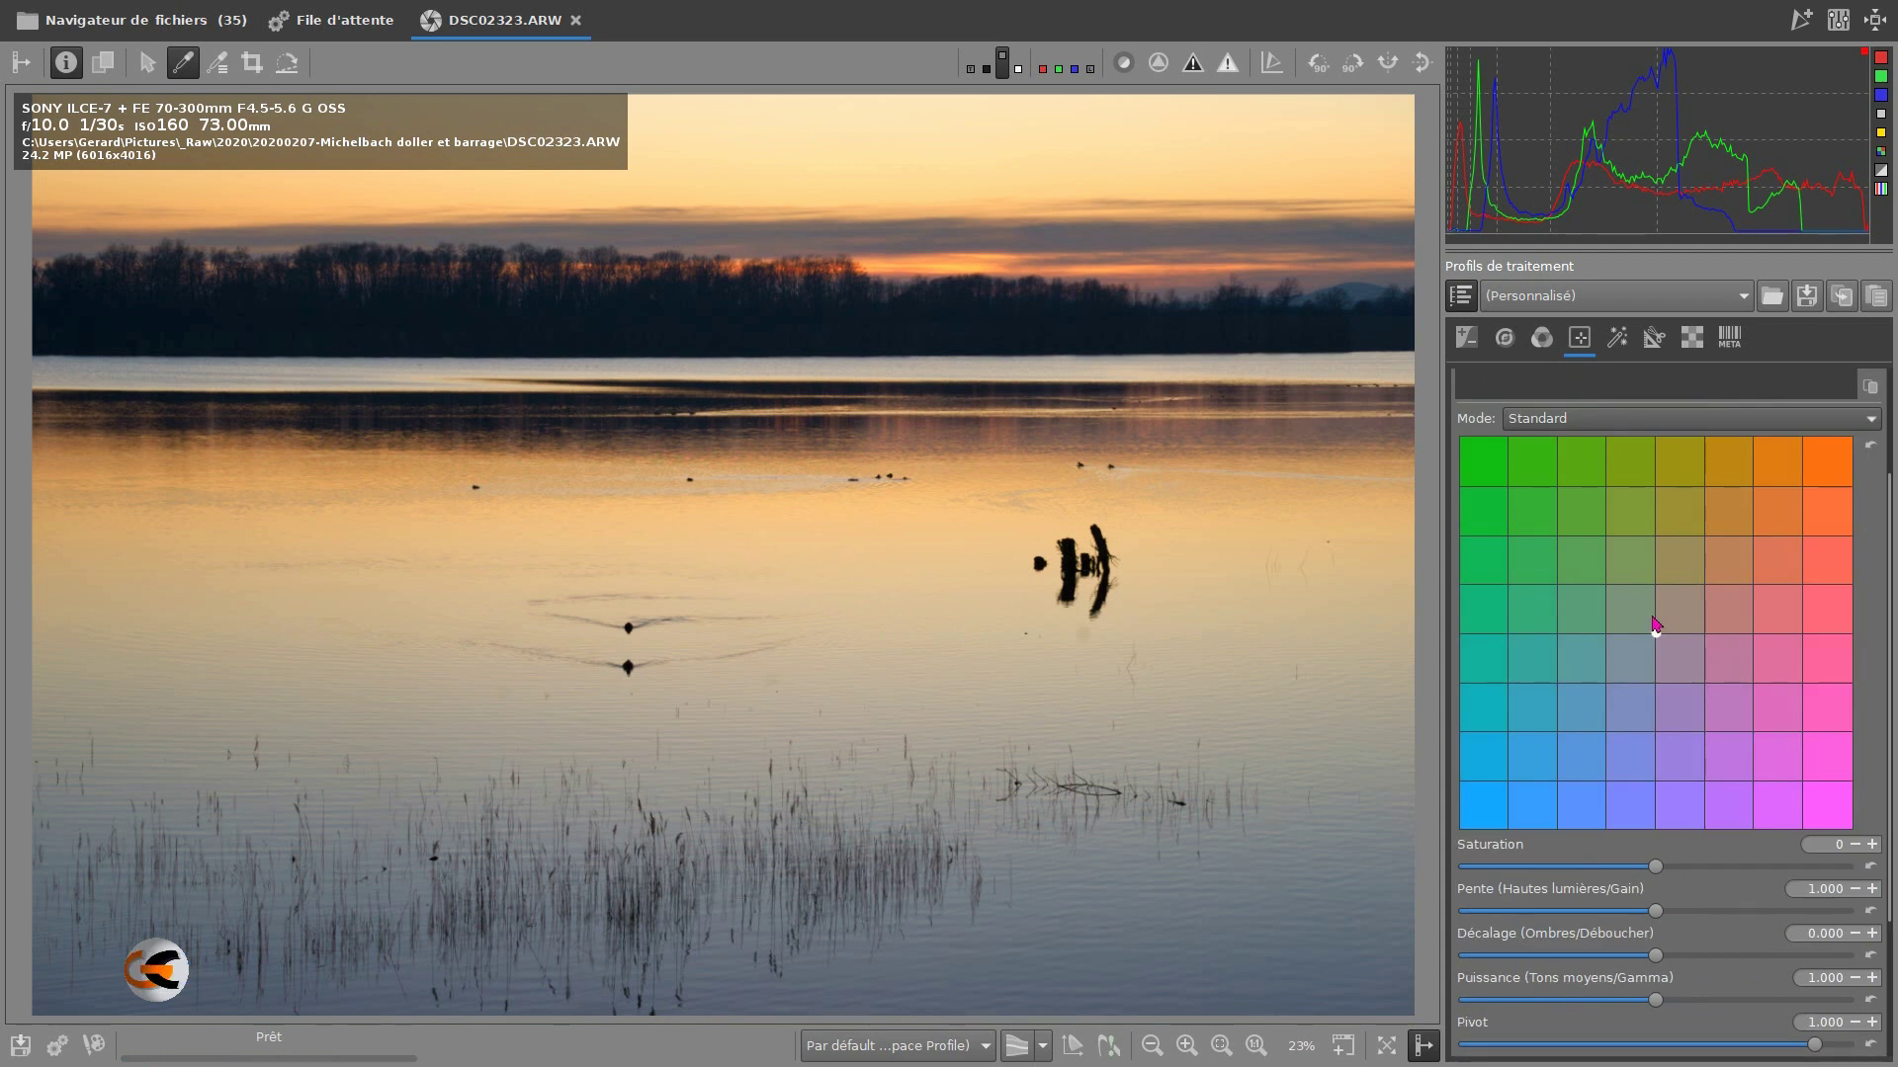
pyautogui.scroll(-3, 1655, 623)
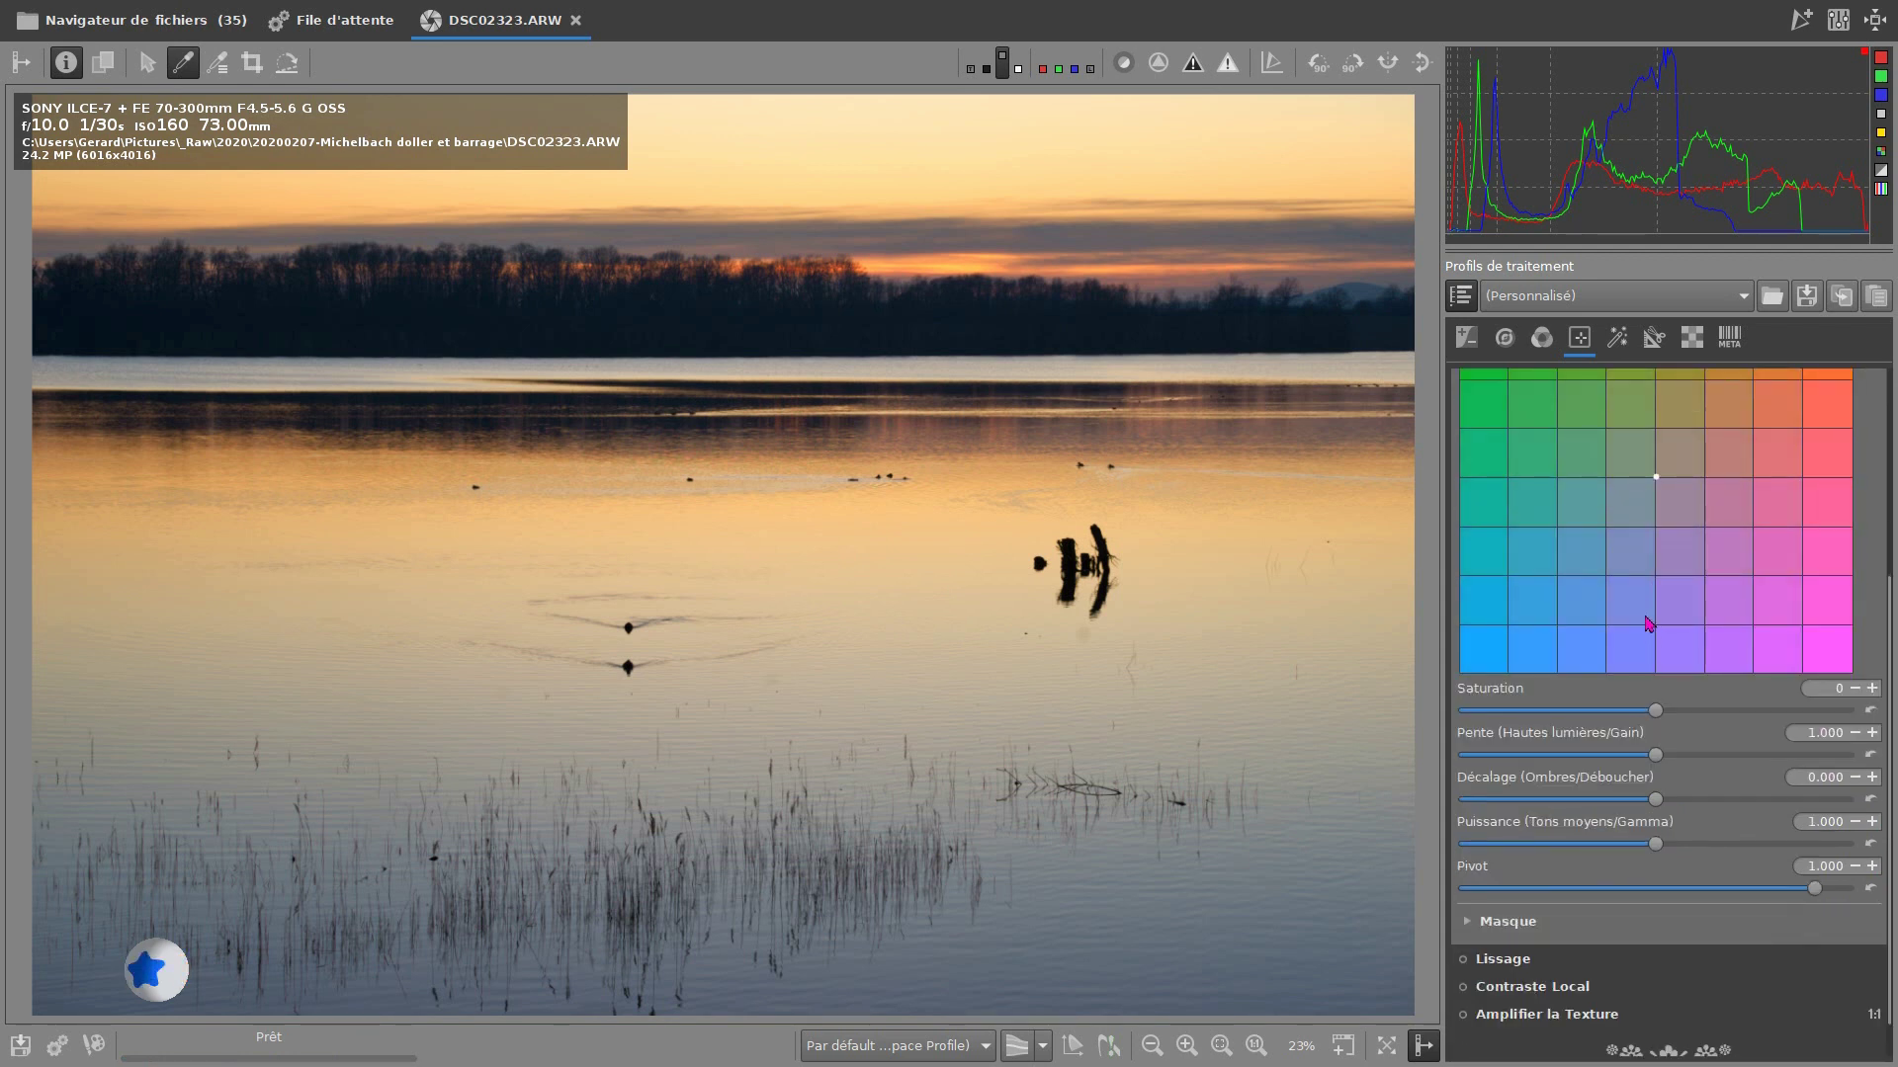
pyautogui.scroll(-1, 1647, 623)
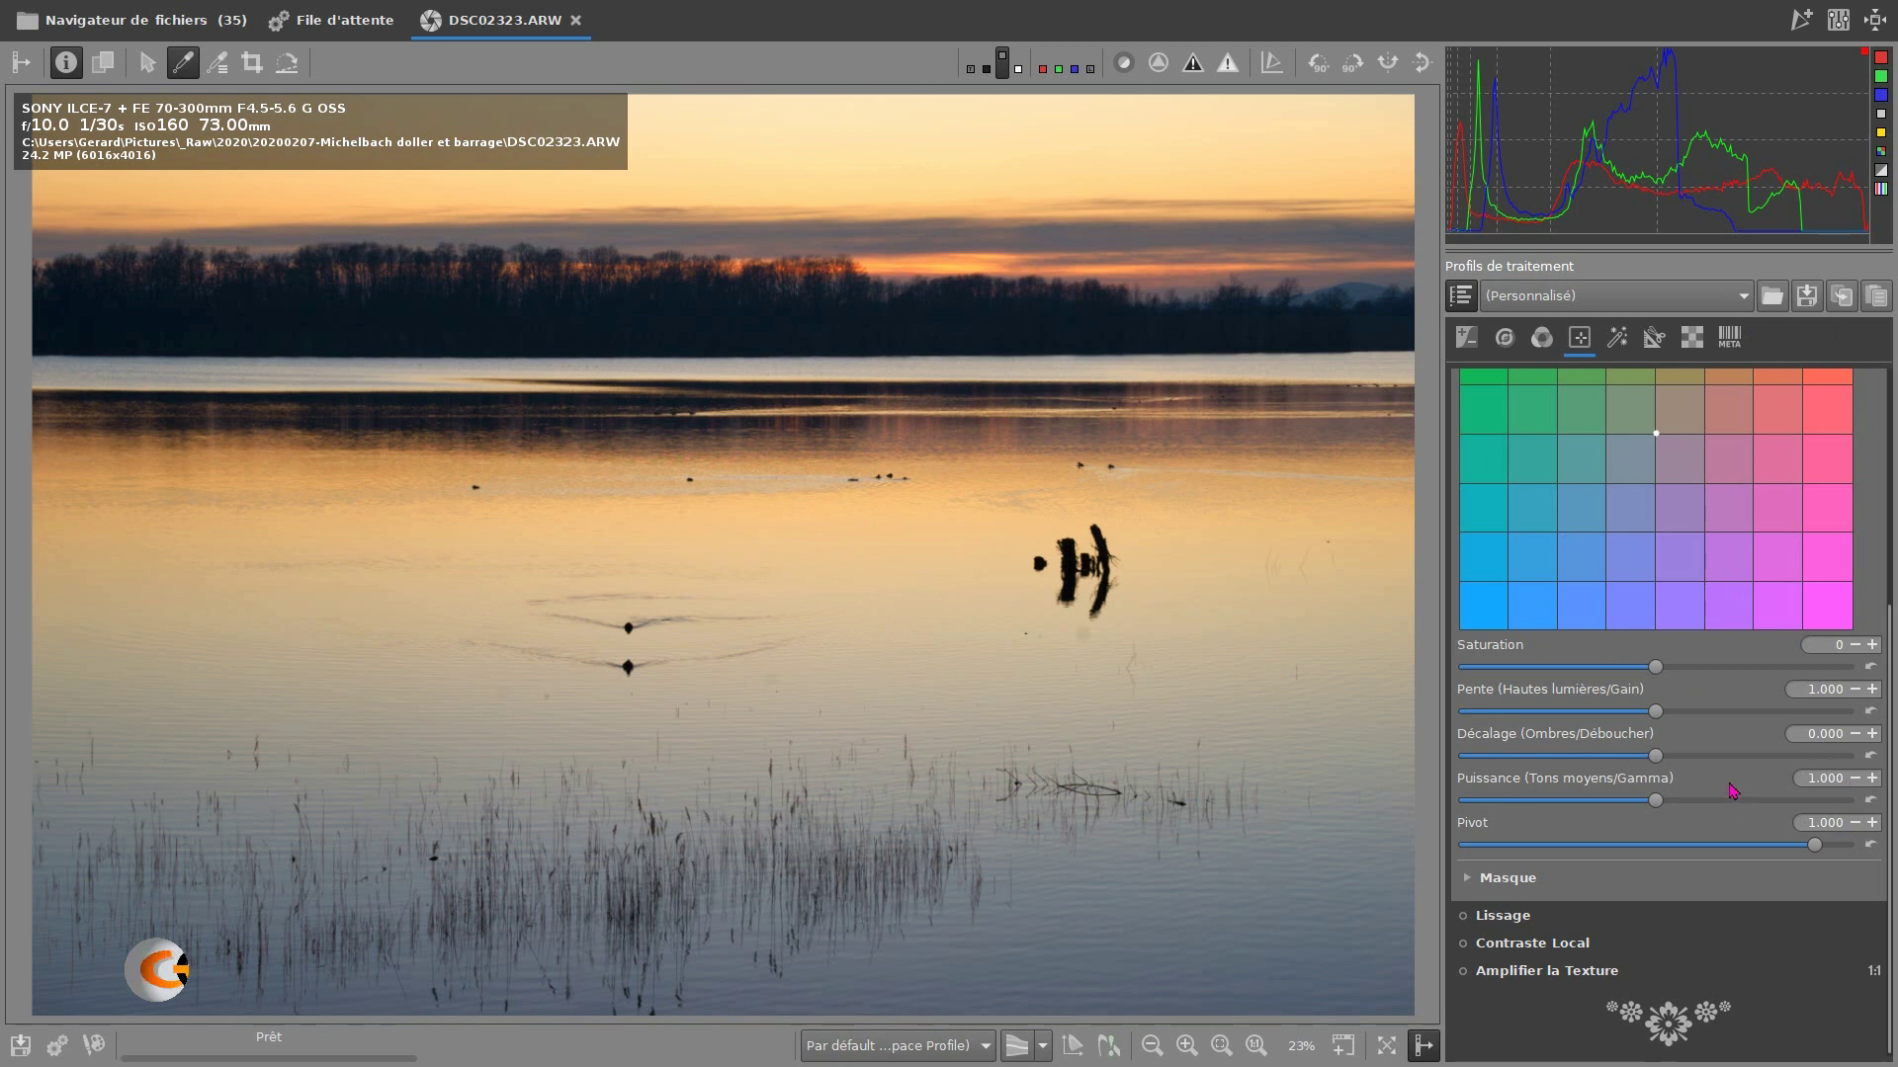
# Show the second colour correction's mask, and enable its zone mask (Masque de zone) with the shape displayed on the image
pyautogui.click(1466, 881)
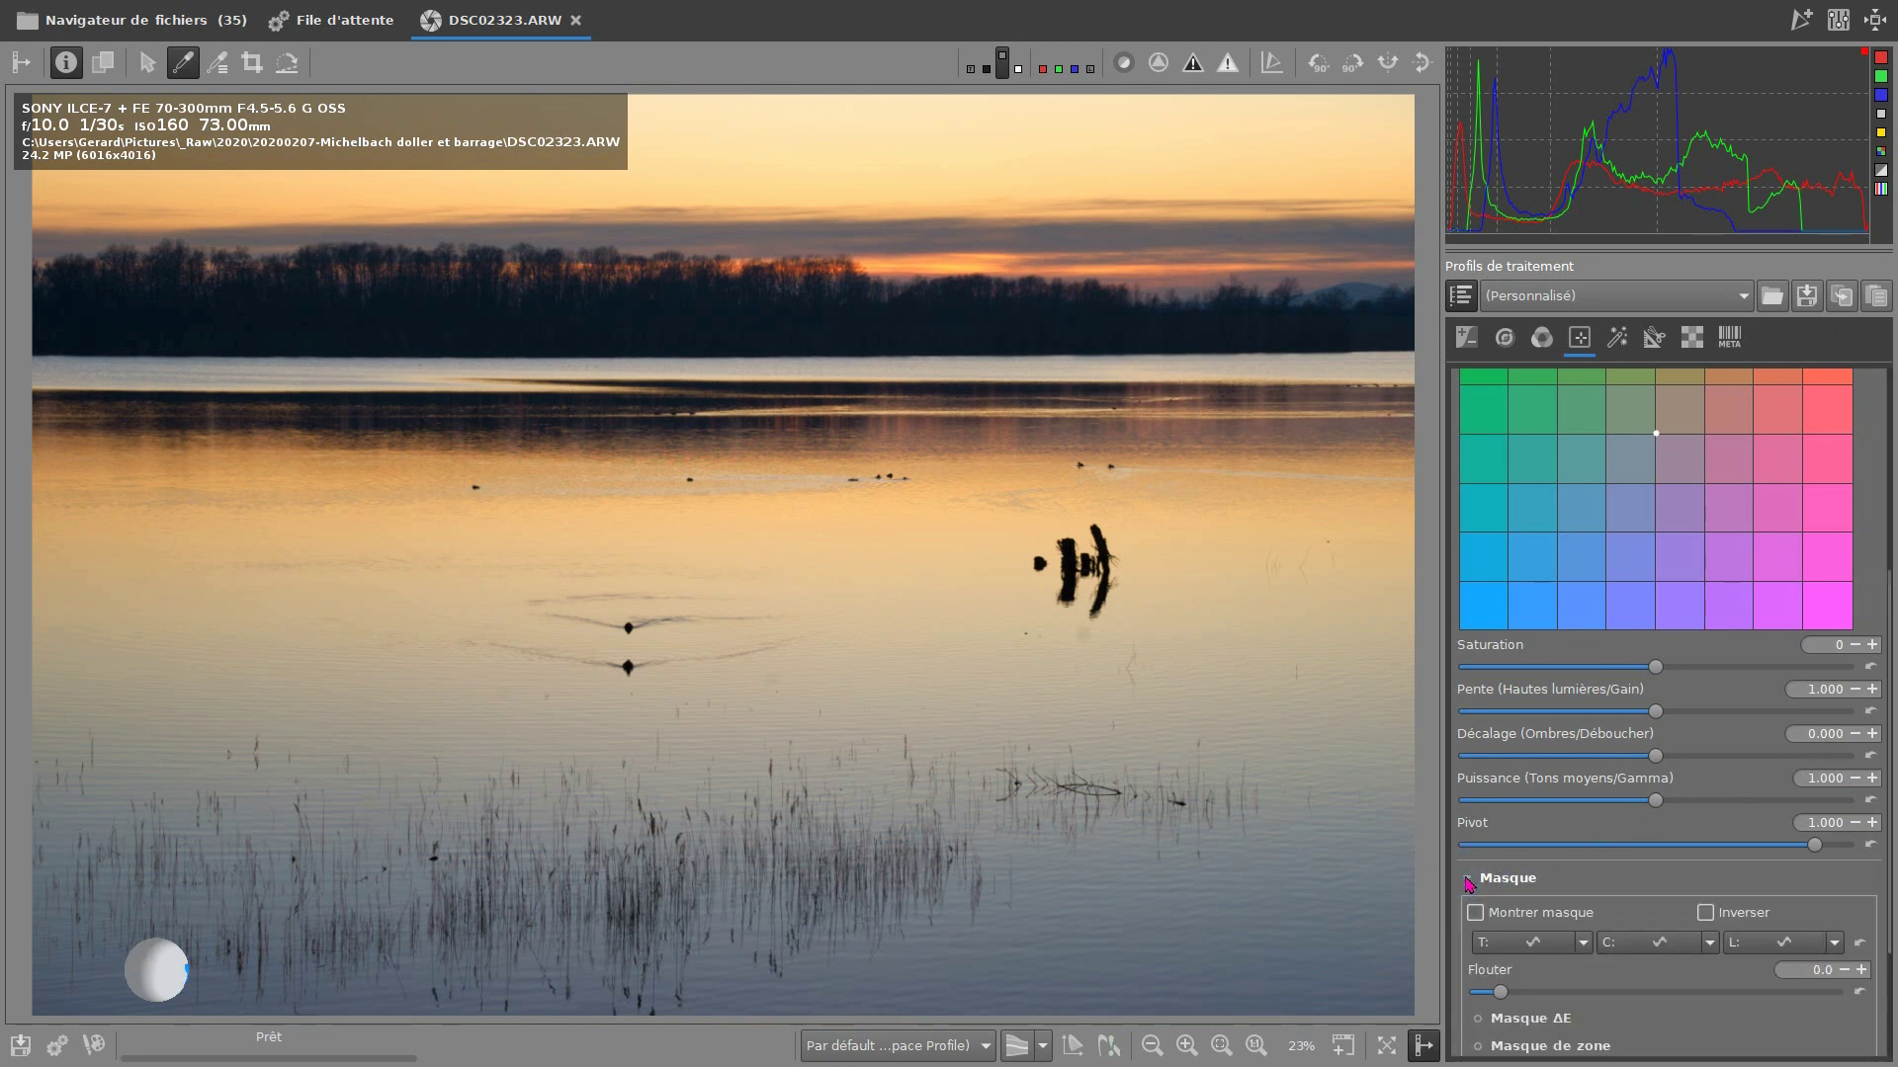
pyautogui.scroll(-3, 1705, 766)
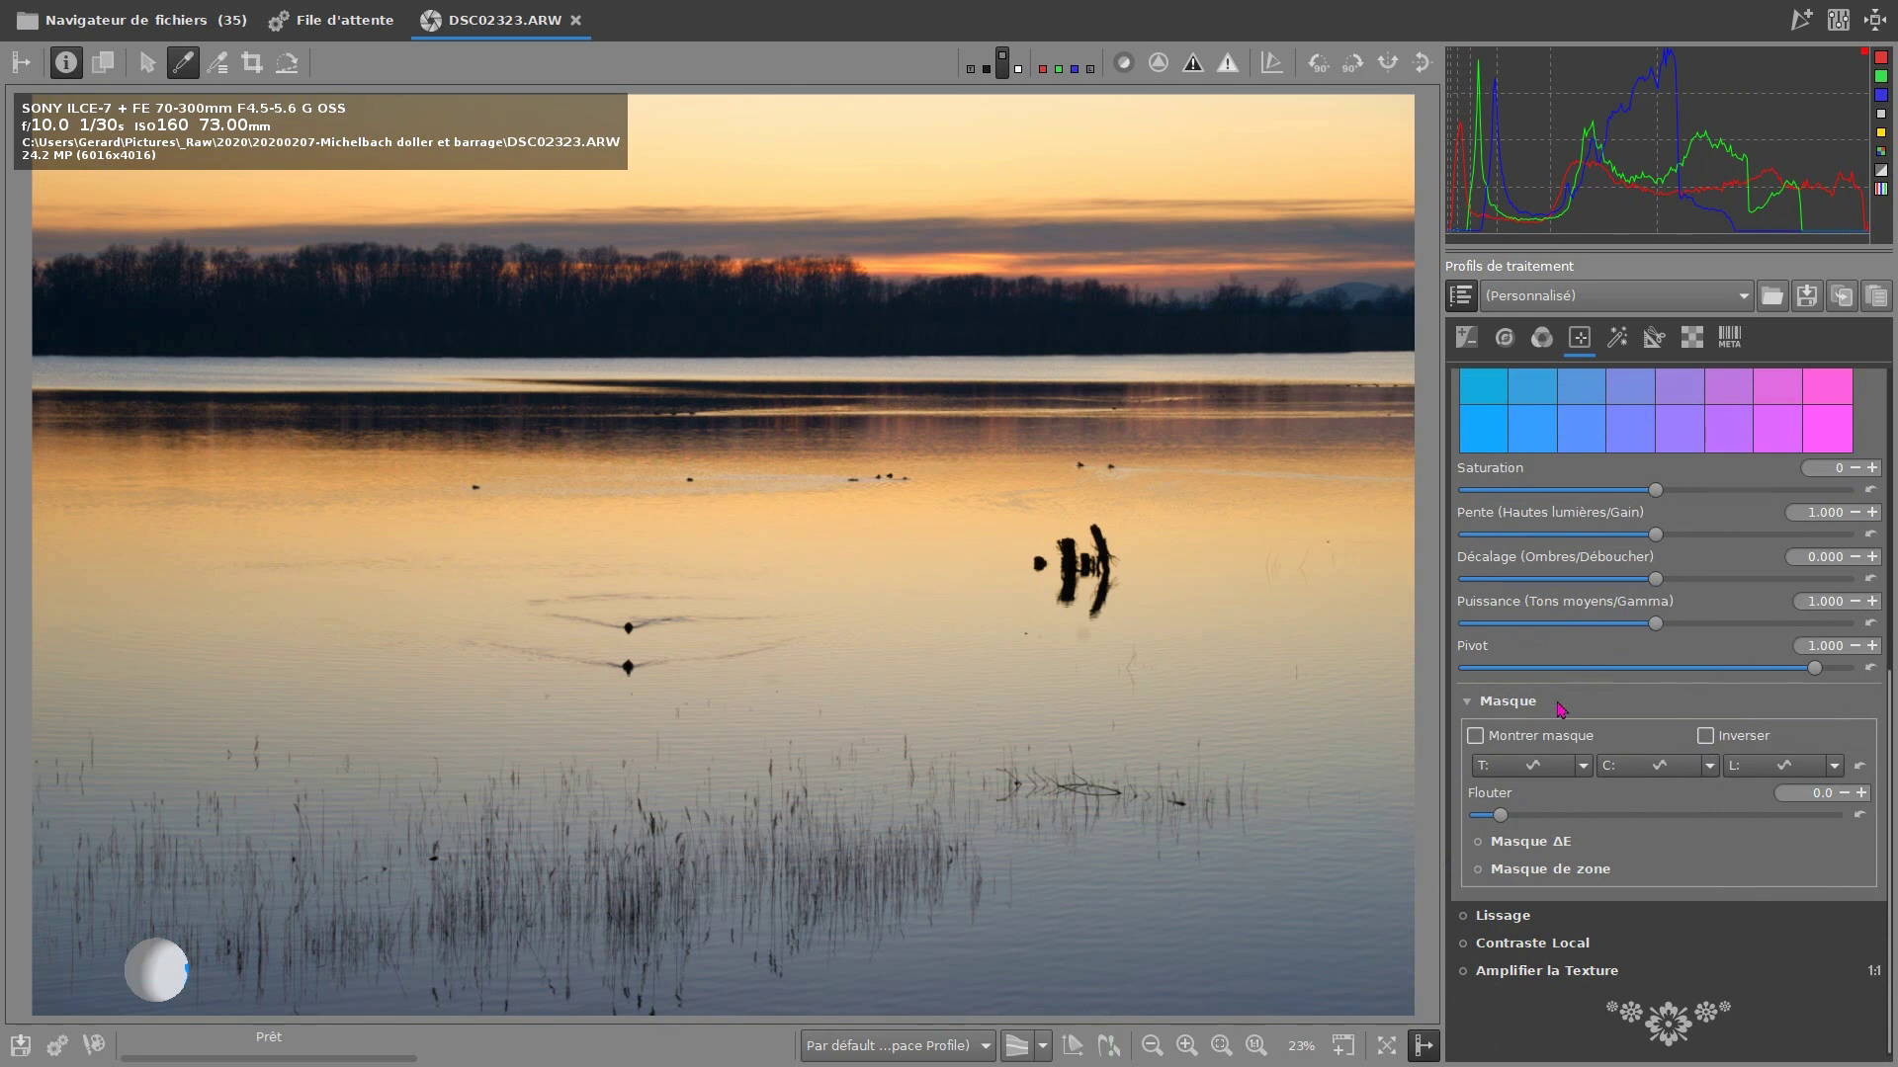
pyautogui.click(1476, 738)
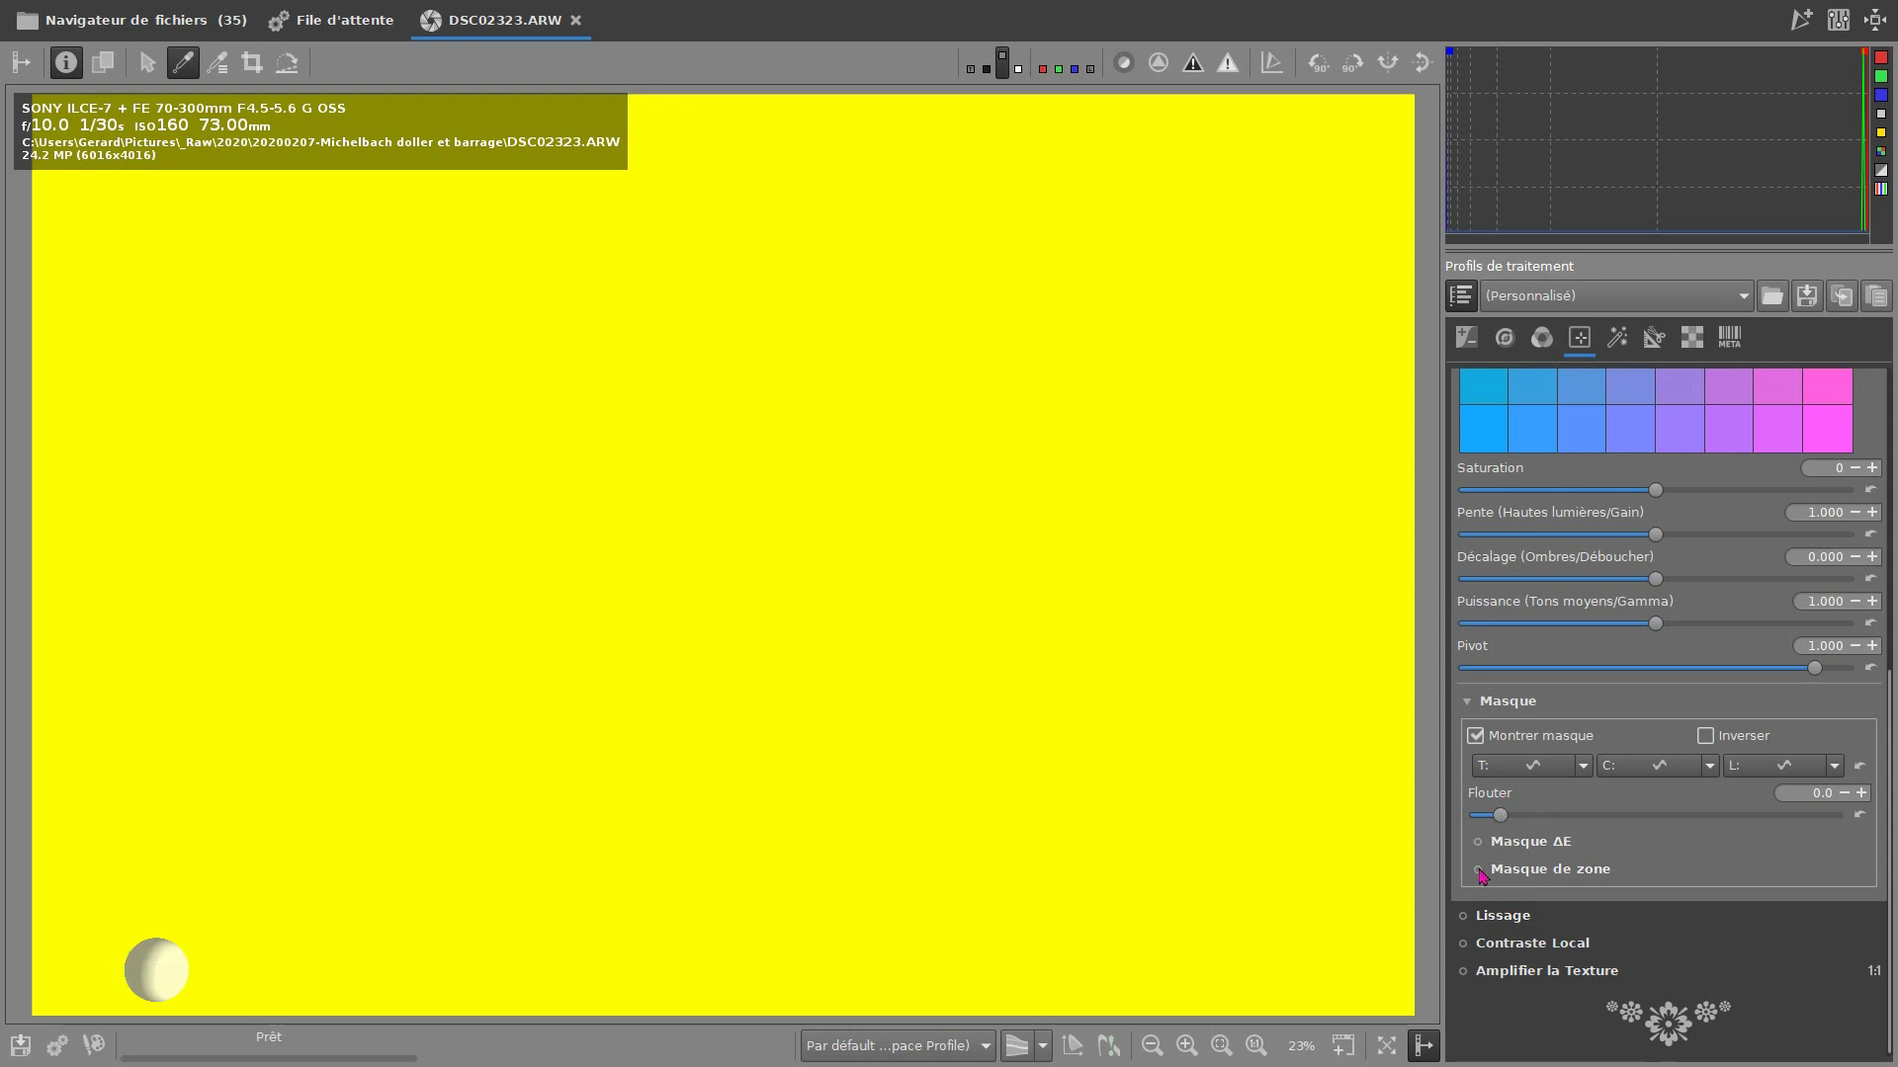
pyautogui.click(1527, 874)
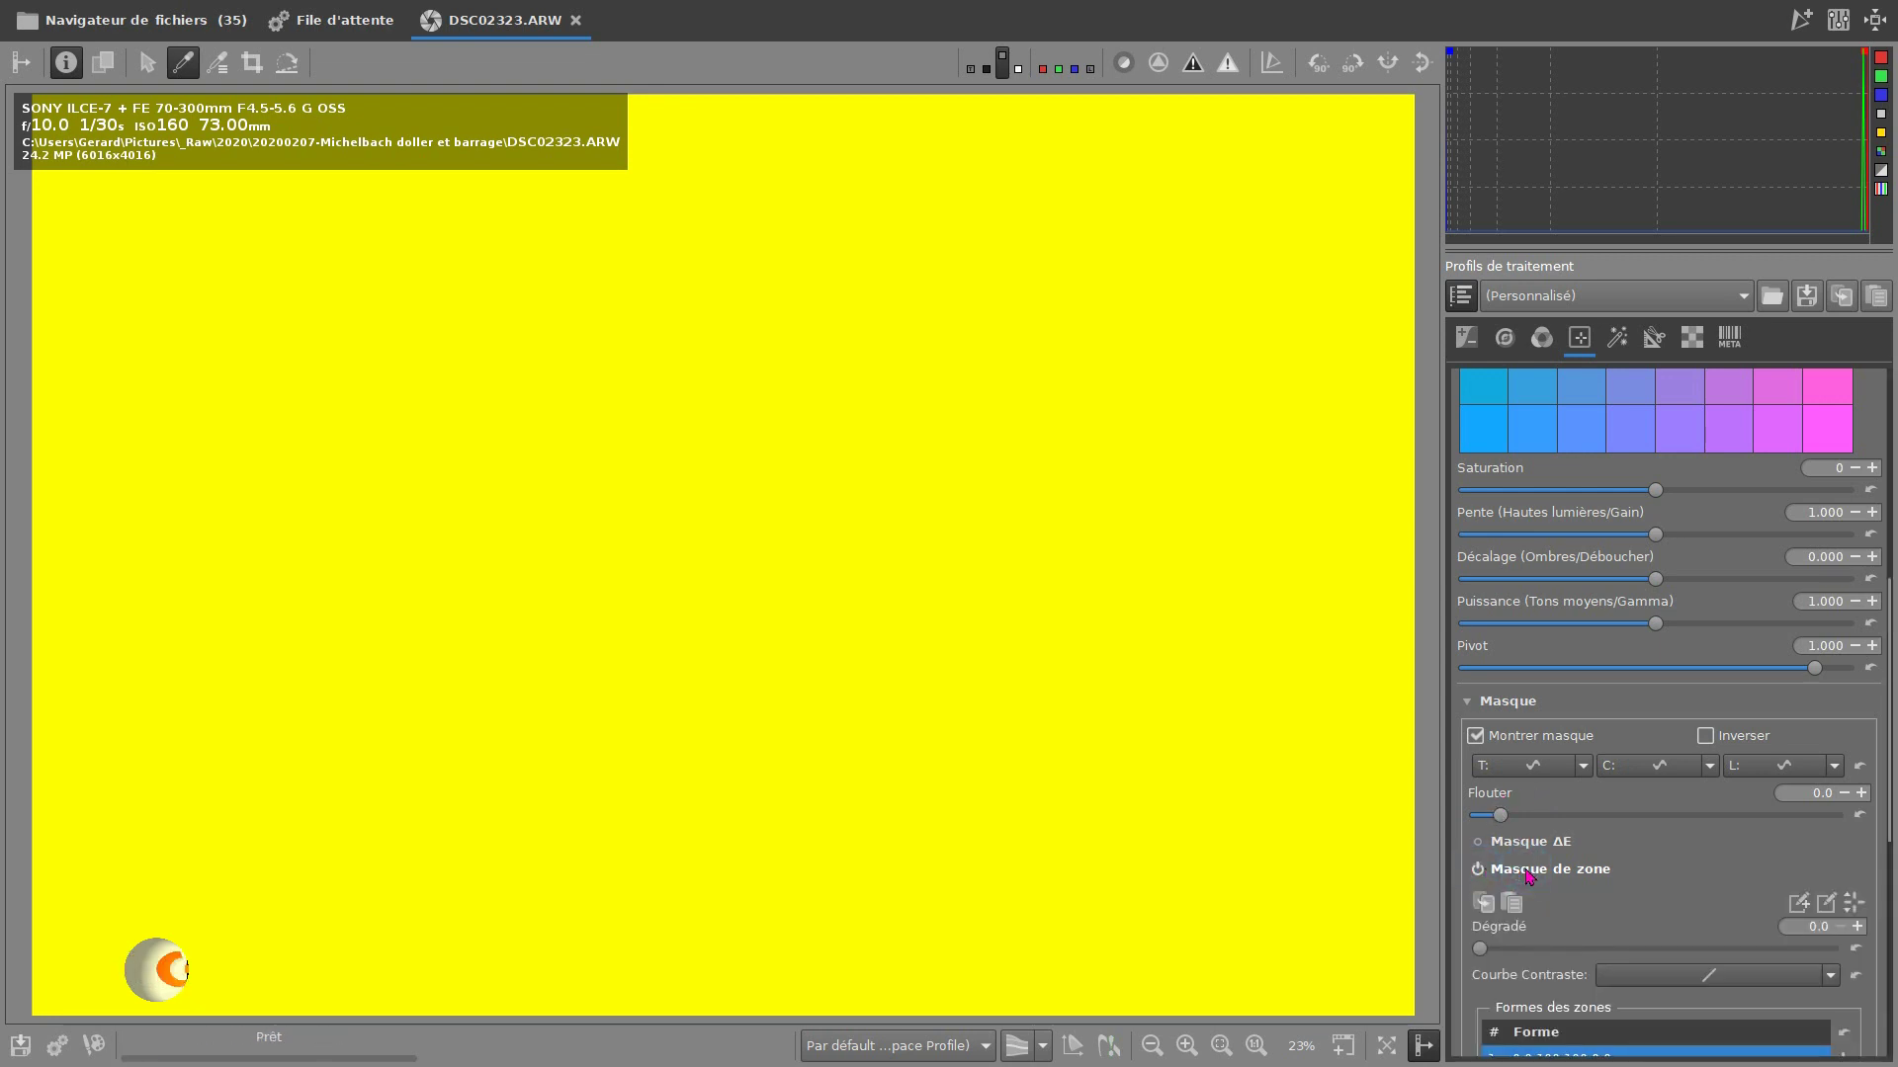
pyautogui.scroll(-5, 1665, 860)
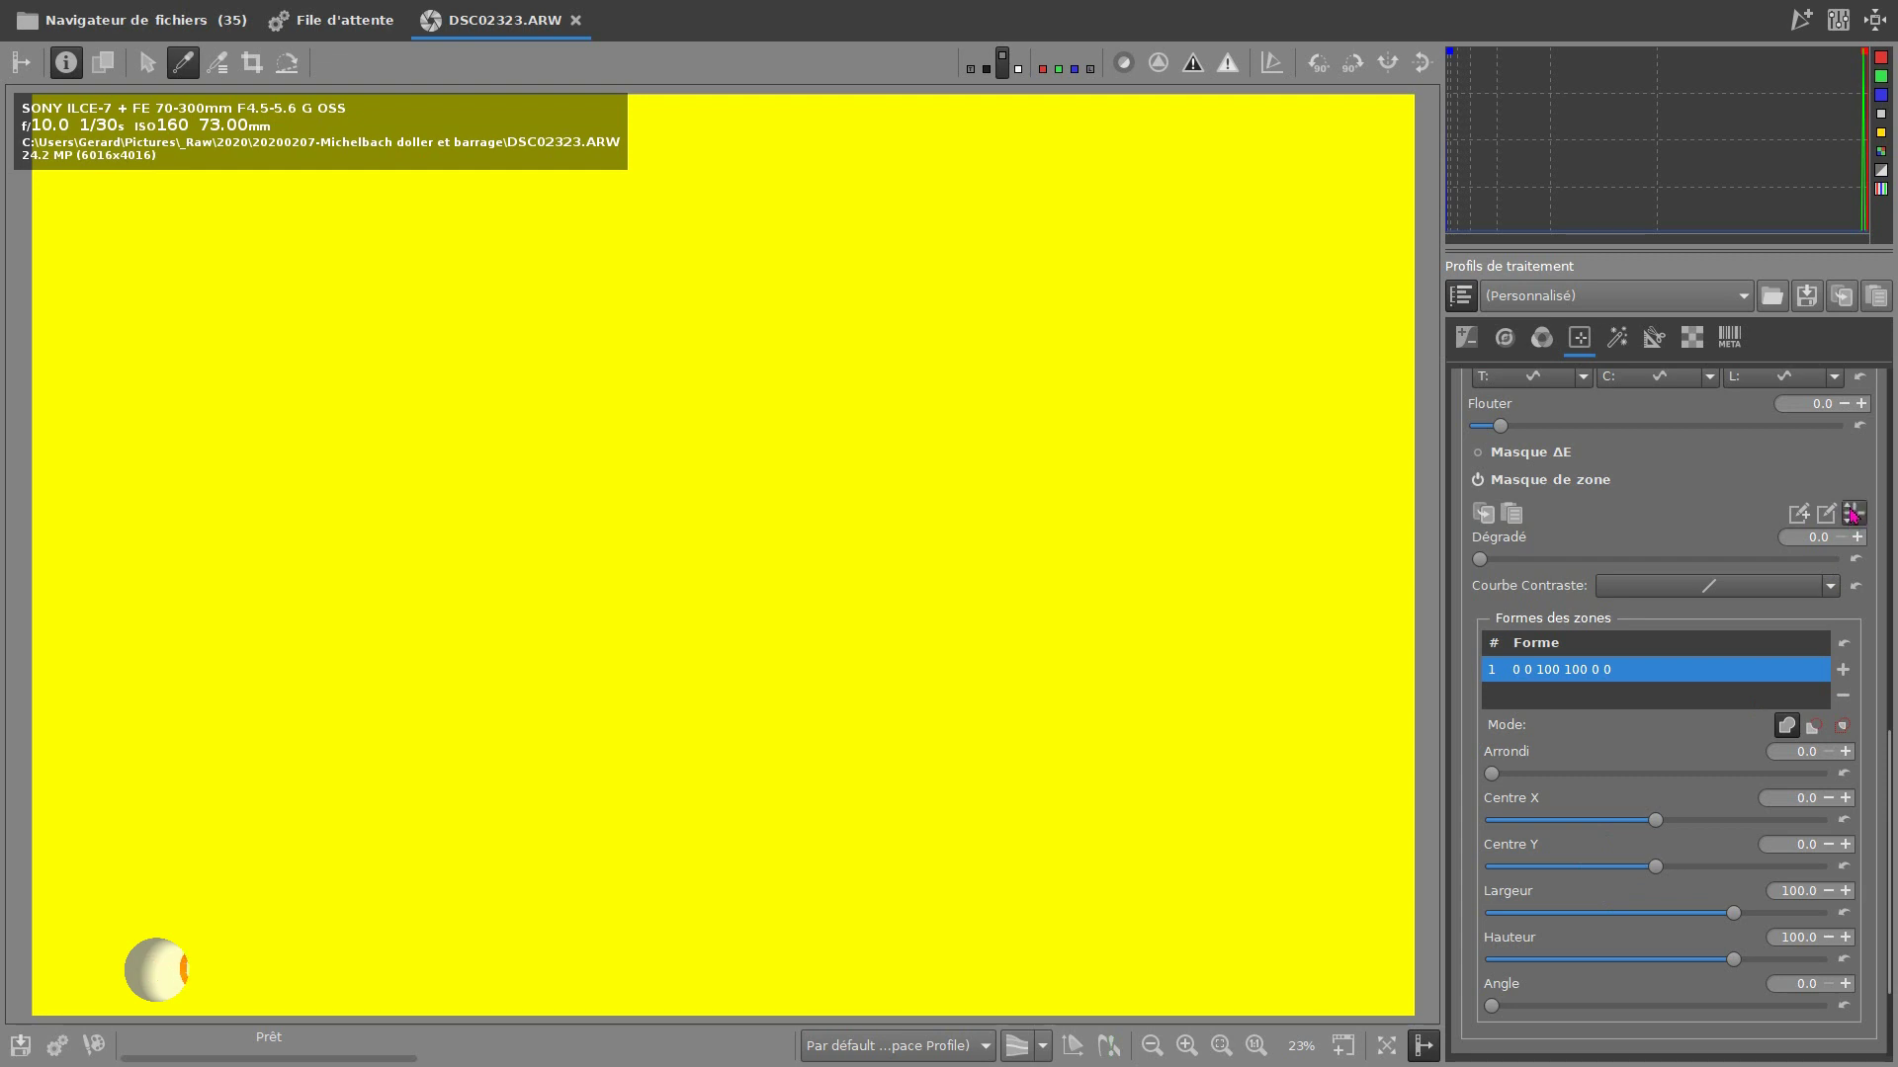
pyautogui.click(1853, 515)
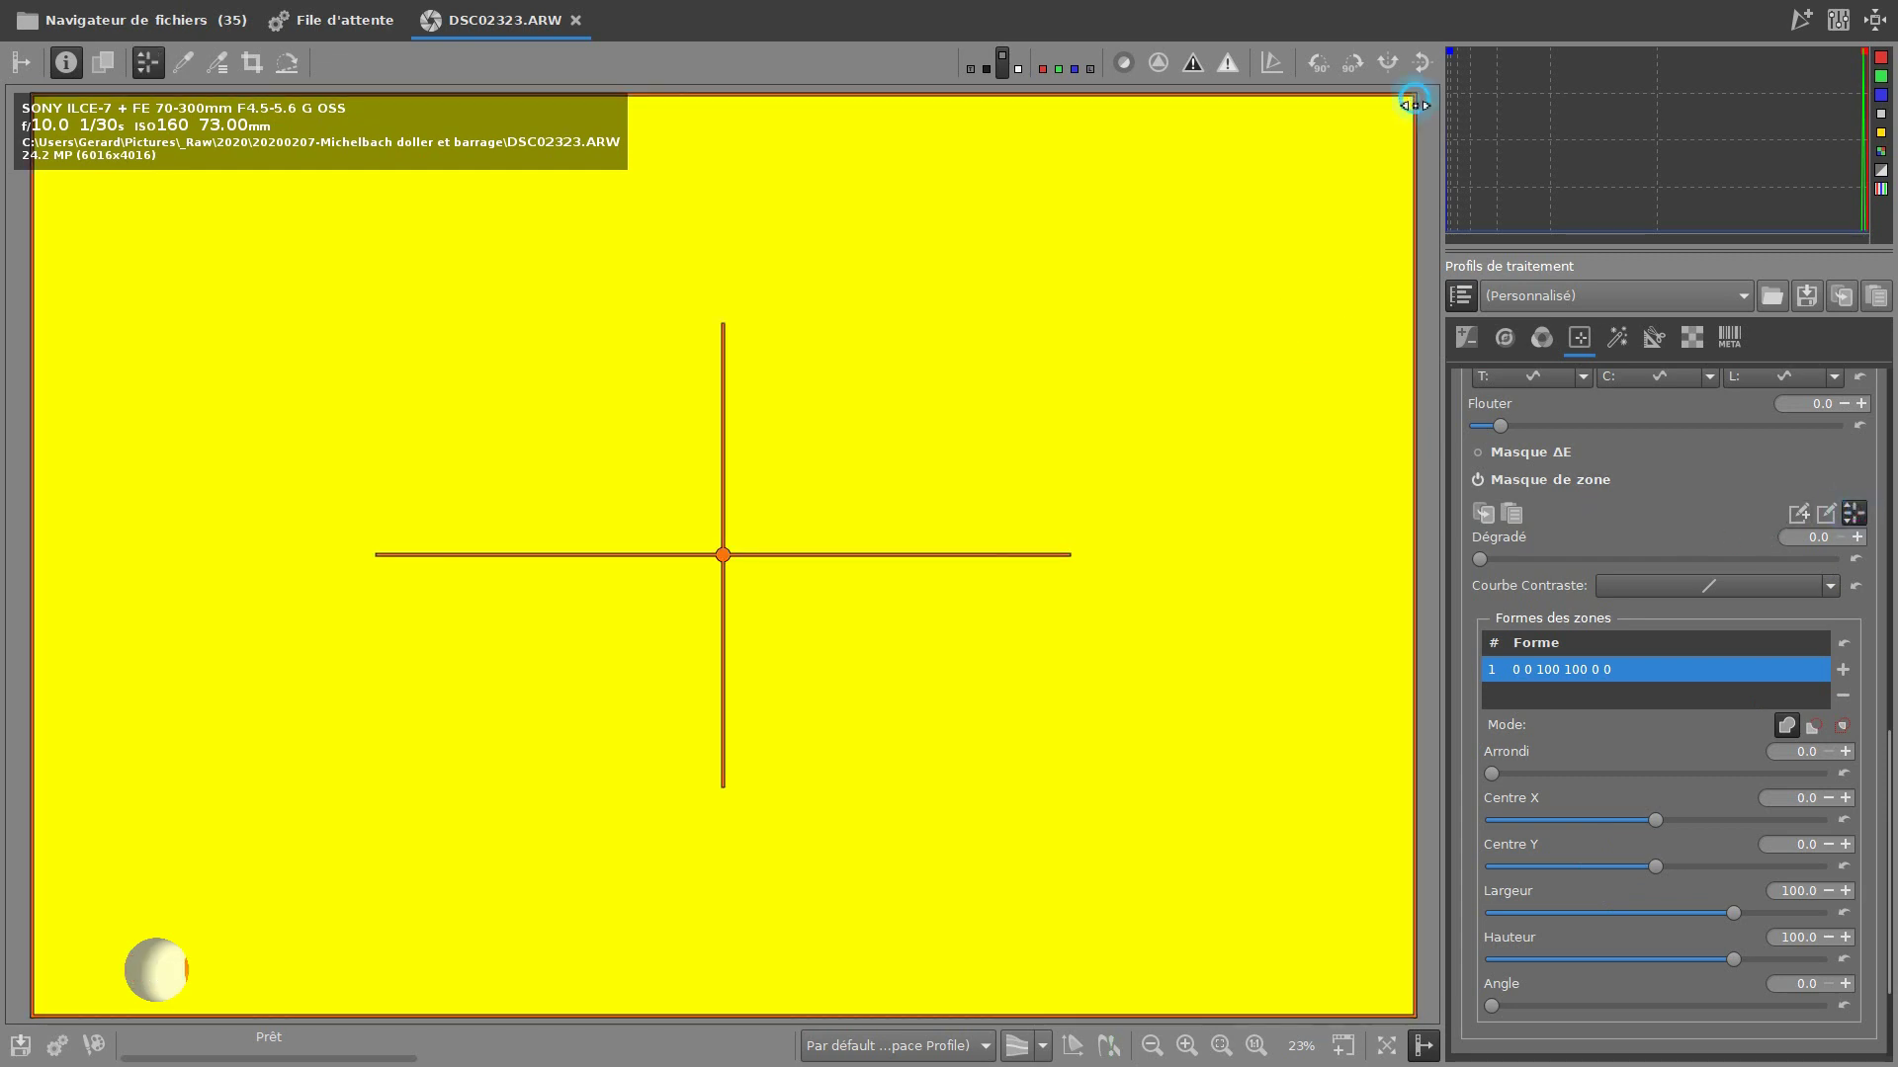
# Reshape the mask rectangle to a width of about 57 and height of about 42.9, centred near X 12.4, Y -6.7
pyautogui.moveTo(1066, 260); pyautogui.dragTo(1126, 247)
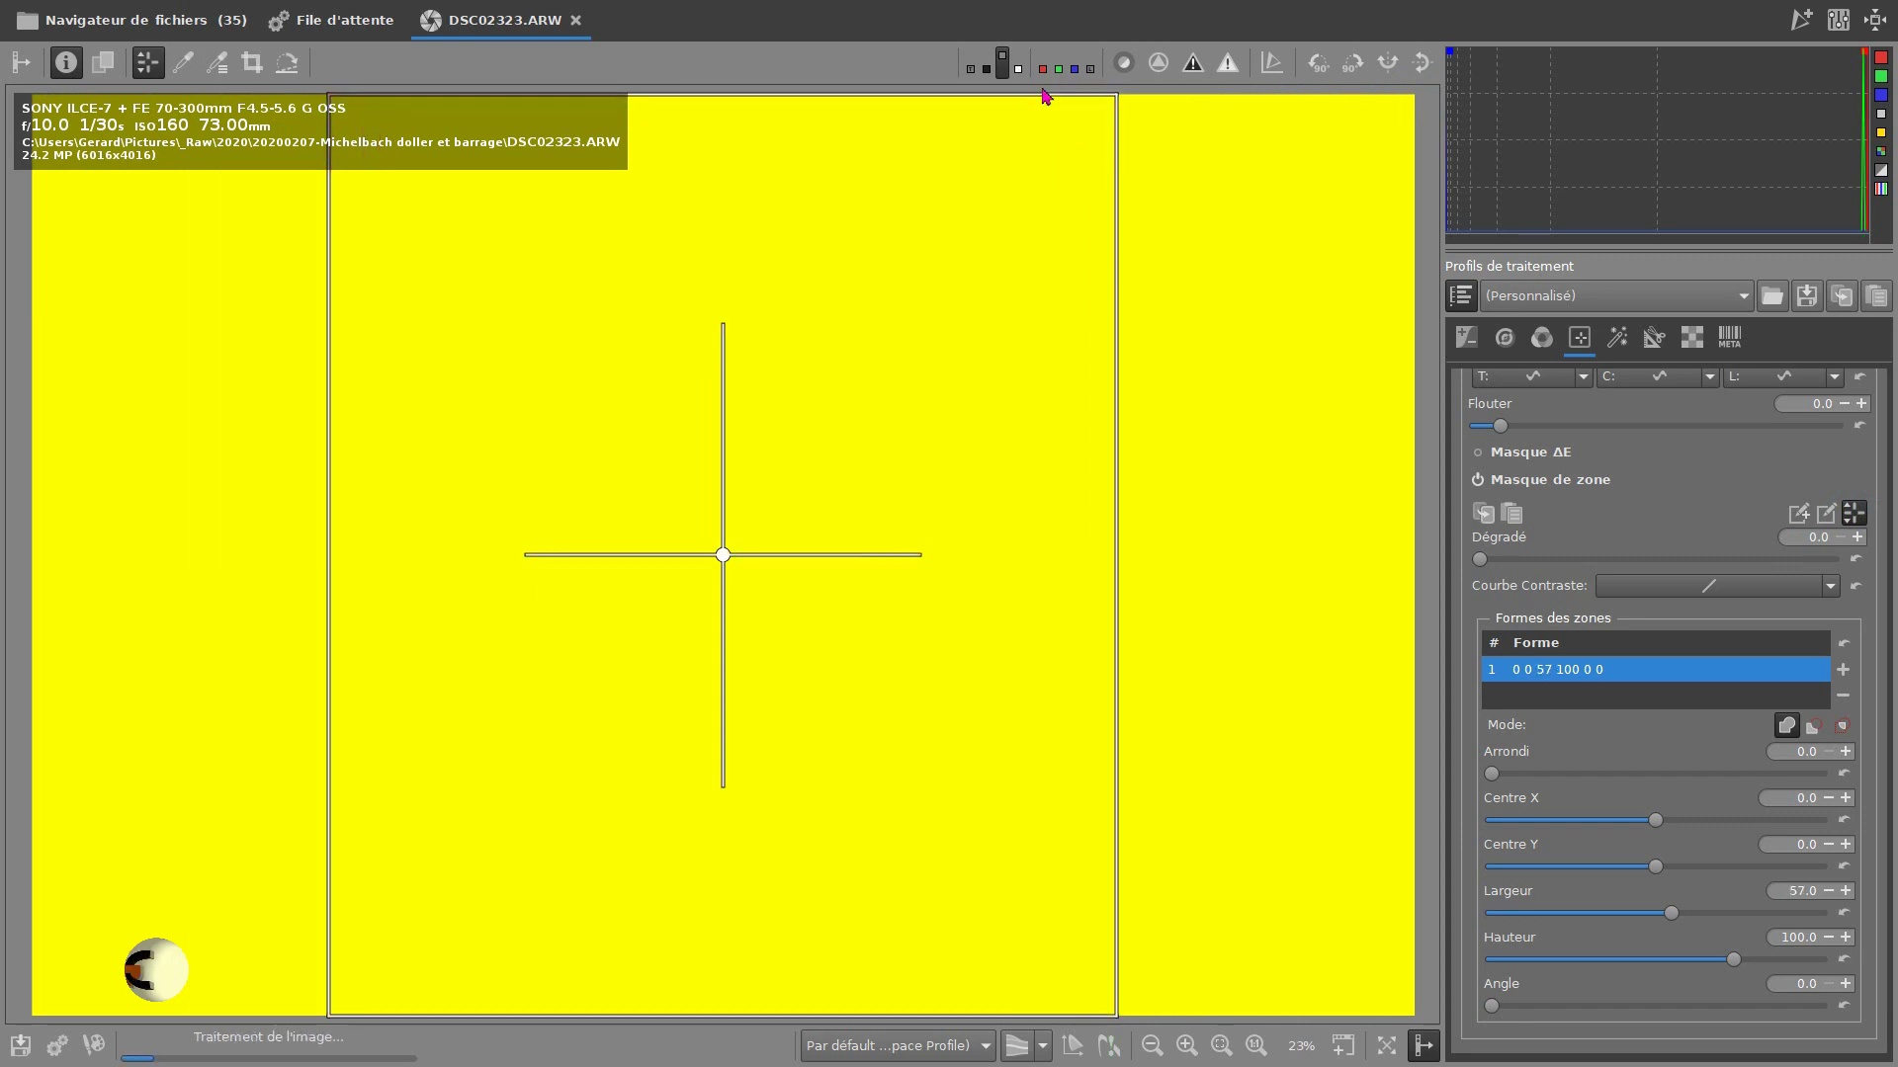
pyautogui.moveTo(1047, 97); pyautogui.dragTo(1018, 490)
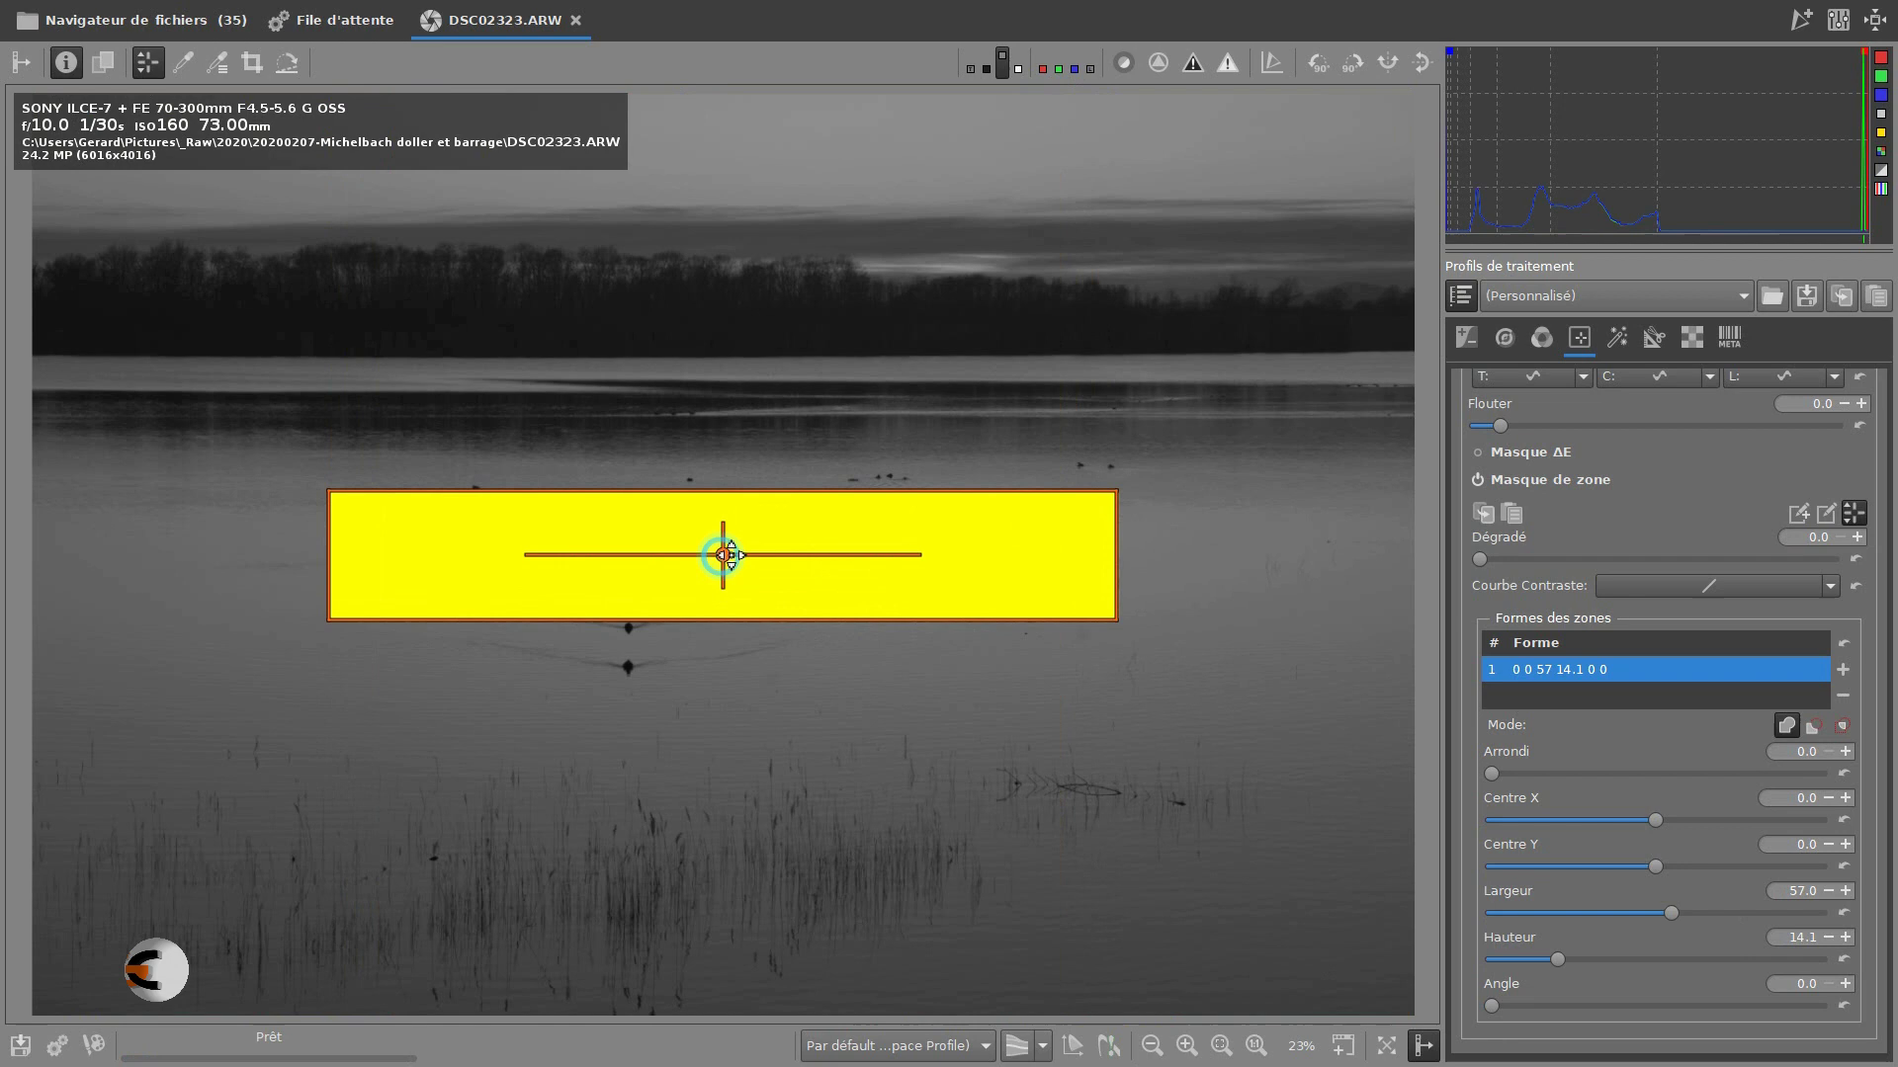
pyautogui.moveTo(721, 552); pyautogui.dragTo(994, 253)
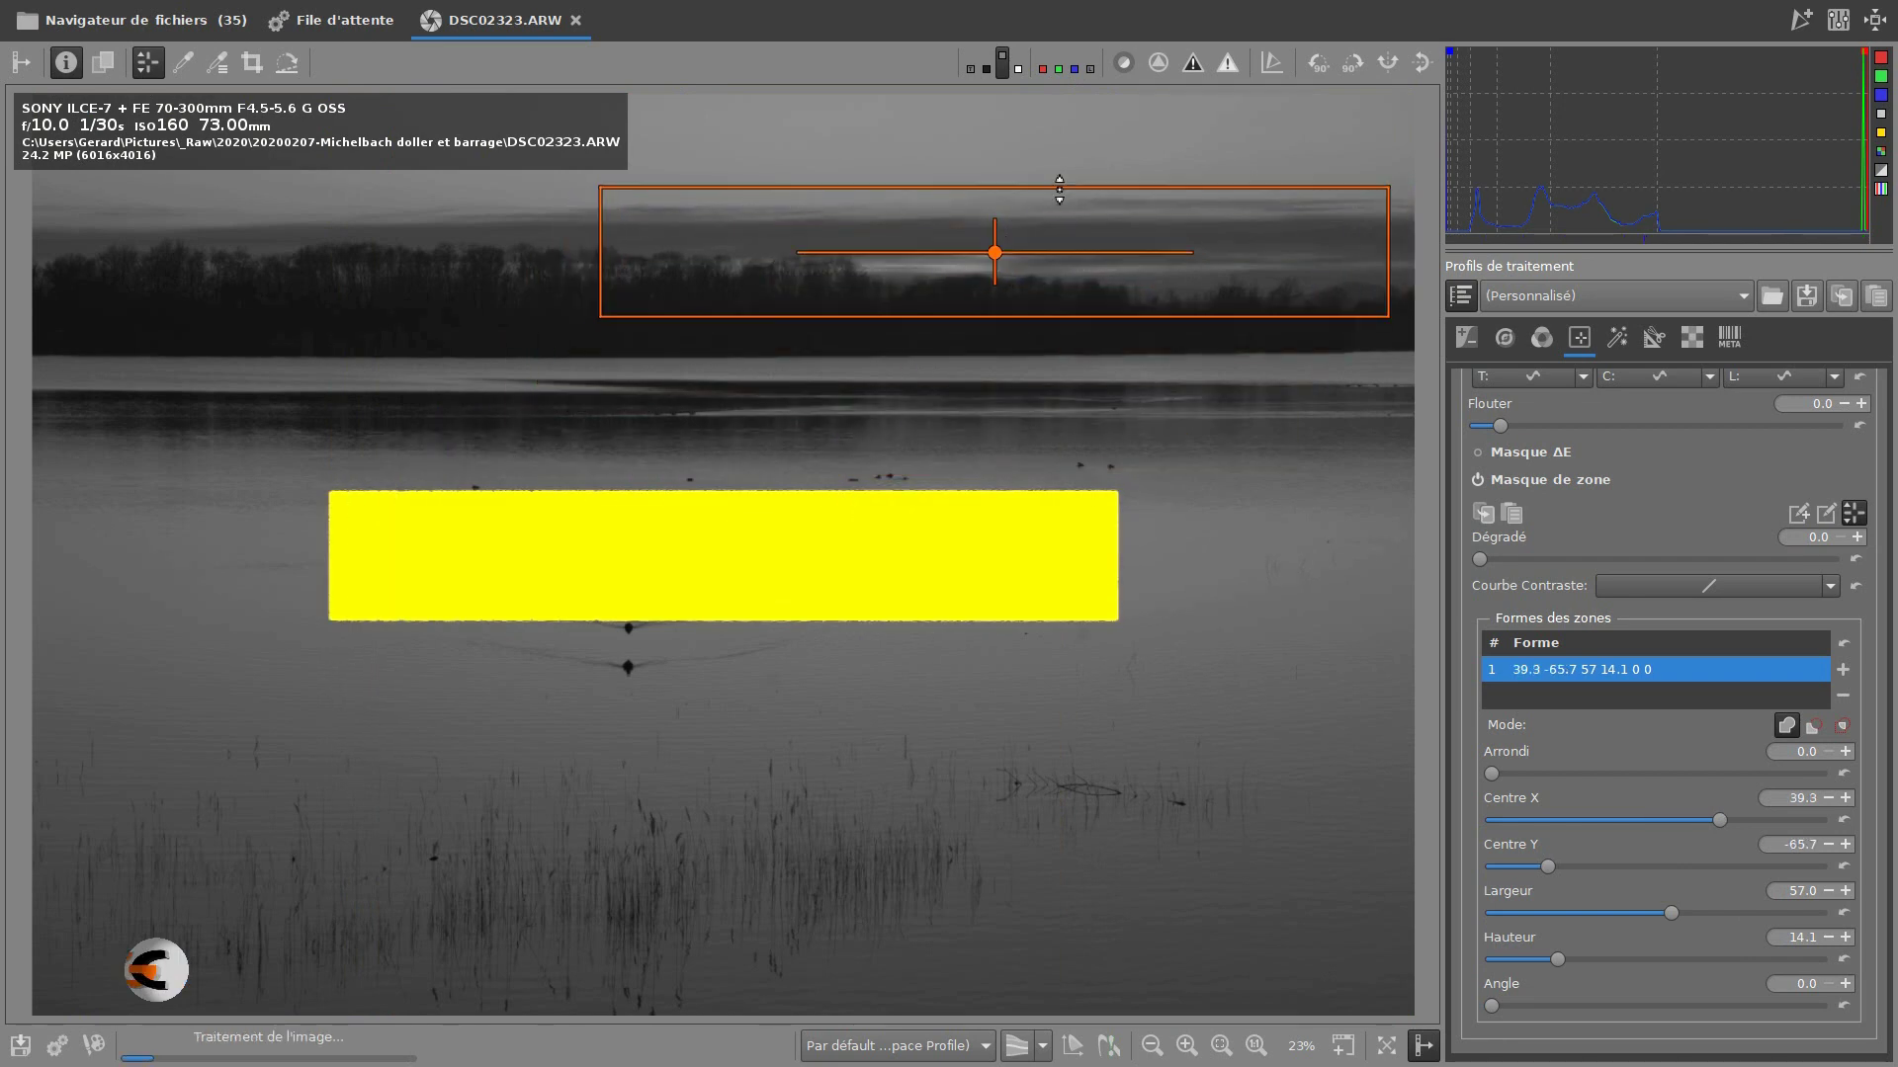
pyautogui.moveTo(1061, 188); pyautogui.dragTo(1023, 262)
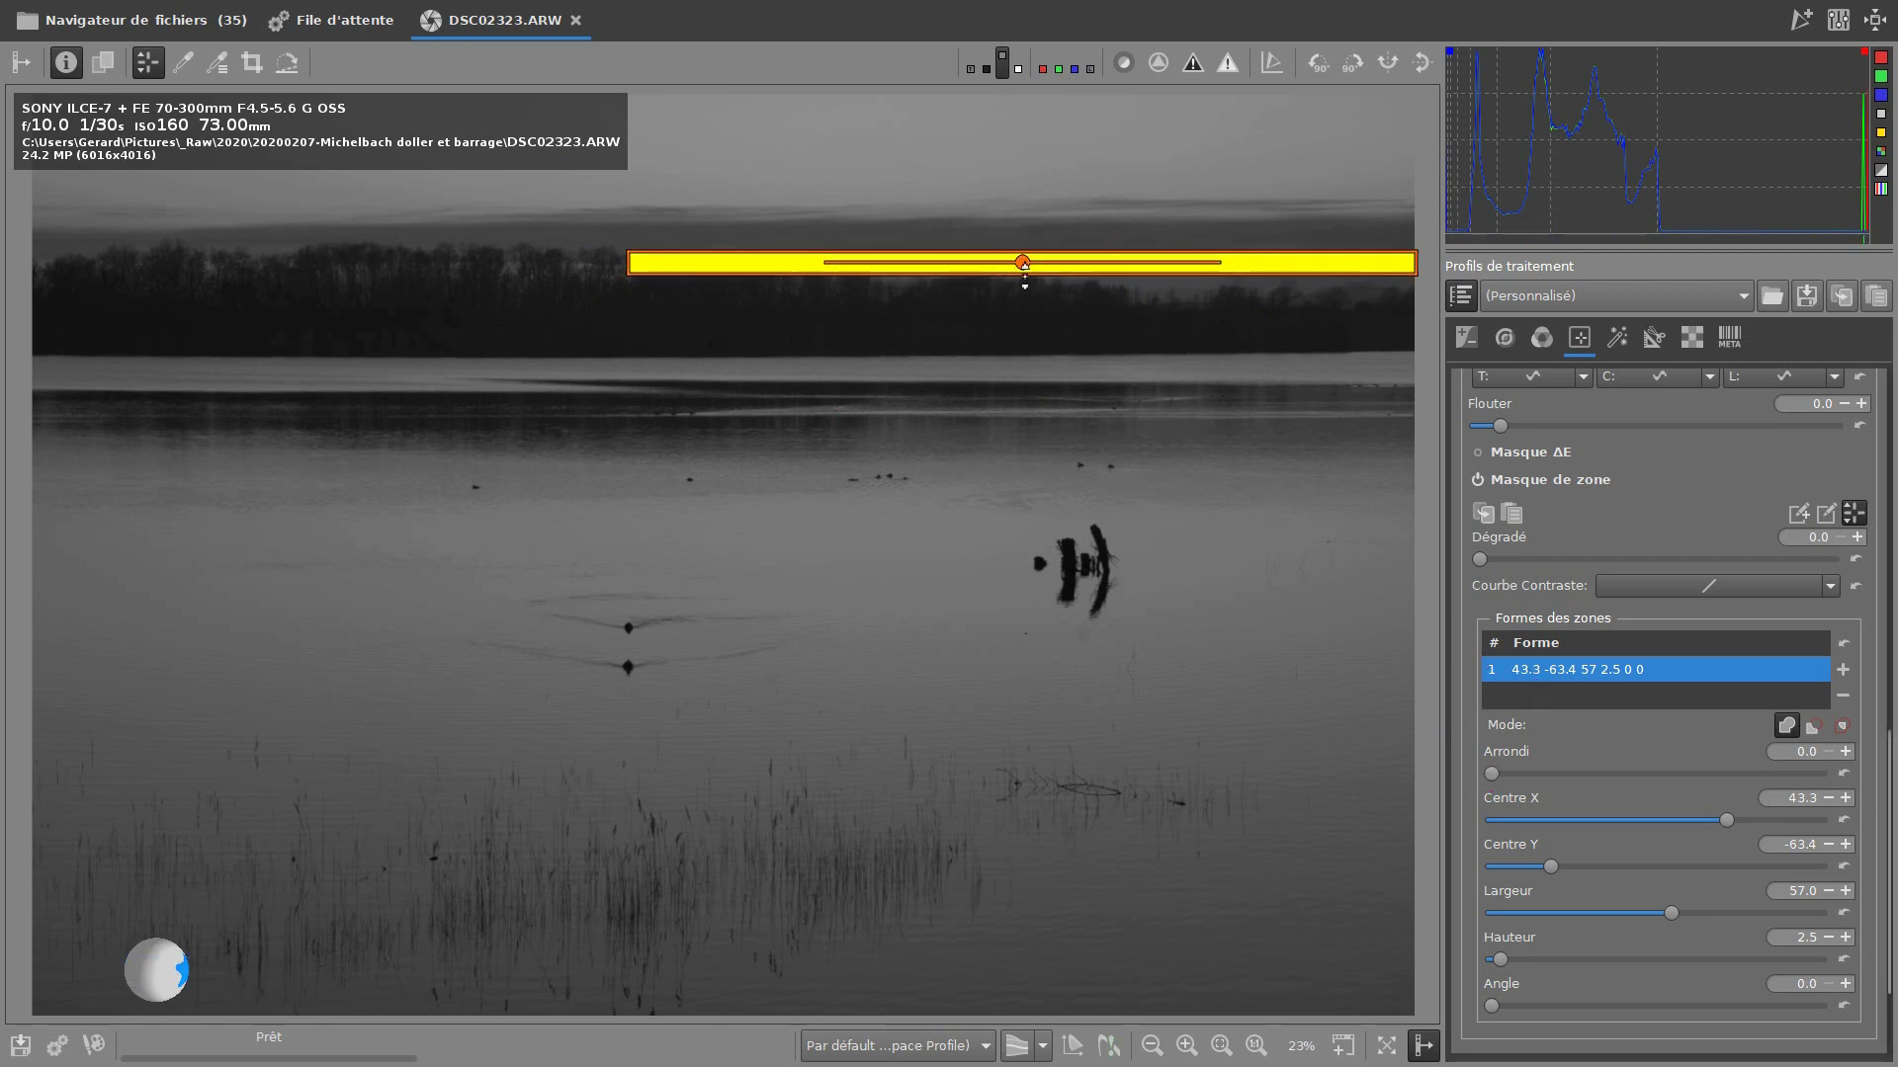
pyautogui.moveTo(1028, 268); pyautogui.dragTo(1023, 459)
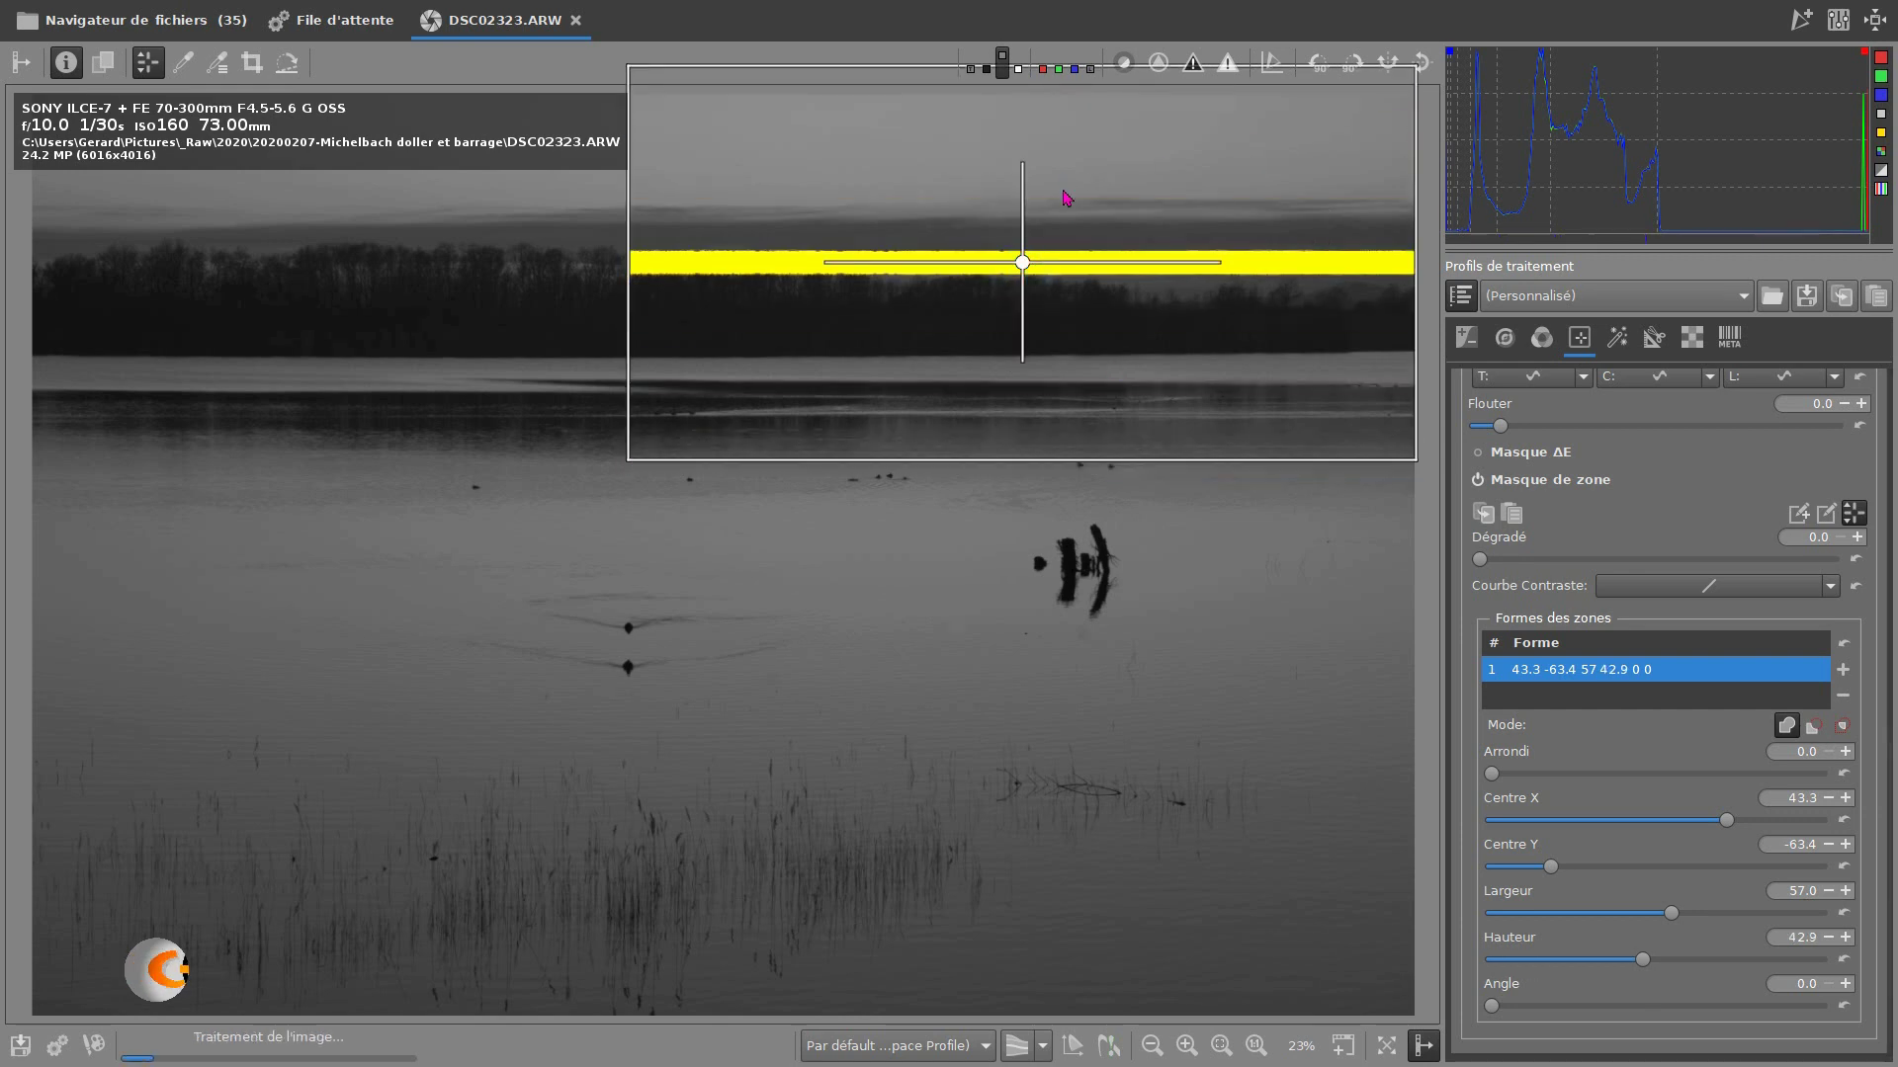
pyautogui.moveTo(1023, 262); pyautogui.dragTo(809, 524)
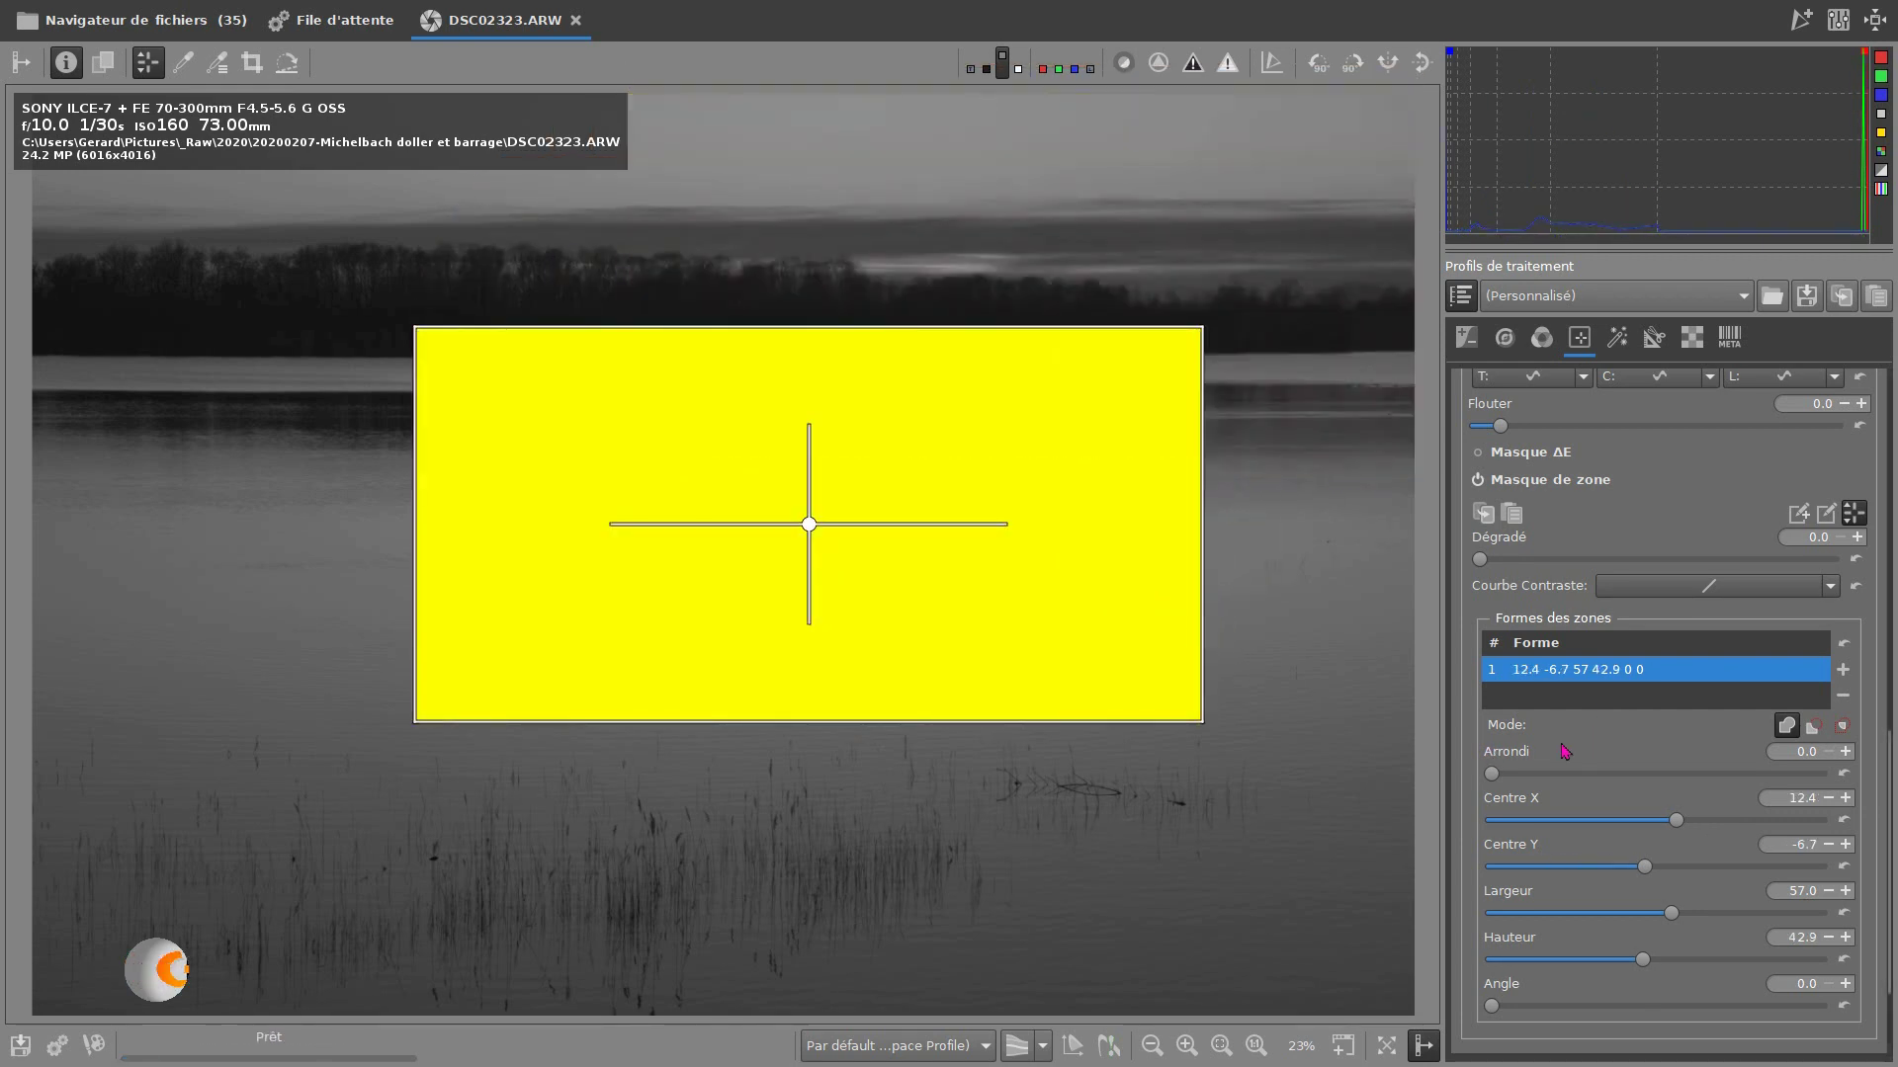
# Round the zone shape fully to 100, and try several rotations, ending at an angle of about 99.5
pyautogui.moveTo(1491, 774); pyautogui.dragTo(1820, 773)
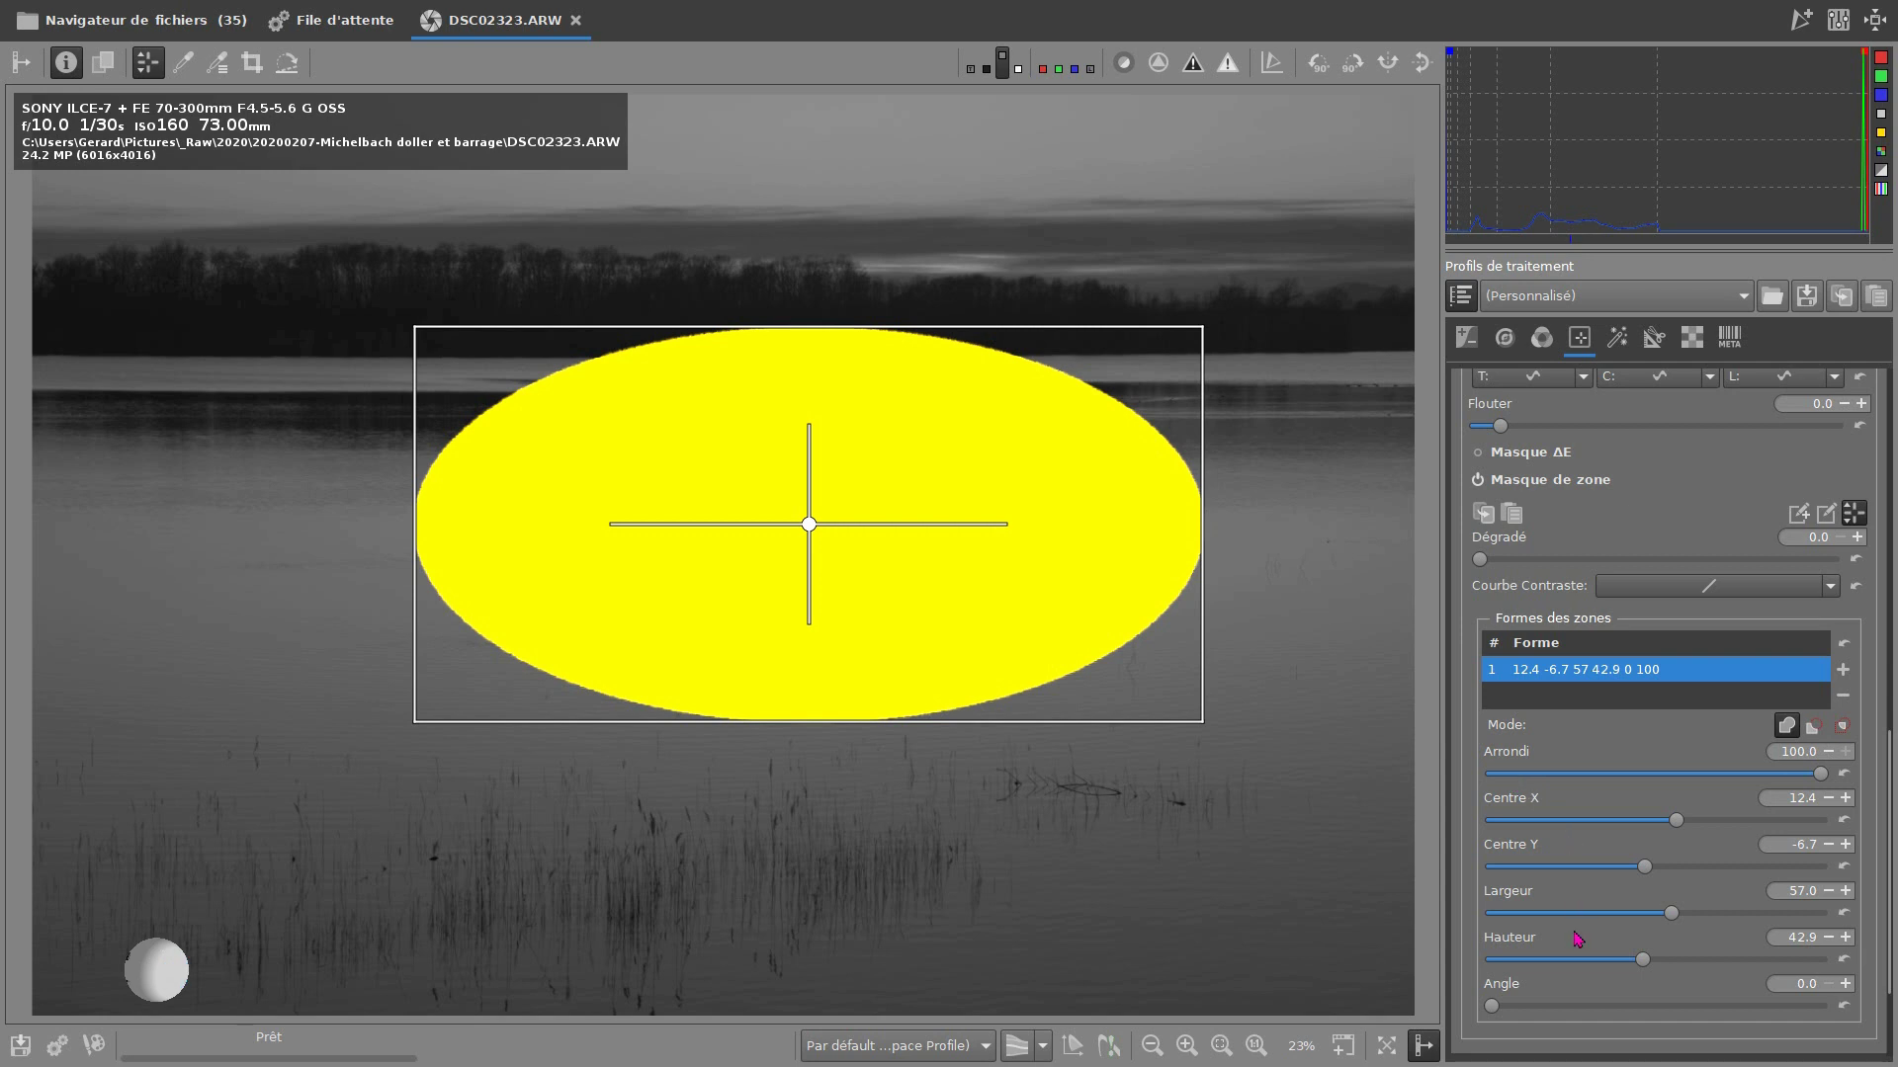
pyautogui.moveTo(1491, 1006); pyautogui.dragTo(1632, 1008)
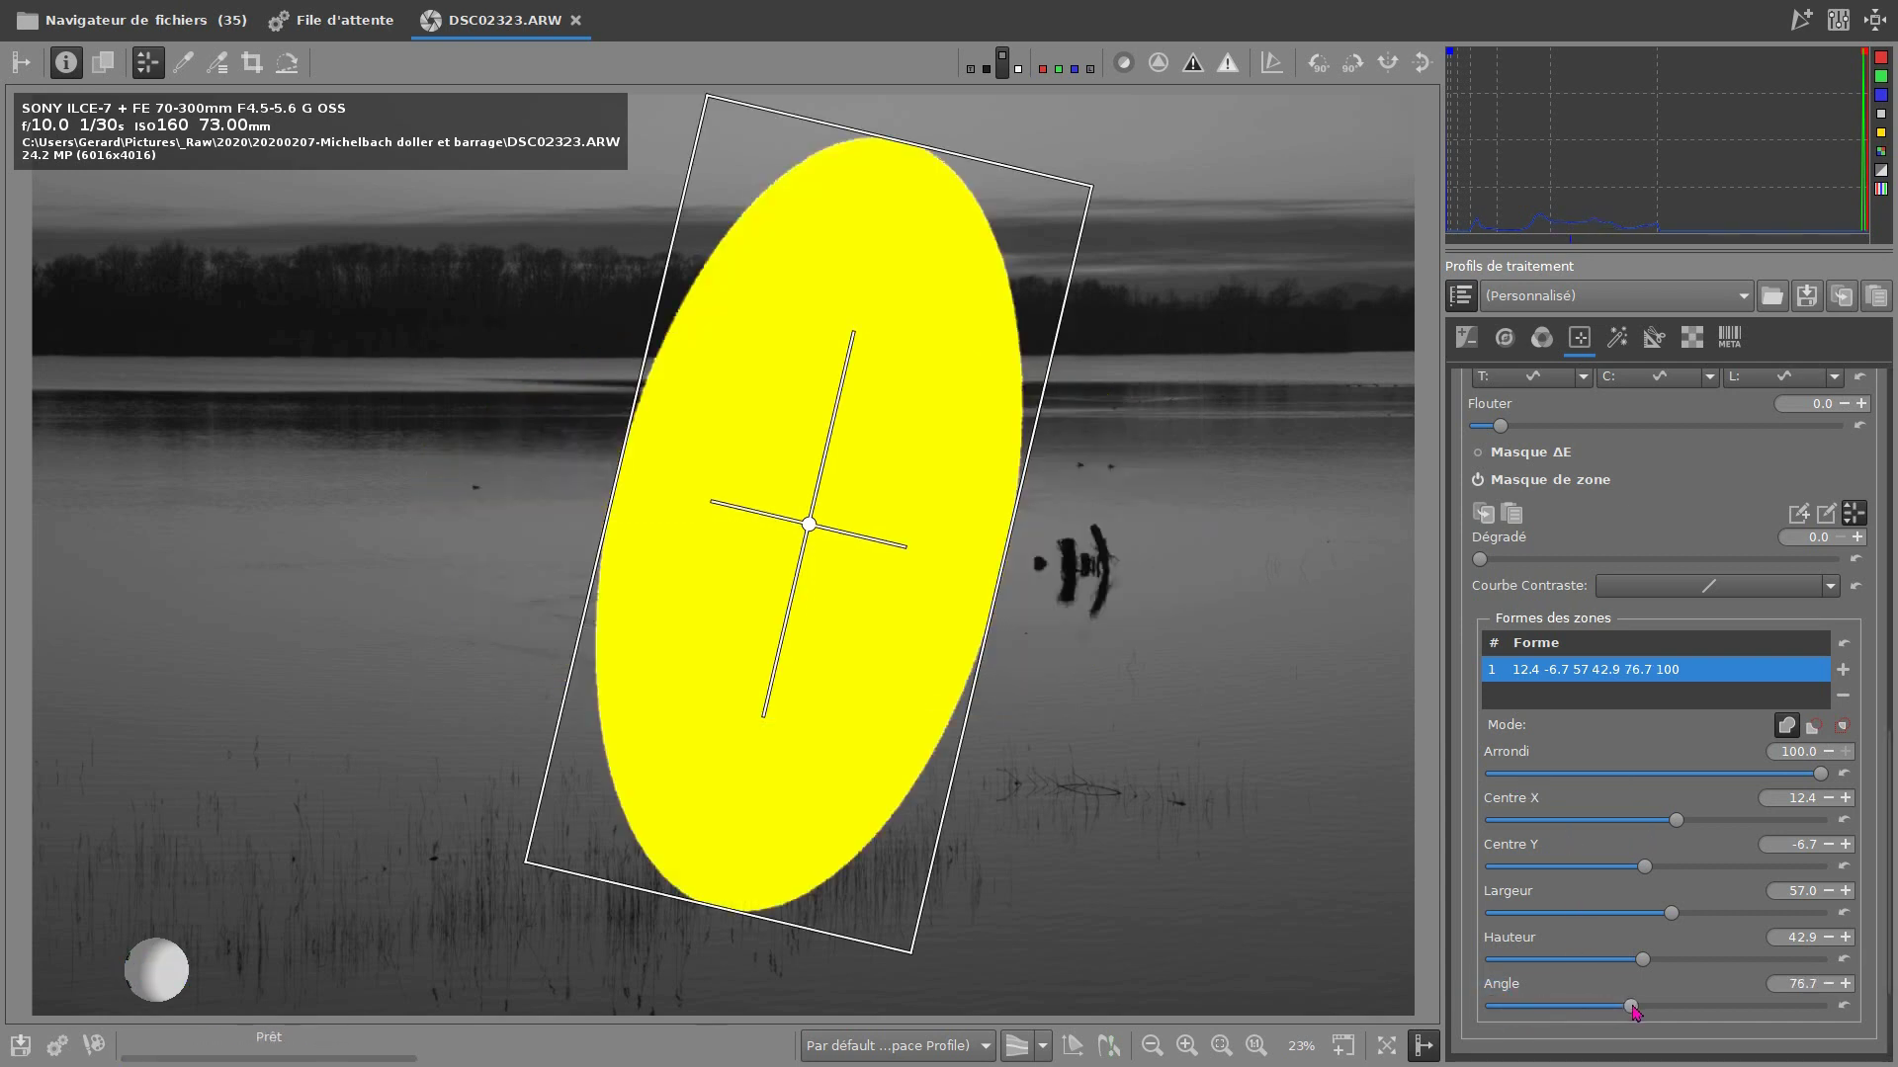
pyautogui.moveTo(1632, 1008); pyautogui.dragTo(1537, 998)
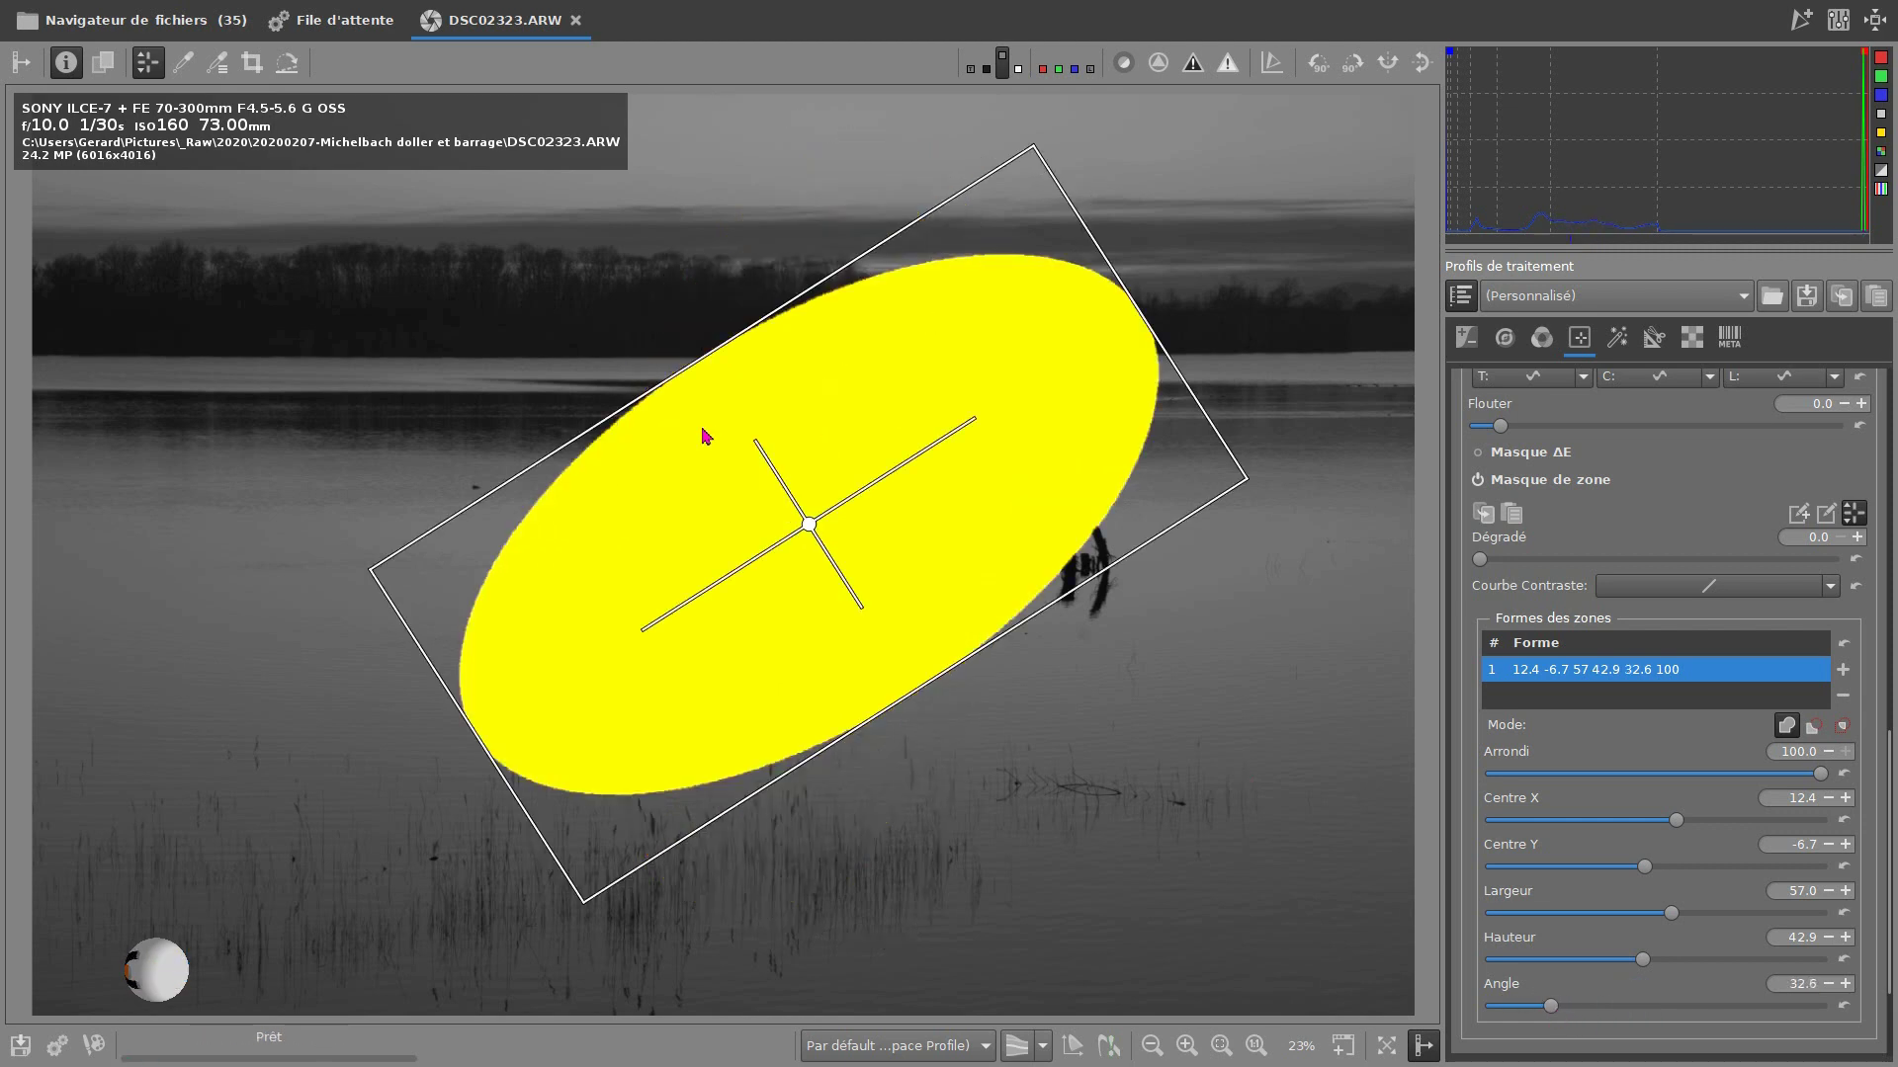
pyautogui.moveTo(1549, 1006); pyautogui.dragTo(1674, 1005)
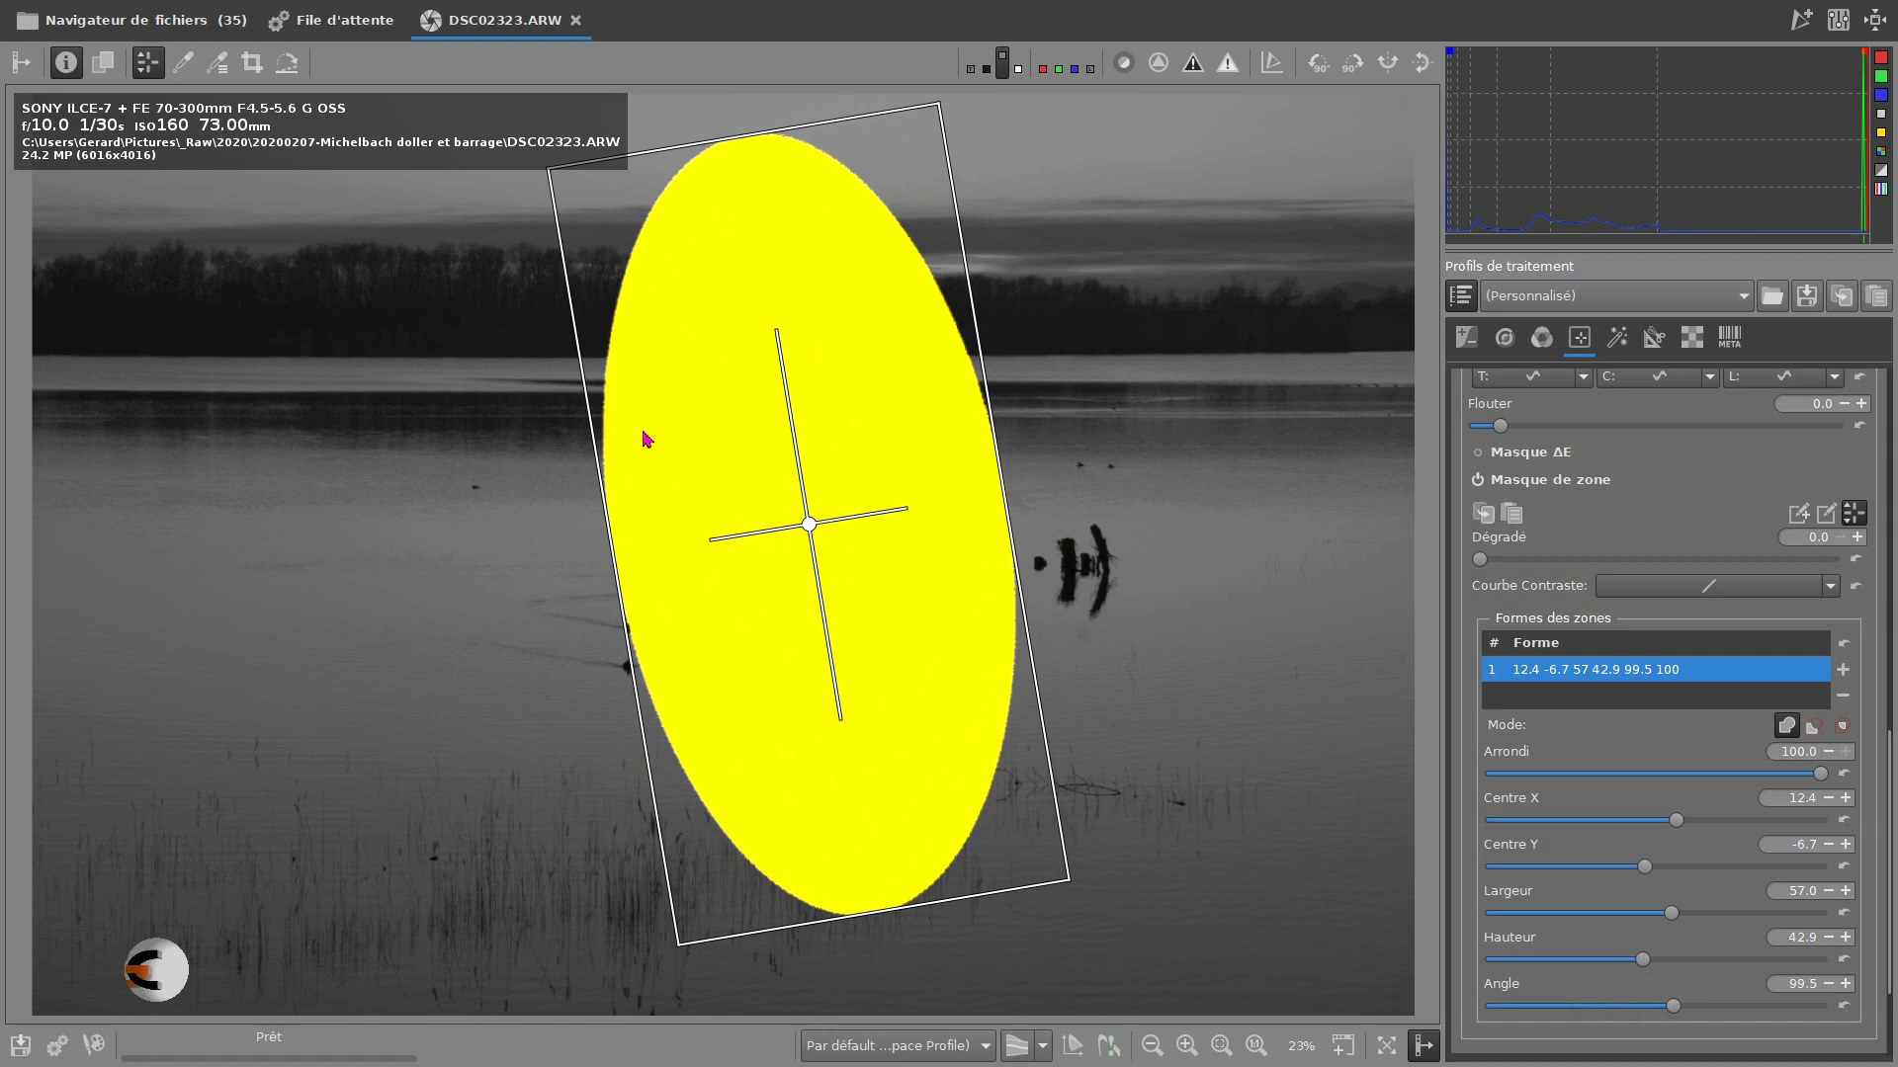
# Soften the edges of the elliptical mask with a blur (Flouter) of about 292.2
pyautogui.scroll(-3, 1664, 728)
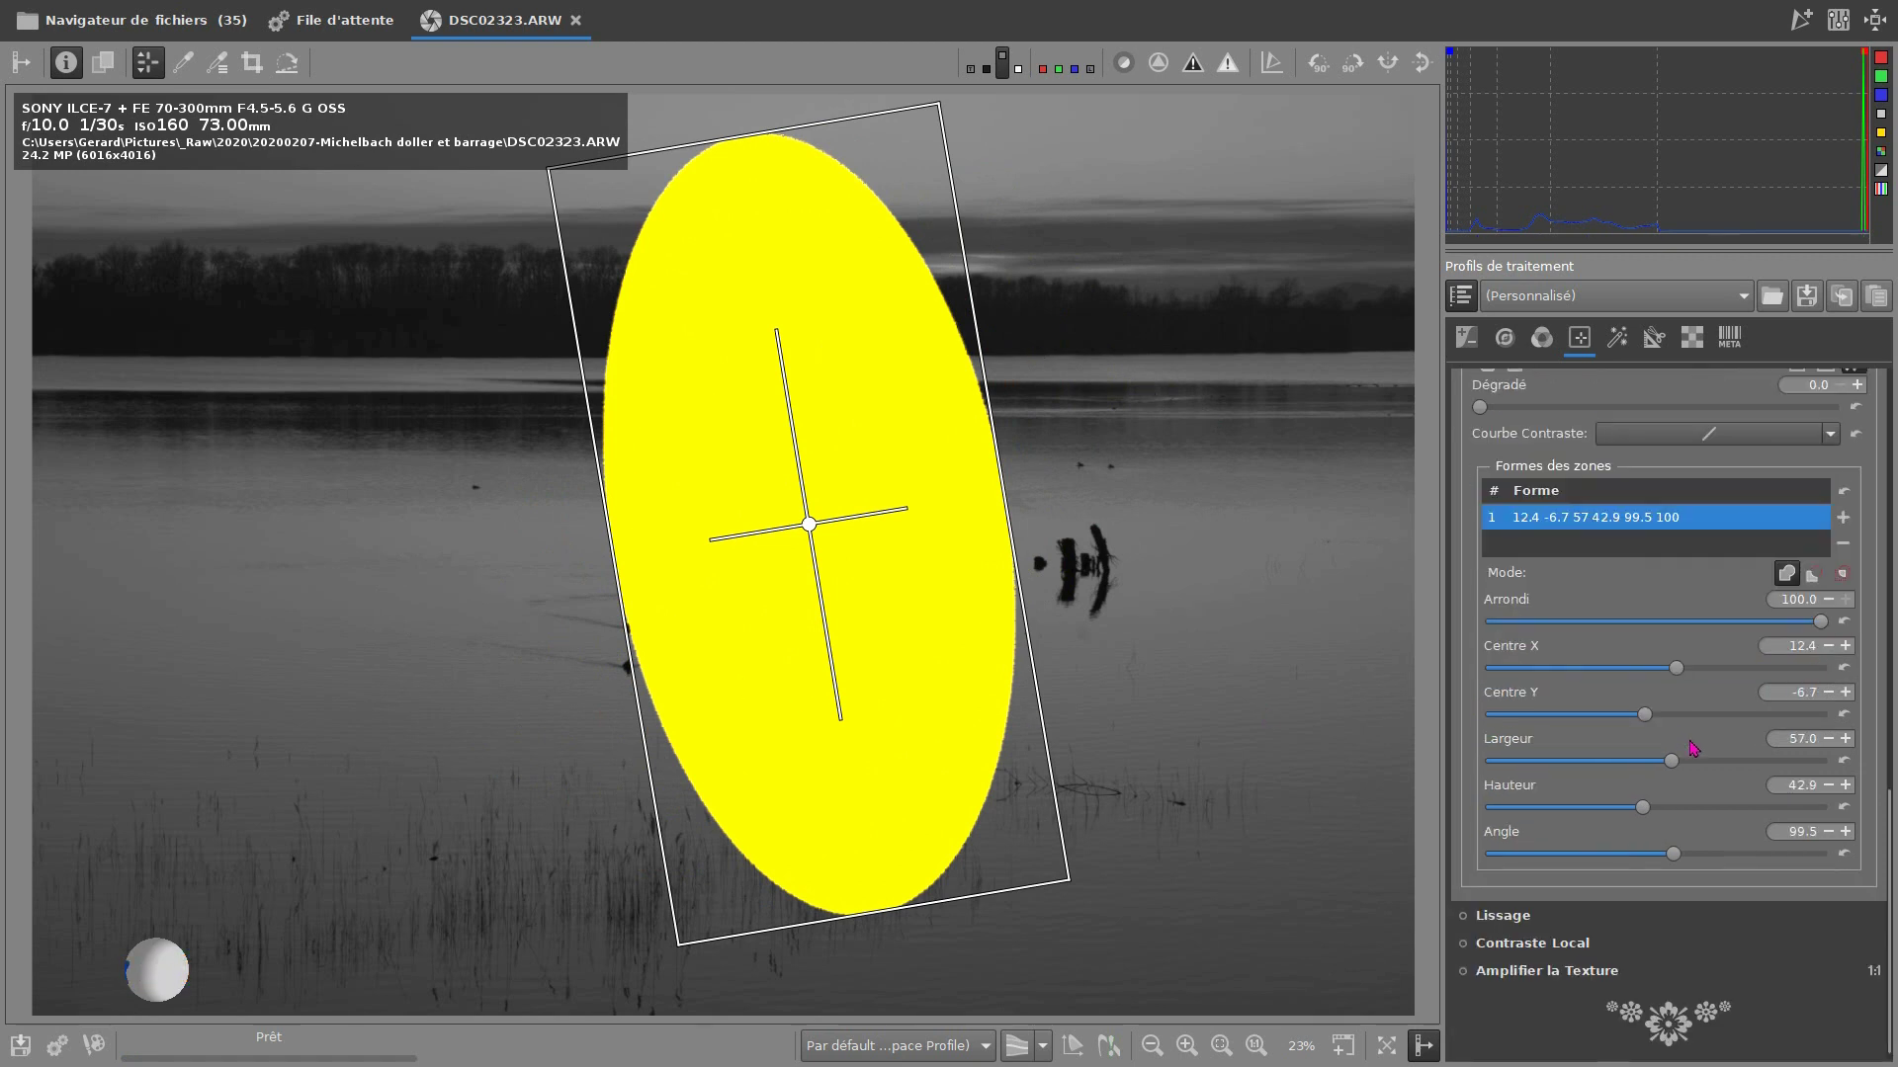
pyautogui.scroll(3, 1701, 700)
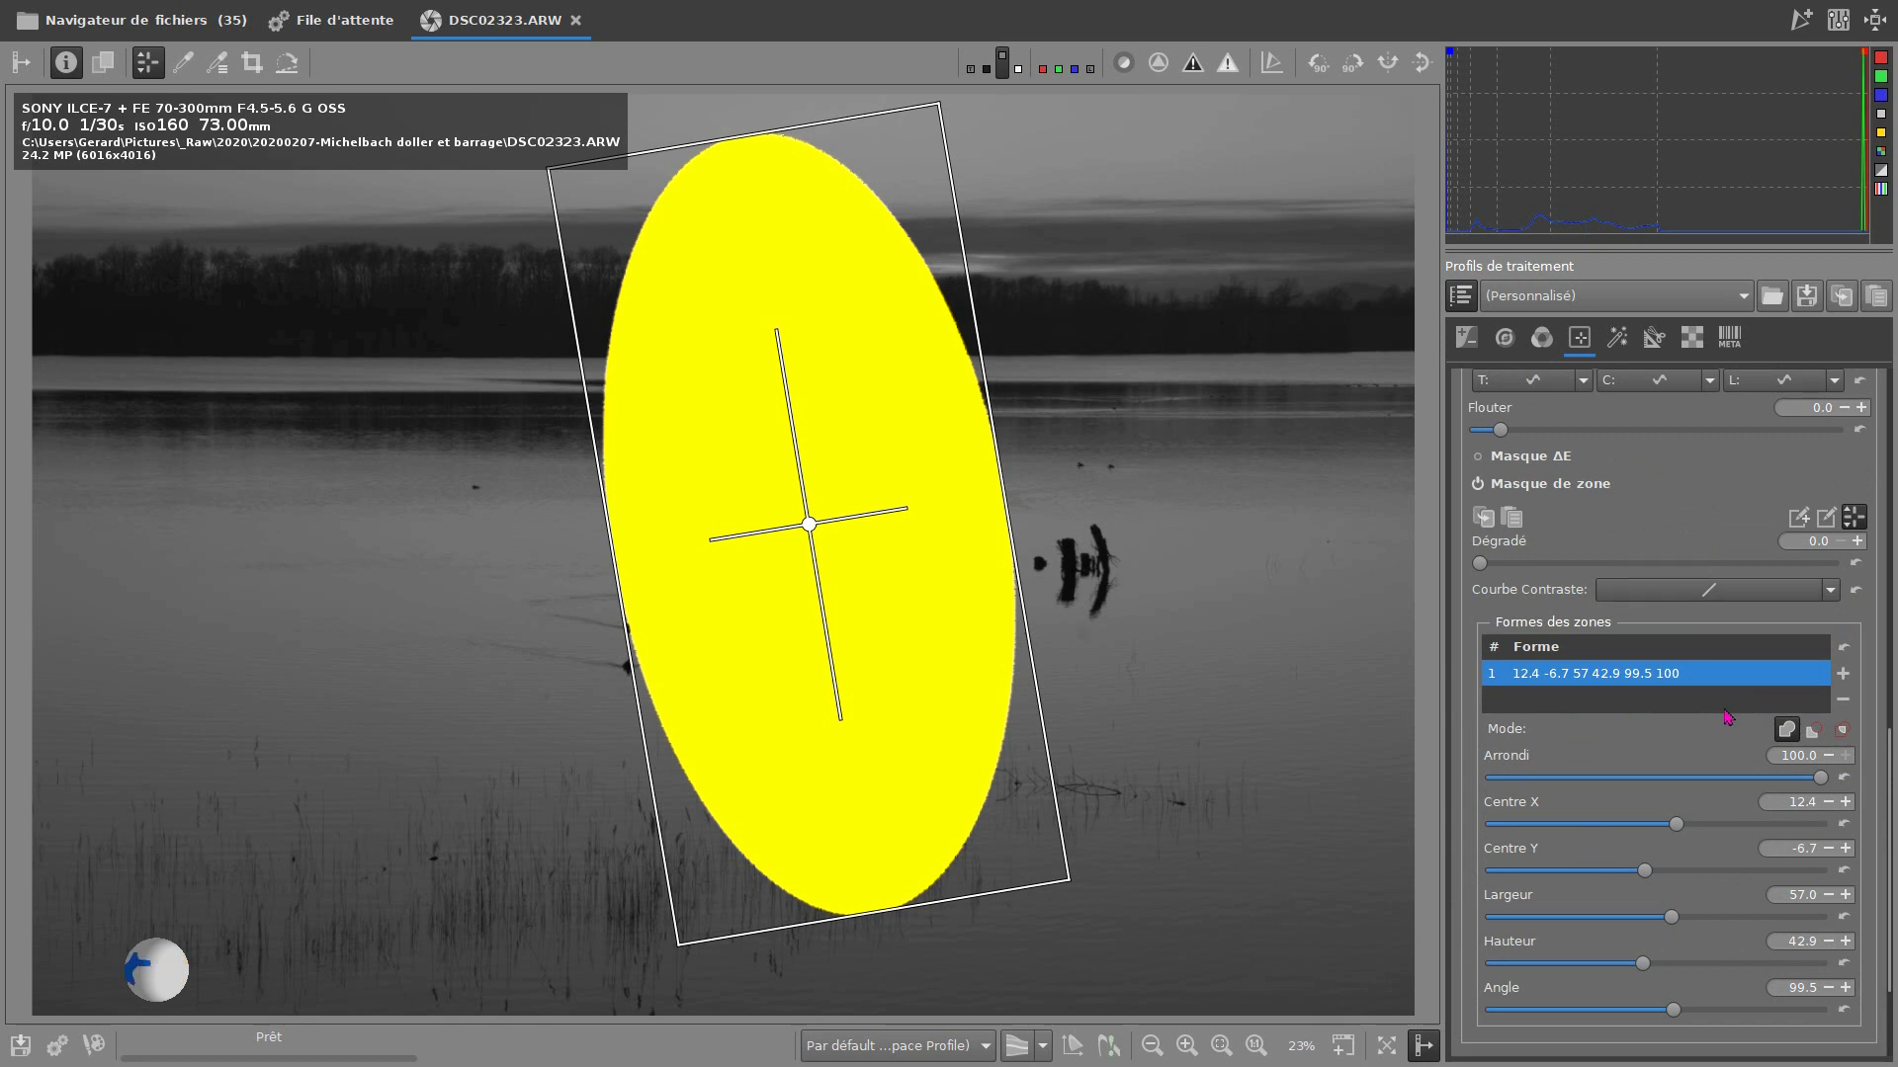
pyautogui.scroll(6, 1728, 715)
pyautogui.scroll(-3, 1666, 781)
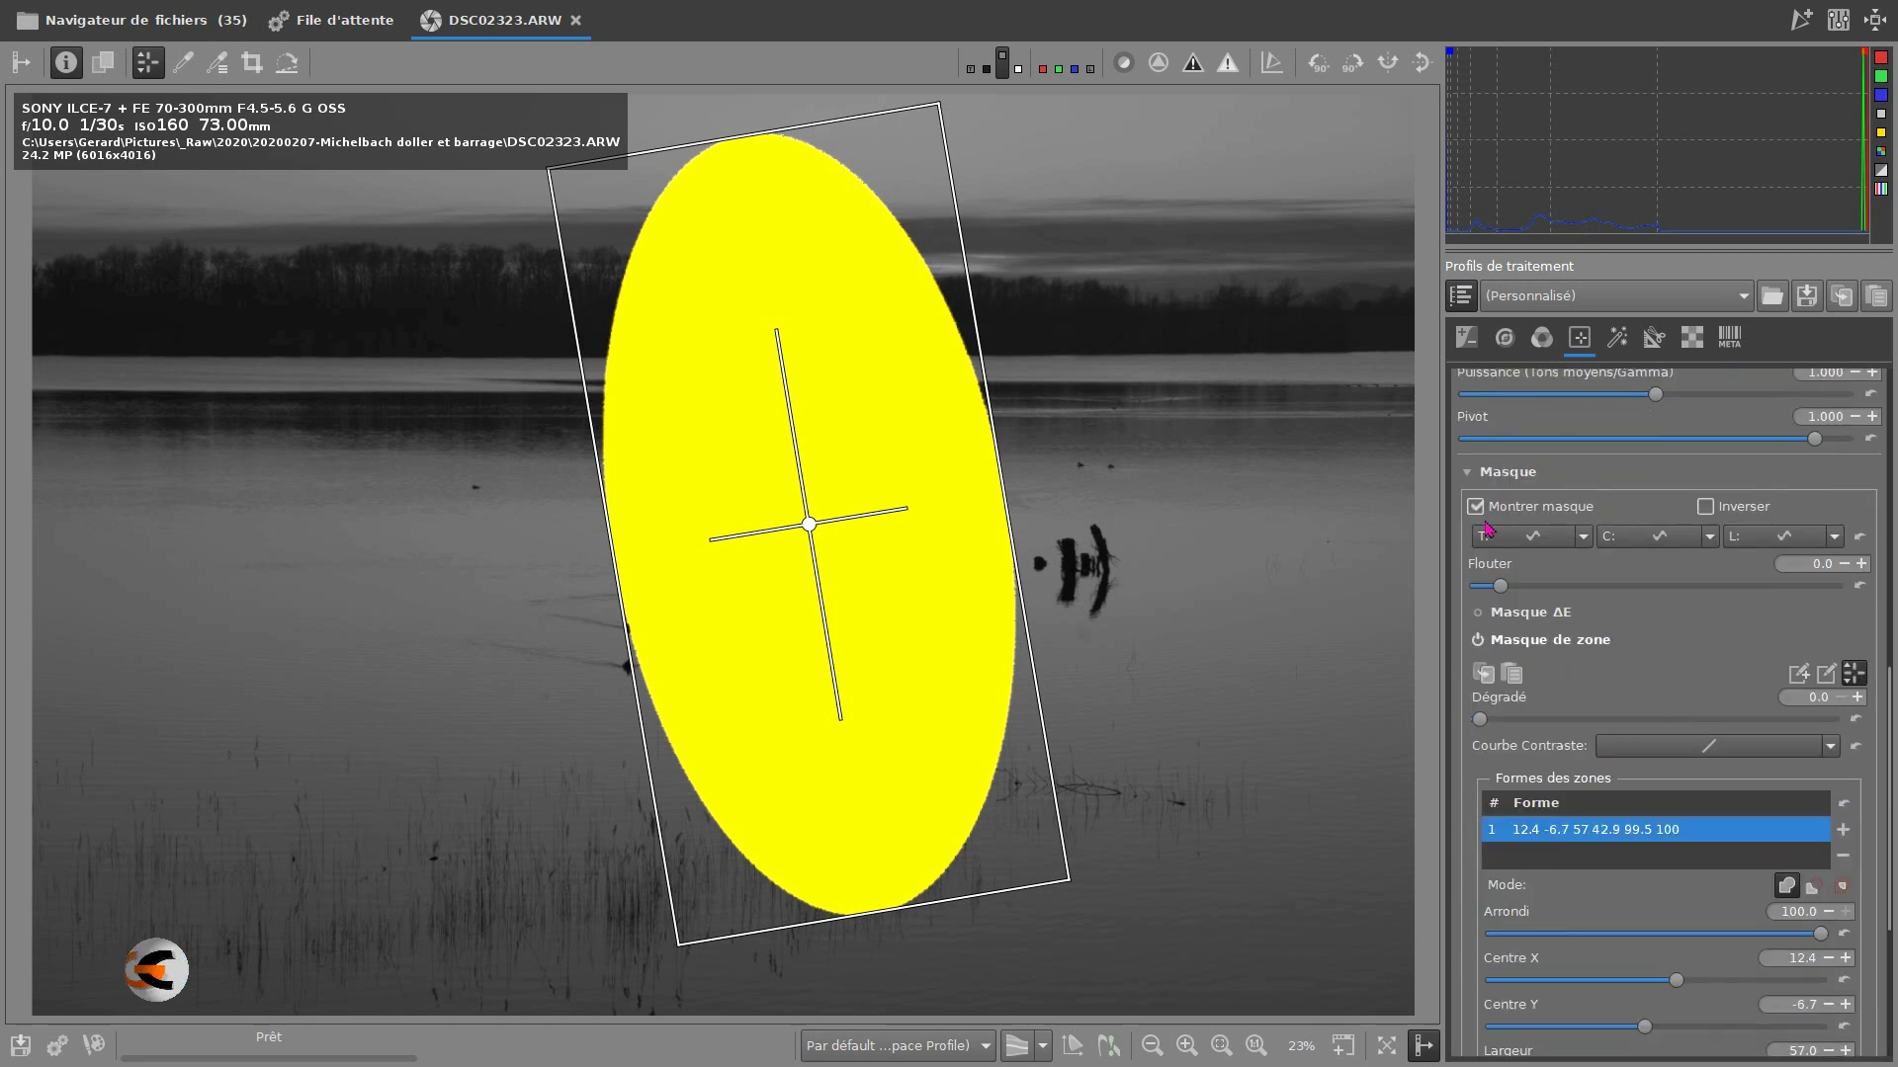
pyautogui.moveTo(1501, 587); pyautogui.dragTo(1775, 591)
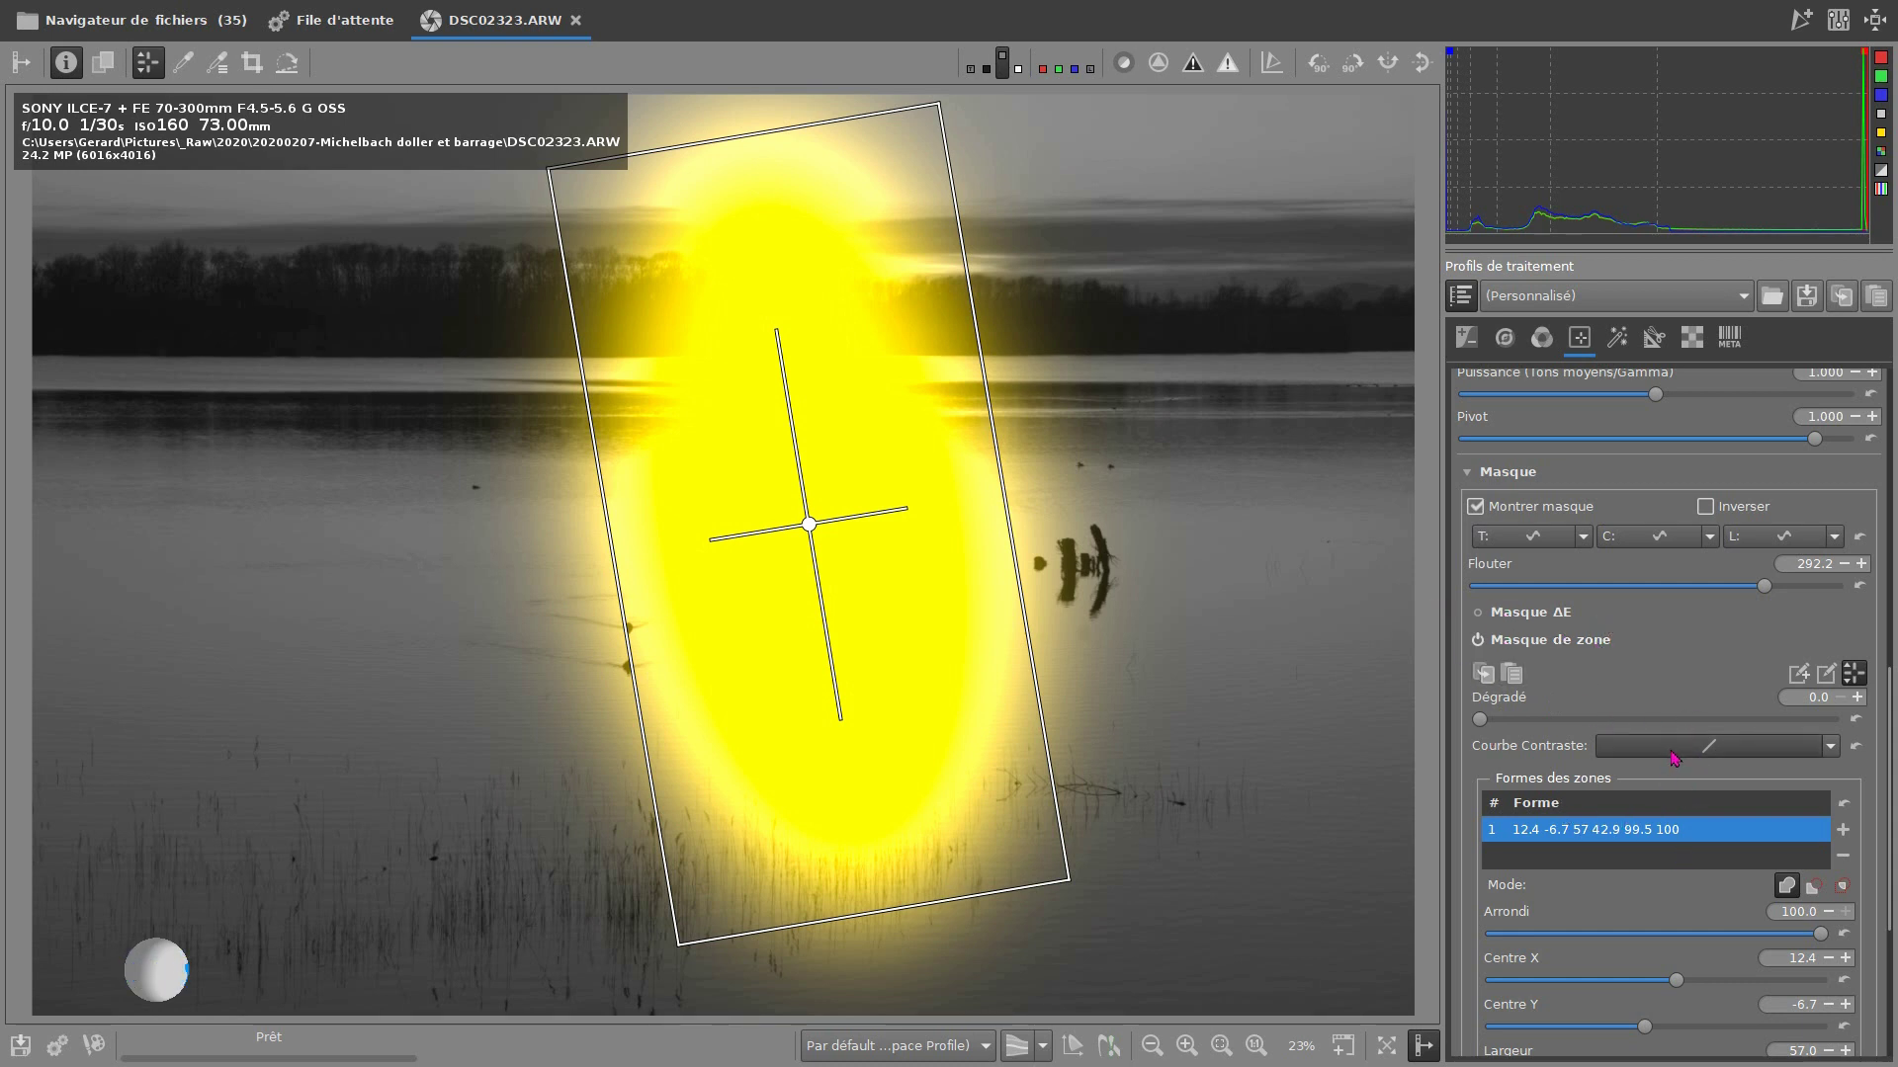
pyautogui.scroll(-5, 1680, 771)
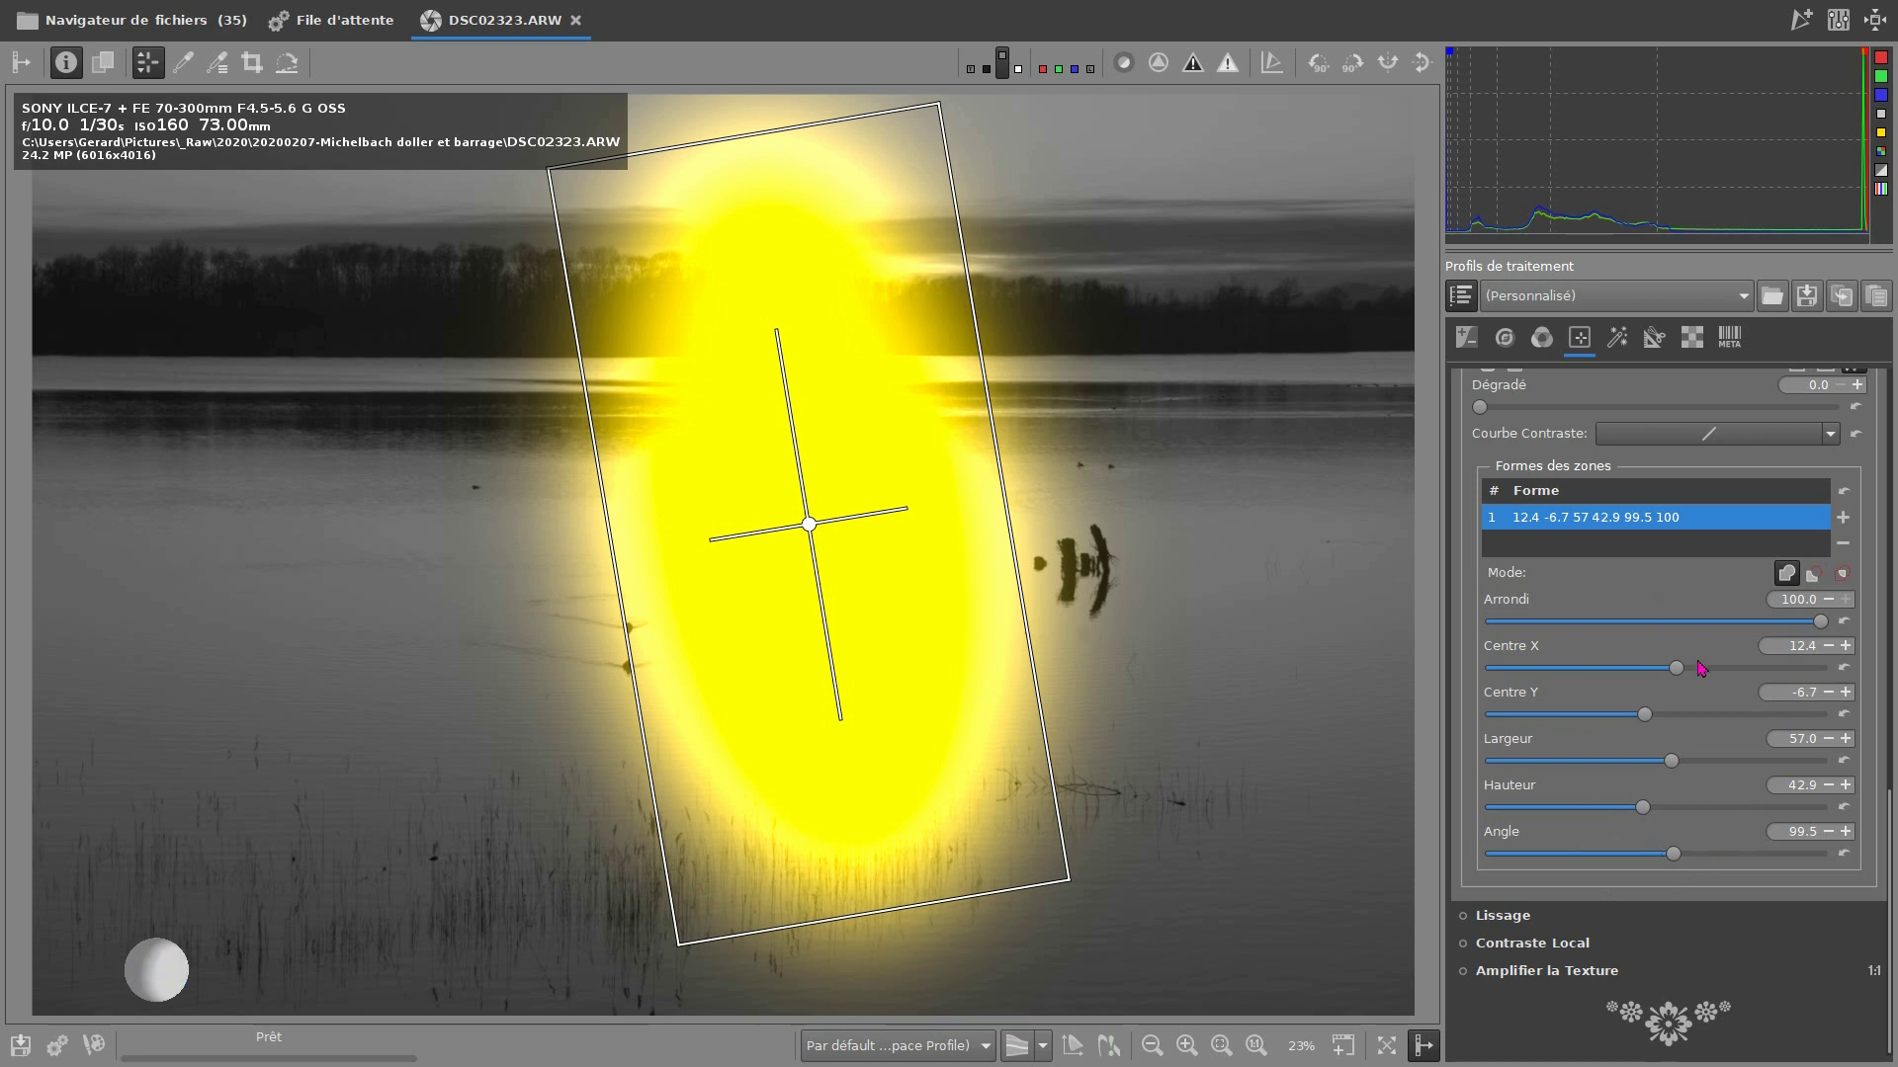
pyautogui.scroll(5, 1664, 776)
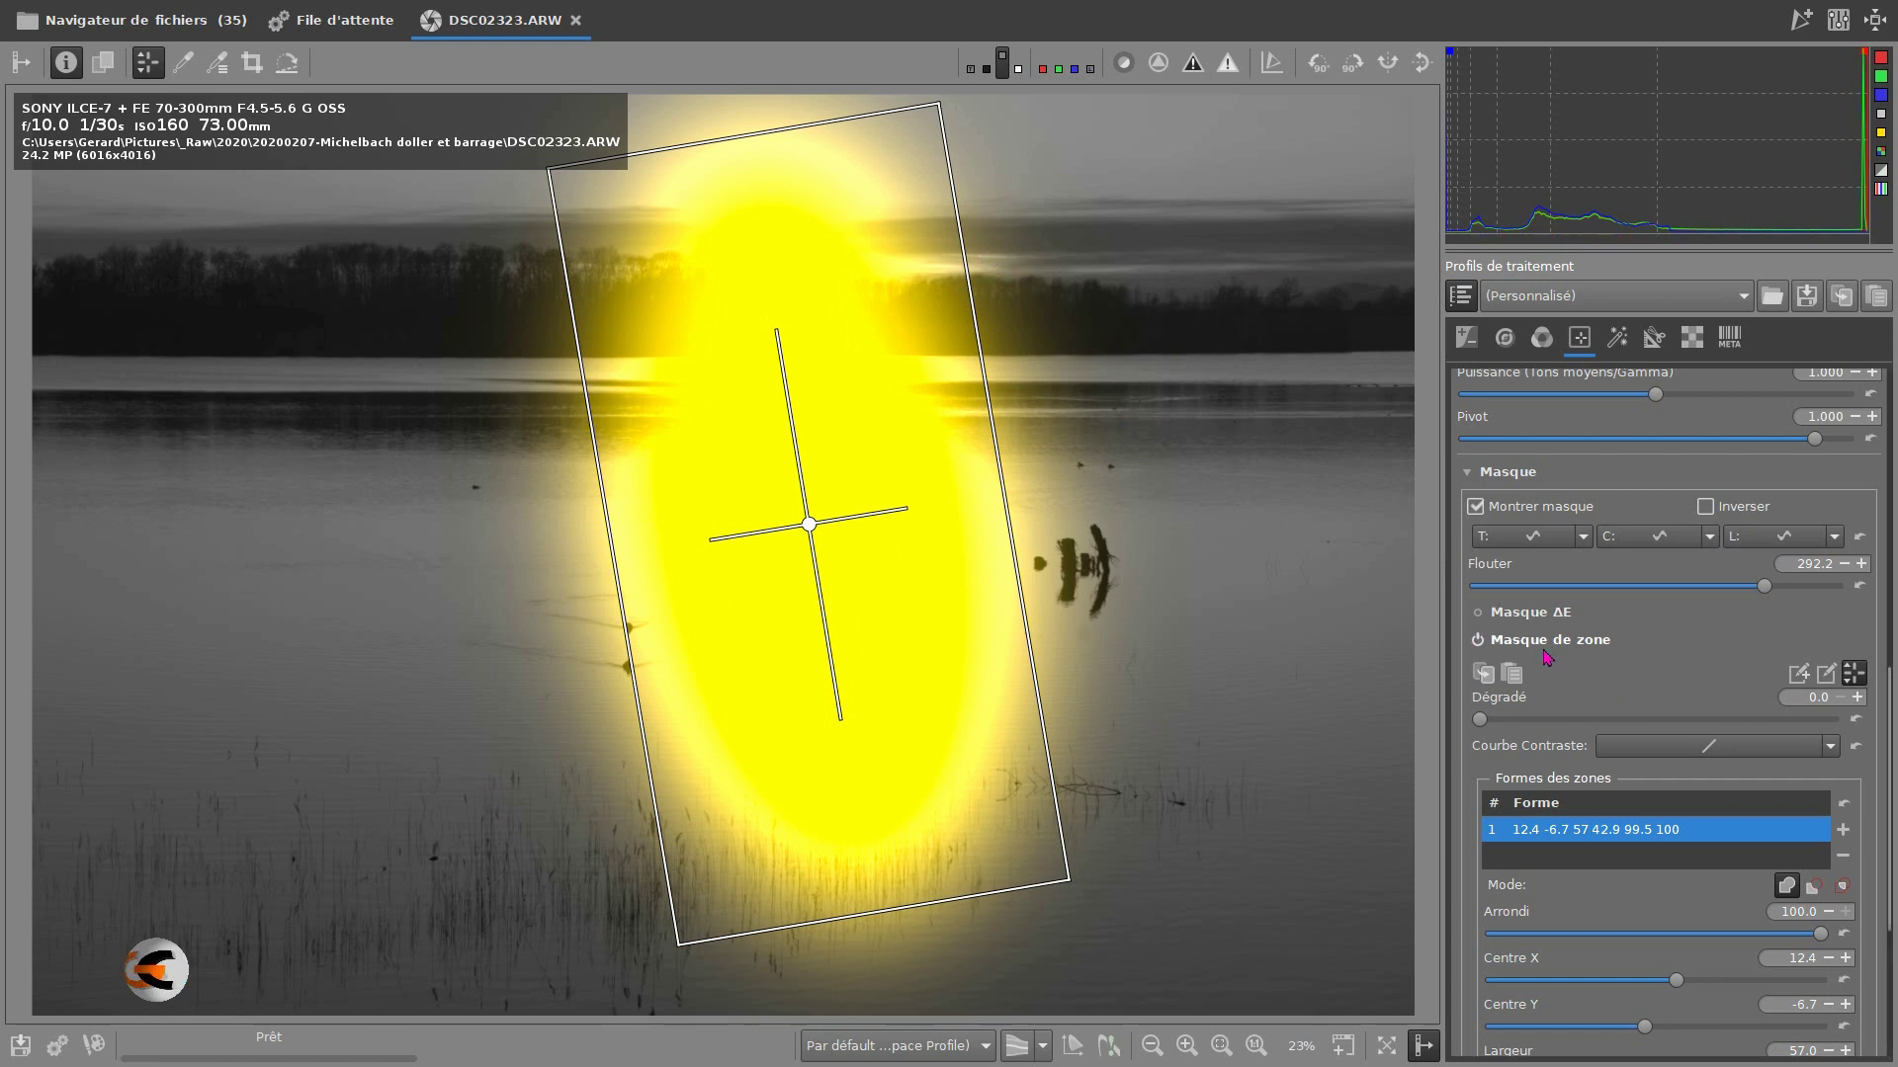
# Replace the zone mask with the ΔE mask (Masque ΔE), expanding its settings, and hide the mask overlay
pyautogui.click(1479, 641)
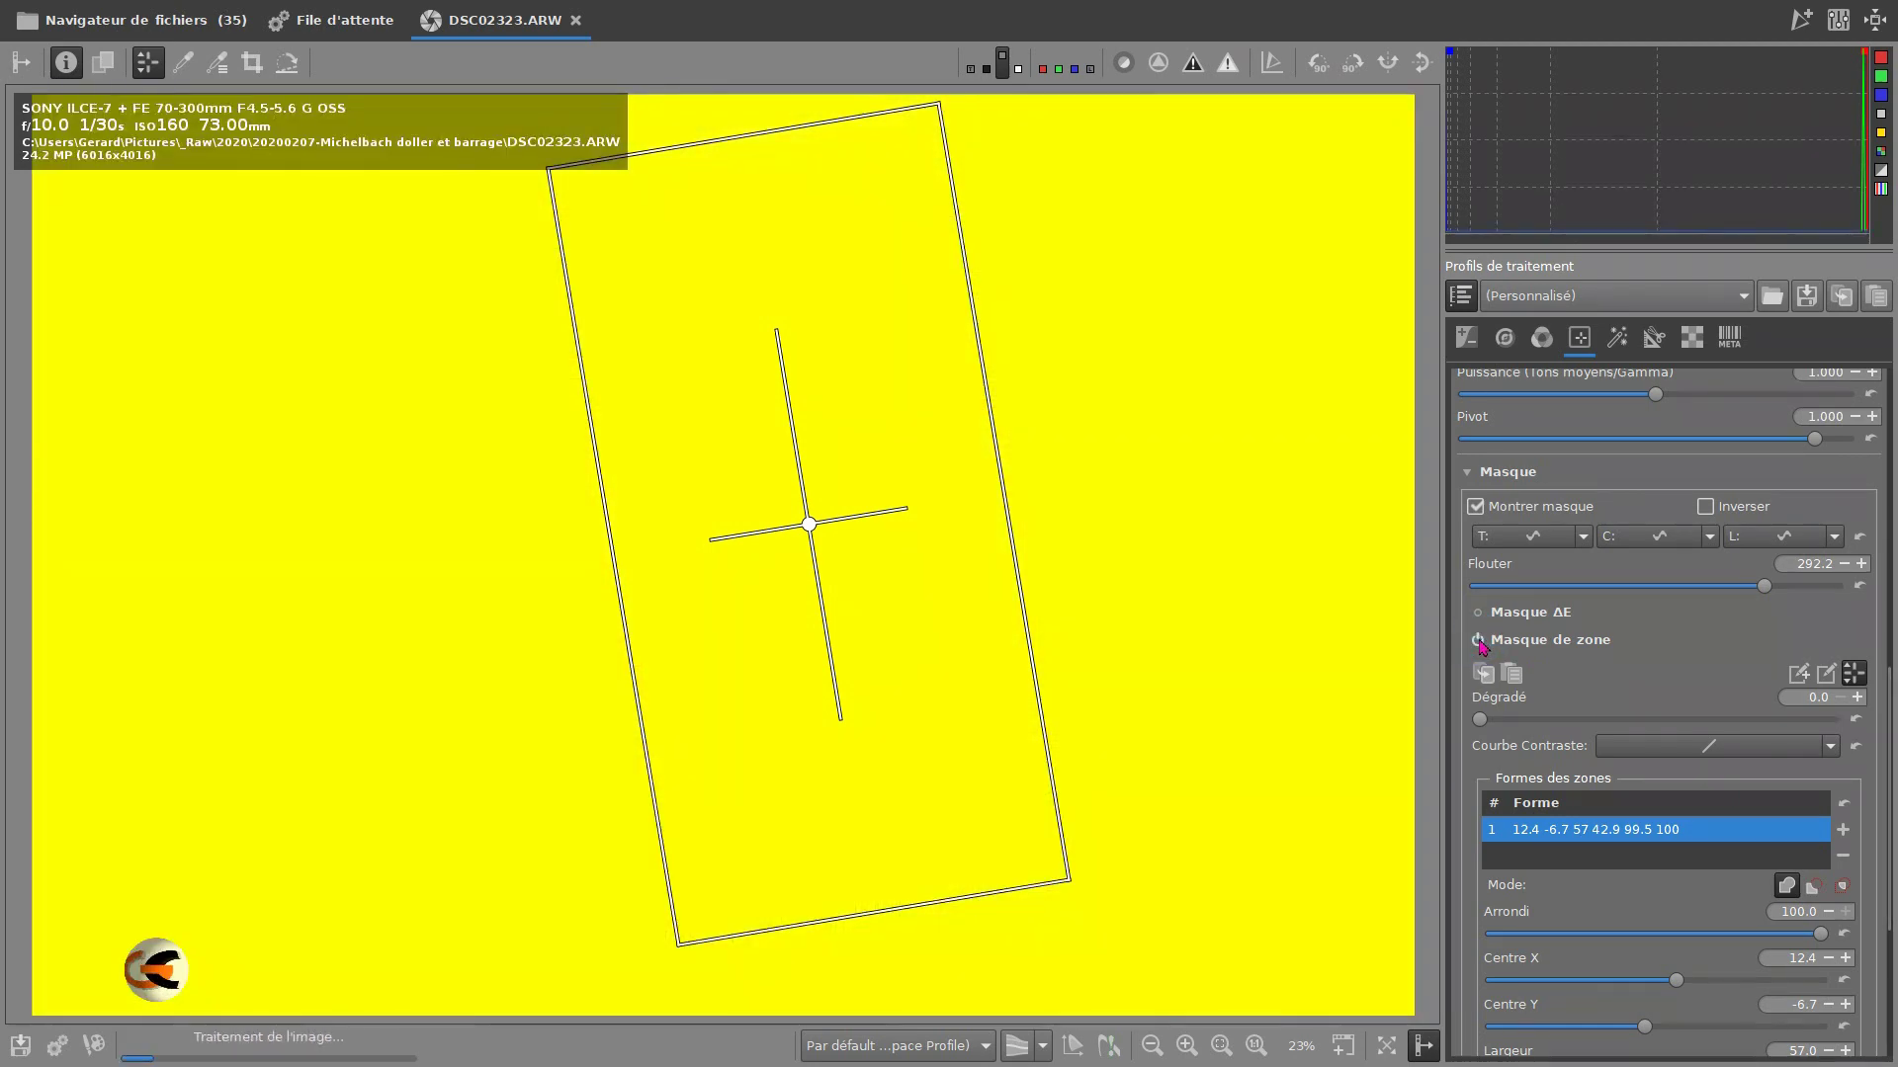
pyautogui.click(1478, 641)
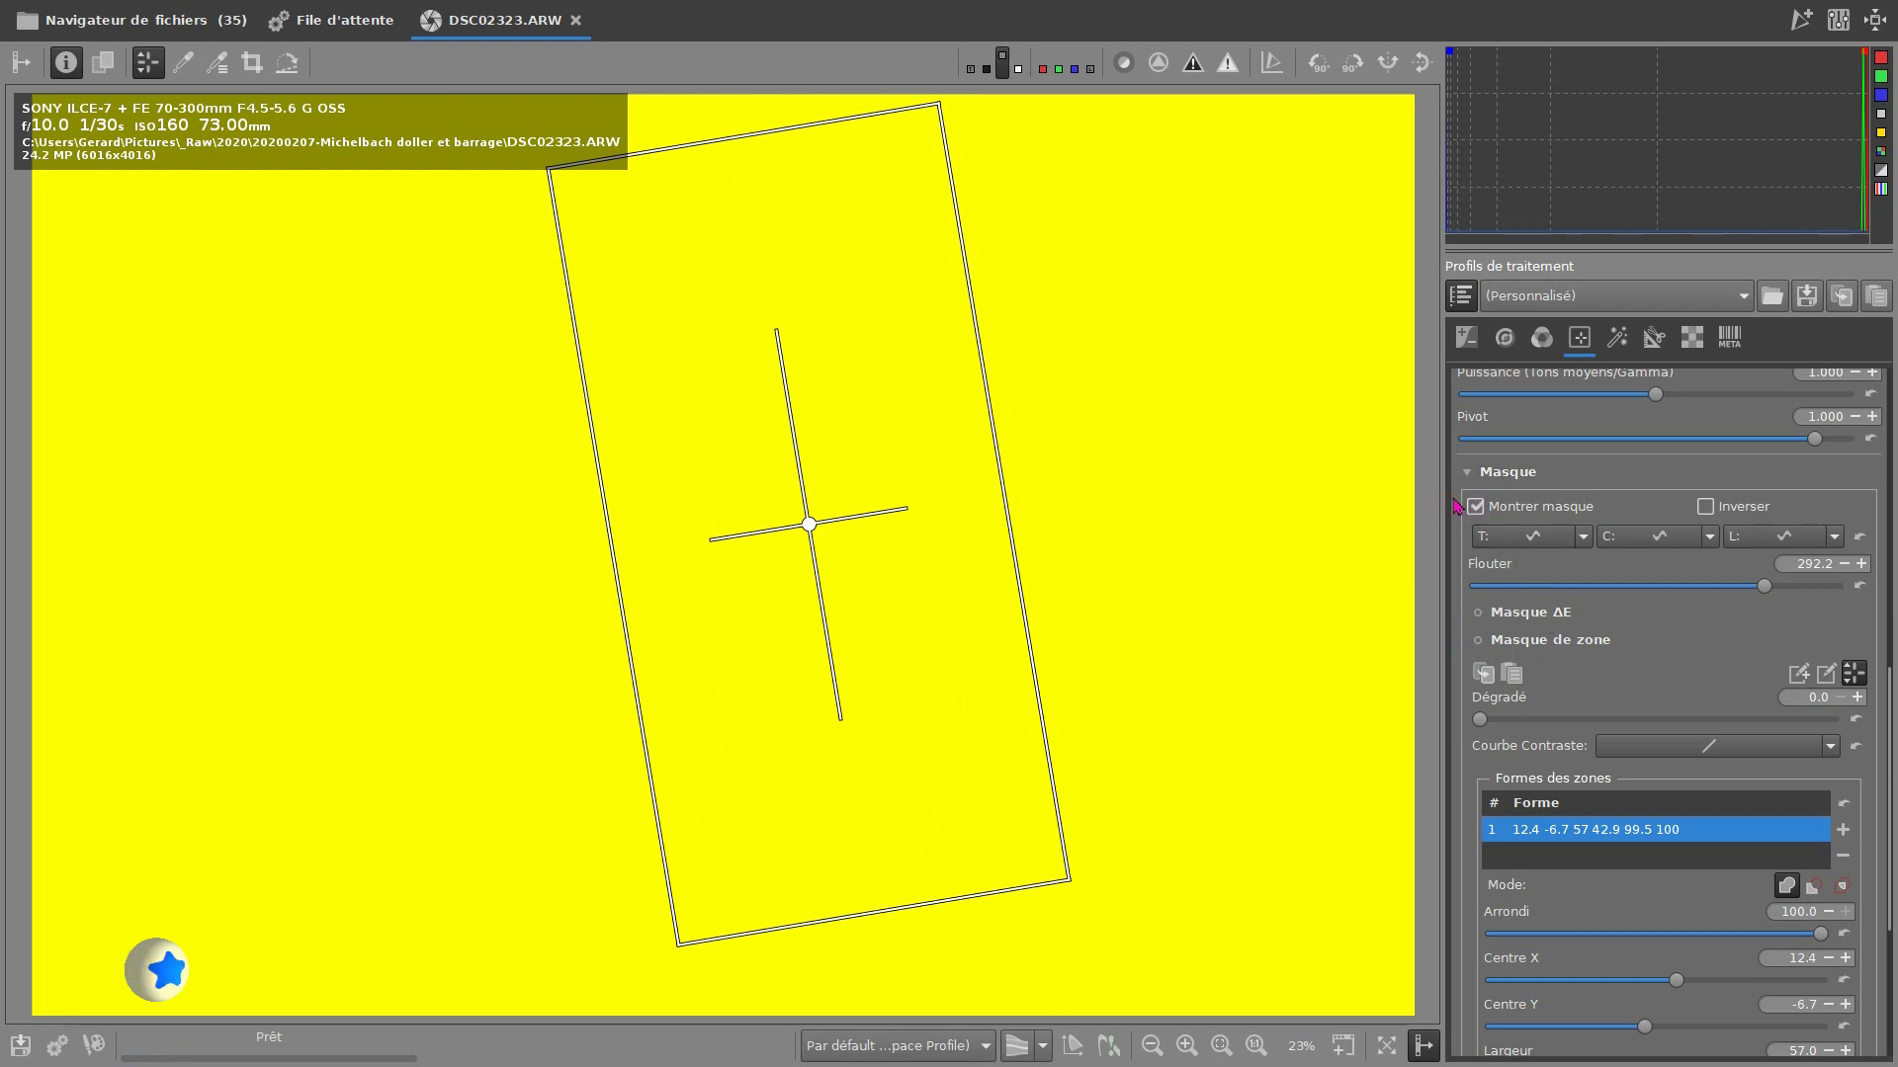
pyautogui.click(1474, 506)
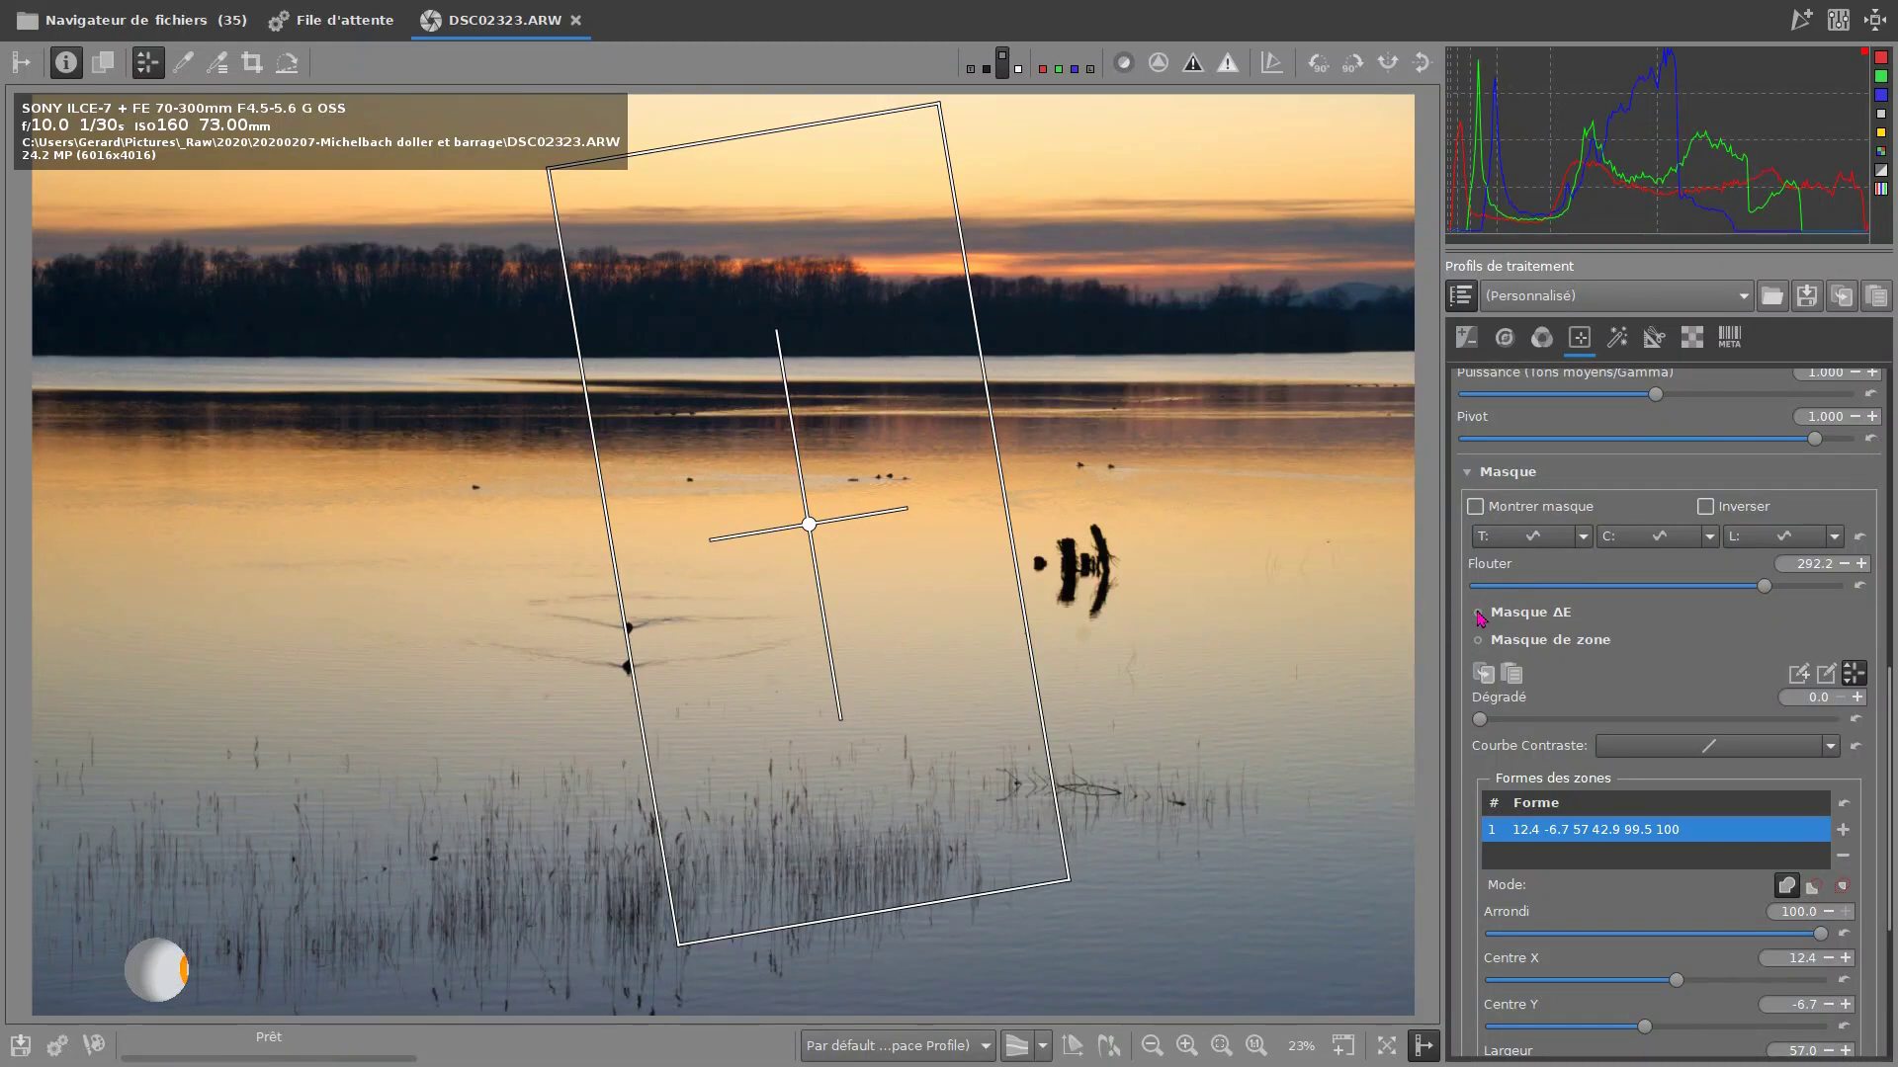
pyautogui.click(1479, 613)
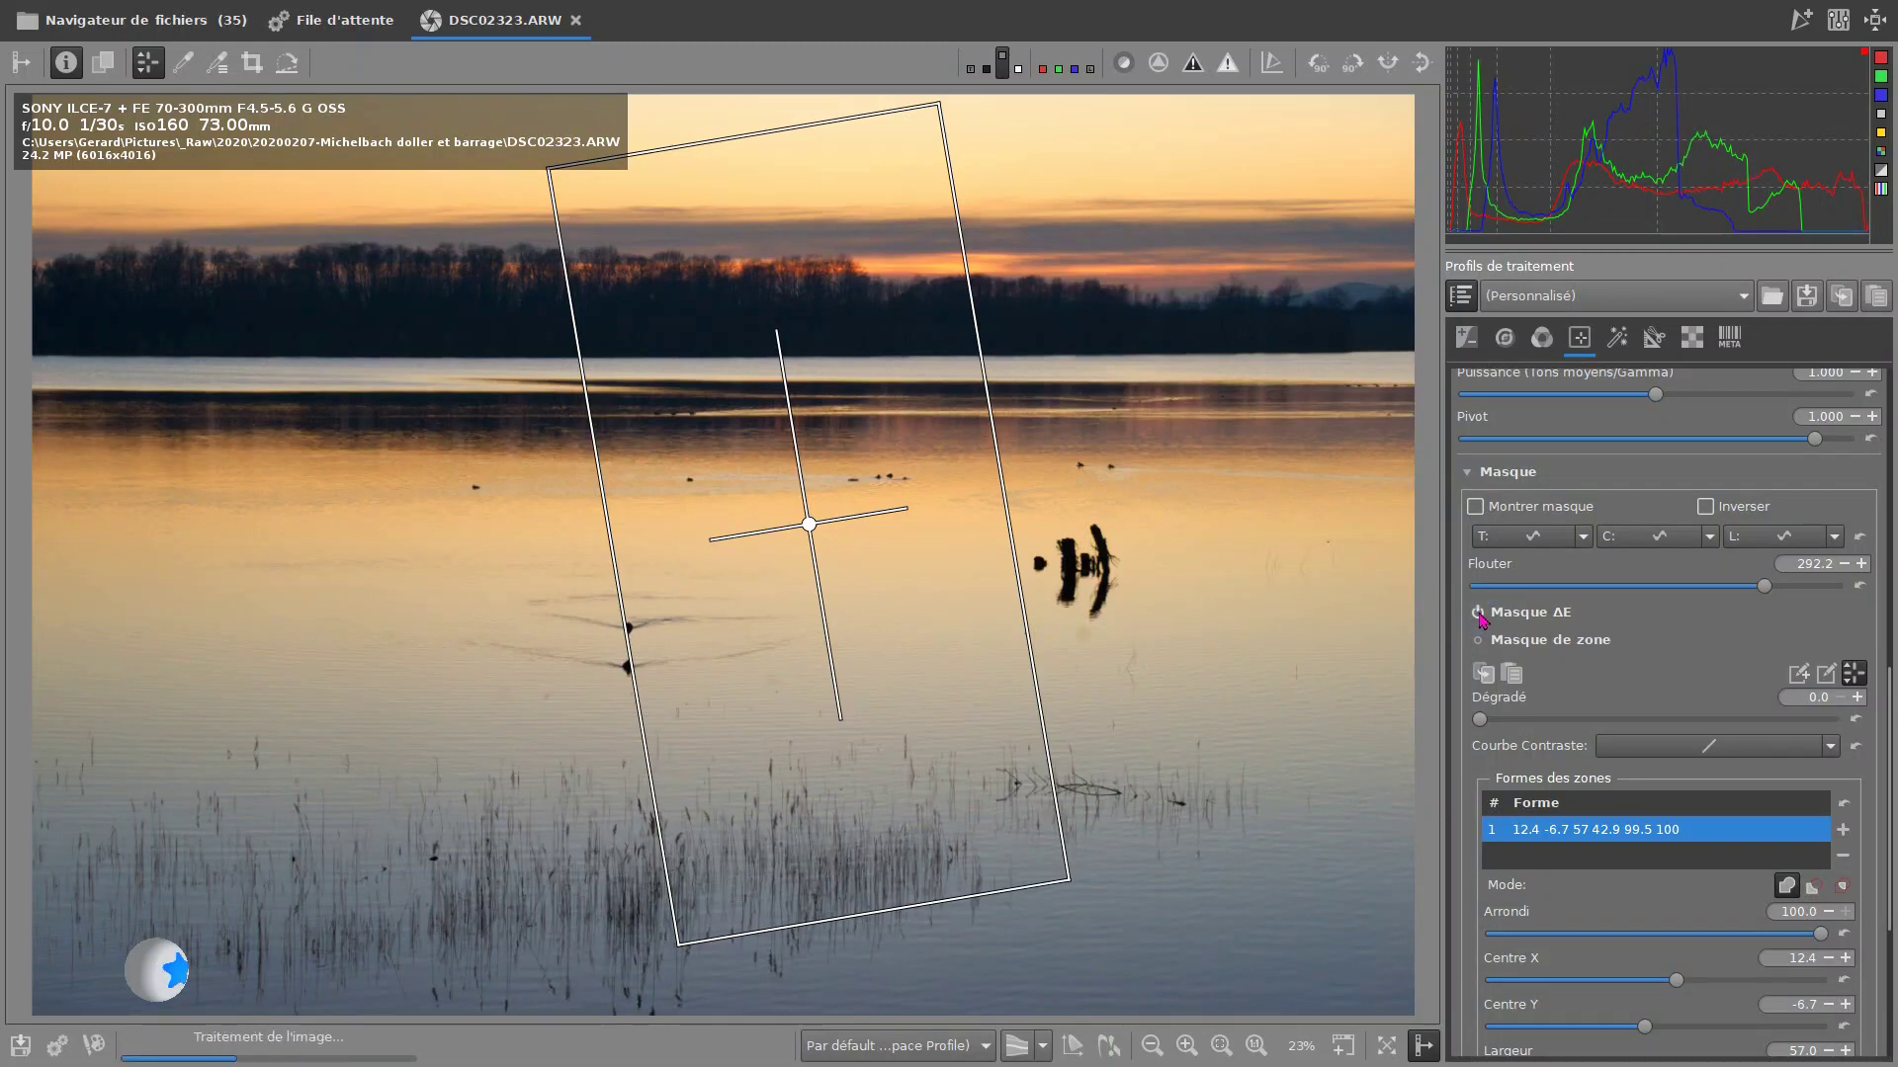
pyautogui.click(1538, 612)
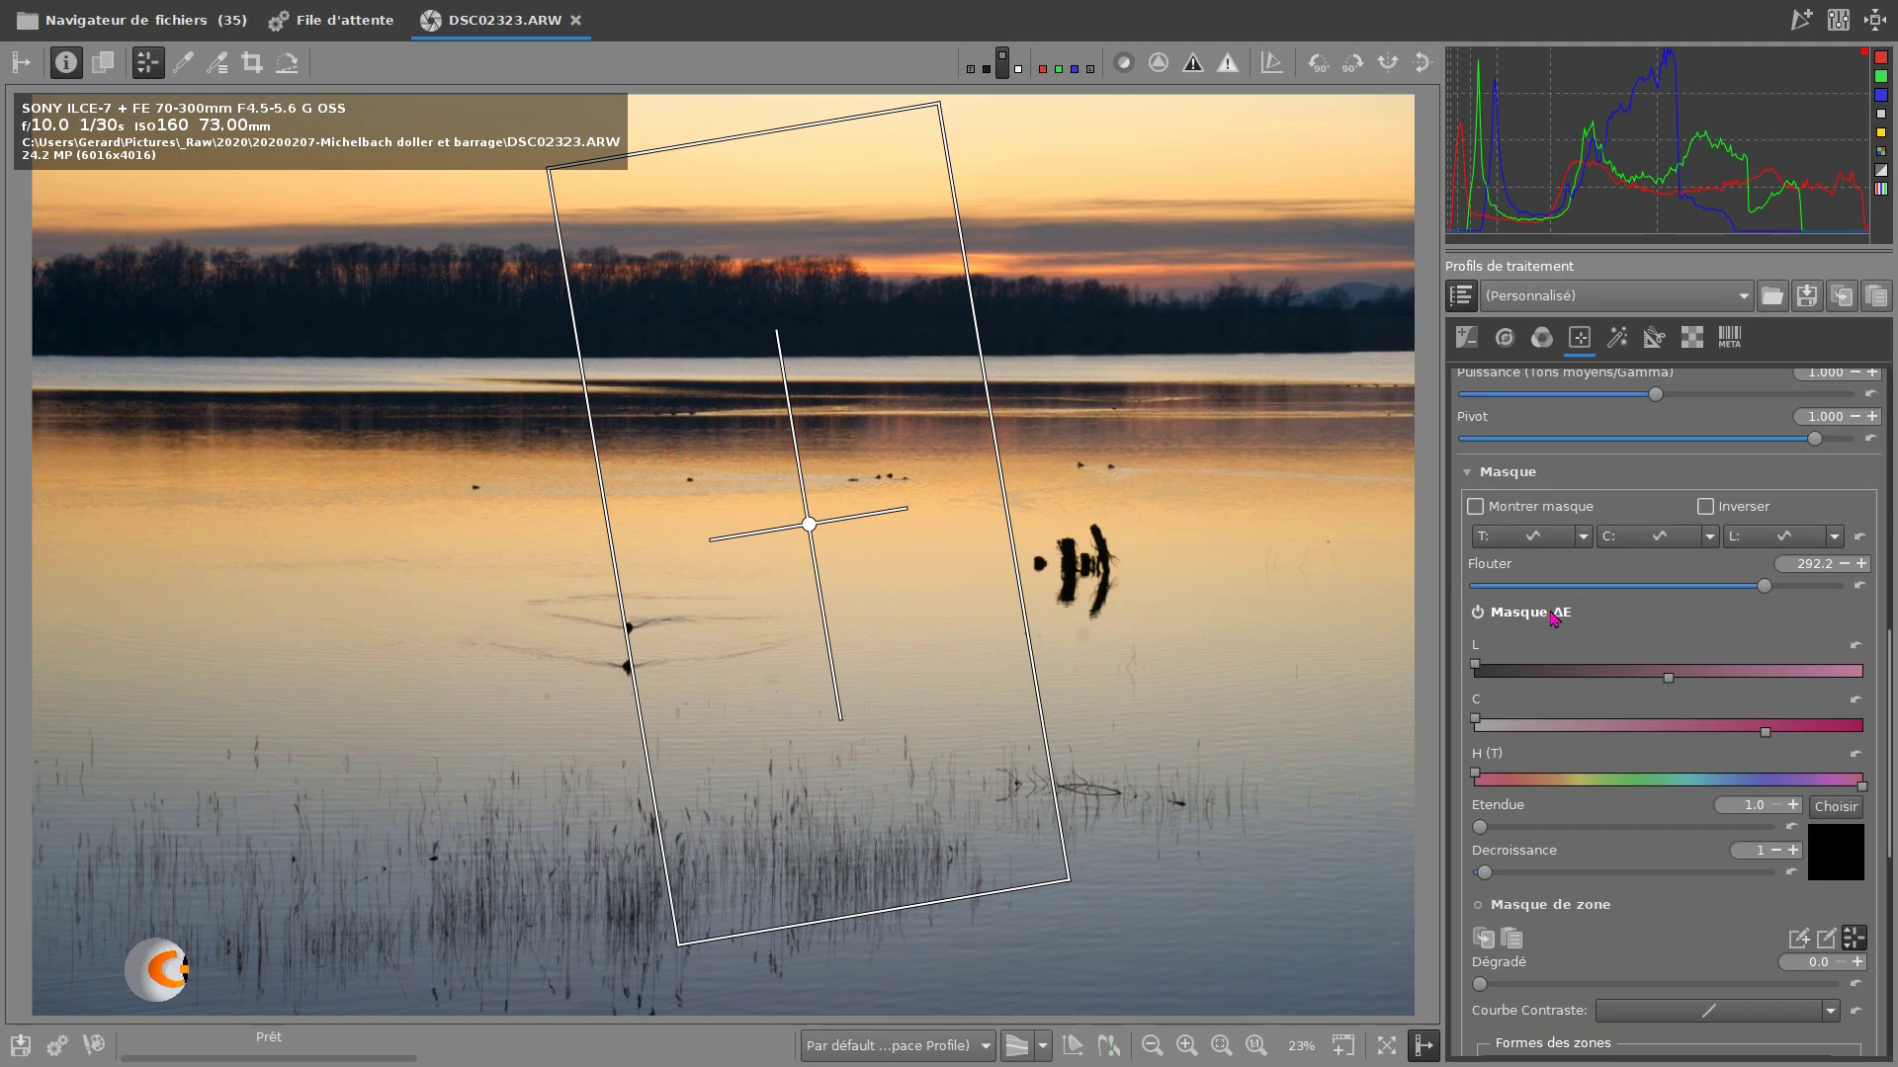
# Compare the image with the second colour correction off and on, and review its ΔE mask settings
pyautogui.scroll(10, 1554, 619)
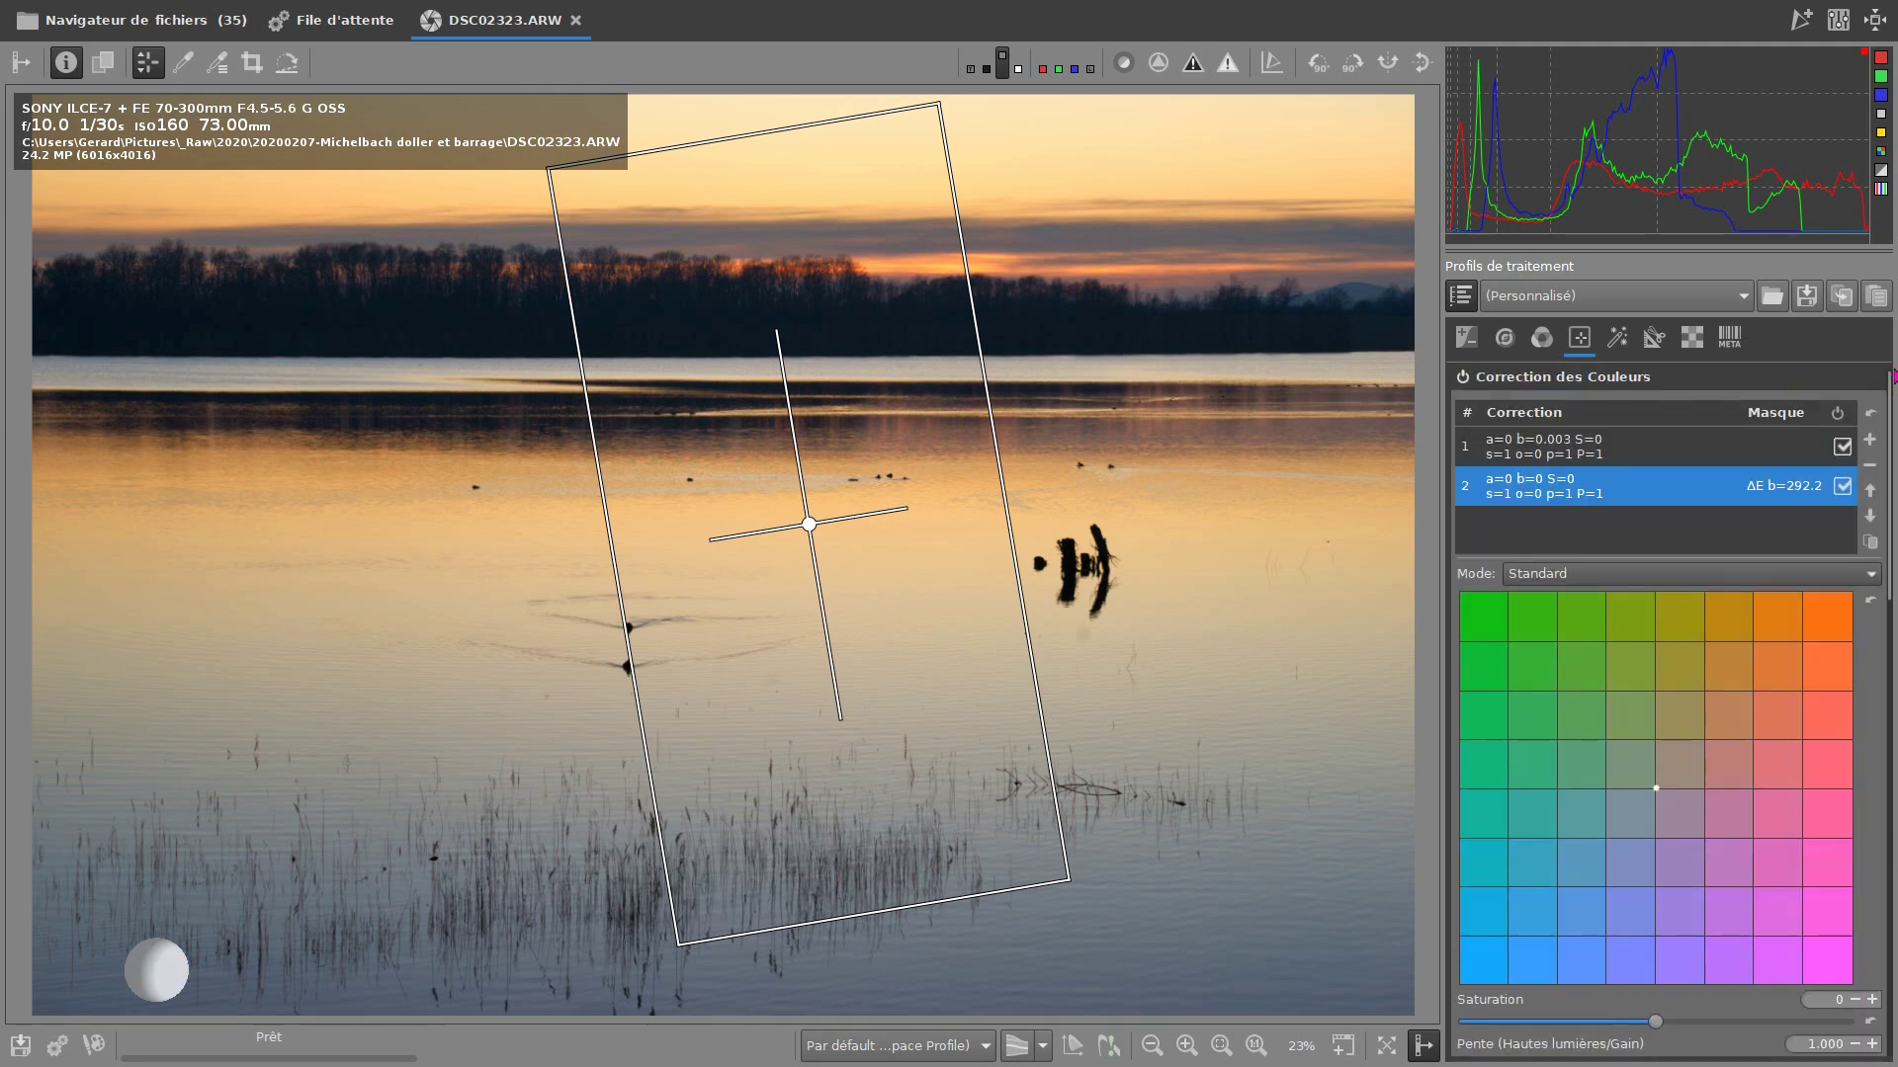
pyautogui.click(1842, 487)
pyautogui.click(1842, 486)
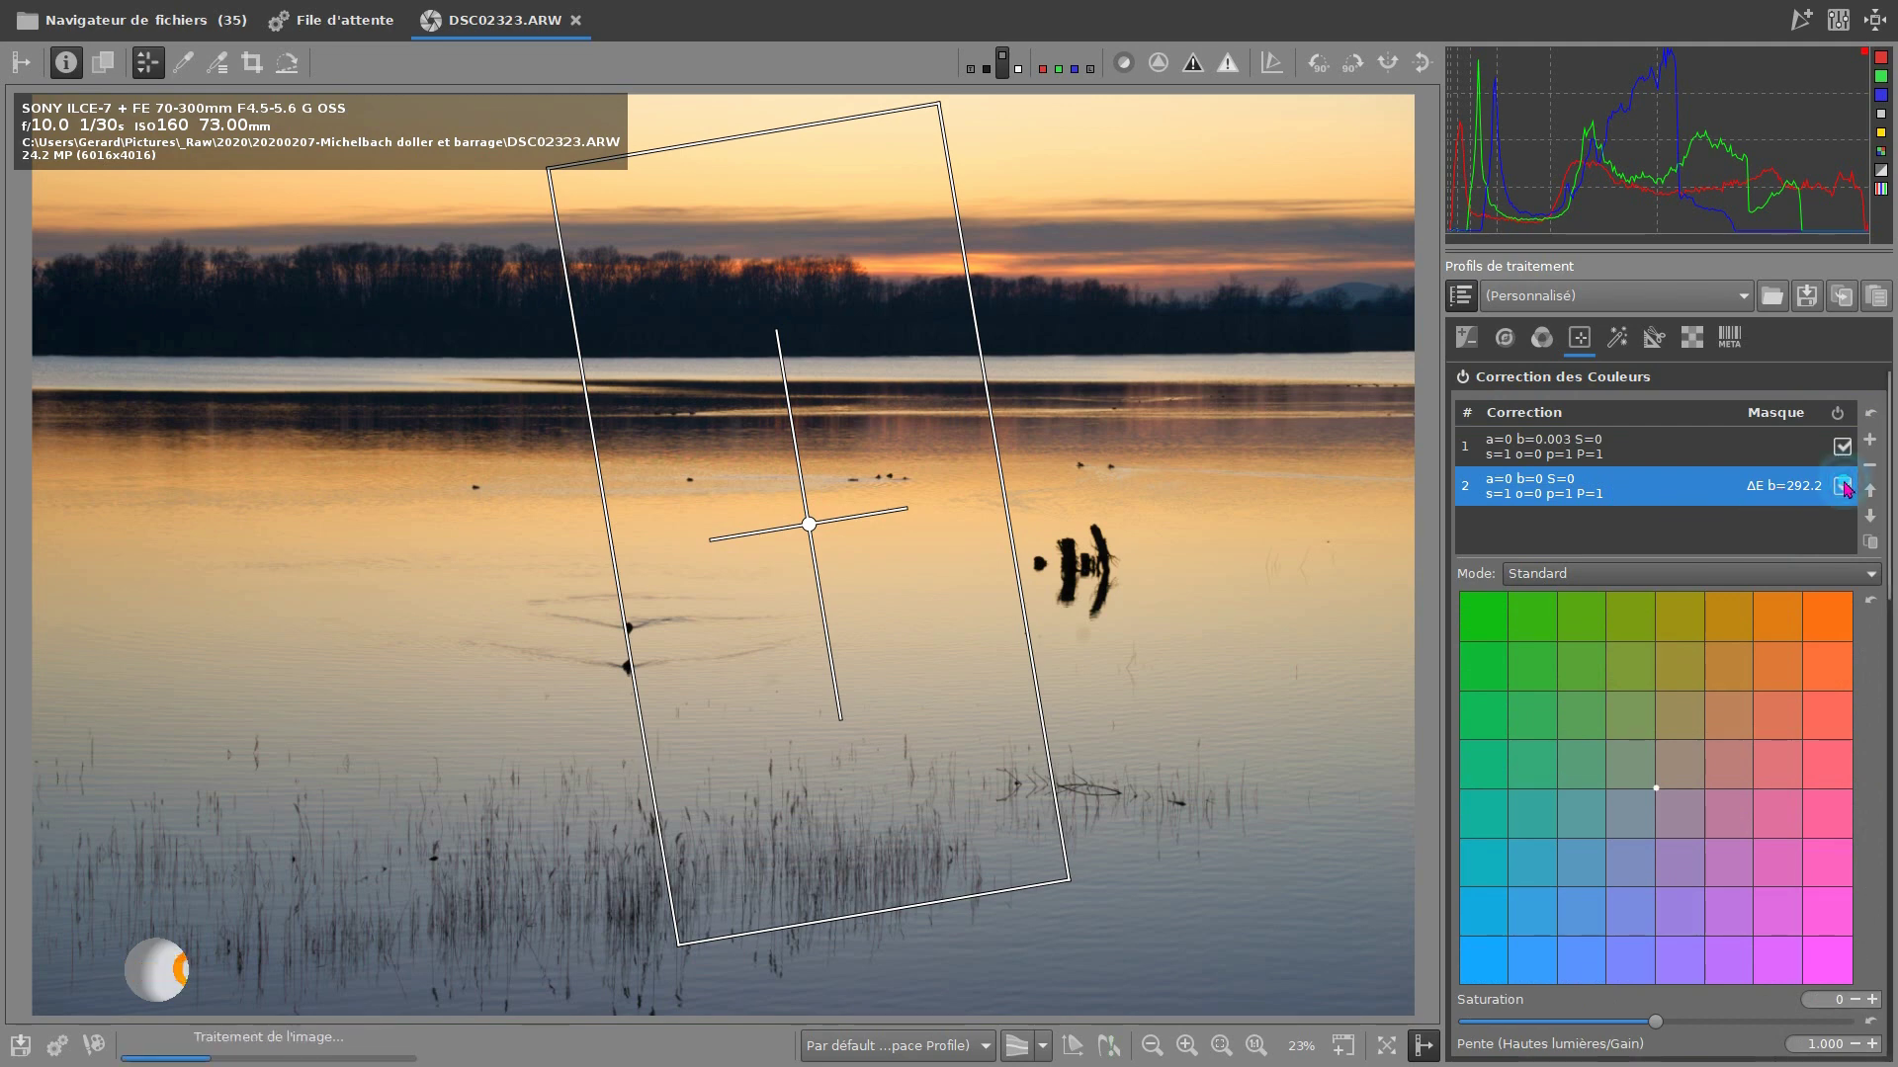
pyautogui.scroll(-5, 1723, 617)
pyautogui.scroll(-10, 1723, 617)
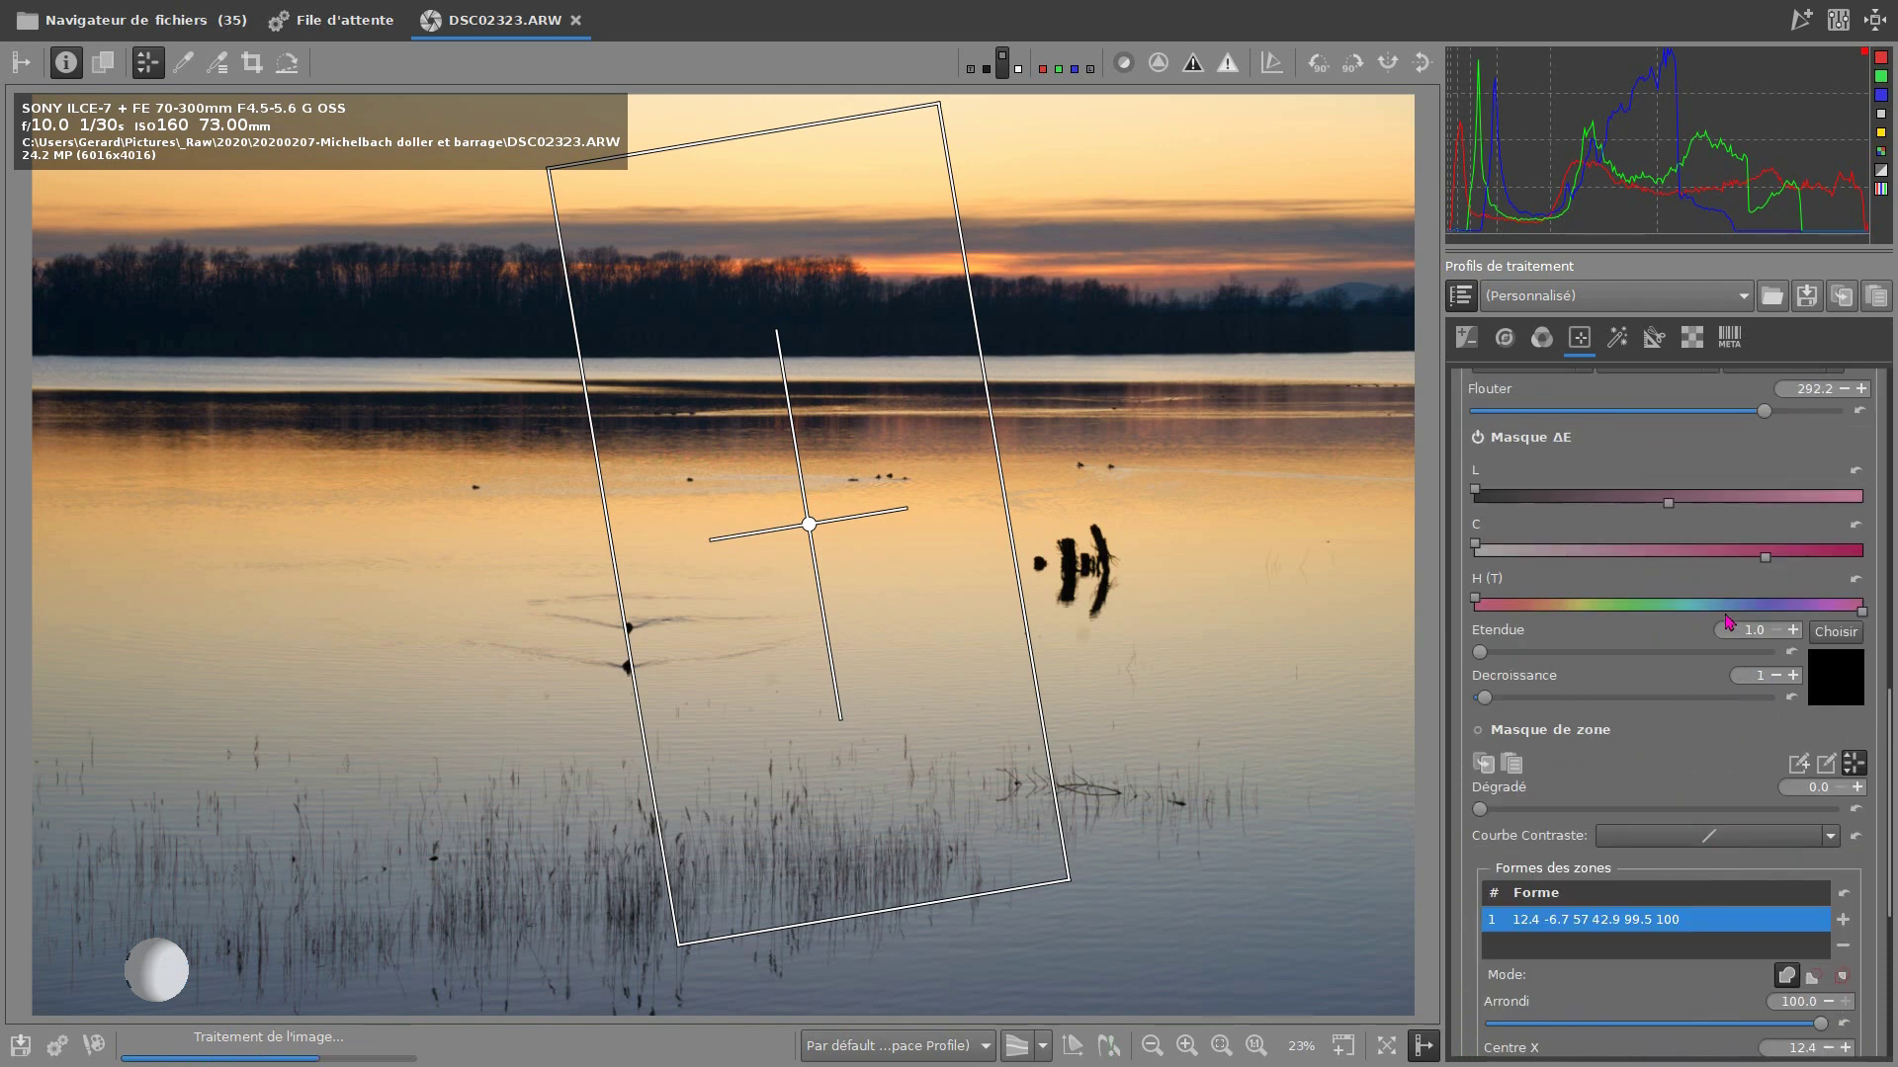
pyautogui.scroll(3, 1728, 624)
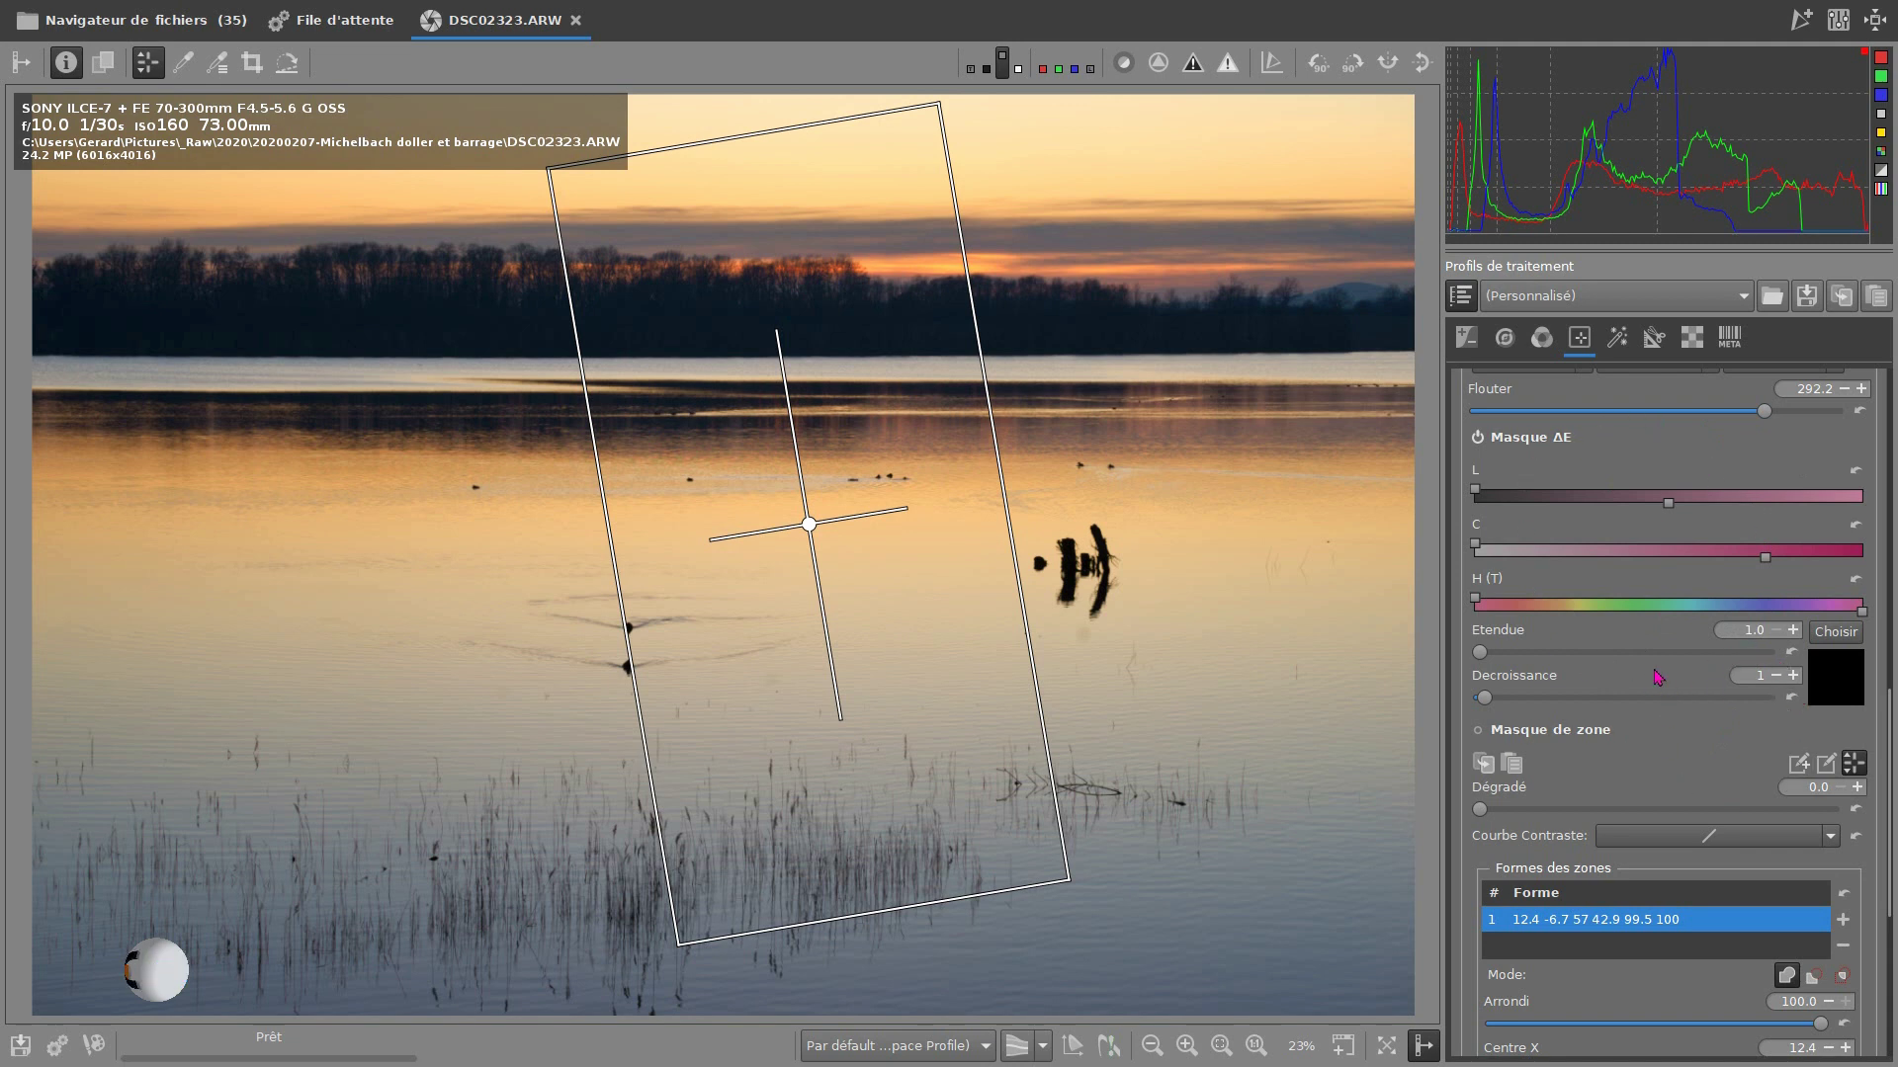
pyautogui.scroll(3, 1659, 677)
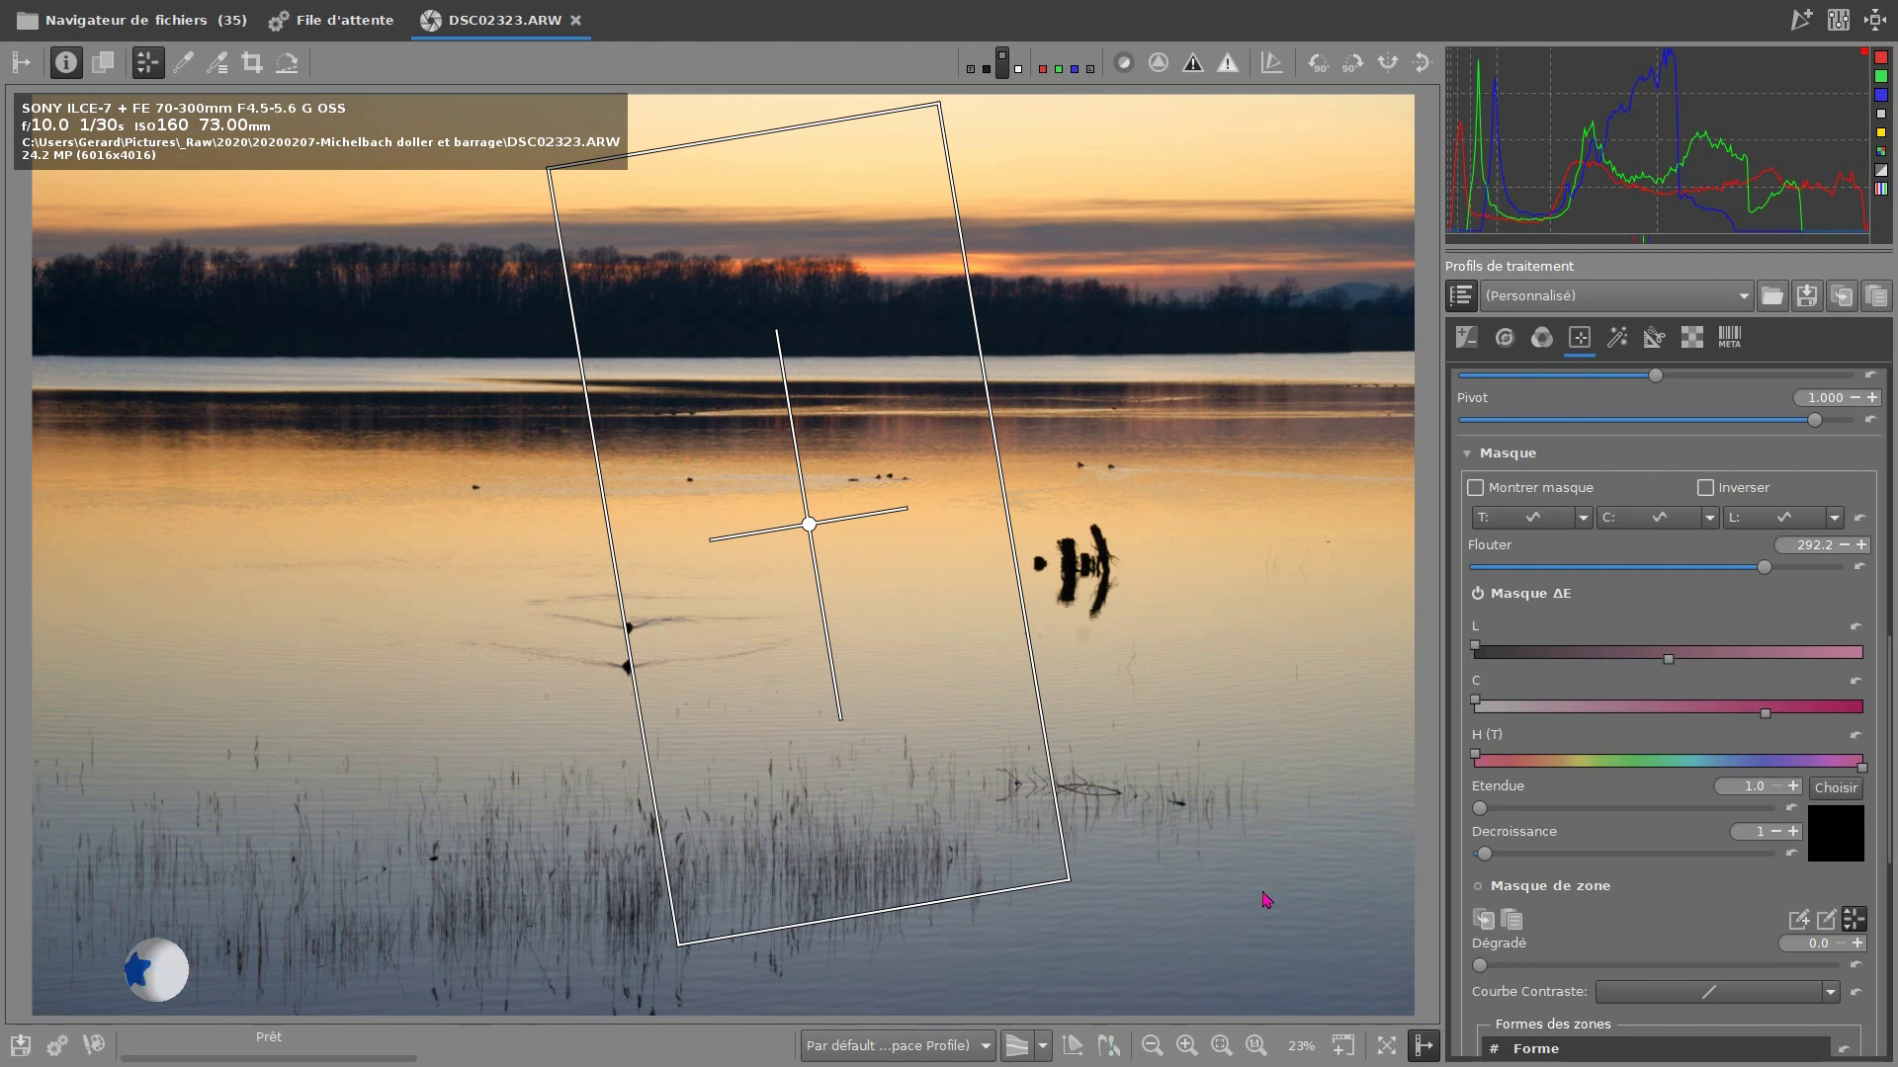
# Switch the second correction's mask back from ΔE to the zone shape, and delete that correction from the list
pyautogui.click(1542, 886)
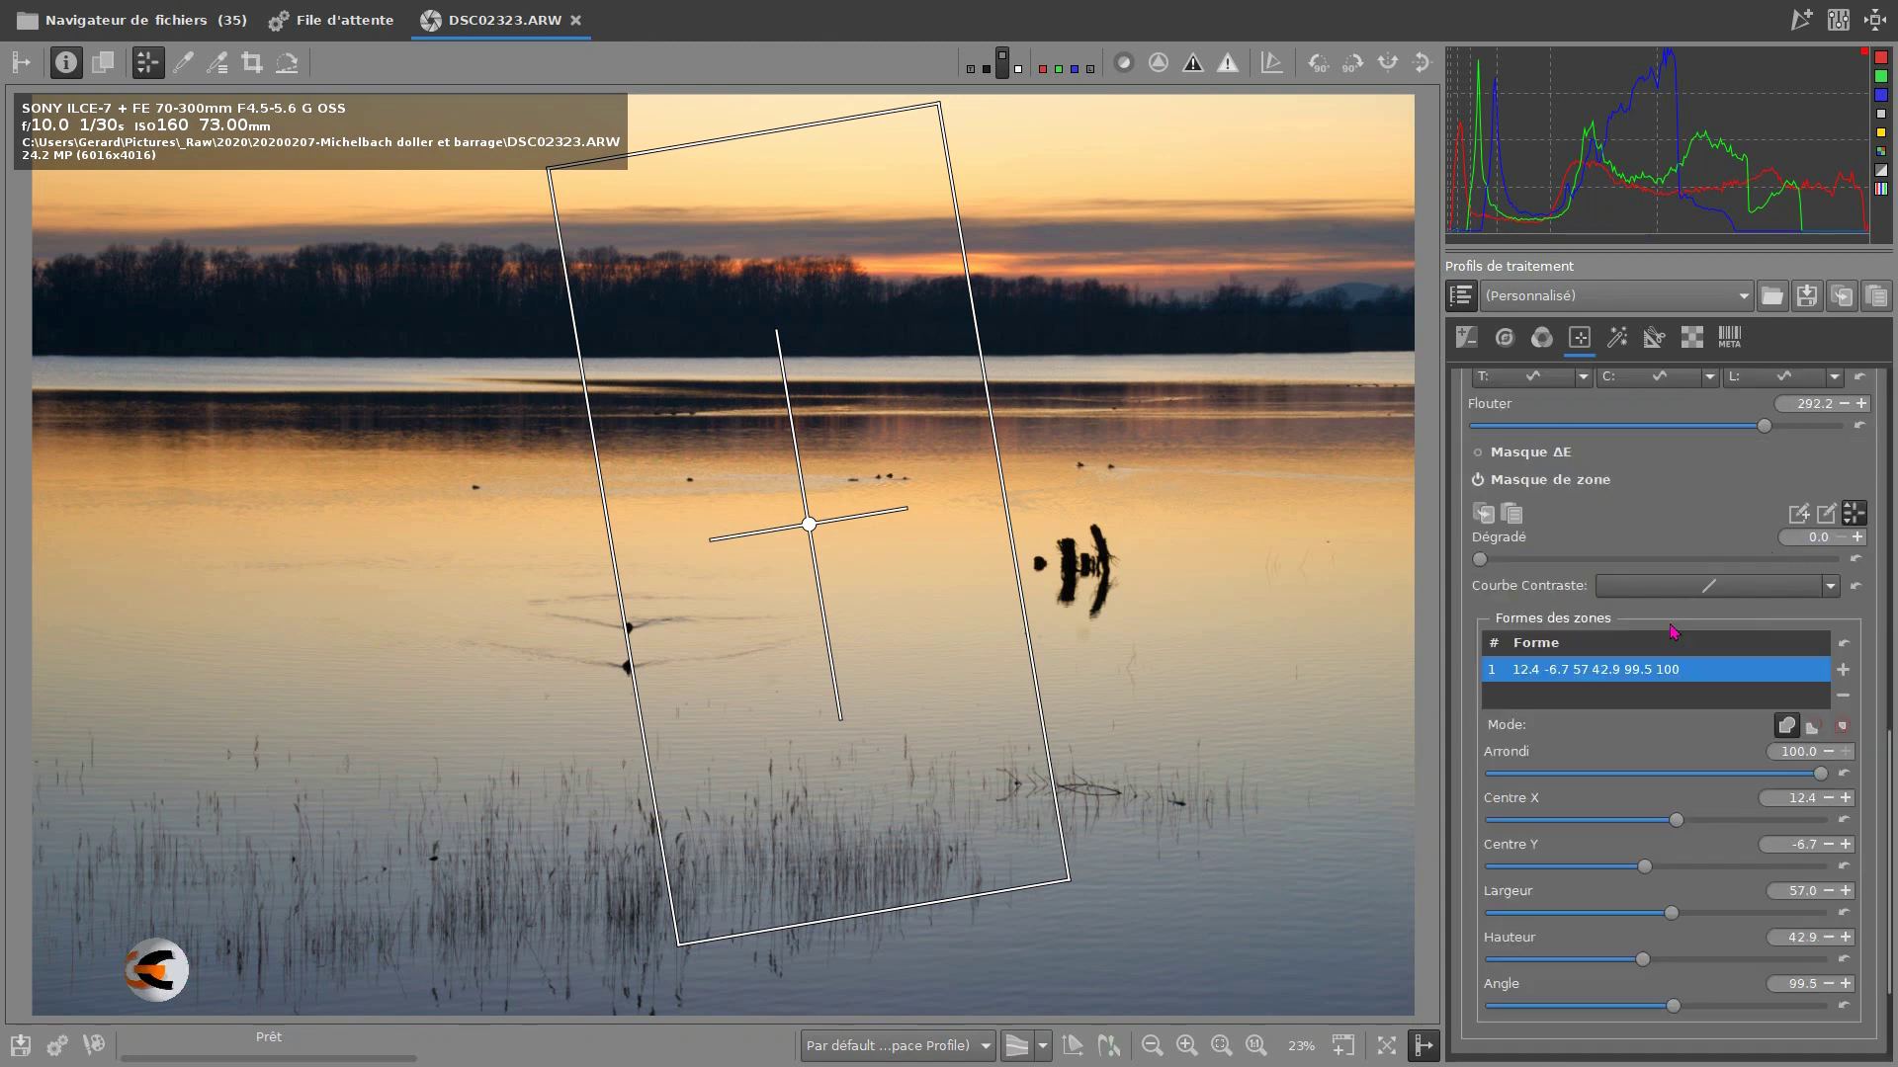
pyautogui.scroll(10, 1888, 736)
pyautogui.scroll(2, 1670, 642)
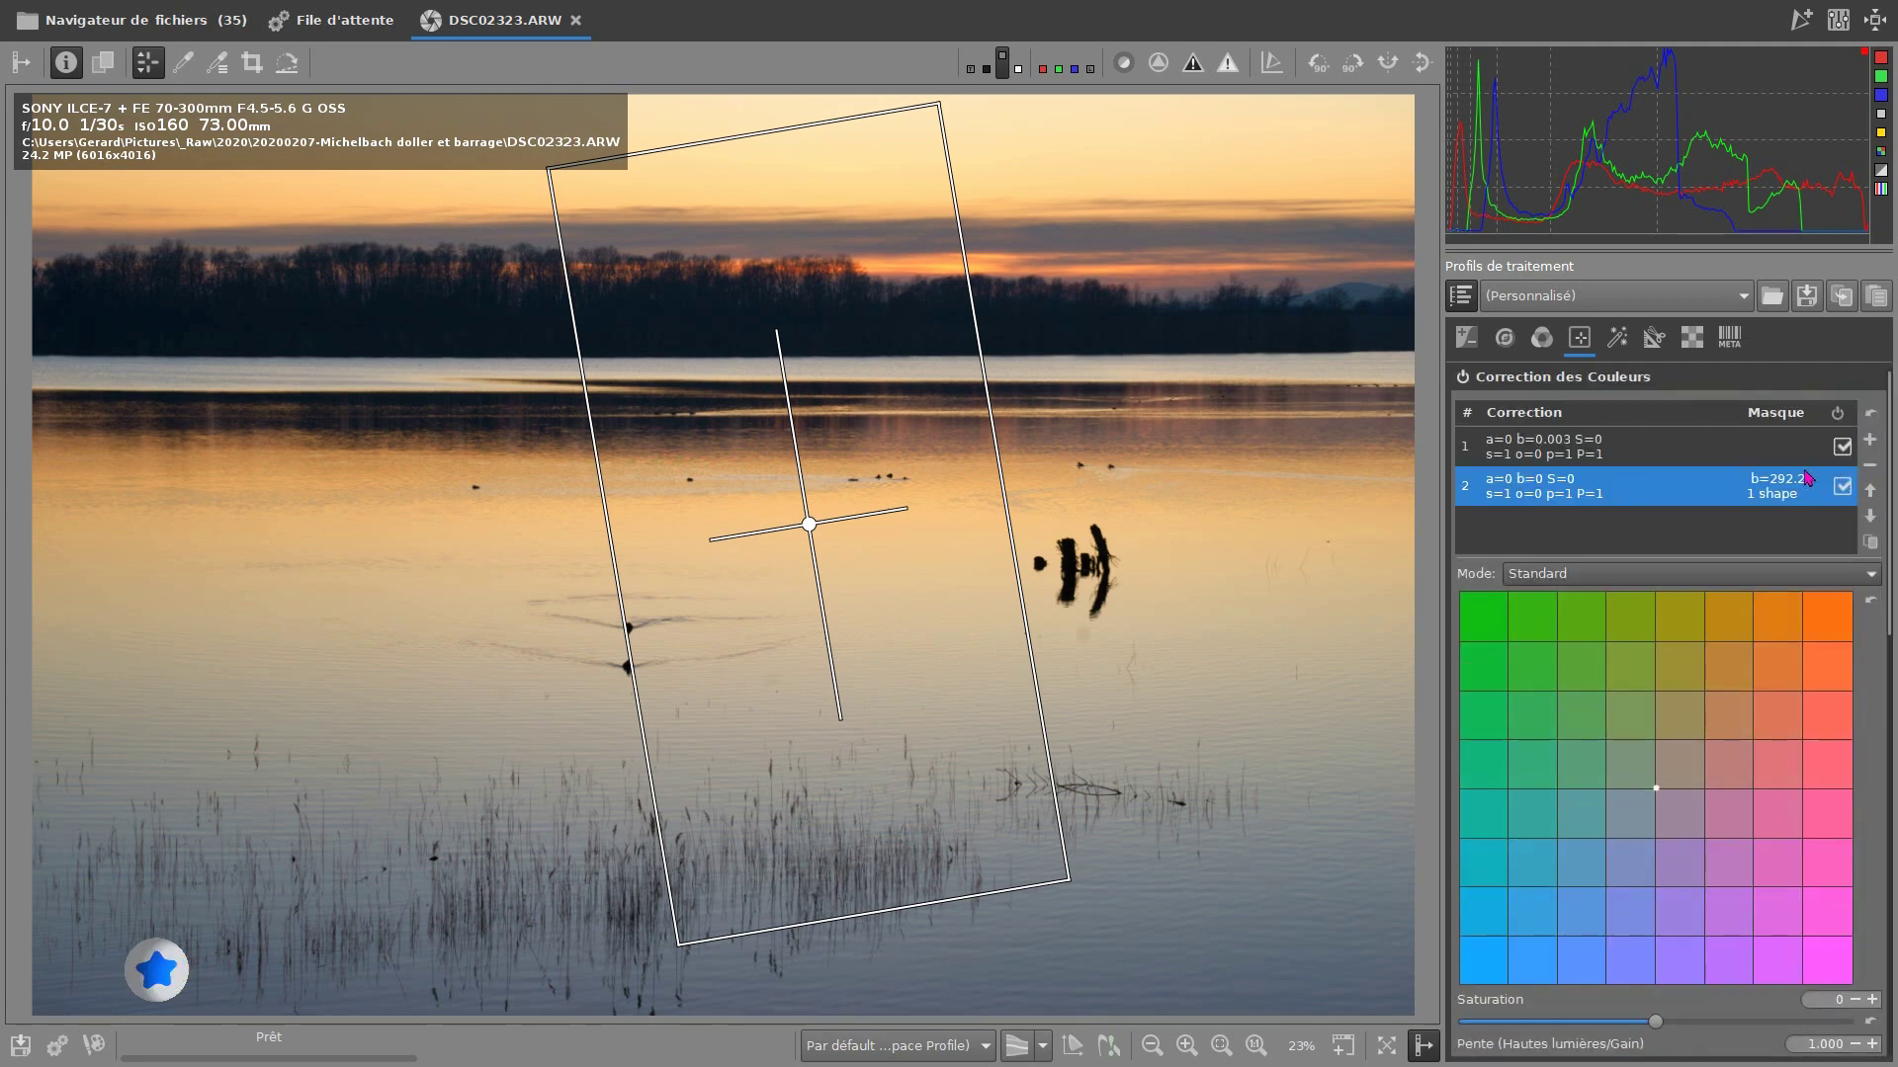
pyautogui.click(1869, 464)
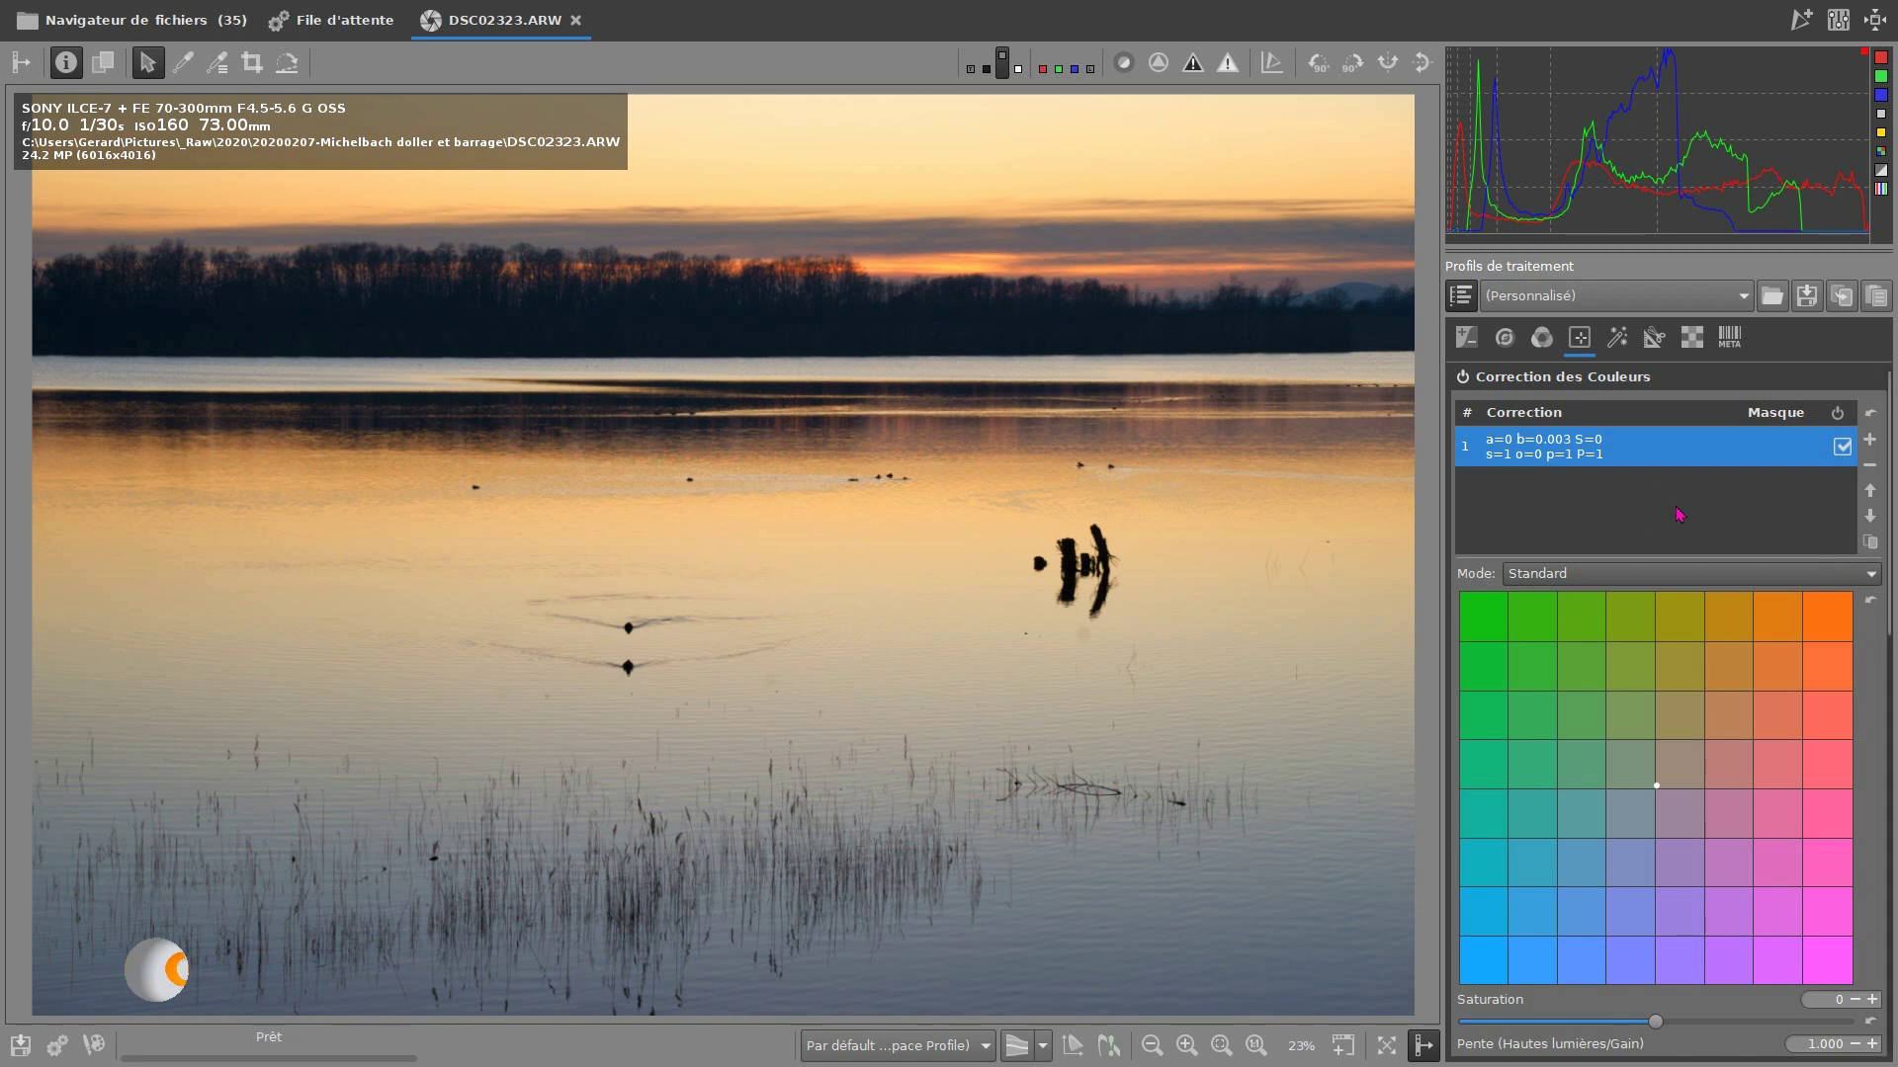
# Add a second colour correction and enable its ΔE mask (Masque ΔE) with the settings expanded
pyautogui.click(1871, 441)
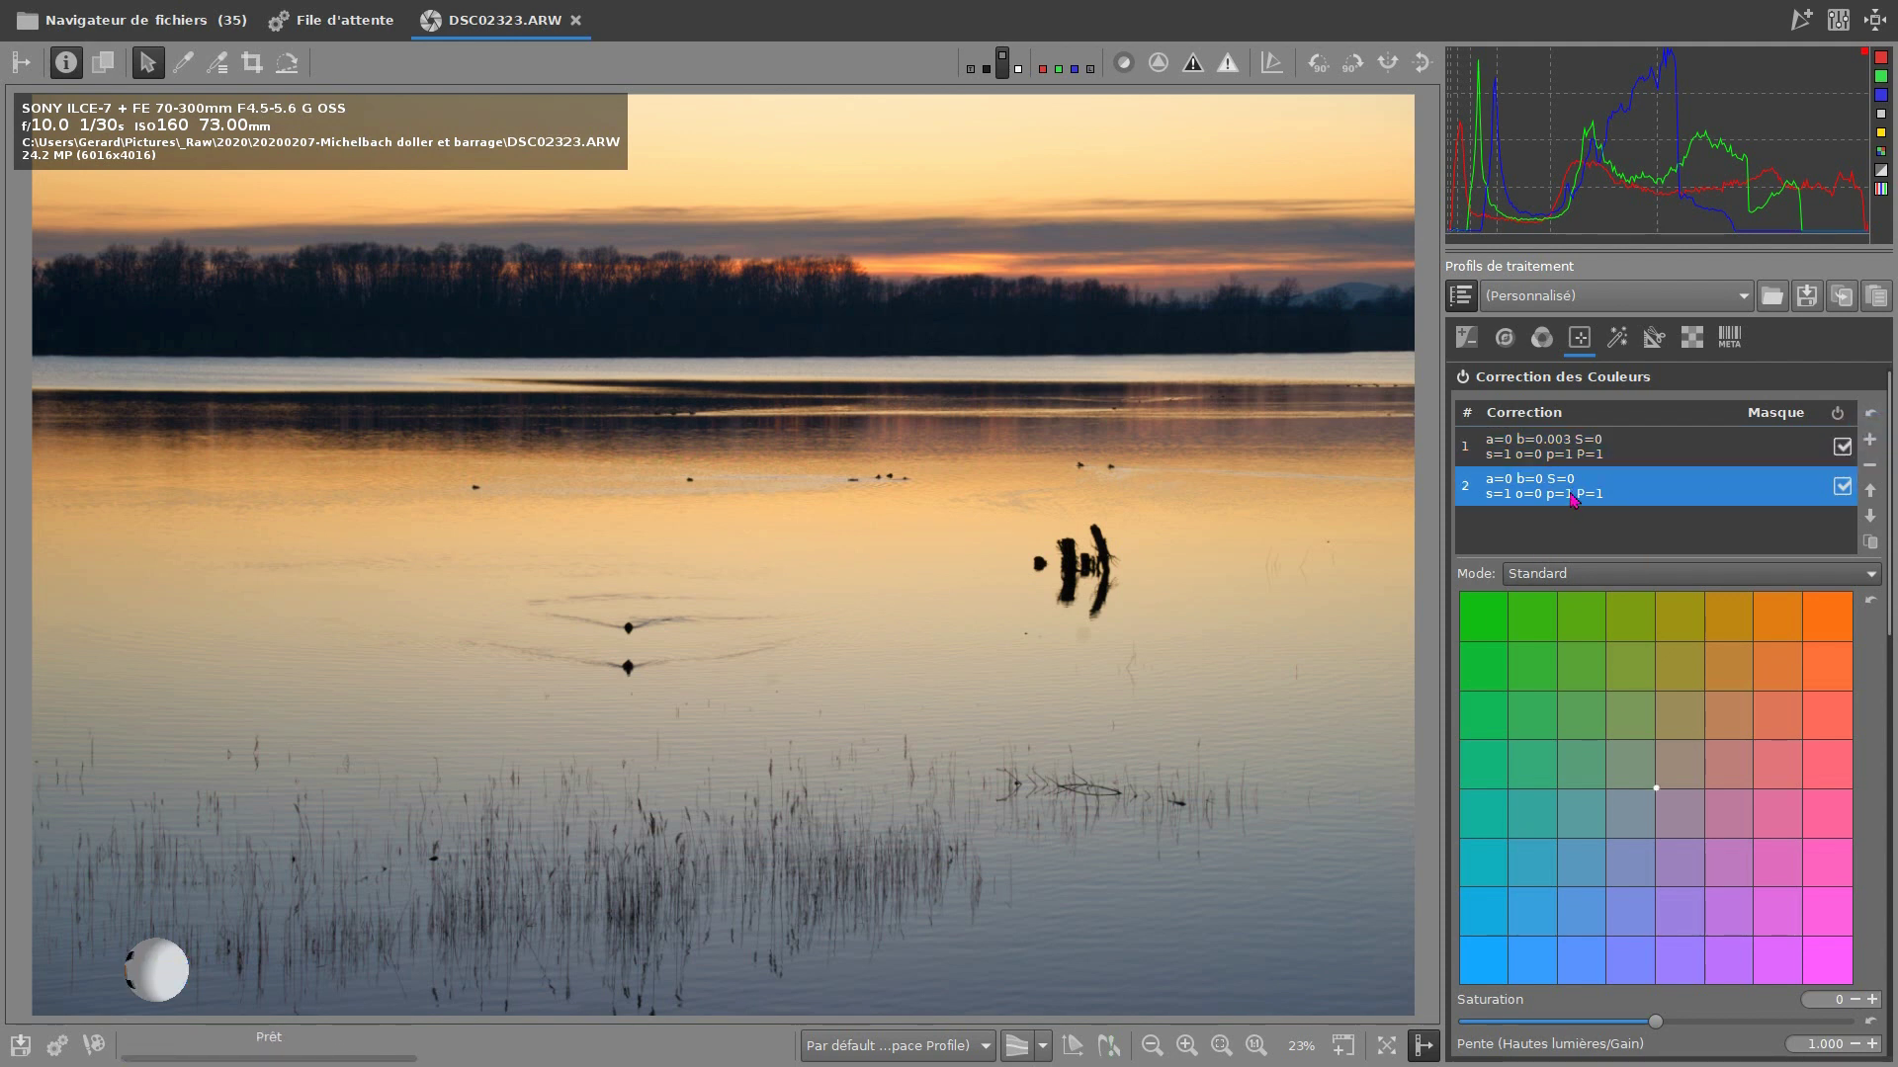
pyautogui.scroll(-10, 1573, 500)
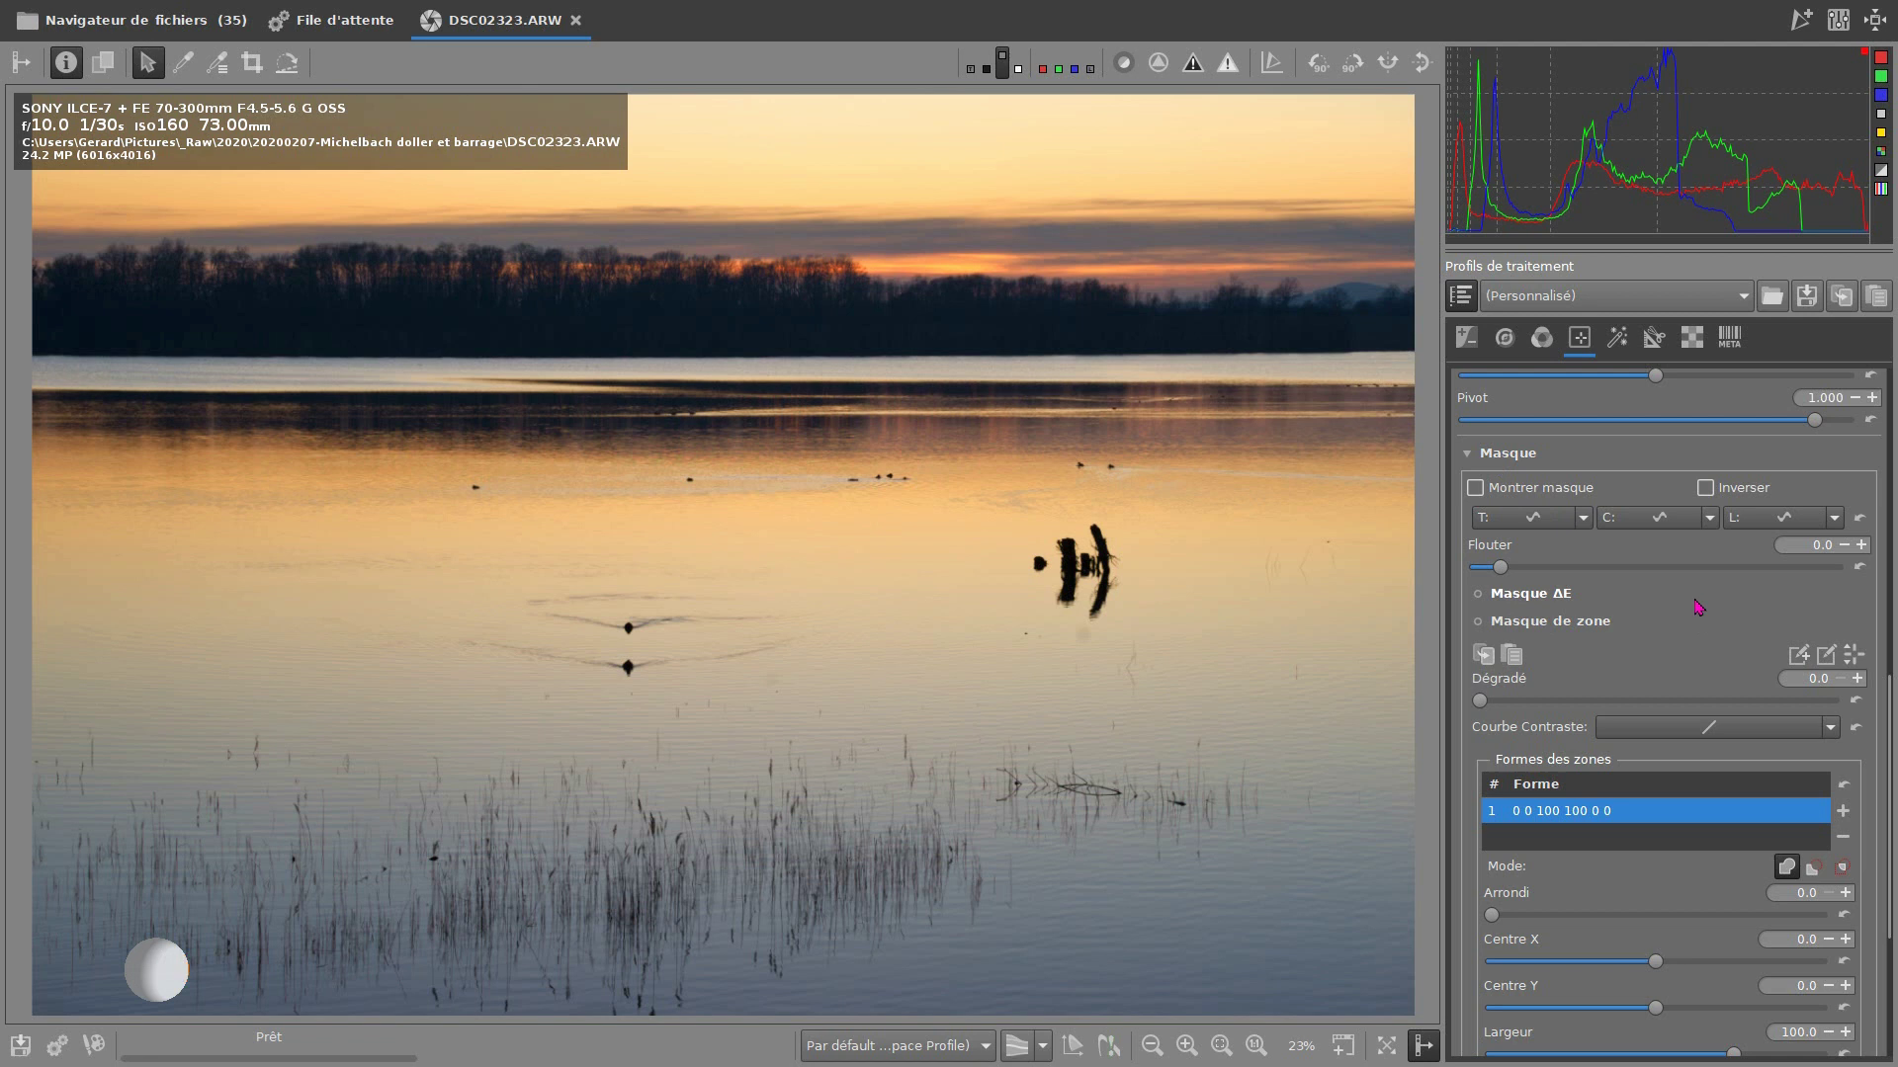
pyautogui.click(1478, 596)
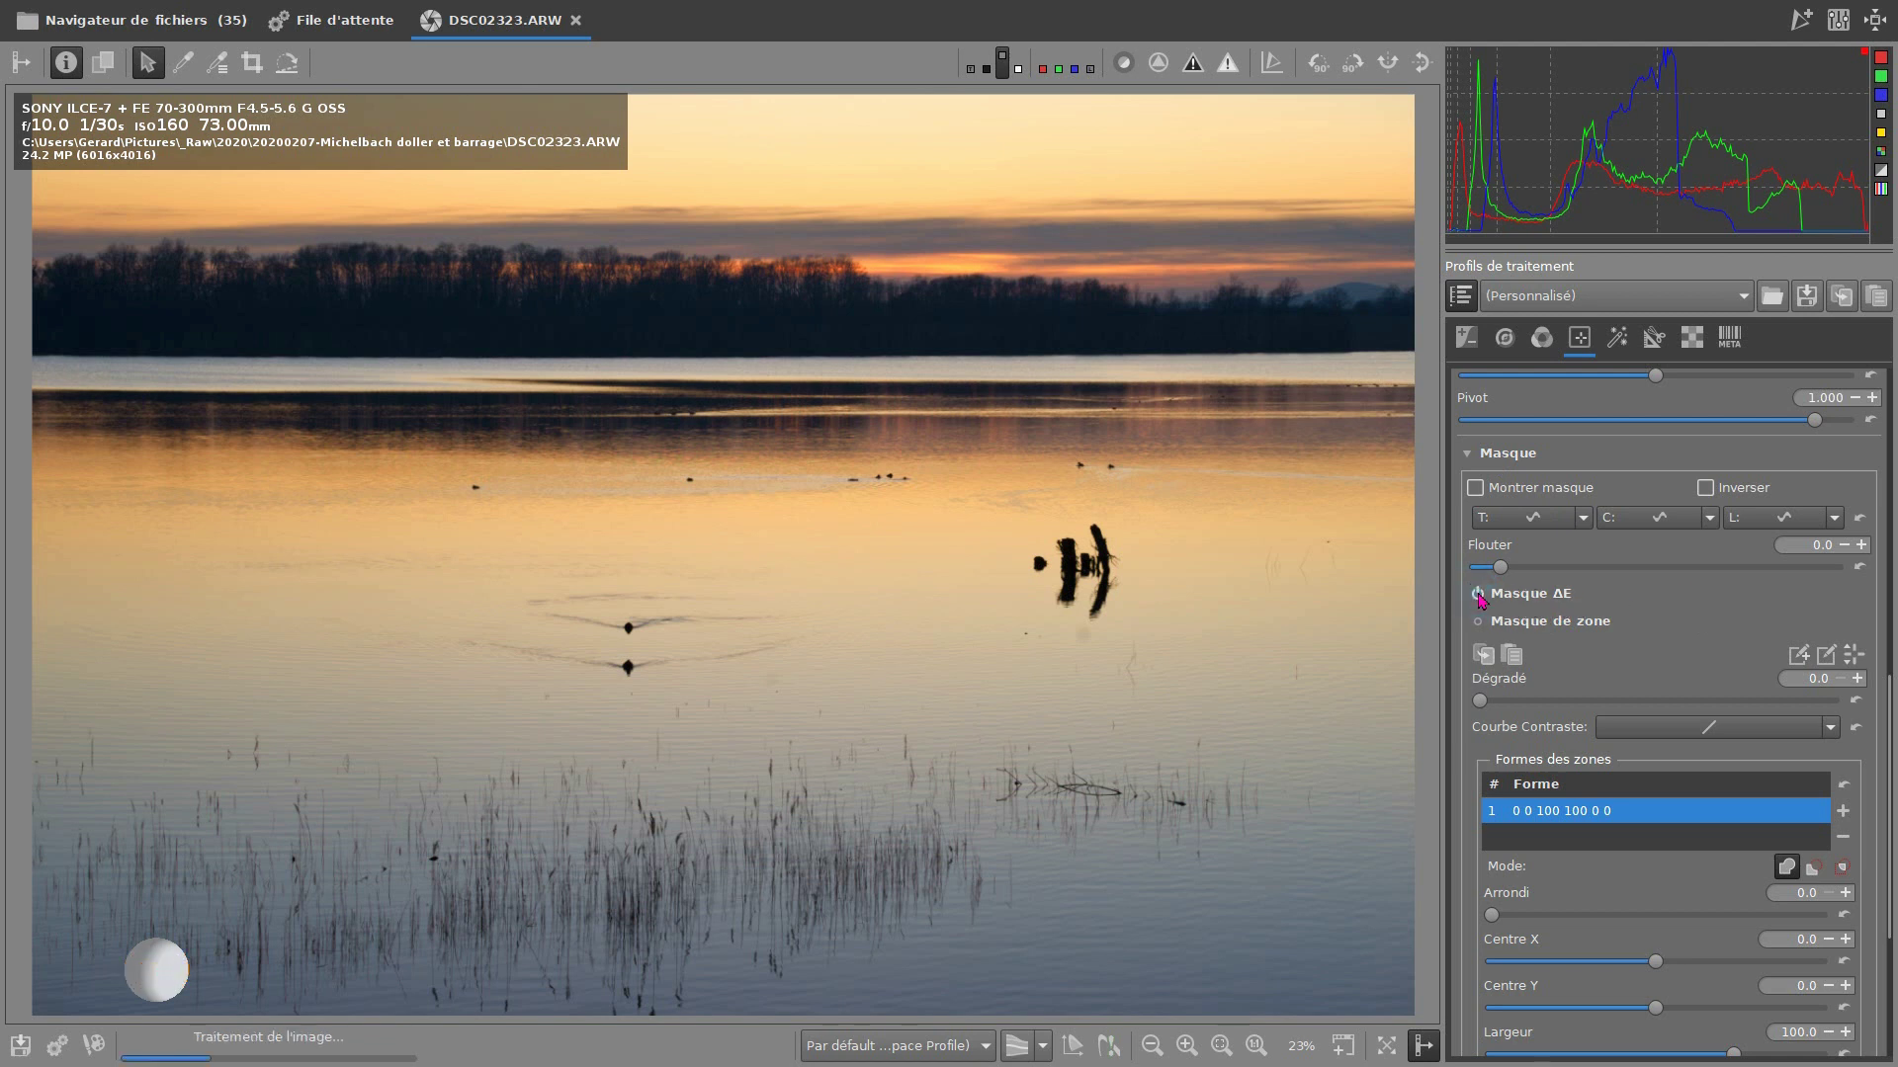
pyautogui.click(1515, 596)
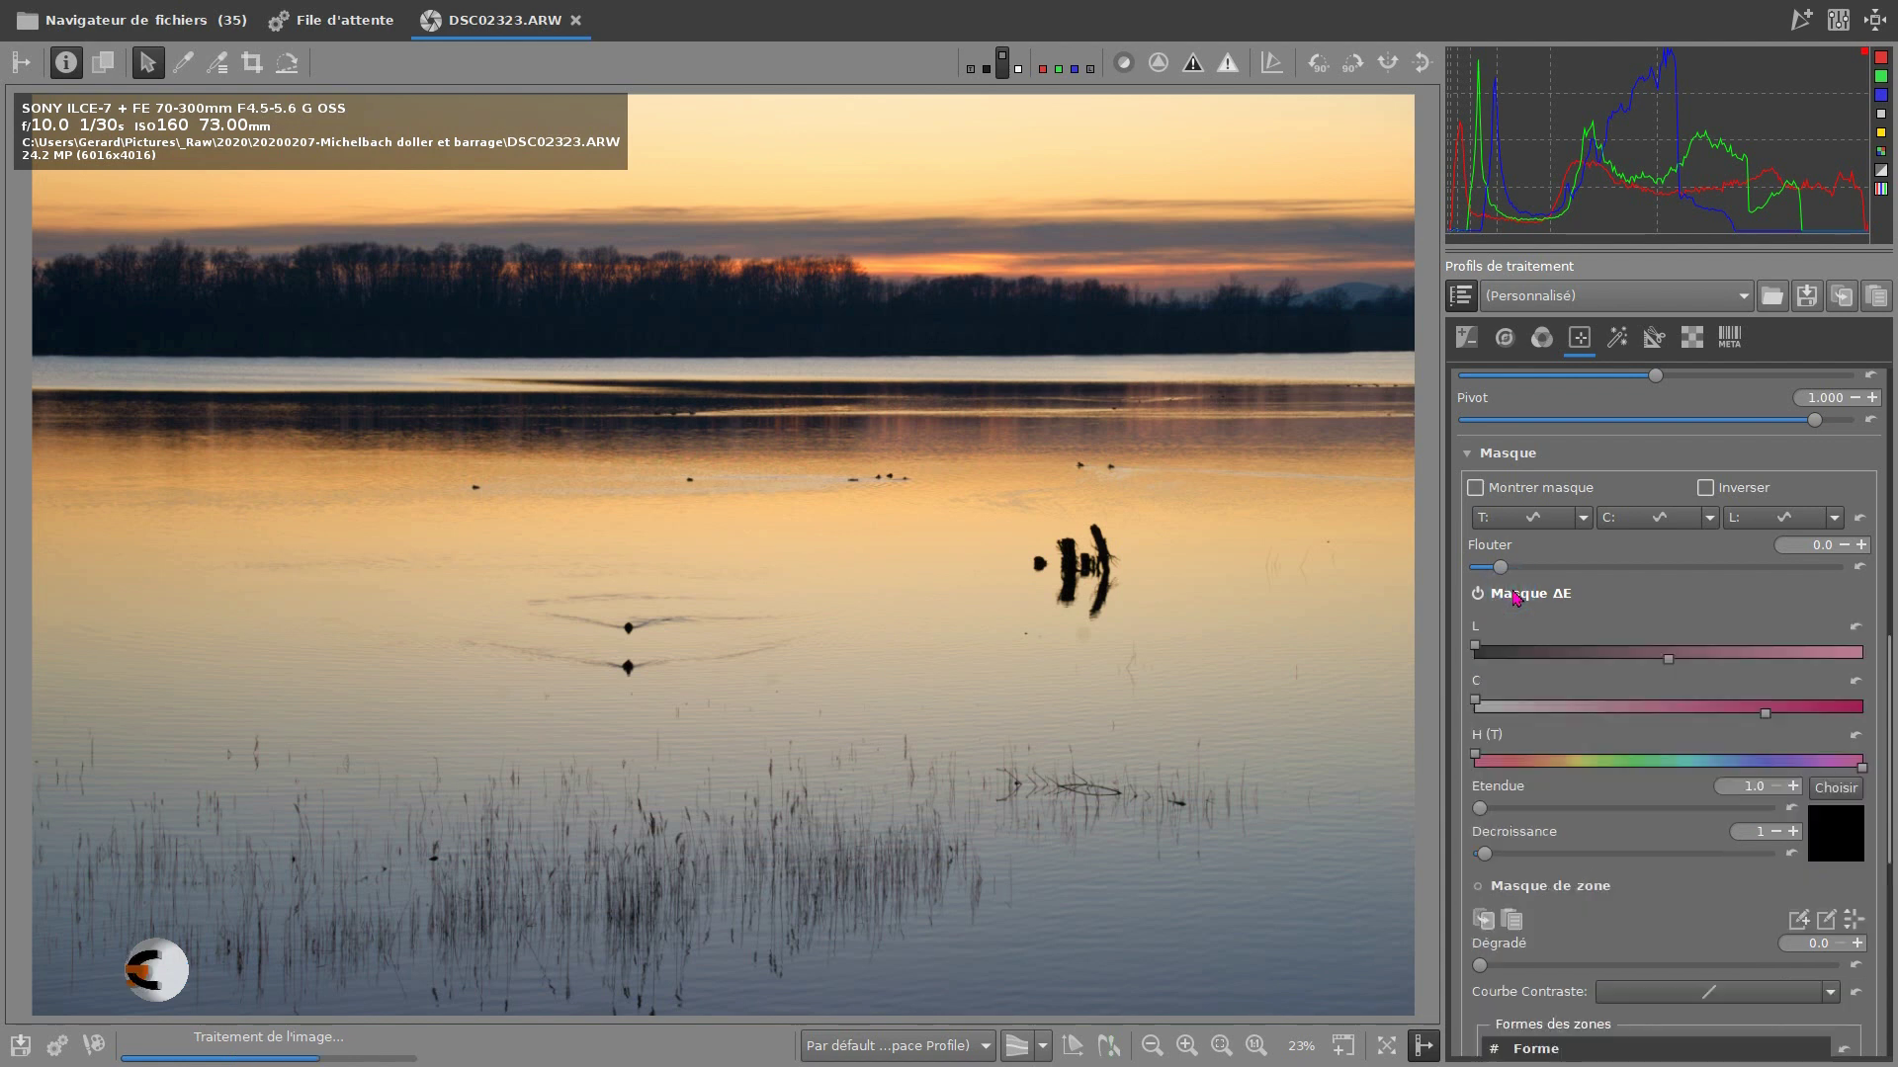
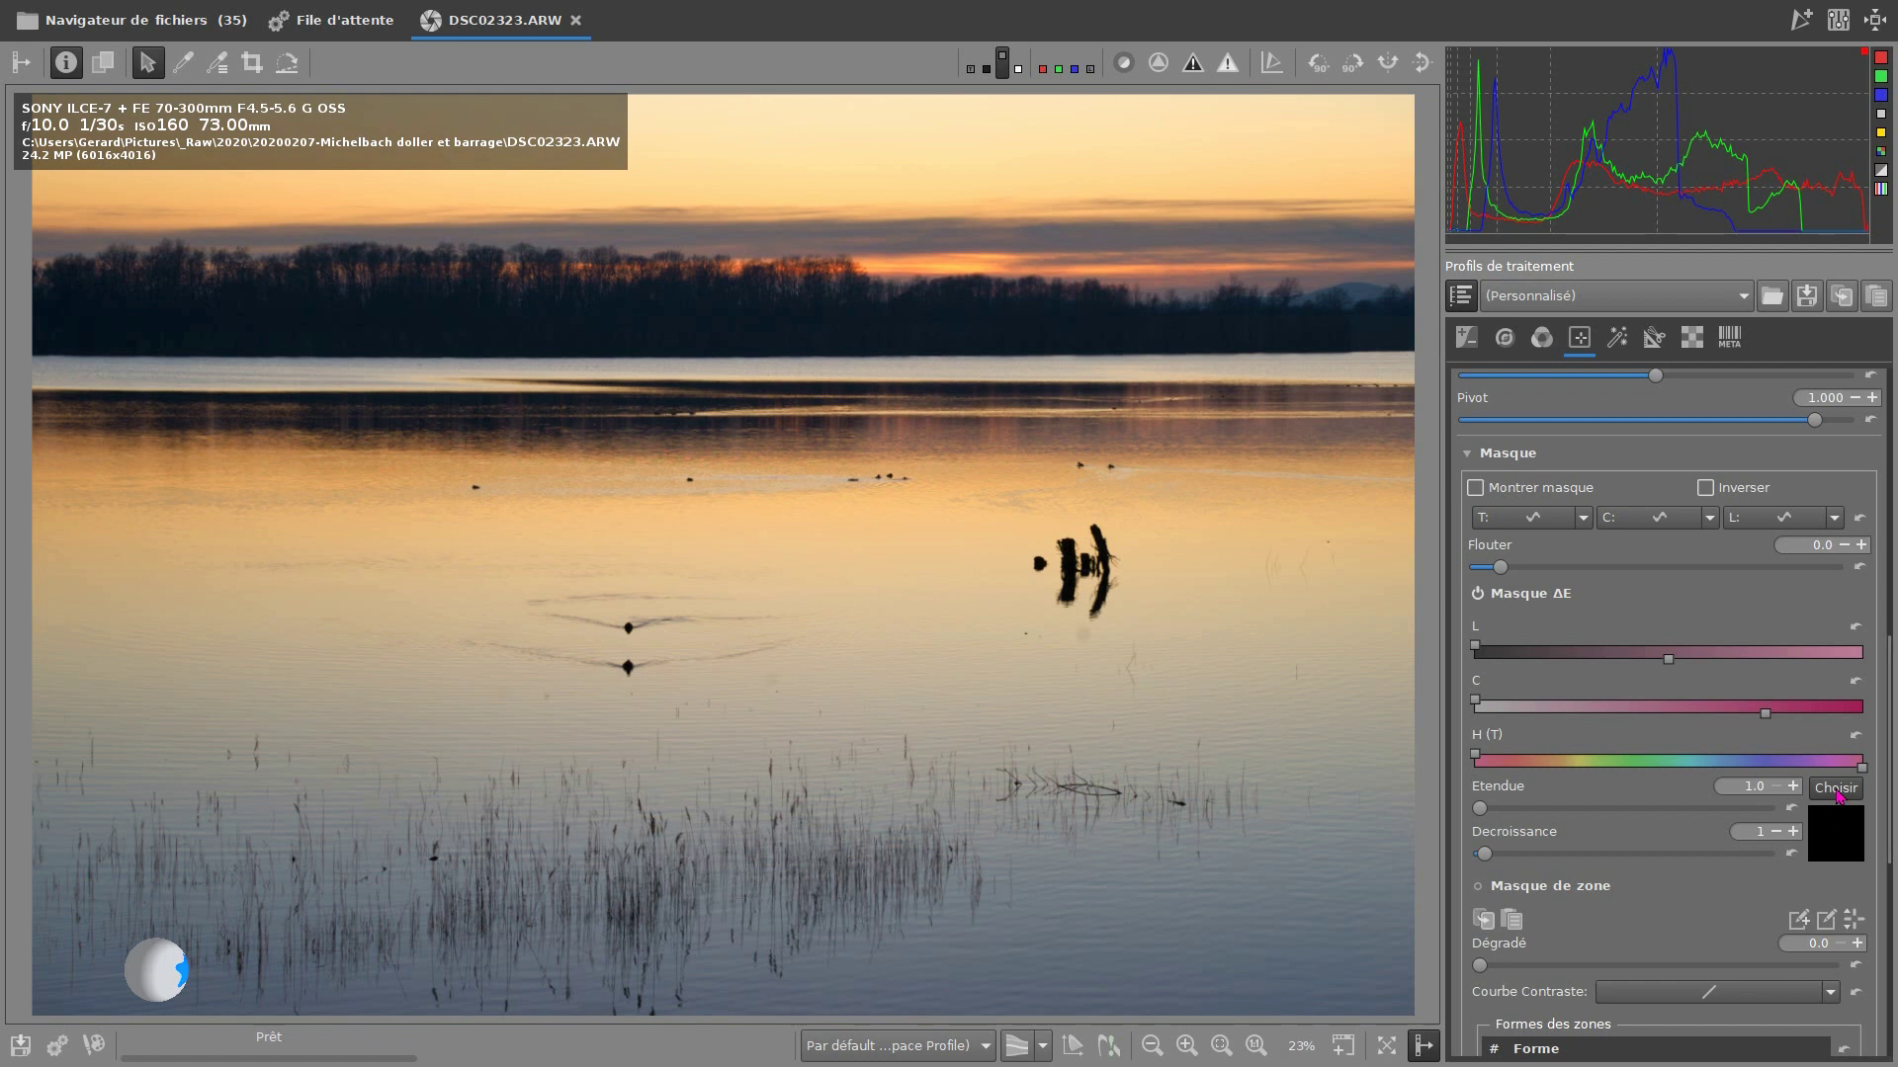
# Sample the orange glow just above the treeline as the ΔE mask's reference colour and display the mask overlay
pyautogui.click(1836, 789)
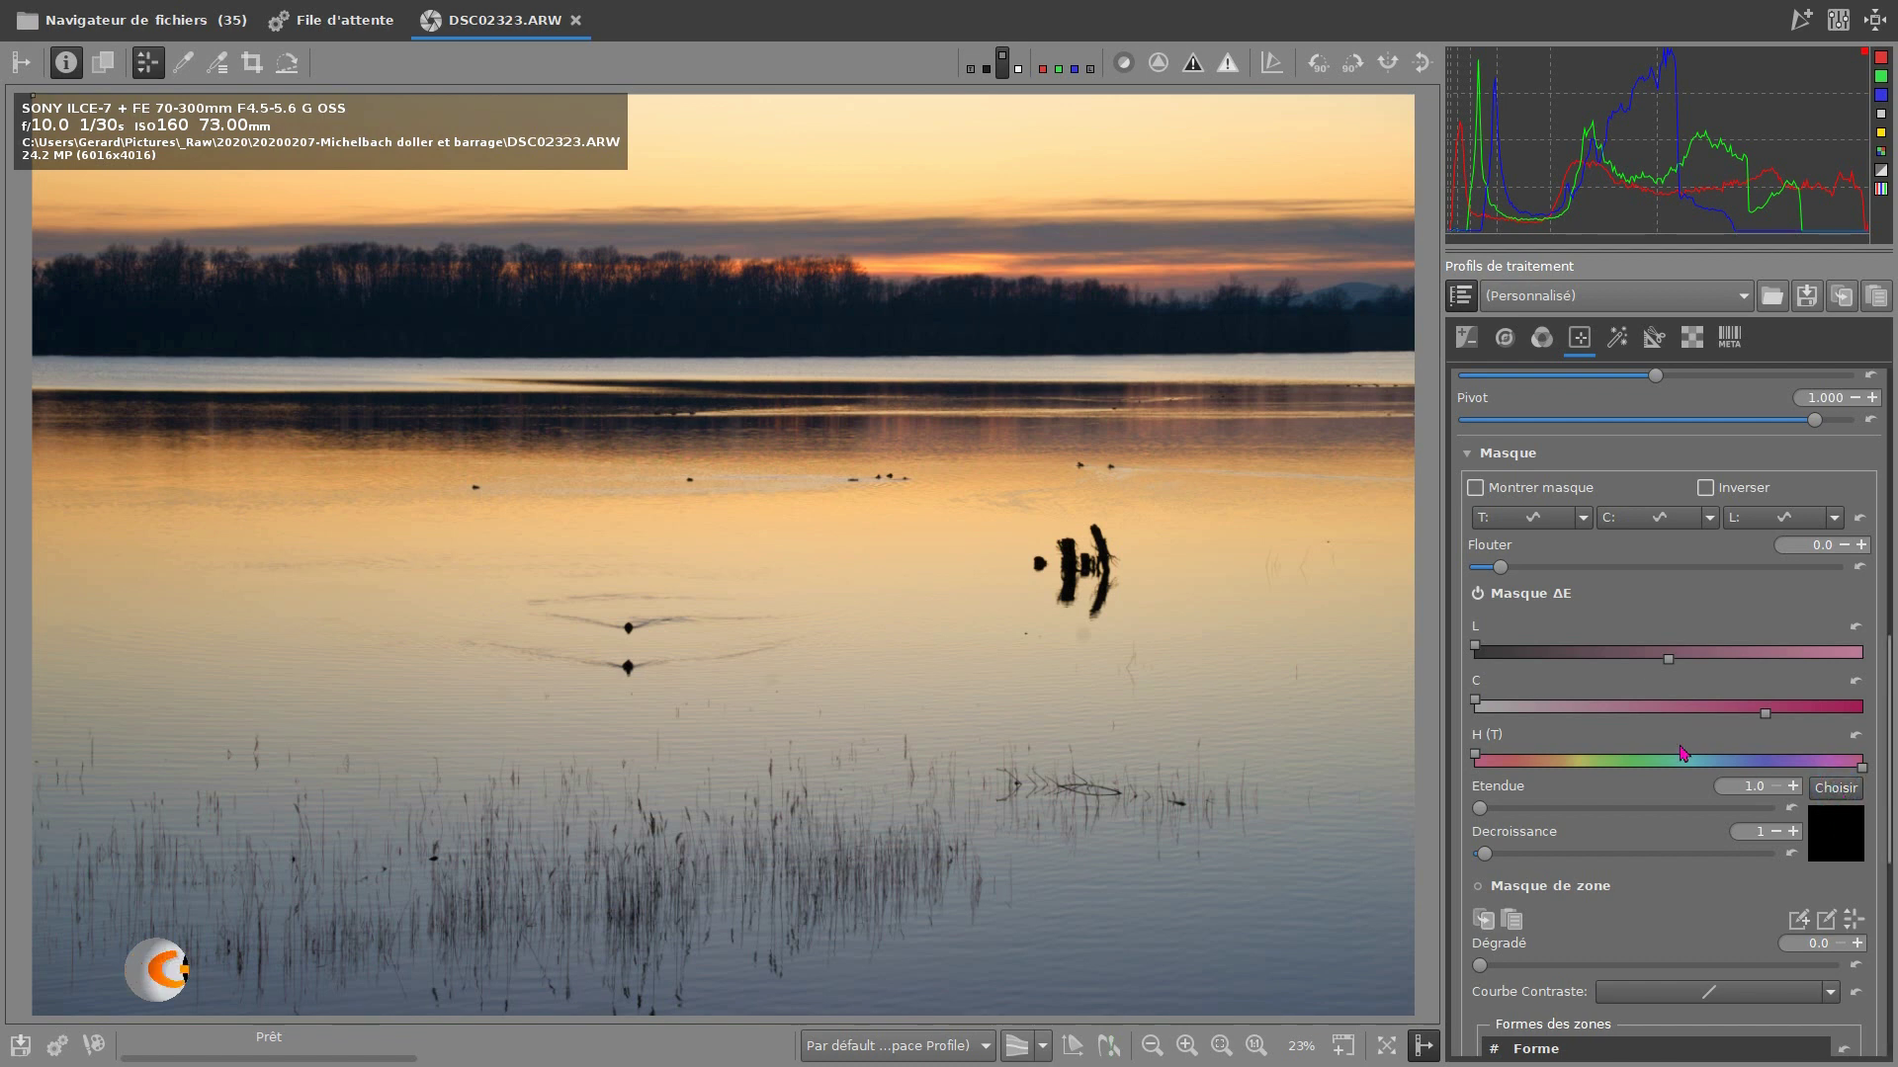
pyautogui.click(903, 275)
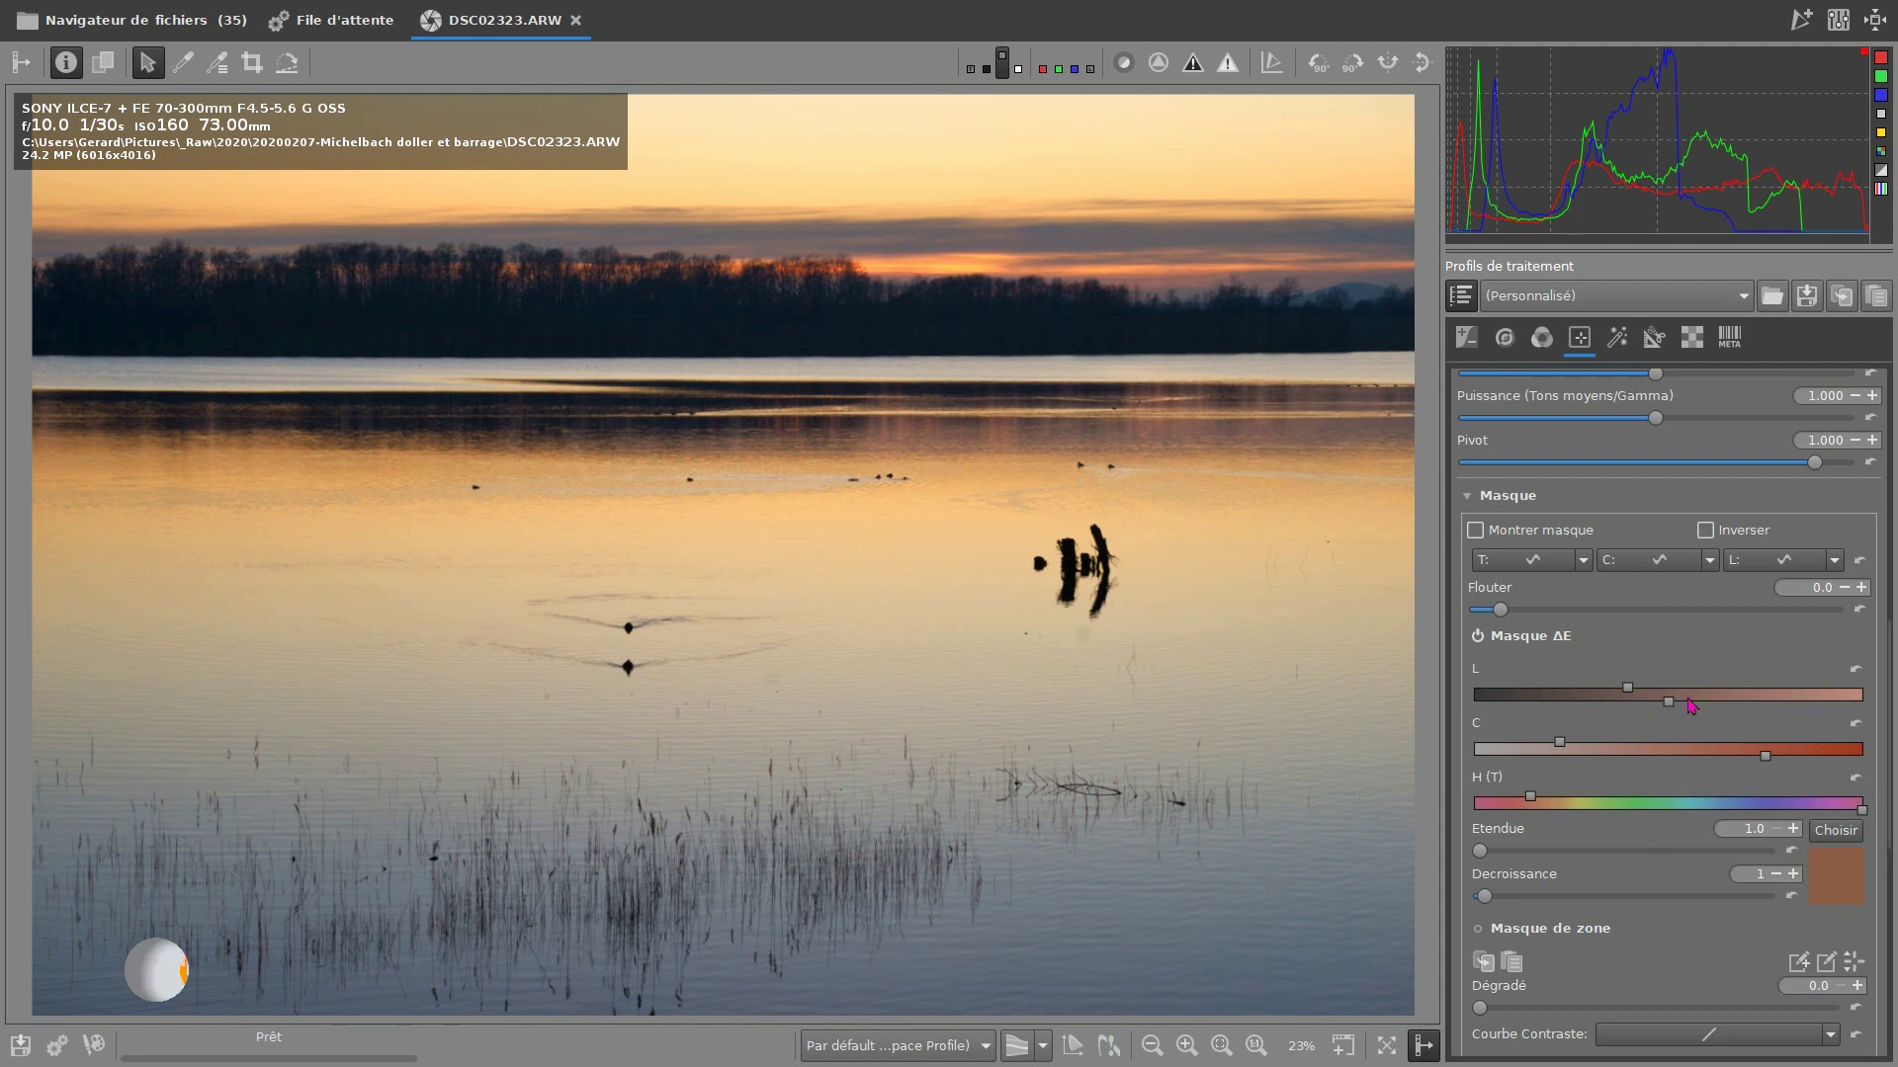
pyautogui.click(1476, 531)
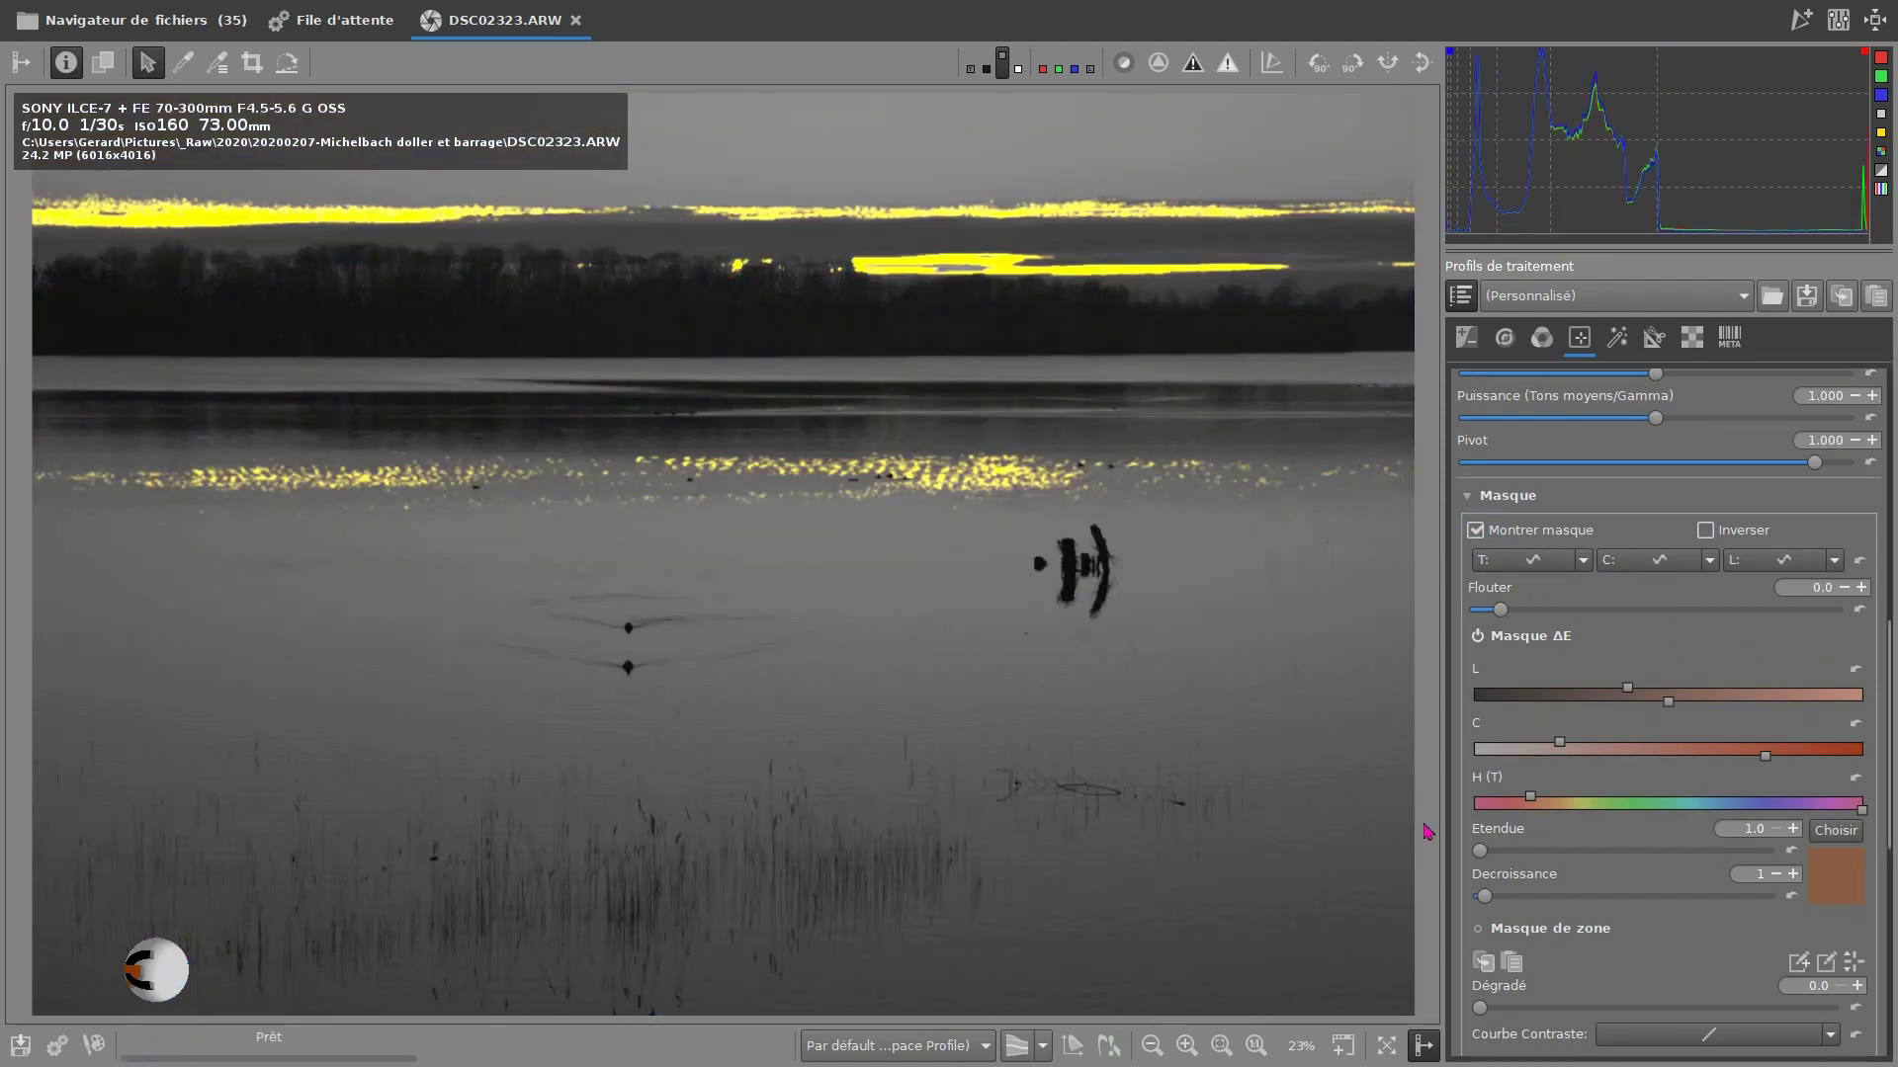
pyautogui.scroll(-3, 1384, 435)
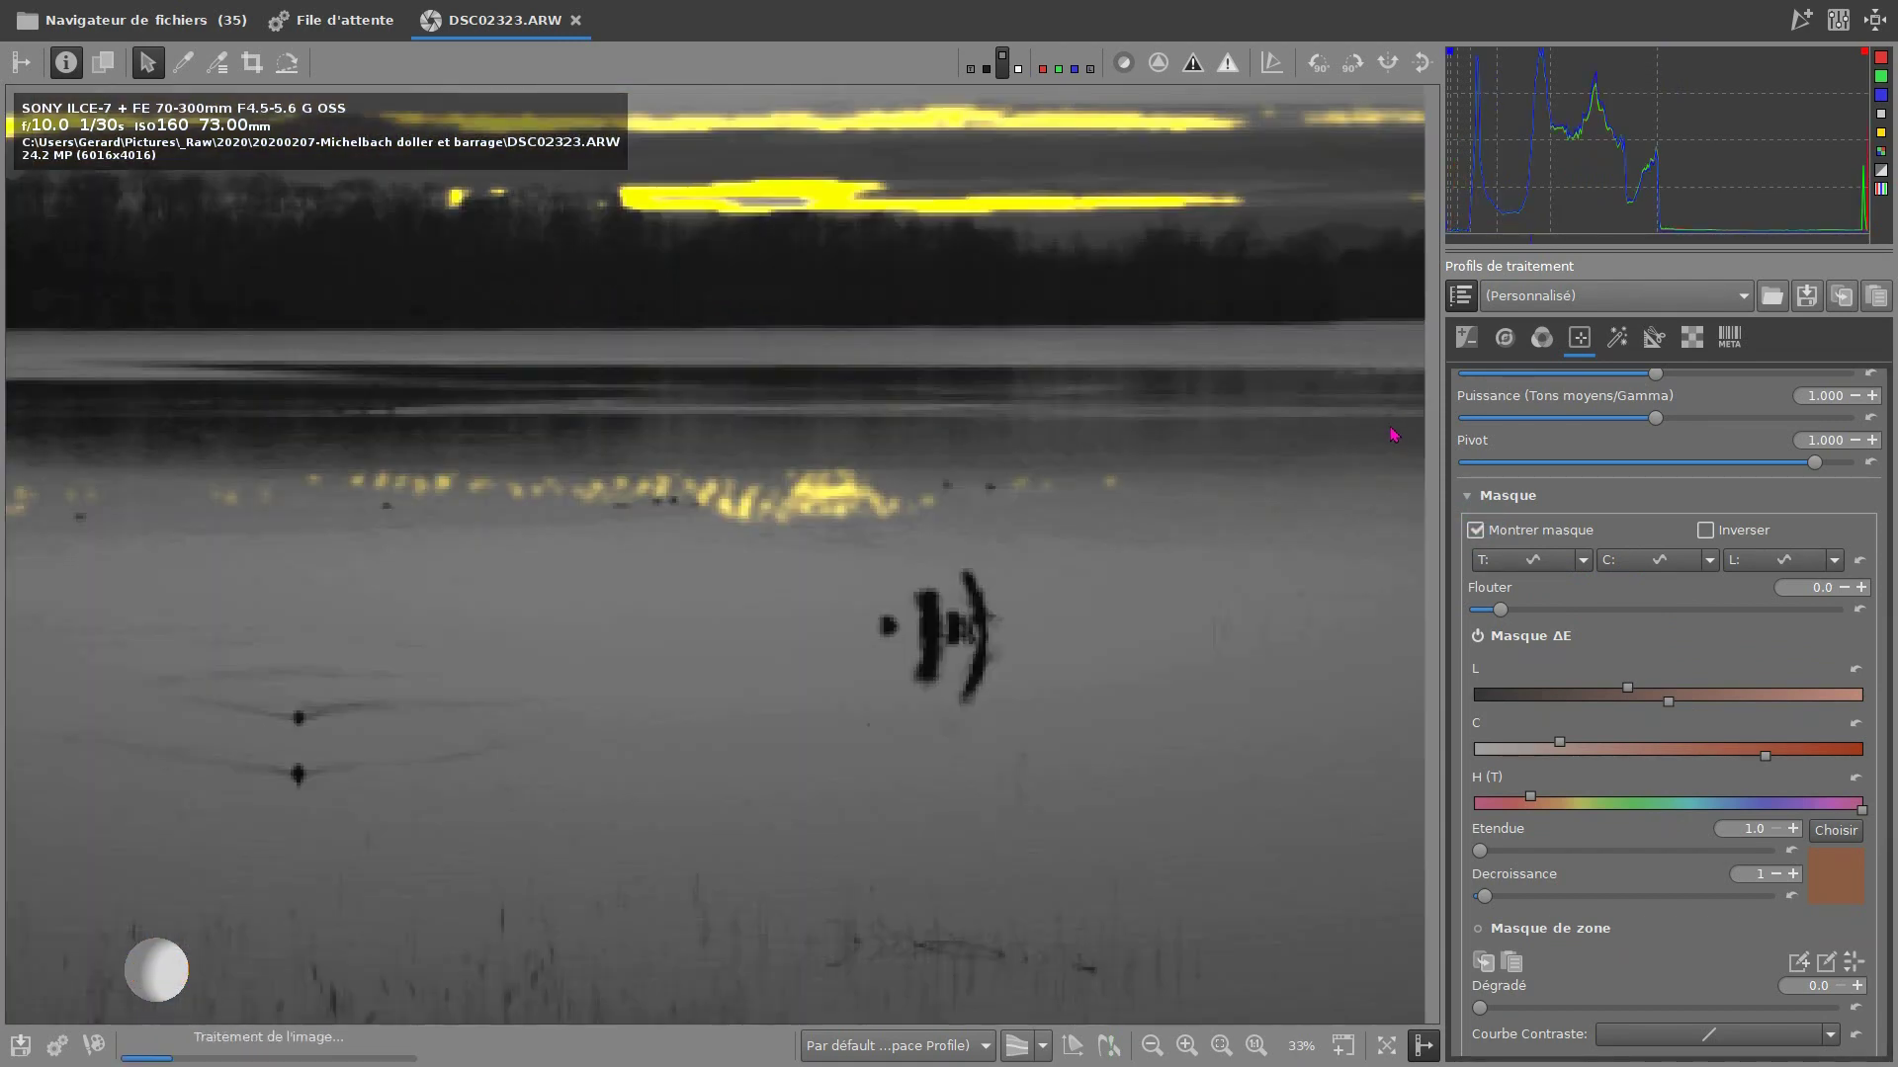
pyautogui.scroll(2, 1383, 452)
pyautogui.scroll(1, 1379, 445)
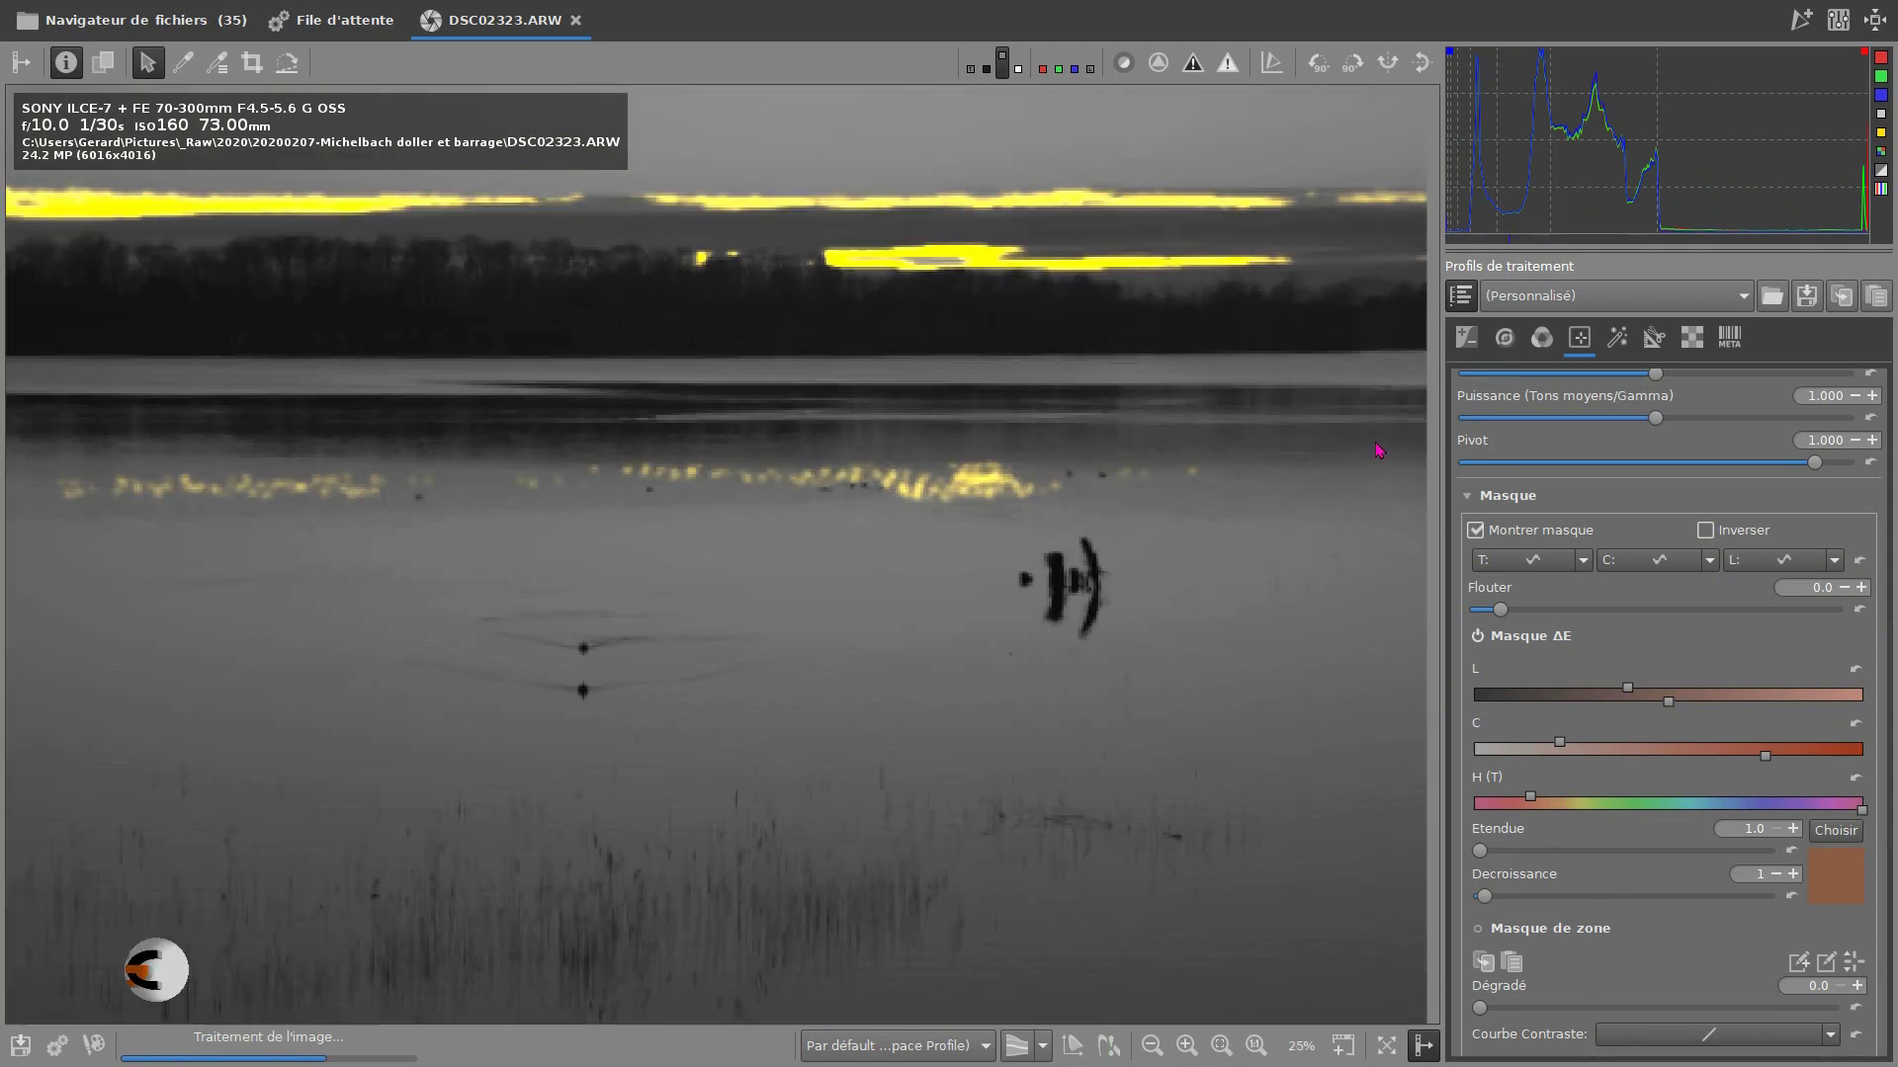
pyautogui.scroll(-2, 1377, 441)
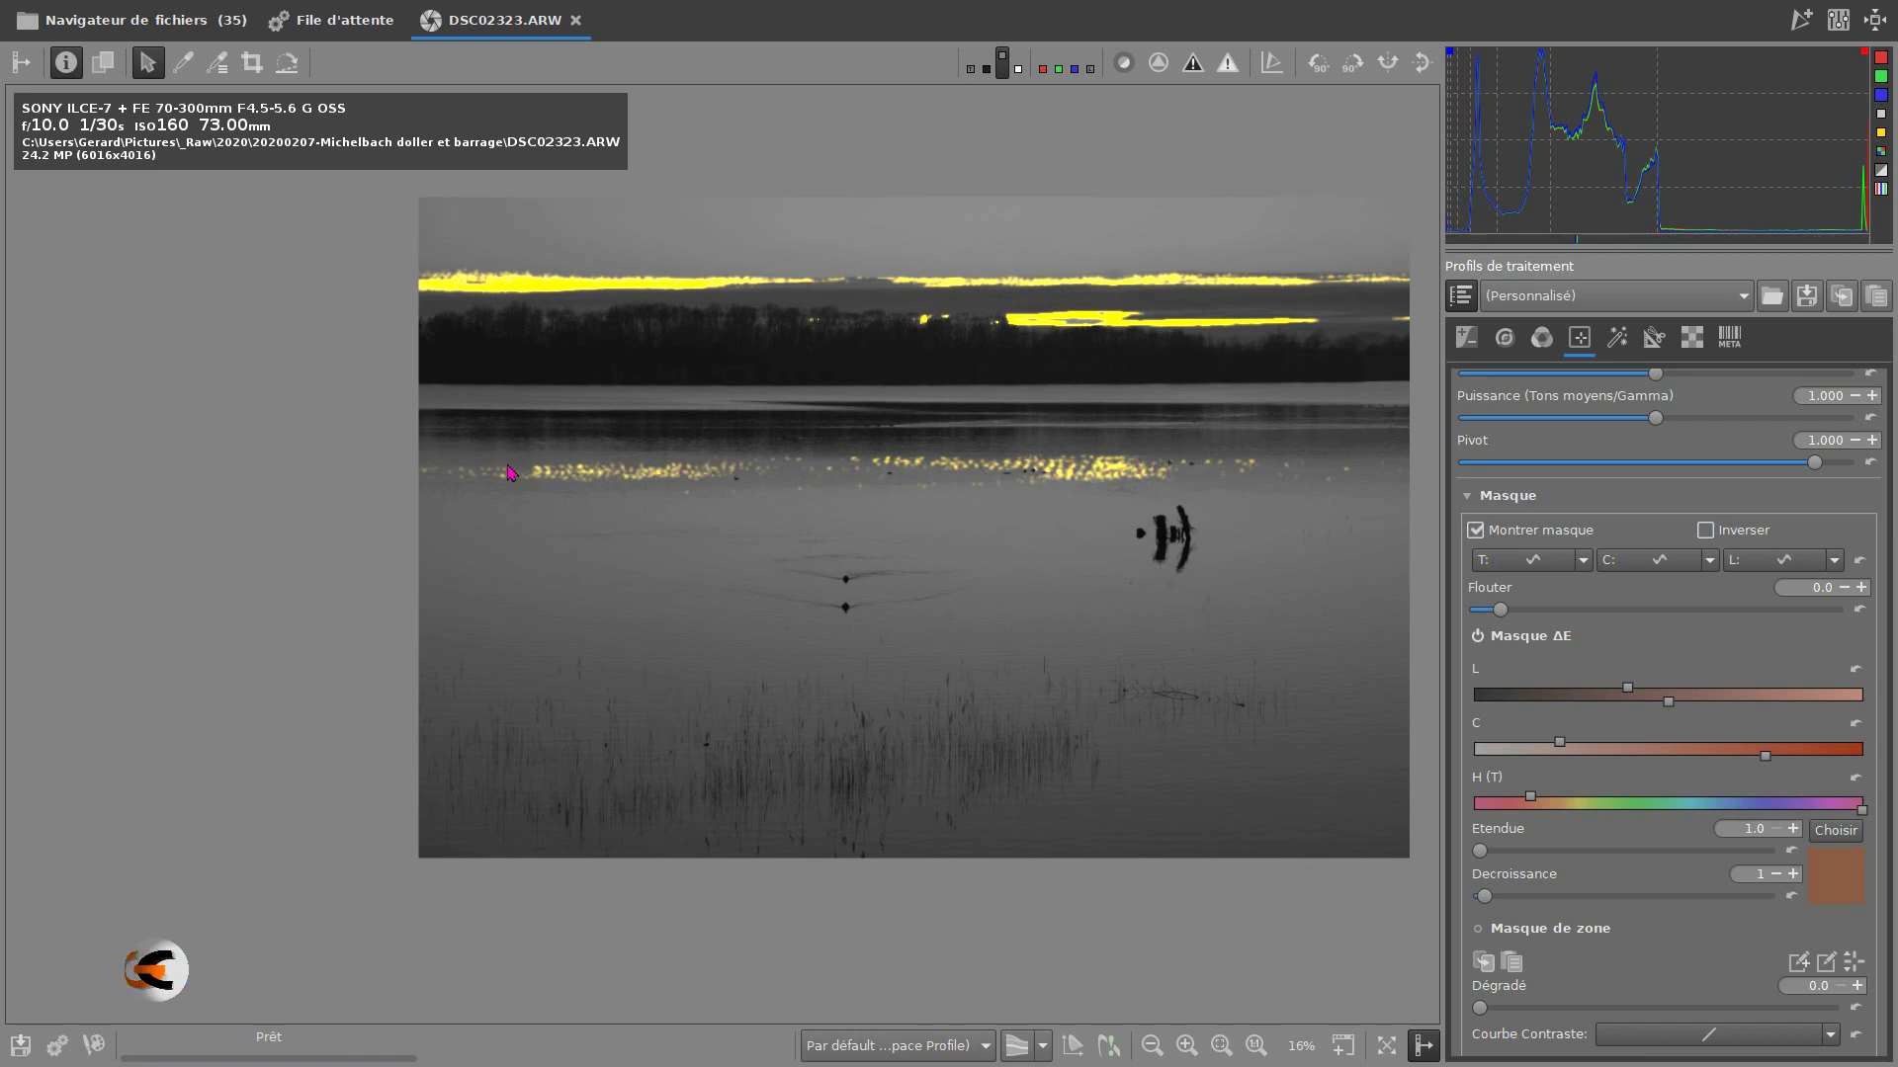
# Set the ΔE mask's extent (Etendue) to 1.3 and its decay (Decroissance) to 12
pyautogui.scroll(-5, 1685, 697)
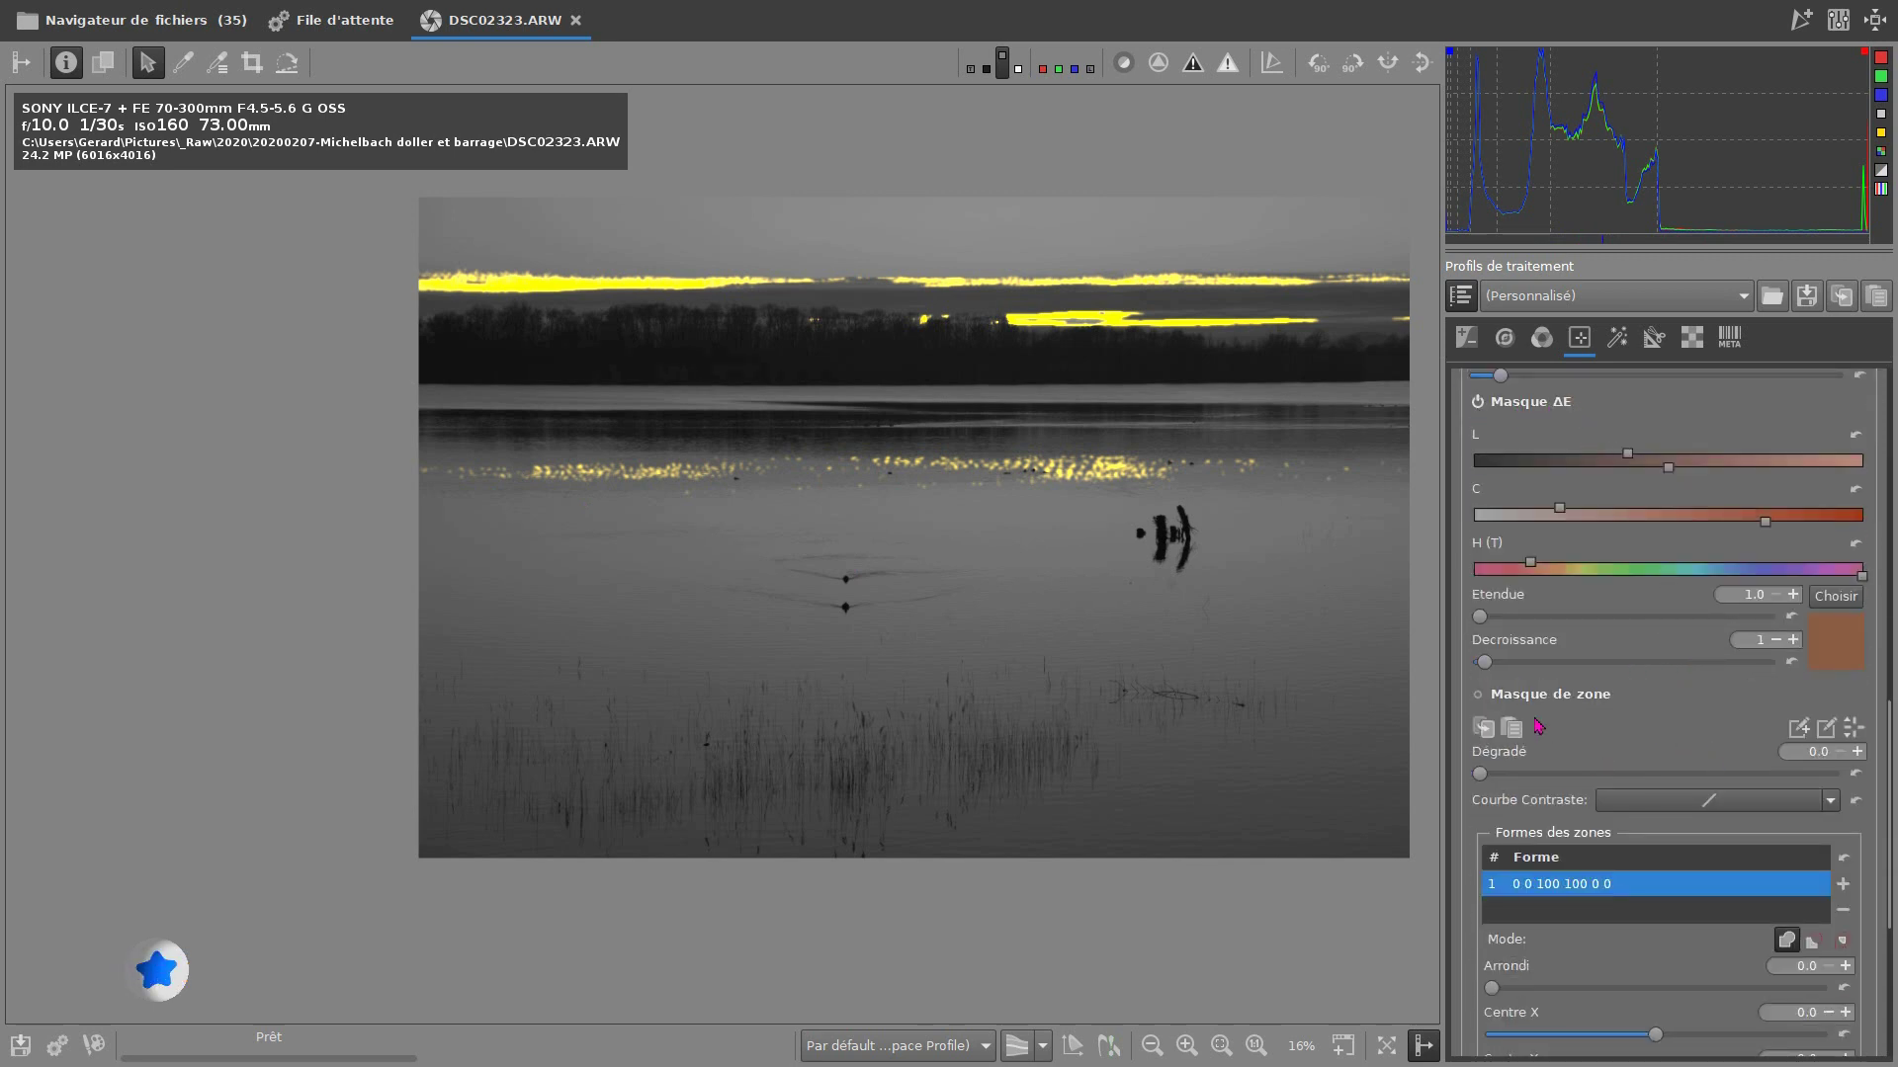
pyautogui.moveTo(1480, 618)
pyautogui.mouseDown()
pyautogui.moveTo(1581, 626)
pyautogui.moveTo(1486, 620)
pyautogui.mouseUp()
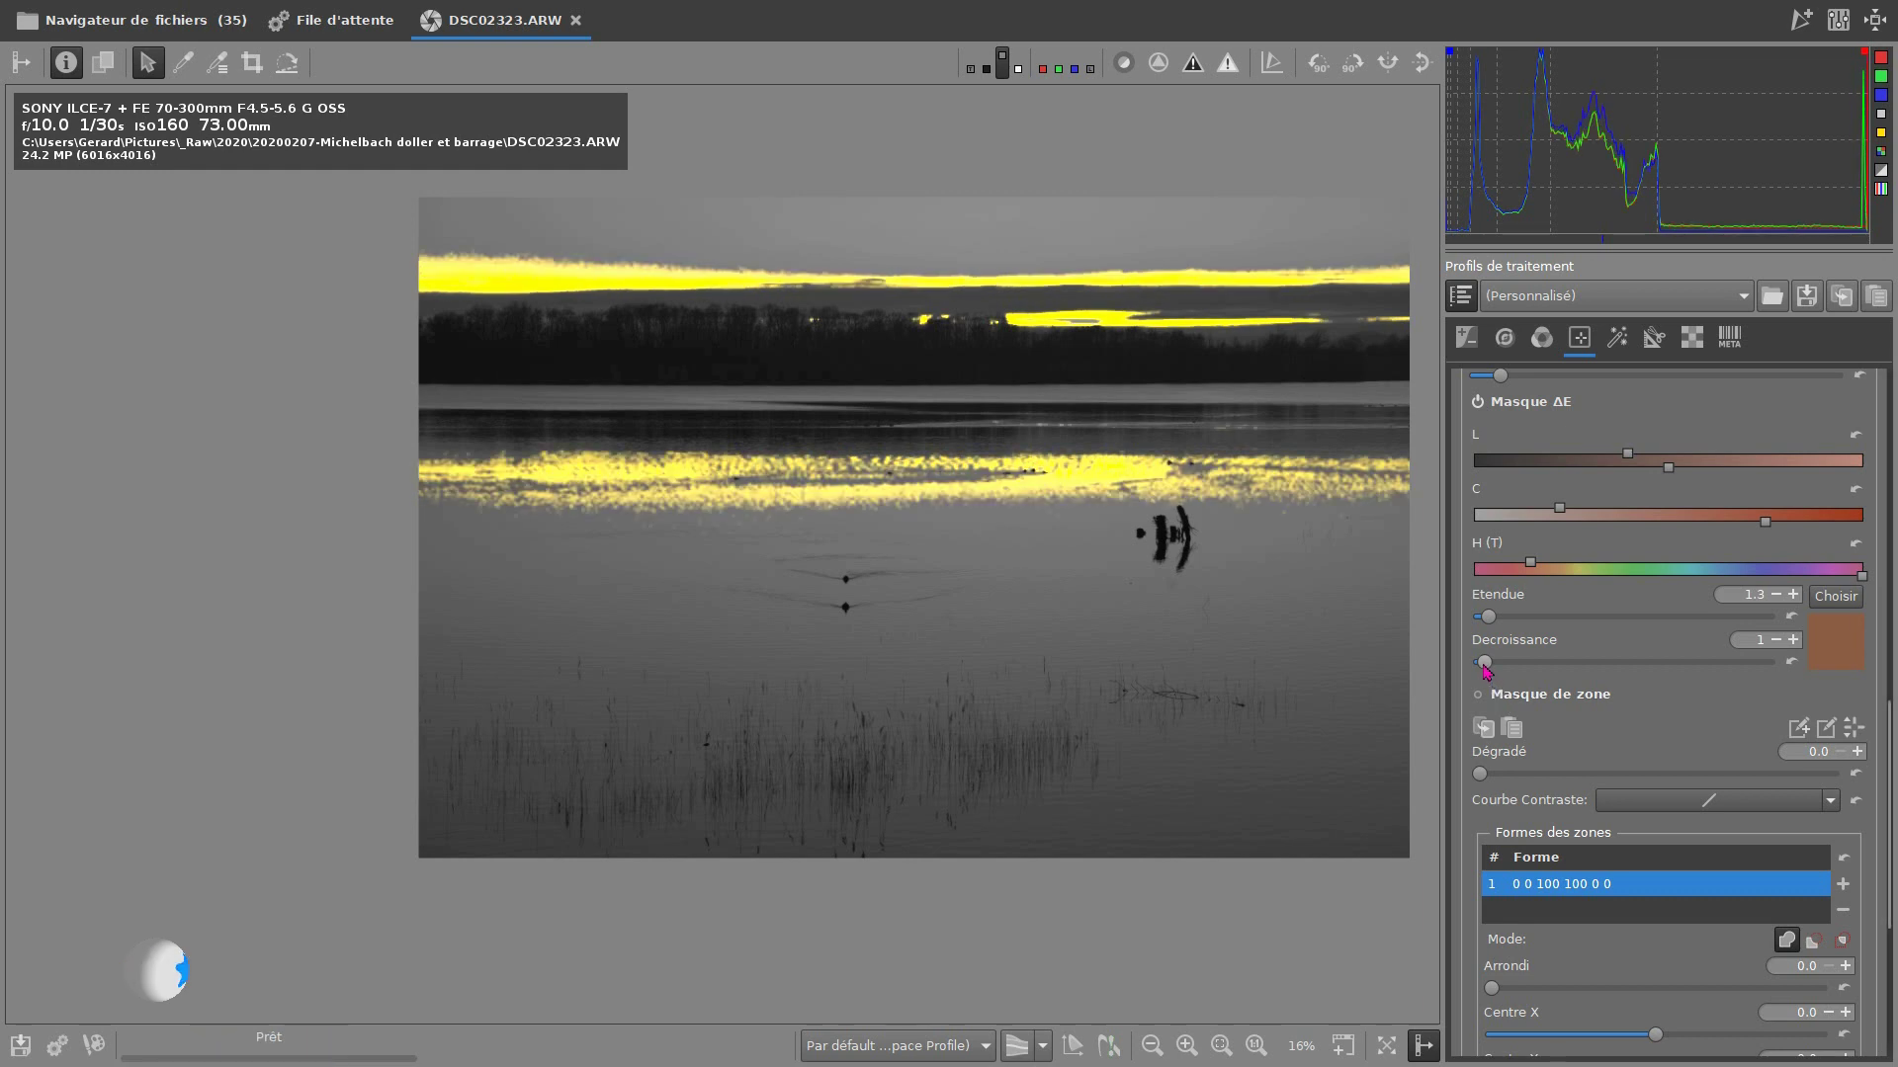
pyautogui.moveTo(1484, 666); pyautogui.dragTo(1624, 664)
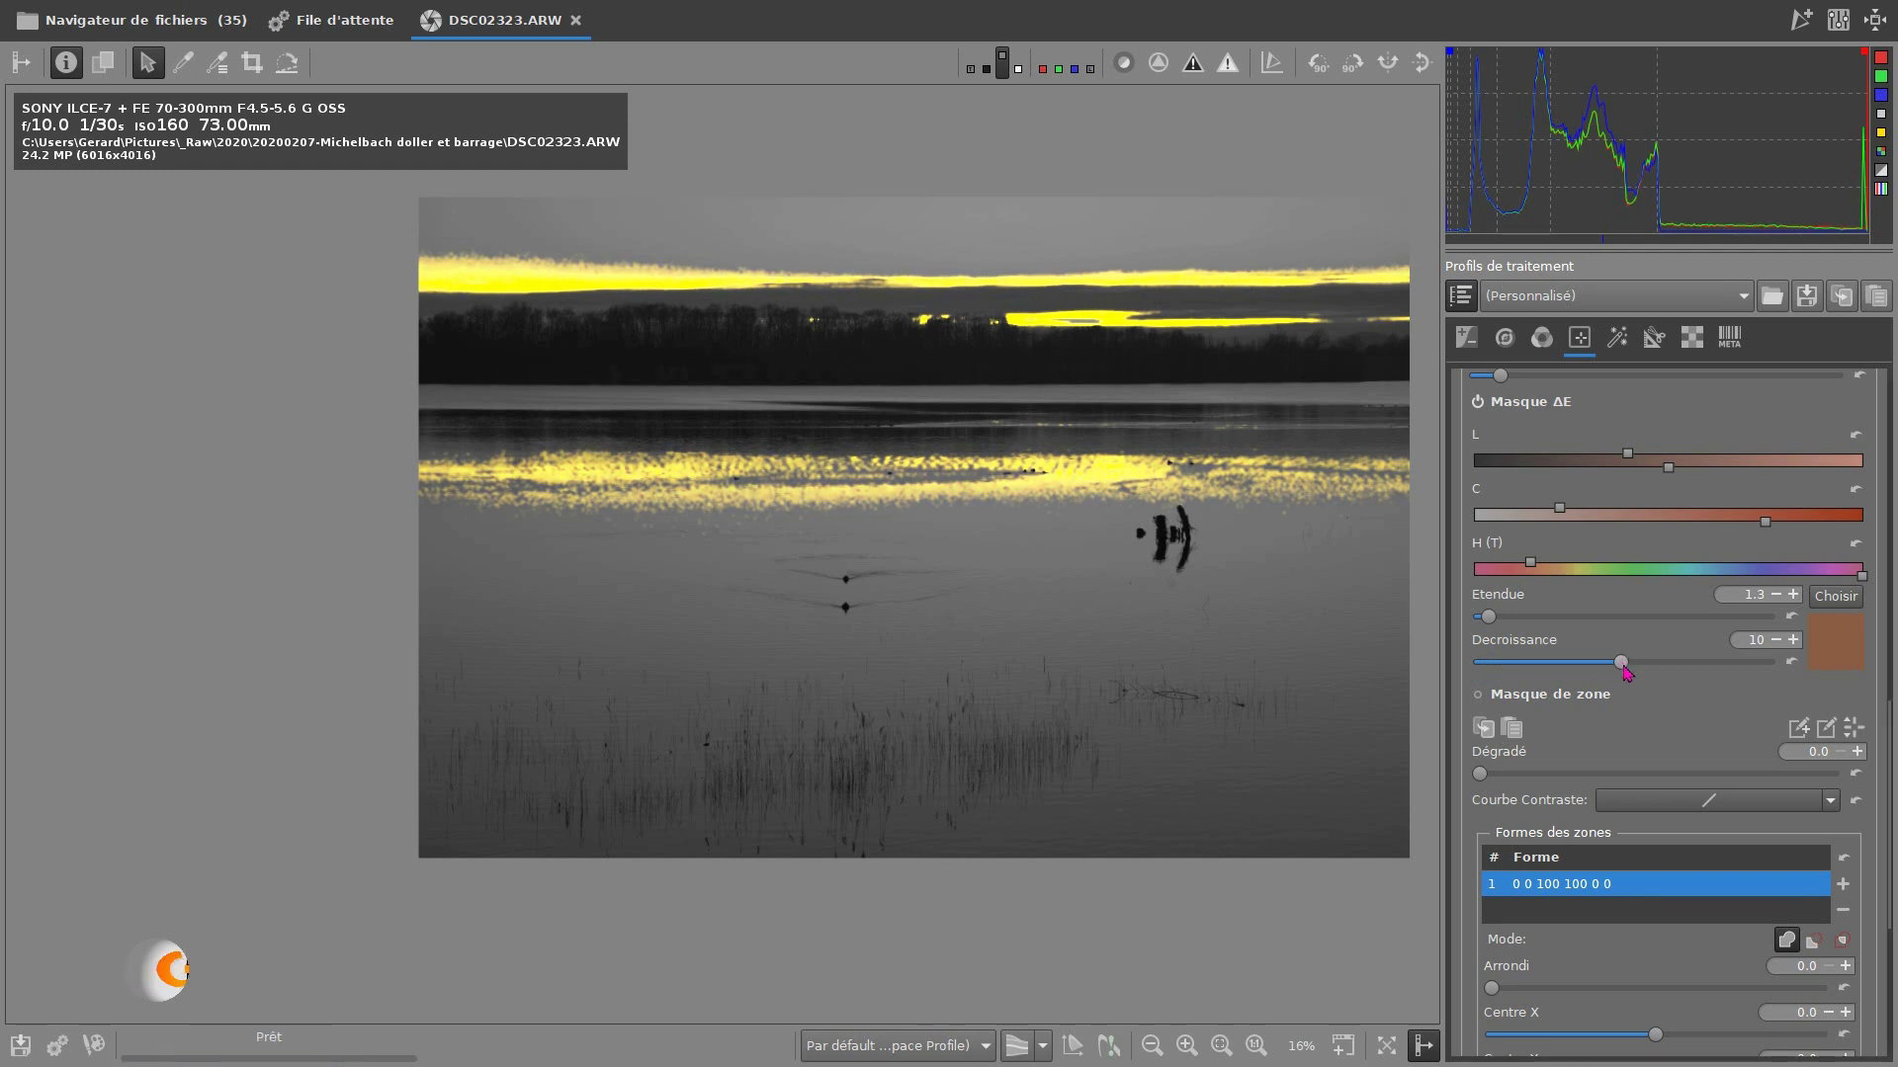
pyautogui.moveTo(1621, 663); pyautogui.dragTo(1636, 668)
# Lower the red point of the mask's hue curve (T) to slightly above the graph's midline
pyautogui.scroll(5, 1636, 668)
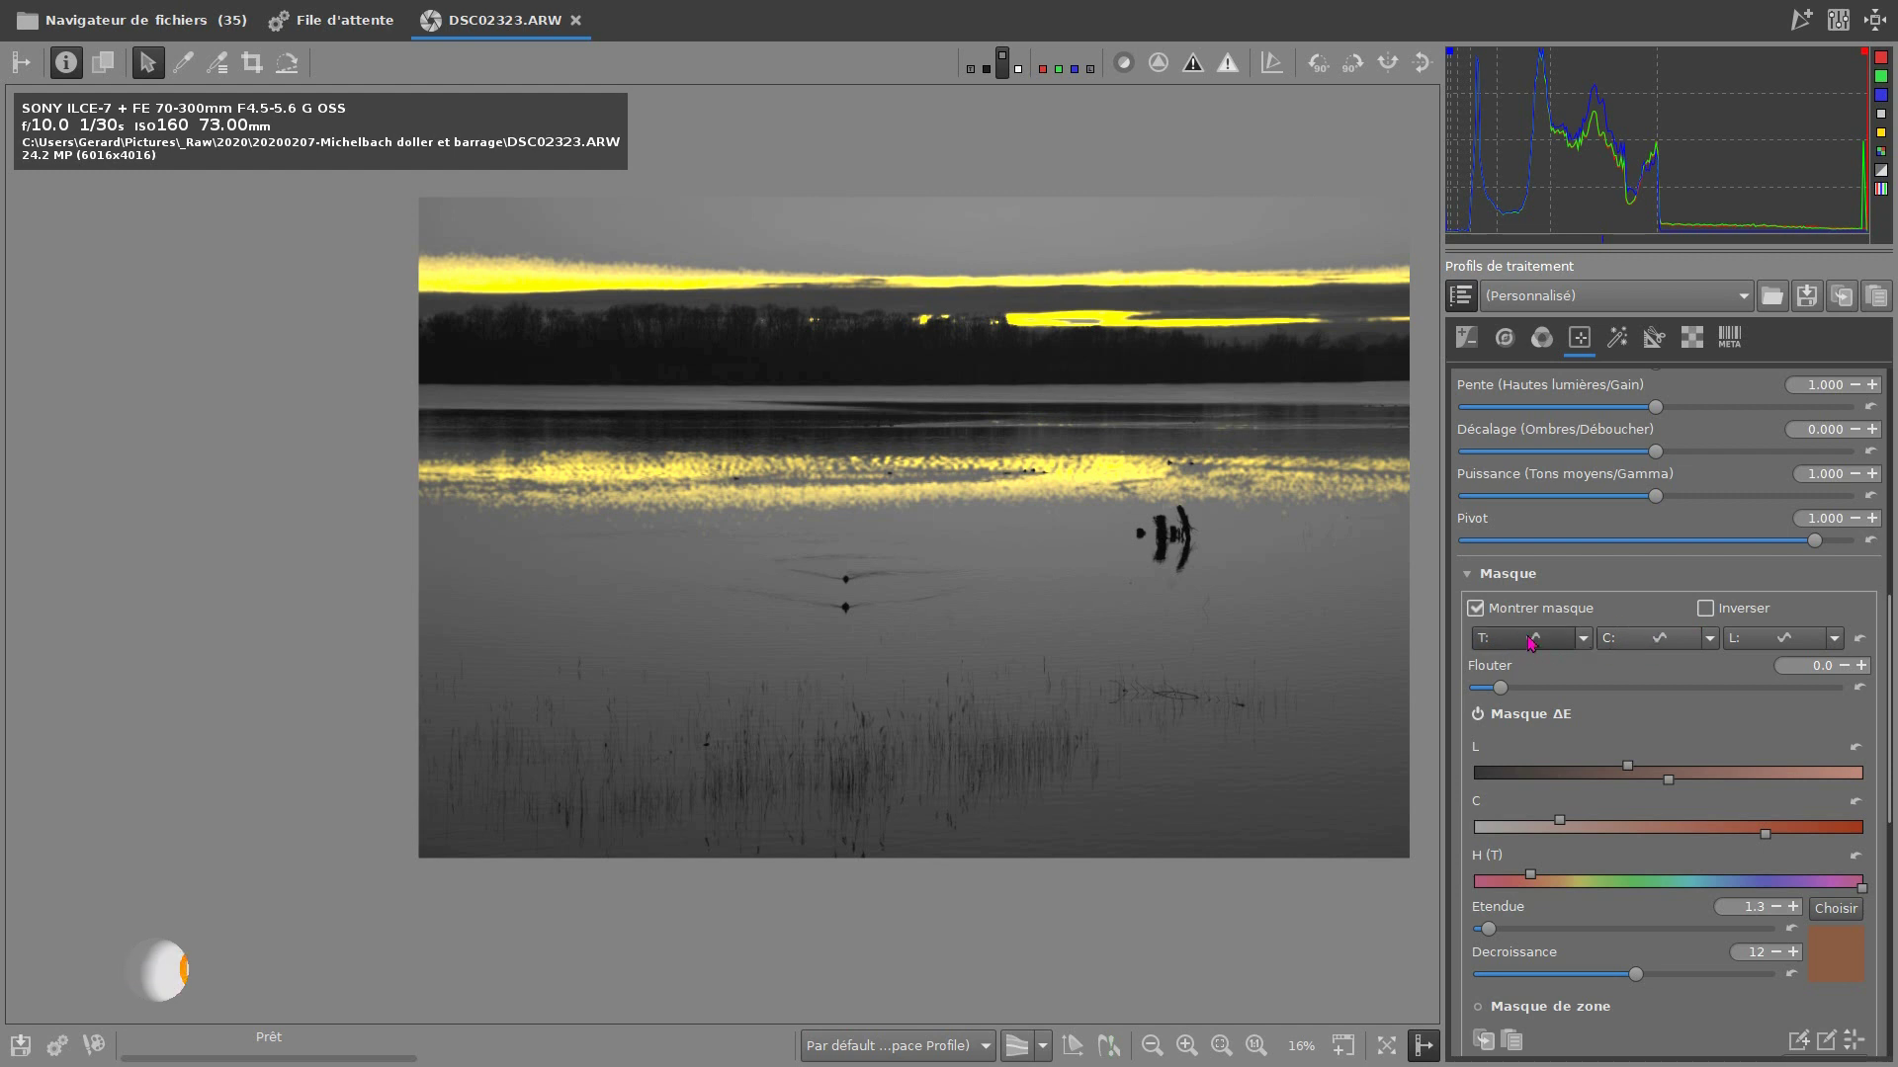
pyautogui.click(1584, 639)
pyautogui.click(1665, 675)
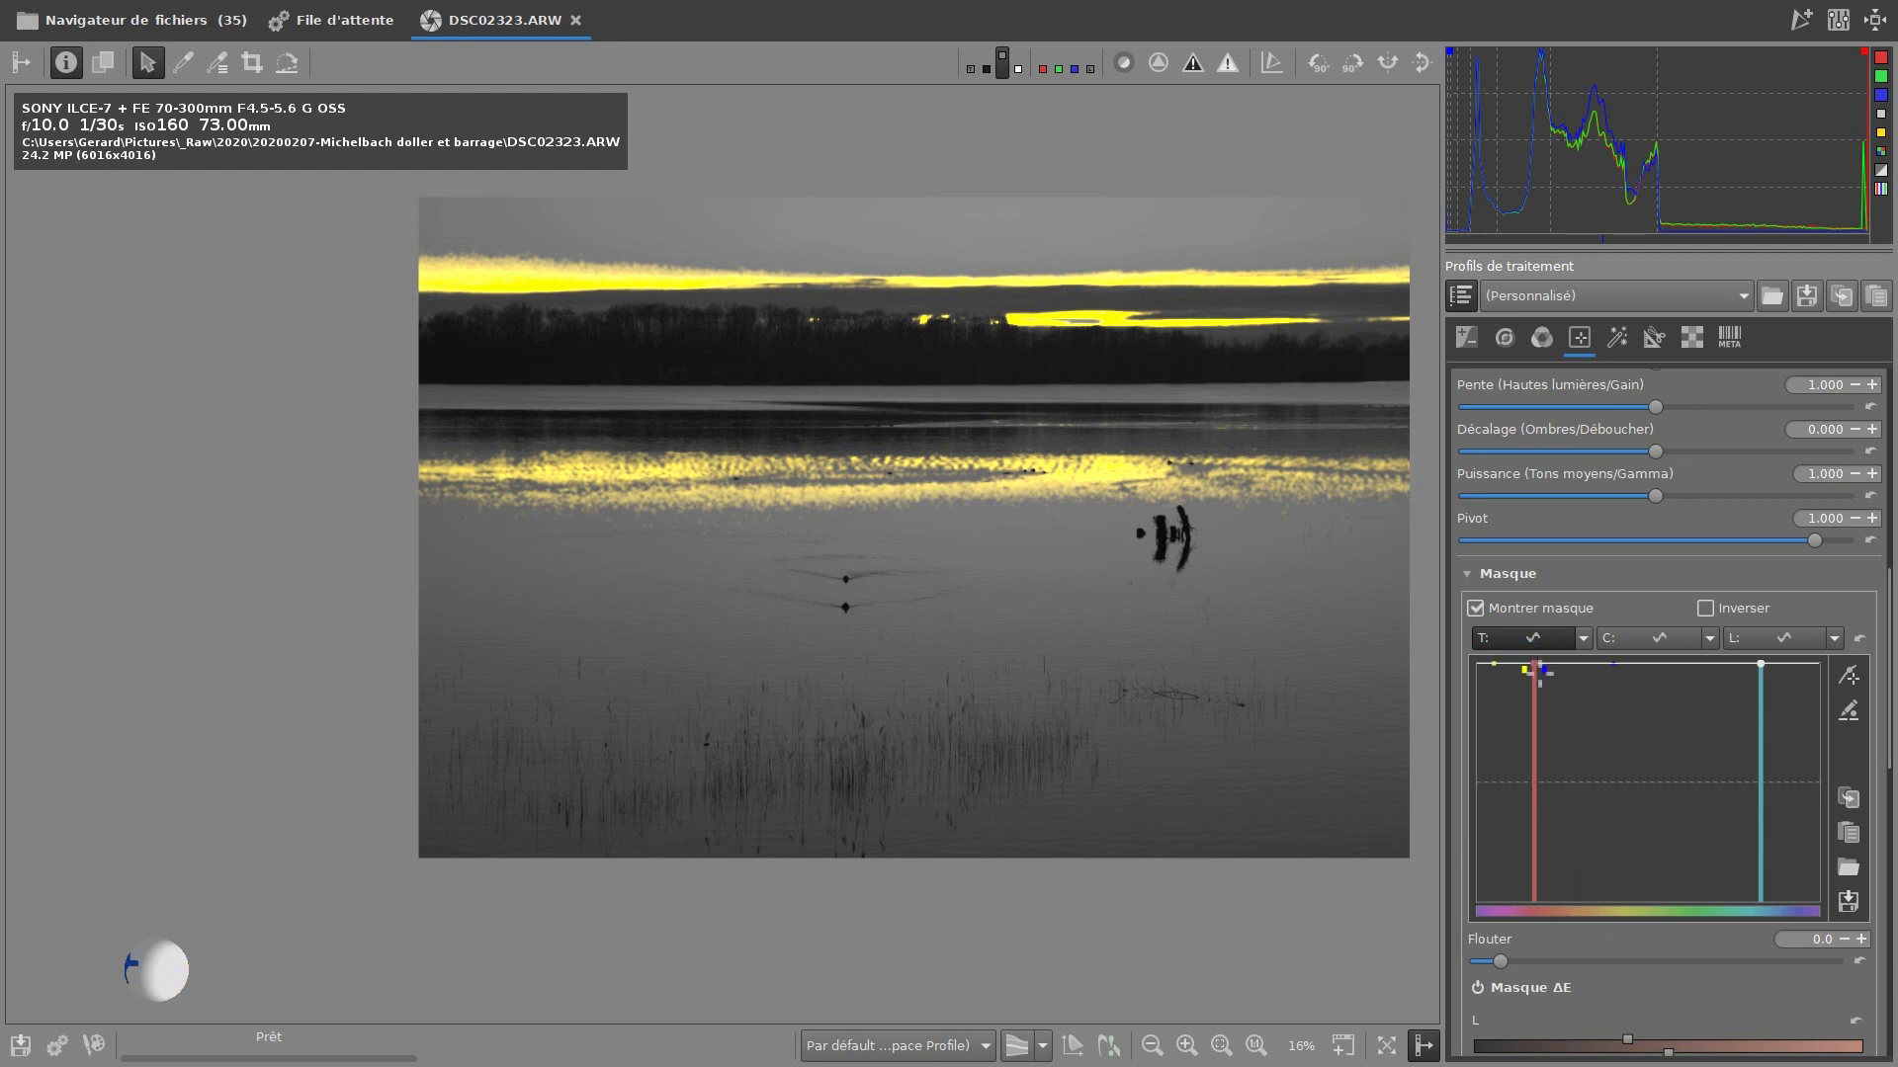
pyautogui.moveTo(1540, 669); pyautogui.dragTo(1547, 761)
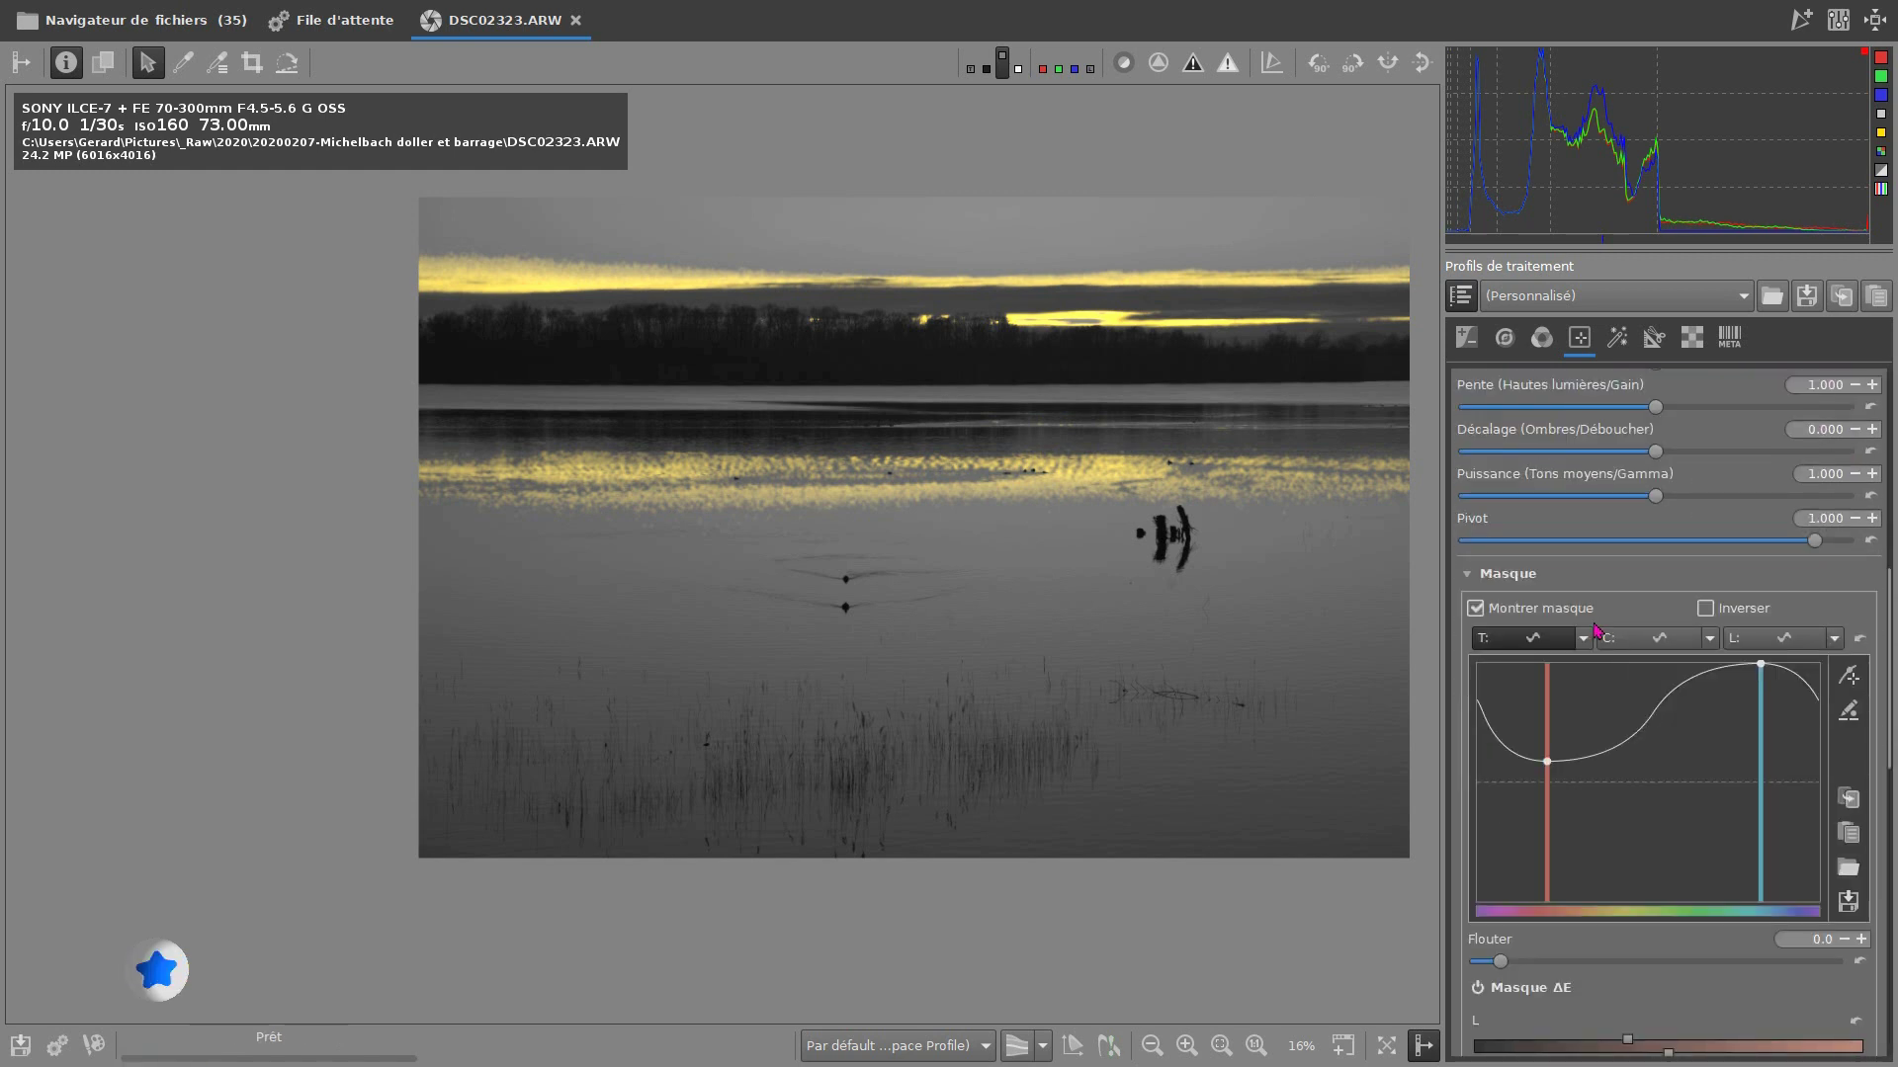
# Try inverting the second correction's mask (Inverser), switch the correction off and on, and review its mask settings
pyautogui.click(1705, 608)
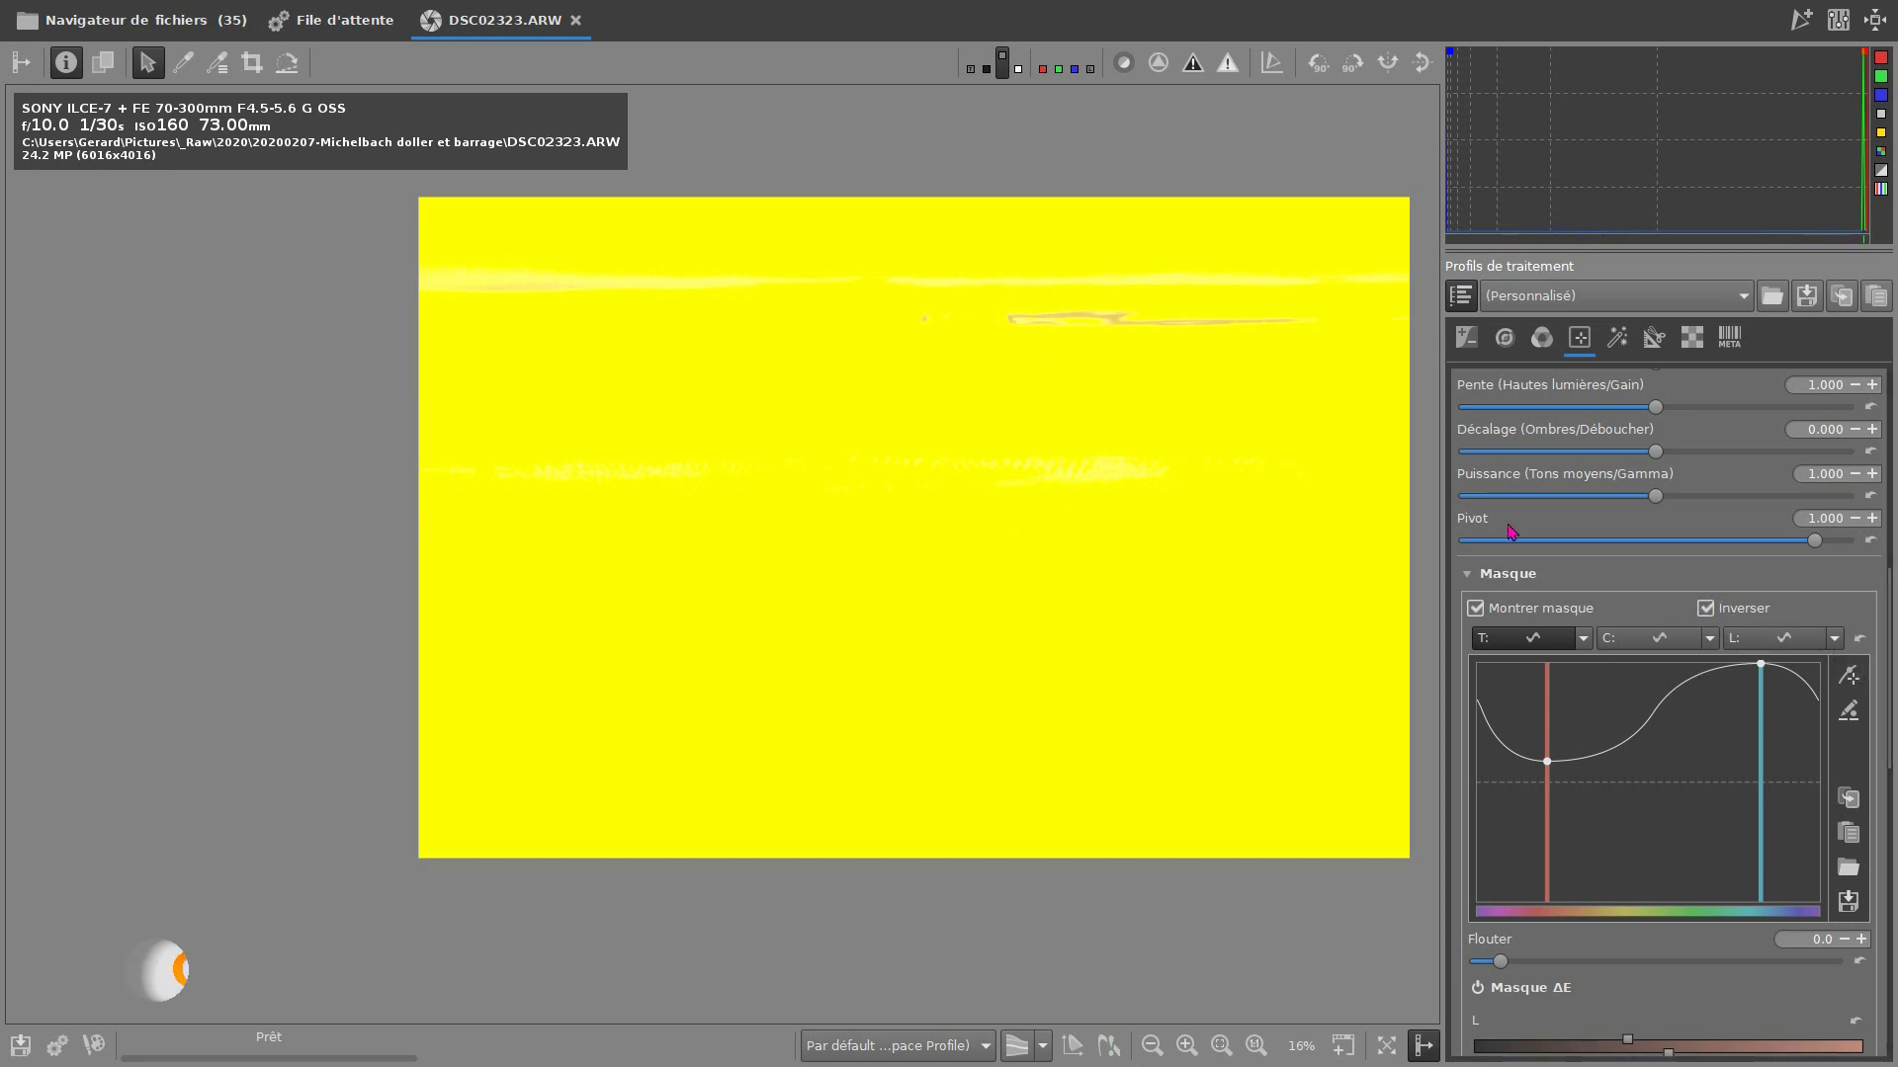
pyautogui.scroll(3, 1614, 652)
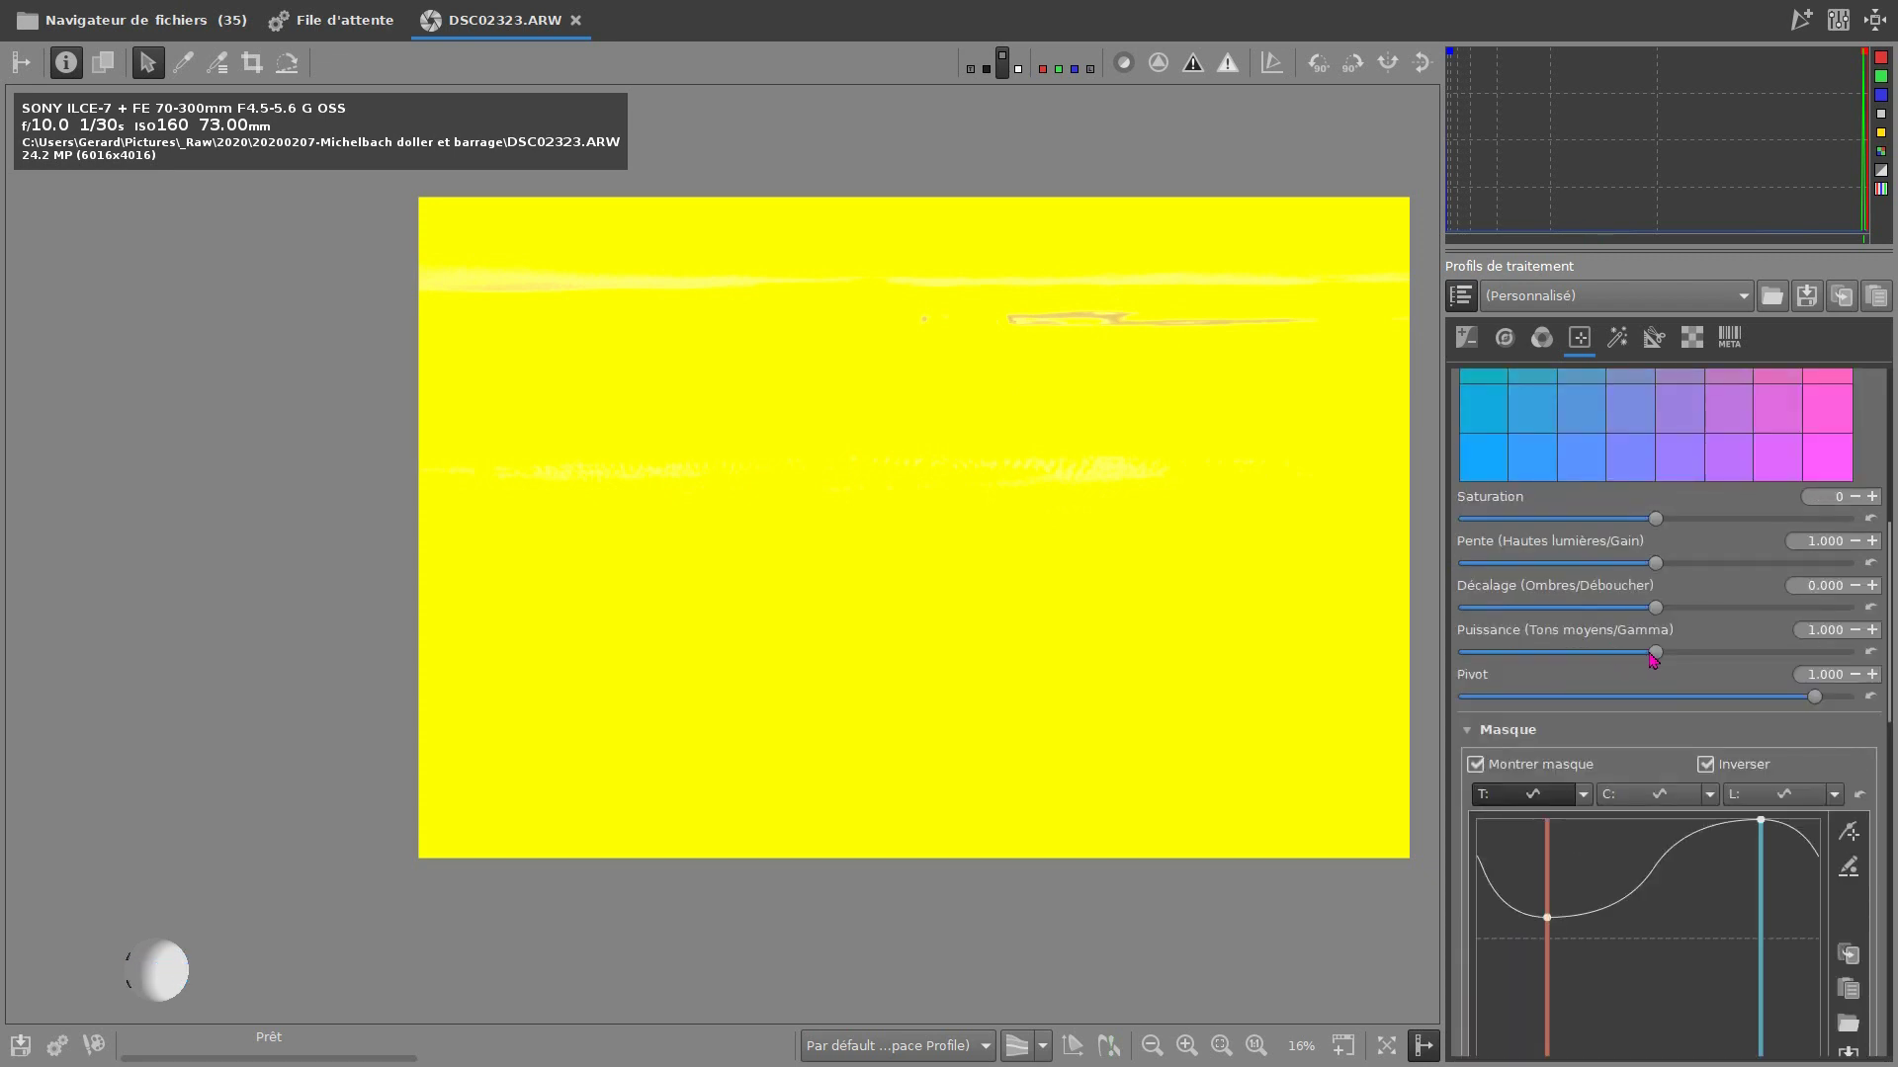
pyautogui.scroll(-6, 1653, 661)
pyautogui.scroll(15, 1655, 663)
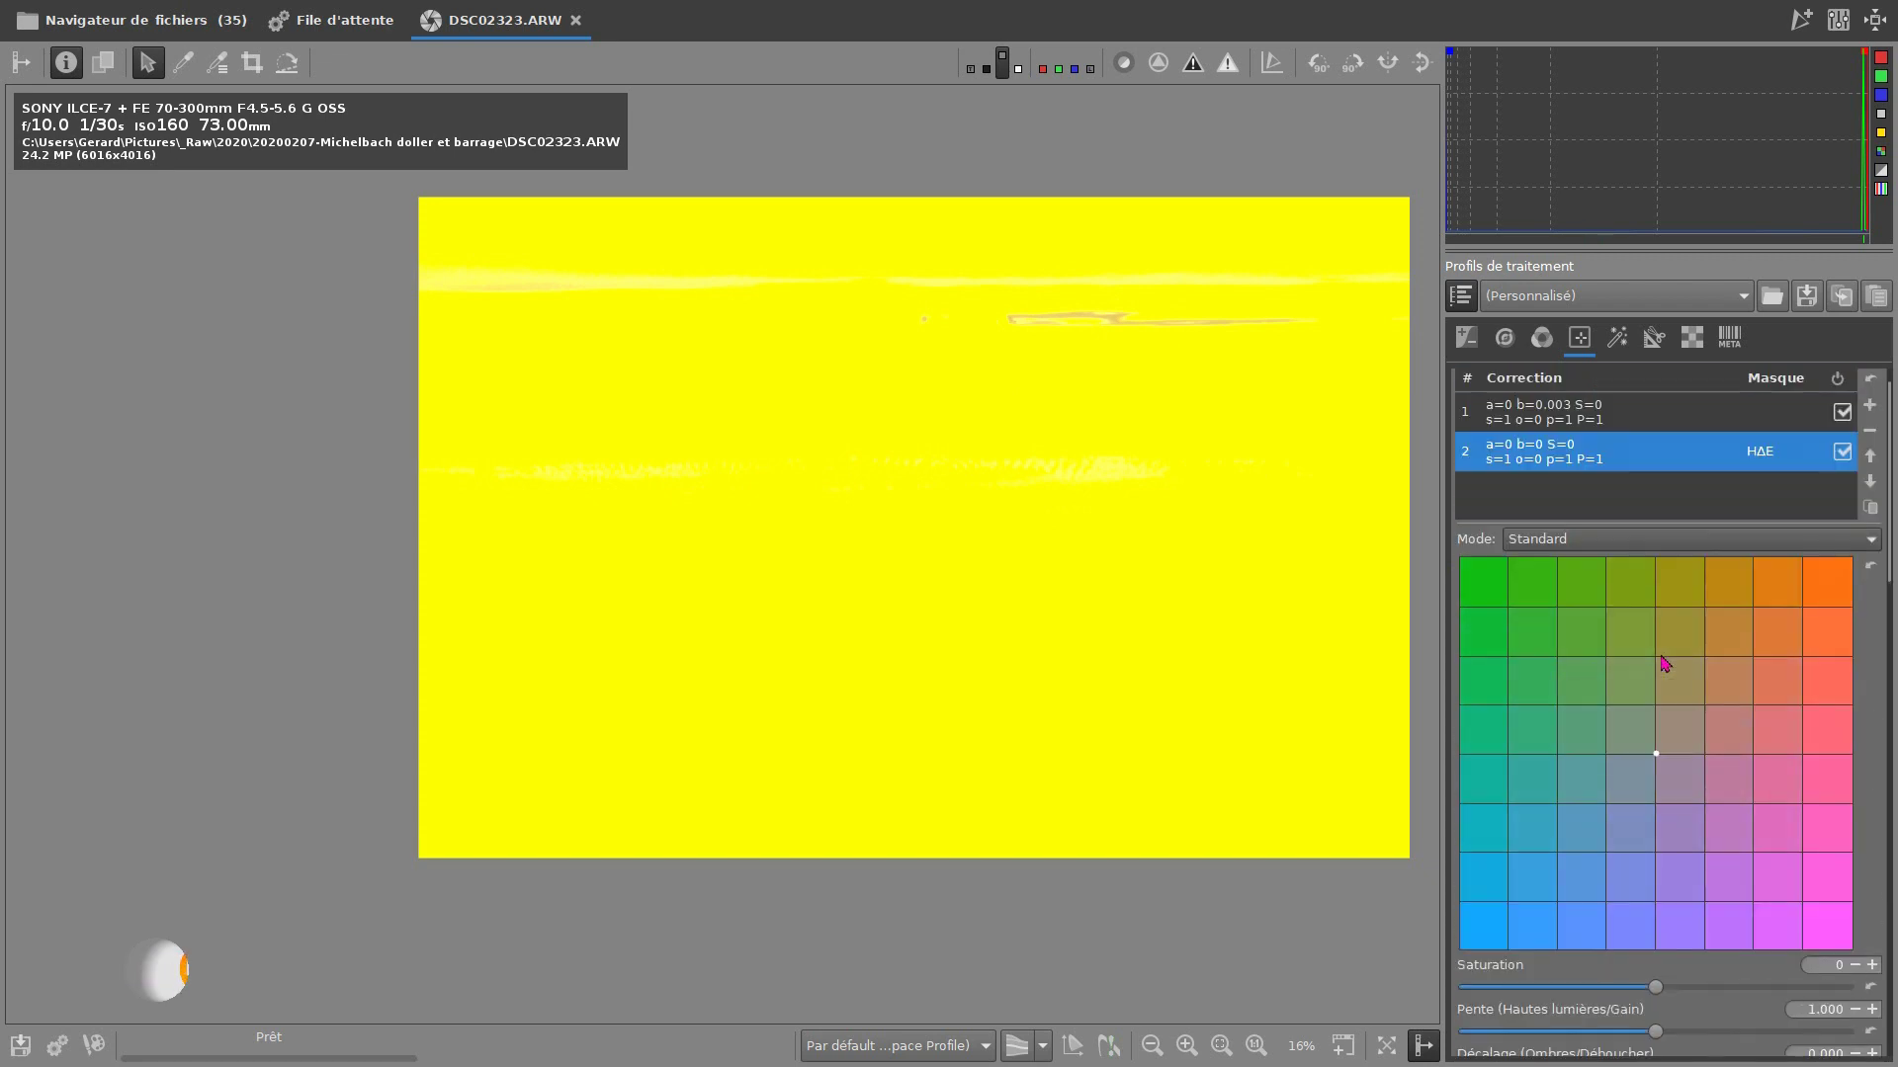
pyautogui.scroll(1, 1665, 663)
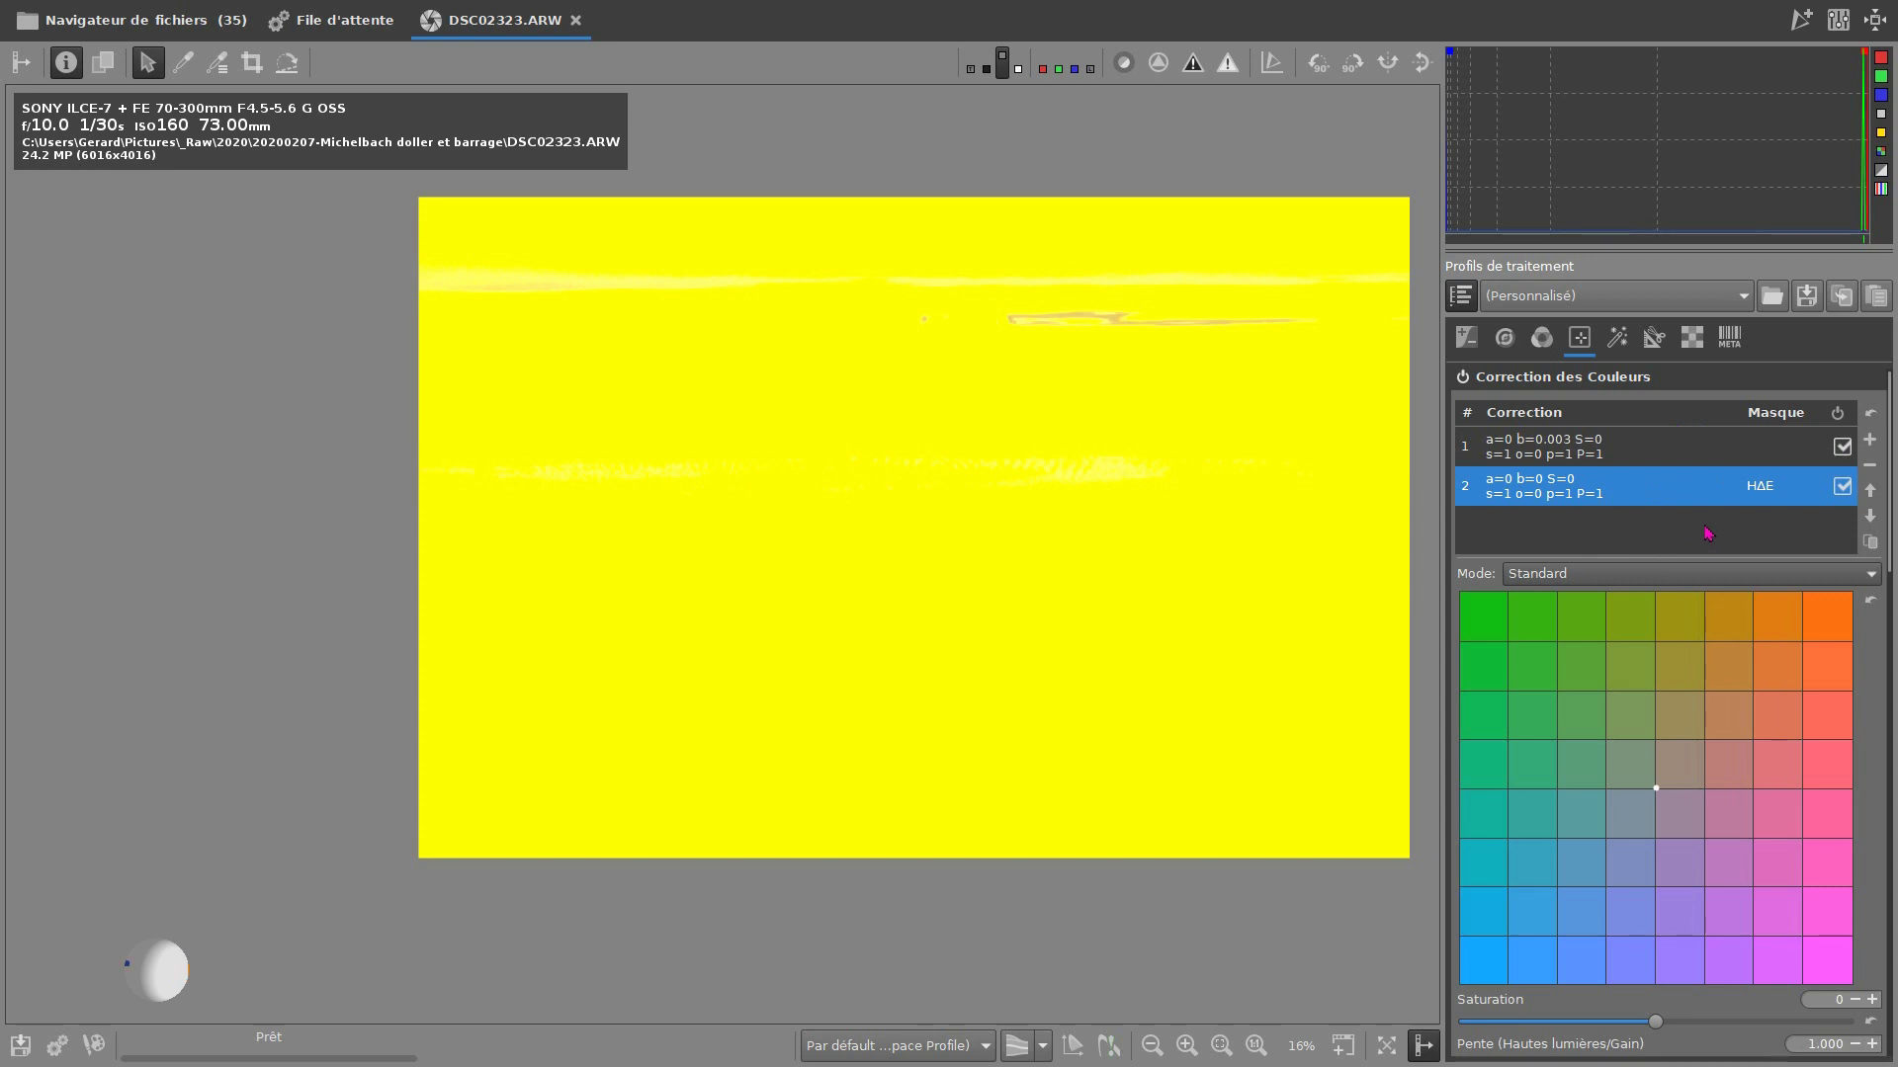
pyautogui.click(1841, 487)
pyautogui.click(1841, 487)
pyautogui.scroll(-9, 1657, 619)
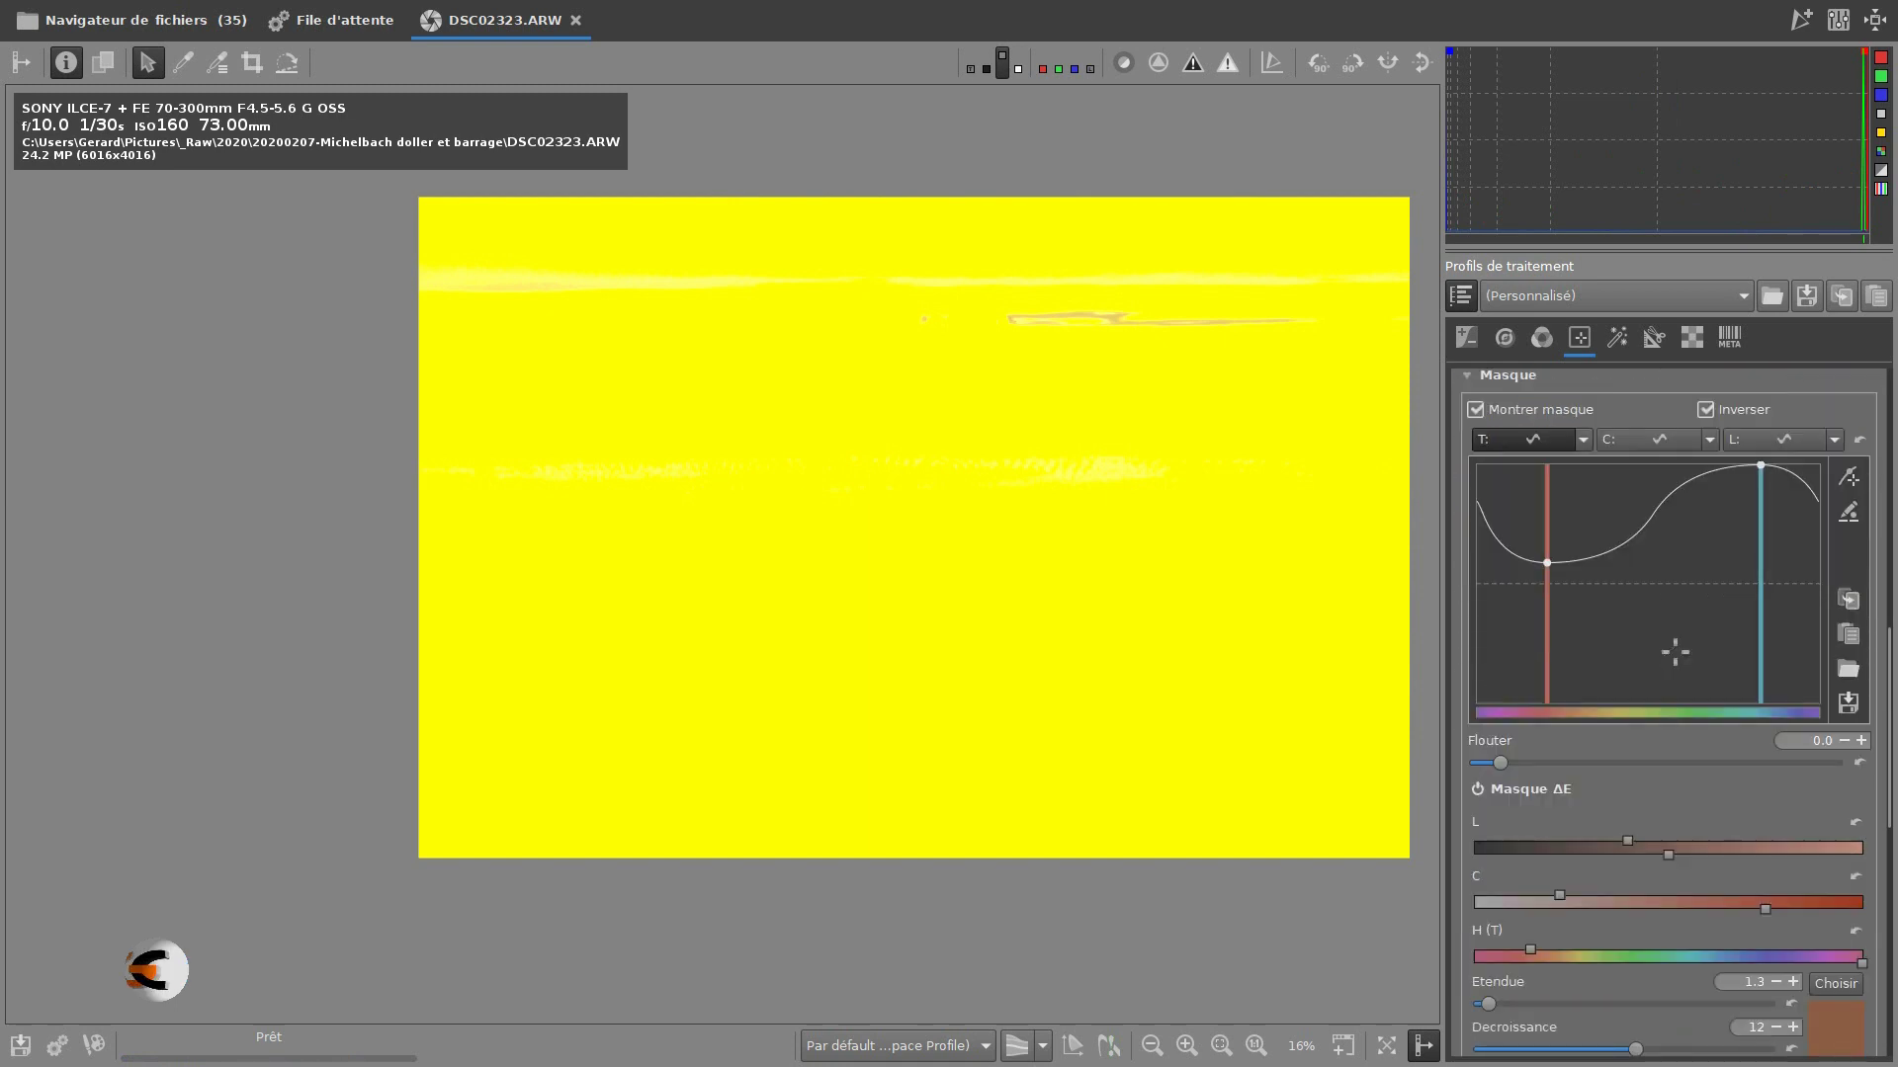
pyautogui.scroll(-3, 1675, 652)
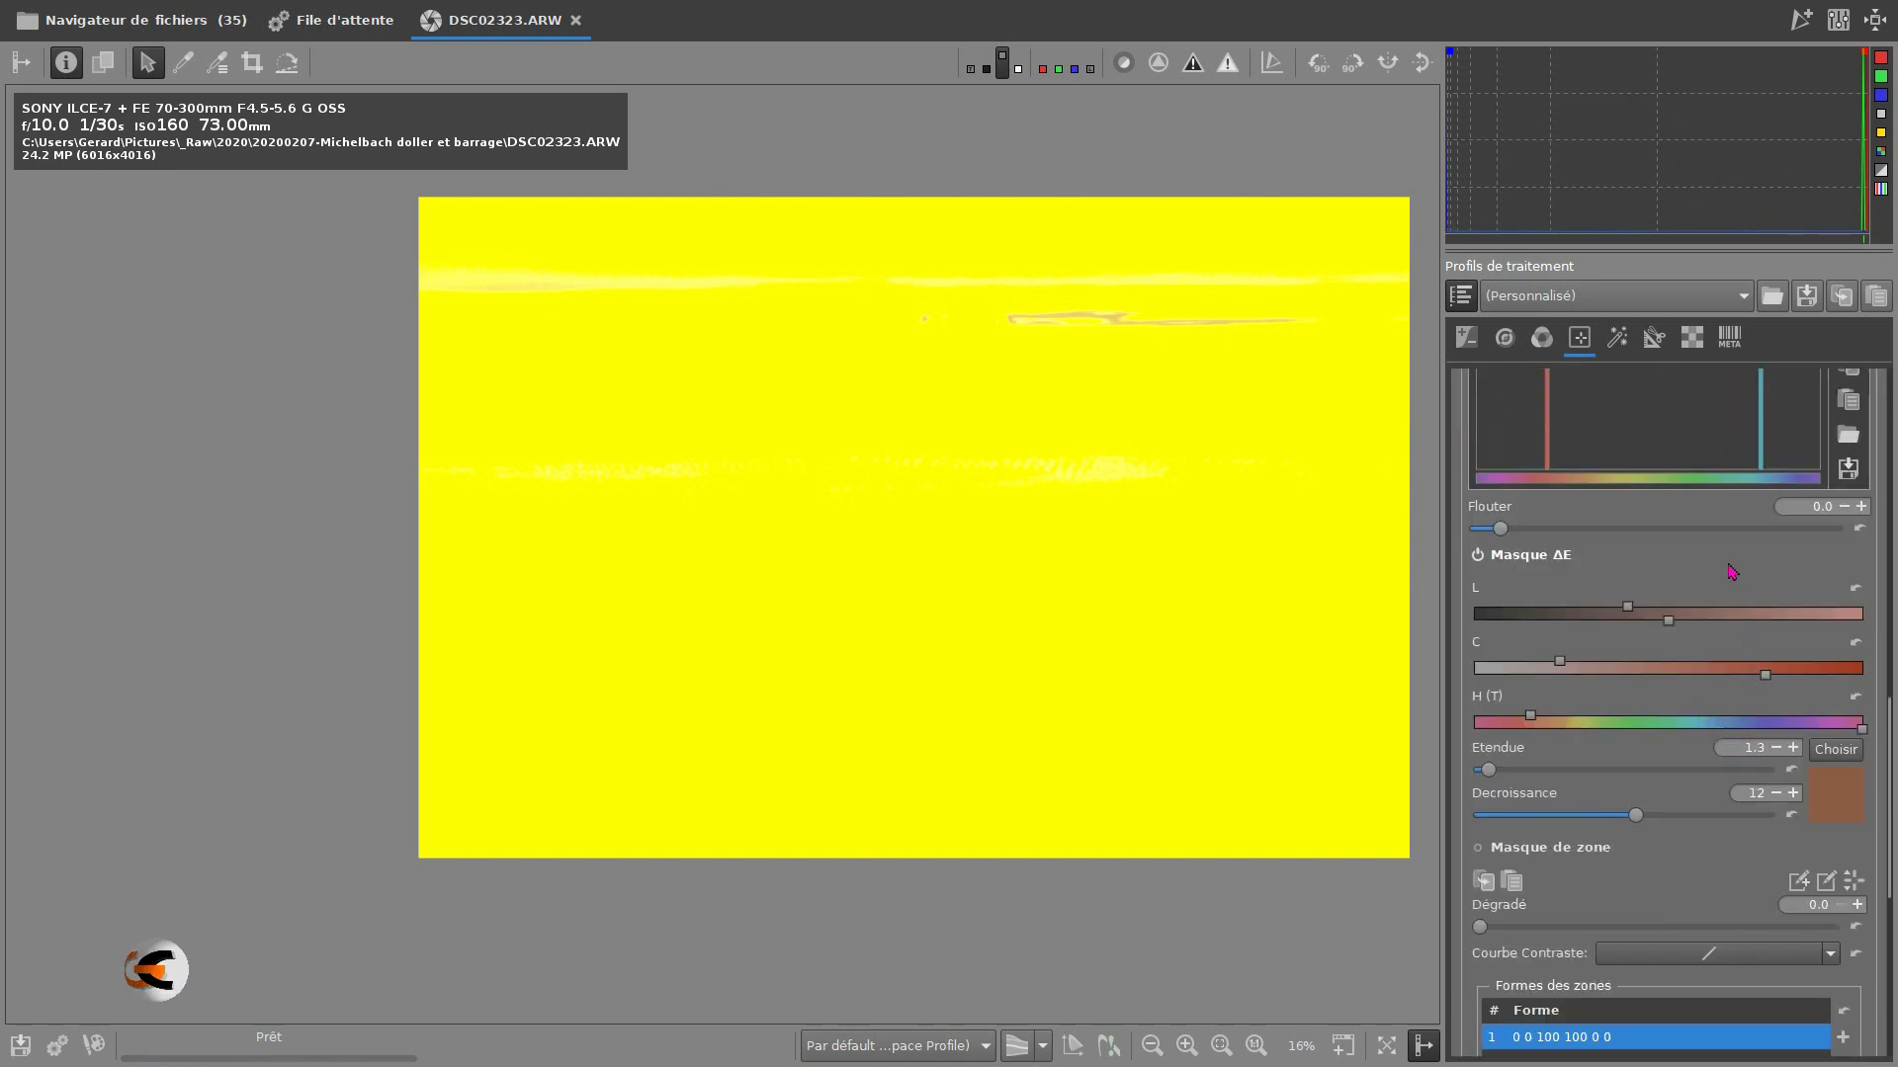
pyautogui.scroll(6, 1728, 560)
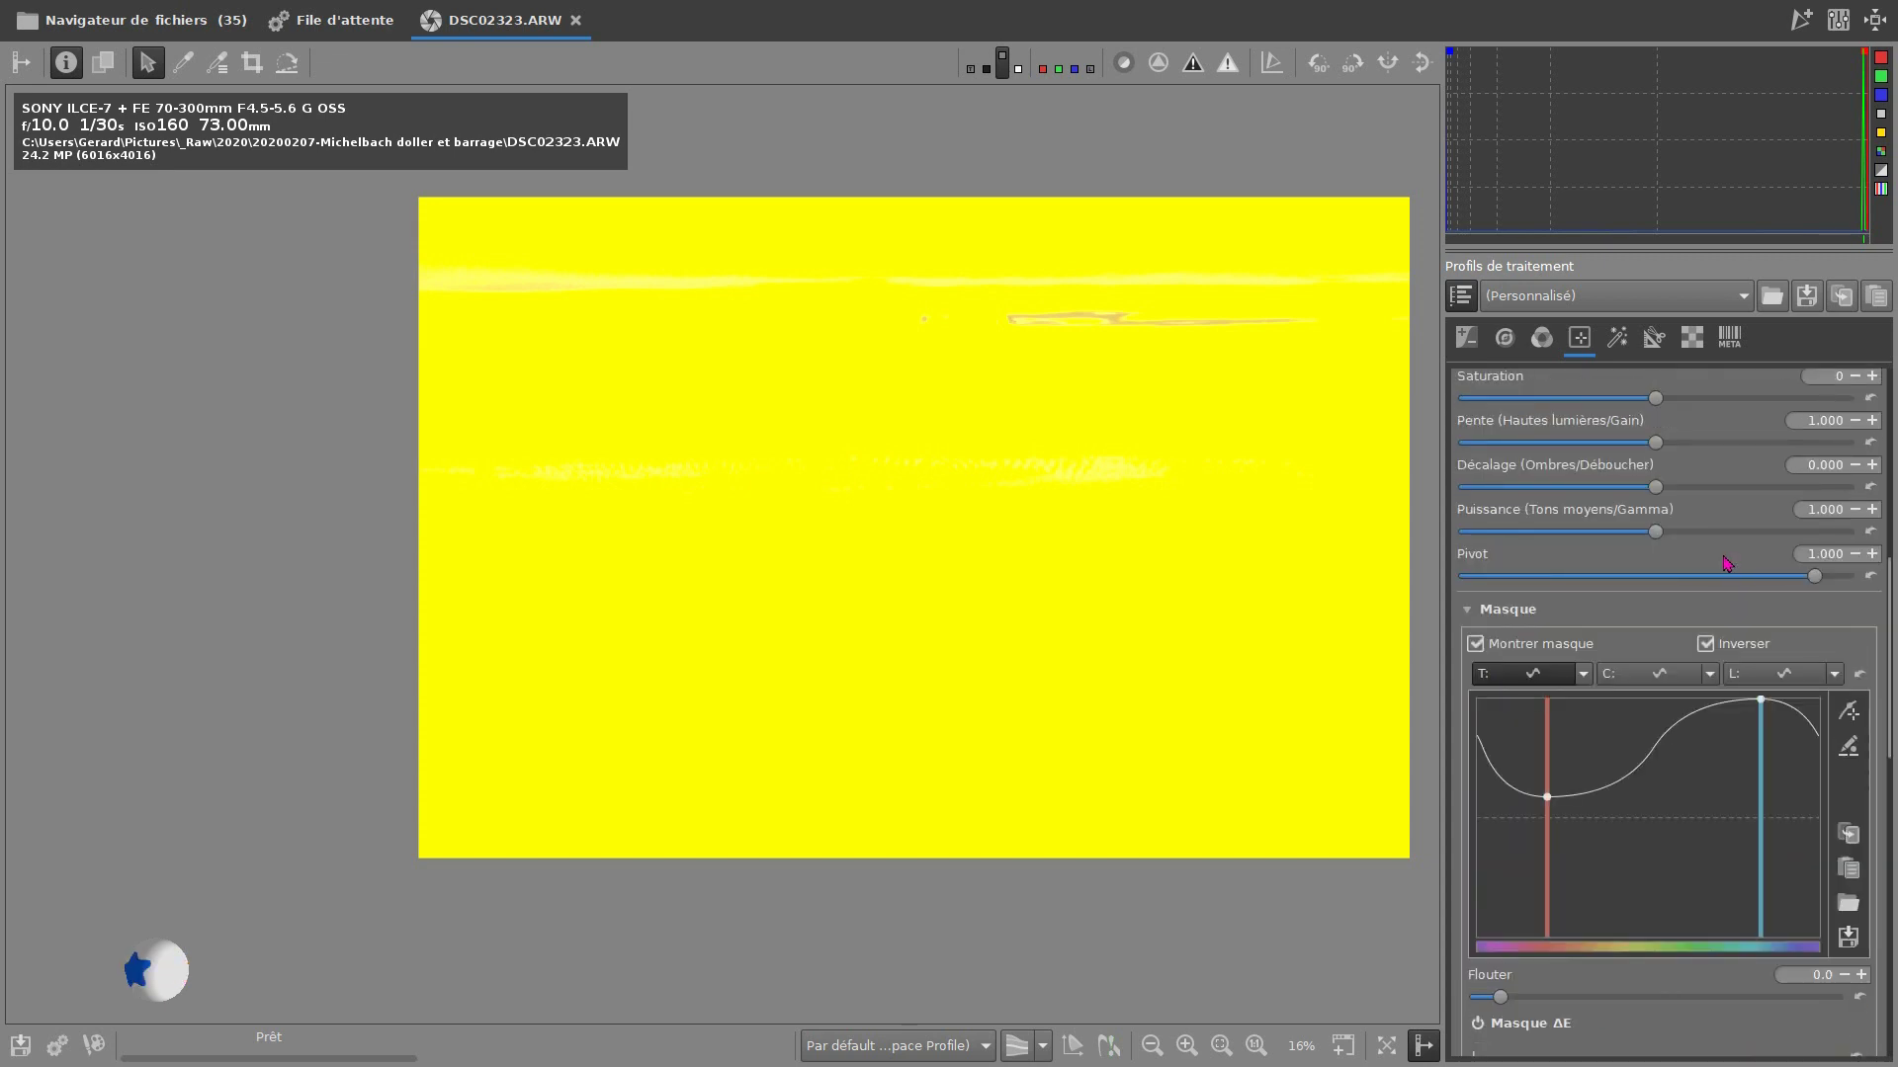
# Hide the mask overlay and turn off the mask's inversion
pyautogui.click(1476, 644)
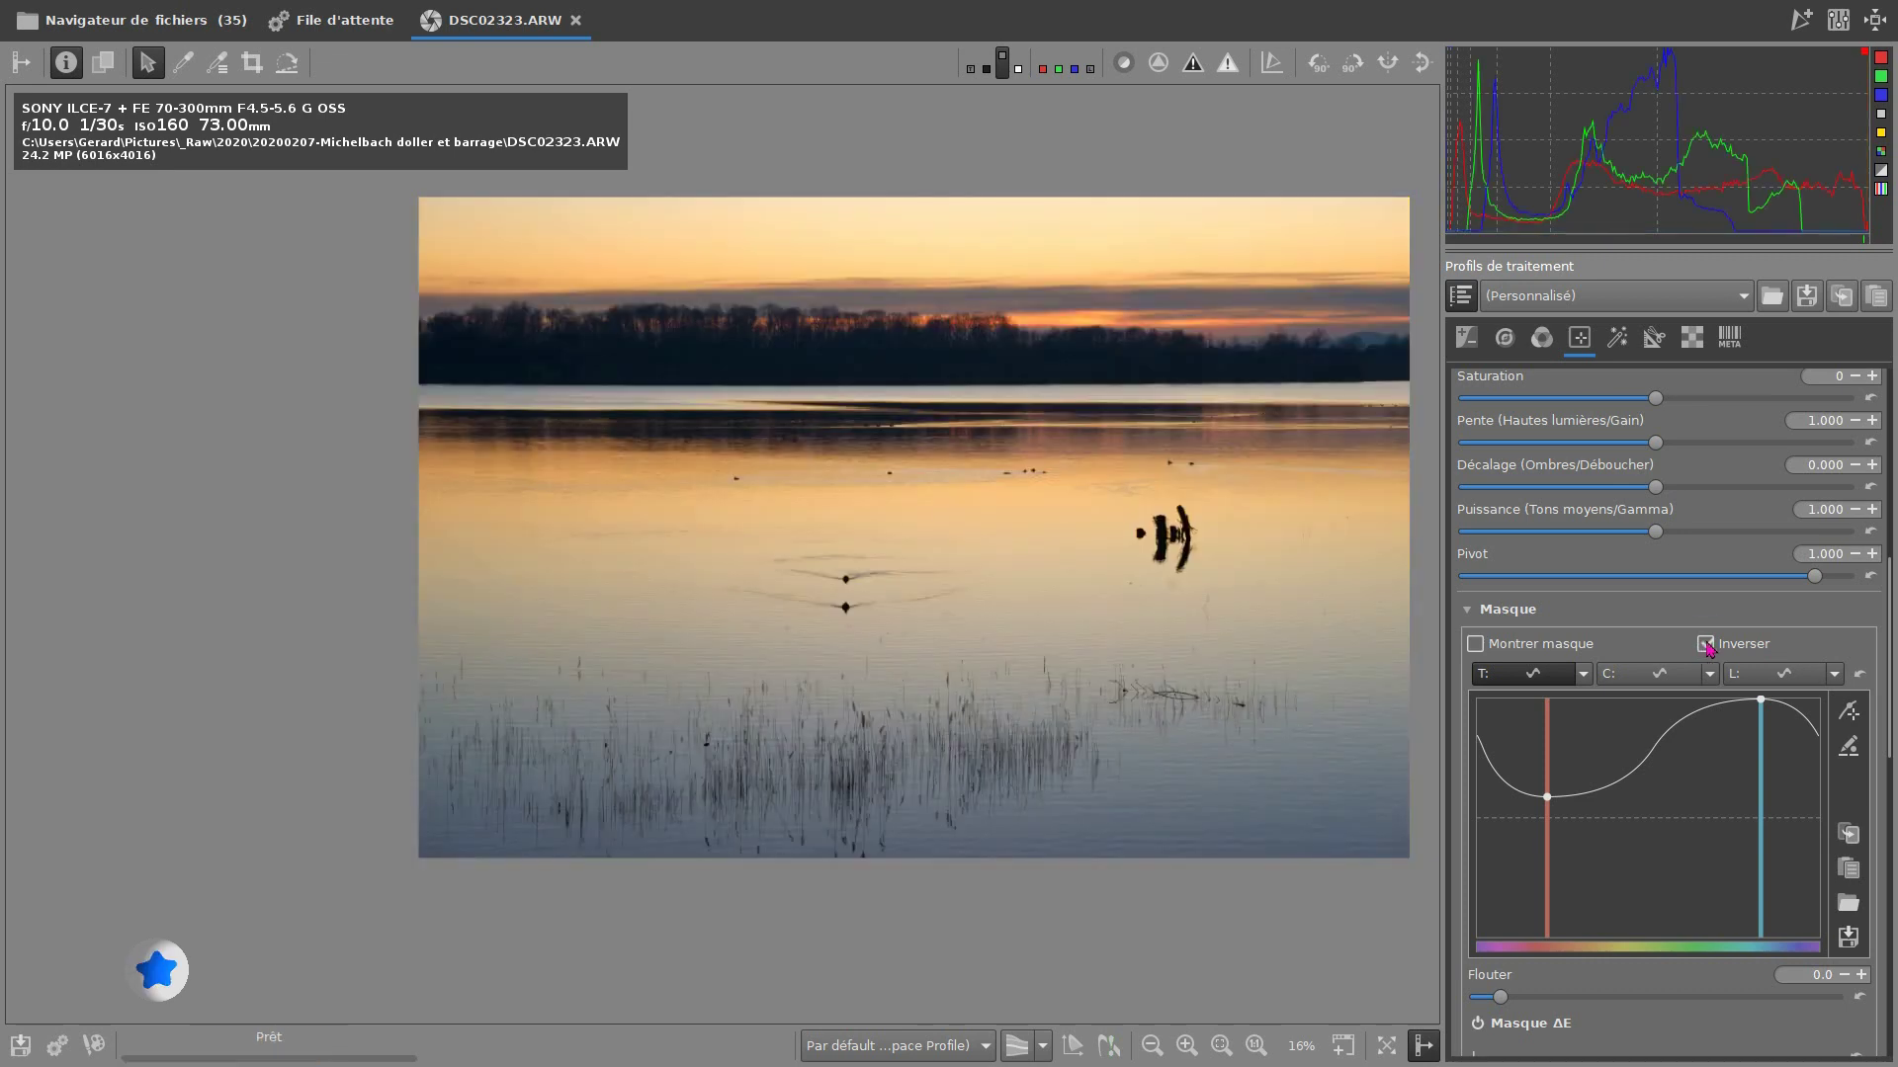
pyautogui.click(1703, 643)
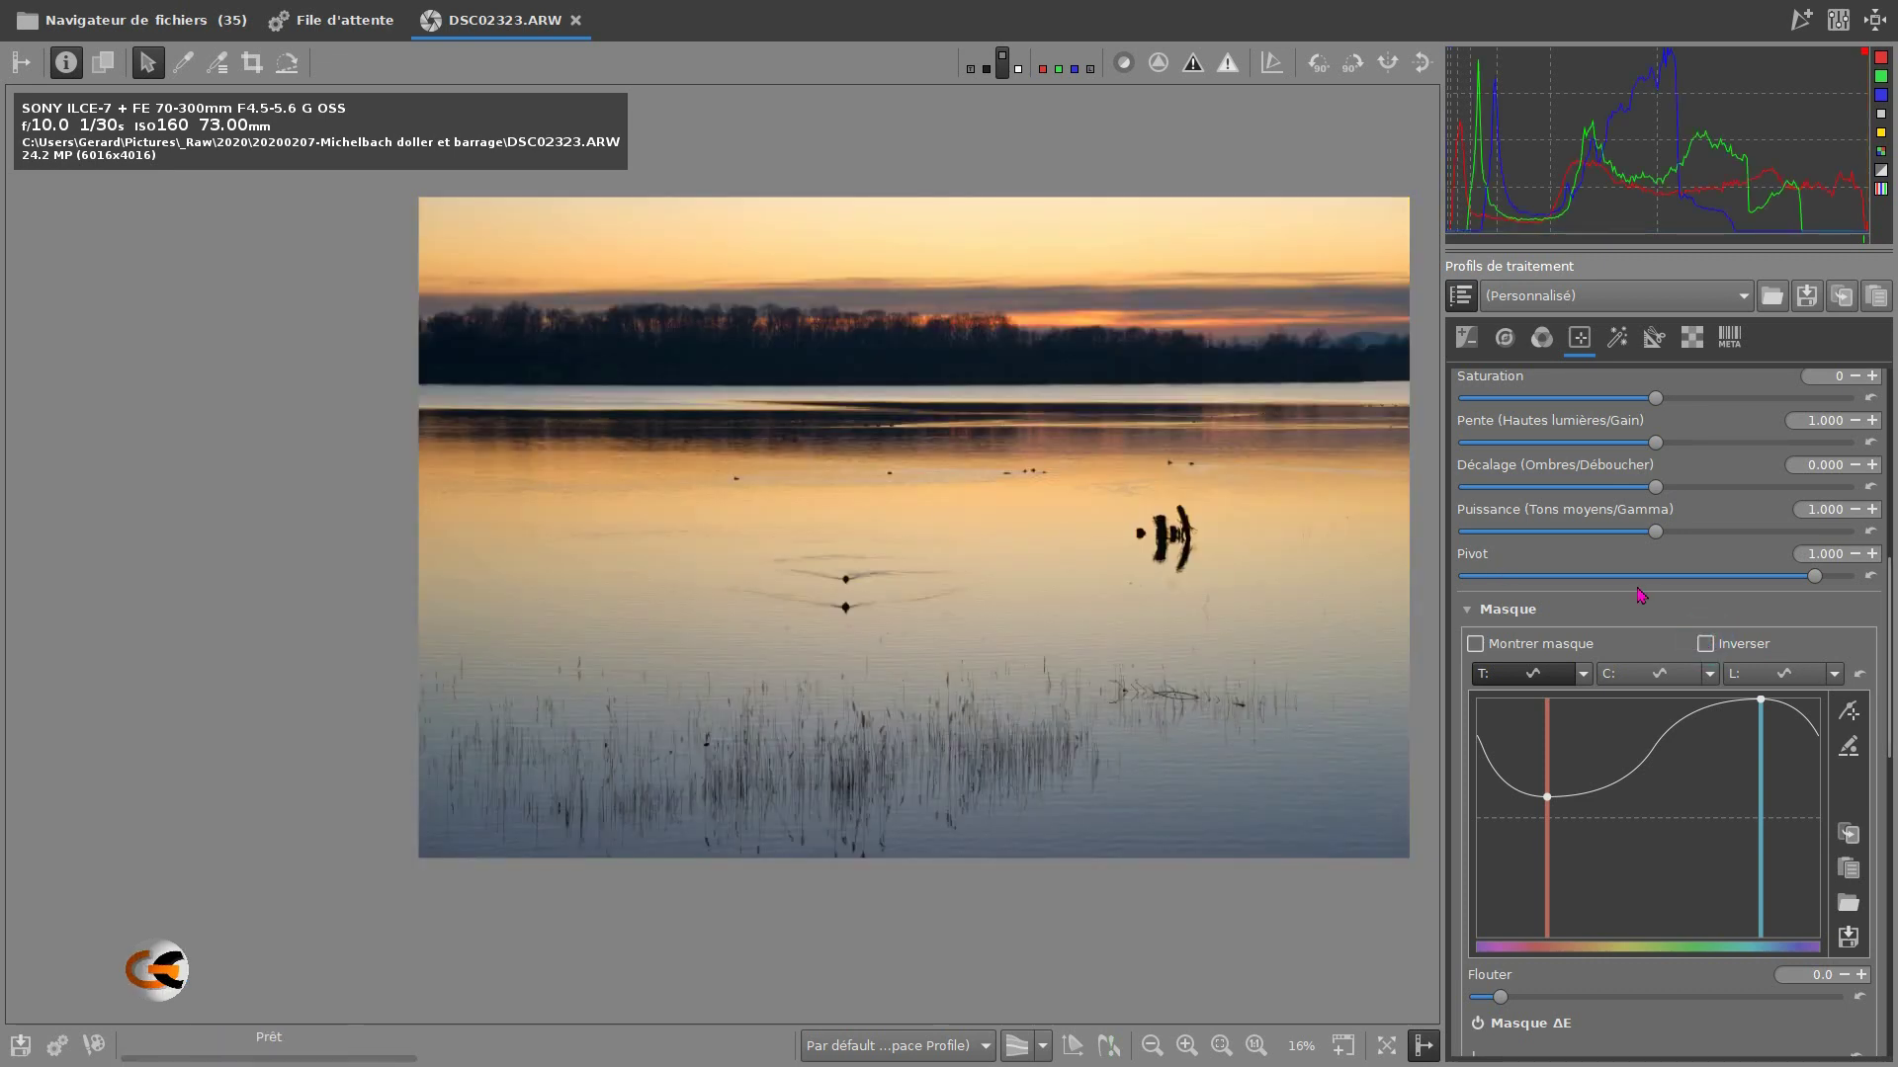
# Shift the second correction's colour towards violet, to a=0.062 and b=-0.289
pyautogui.scroll(5, 1640, 595)
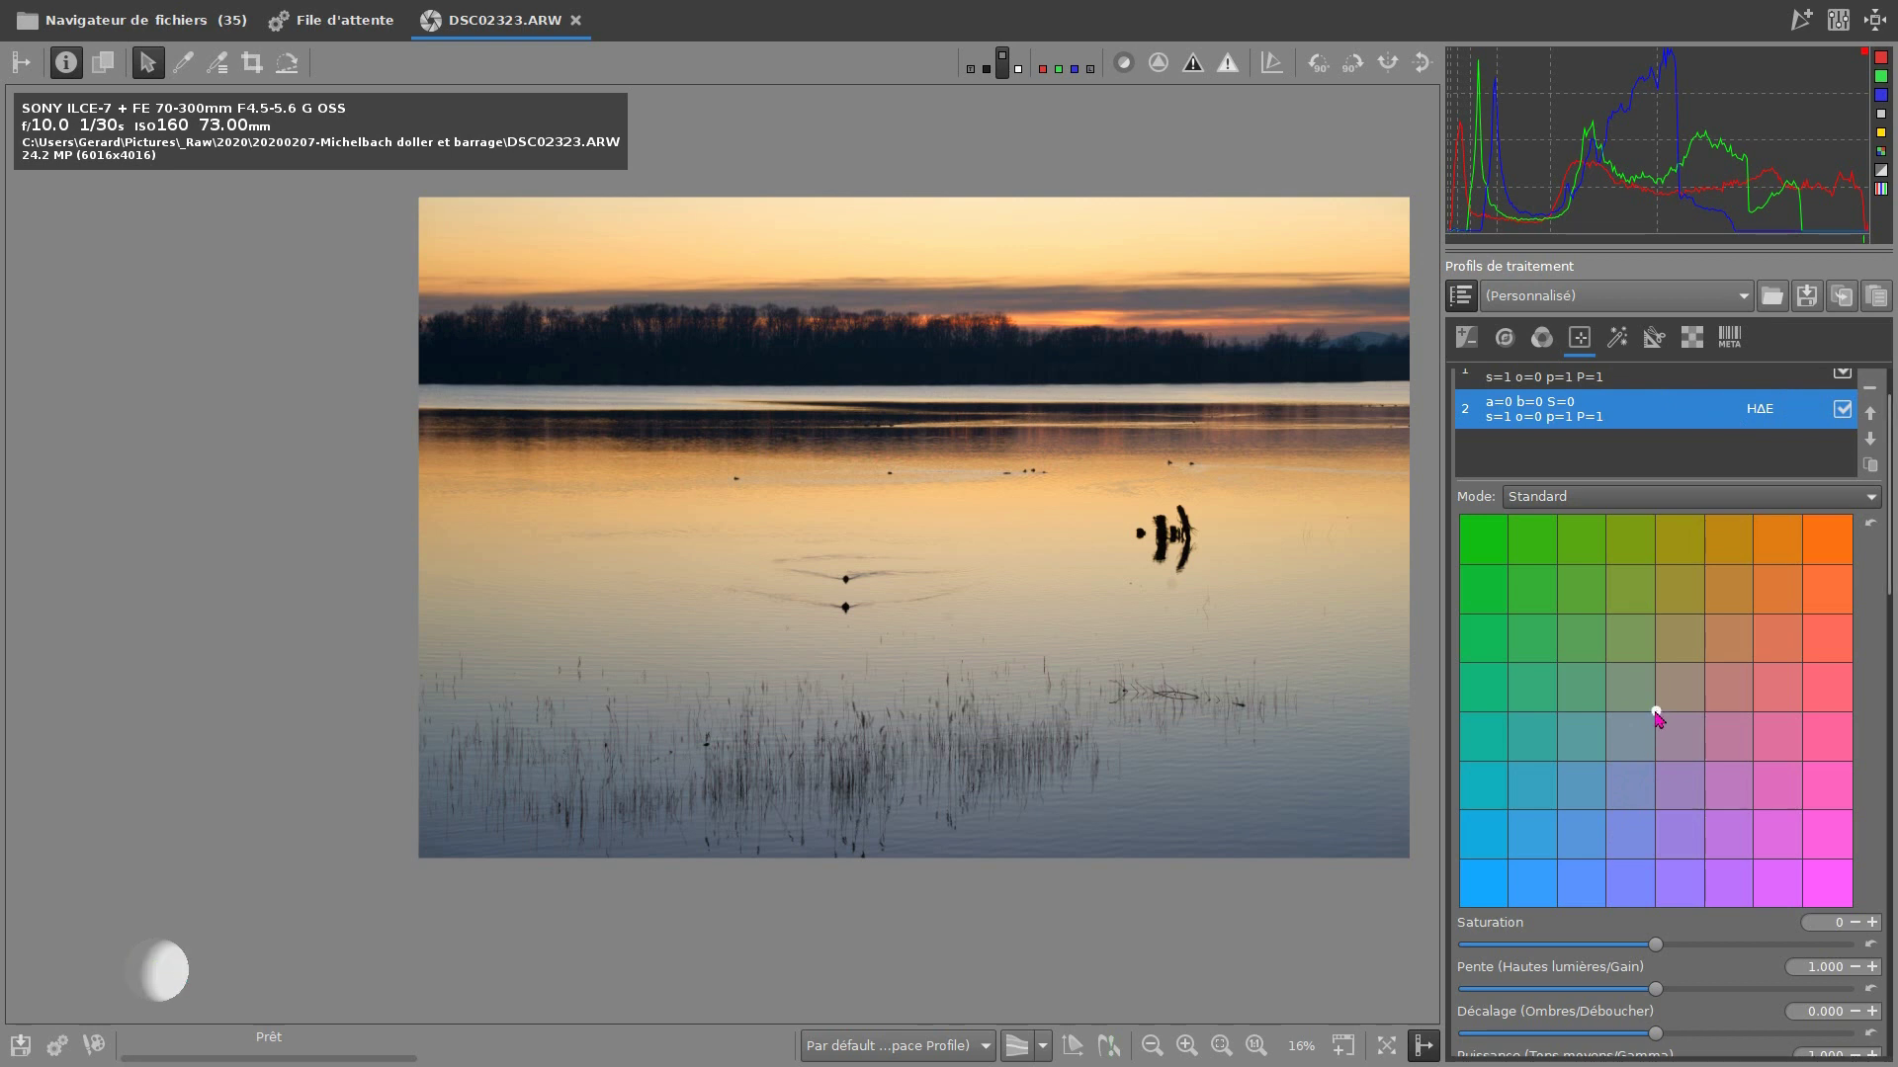
pyautogui.moveTo(1656, 711); pyautogui.dragTo(1689, 790)
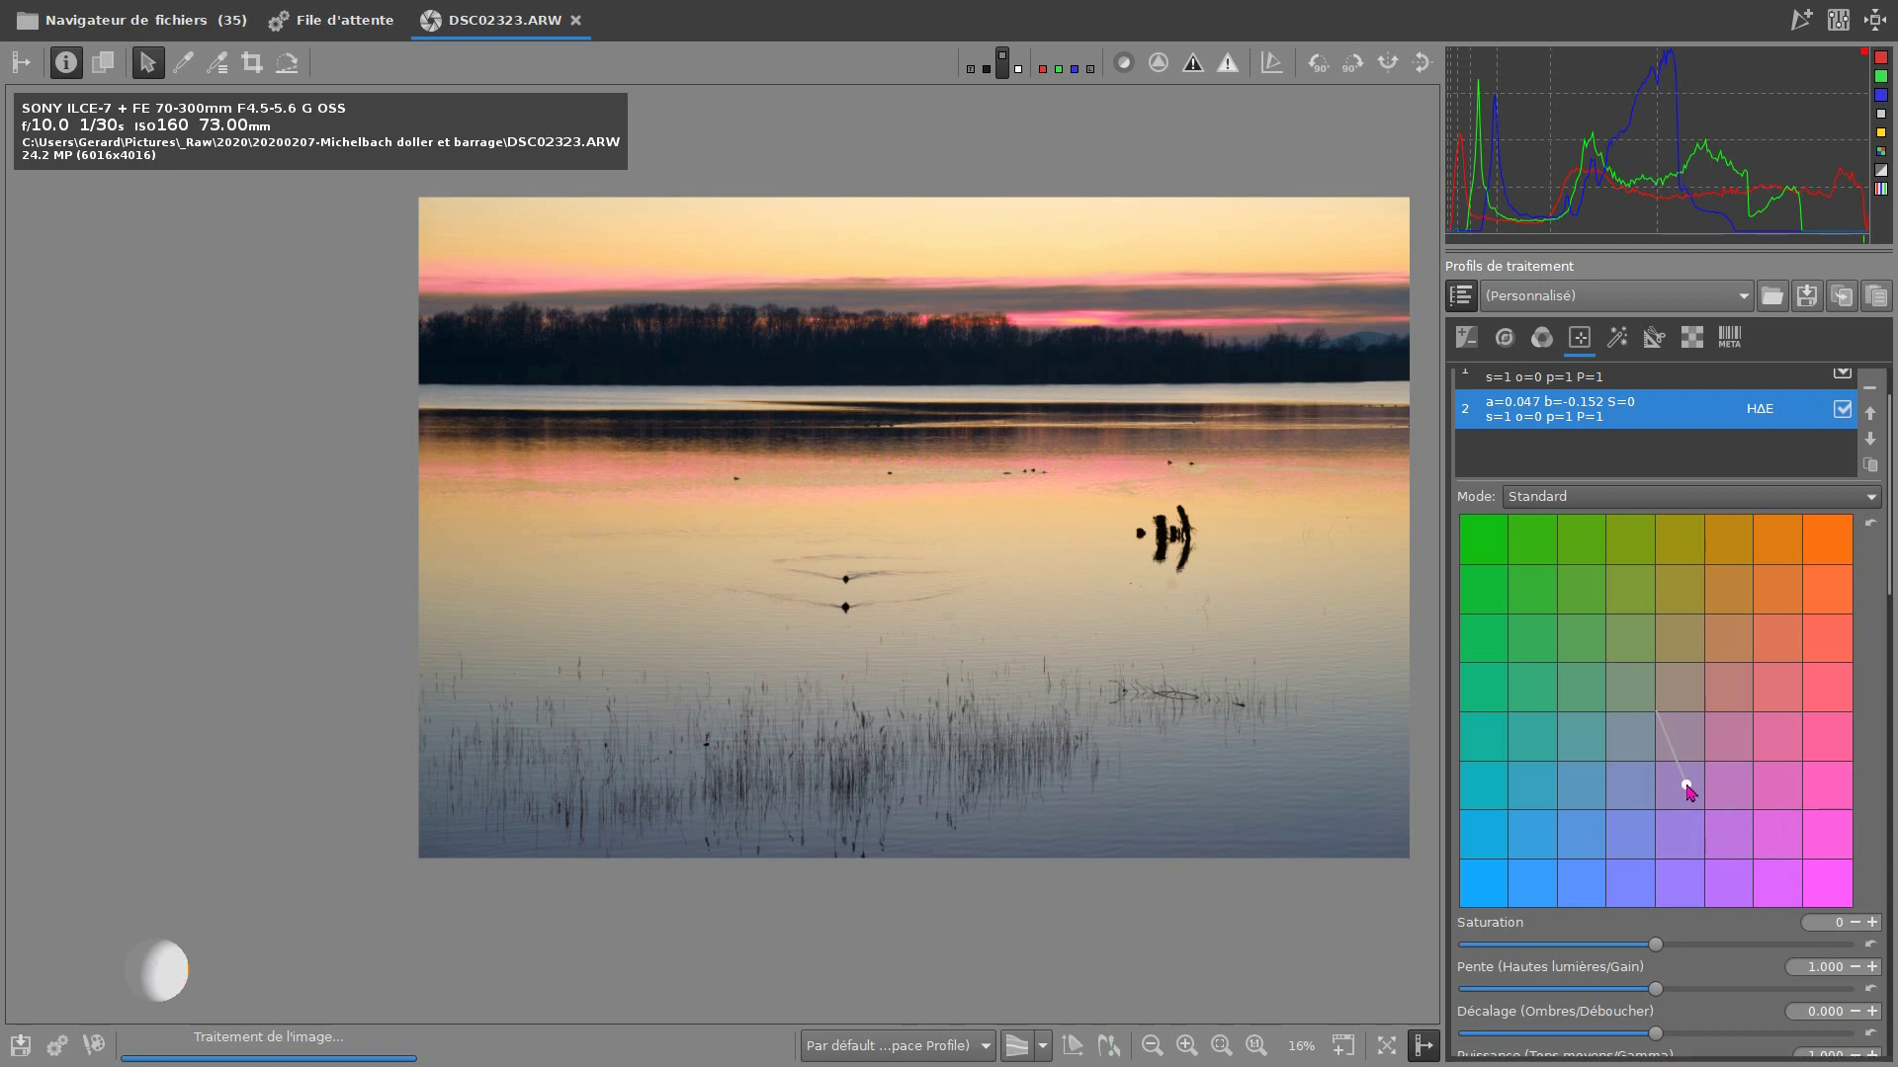
pyautogui.moveTo(1688, 788)
pyautogui.mouseDown()
pyautogui.moveTo(1723, 803)
pyautogui.moveTo(1695, 821)
pyautogui.mouseUp()
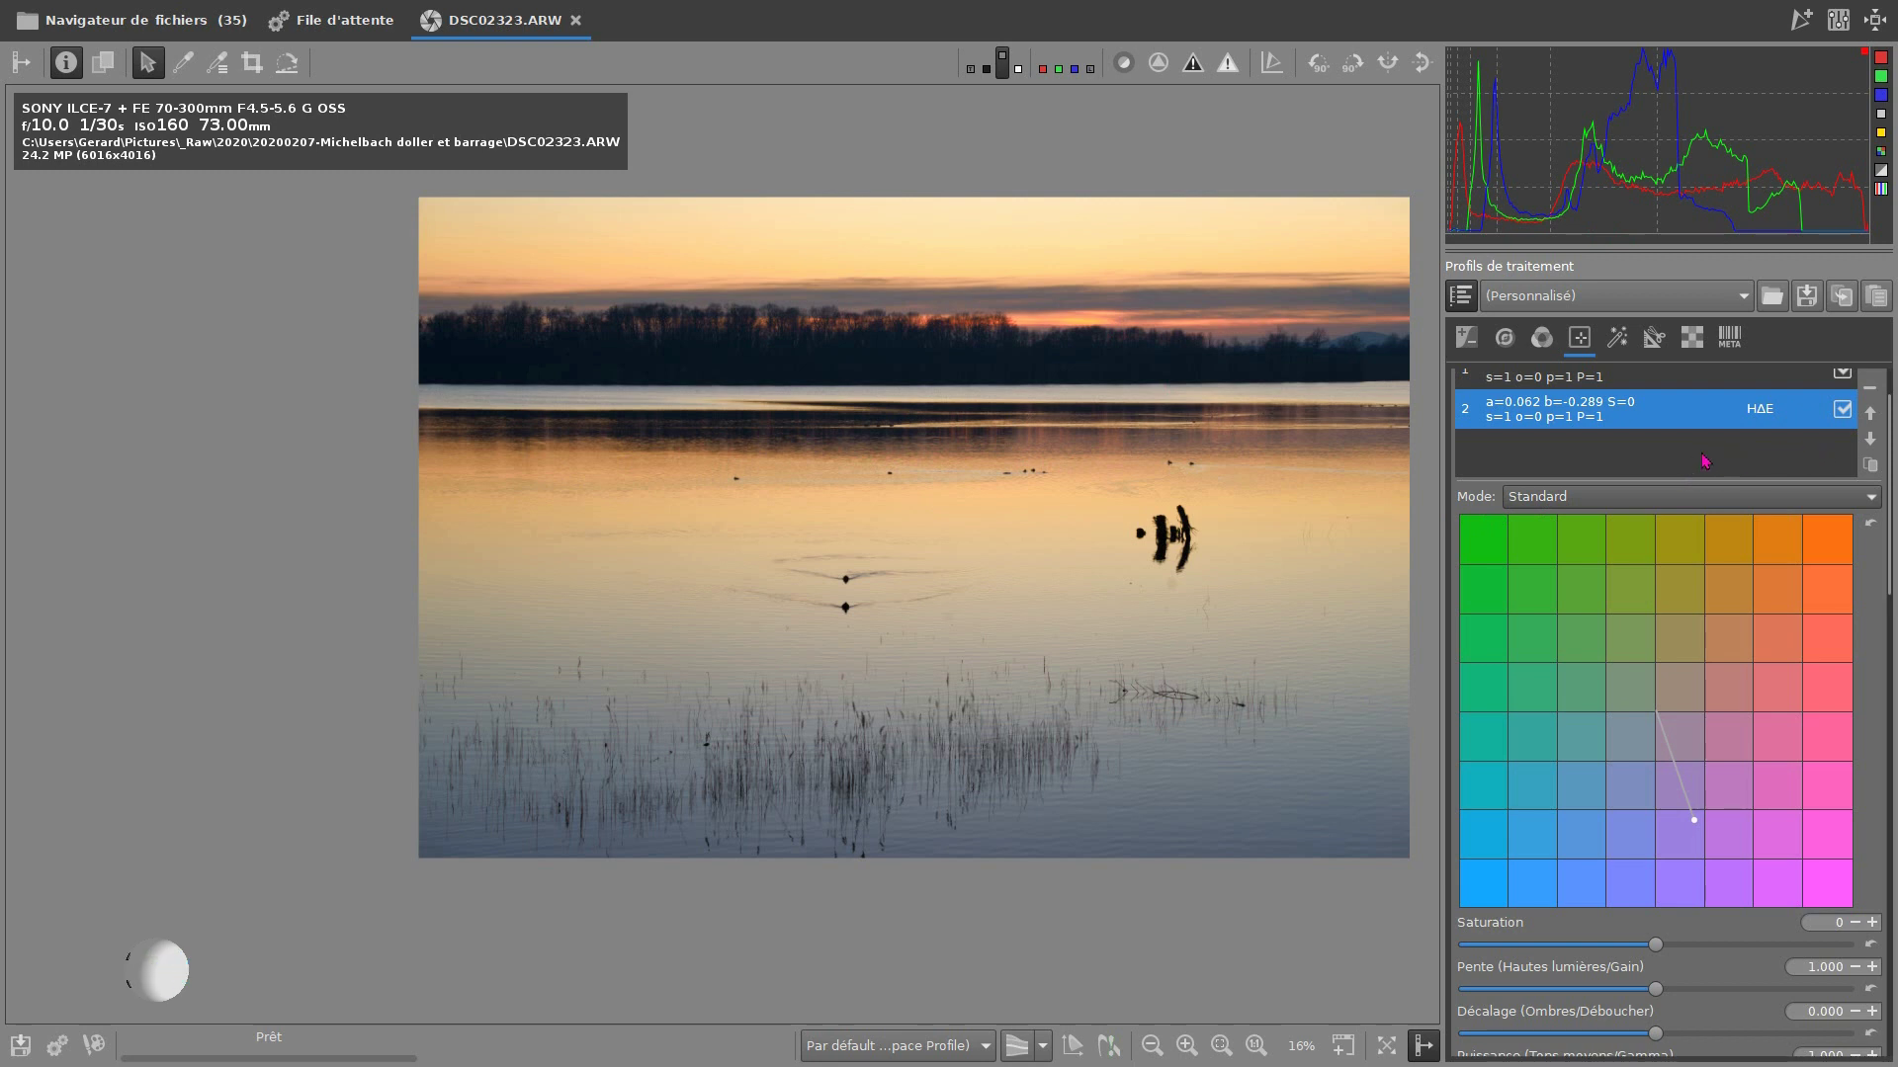
# Shift the first correction's colour towards warm orange, to a=0.14 and b=0.171
pyautogui.scroll(1, 1704, 461)
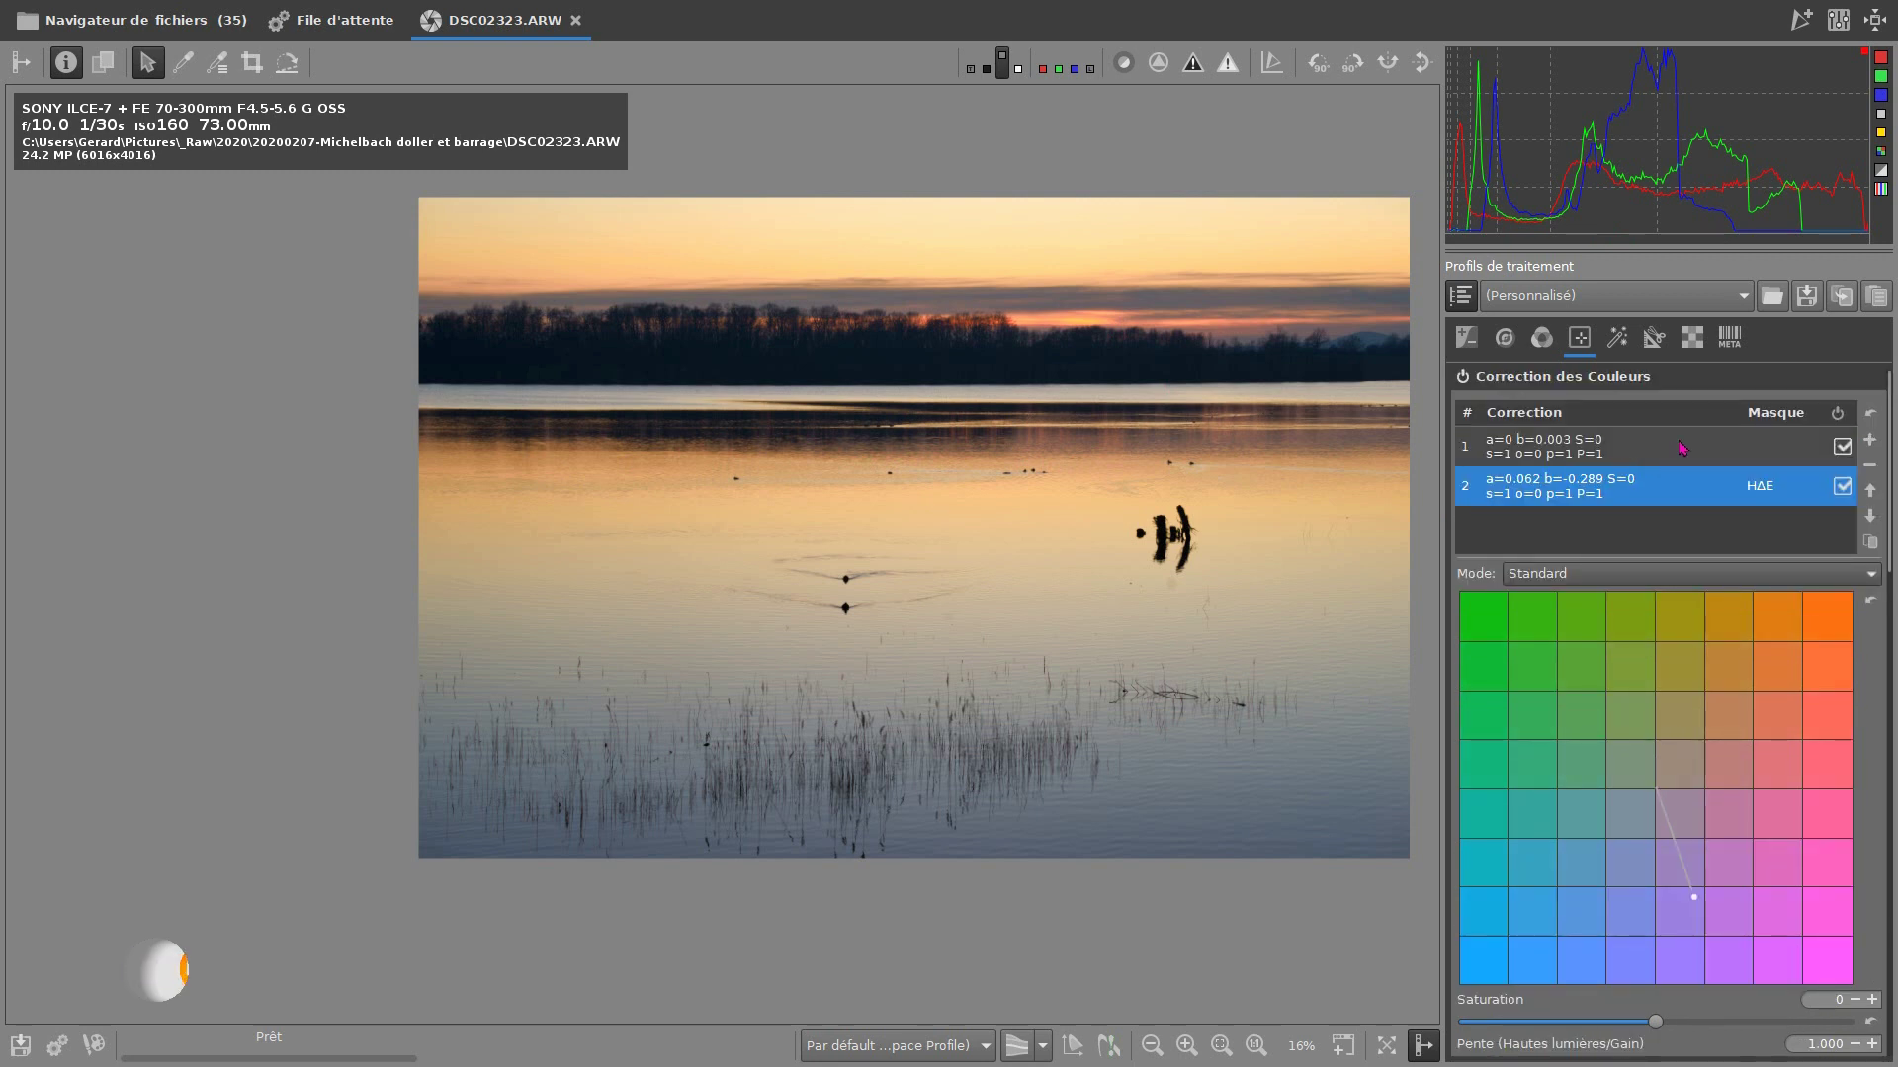
pyautogui.click(1683, 446)
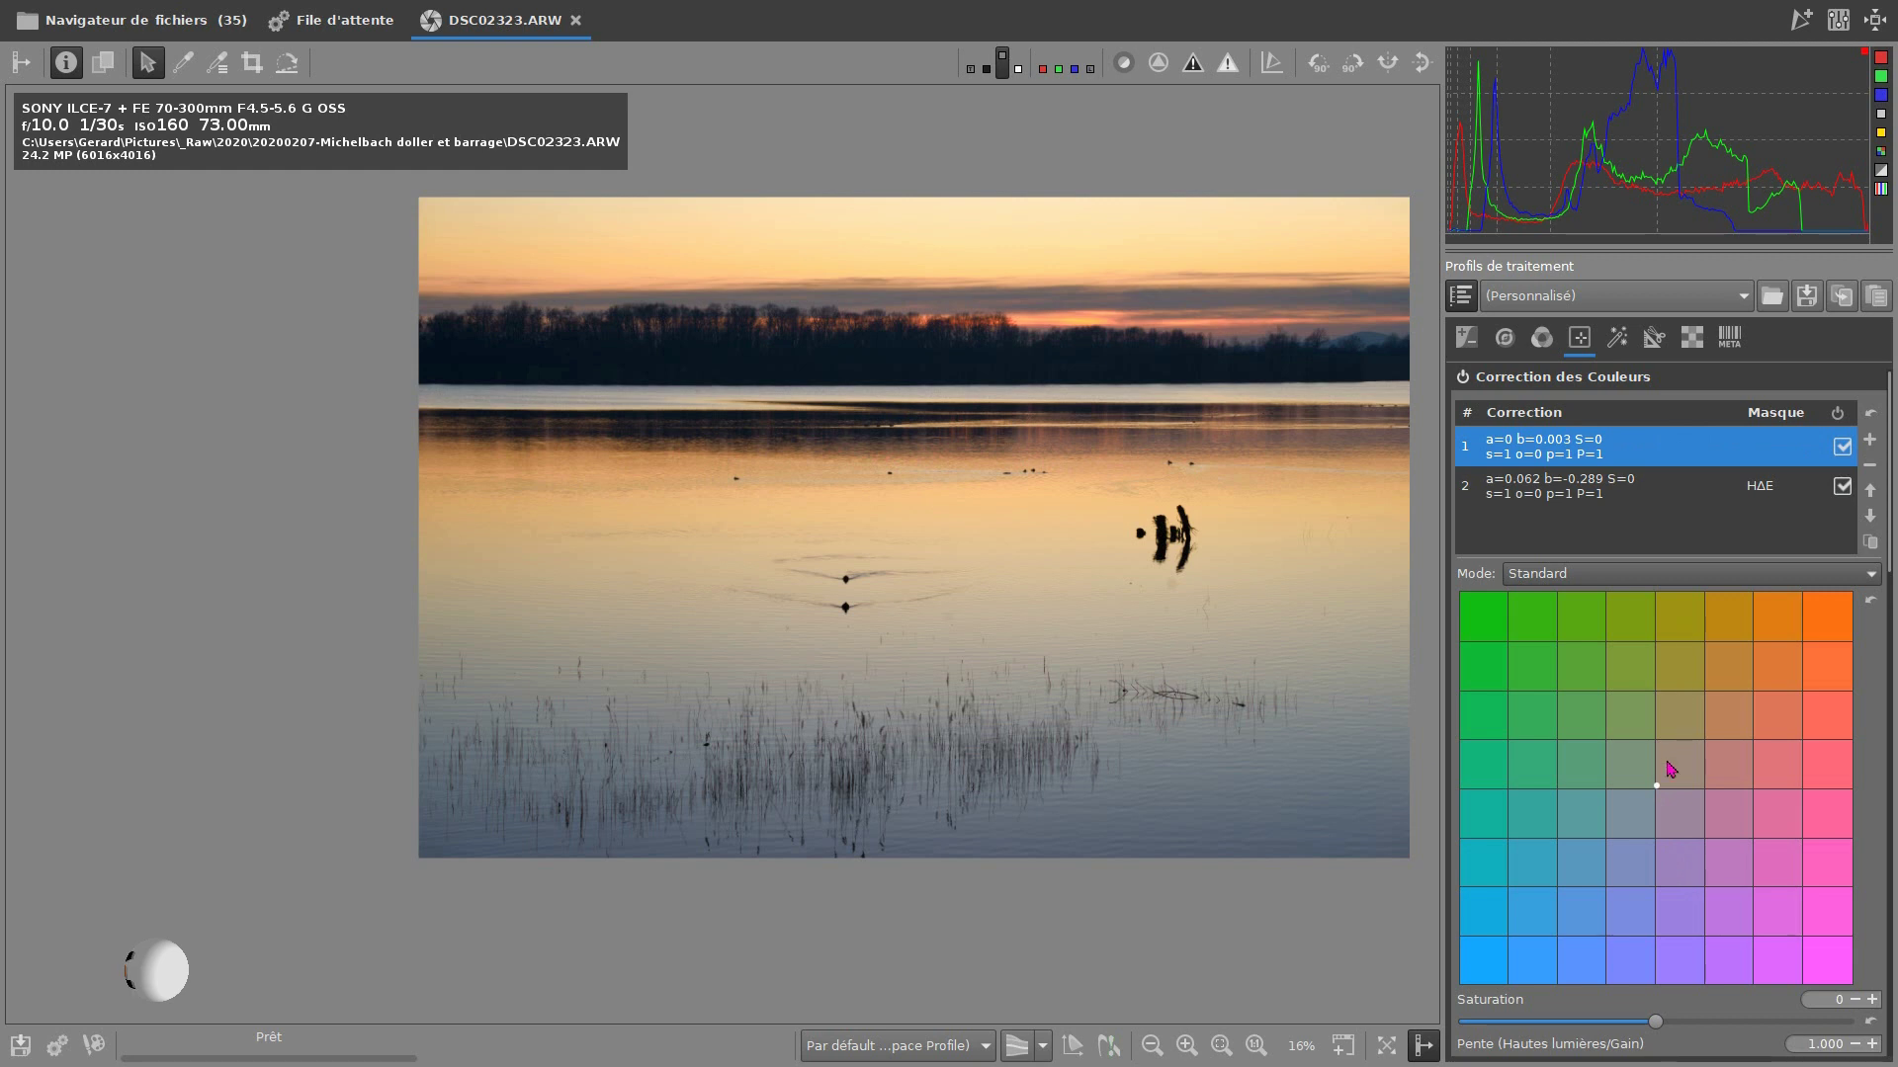
pyautogui.moveTo(1656, 786); pyautogui.dragTo(1724, 710)
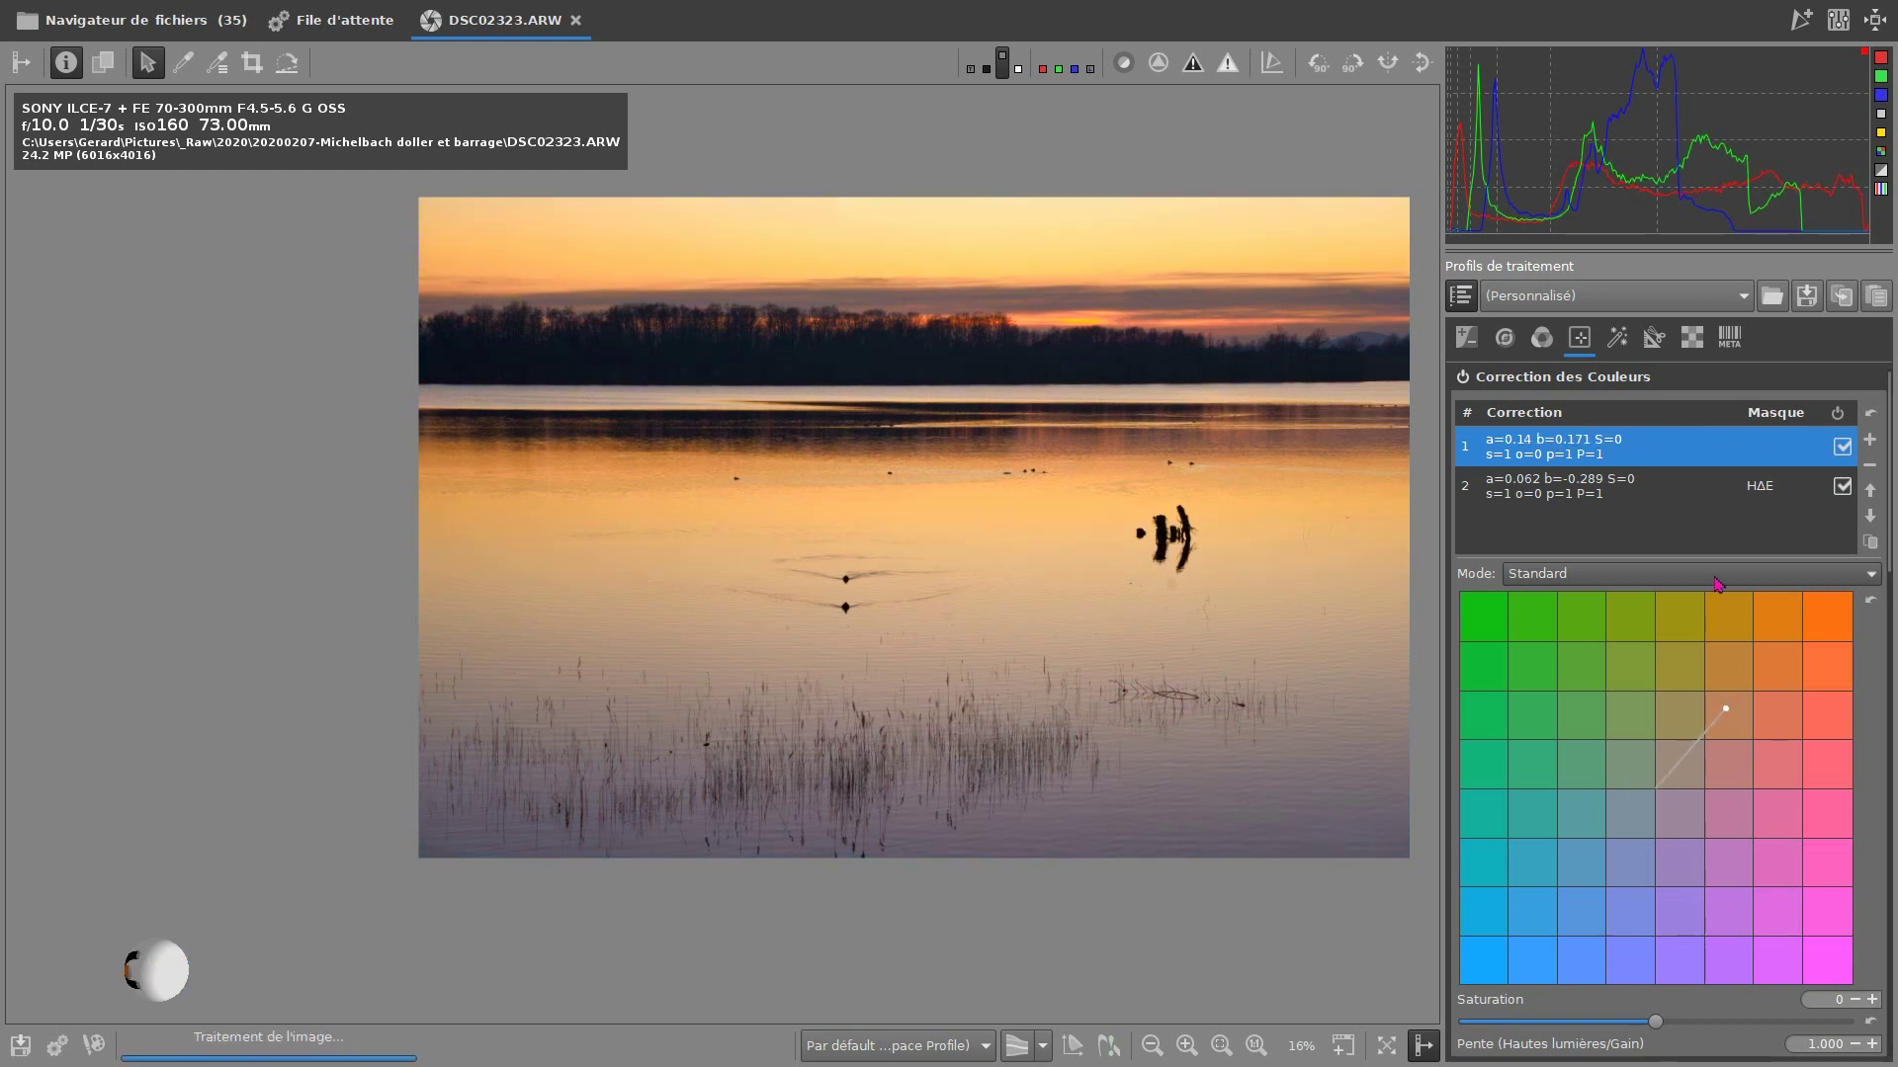
# Compare the image with the second correction off and on, and switch off the first correction
pyautogui.click(1841, 488)
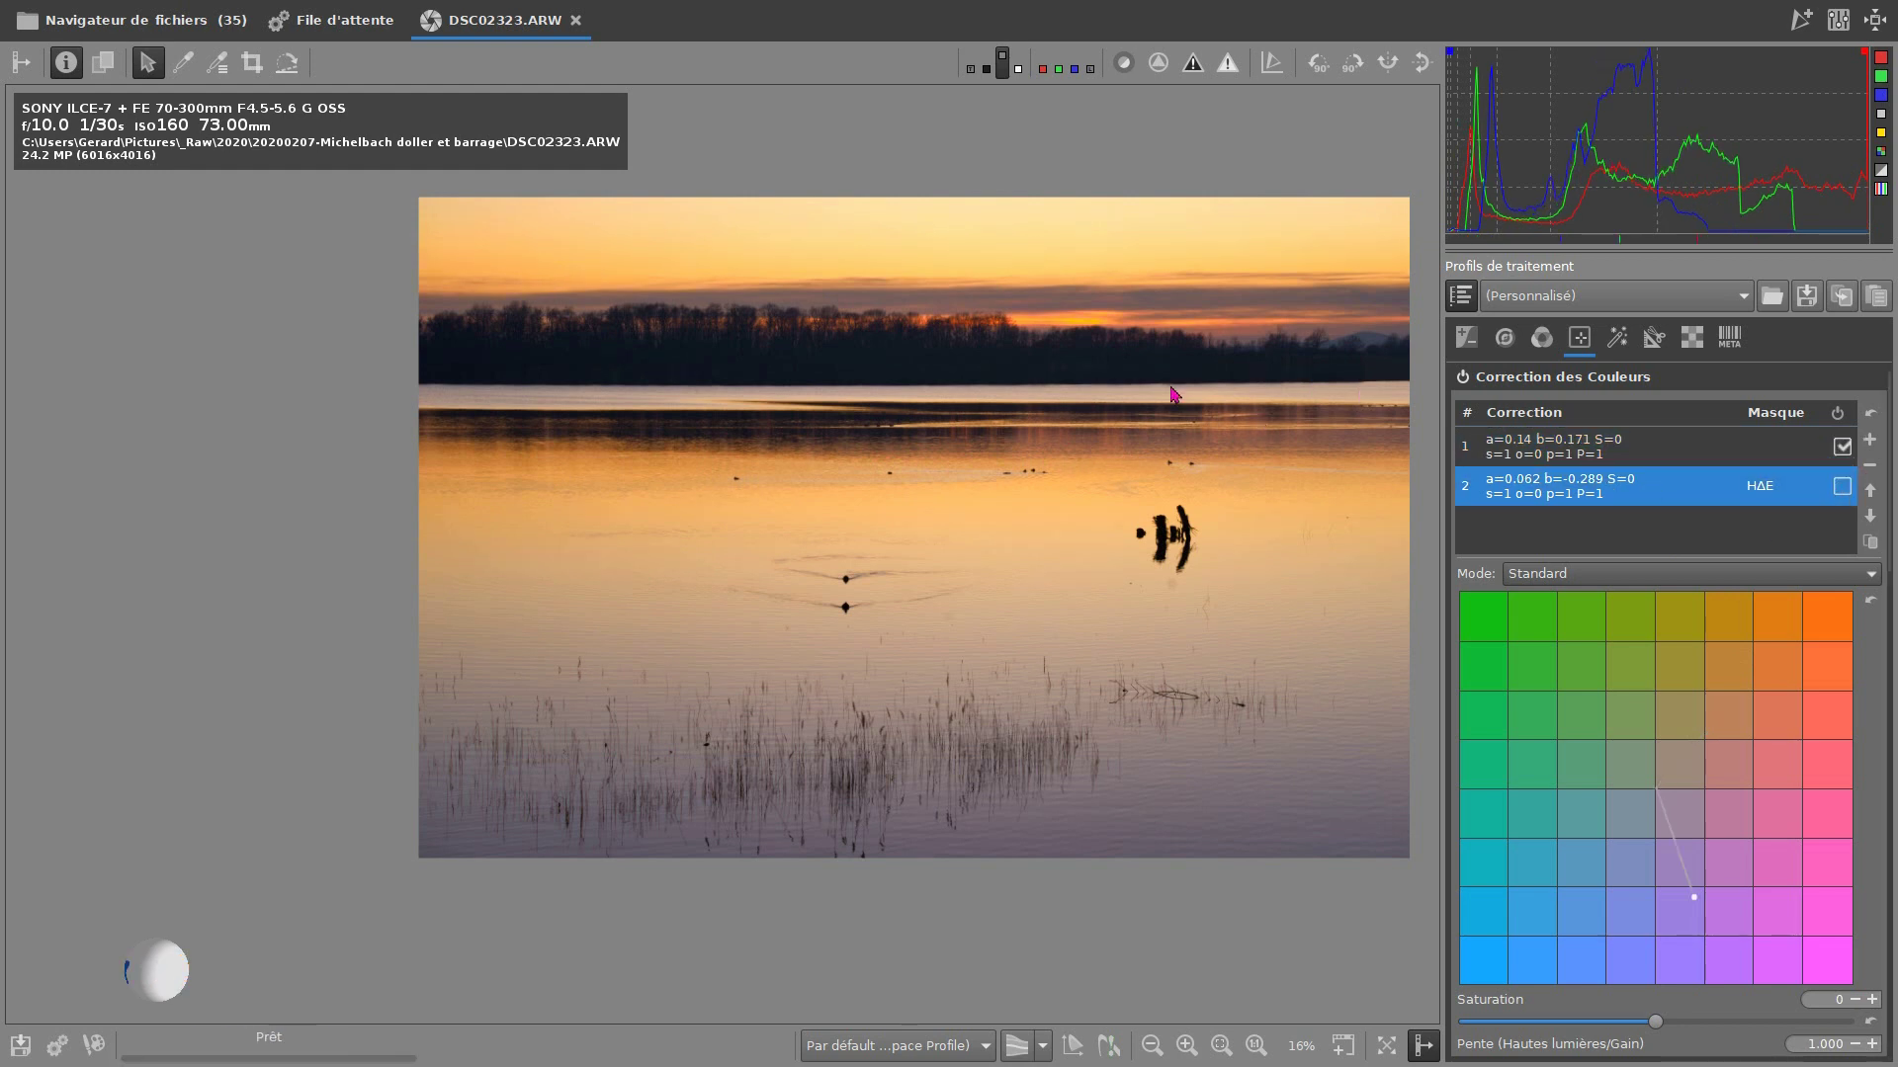
pyautogui.click(1841, 488)
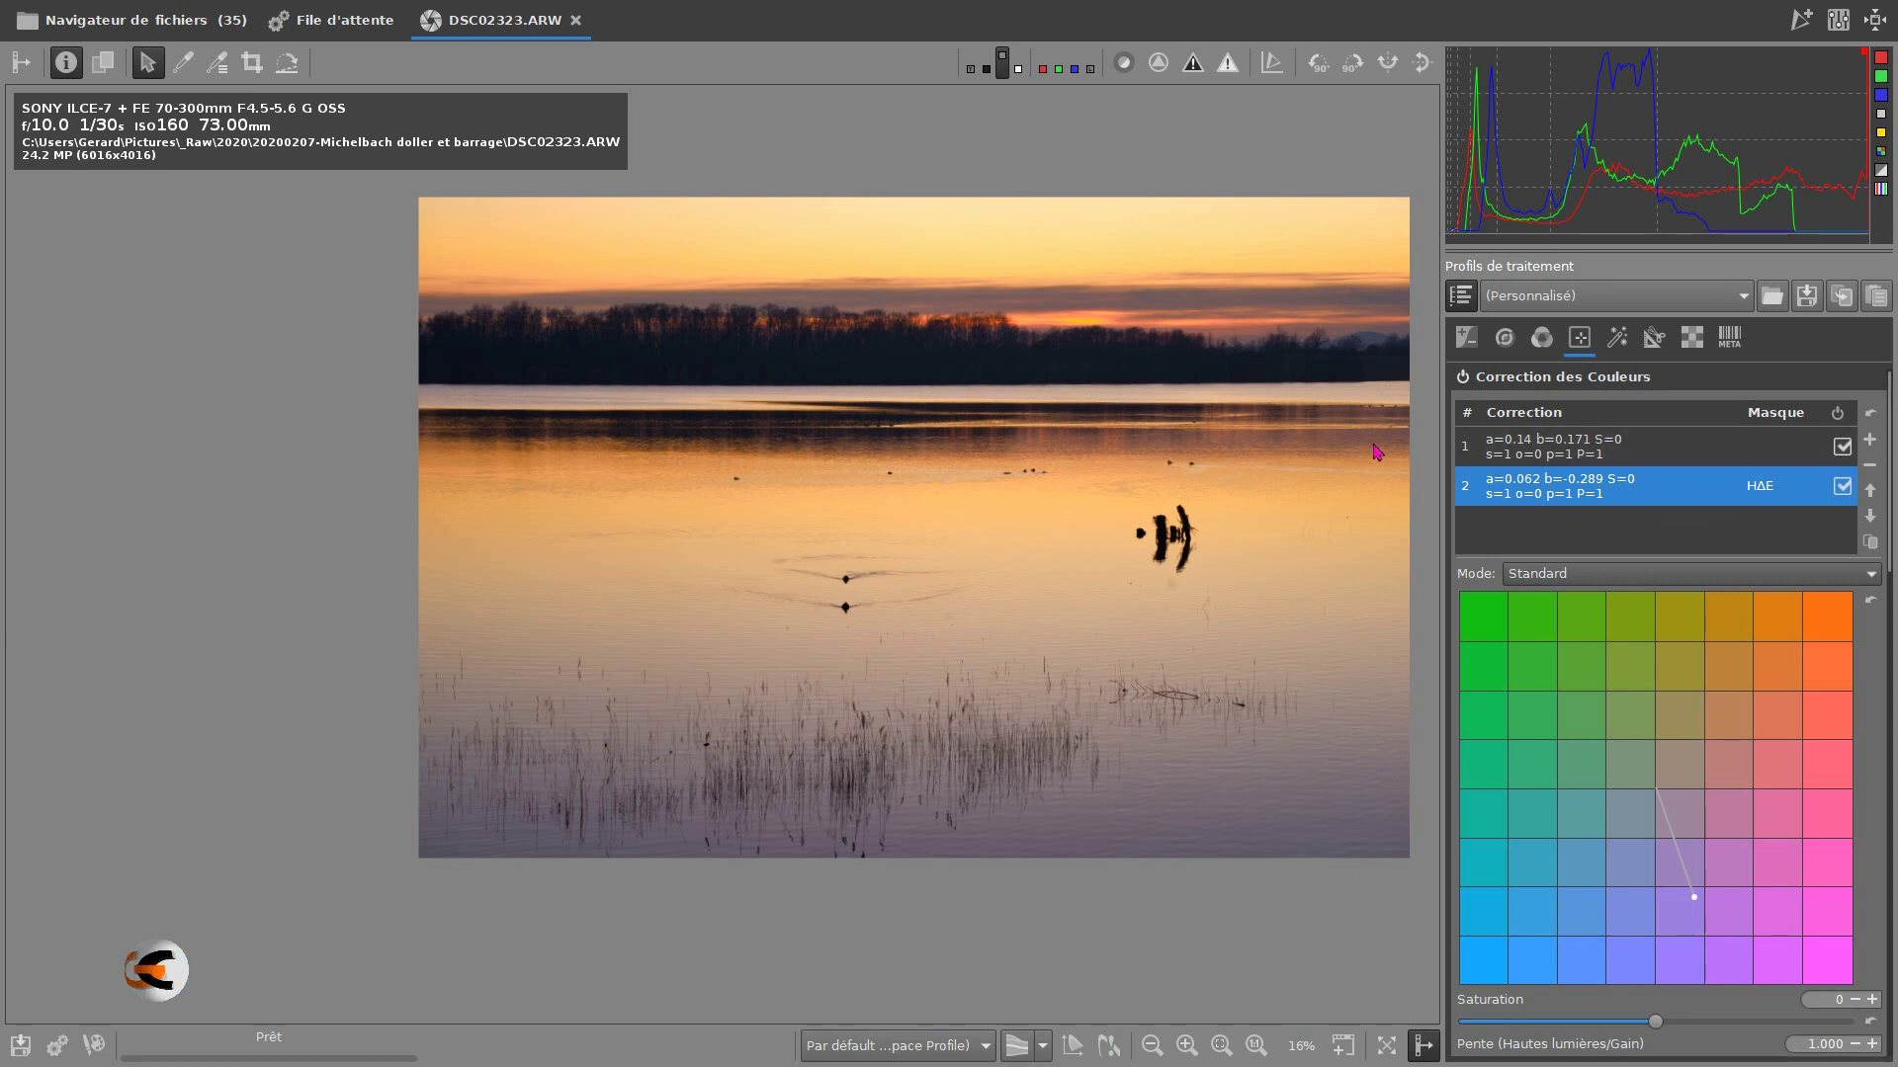
pyautogui.click(1842, 445)
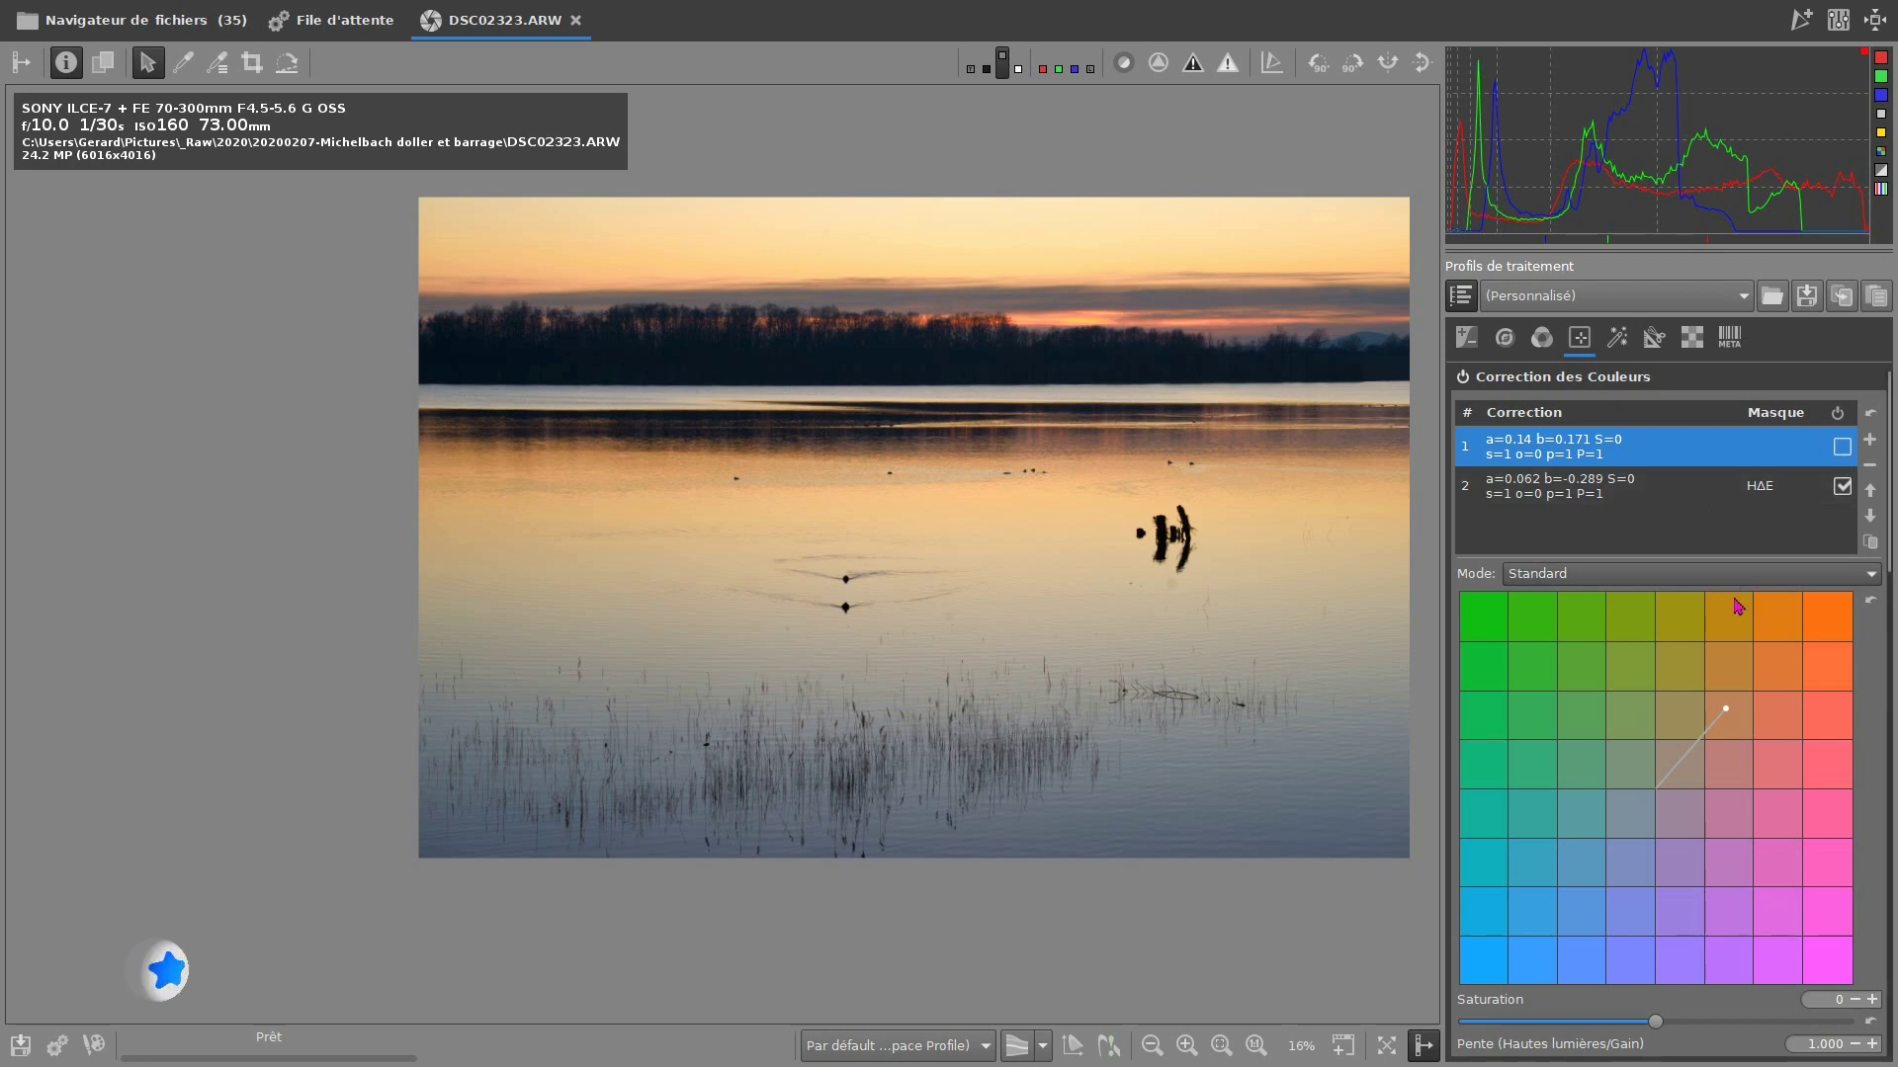
# Examine the mask options of the first colour correction, from the hue curve to the ΔE mask and zone mask settings
pyautogui.scroll(-3, 1741, 613)
pyautogui.scroll(-10, 1741, 625)
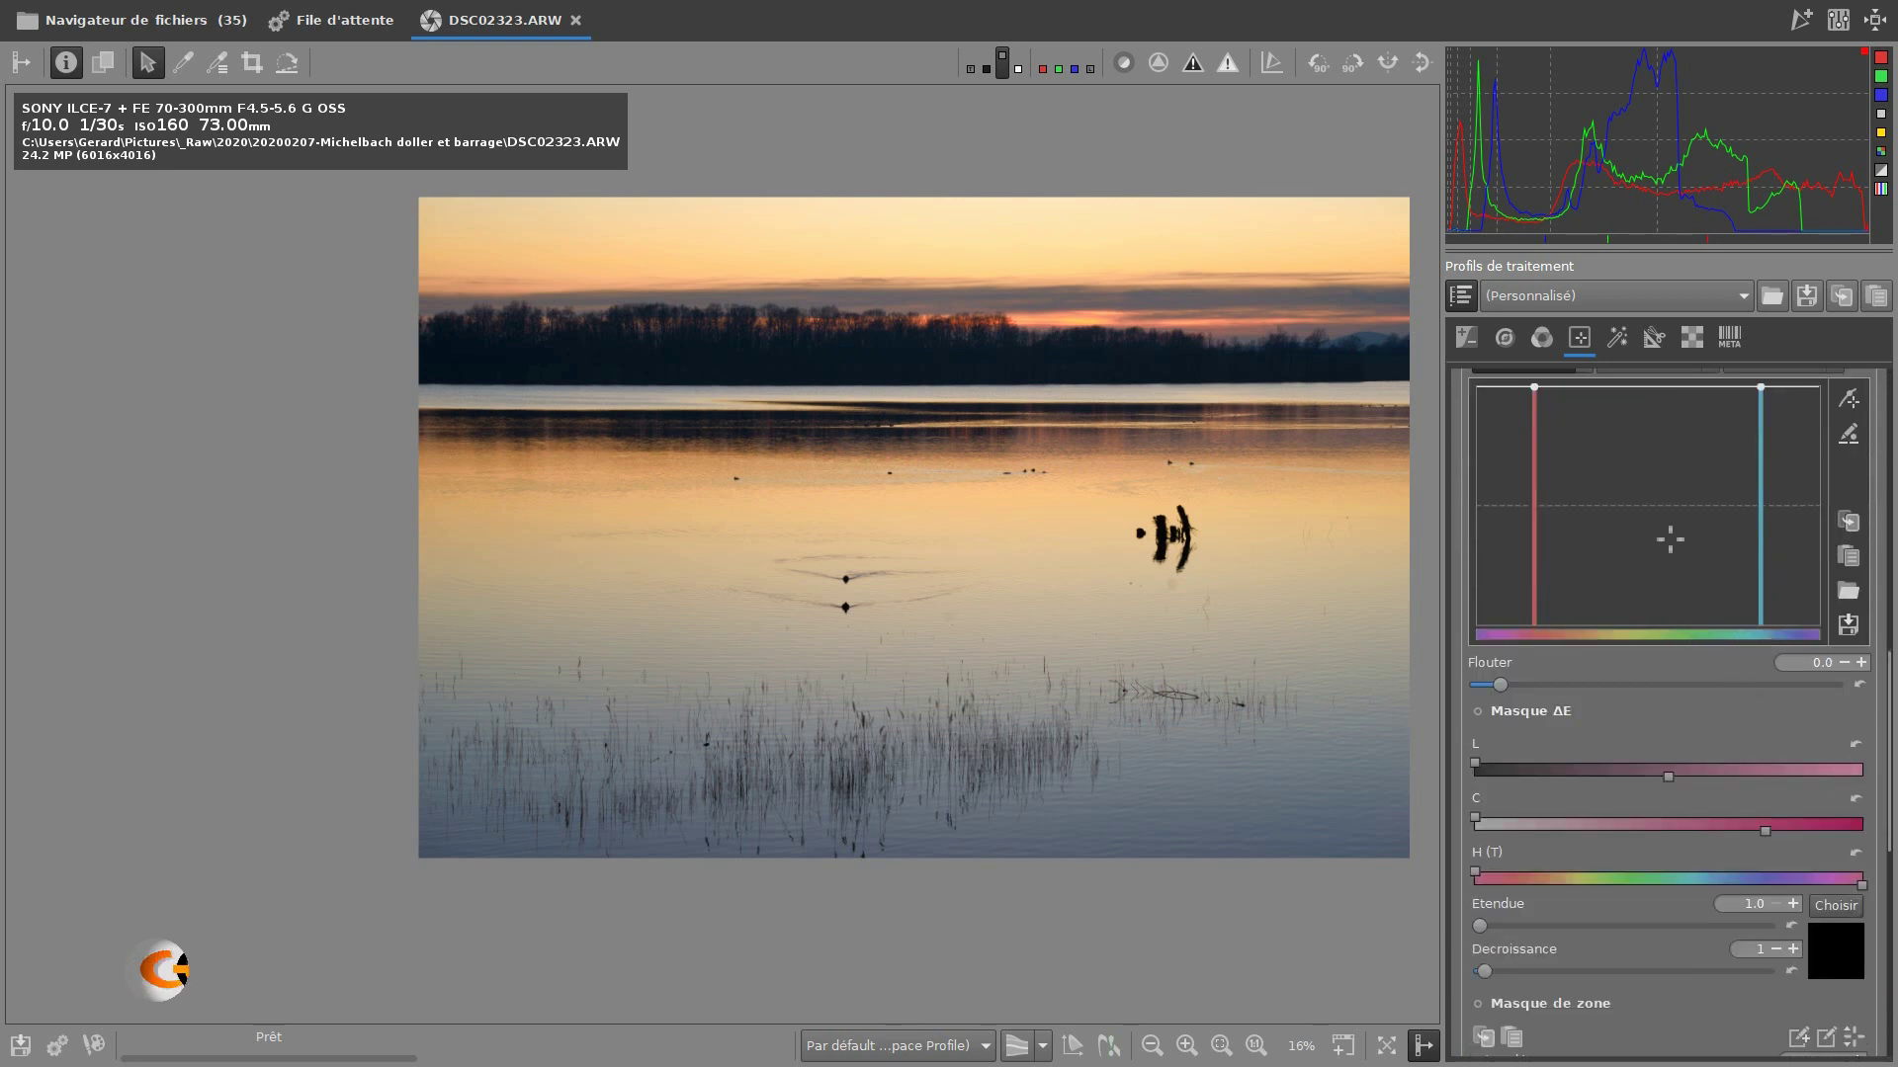
pyautogui.scroll(-5, 1673, 554)
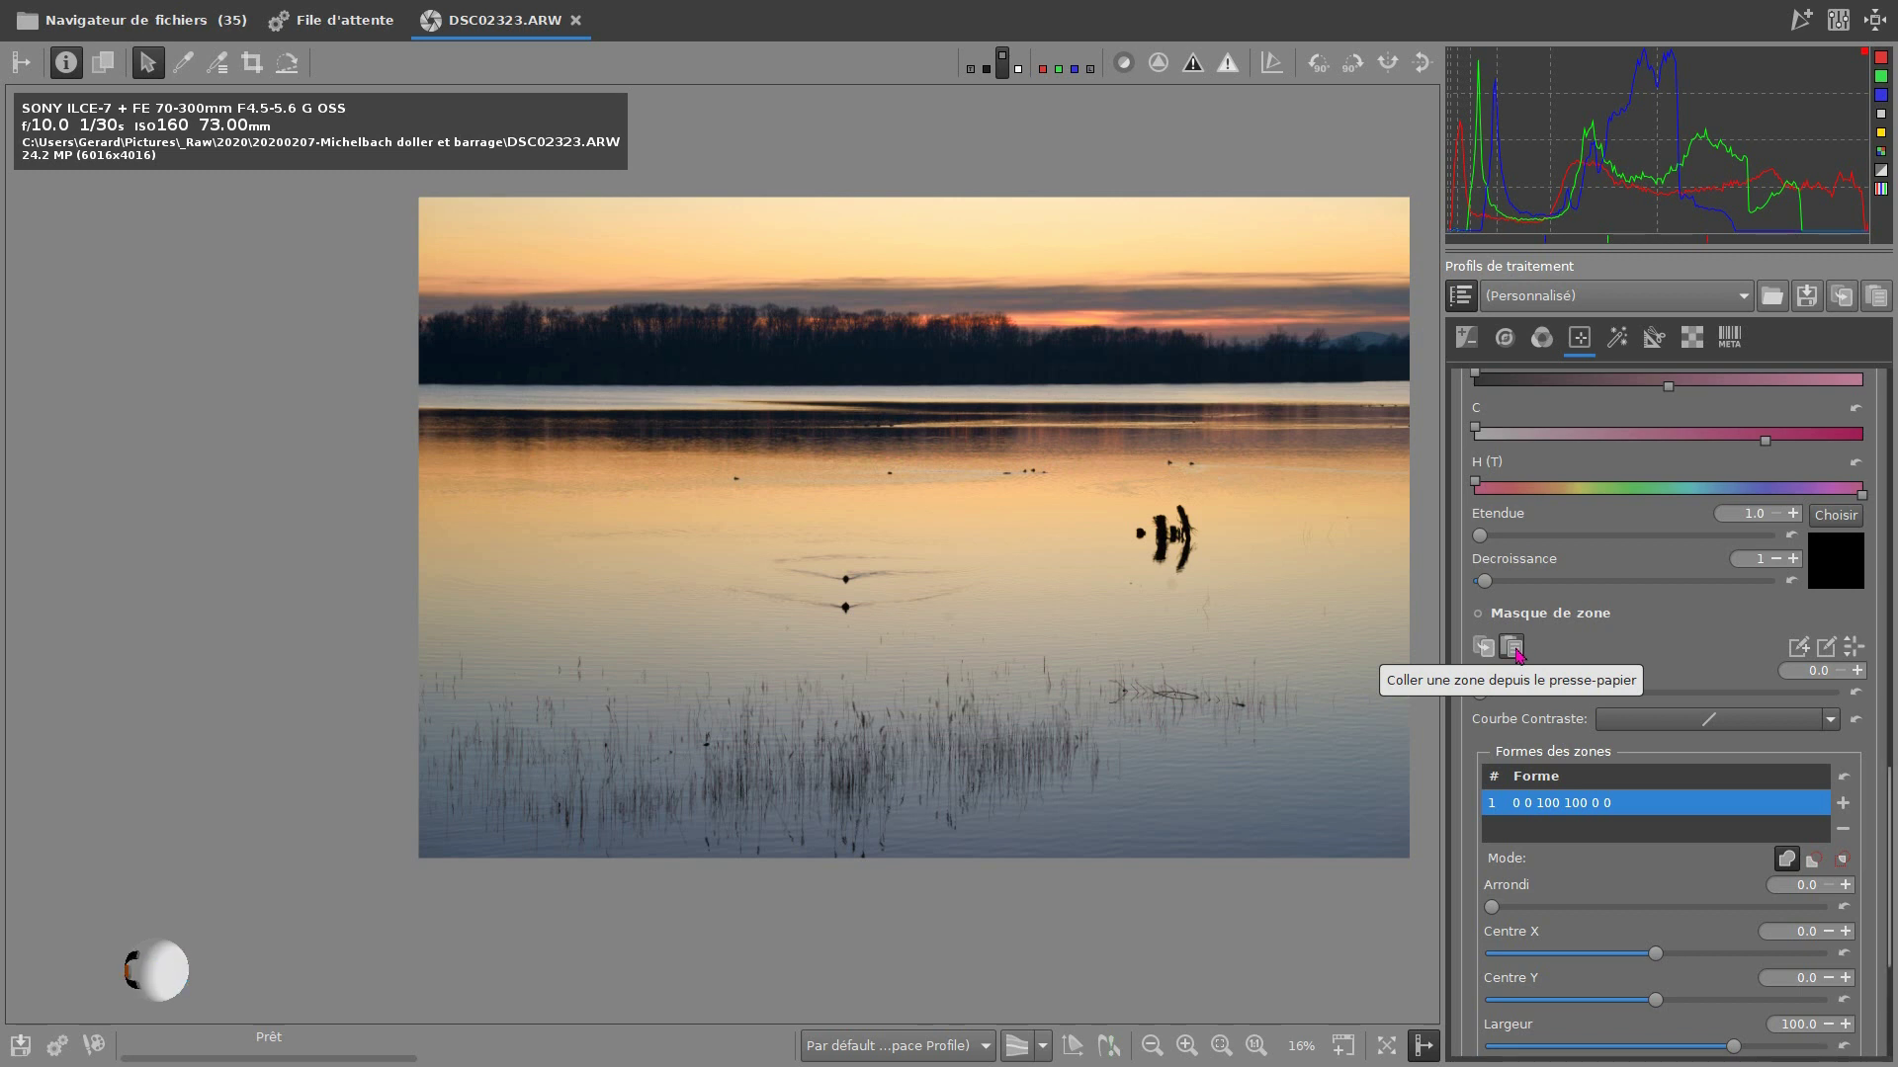
pyautogui.scroll(7, 1562, 649)
pyautogui.scroll(10, 1609, 647)
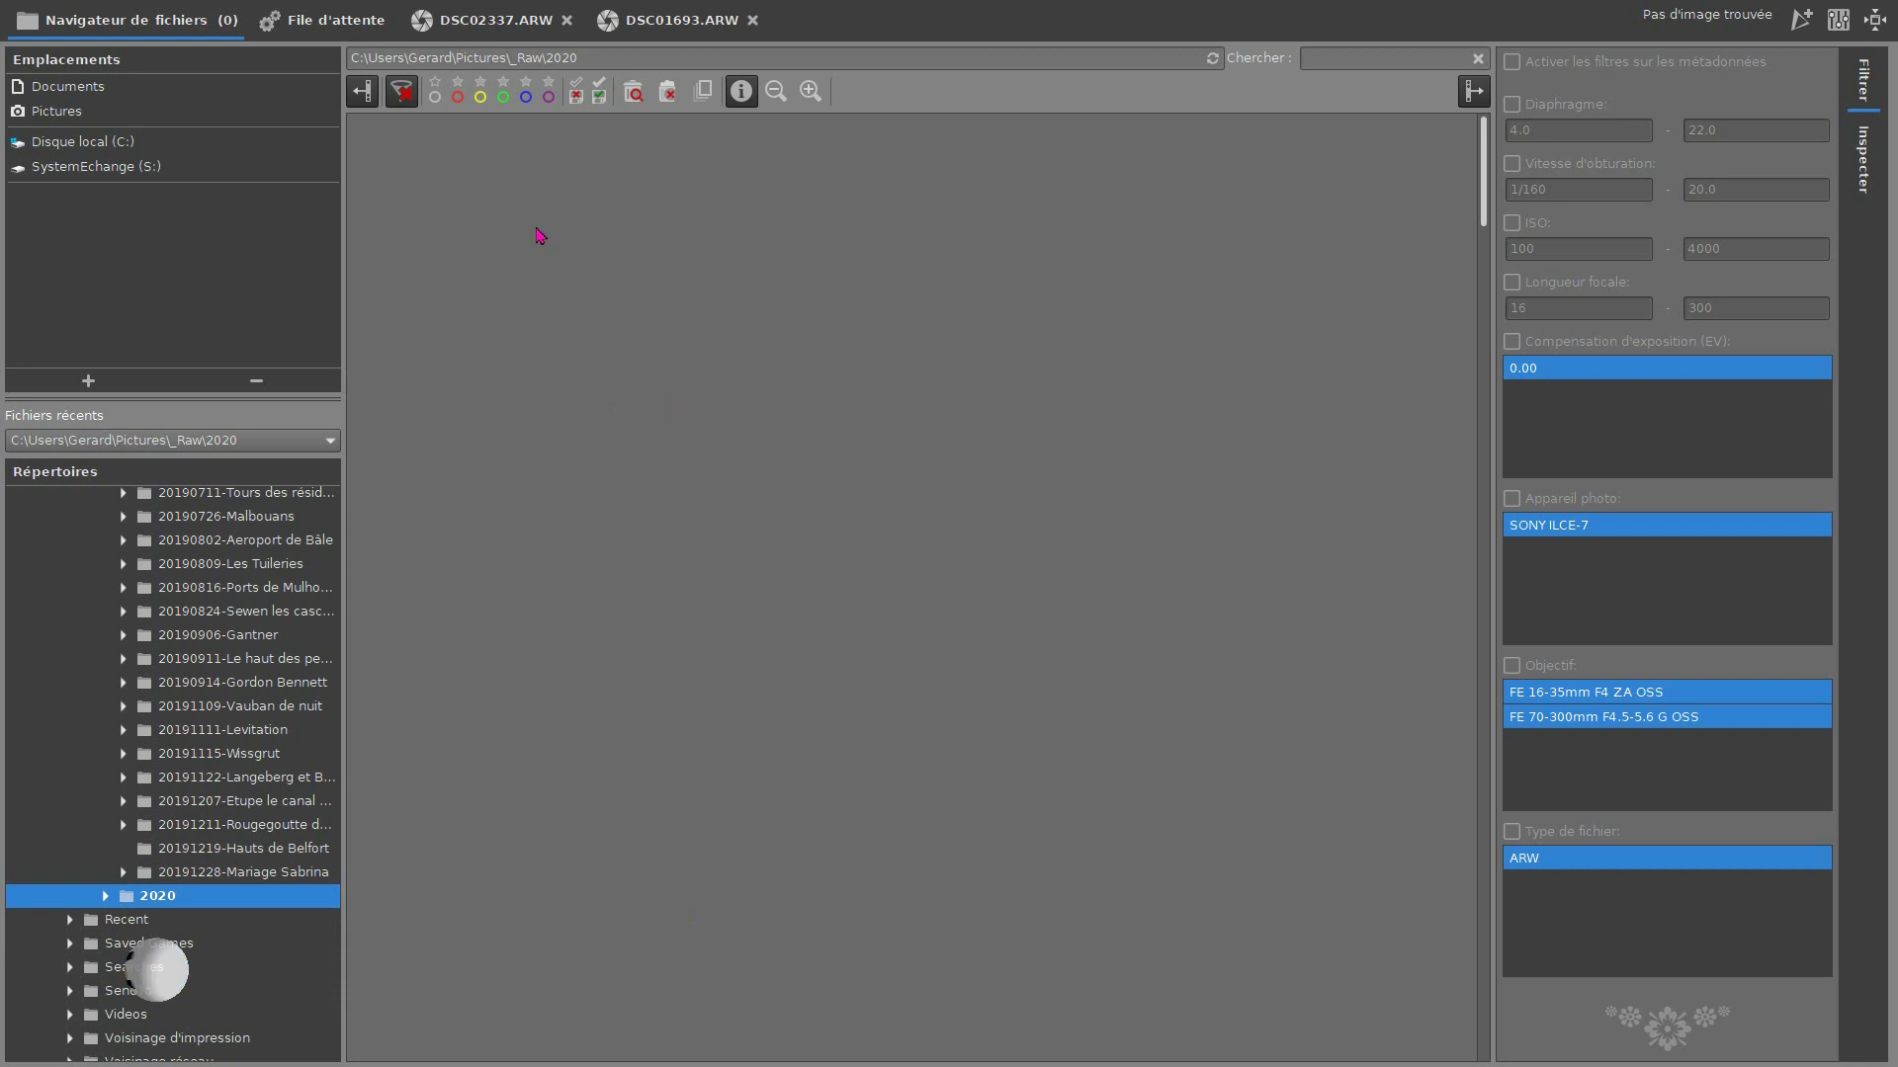
# View the photo DSC02337.ARW, and open the folder 20190911-Le haut des perches in the file browser
pyautogui.click(493, 19)
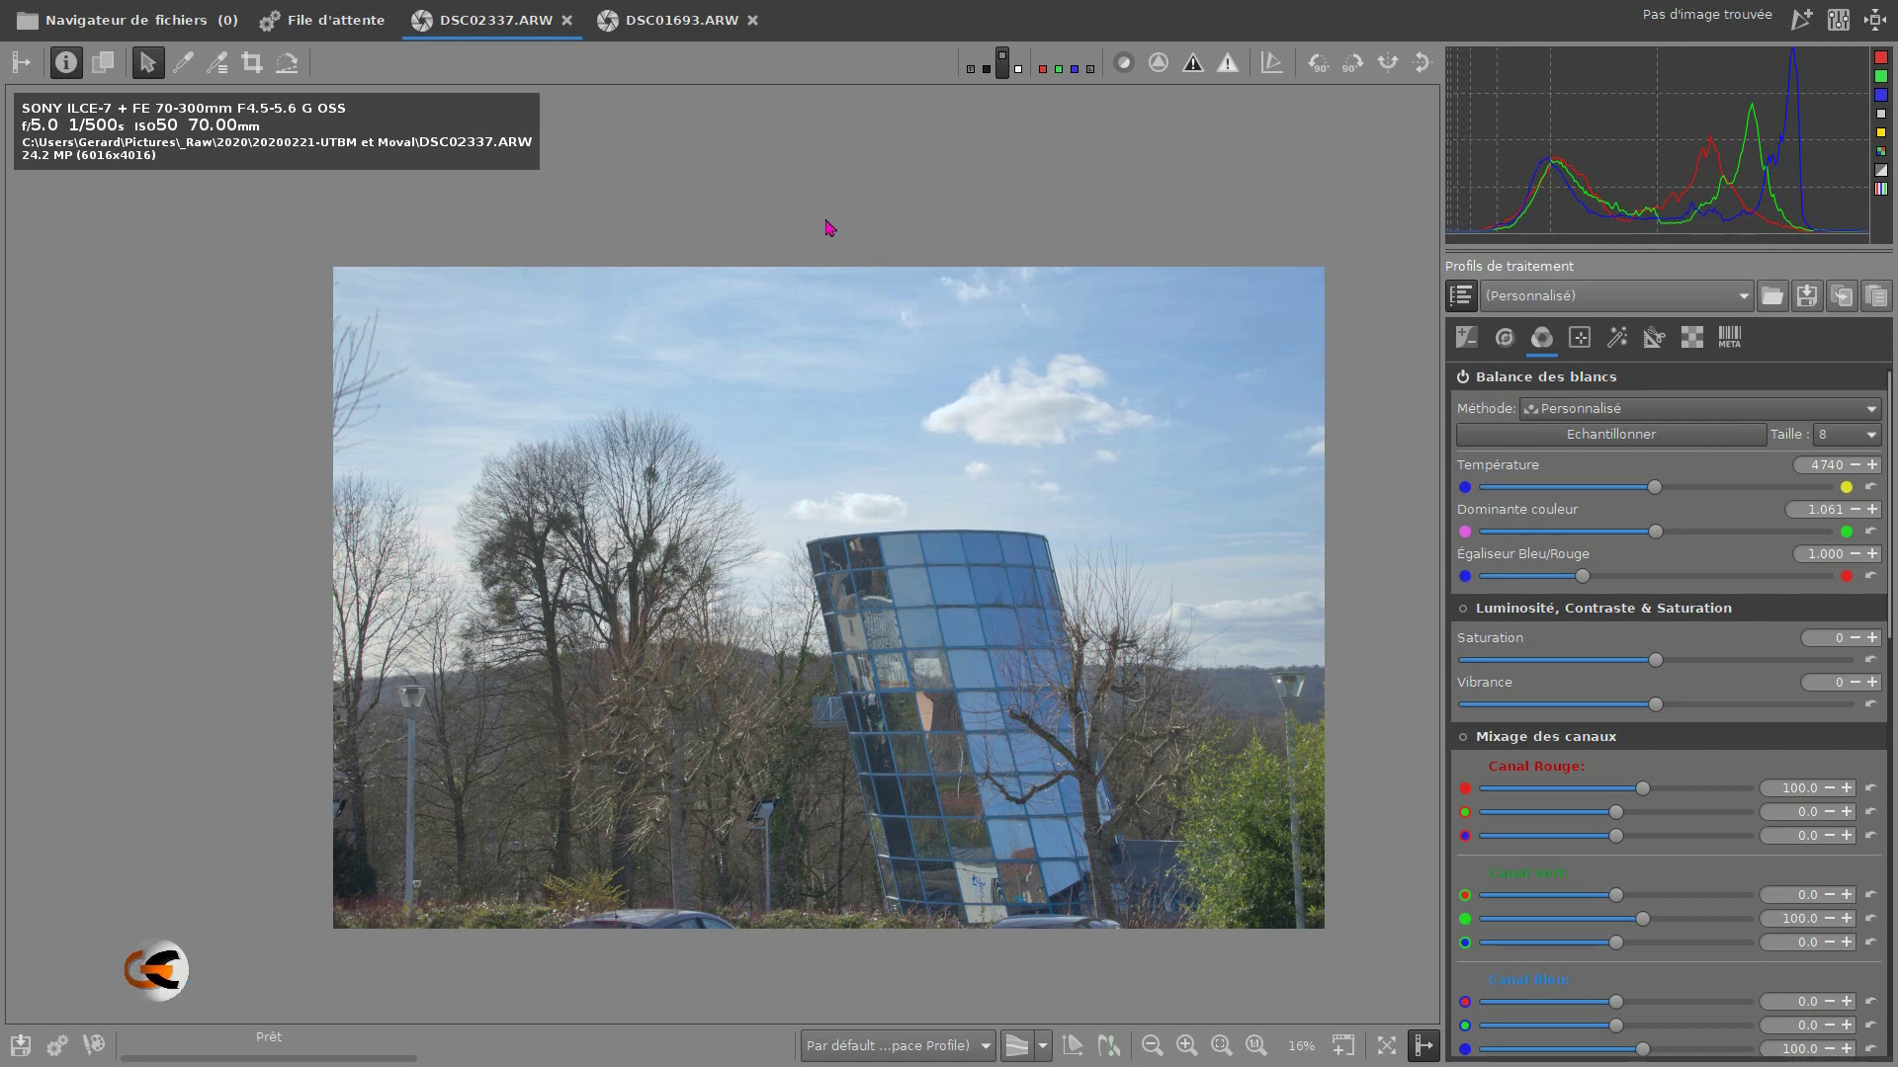
pyautogui.click(139, 27)
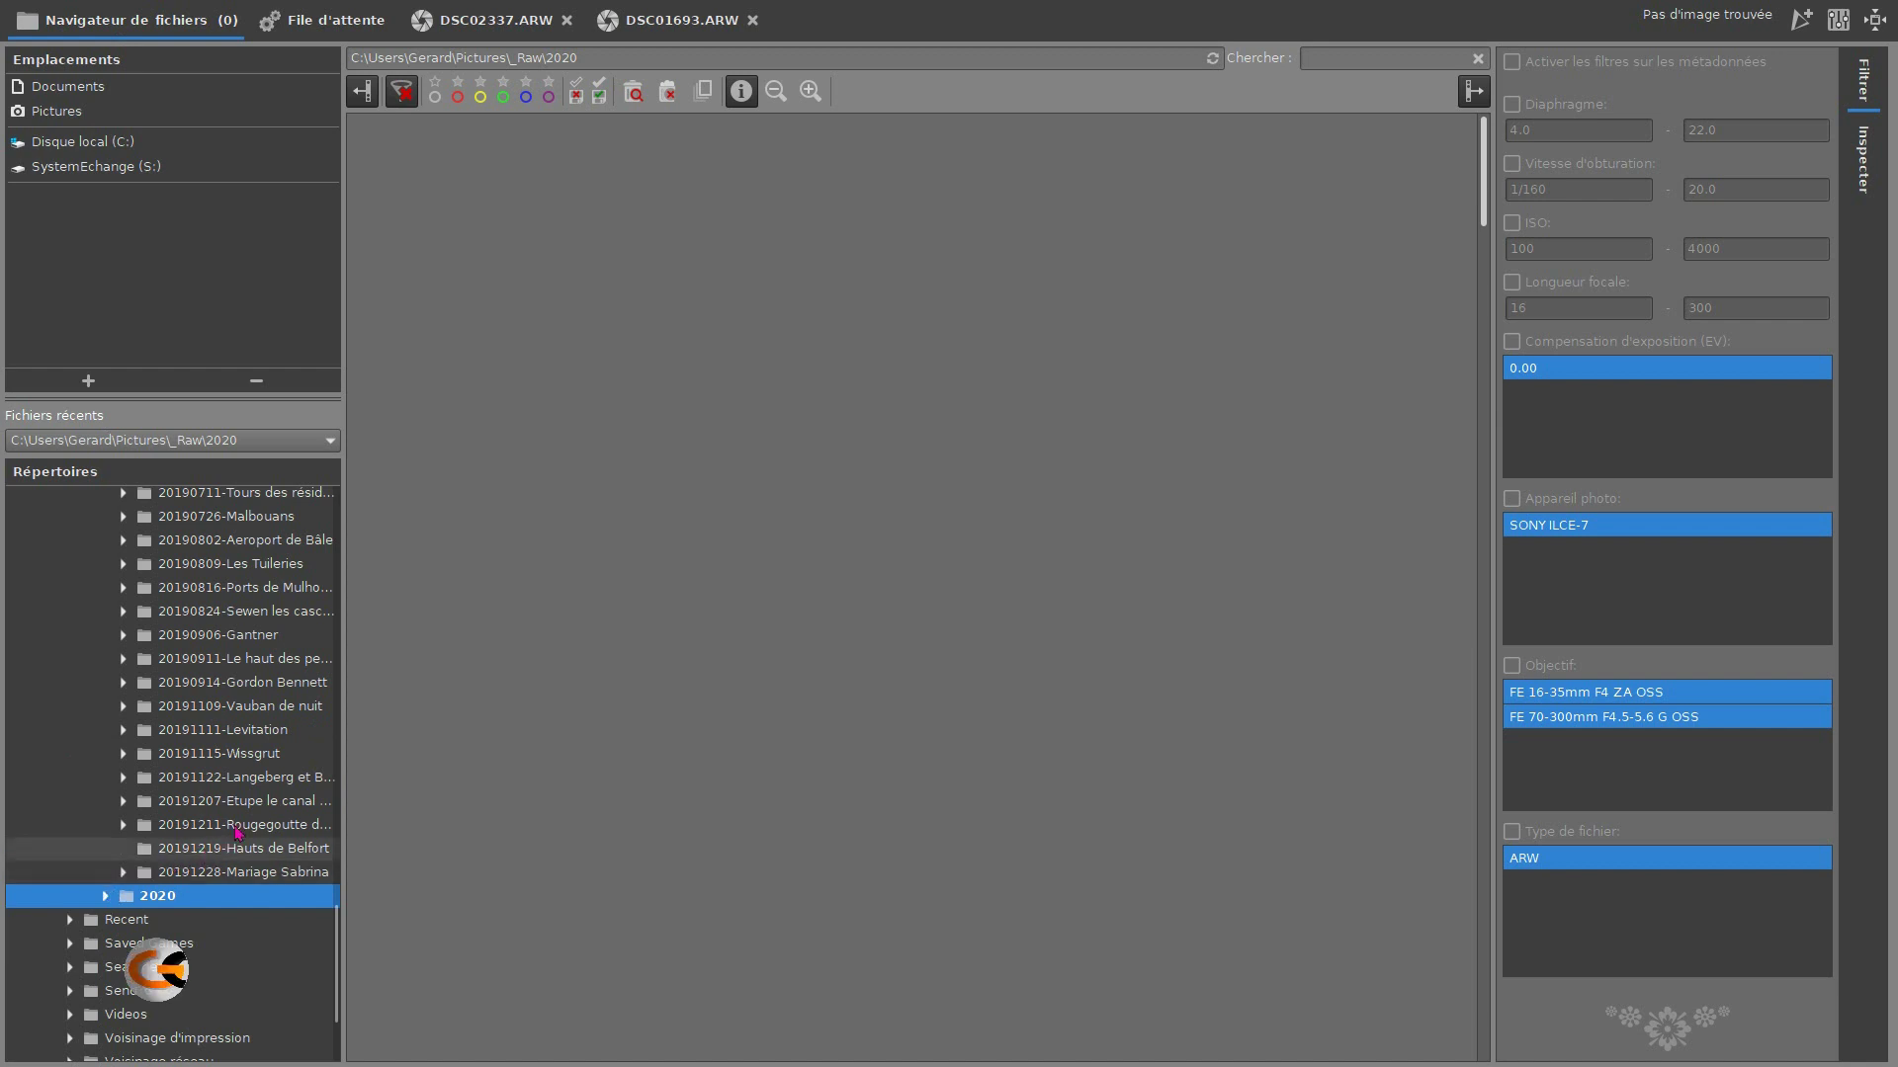
pyautogui.click(267, 660)
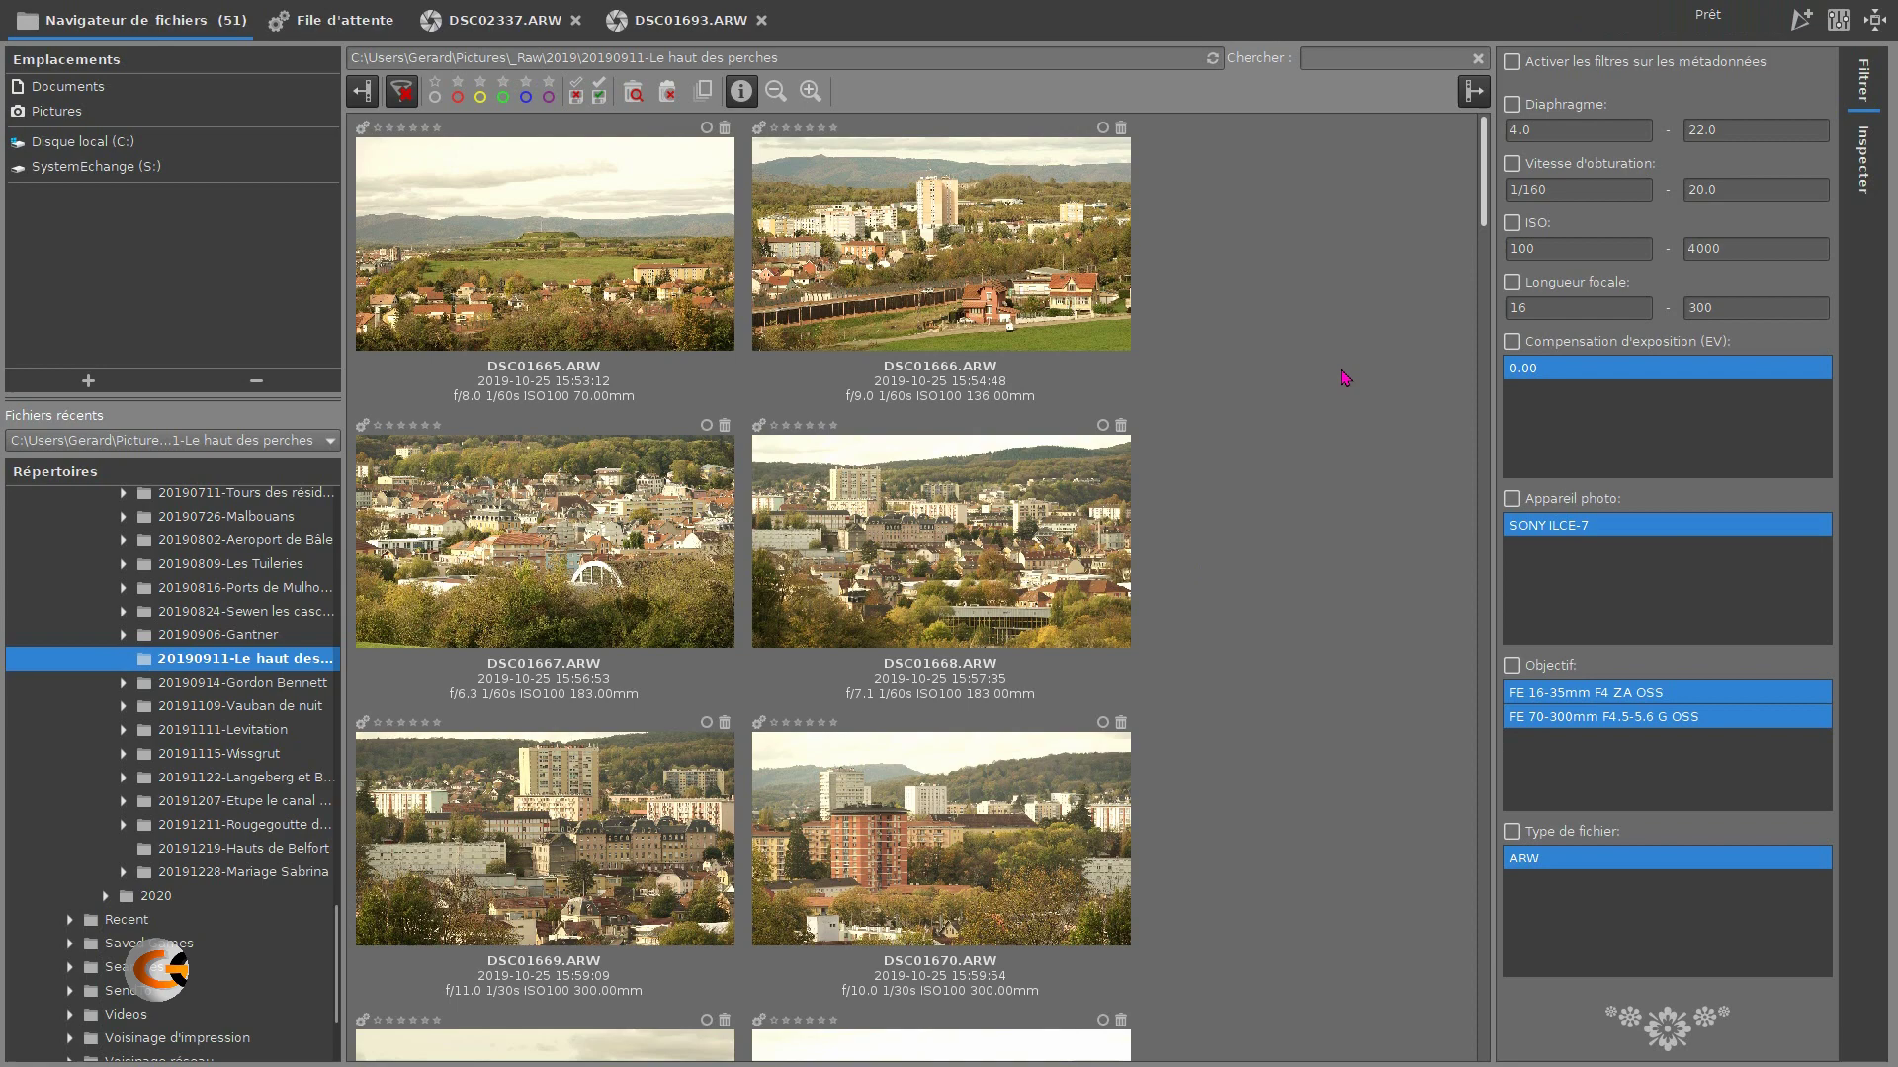
# Find the railway sunset photo DSC01693.ARW, open it in the editor and fit the whole image to the view
pyautogui.scroll(-8, 1345, 378)
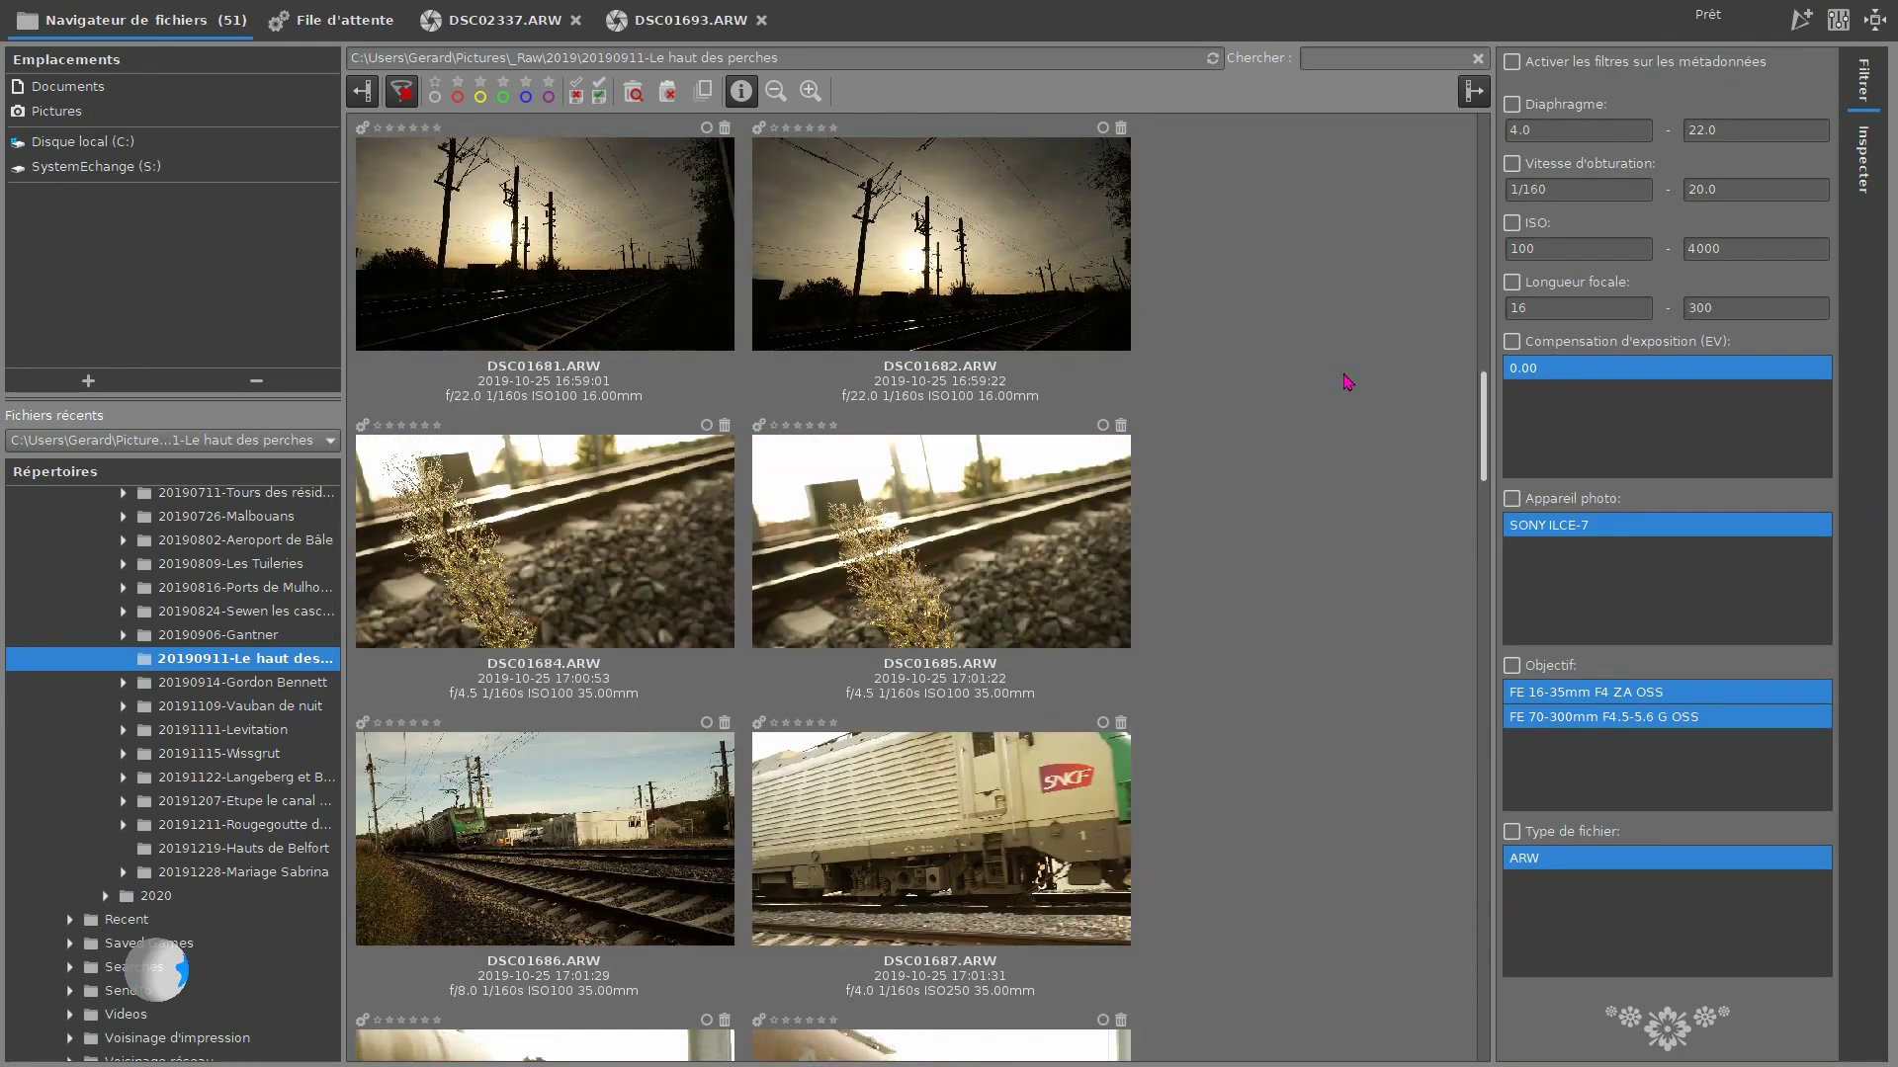
pyautogui.scroll(1, 1345, 381)
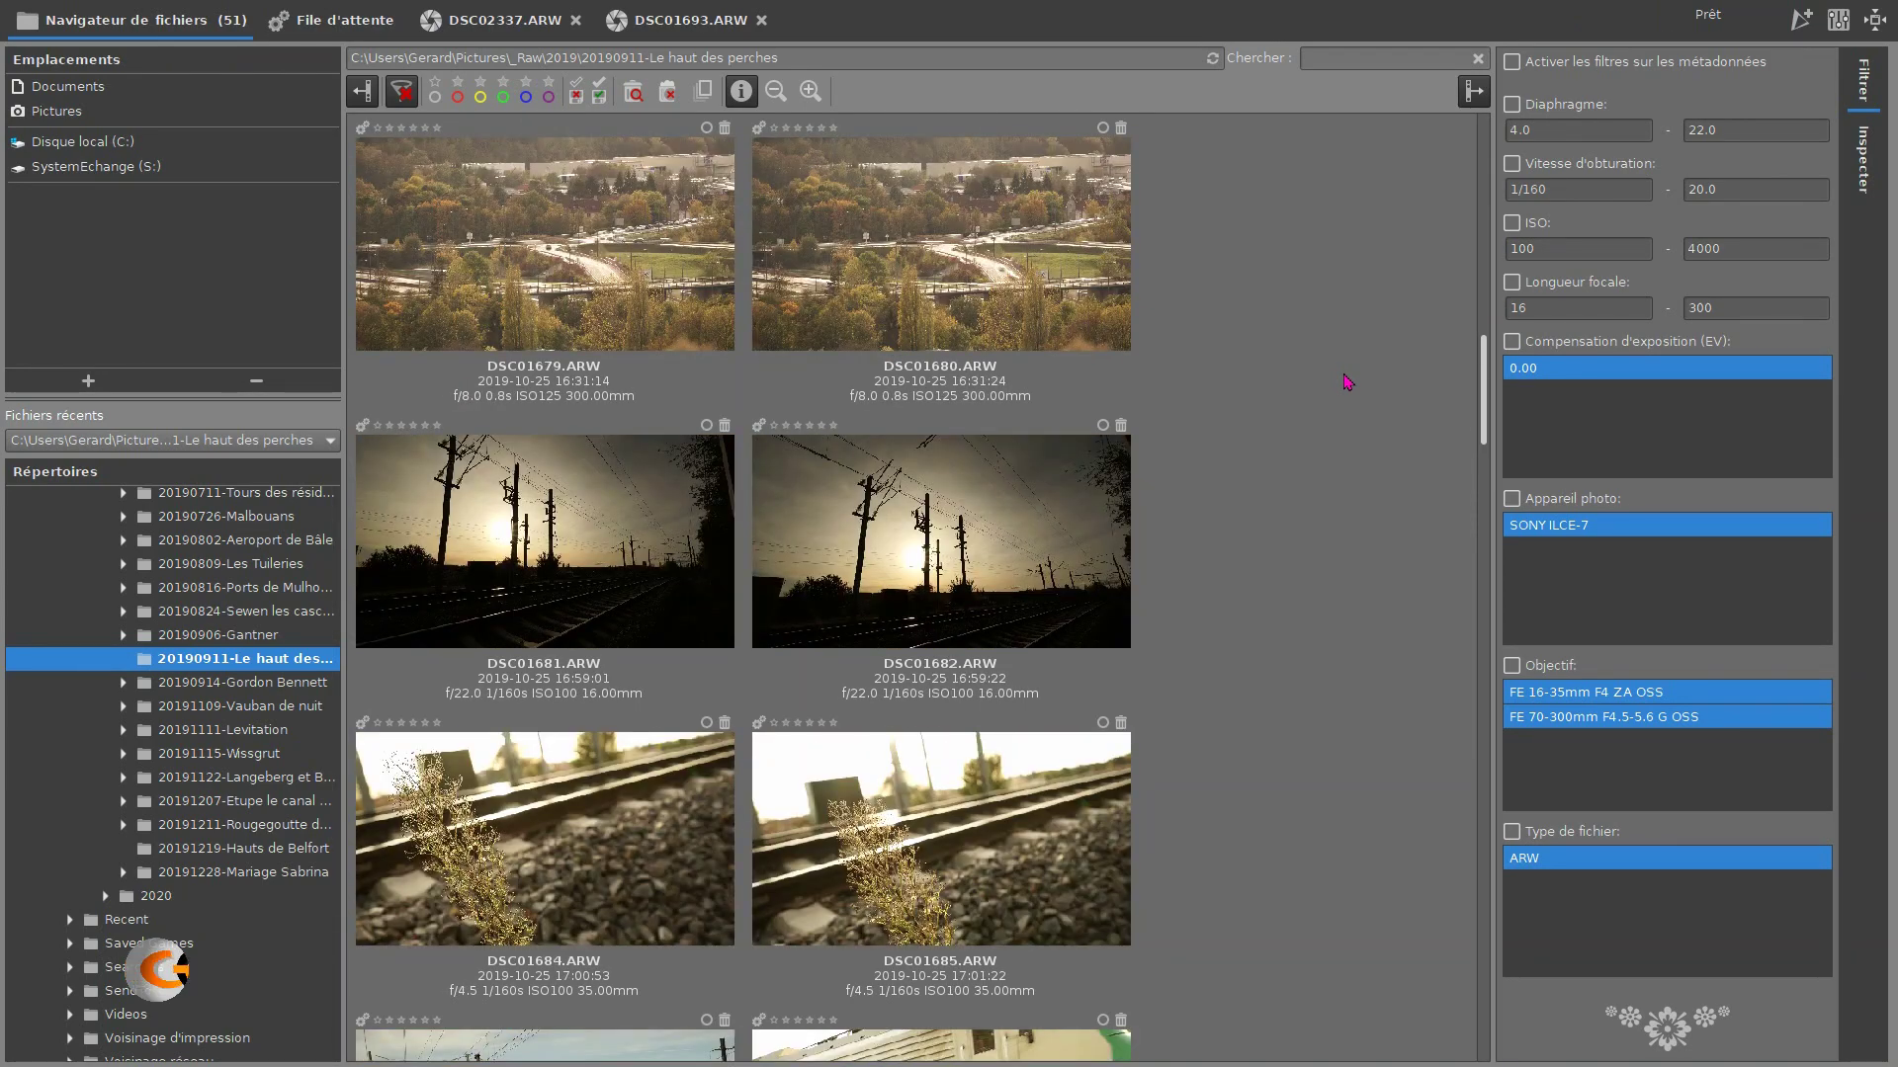
pyautogui.scroll(-4, 1346, 385)
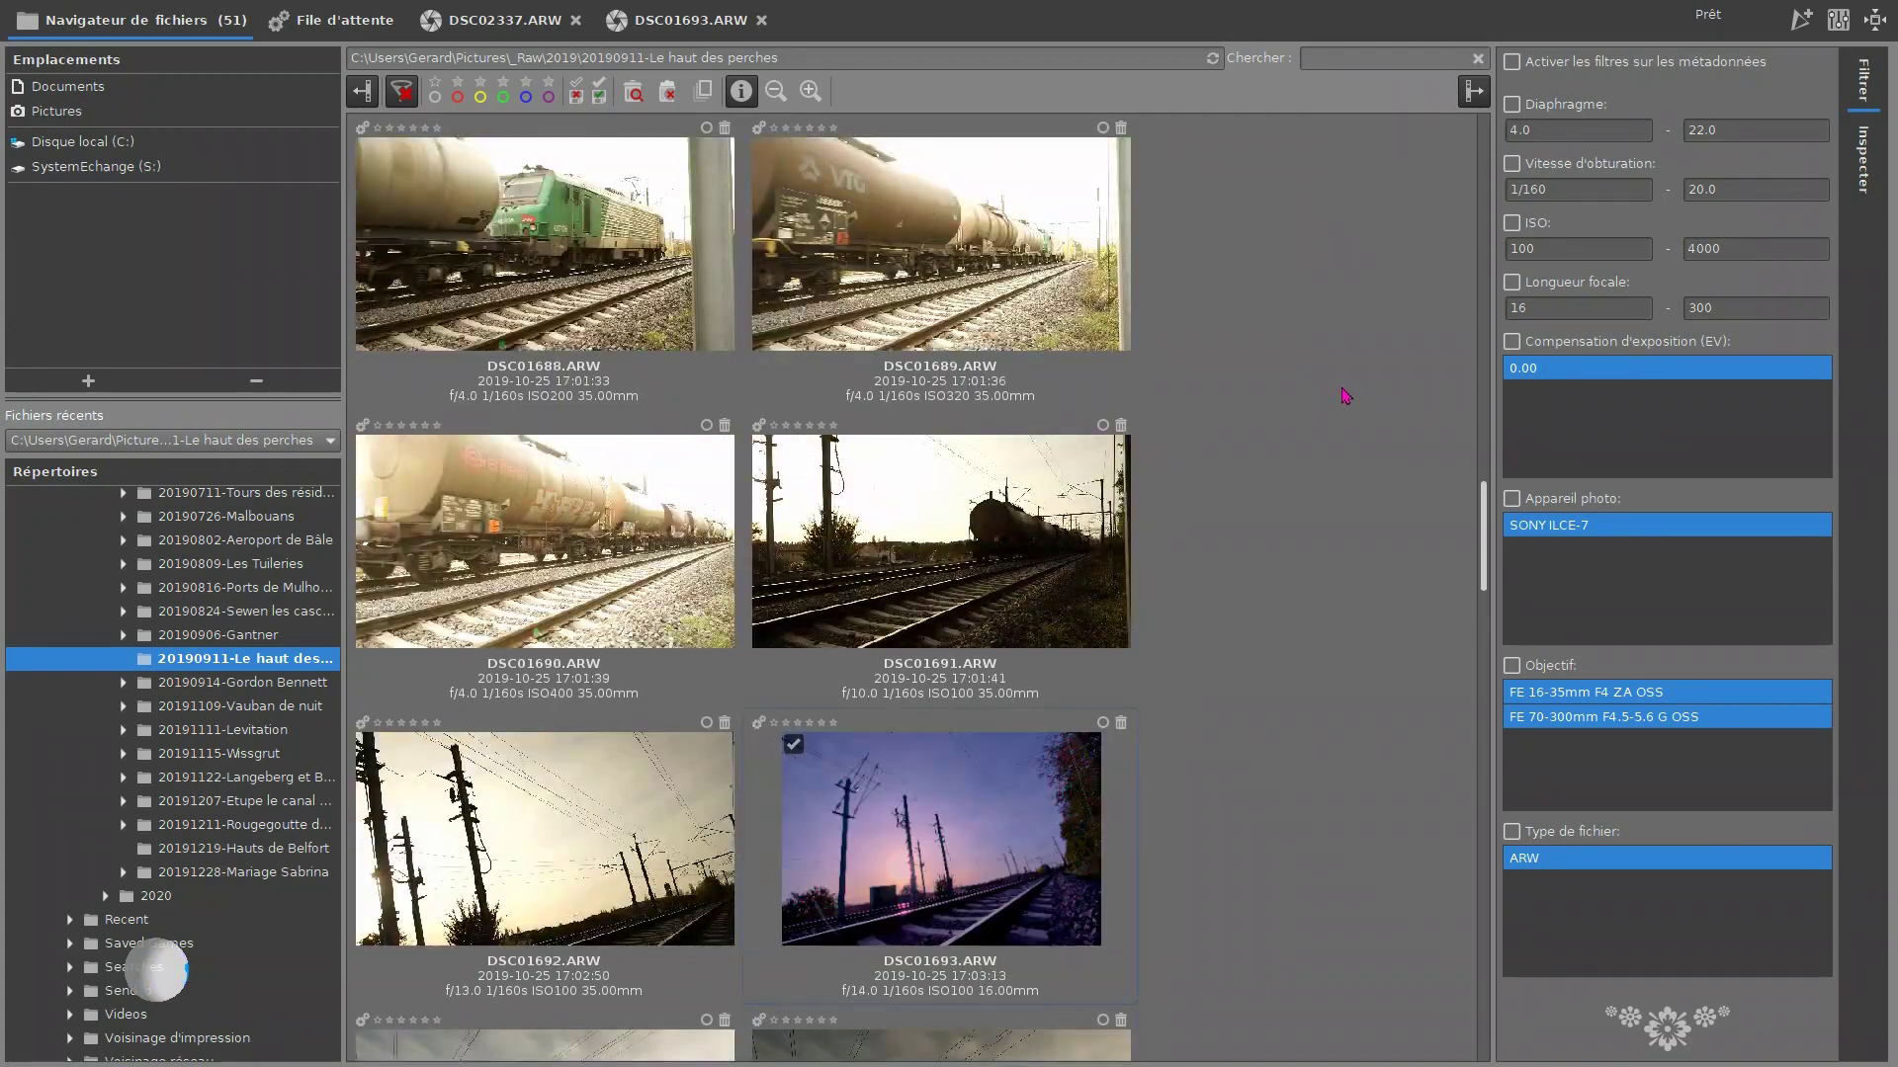
pyautogui.scroll(-1, 1345, 396)
pyautogui.click(933, 570)
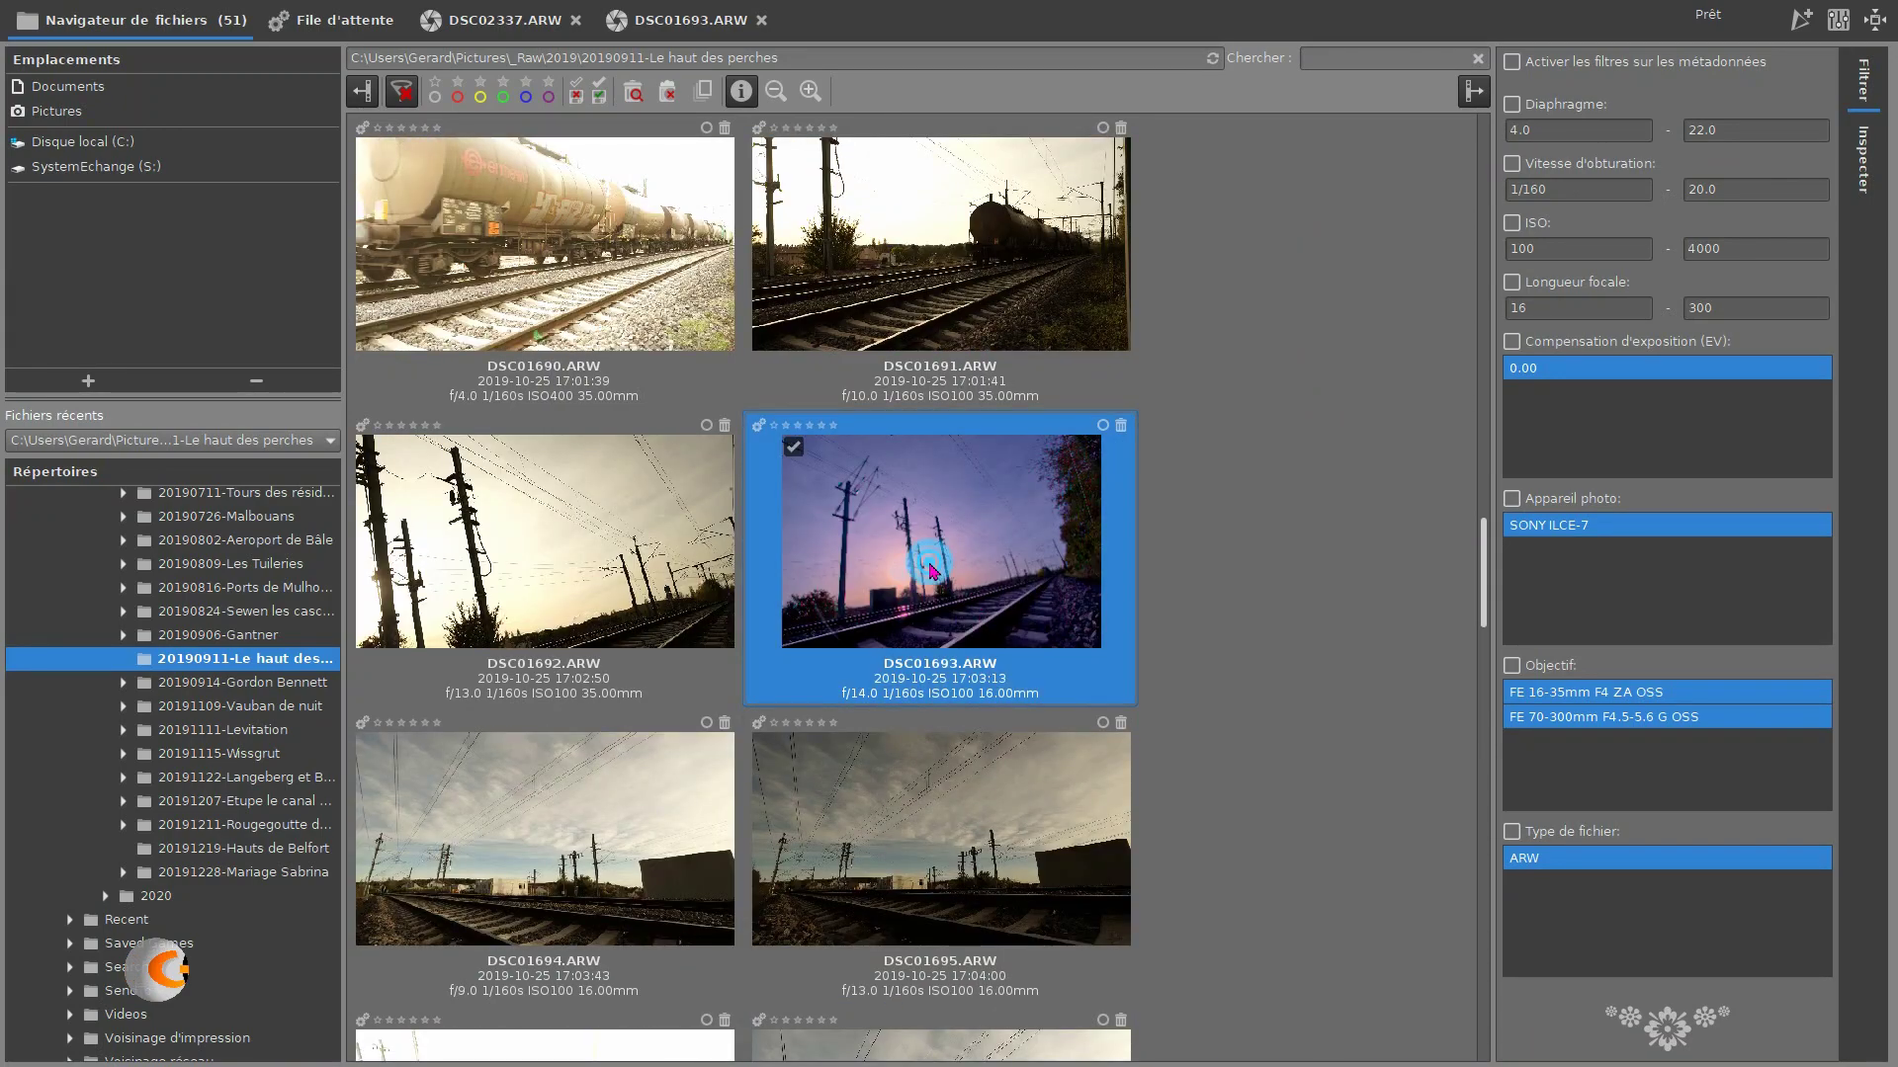
pyautogui.doubleClick(933, 570)
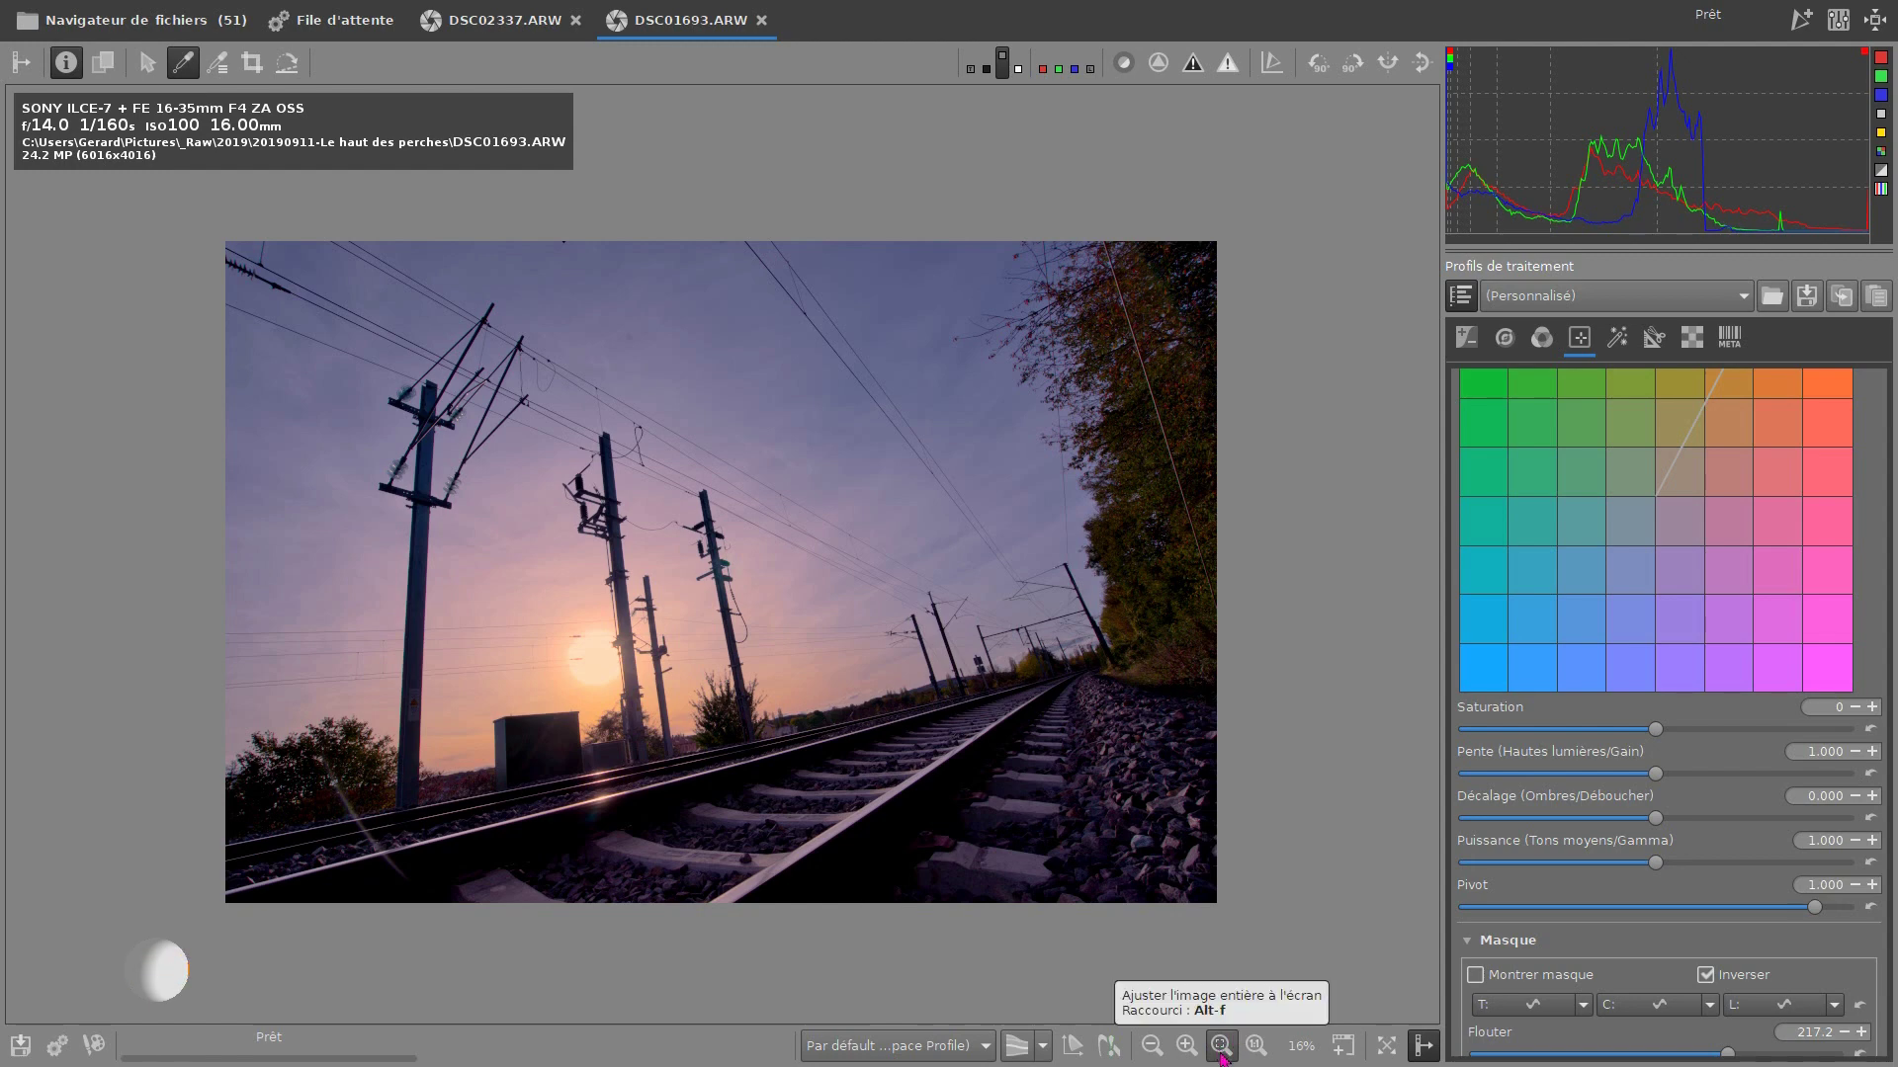
pyautogui.click(1223, 1051)
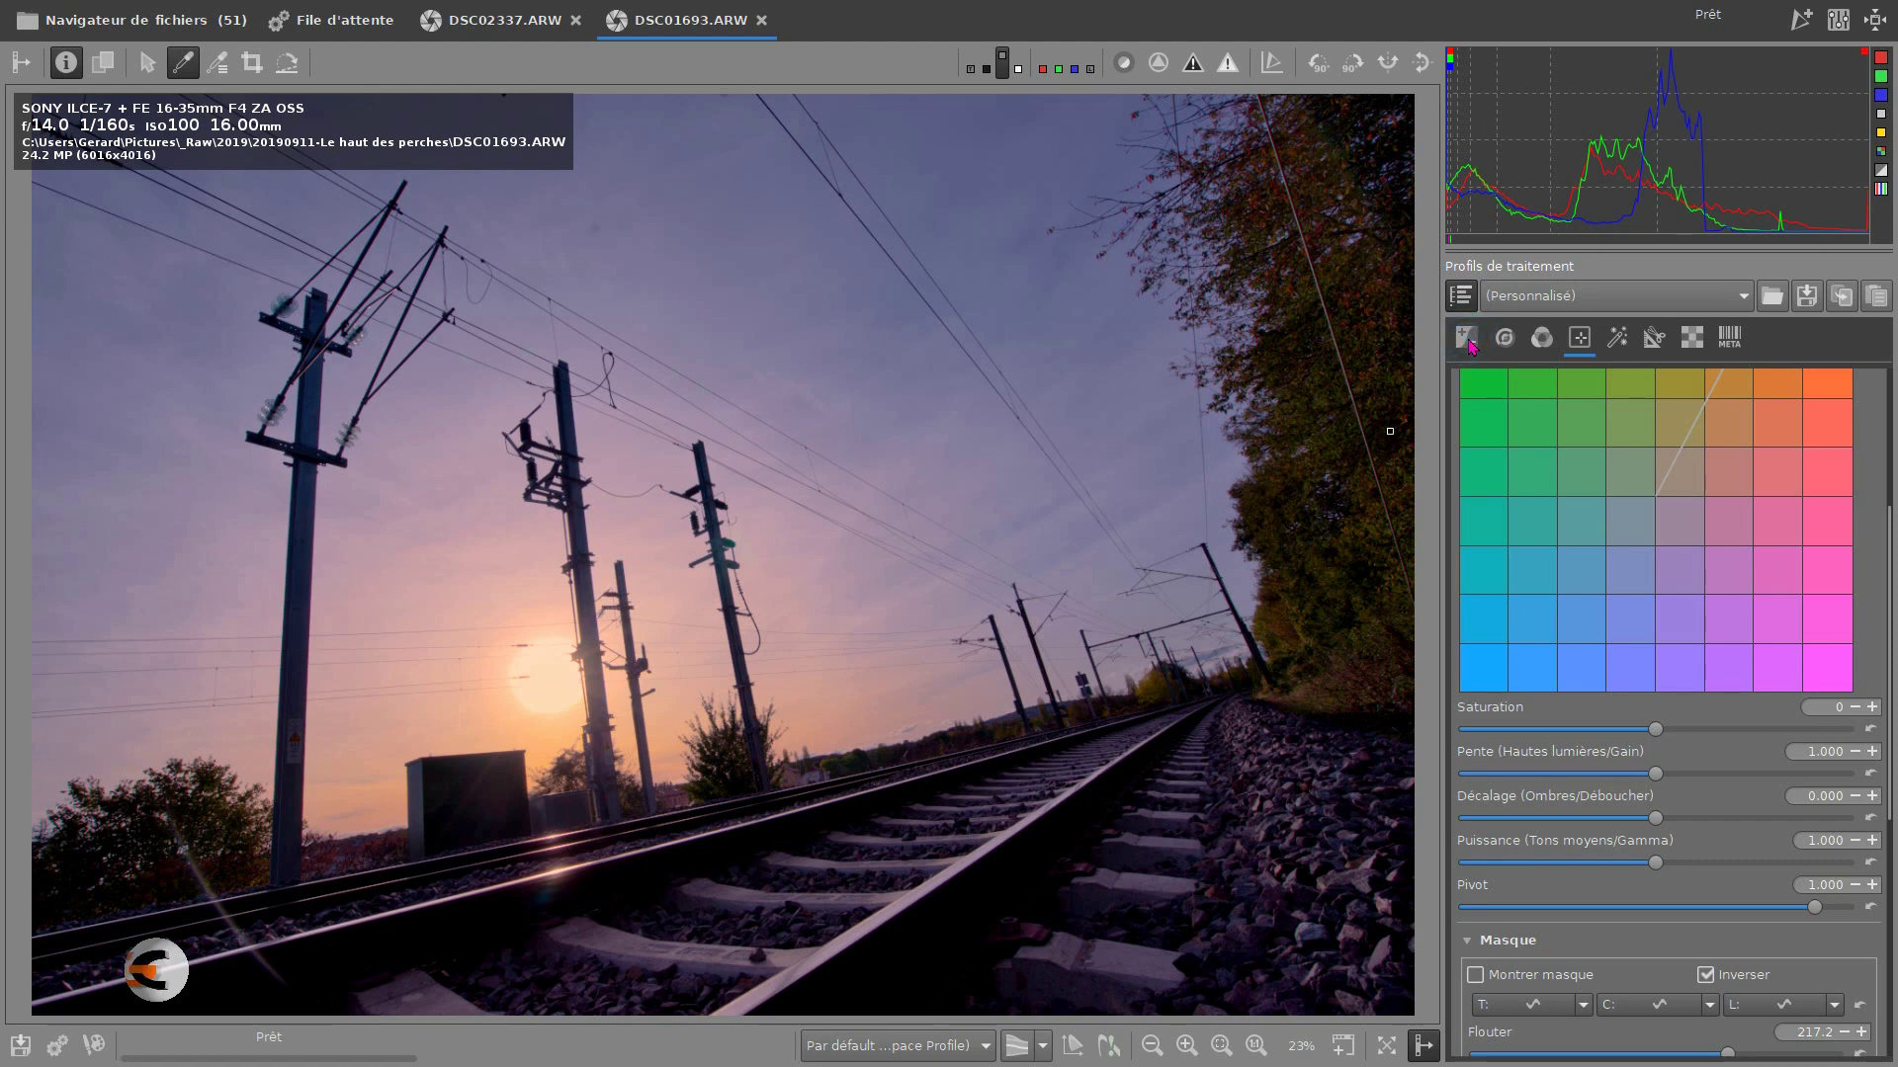
# Enable perspective correction with automatic vertical straightening on the railway photo, and hide the image information overlay
pyautogui.click(1485, 341)
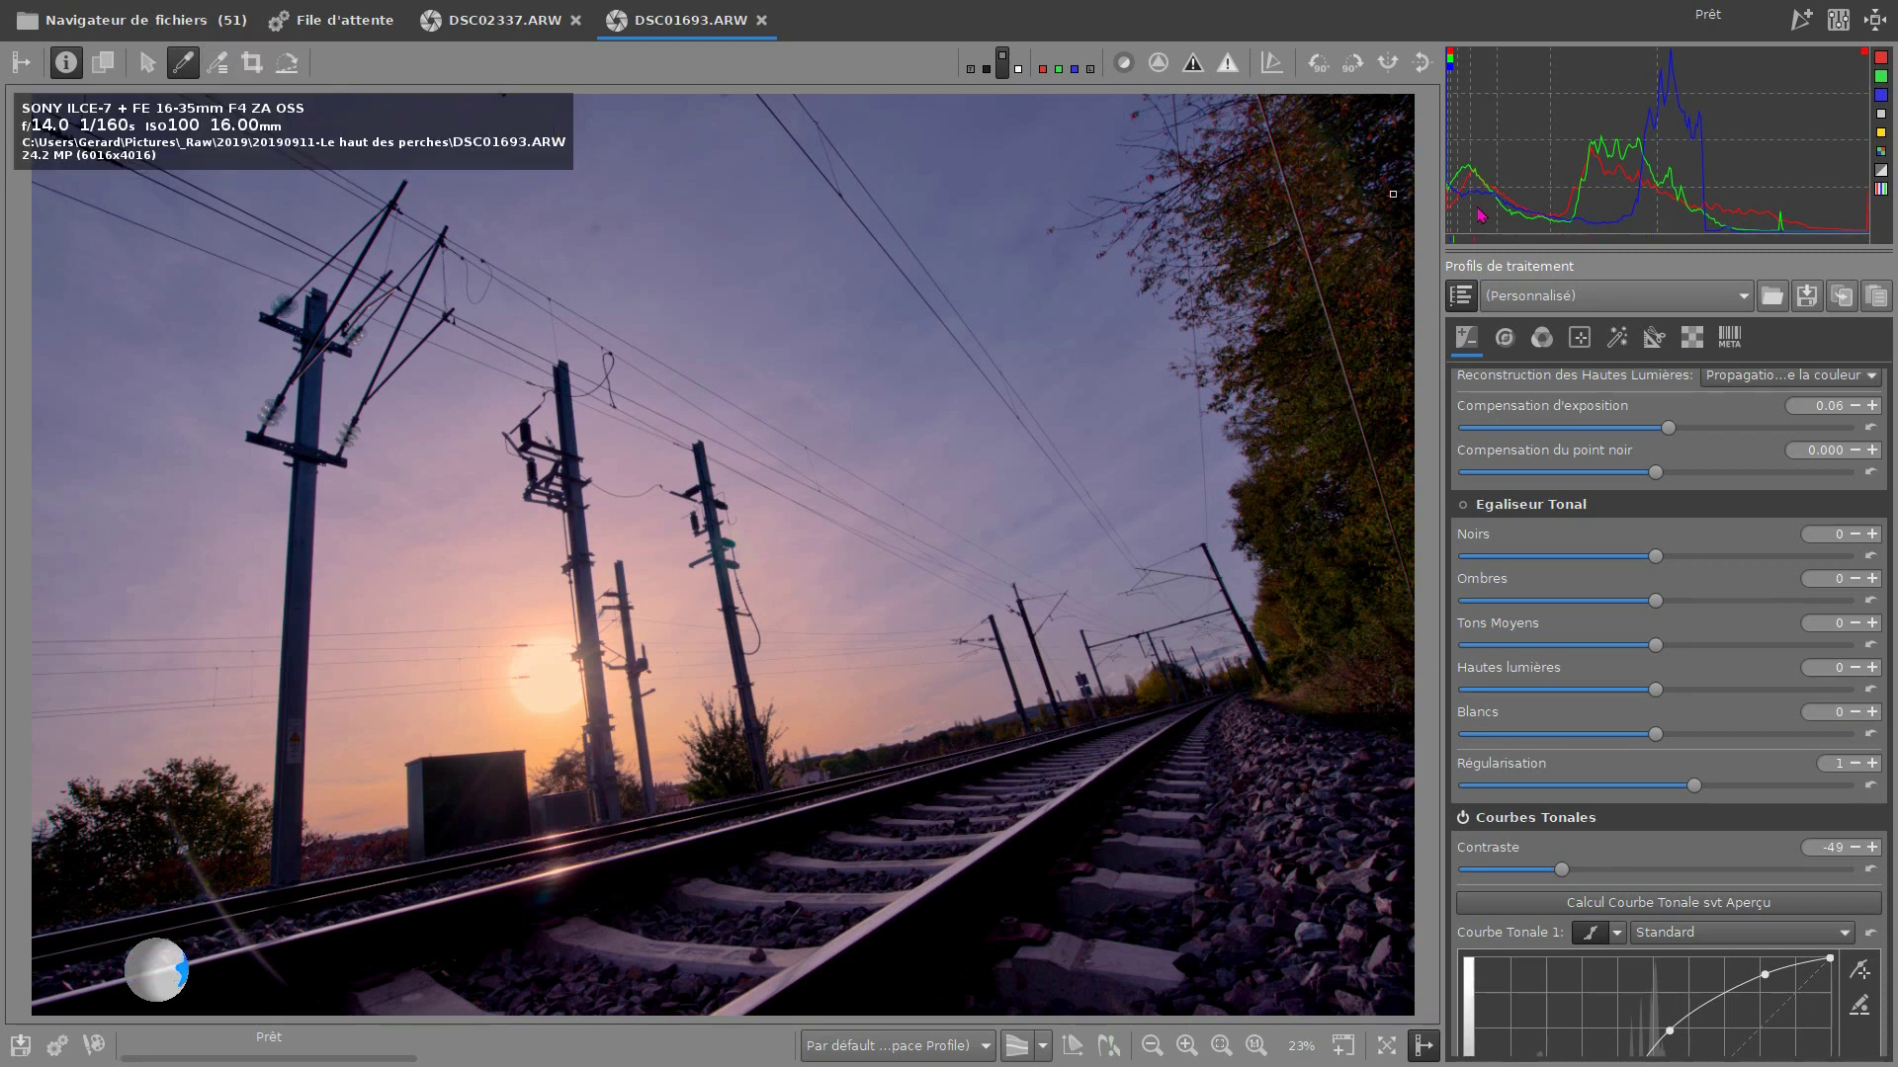
pyautogui.click(1656, 341)
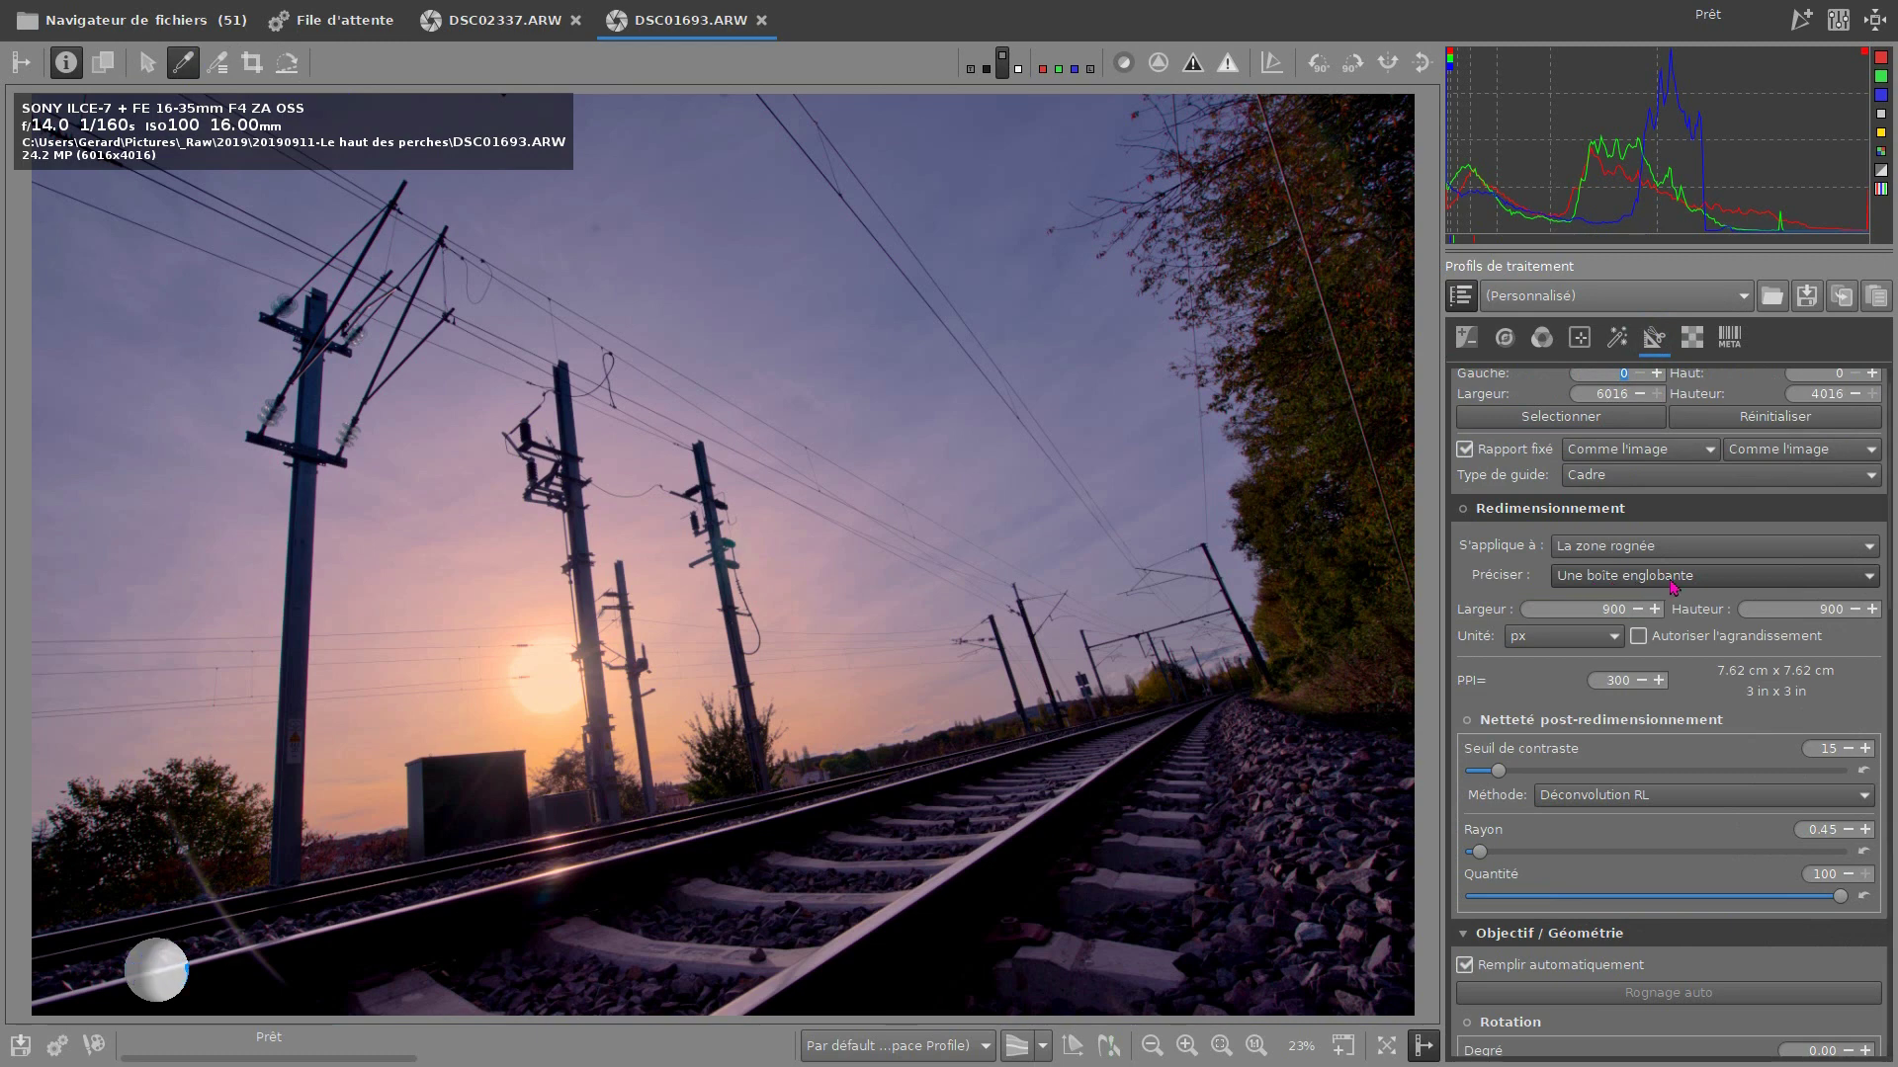
pyautogui.scroll(-4, 1678, 573)
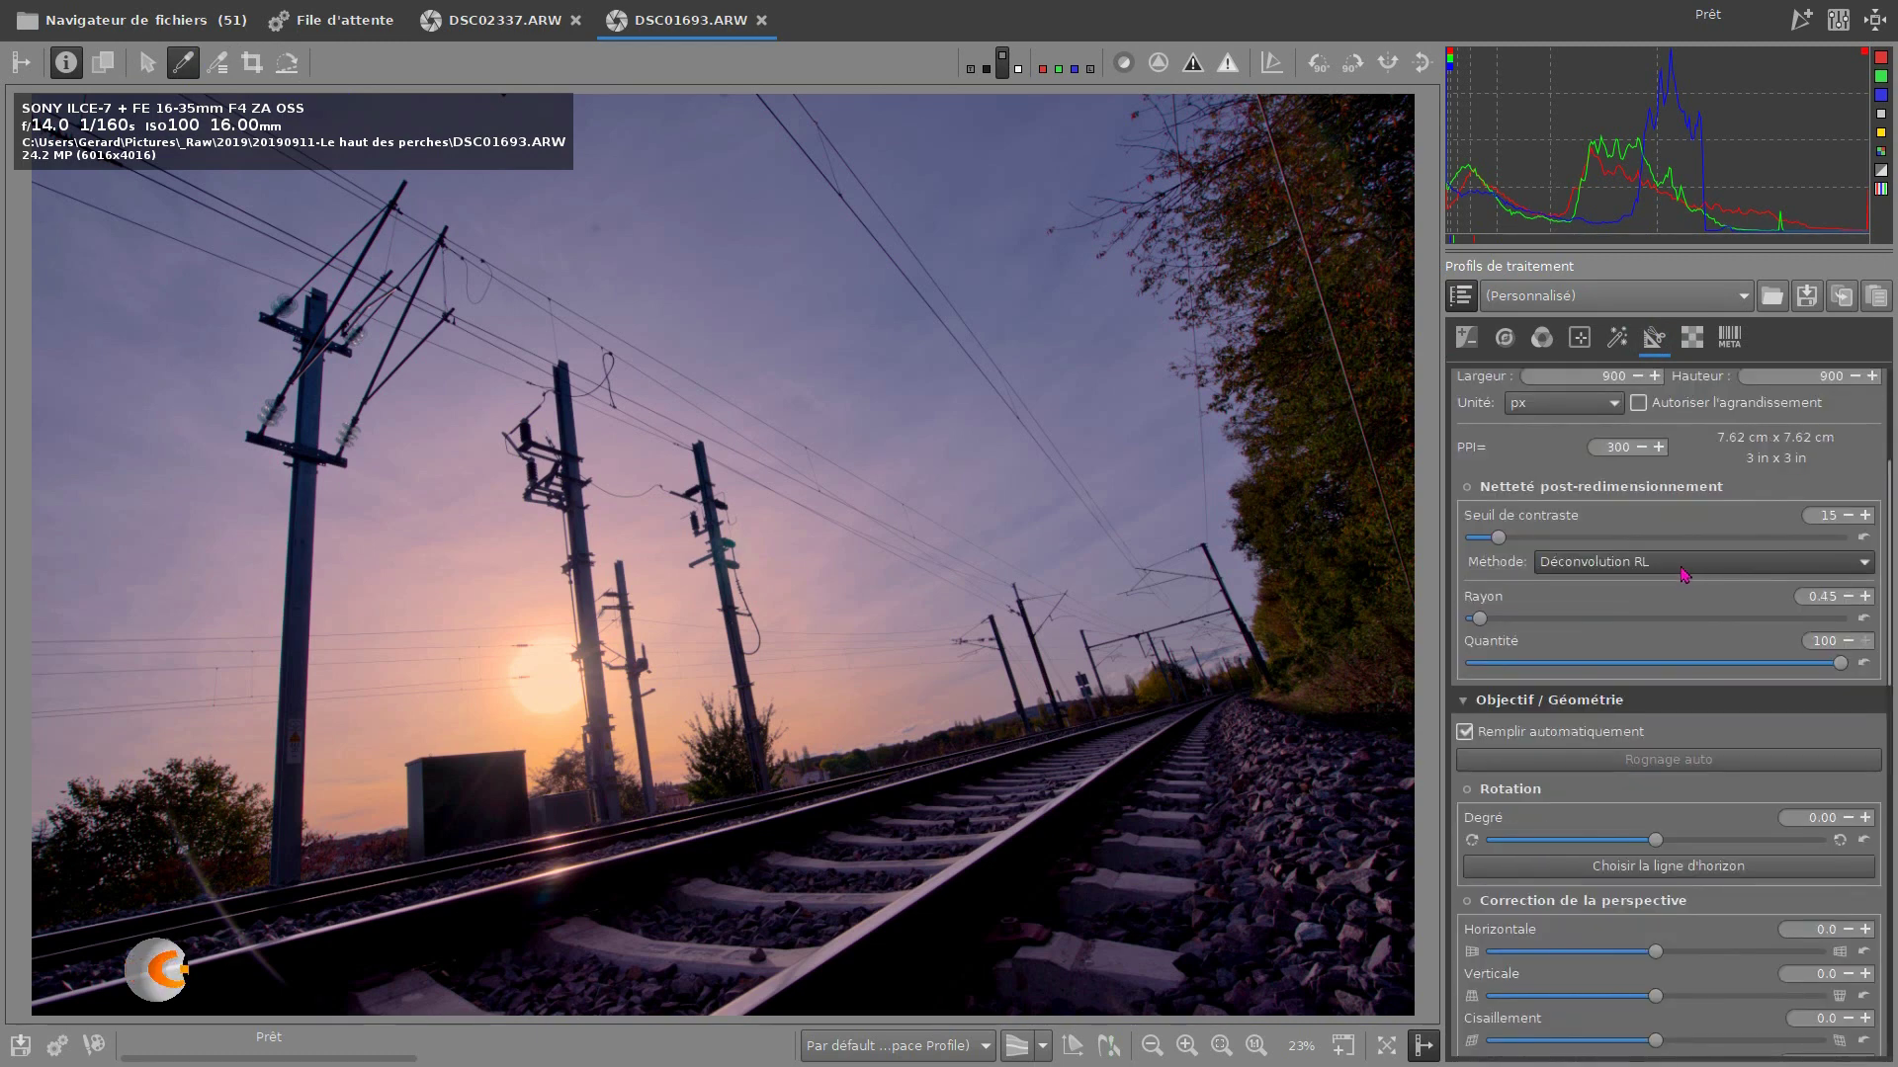
pyautogui.scroll(-6, 1687, 562)
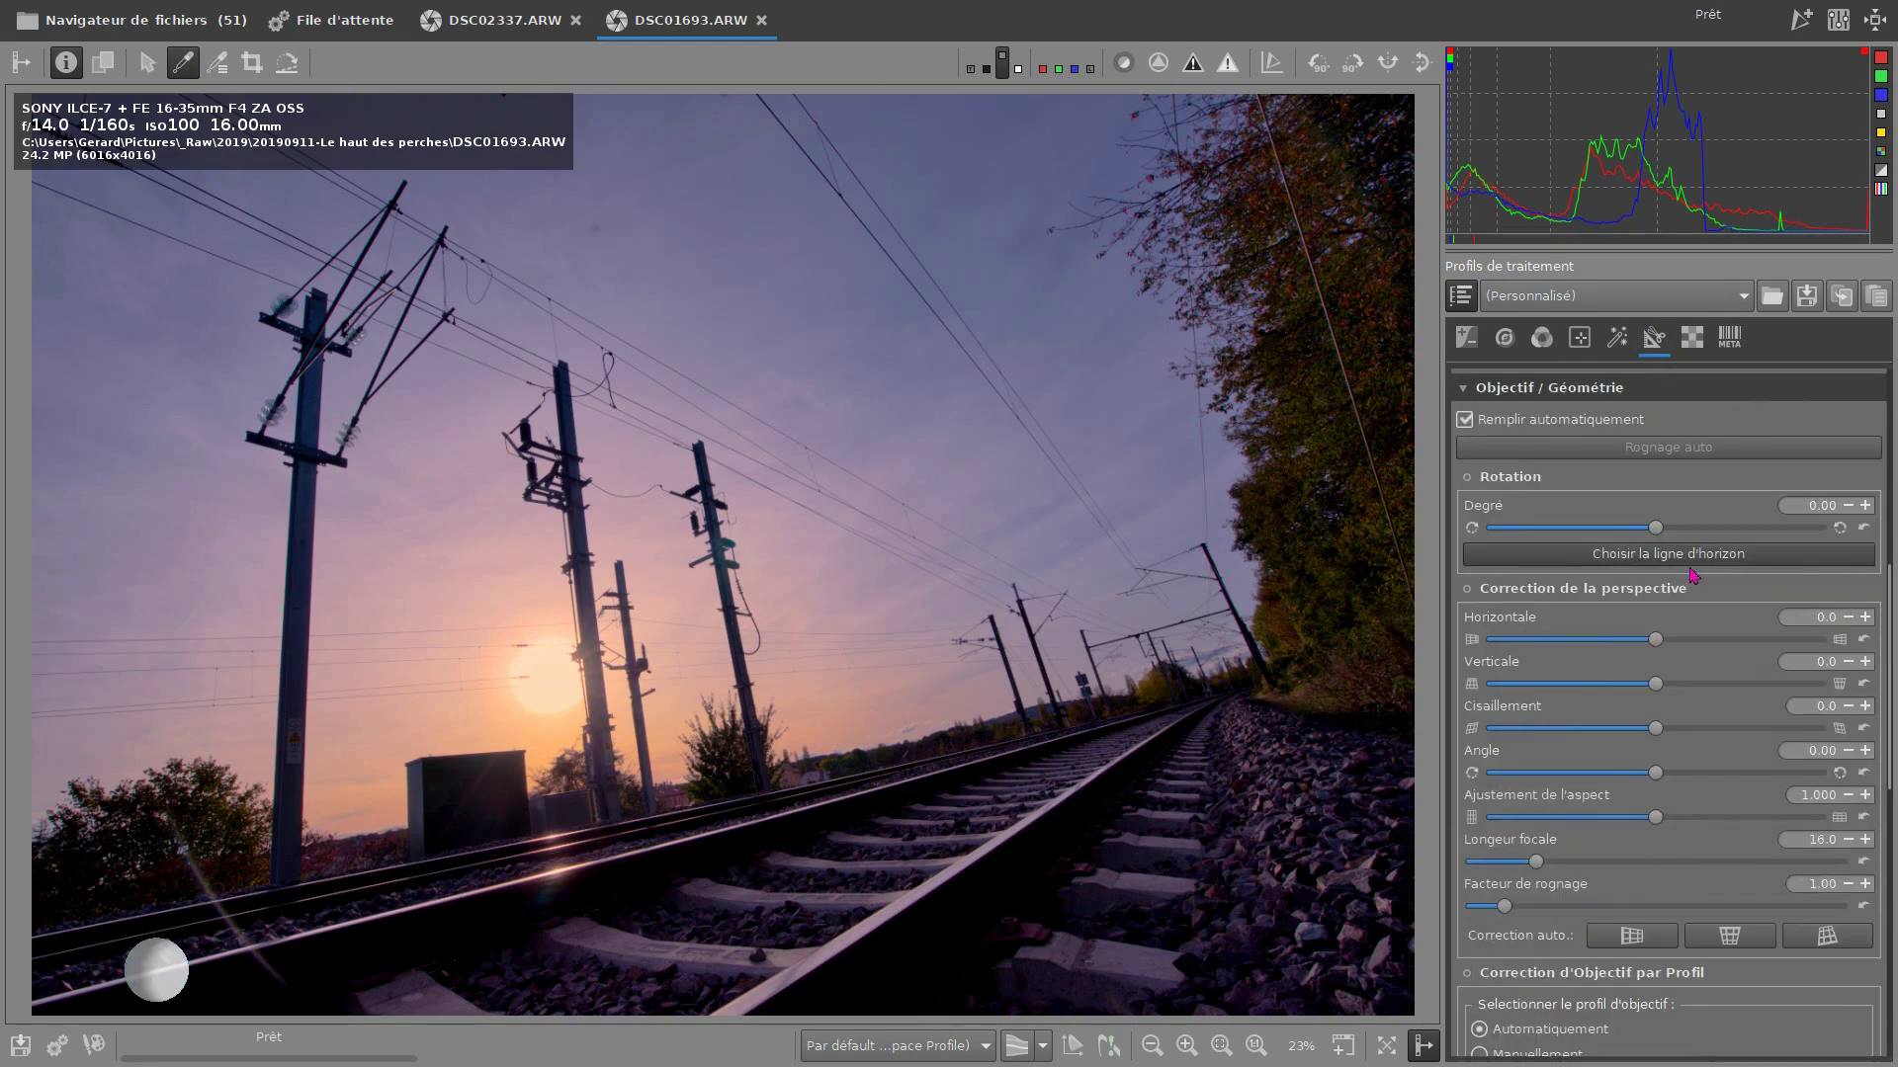
pyautogui.scroll(-1, 1693, 571)
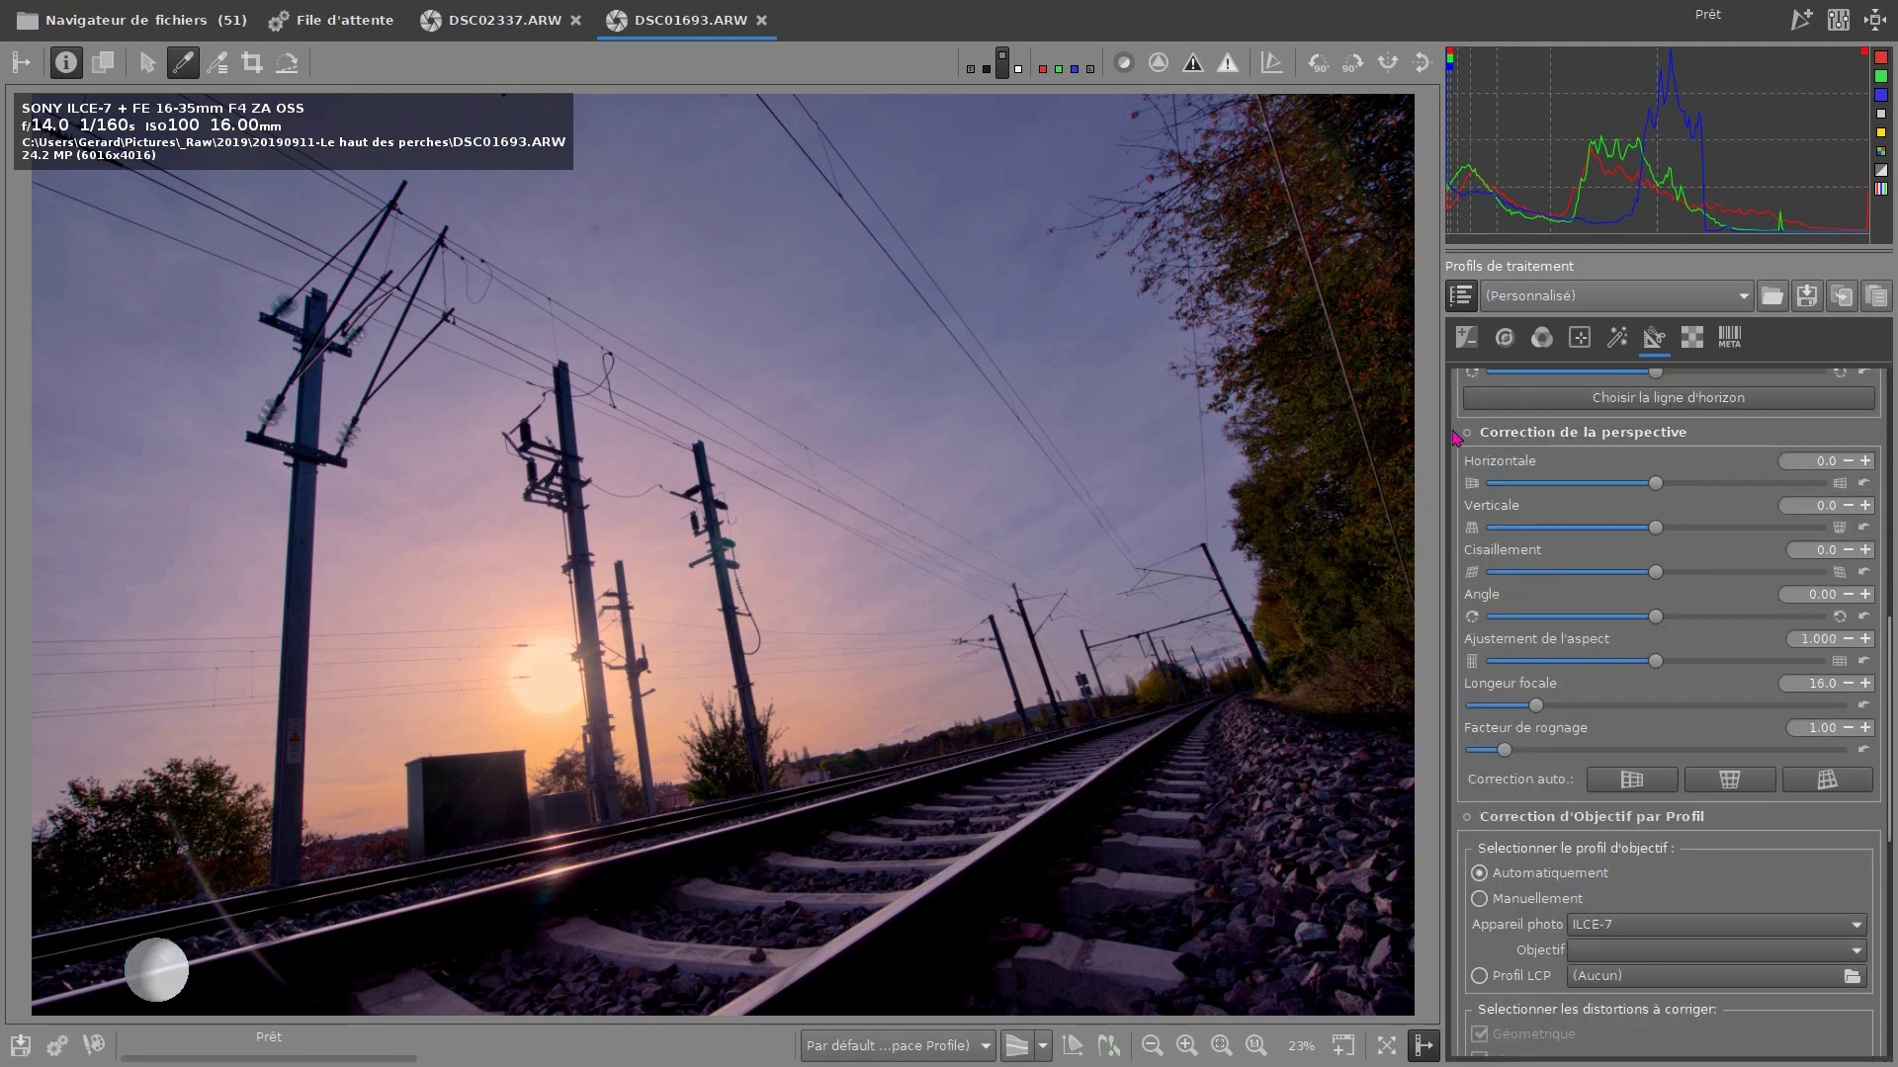
pyautogui.click(1467, 434)
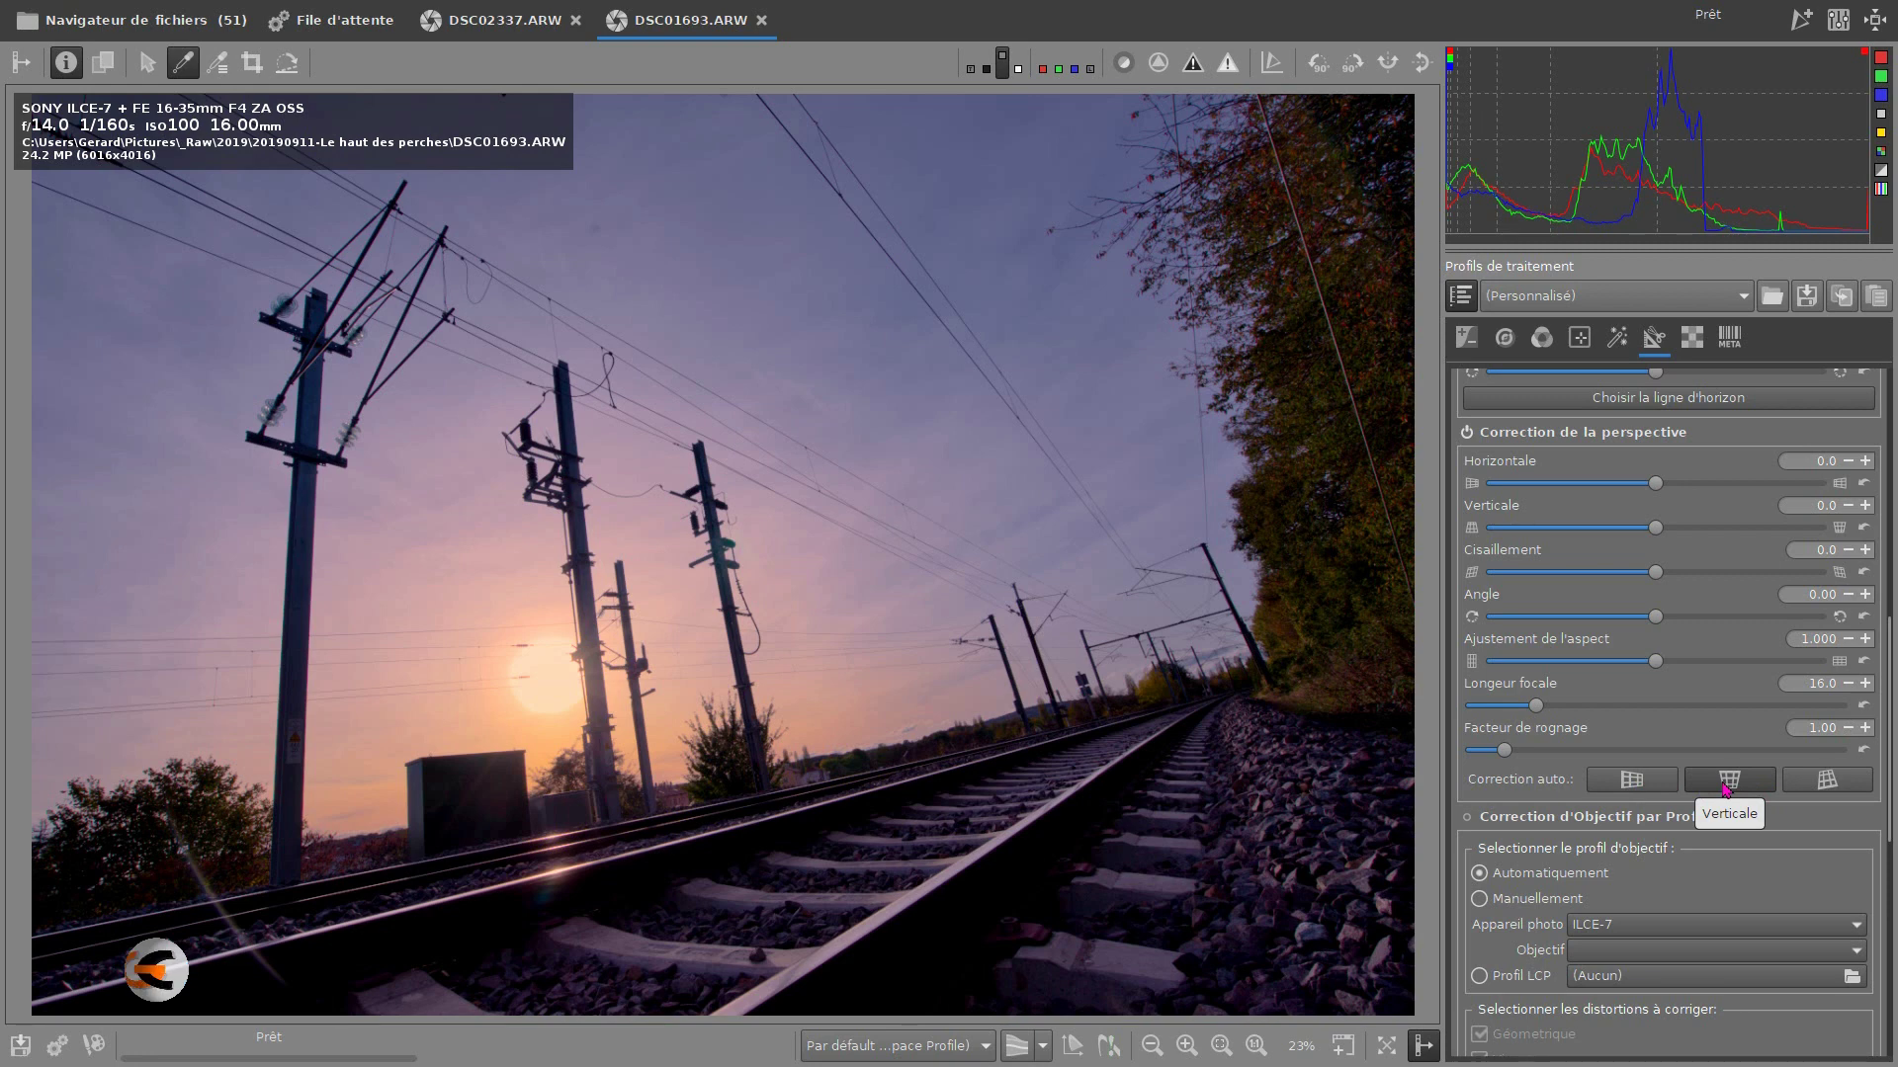
pyautogui.click(1727, 788)
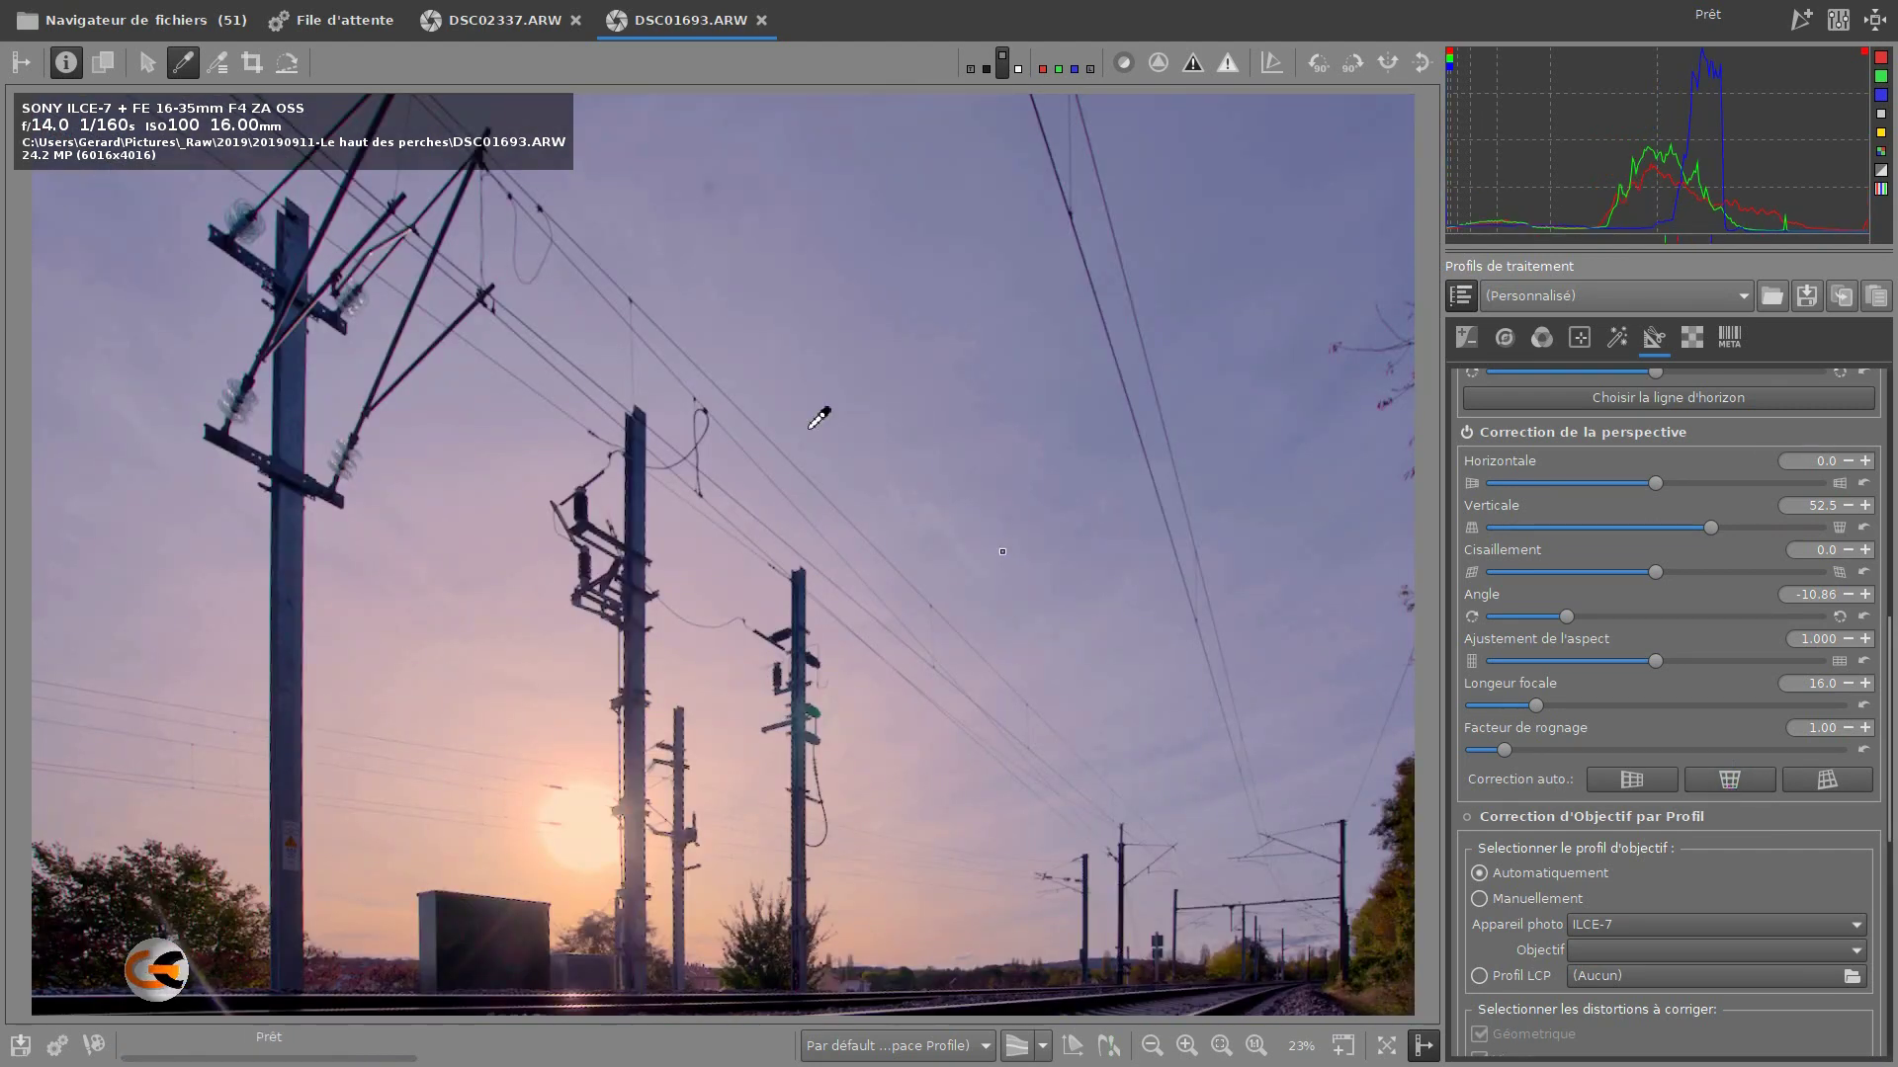
pyautogui.click(66, 65)
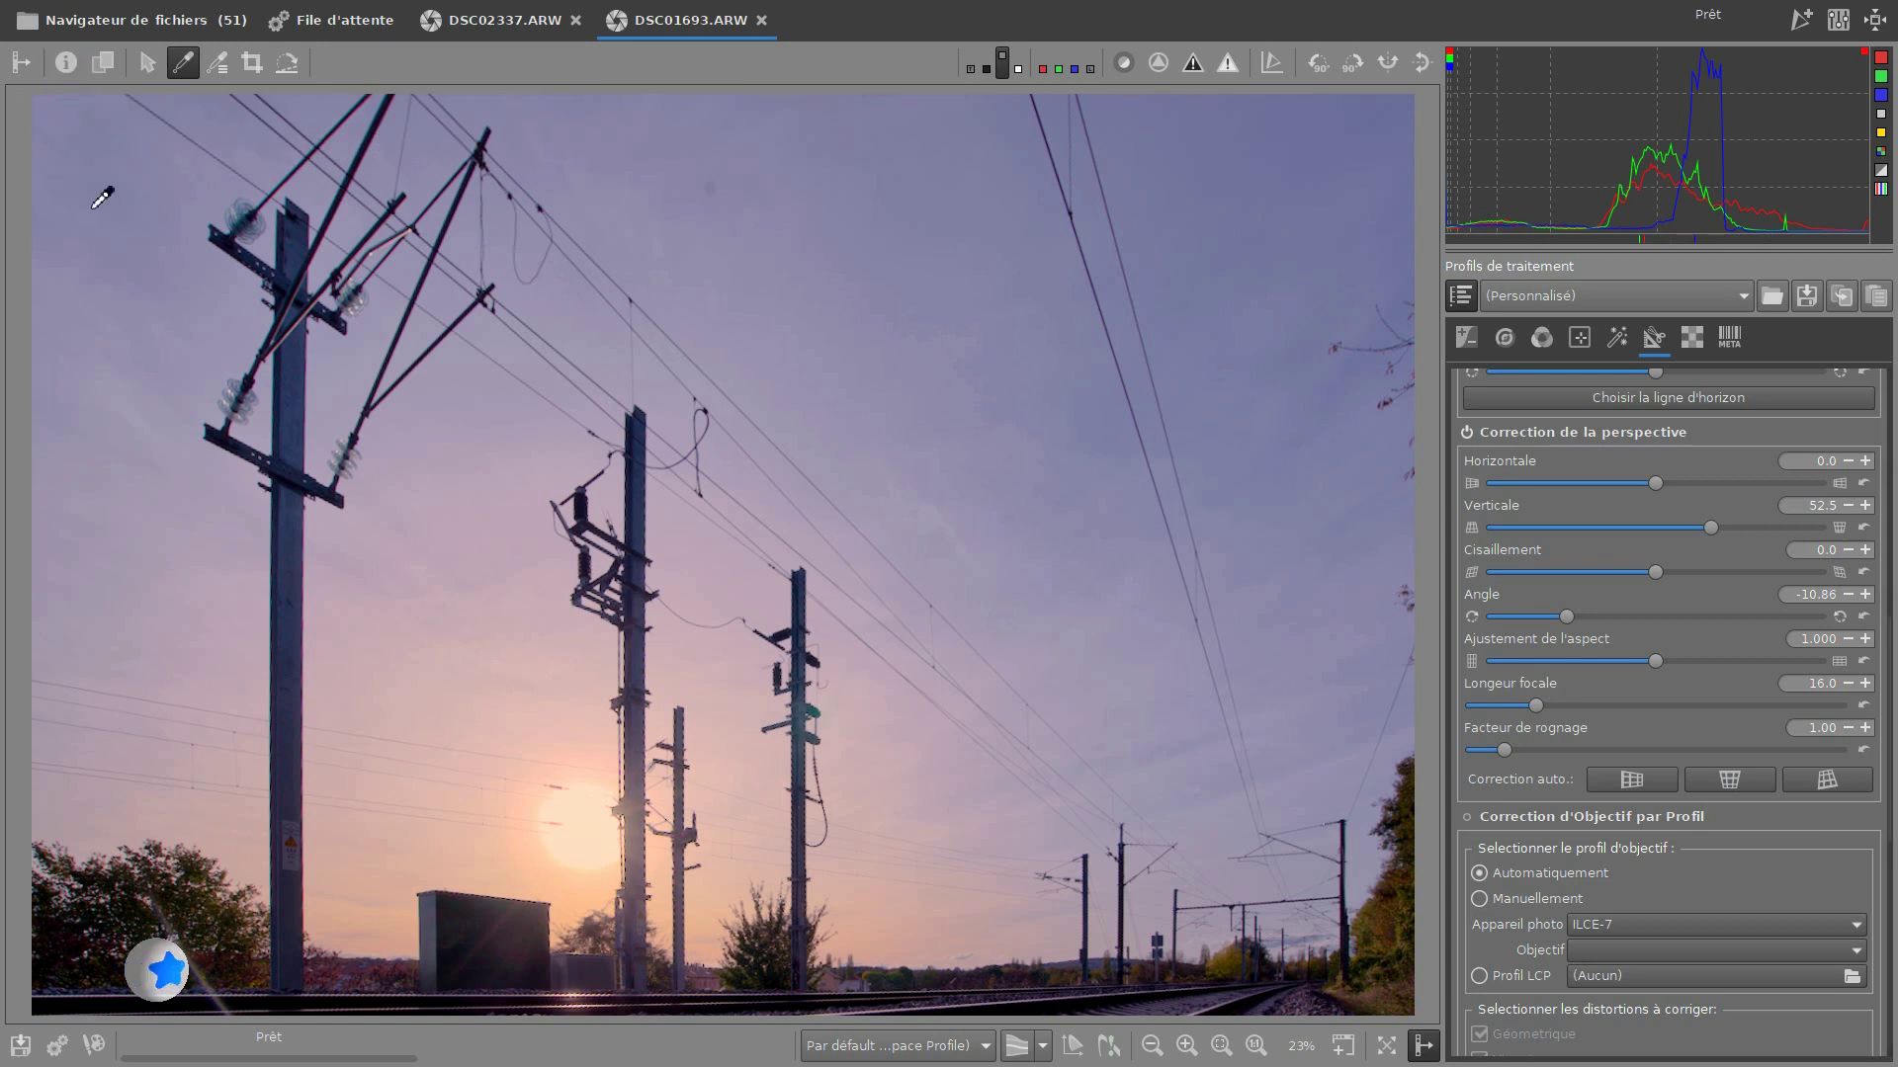